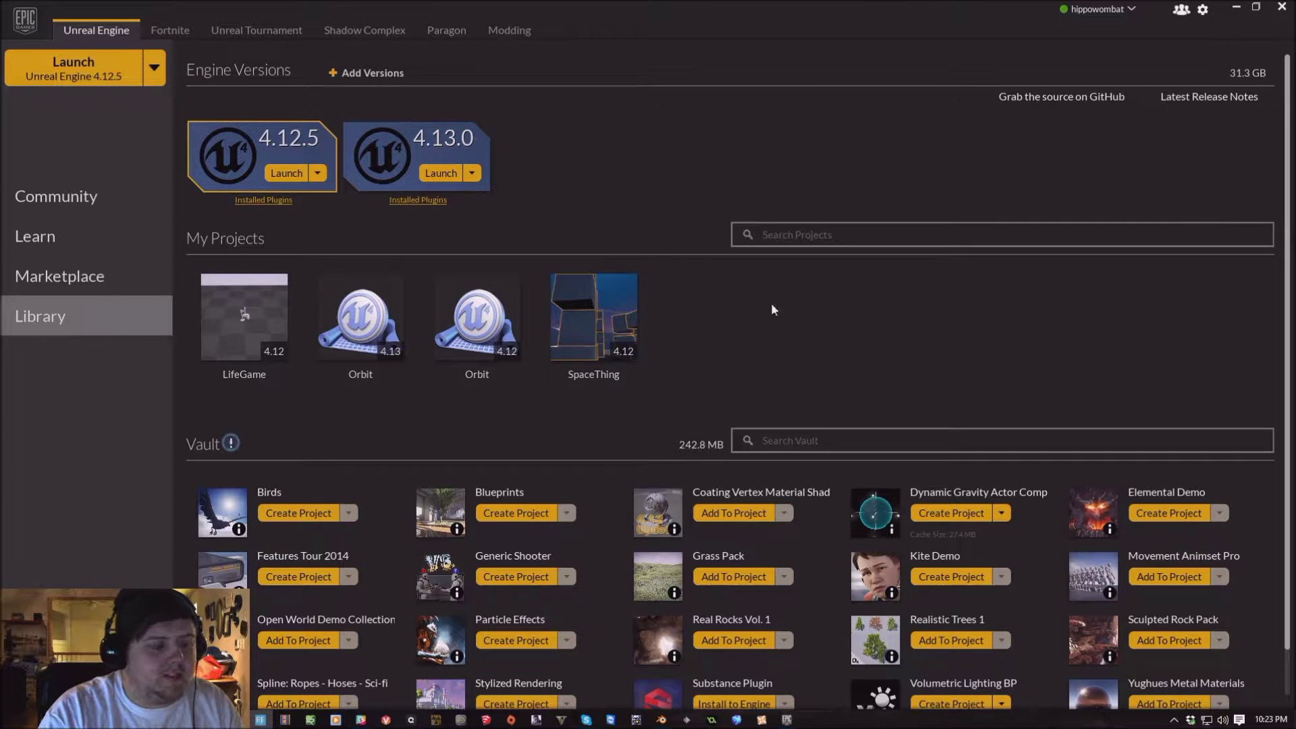
Launch Unreal Engine 4.13.0 and create a First Person Blueprint project named OrbitTutorial without starter content
left_click(444, 174)
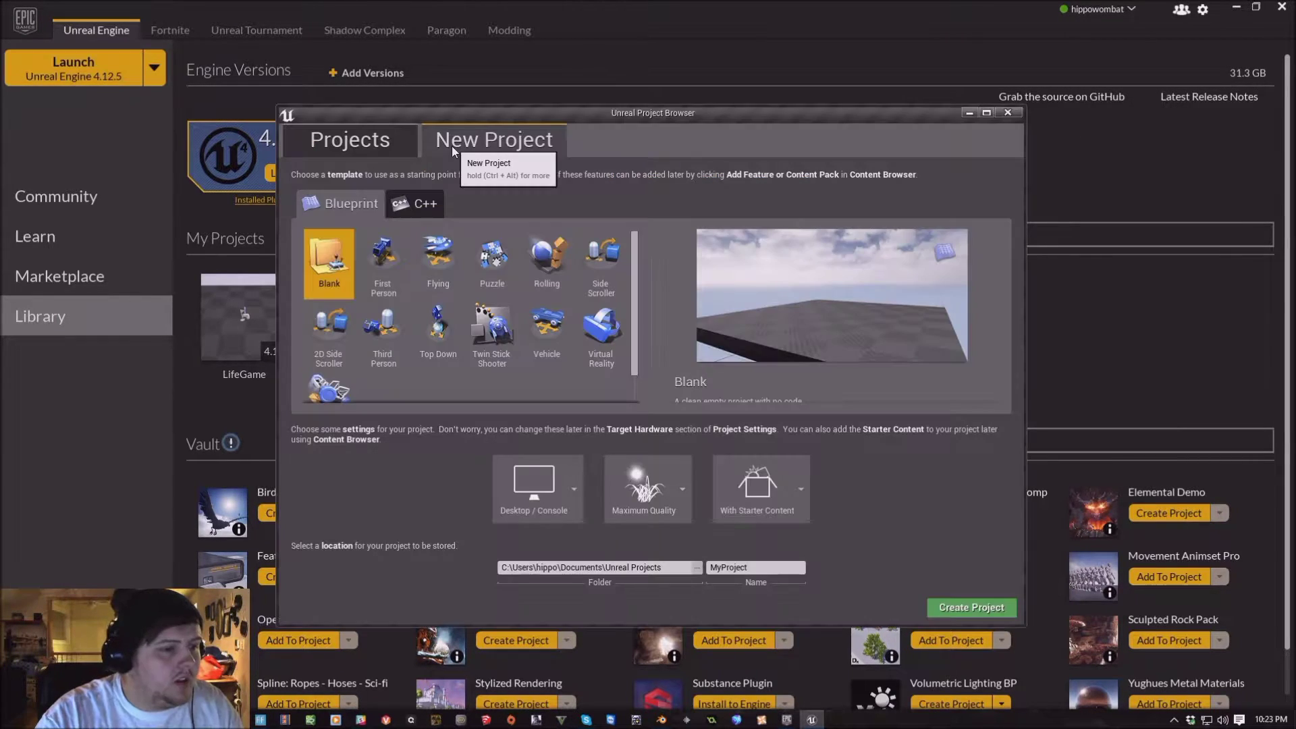
left_click(384, 262)
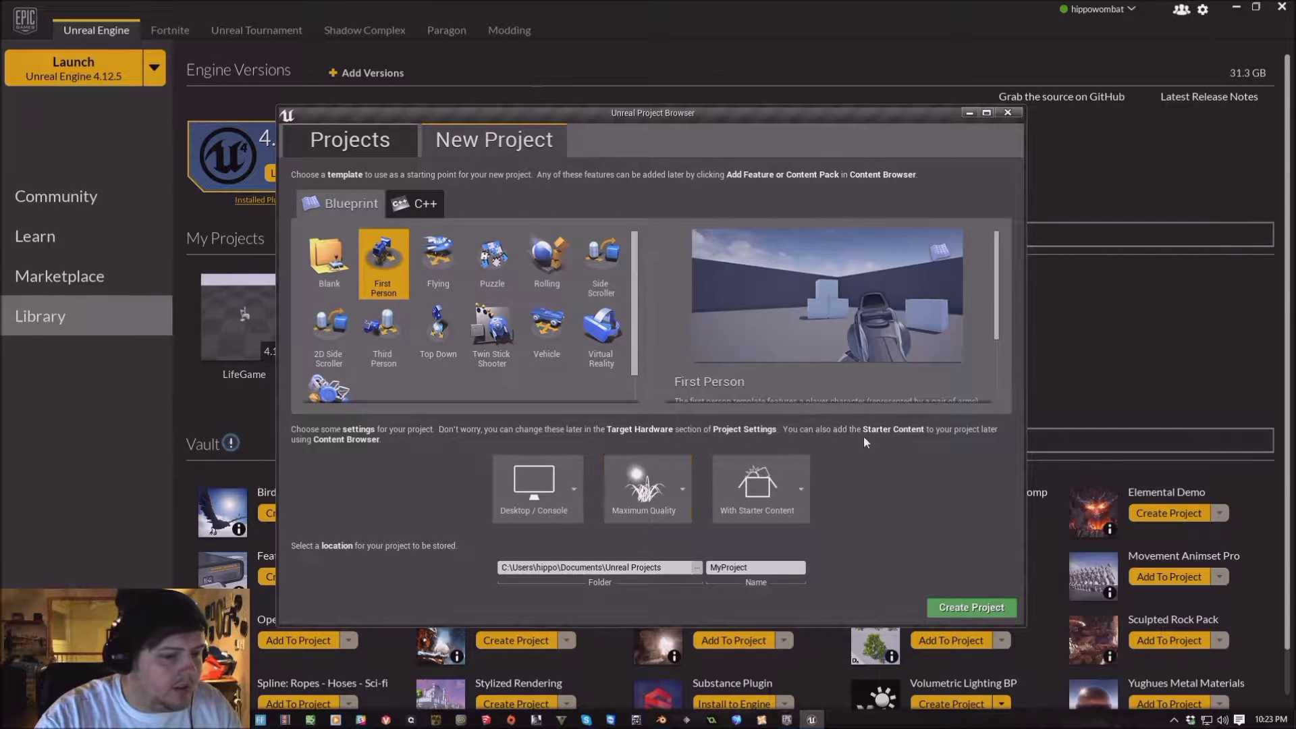
left_click(767, 501)
left_click(753, 557)
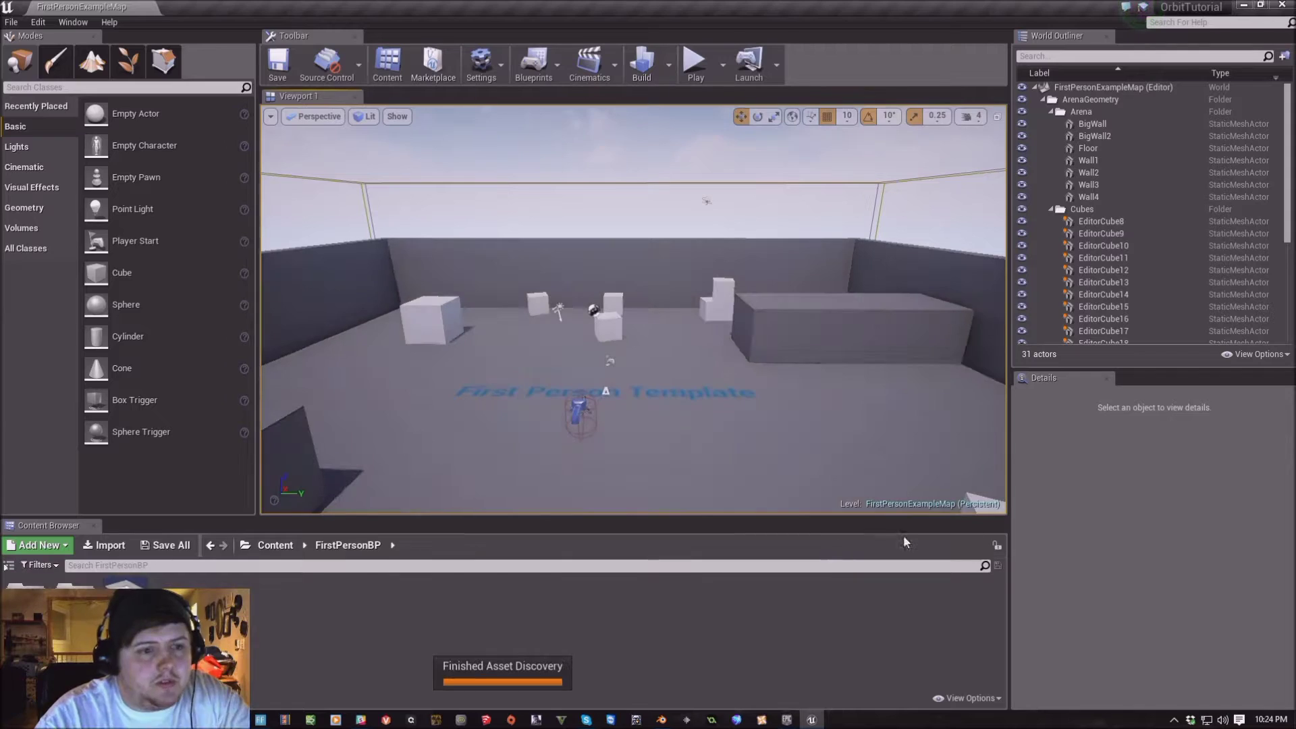
Play-test the First Person example map in the editor, looking around the arena, and stop the session
right_click_drag(634, 311, 601, 327)
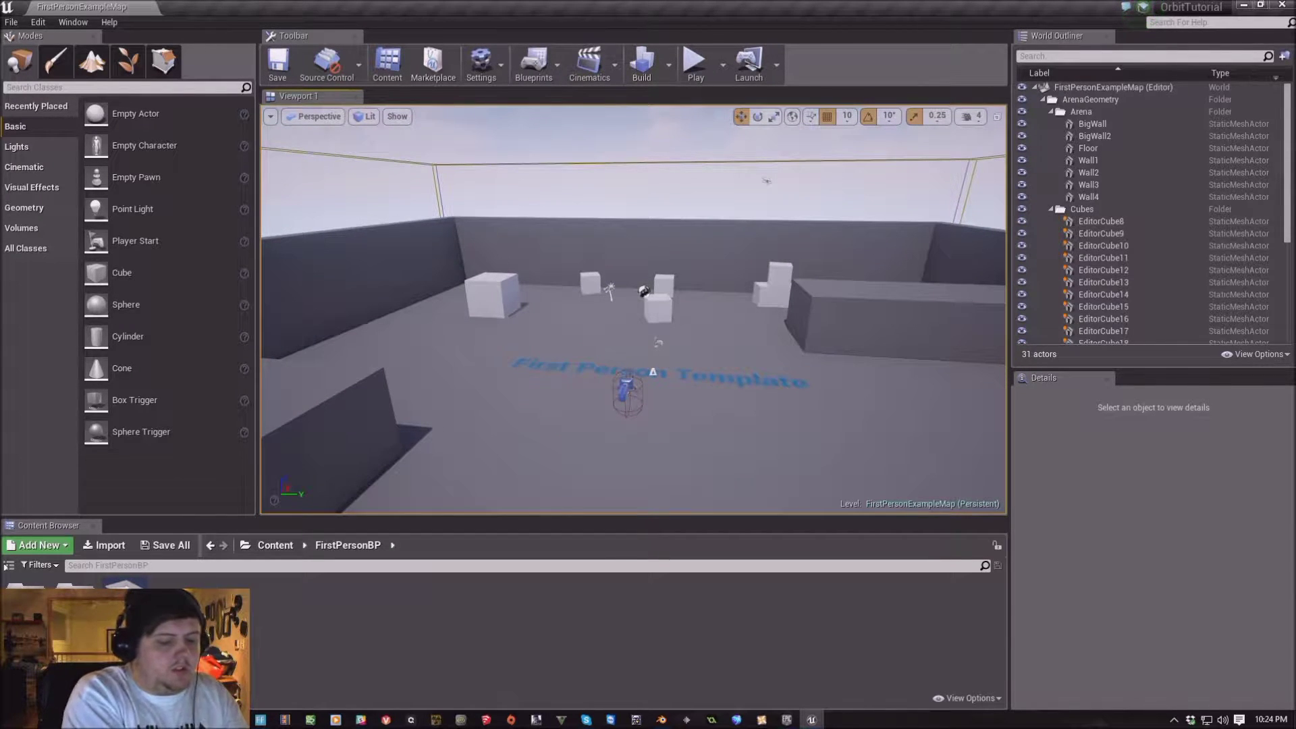
key("alt+p")
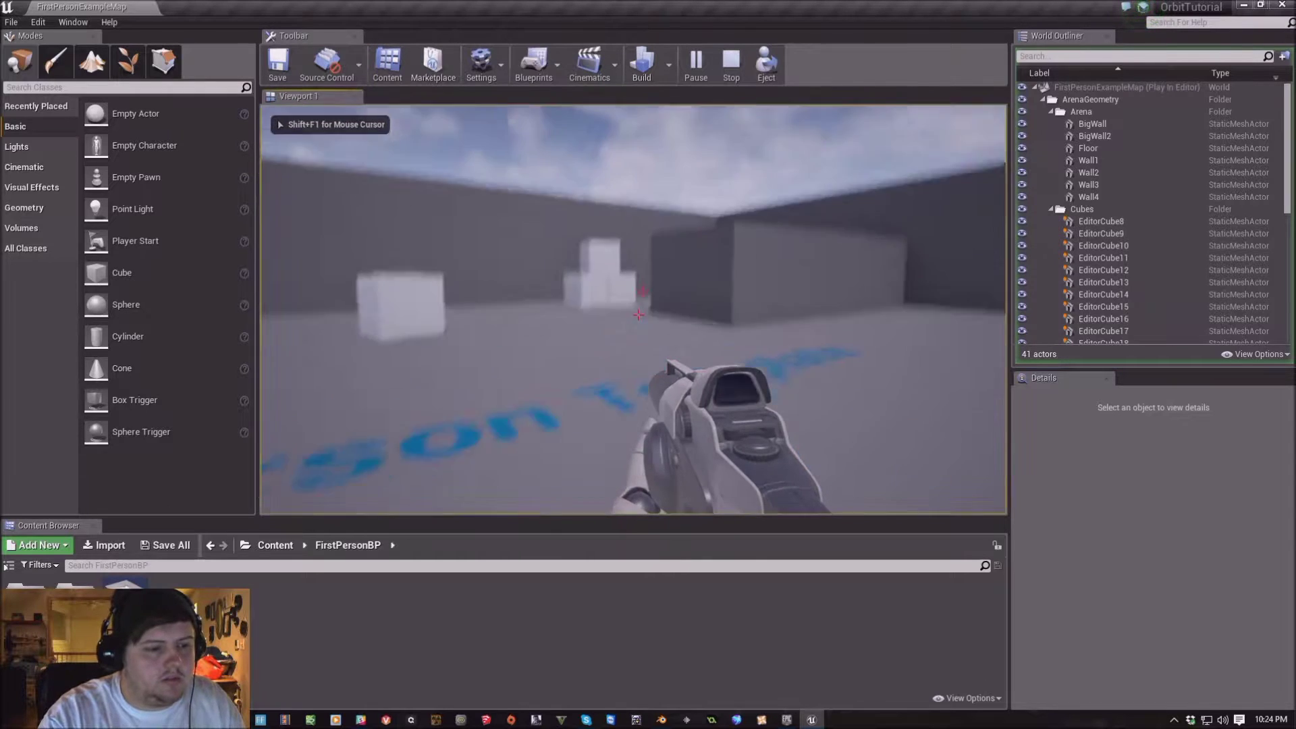
left_click(638, 314)
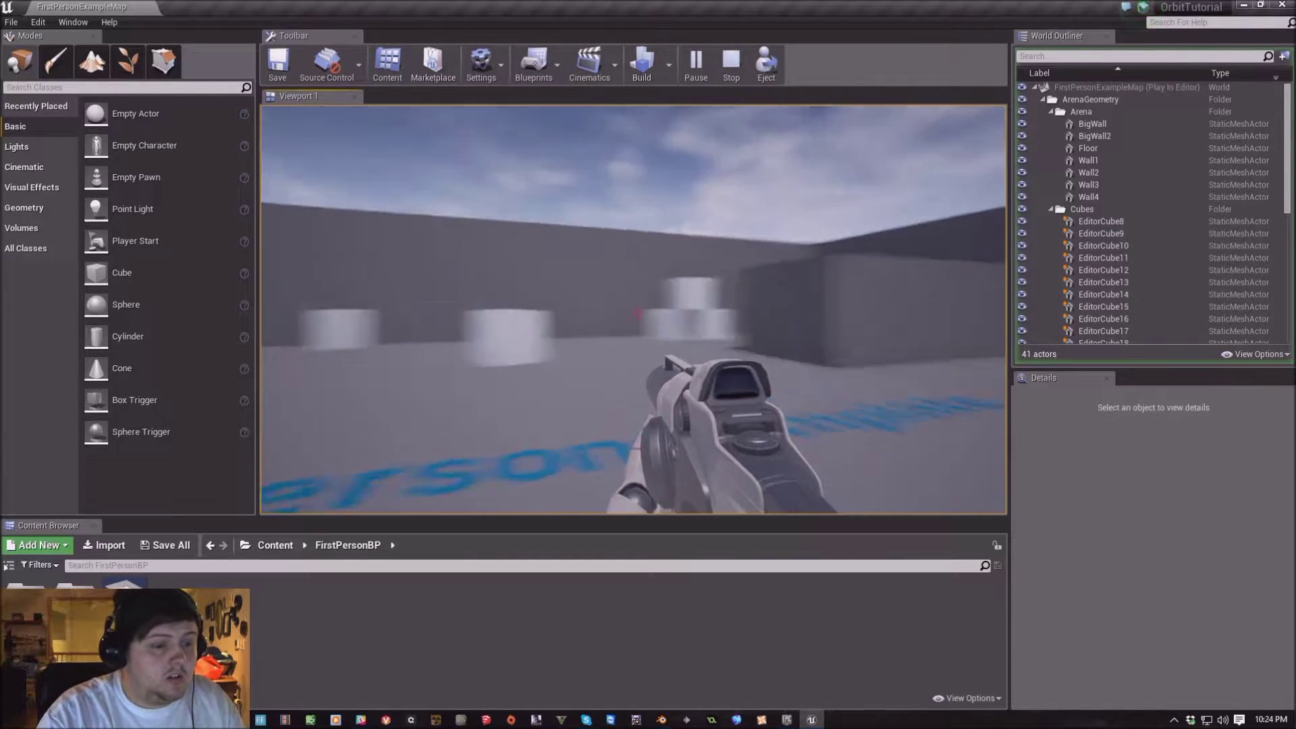
left_click(639, 315)
key("Escape")
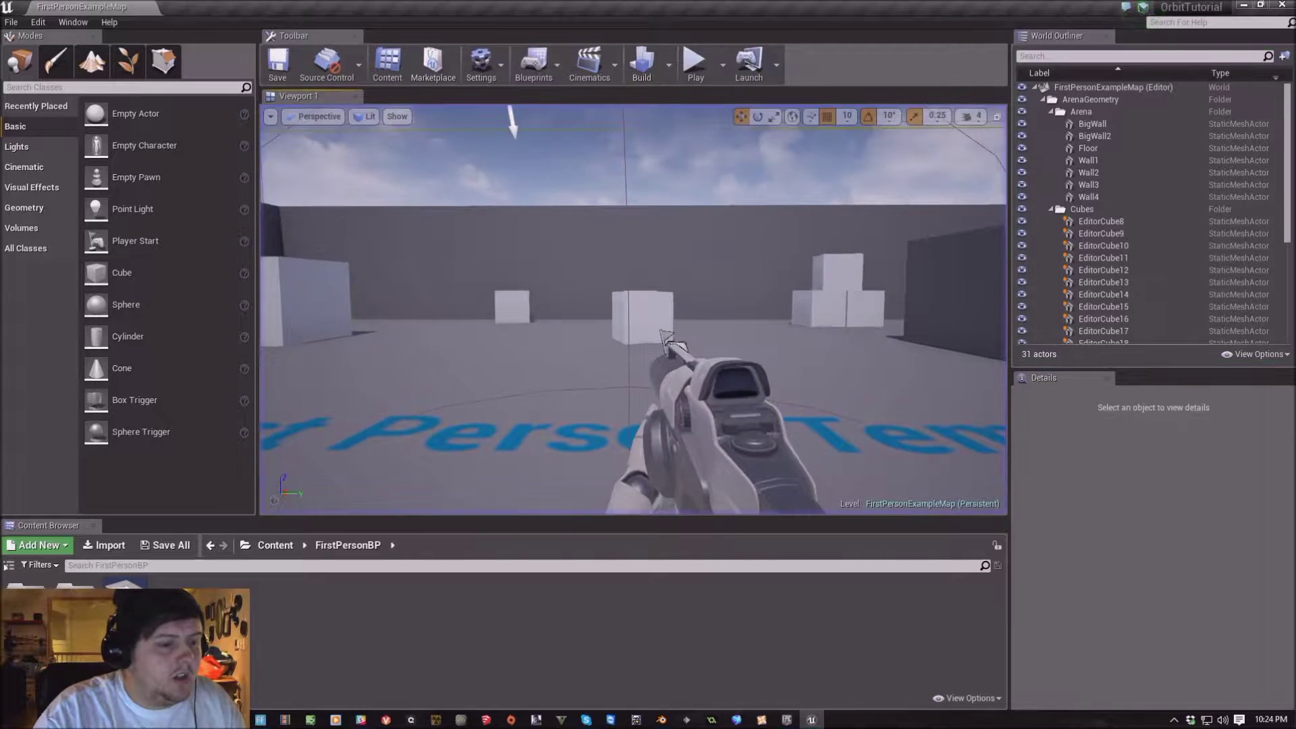
Enable Force No Precomputed Lighting in the world's Lightmass settings and build the level to apply it
left_click(481, 64)
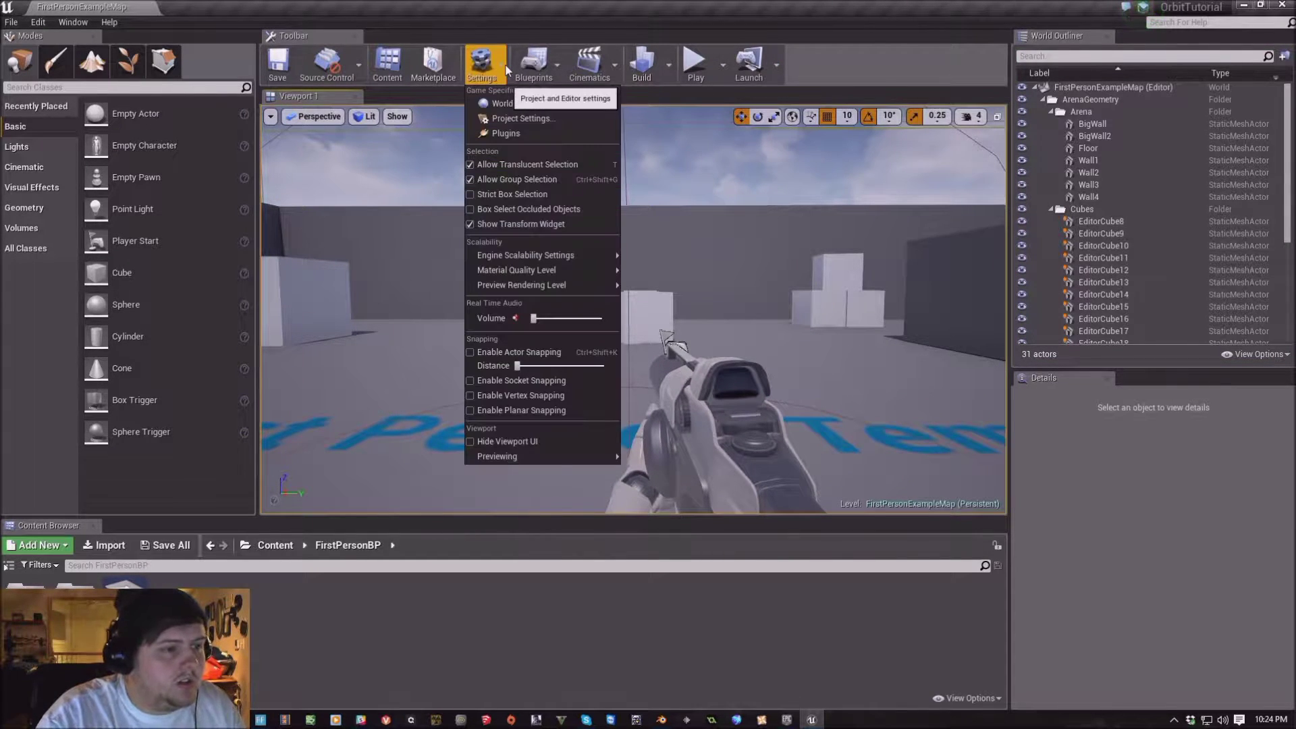
left_click(492, 105)
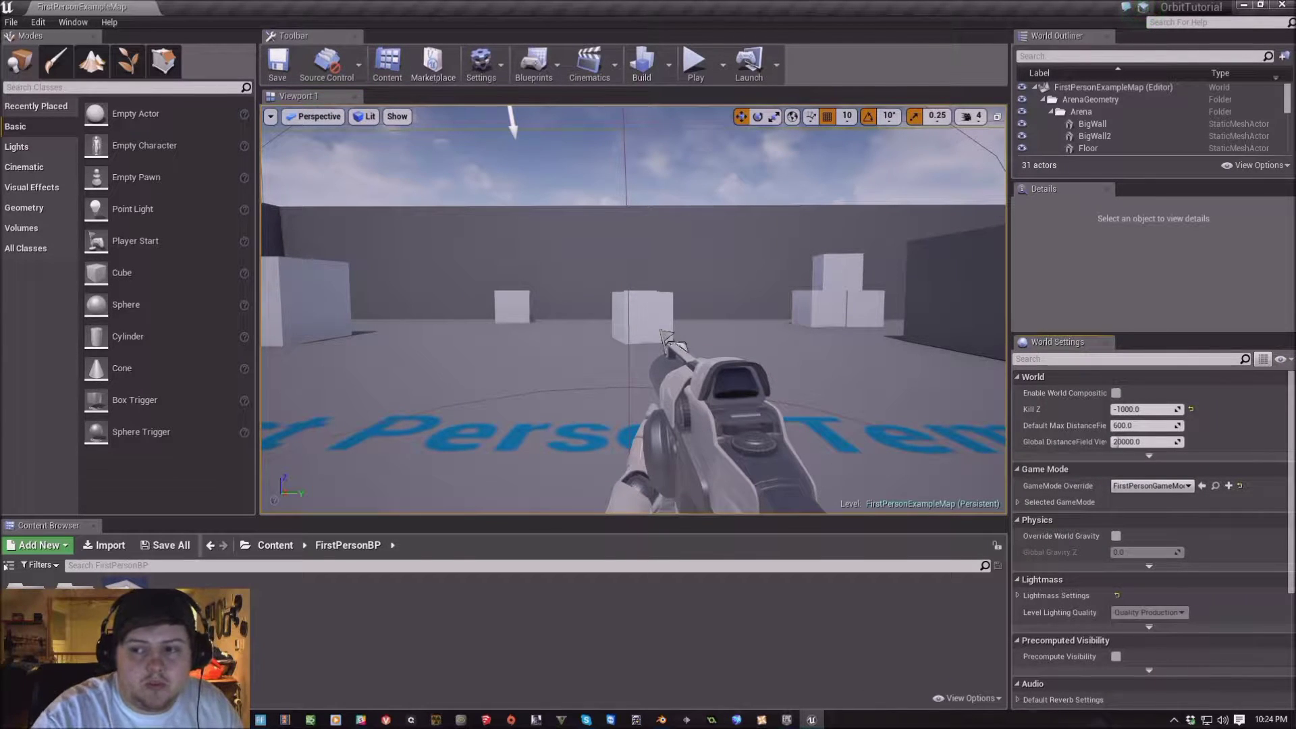
left_click(1149, 628)
scroll(1134, 628, "down", 1)
left_click_drag(1107, 622, 1145, 623)
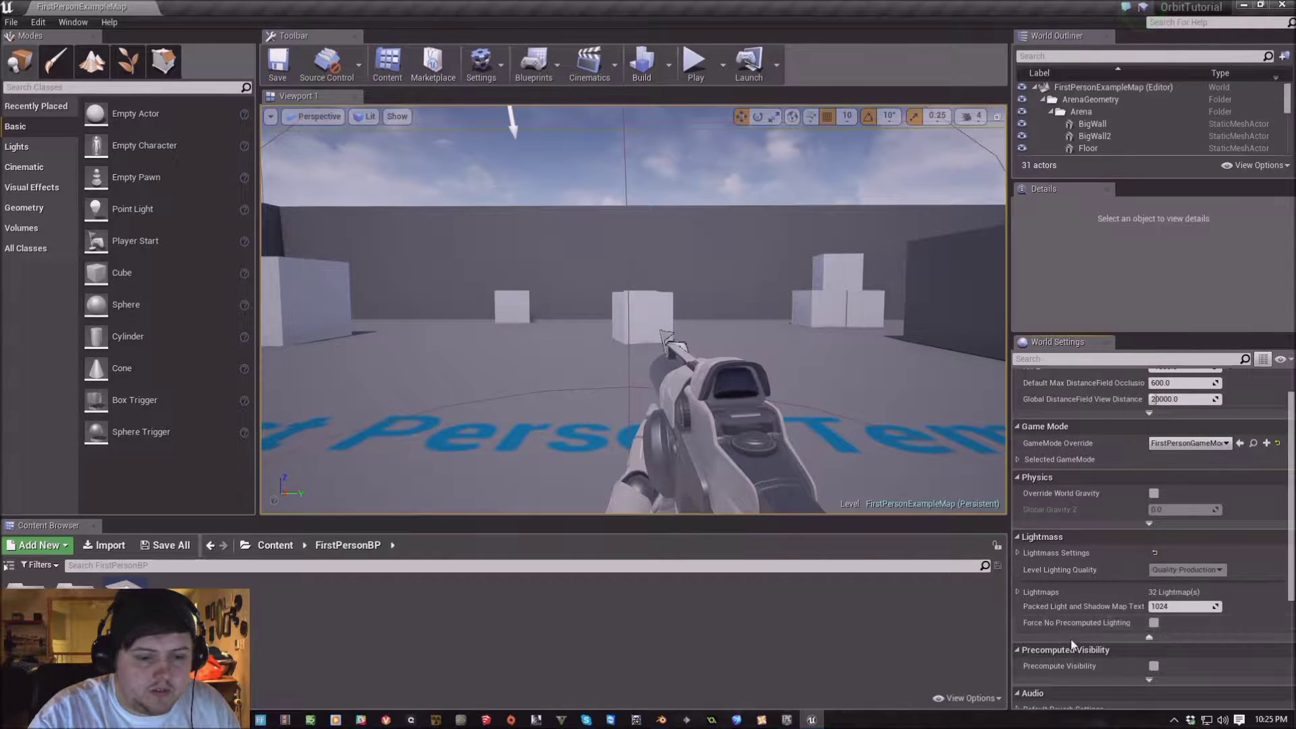
left_click(1154, 622)
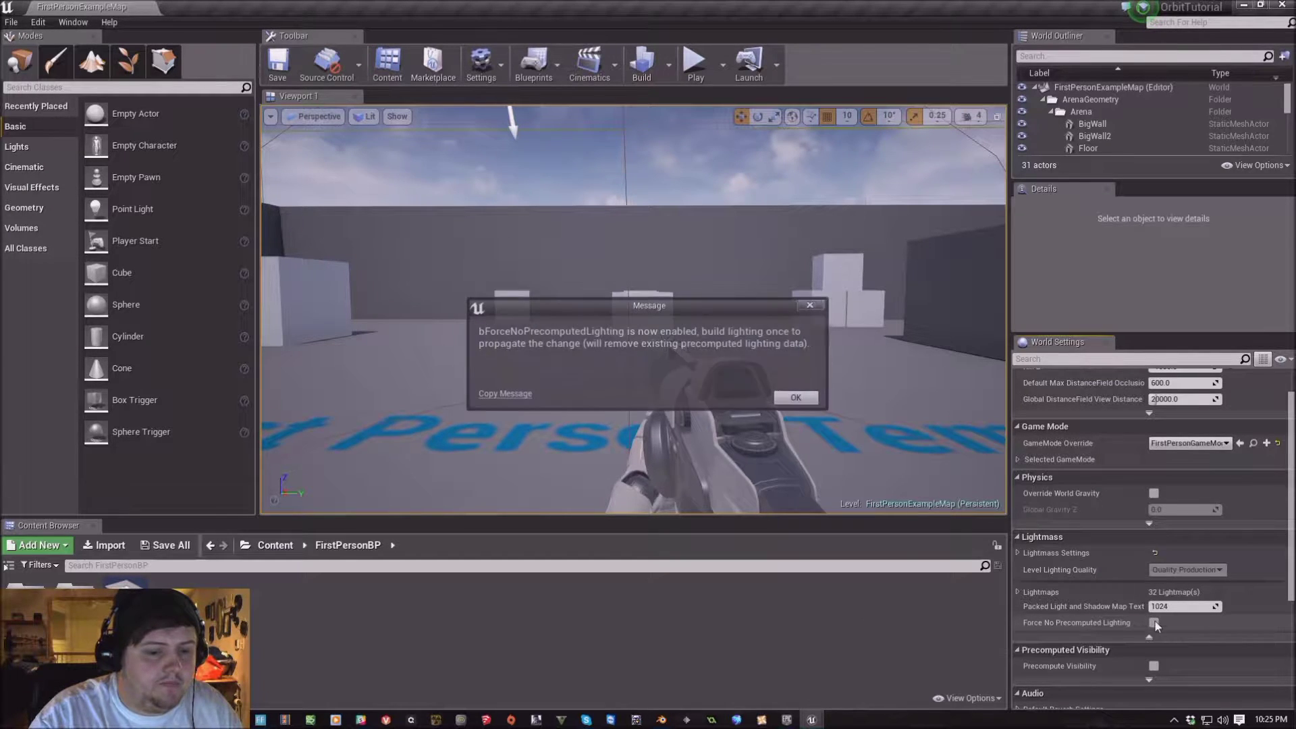
left_click(799, 398)
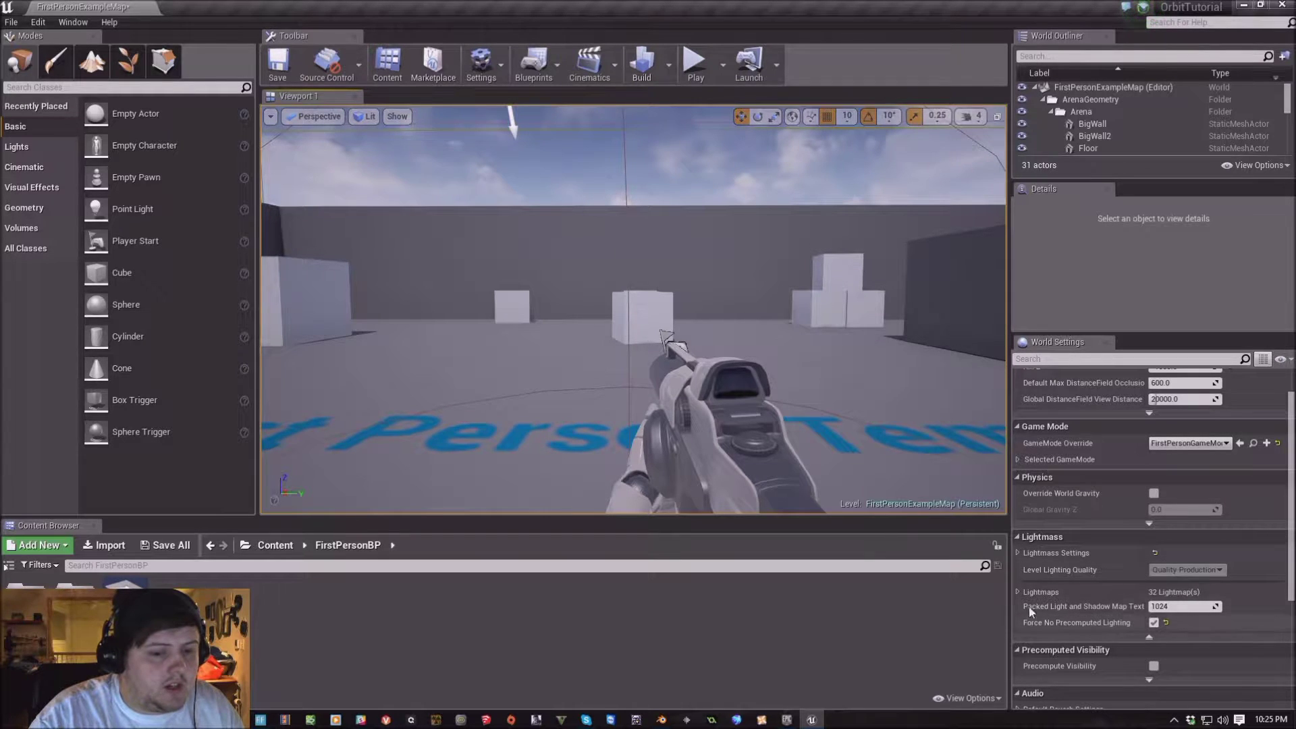
left_click(653, 65)
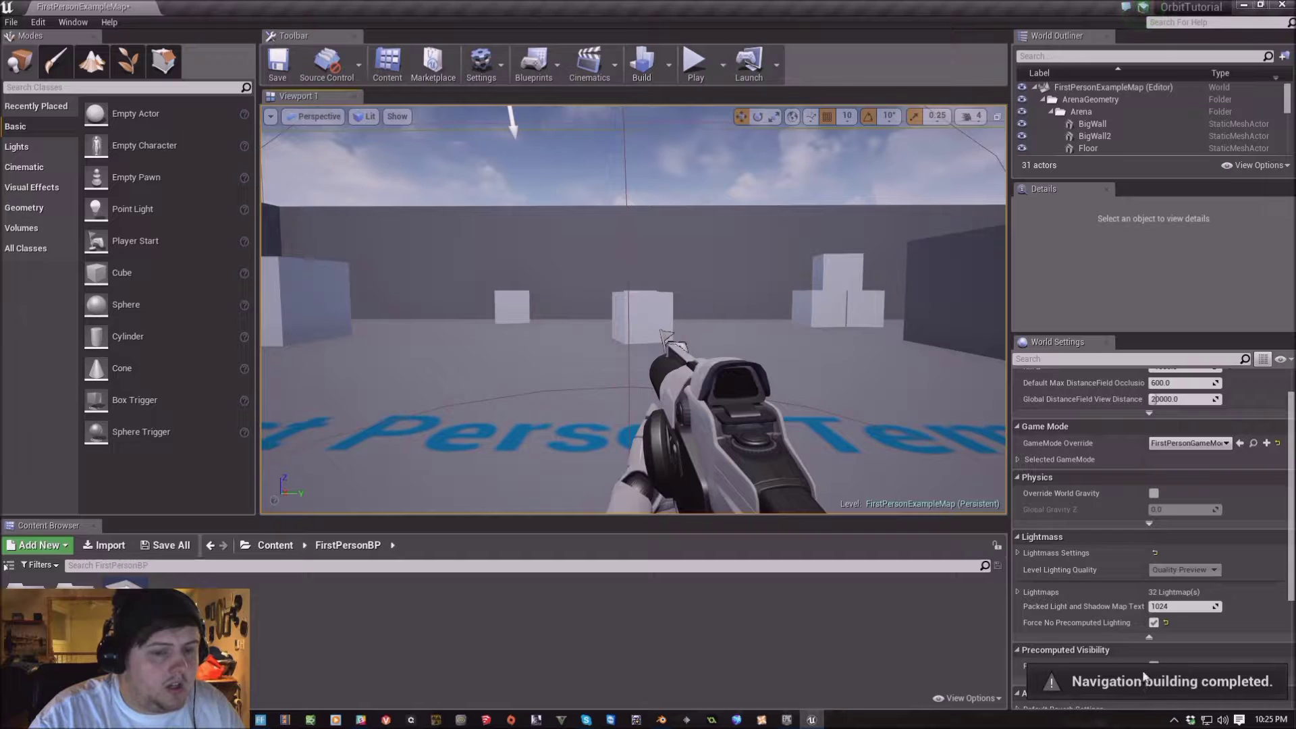
left_click(1106, 342)
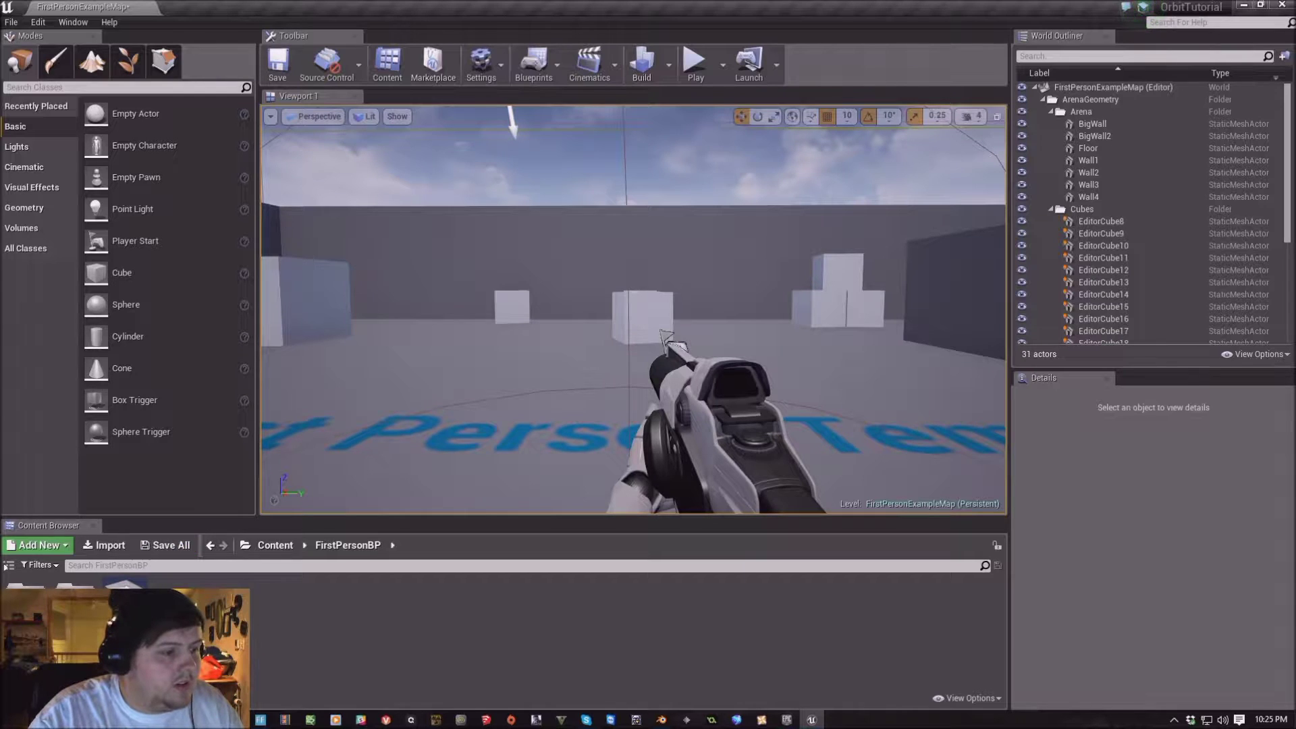
Save all modified content, including FirstPersonExampleMap, and close the project editor
left_click(166, 544)
left_click(751, 484)
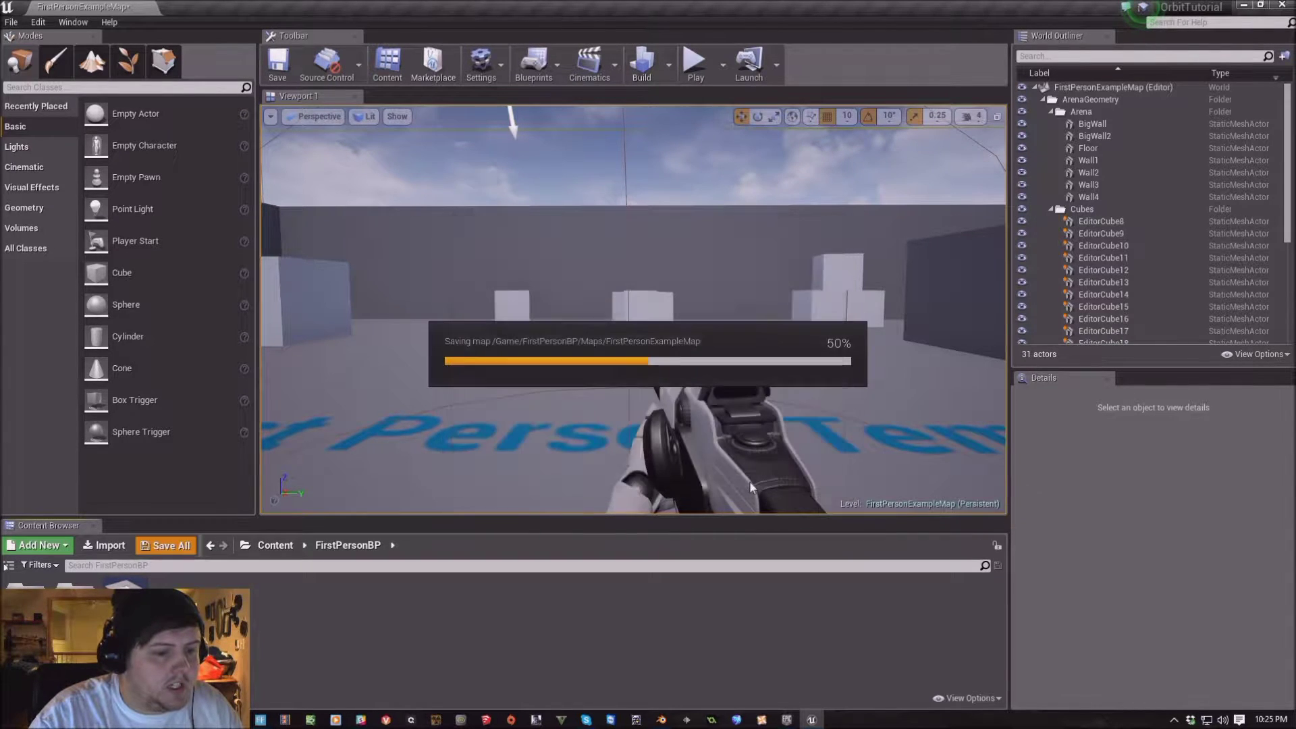
left_click(1283, 6)
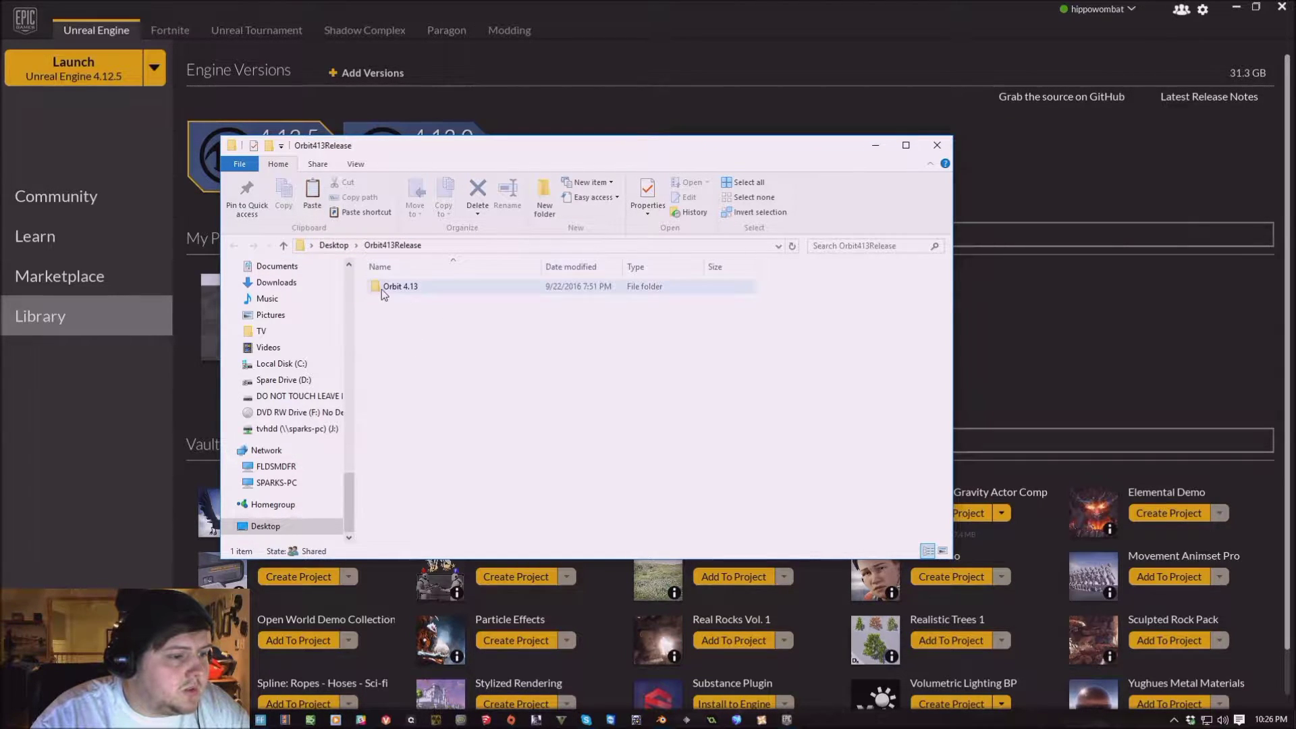
Copy the Orbit folder from the Content folder of Orbit 4.13 inside Orbit413Release
double_click(413, 290)
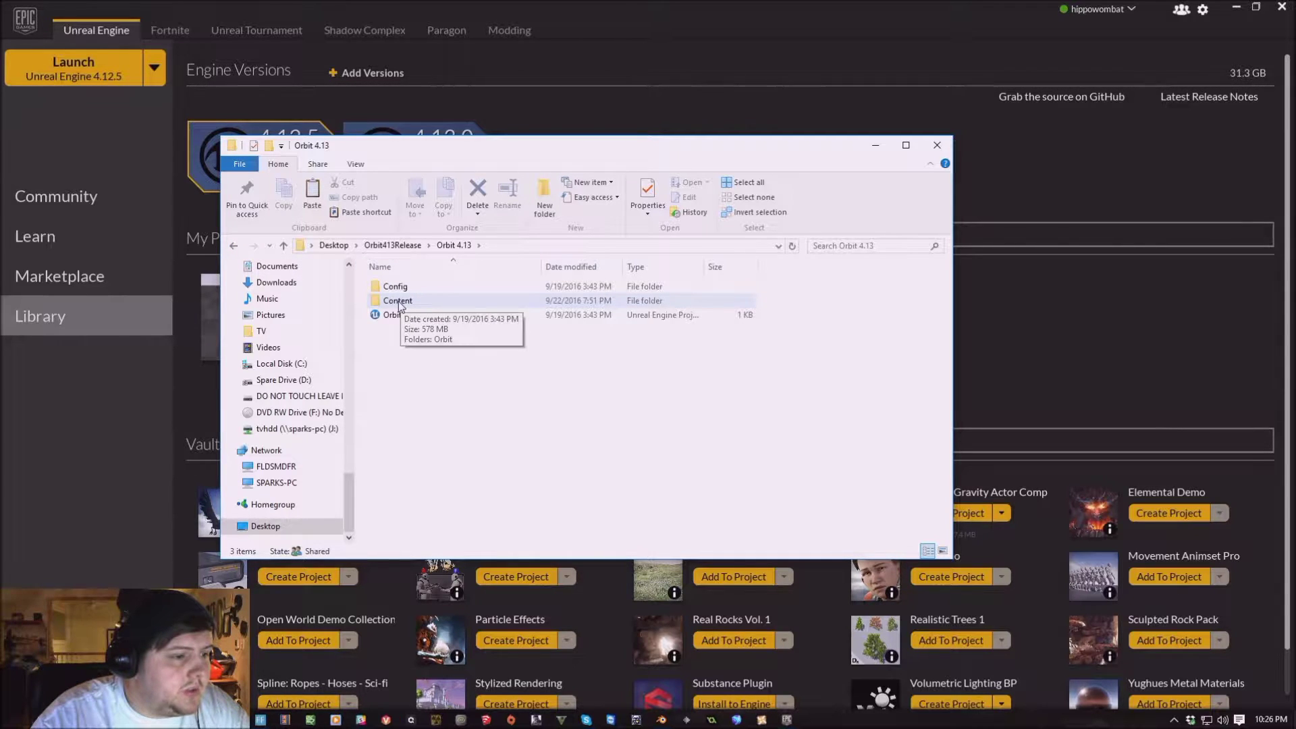
double_click(398, 301)
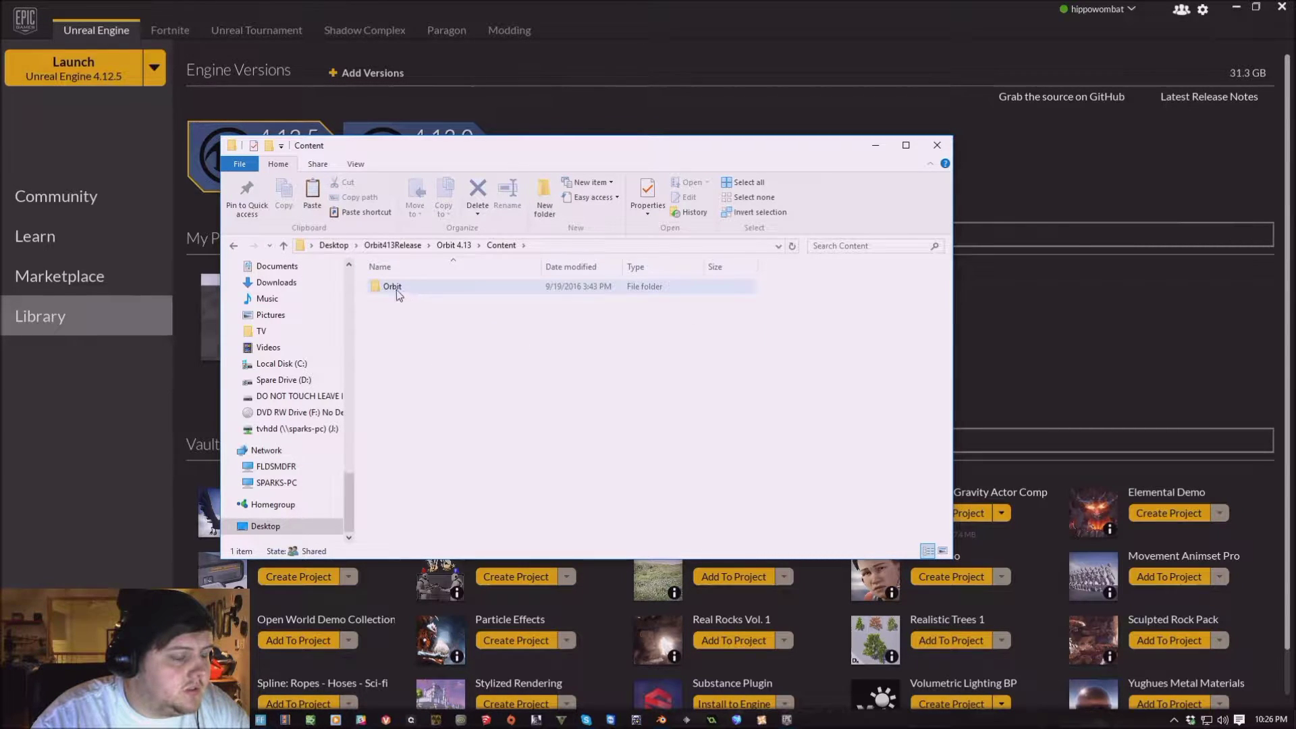
right_click(397, 290)
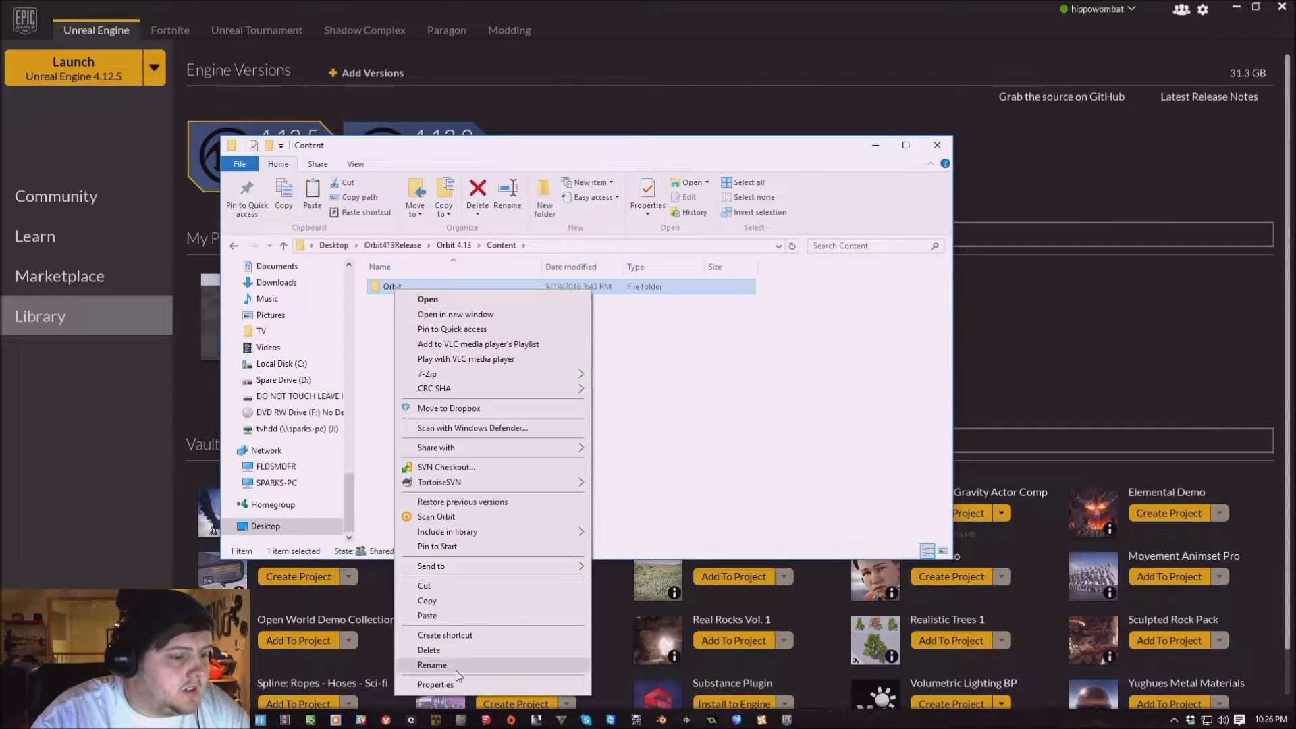
left_click(447, 601)
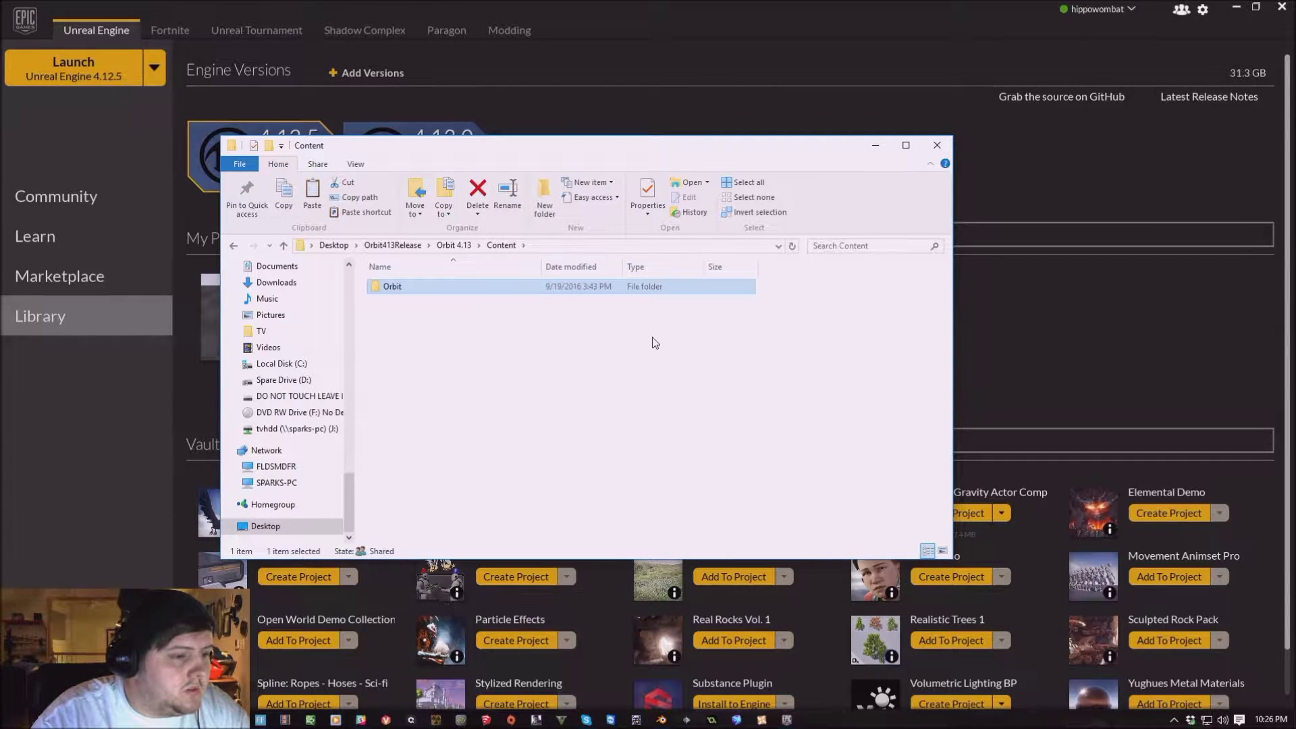
Paste the Orbit folder into the Content folder of OrbitTutorial under Documents\Unreal Projects and close both folder windows
scroll(292, 378, "up", 2)
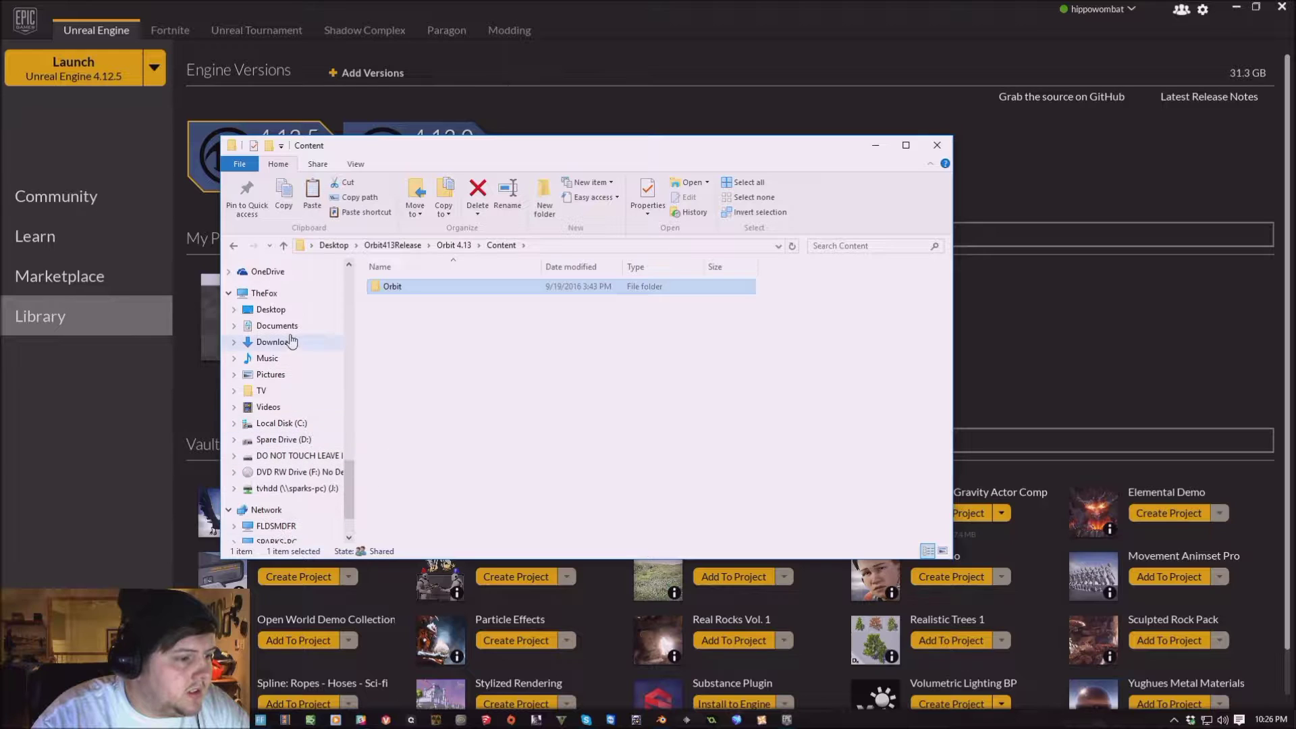
middle_click(276, 325)
left_click(493, 504)
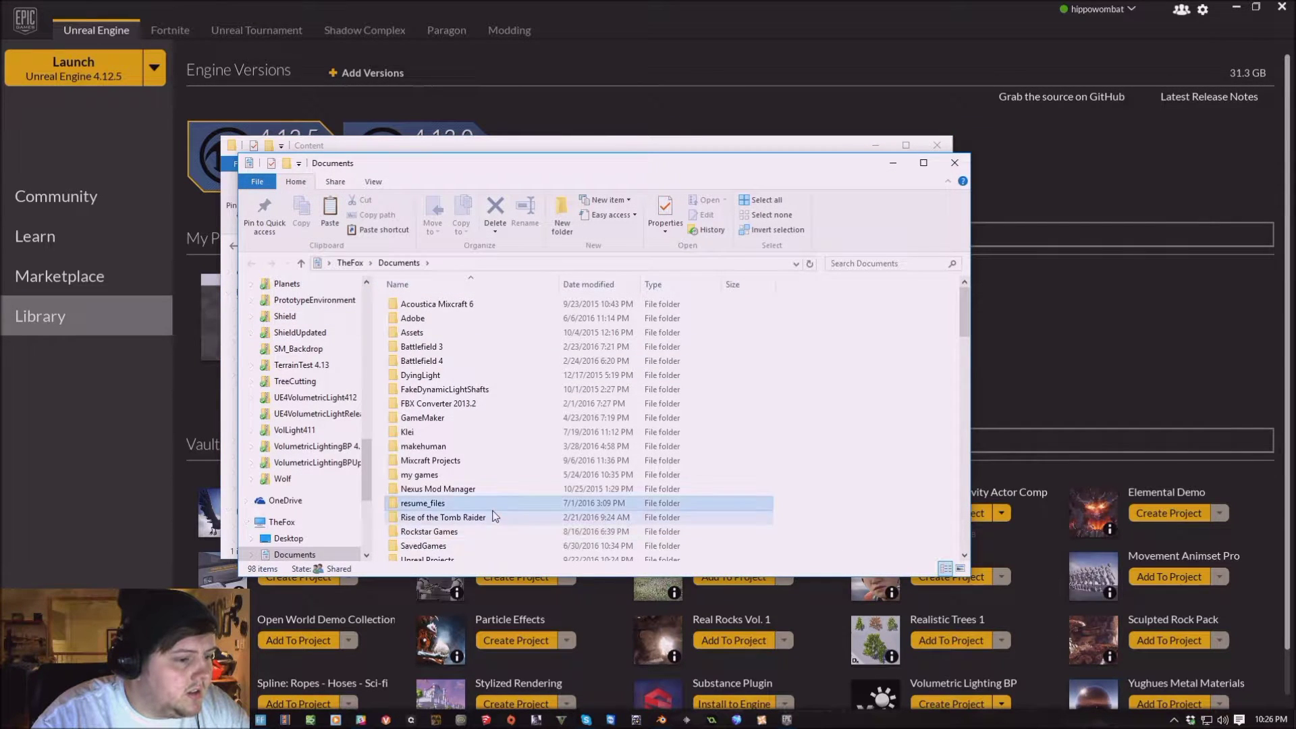
scroll(495, 516, "down", 5)
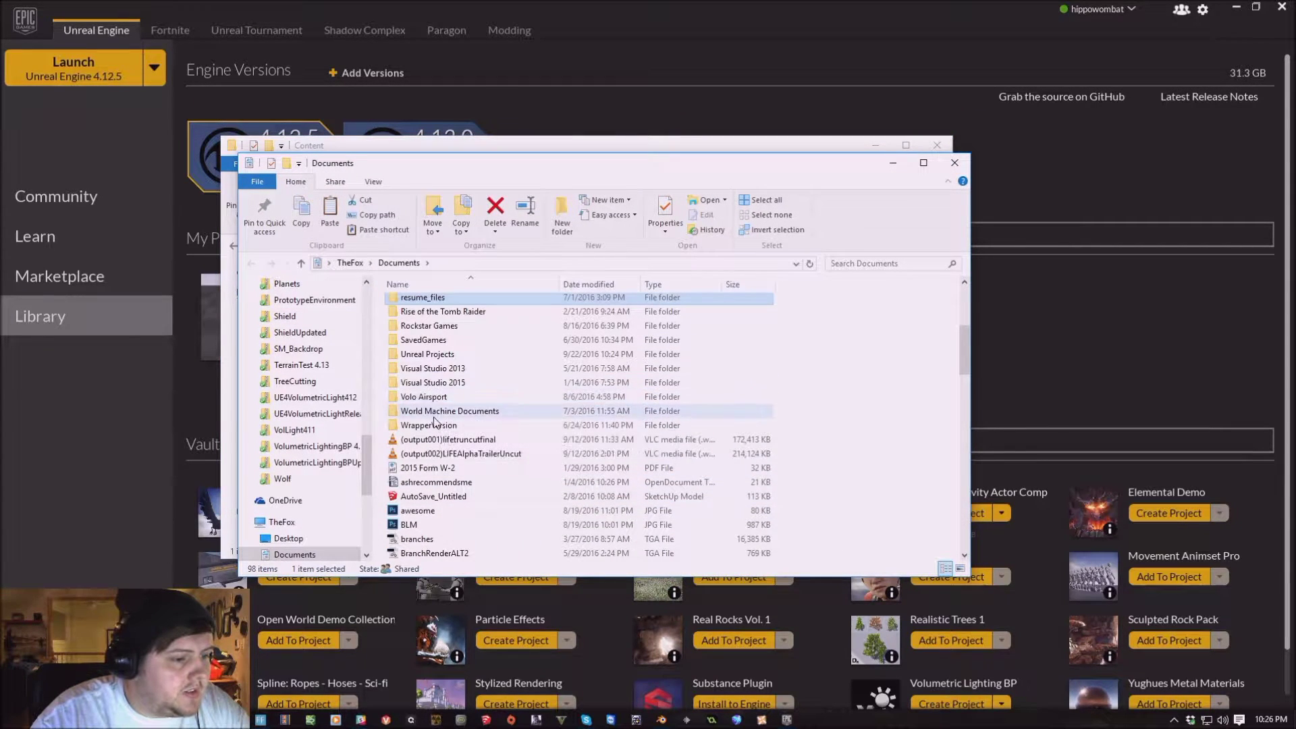
double_click(436, 354)
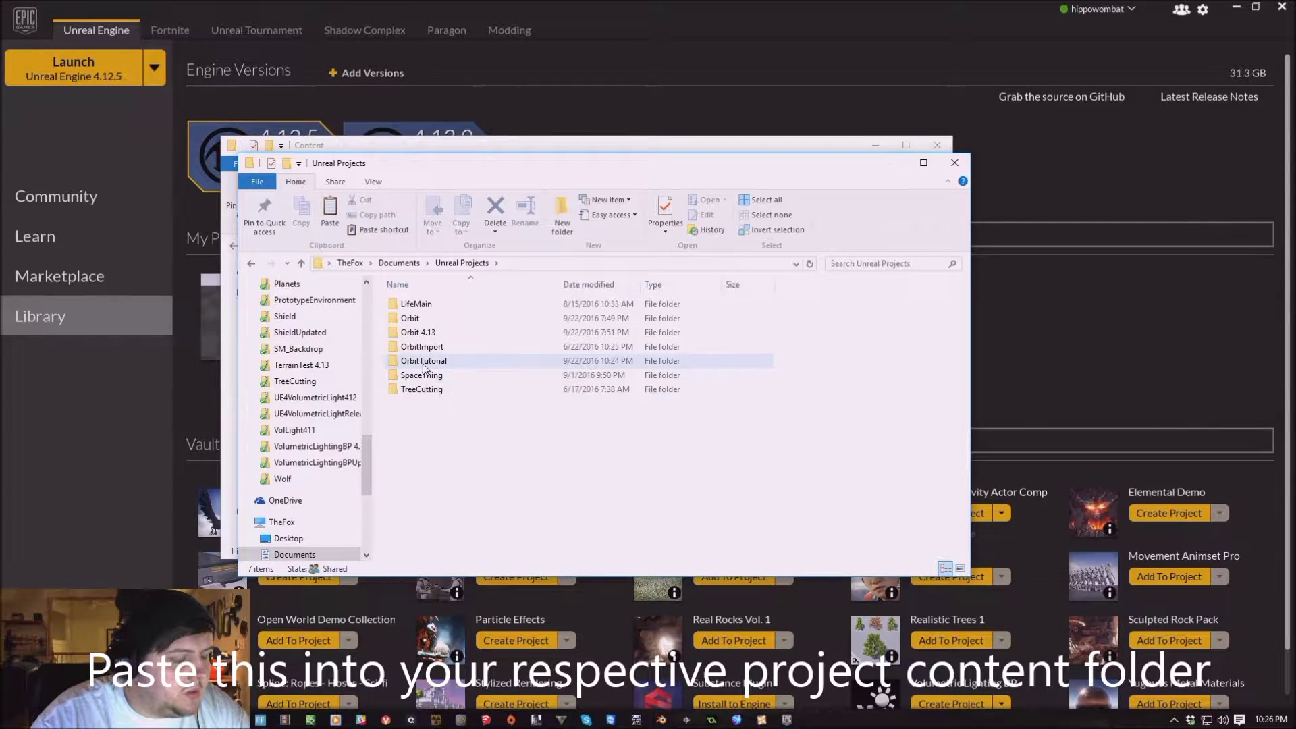
double_click(423, 362)
double_click(425, 318)
right_click(416, 419)
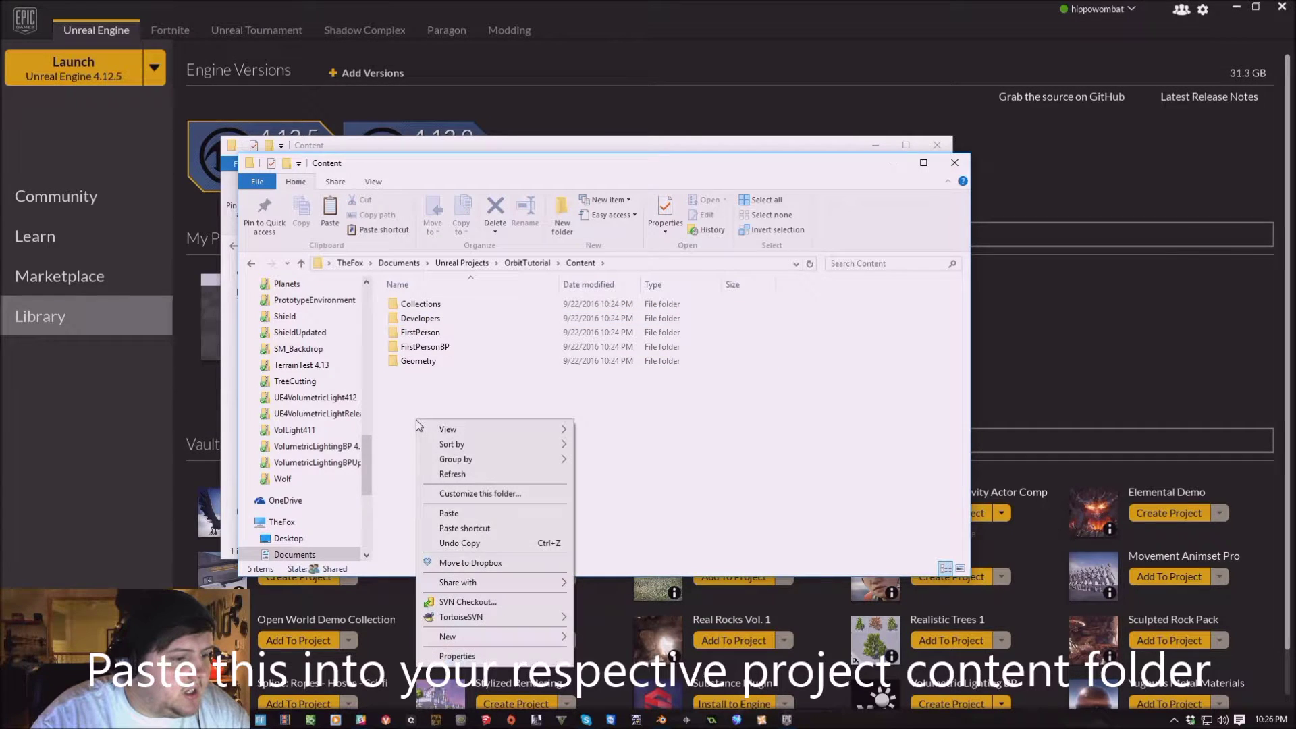
left_click(458, 523)
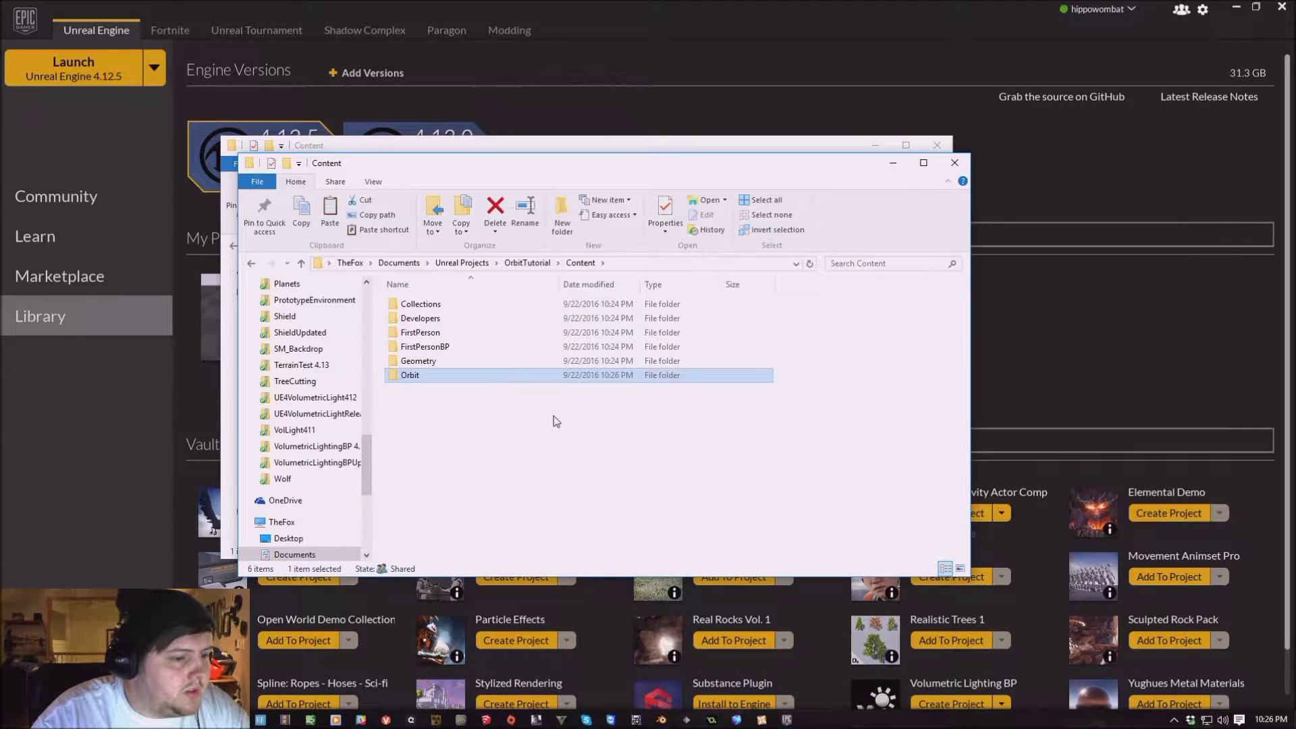
left_click(954, 163)
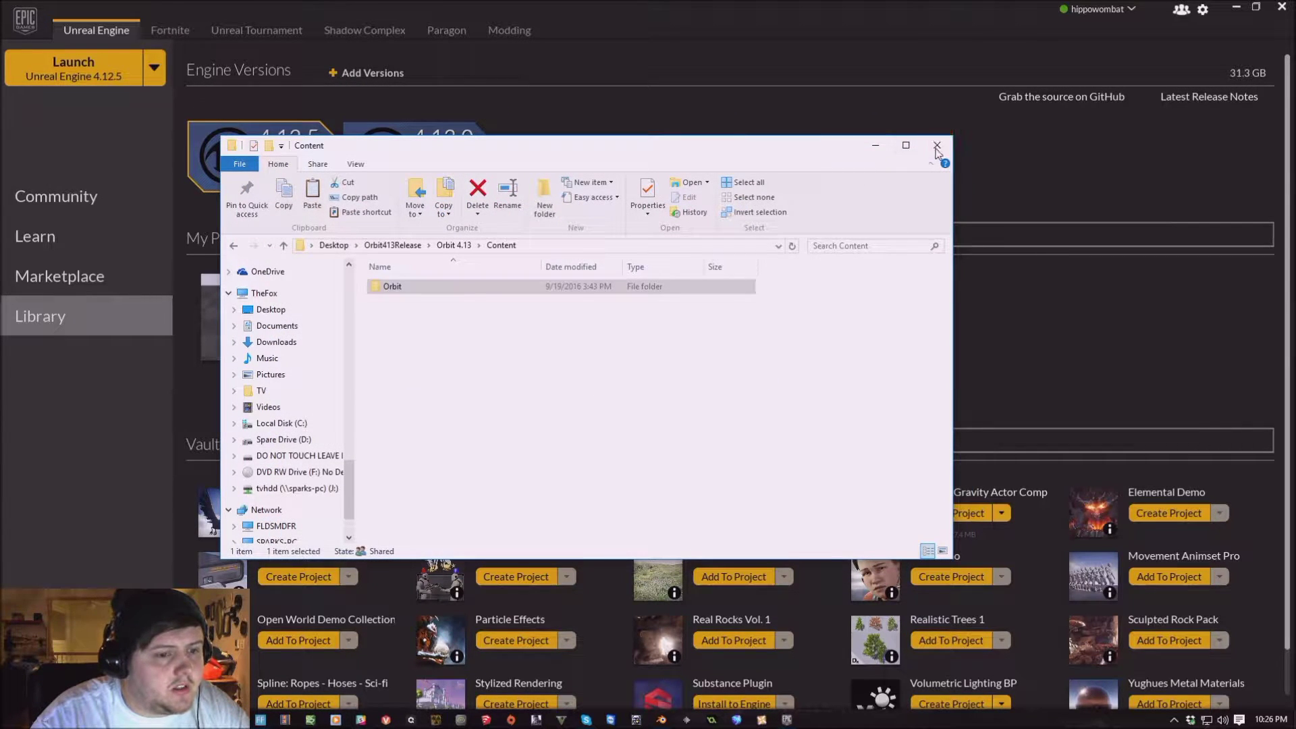
left_click(937, 144)
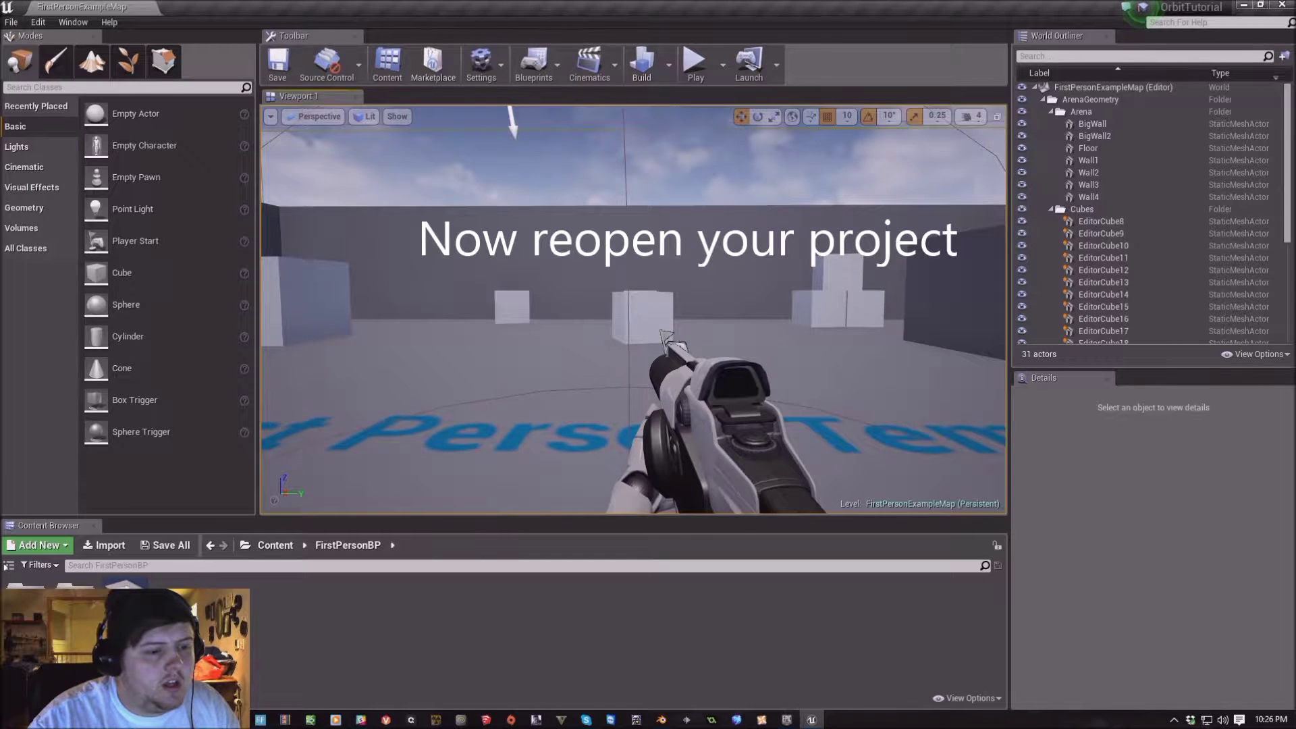
Set the mobility of the level's Light Source and SkyLight to Movable
right_click_drag(665, 336, 628, 334)
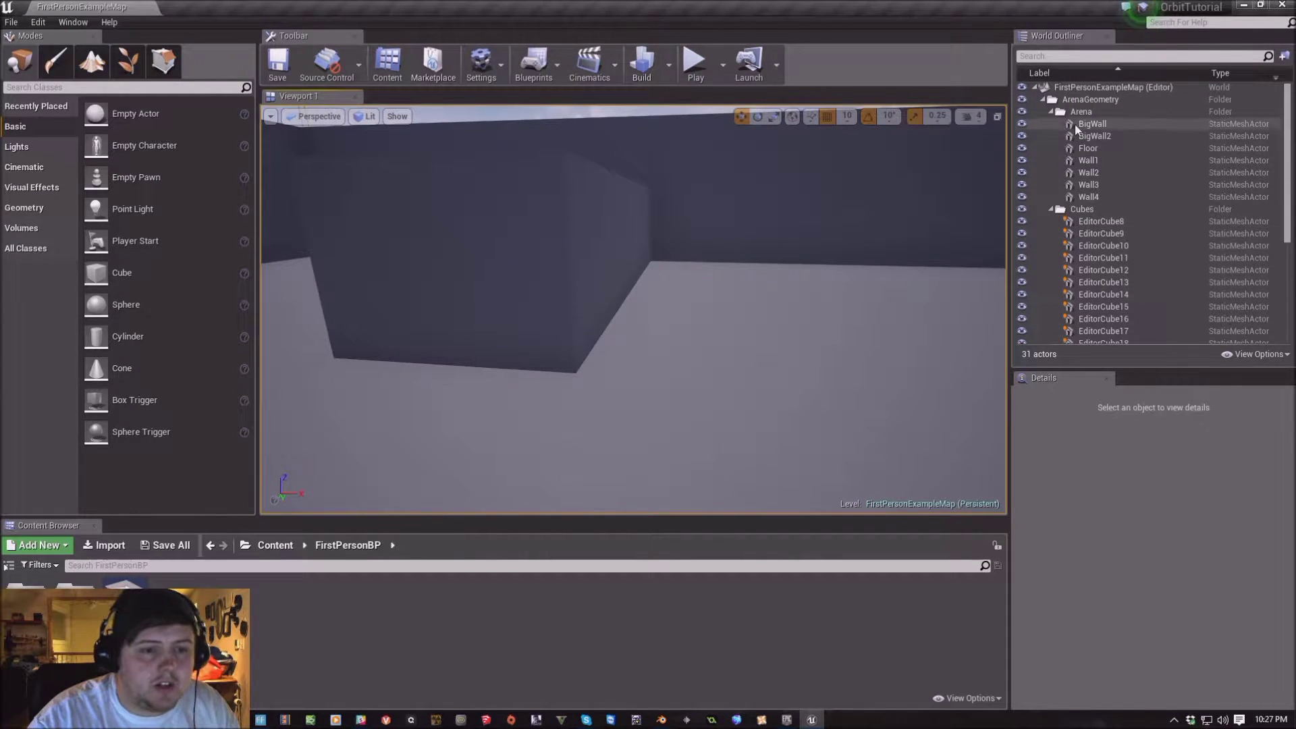
left_click(1049, 112)
left_click(1051, 123)
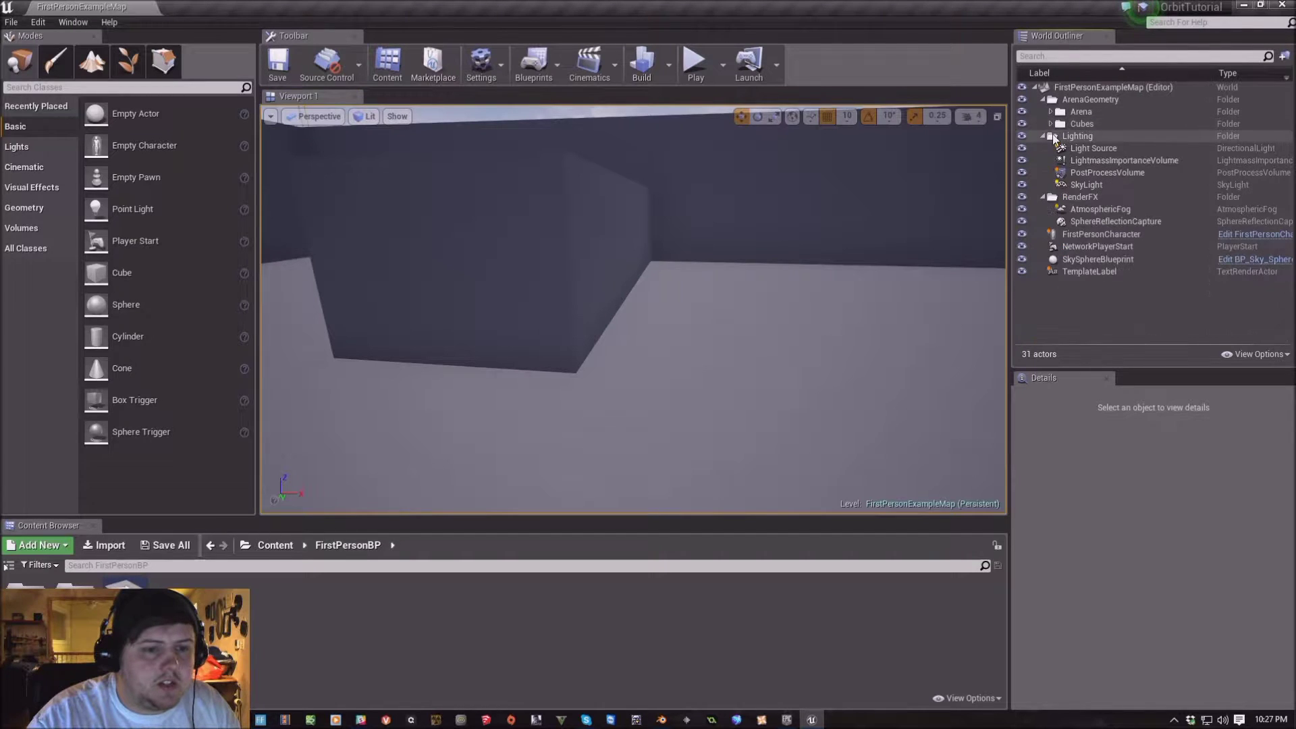
right_click_drag(628, 334, 631, 303)
left_click(1097, 149)
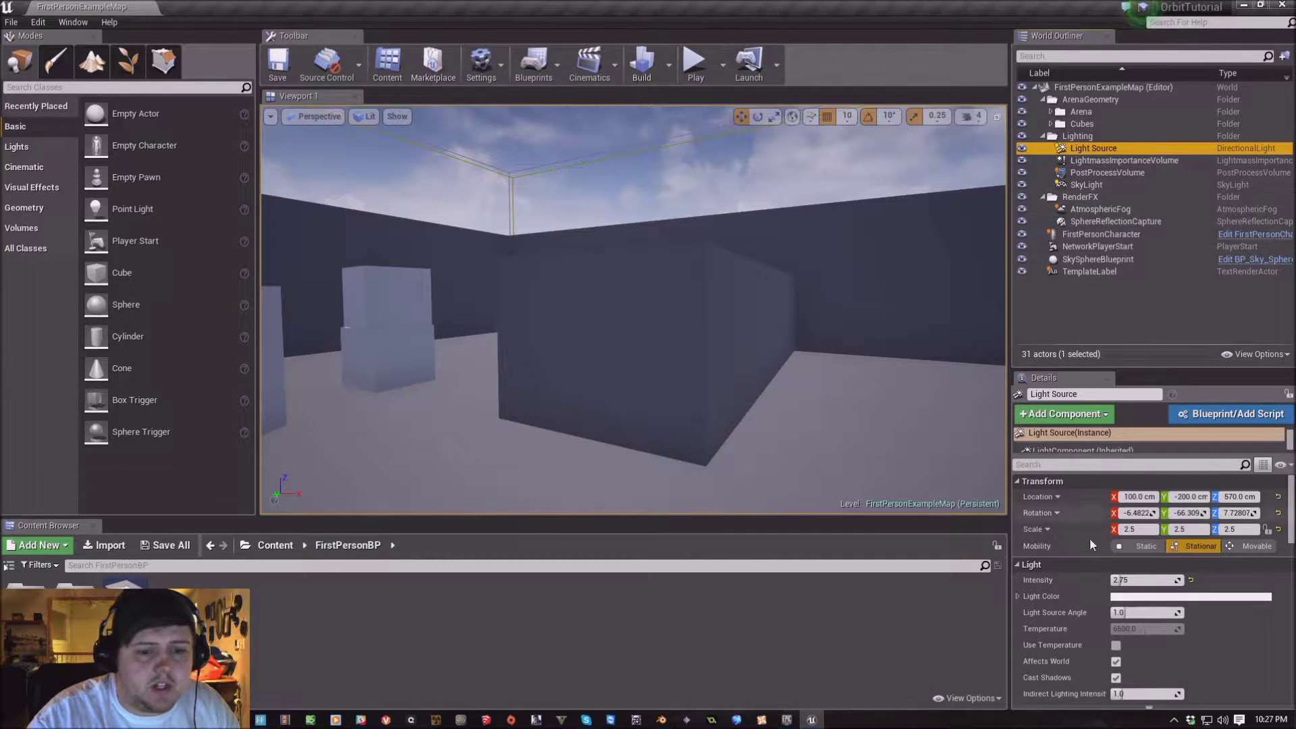
left_click(1249, 546)
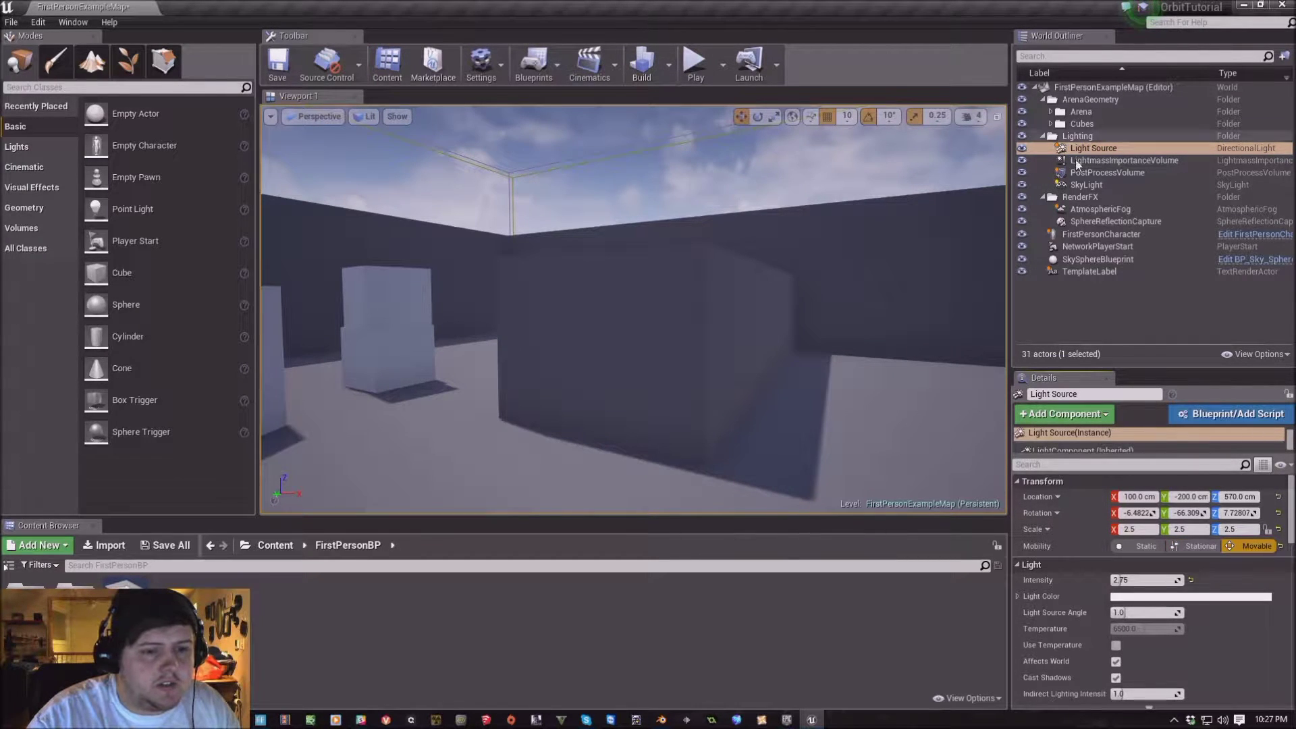
left_click(1087, 184)
left_click(1253, 548)
Place a second directional light on the floor near the large block, set its mobility to Movable, and name it Moon
mouse_move(635, 303)
left_mouse_down()
mouse_move(634, 256)
mouse_move(621, 291)
left_mouse_up()
left_click(44, 144)
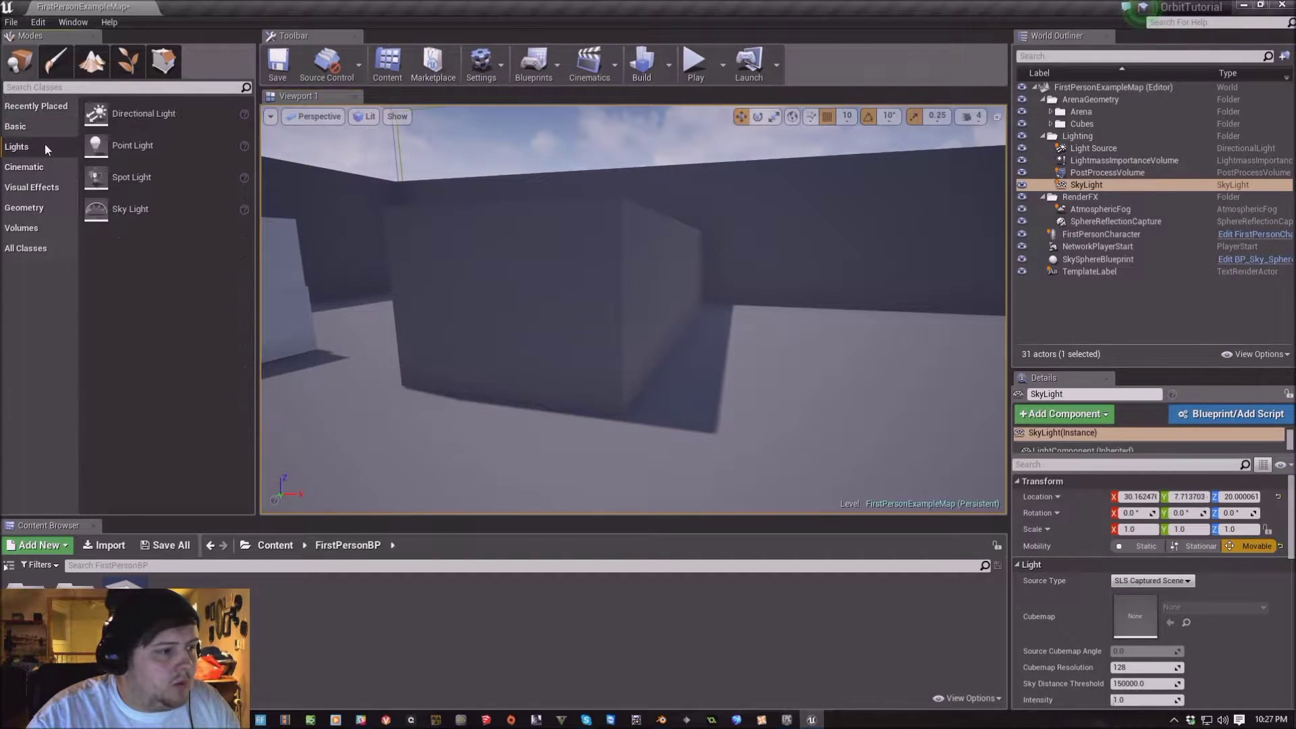
left_click_drag(142, 113, 614, 388)
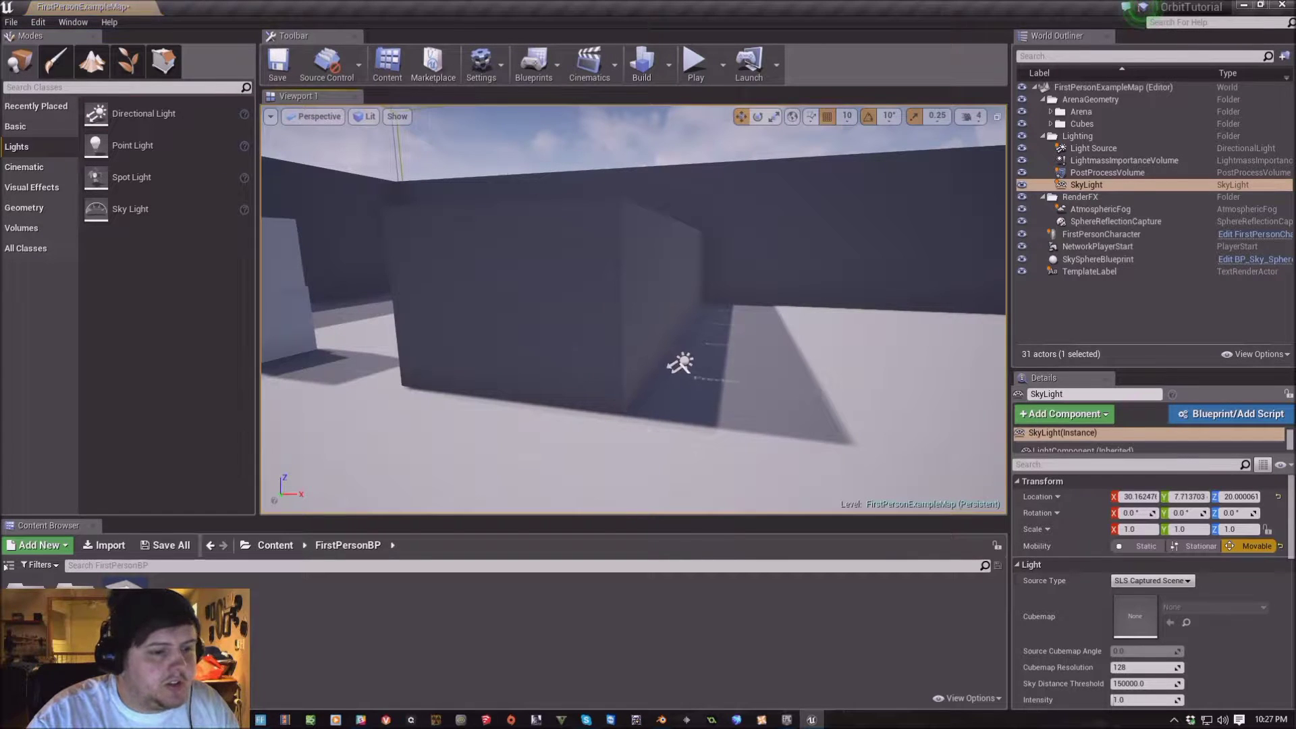
left_click_drag(680, 363, 683, 361)
left_click(1259, 547)
right_click(1126, 237)
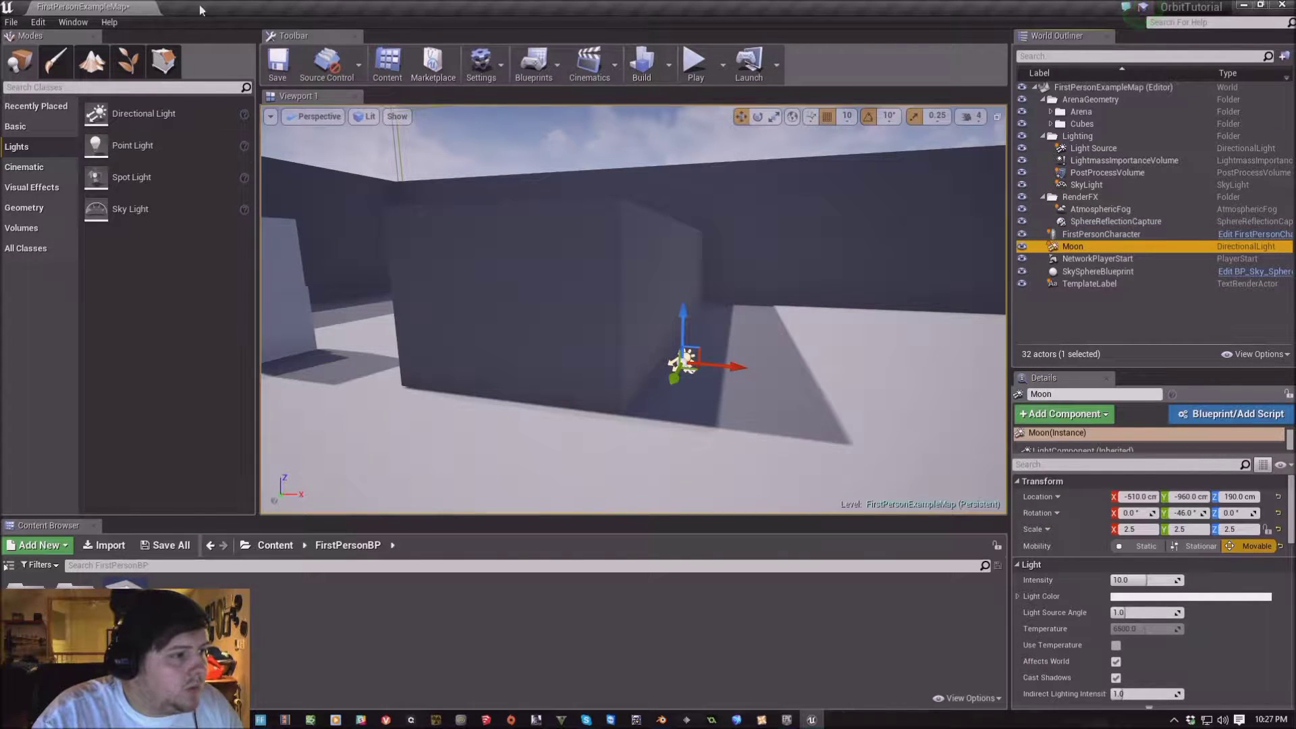
Enable Generate Mesh Distance Fields in the project's Rendering settings
left_click(486, 70)
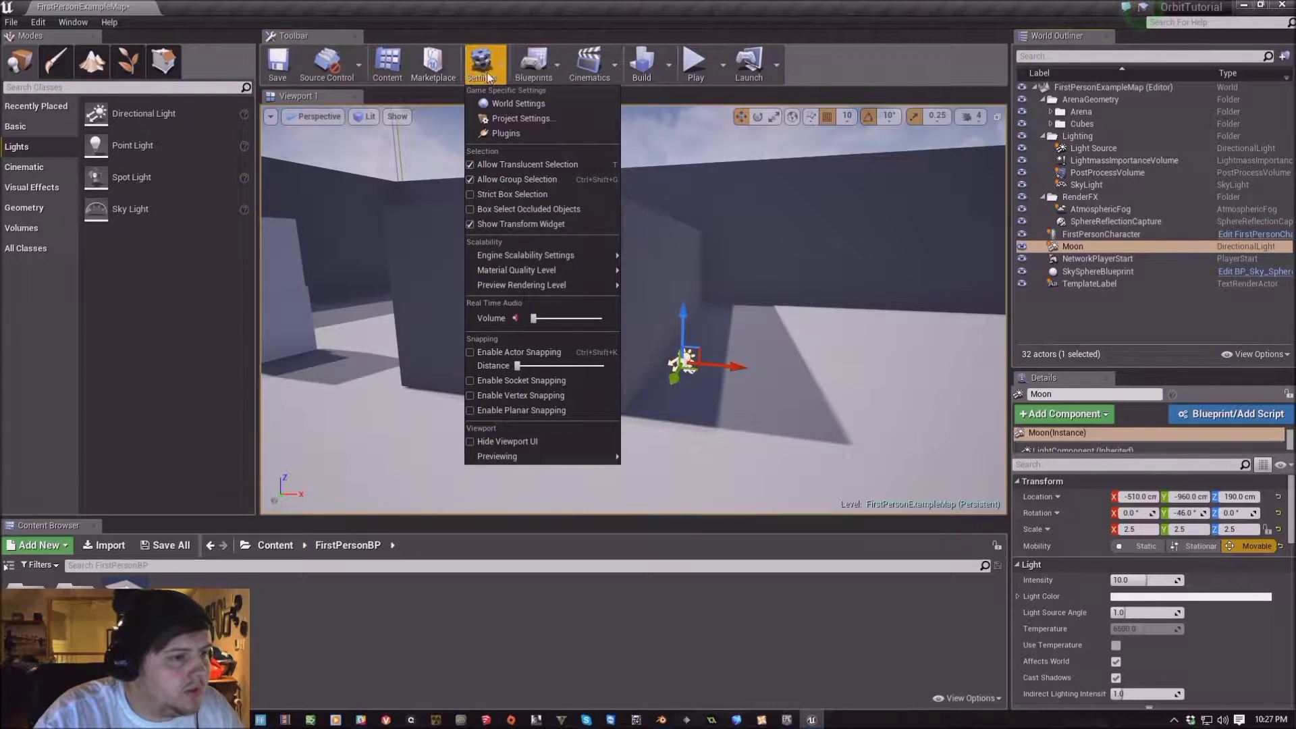
left_click(510, 119)
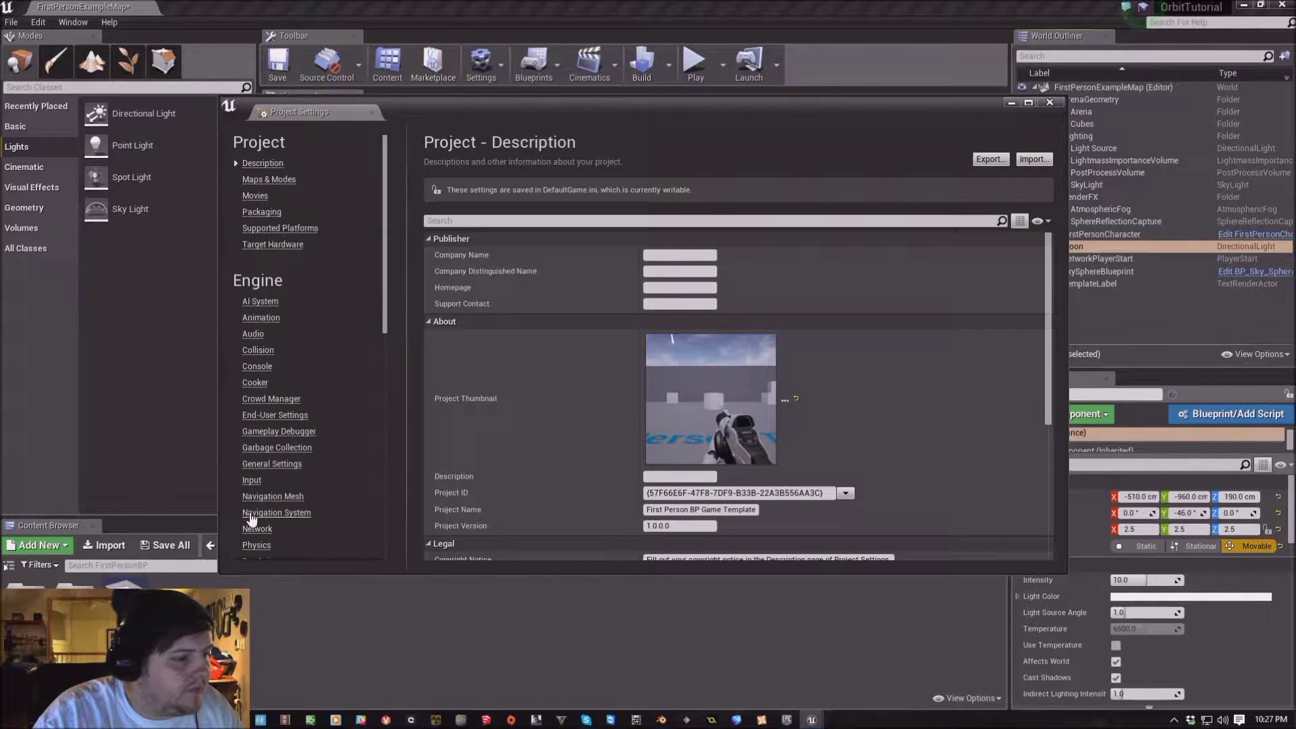
scroll(253, 520, "down", 3)
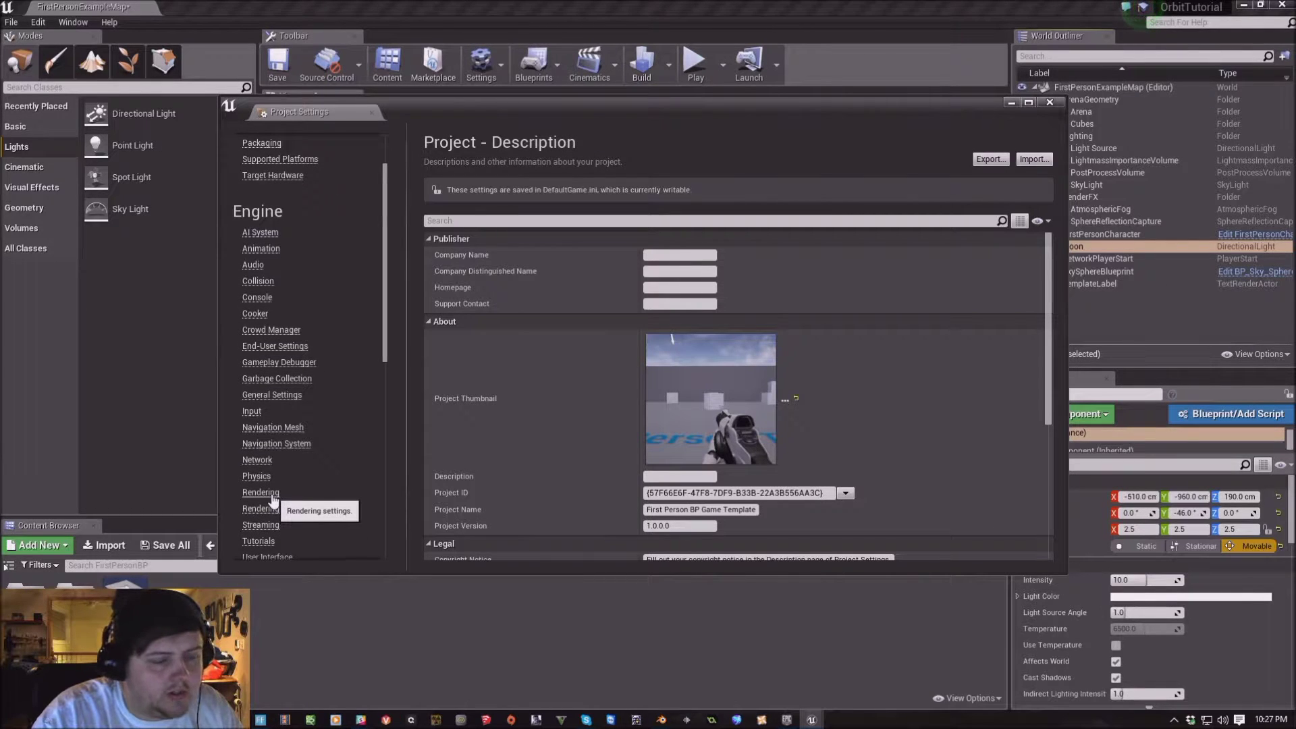
left_click(272, 497)
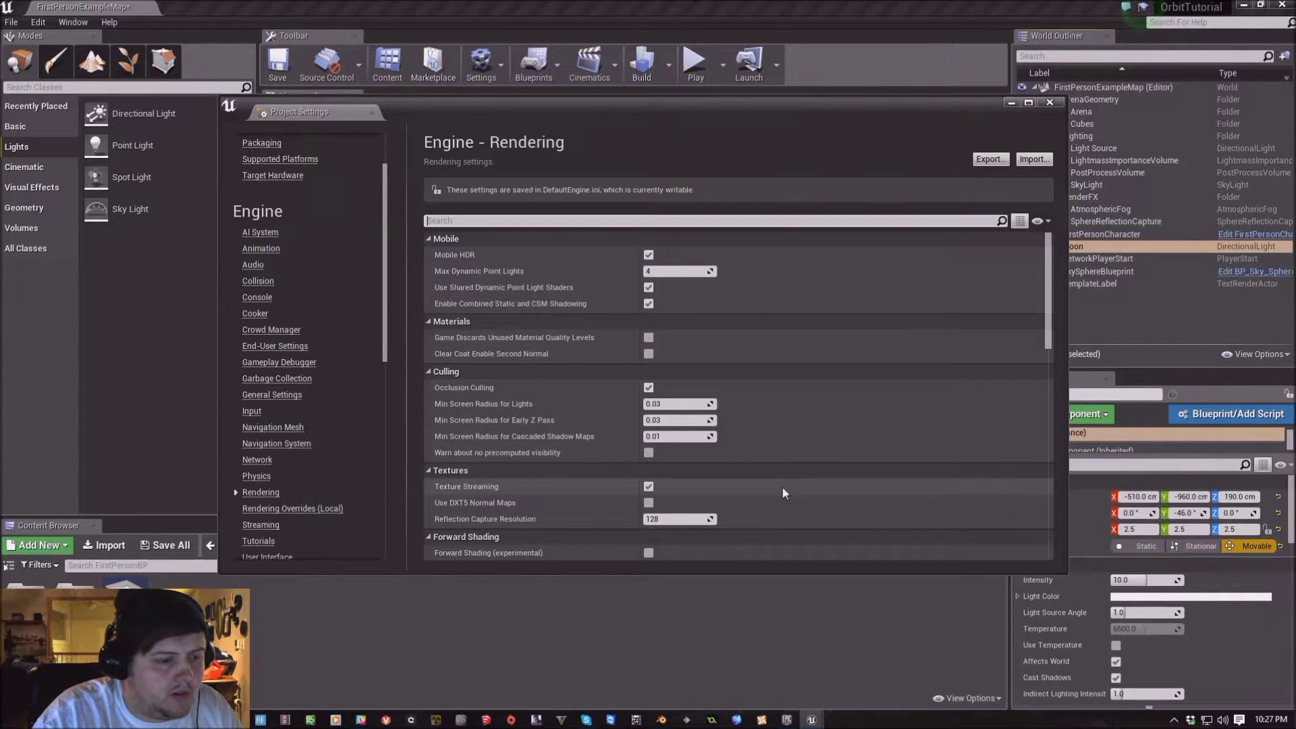
scroll(783, 490, "down", 3)
scroll(783, 488, "down", 2)
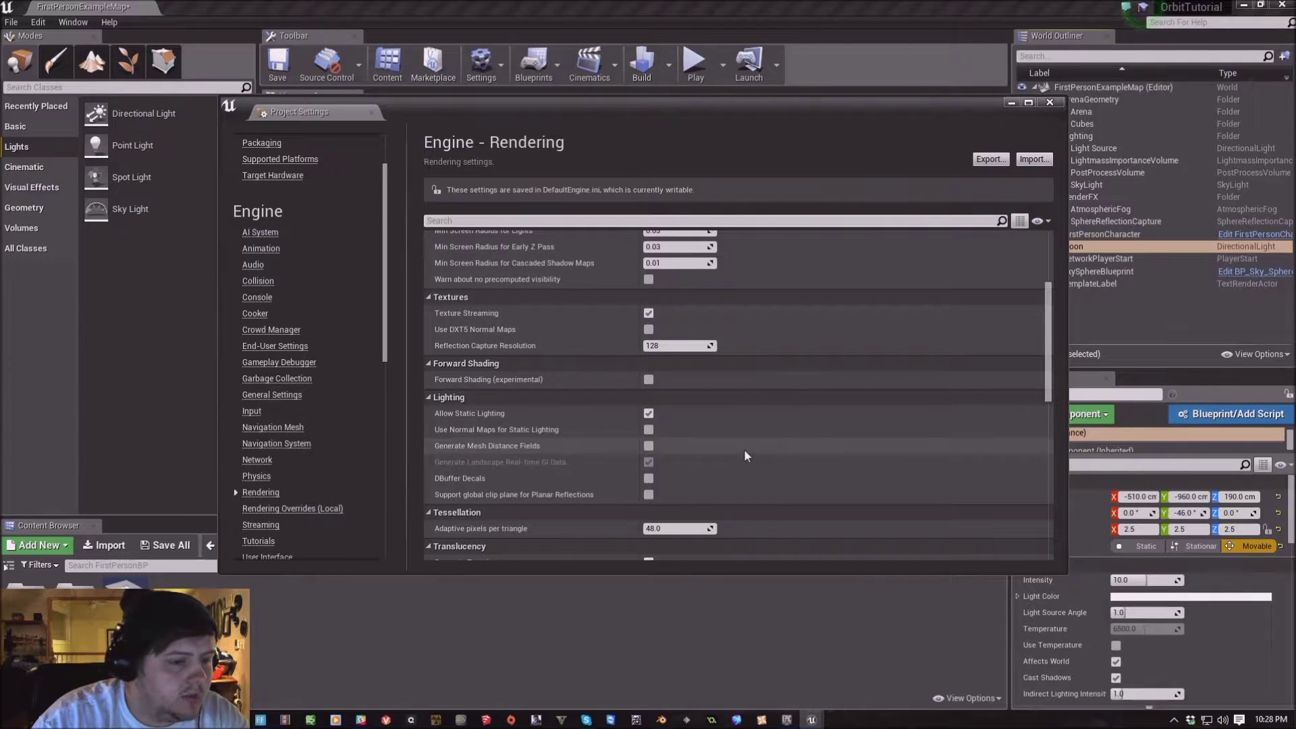
mouse_move(513, 445)
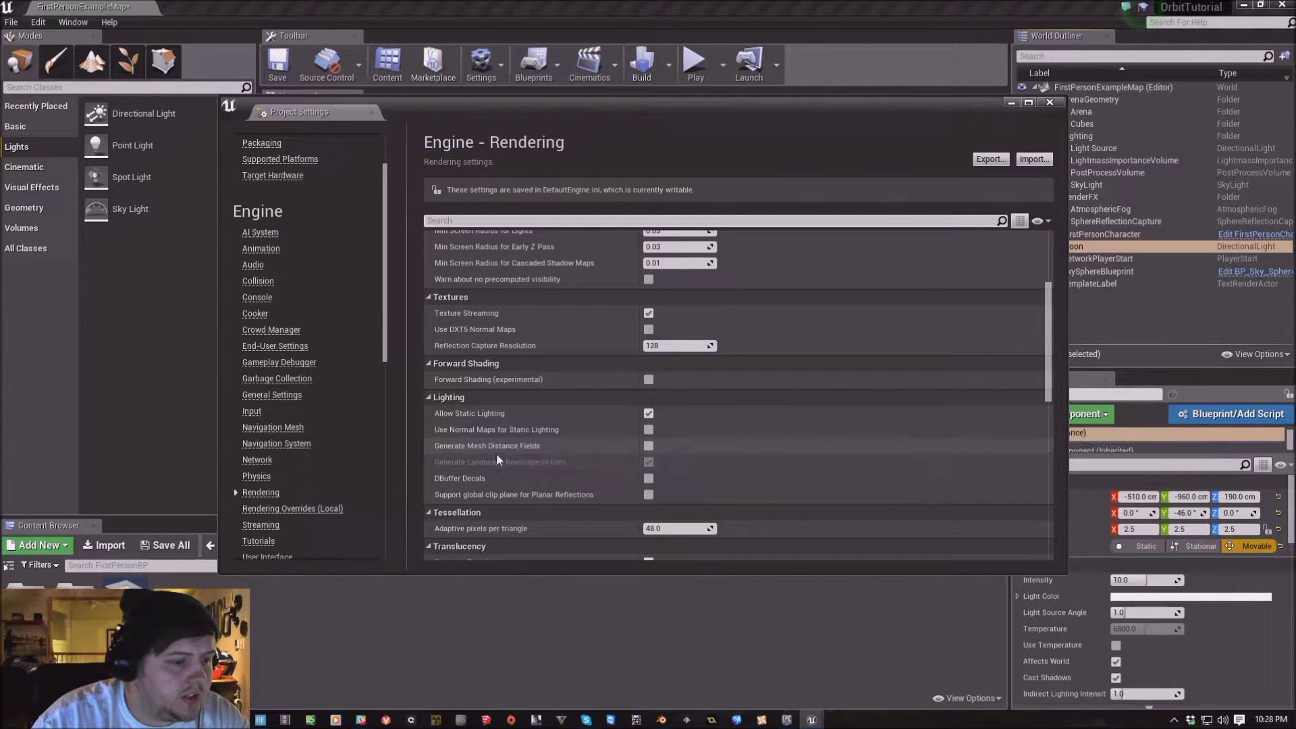
left_click(647, 446)
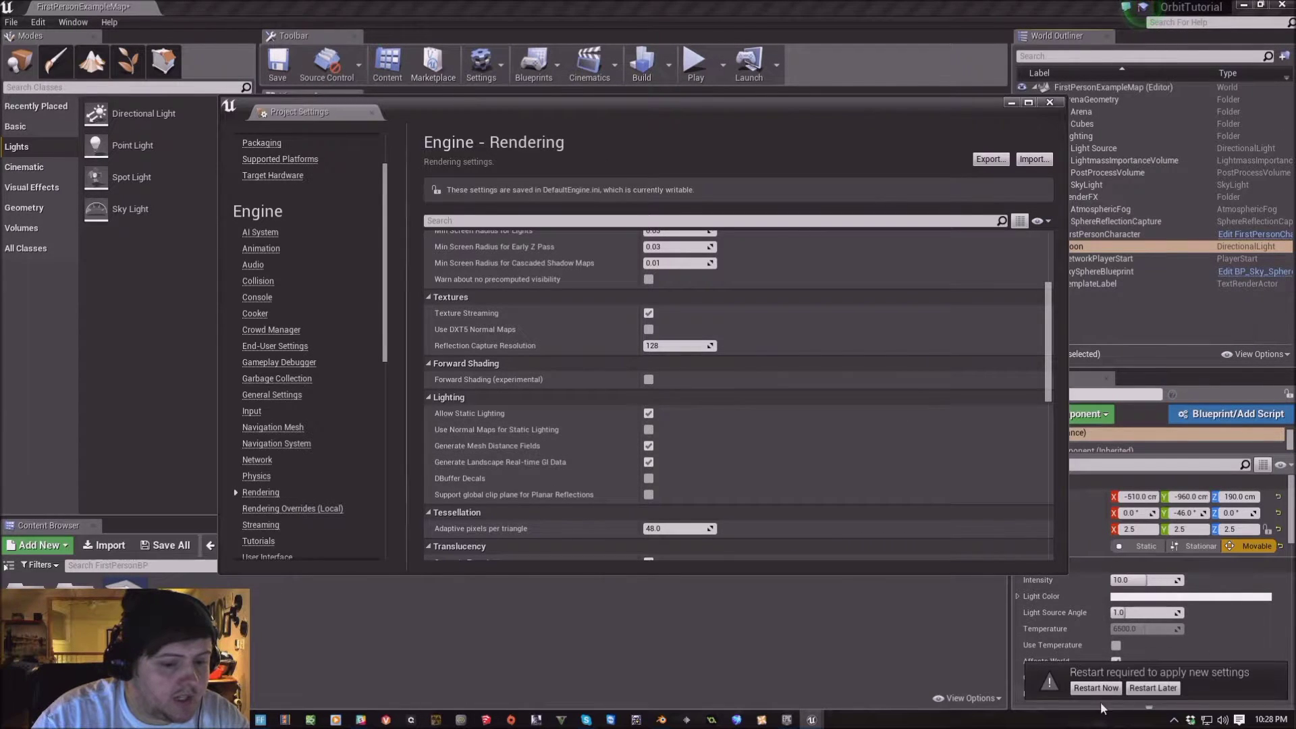
Restart the editor to apply the rendering change, saving FirstPersonExampleMap, and close the project settings
left_click(1096, 687)
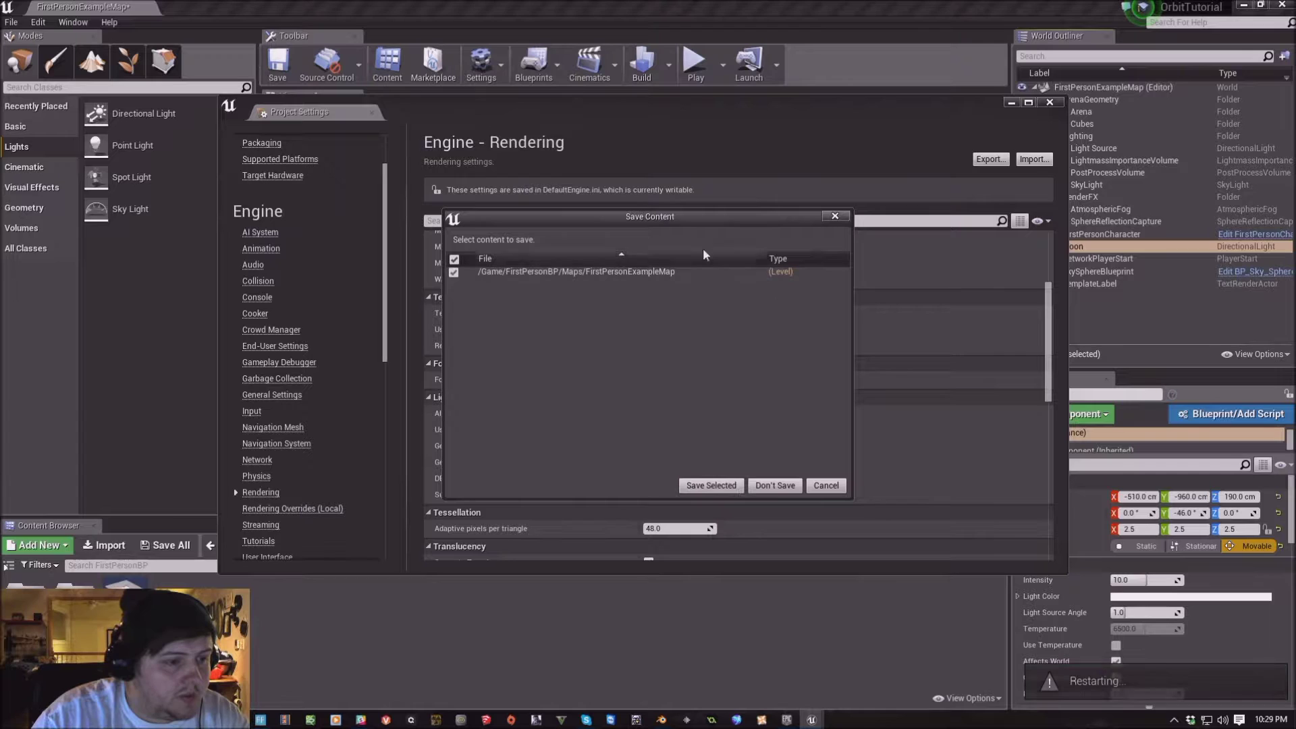
left_click(714, 487)
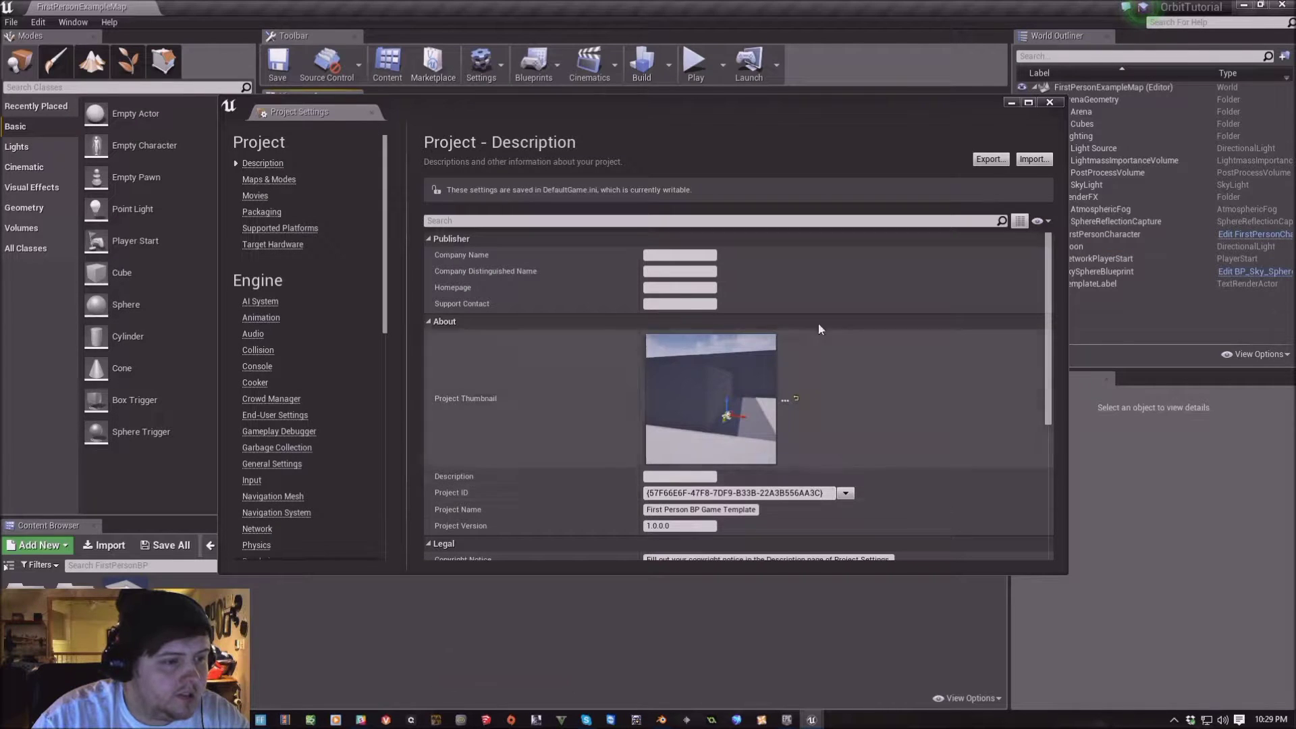
left_click(371, 113)
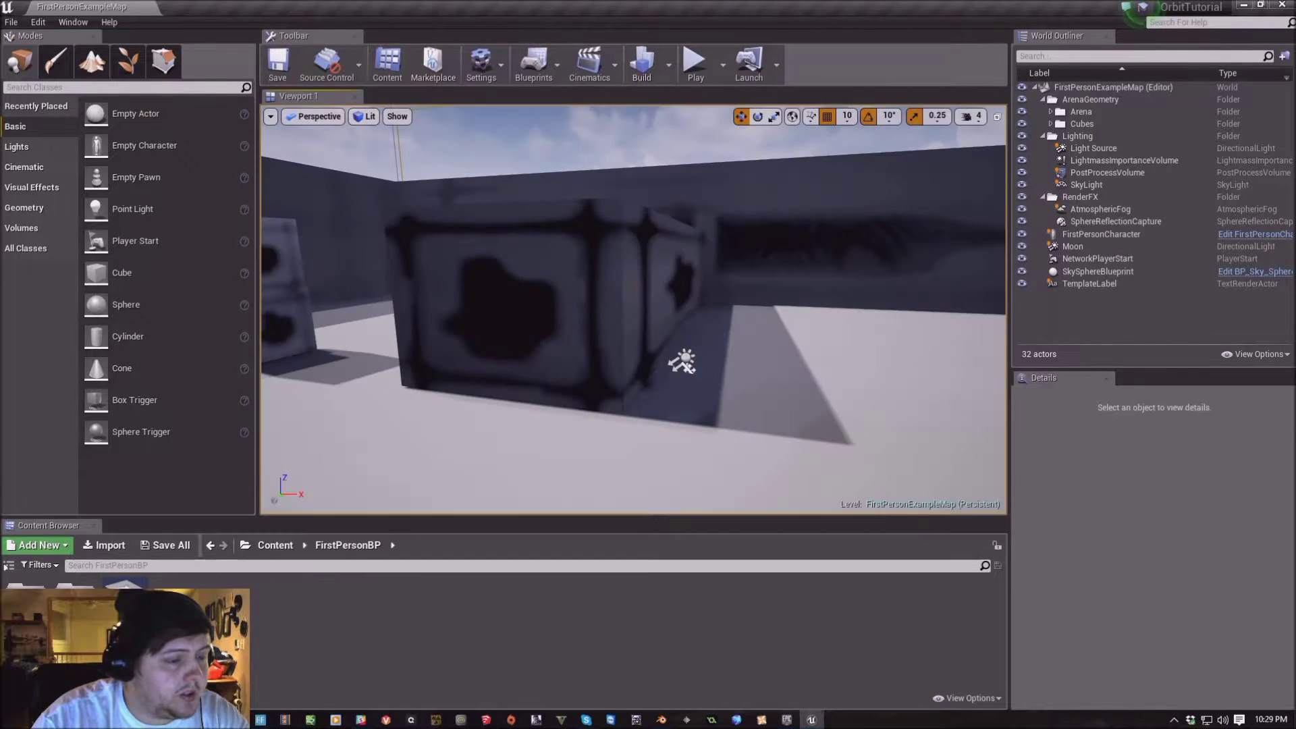
Turn off Cast Shadows on the SkyLight and show the folder tree of the Content Browser
left_click_drag(682, 361, 716, 391)
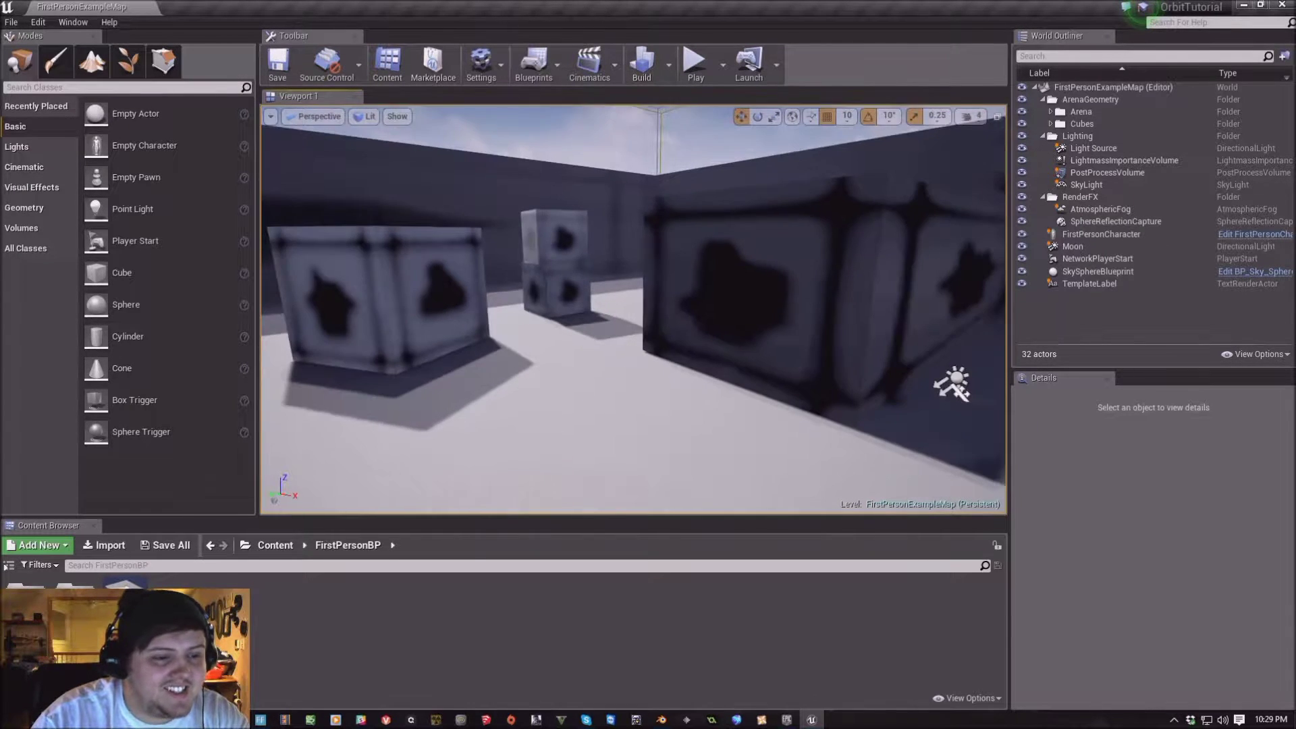
left_click(1108, 185)
scroll(1177, 621, "down", 5)
left_click(1123, 580)
left_click(1123, 581)
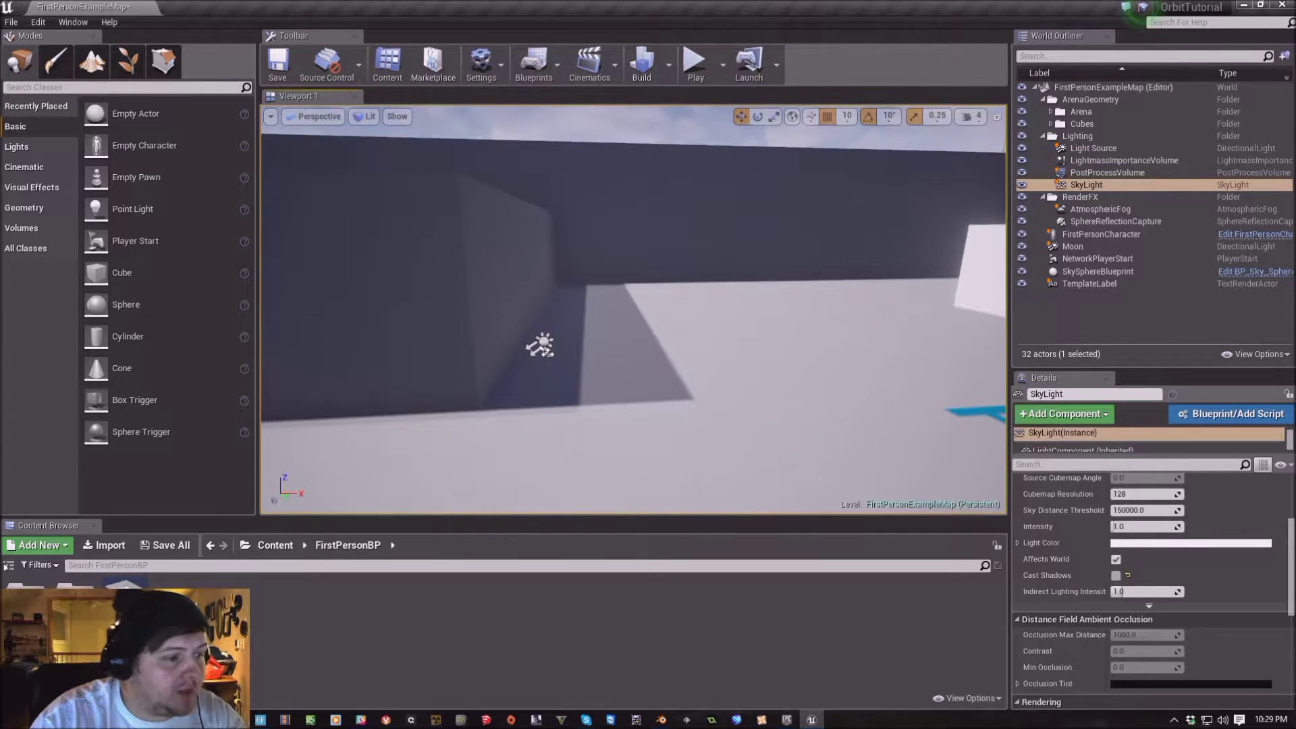
left_click(8, 565)
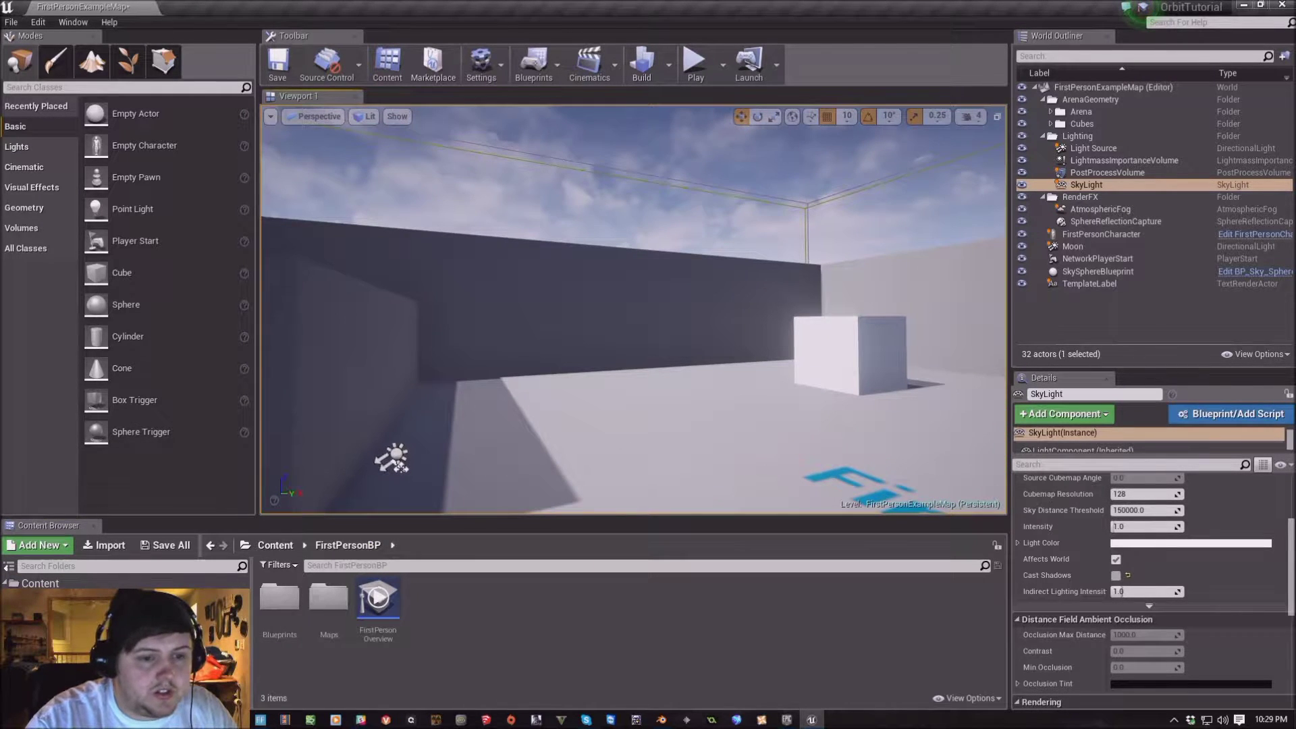
Delete the SkySphereBlueprint and AtmosphericFog actors from the level
left_click(1098, 271)
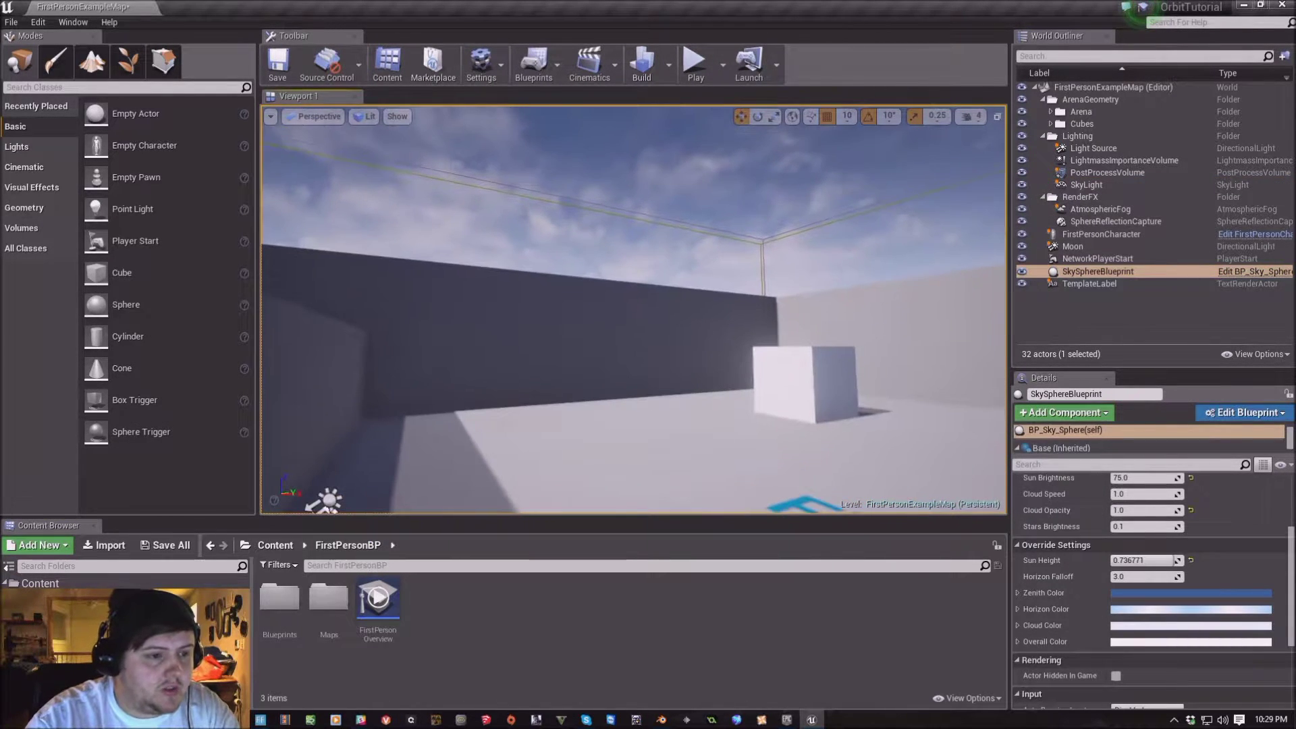
key("Delete")
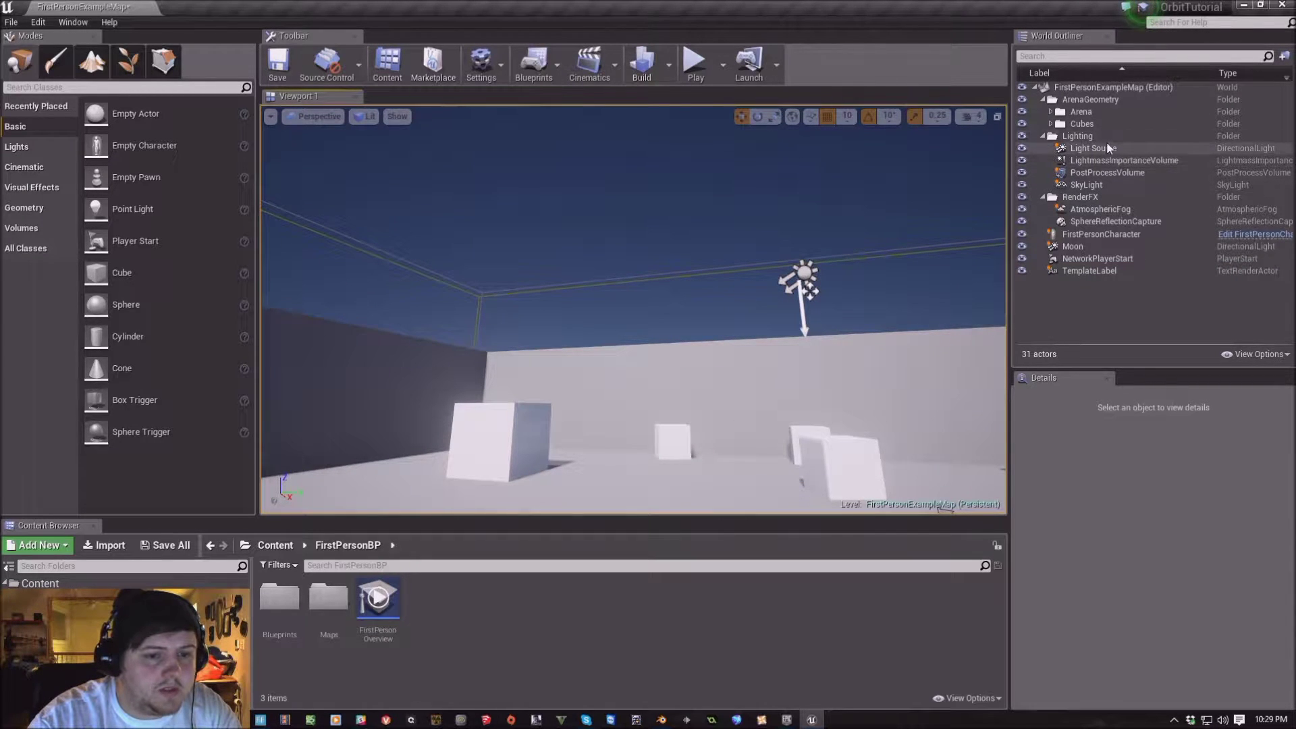
left_click(1101, 210)
right_click_drag(945, 506, 945, 506)
key("Delete")
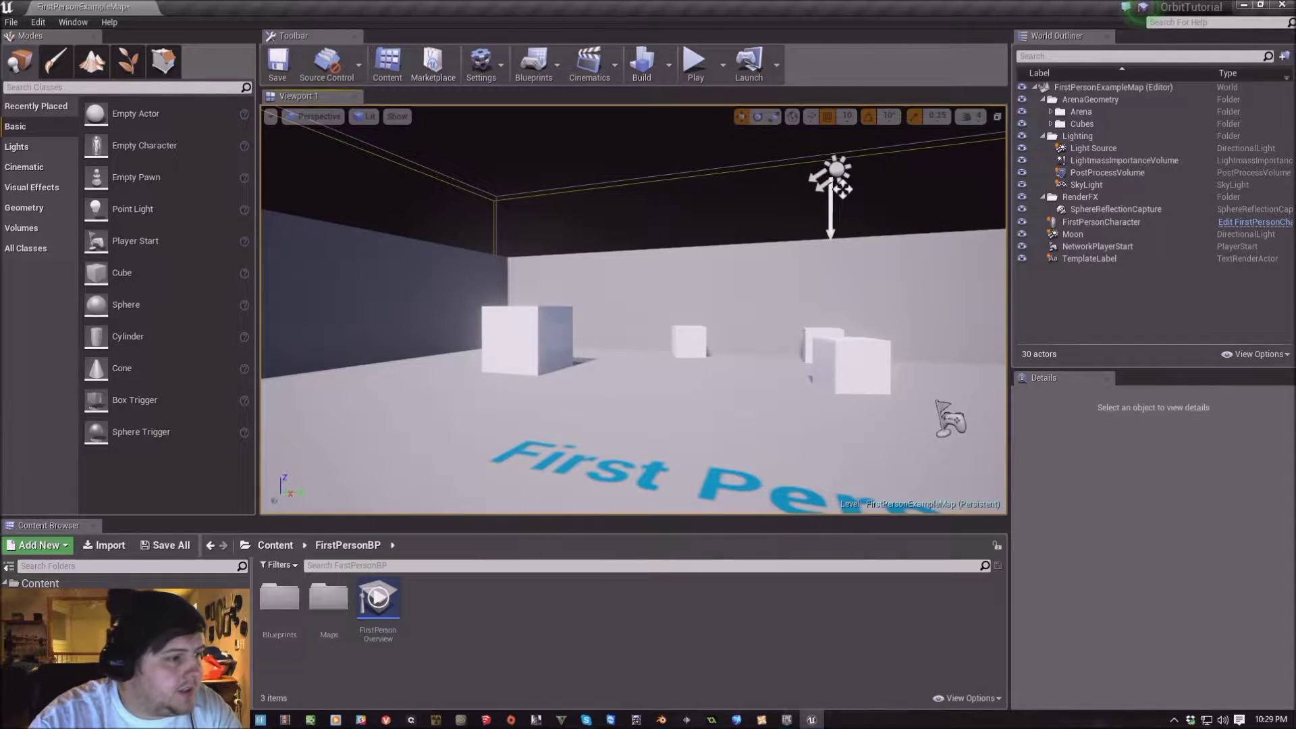
Place an Exponential Height Fog and the BP_Orbit blueprint from Orbit's Blueprints folder on the arena floor near the First Person label
left_click(29, 185)
left_click_drag(149, 184, 680, 438)
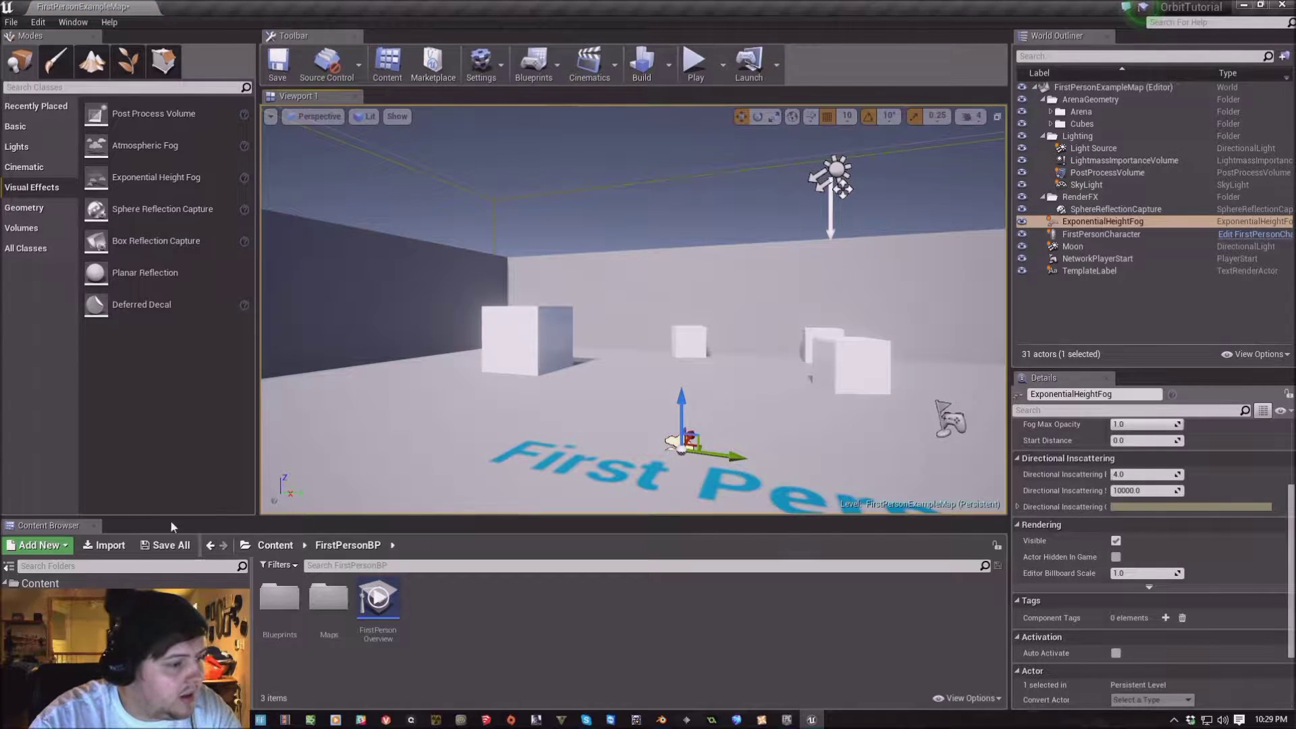
left_click(211, 545)
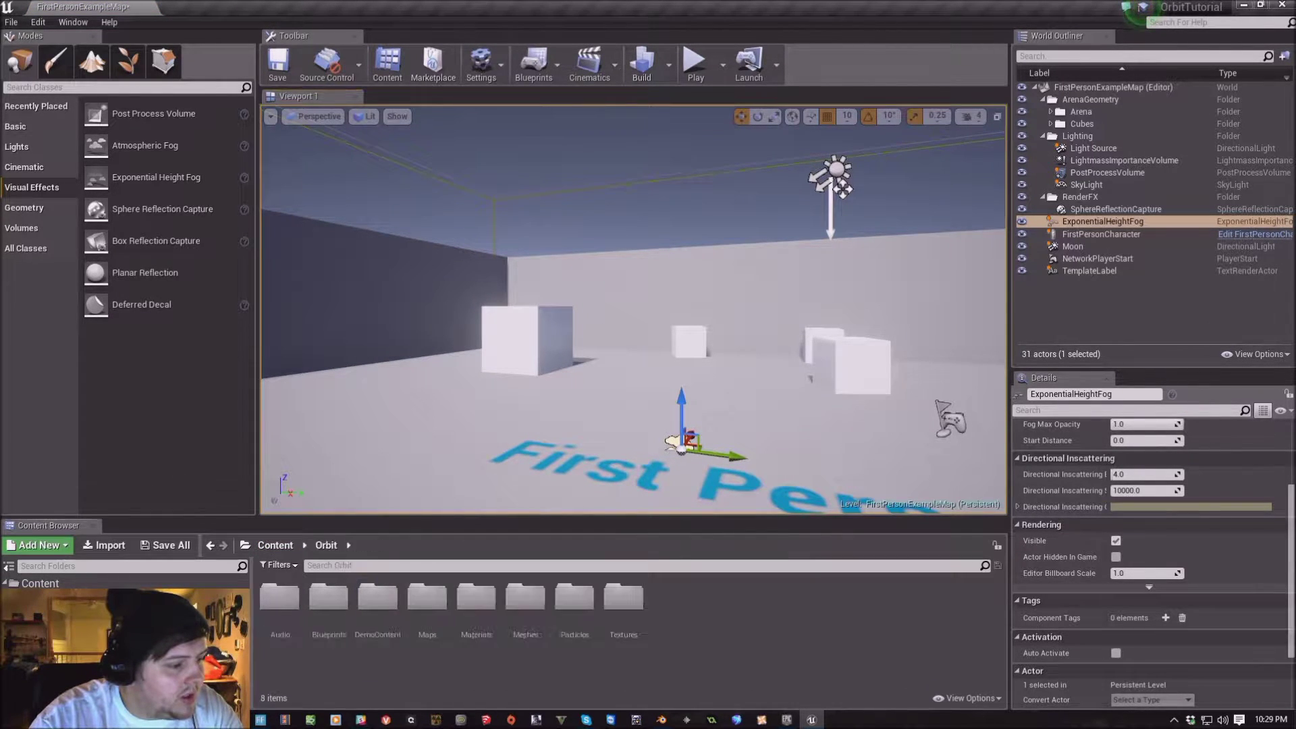
double_click(378, 598)
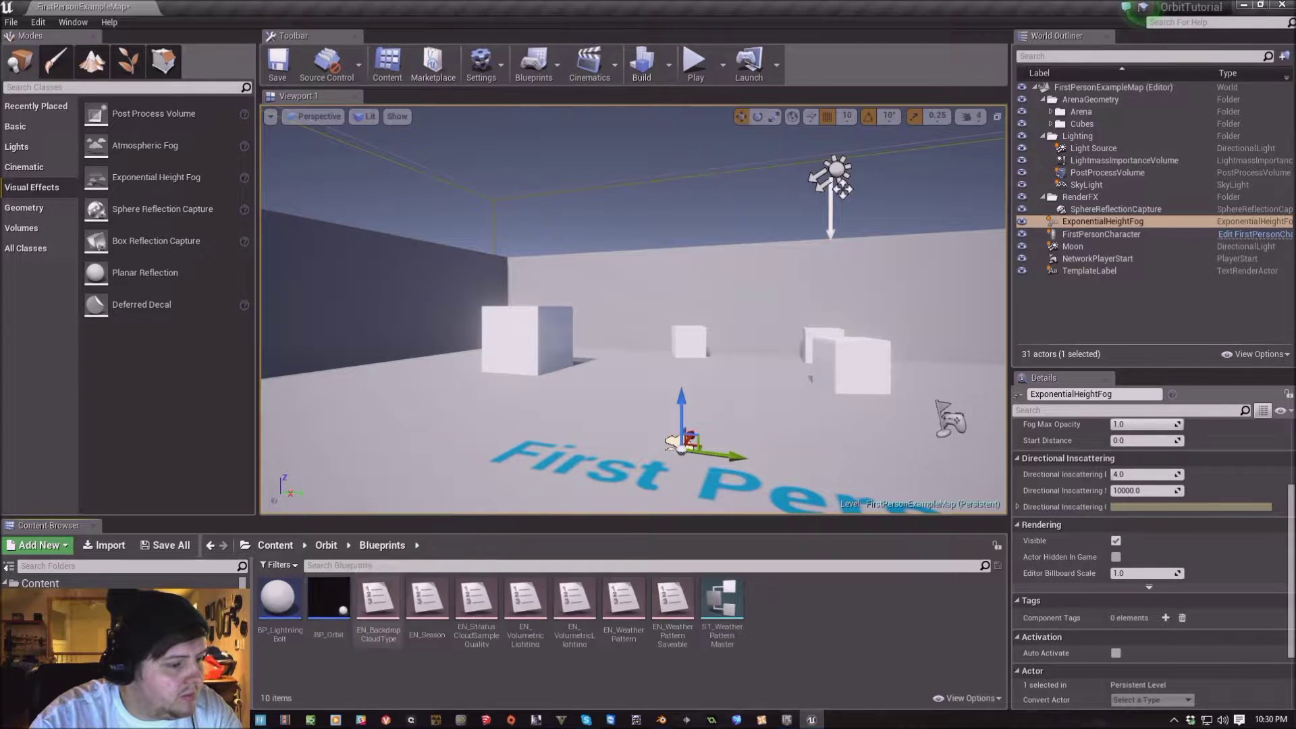
left_click(331, 604)
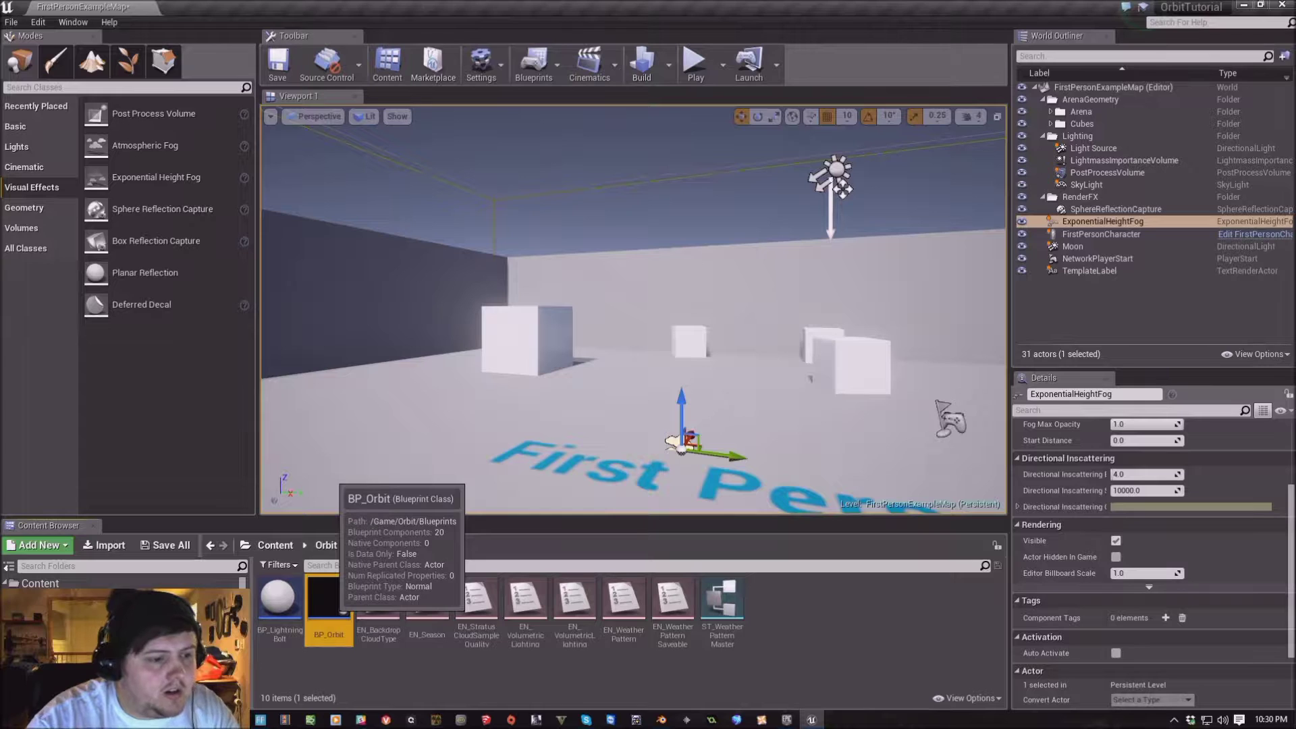
left_click_drag(335, 605, 560, 447)
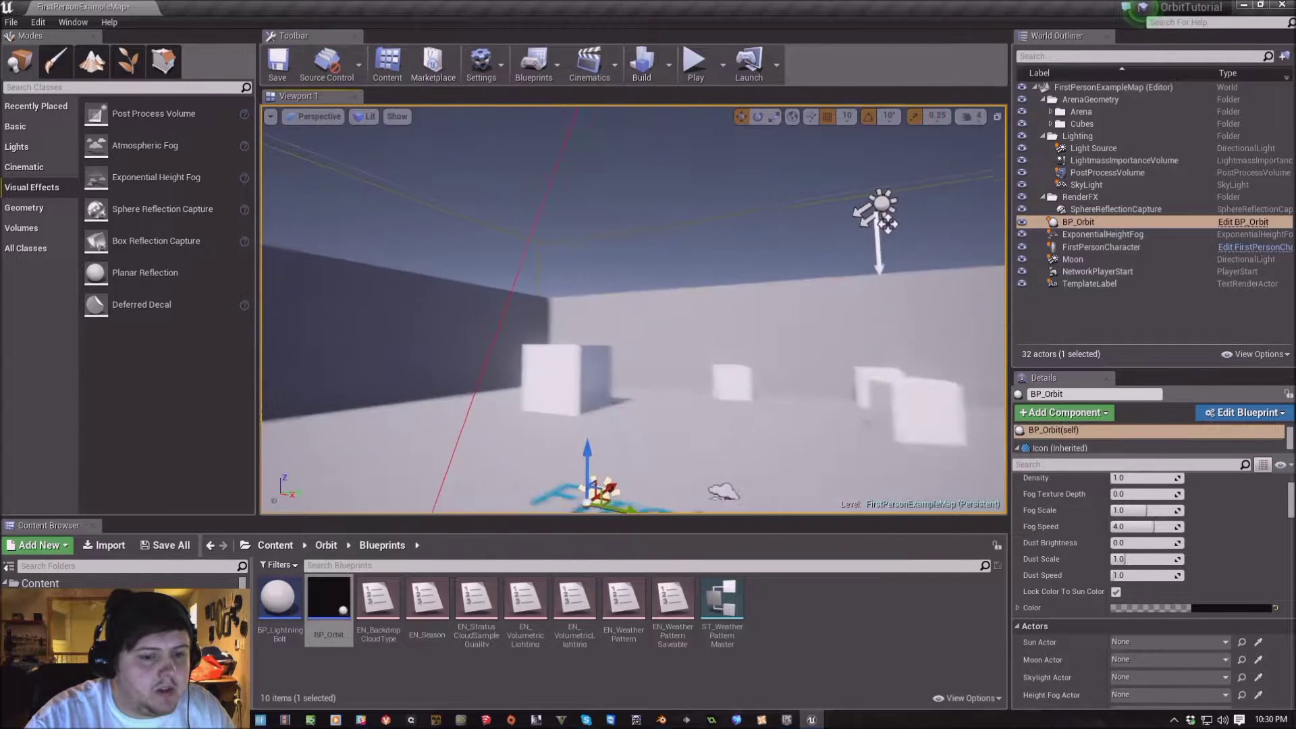
Assign Light Source as BP_Orbit's Sun Actor and Moon as its Moon Actor
scroll(1056, 511, "down", 3)
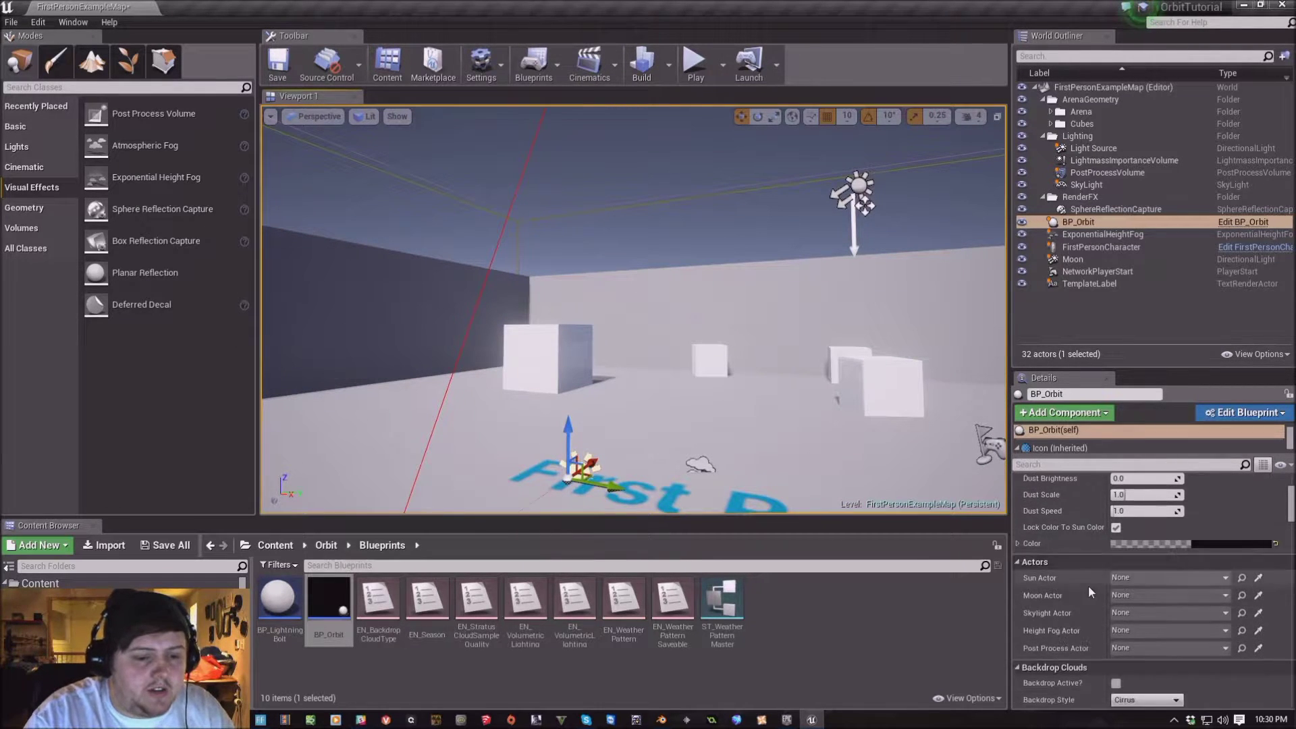
left_click(1133, 579)
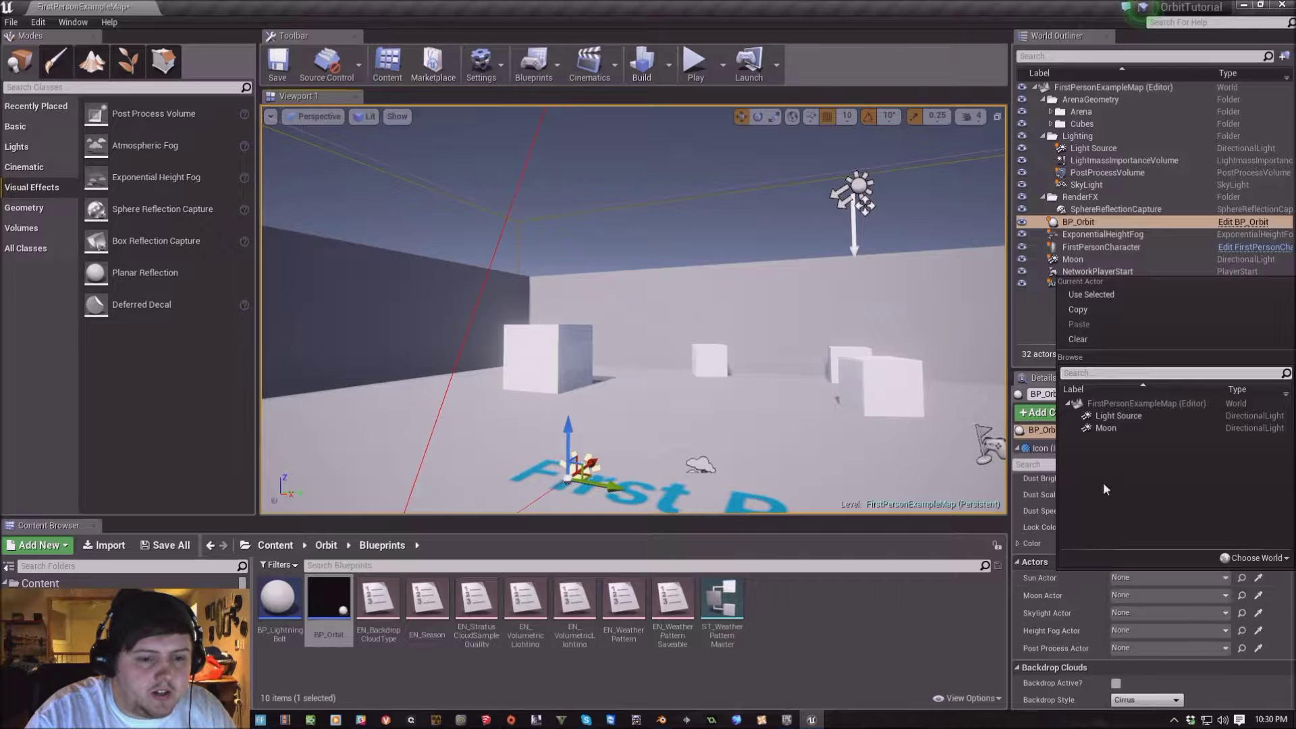
left_click(1121, 424)
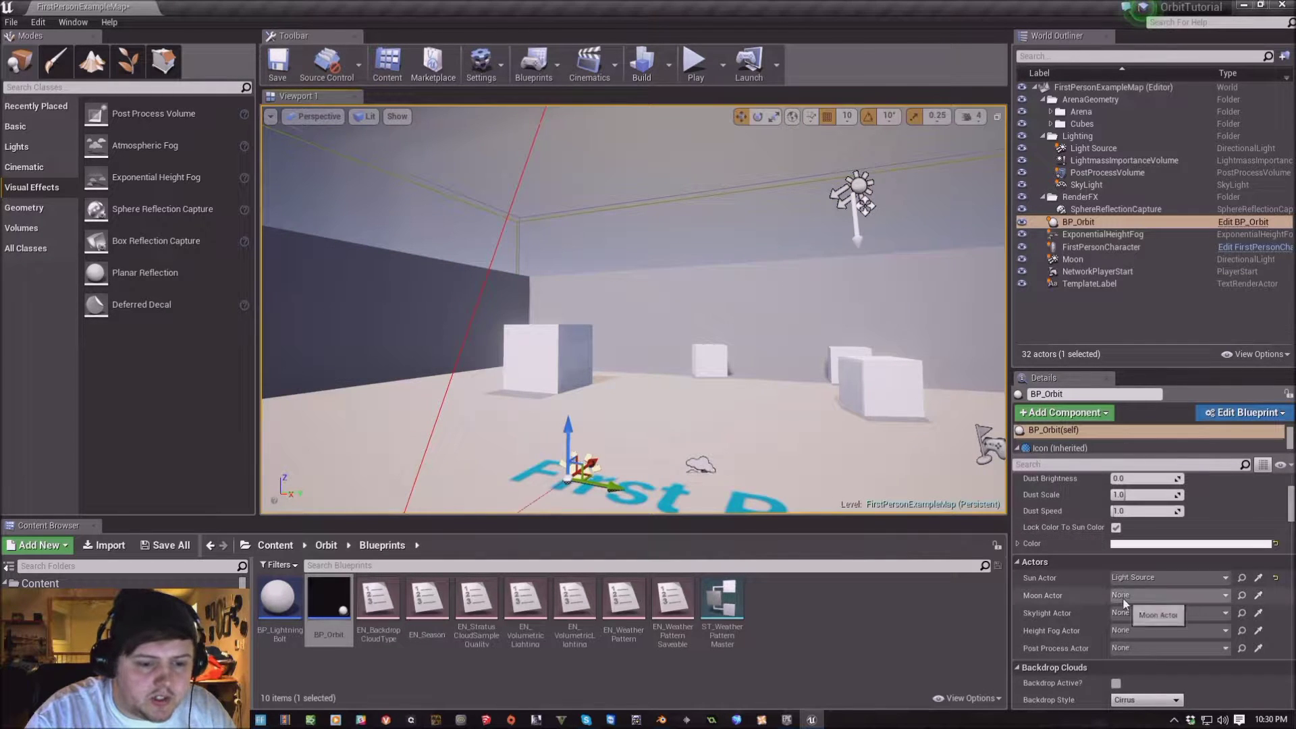
left_click(1123, 598)
left_click(1114, 443)
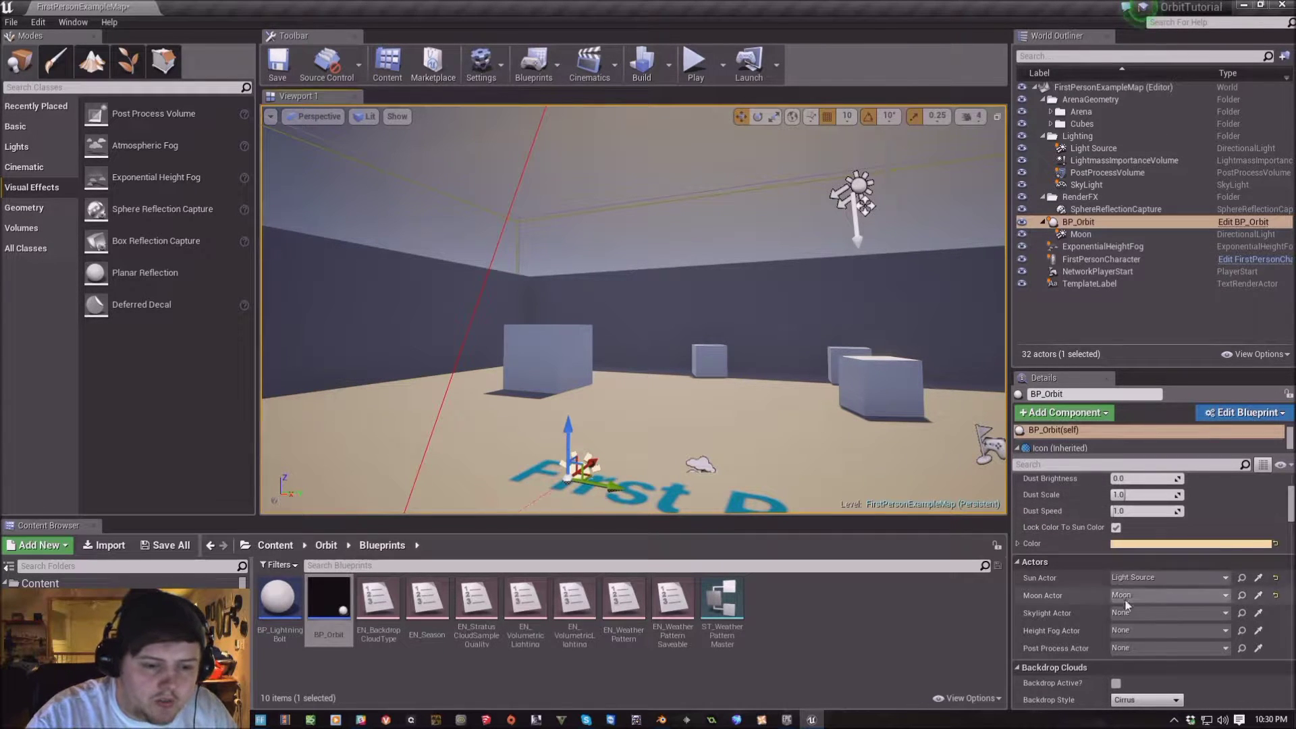
Assign SkyLight, ExponentialHeightFog and PostProcessVolume as BP_Orbit's Skylight, Height Fog and Post Process actors
left_click(1128, 614)
left_click(1111, 451)
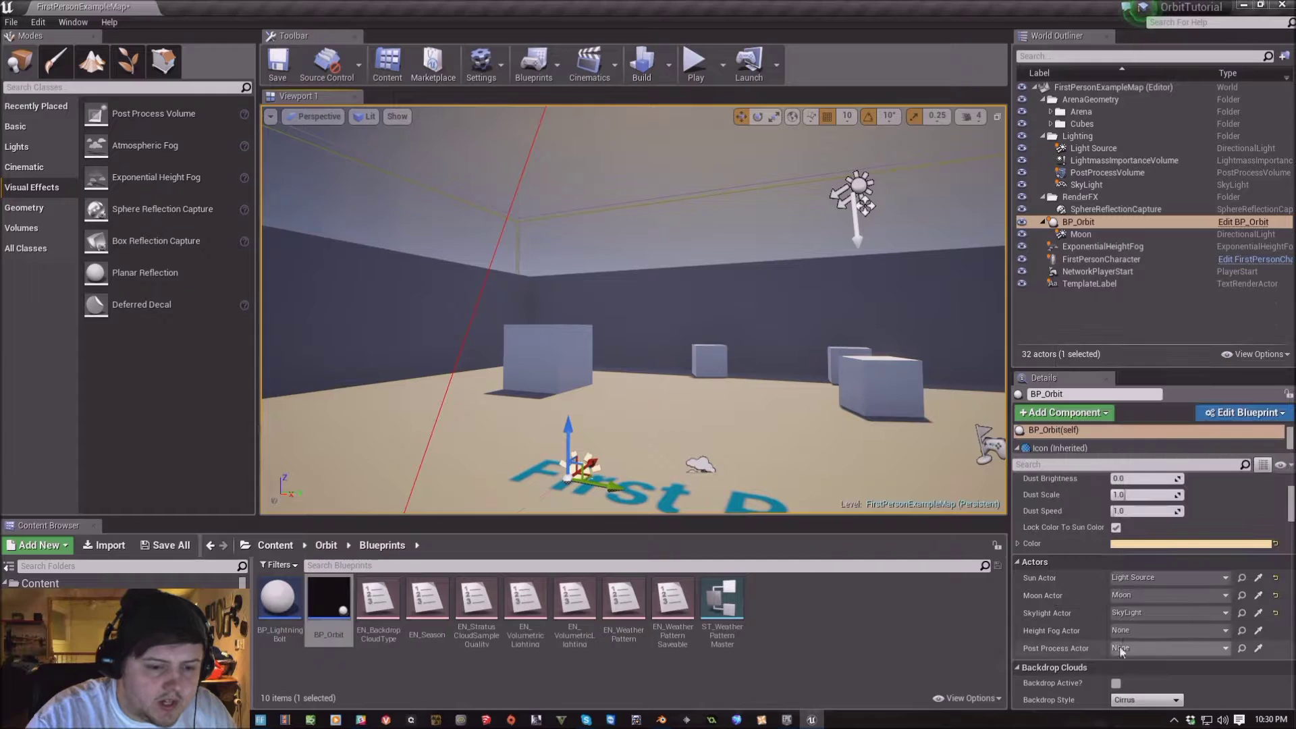
left_click(1134, 631)
left_click(1128, 469)
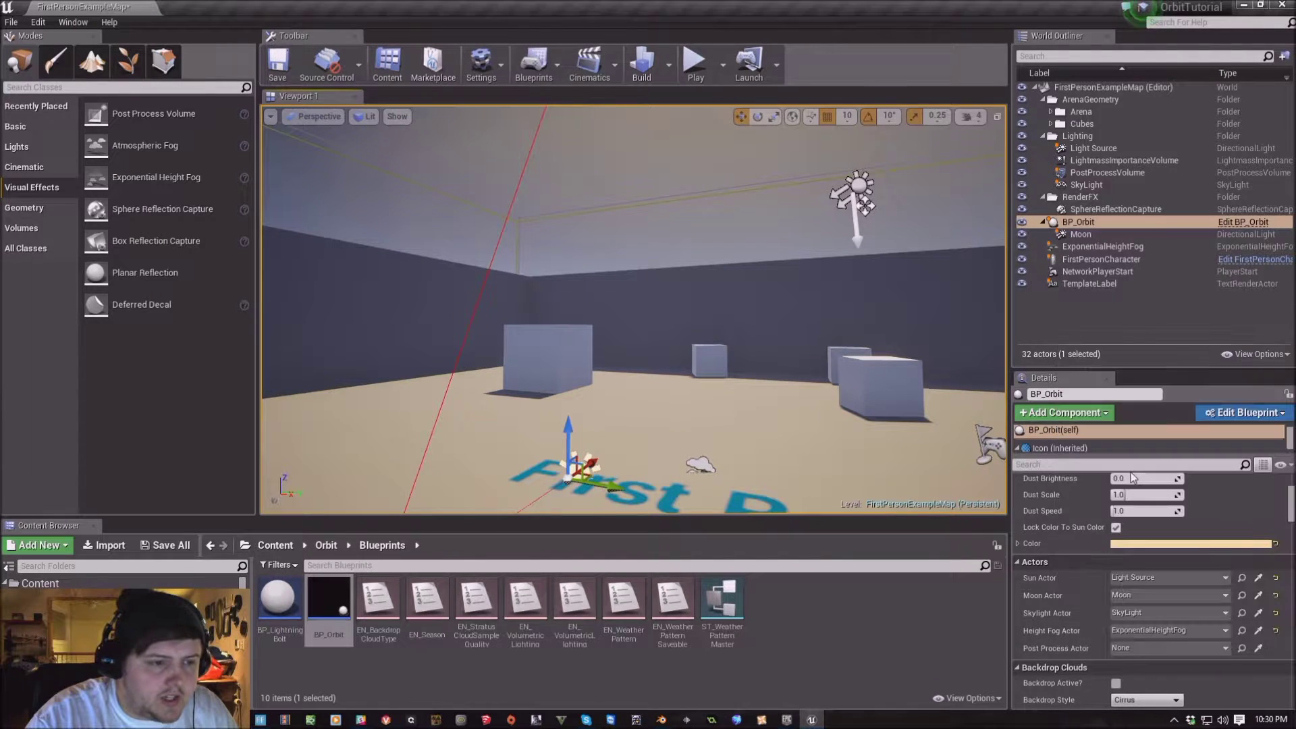
left_click(1137, 650)
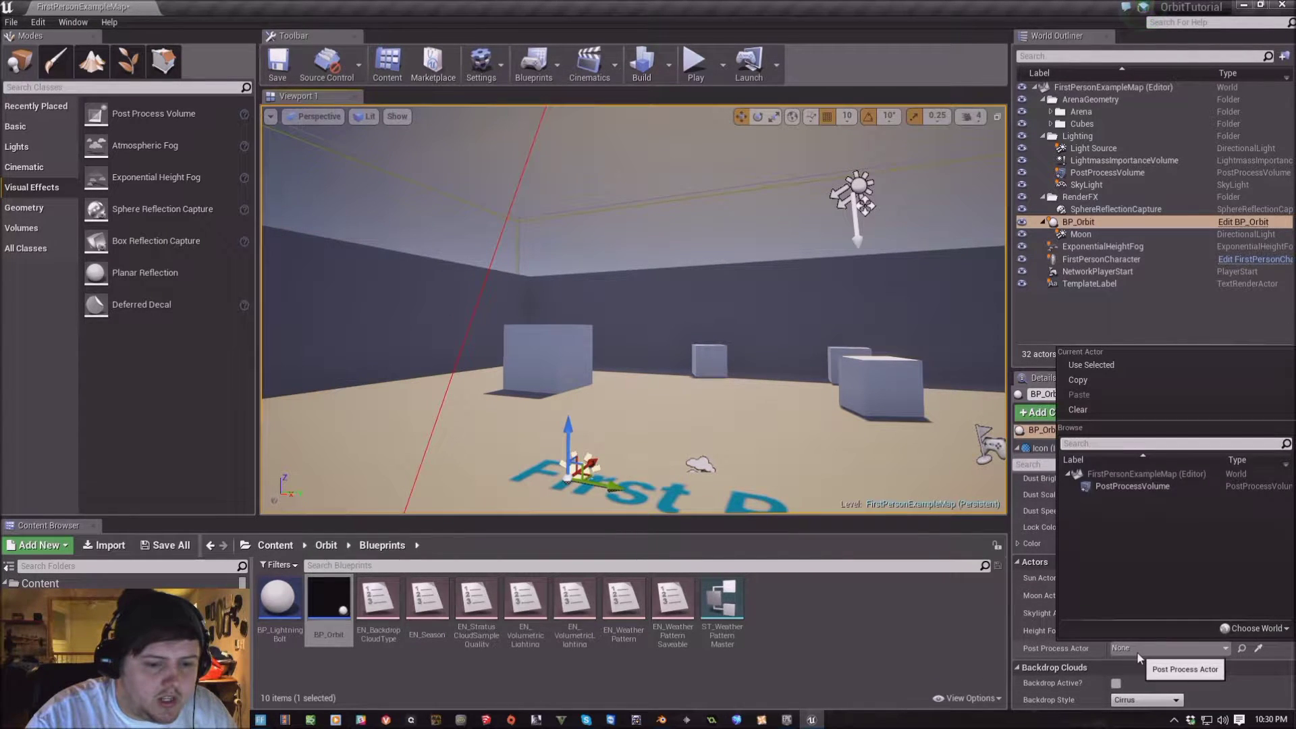
left_click(1100, 485)
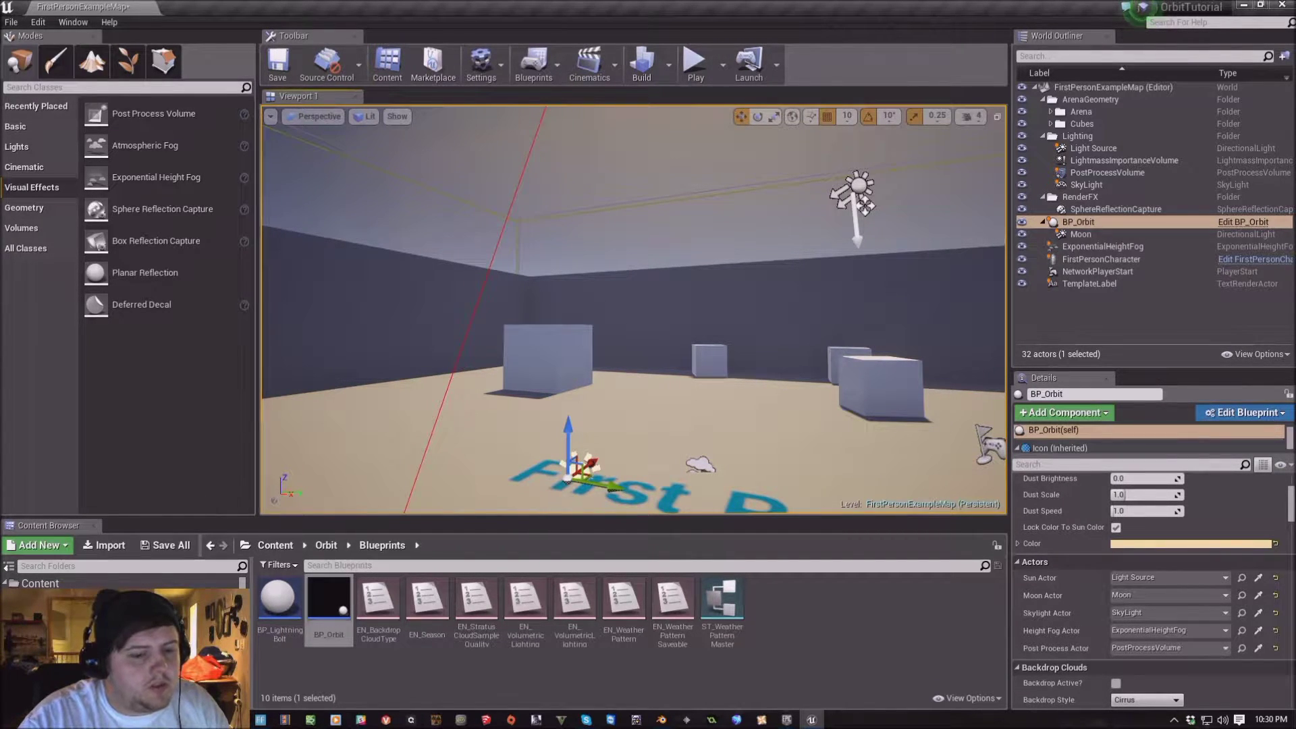
Load the Lightly Cloudy weather pattern on BP_Orbit and look over the resulting sky above the arena
right_click_drag(635, 311, 579, 319)
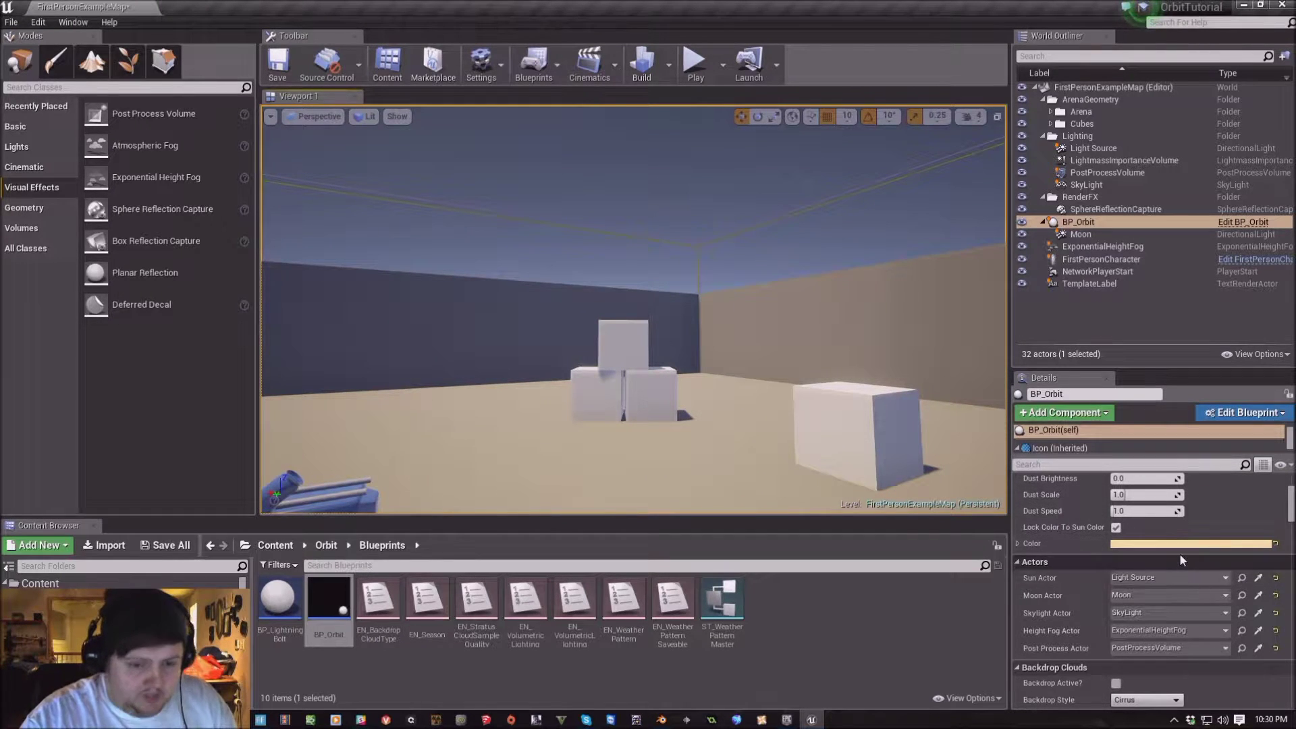
scroll(1180, 553, "down", 5)
scroll(1215, 582, "down", 10)
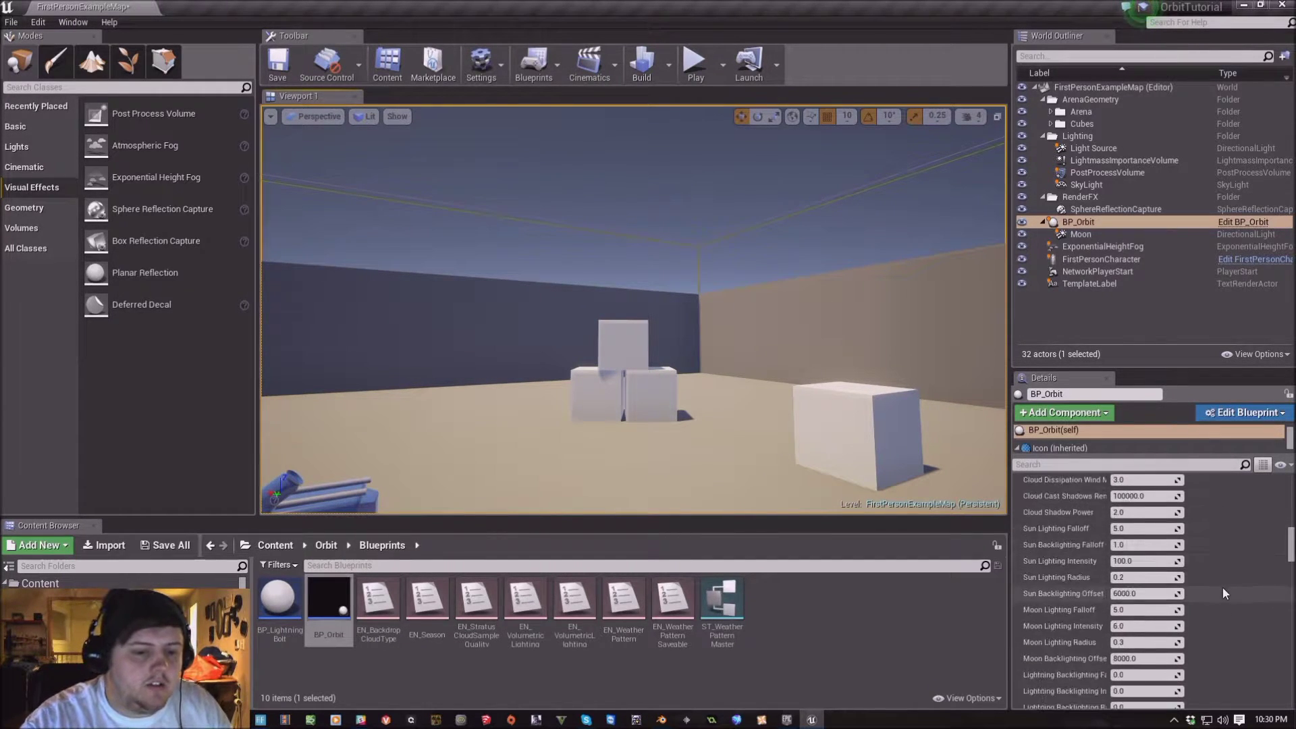
scroll(1218, 594, "down", 10)
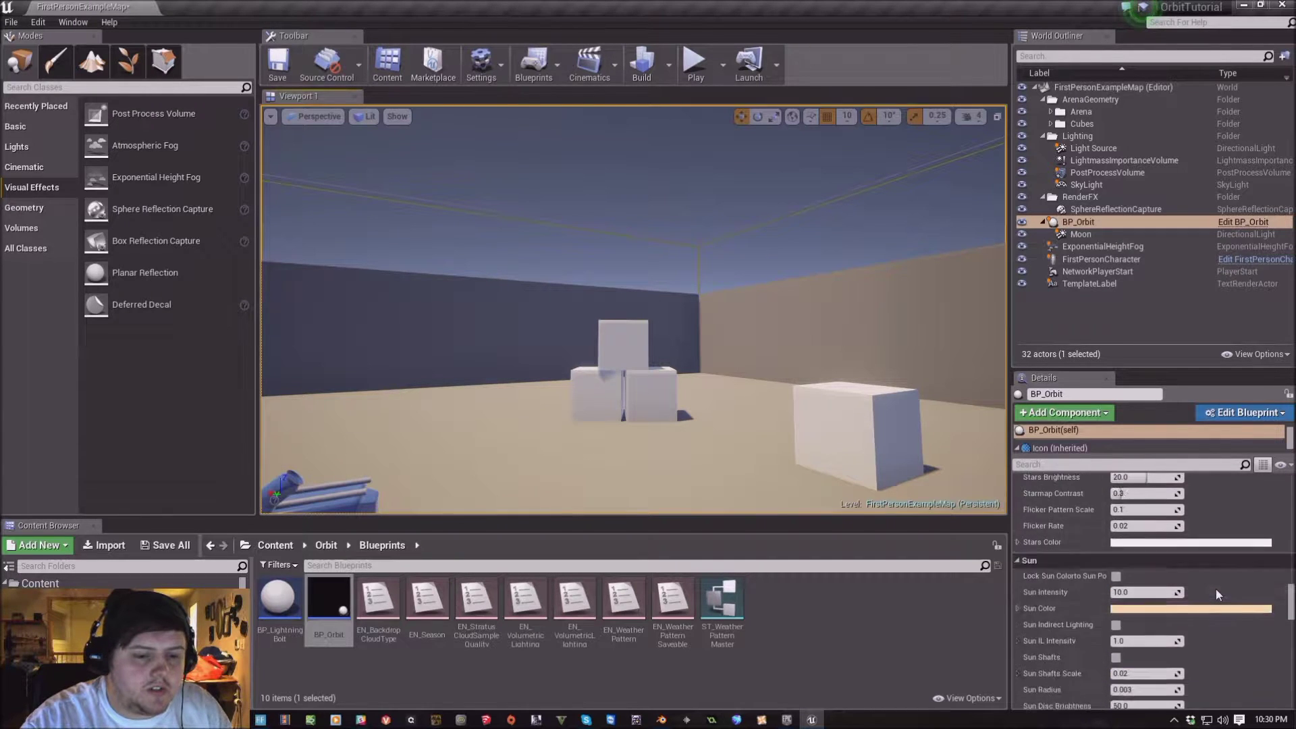
scroll(1250, 673, "down", 10)
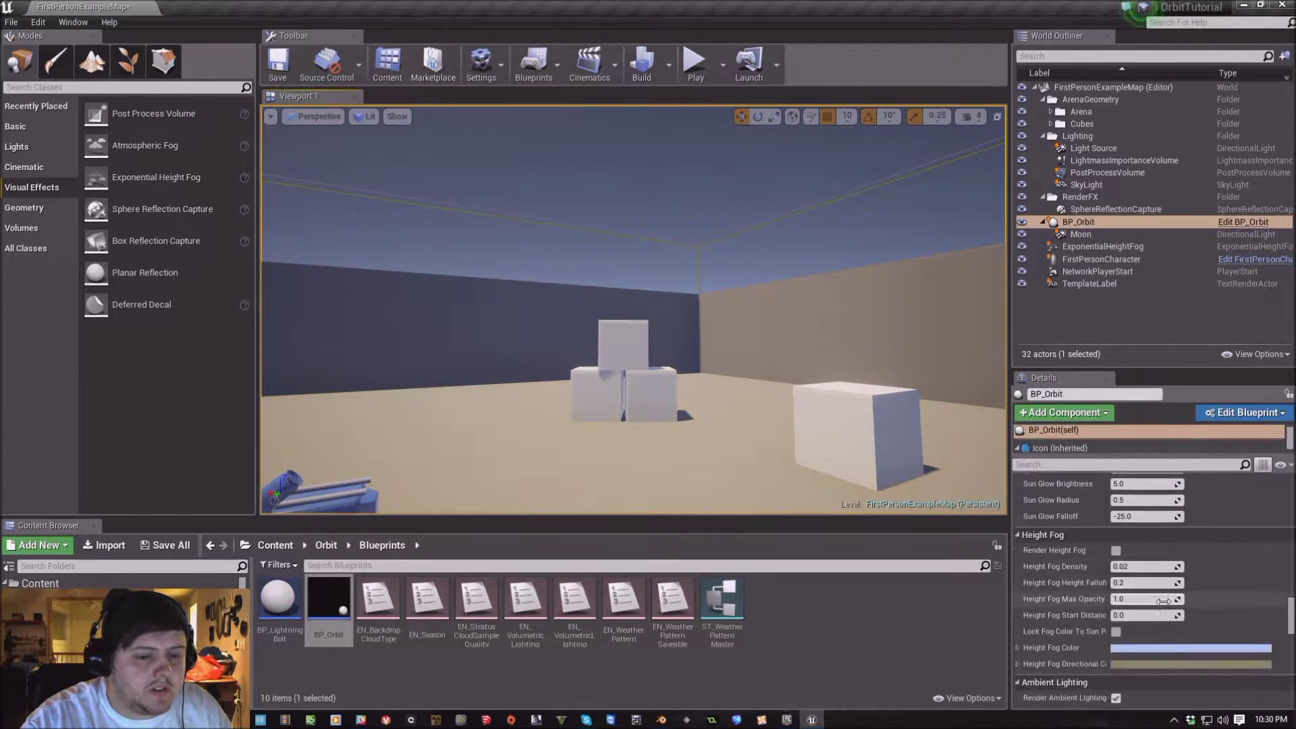
scroll(1234, 598, "down", 10)
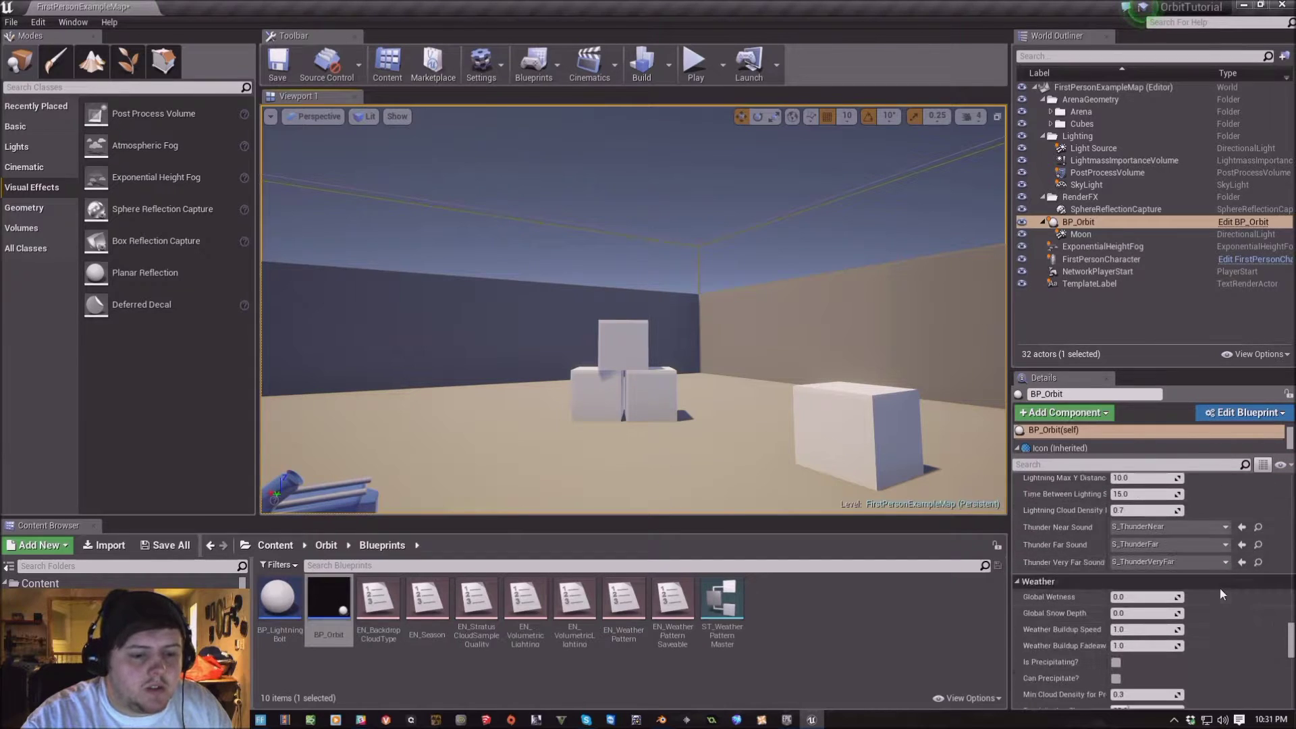
scroll(1212, 605, "down", 5)
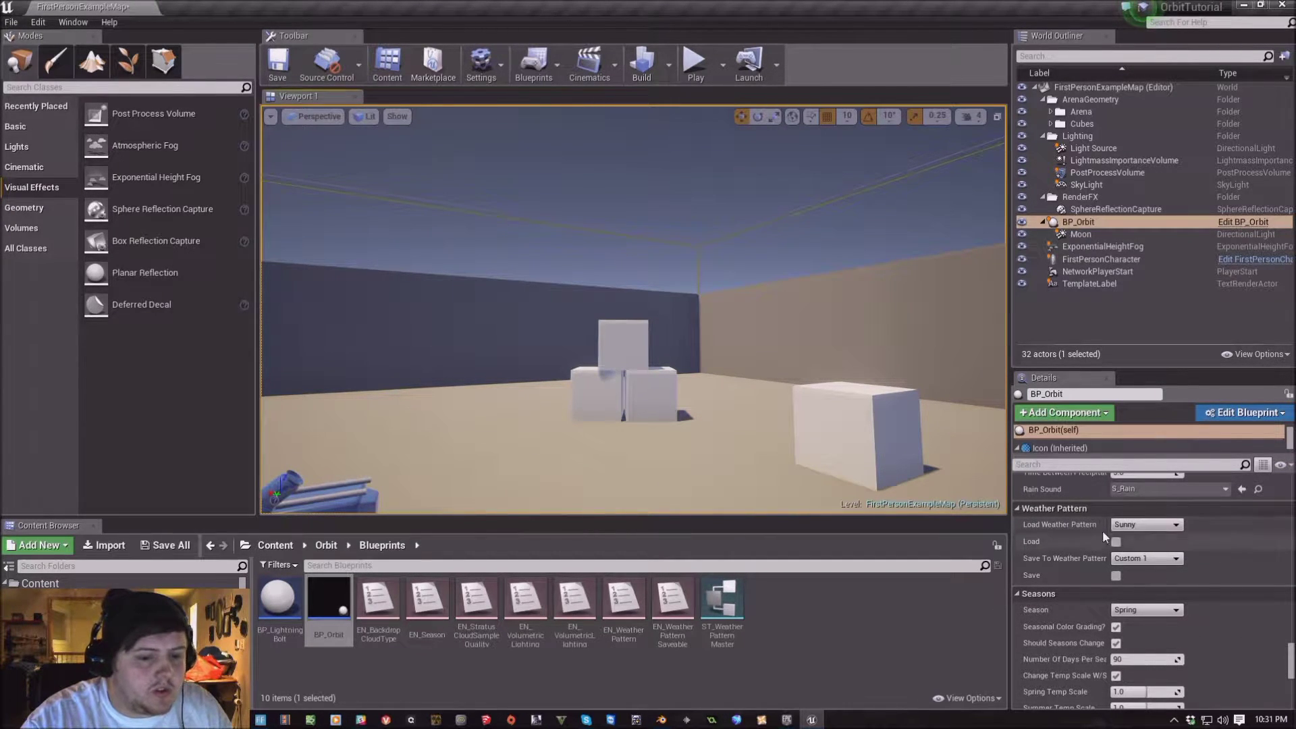
left_click(1118, 527)
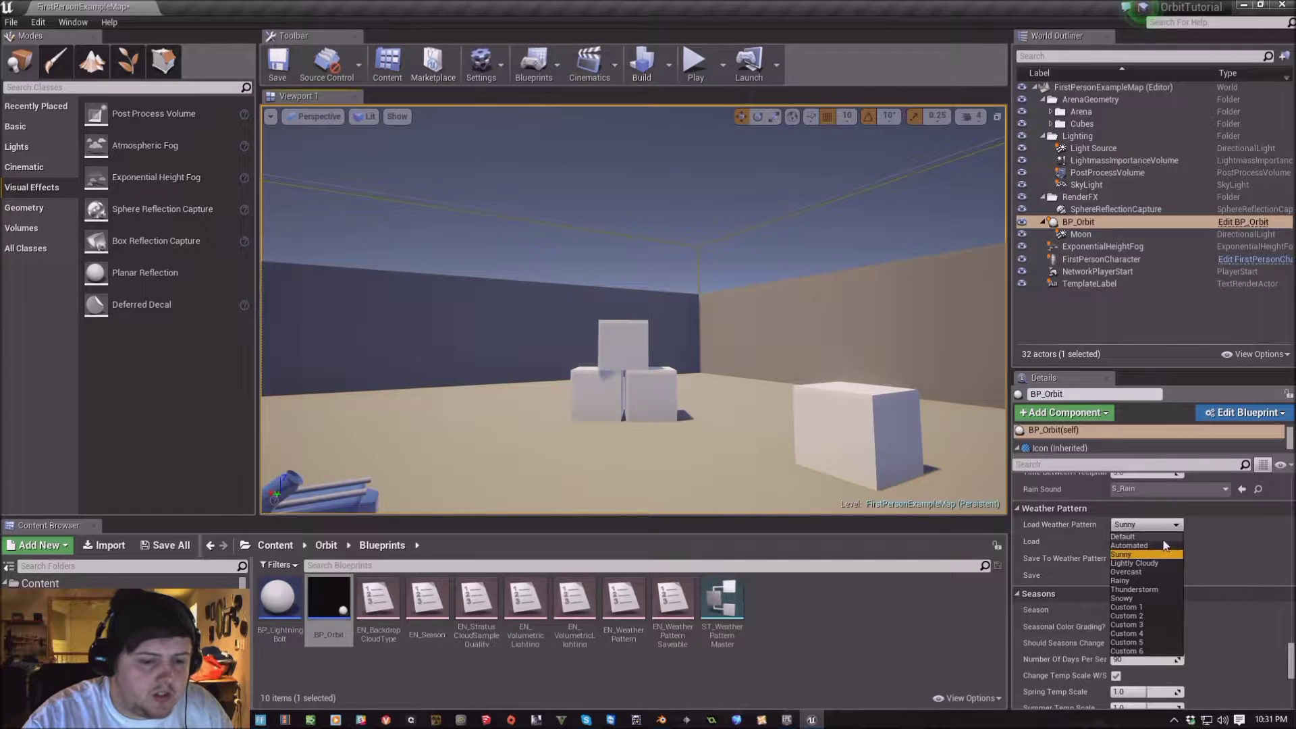
left_click(1136, 563)
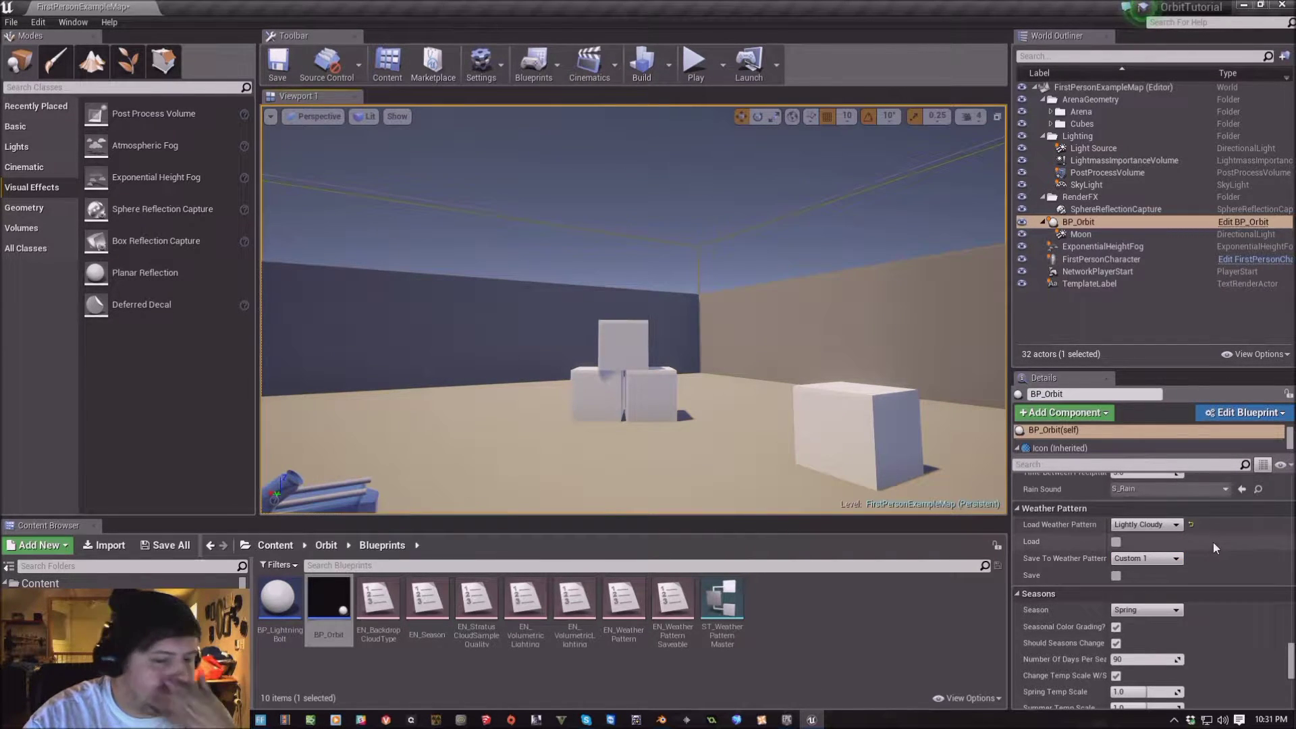
left_click(1116, 542)
right_click_drag(753, 202, 672, 196)
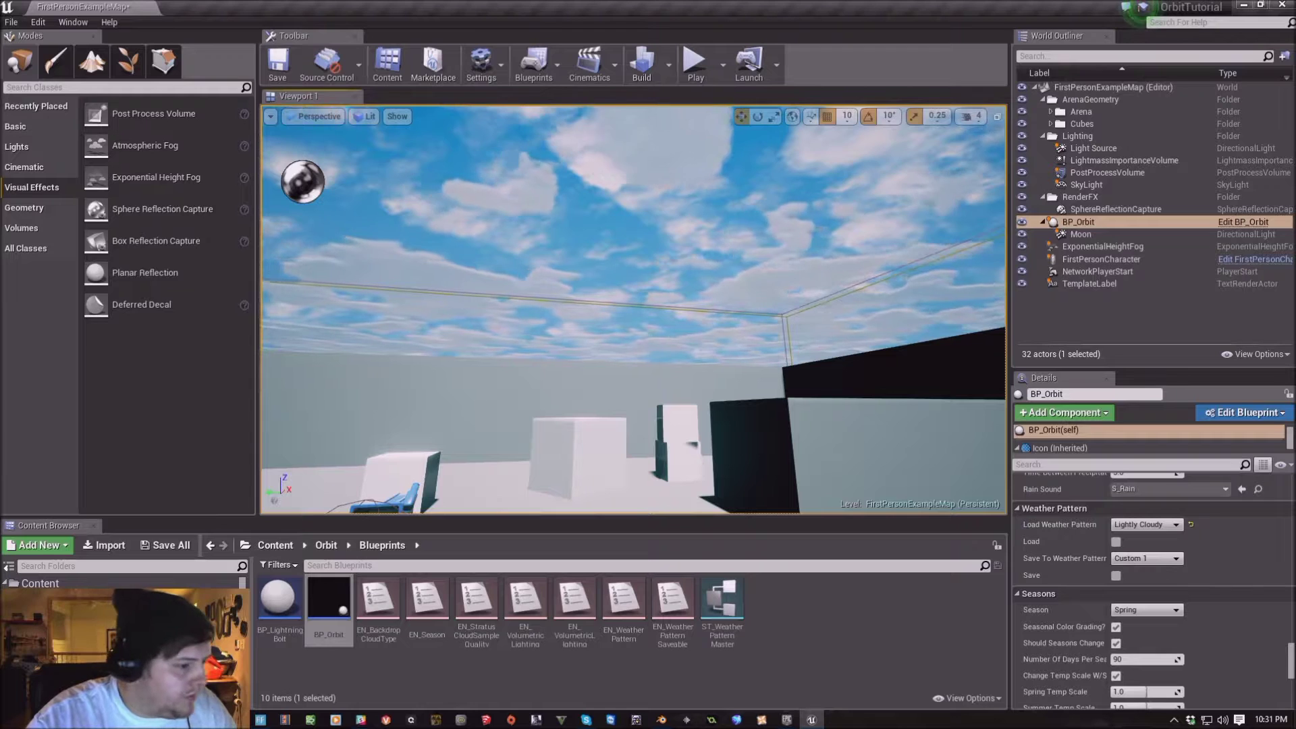
key("f")
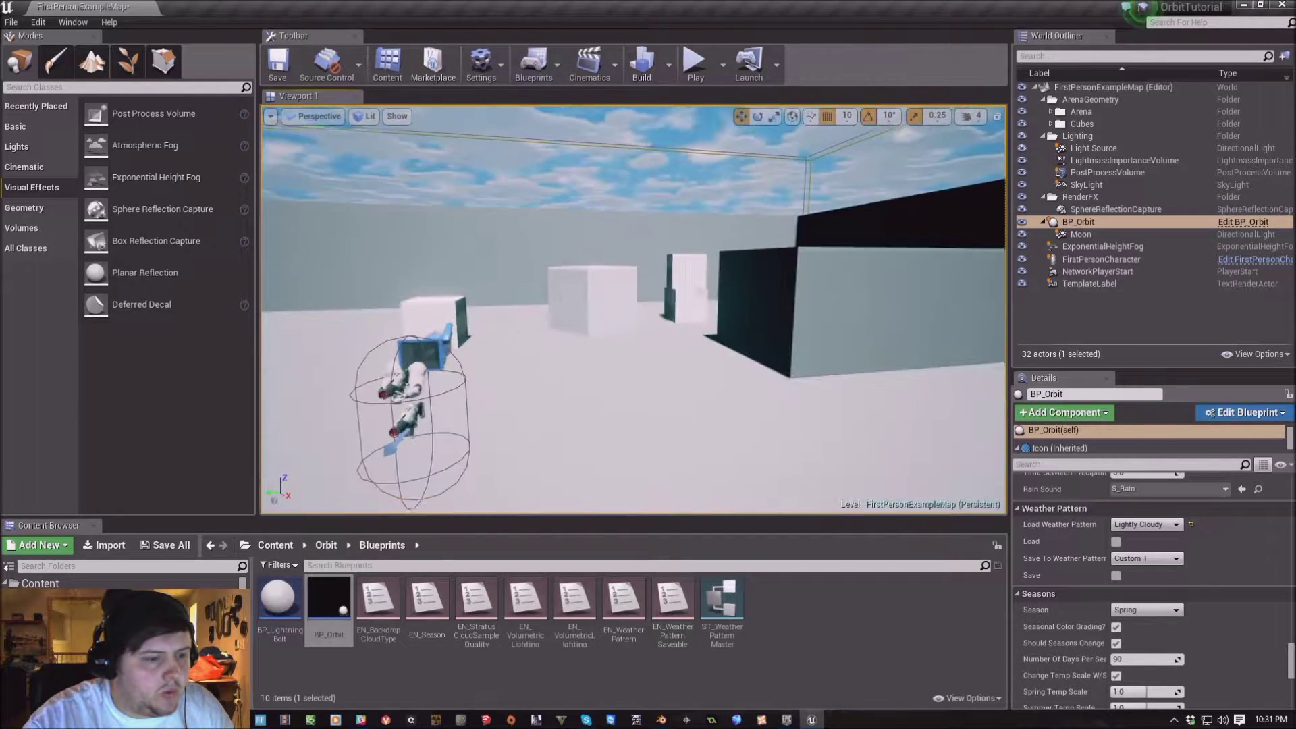
right_click_drag(668, 202, 709, 159)
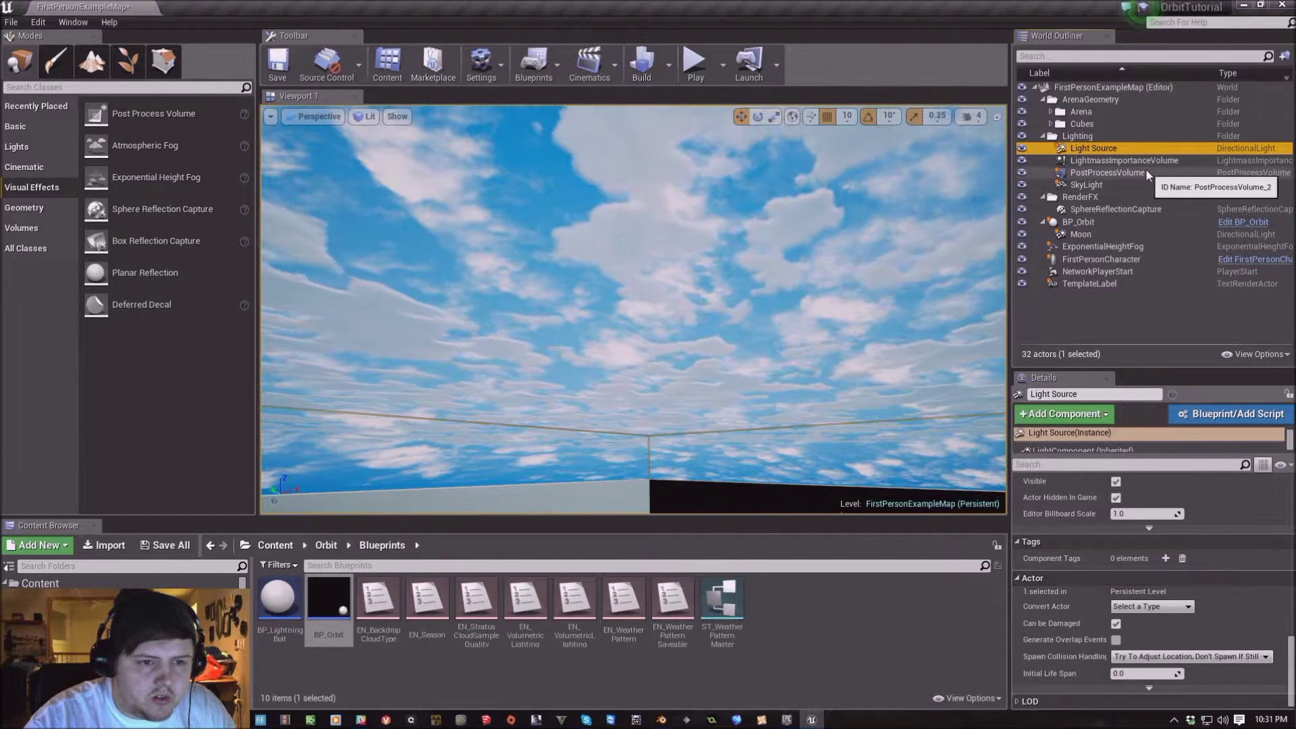
Assign M_CloudShadows from Orbit's Materials folder as the Light Source's Light Function Material
scroll(1234, 587, "up", 5)
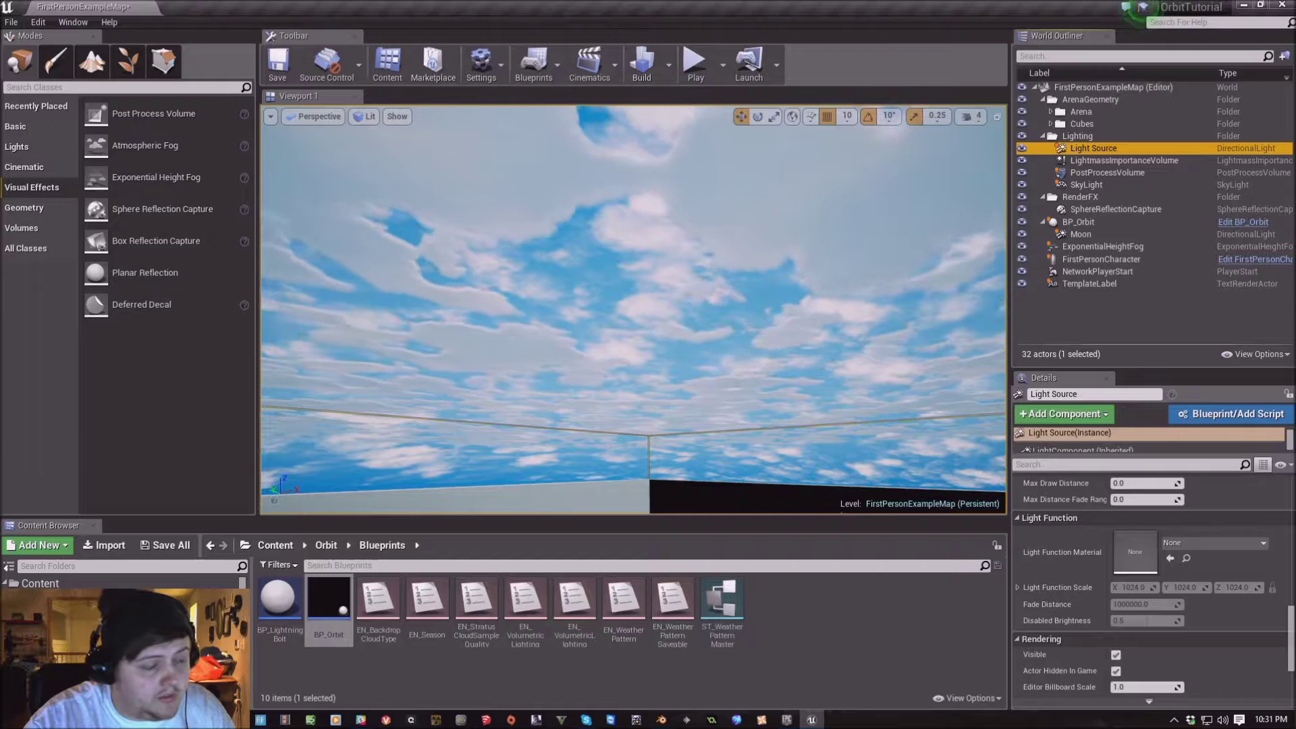
left_click(348, 545)
left_click(378, 574)
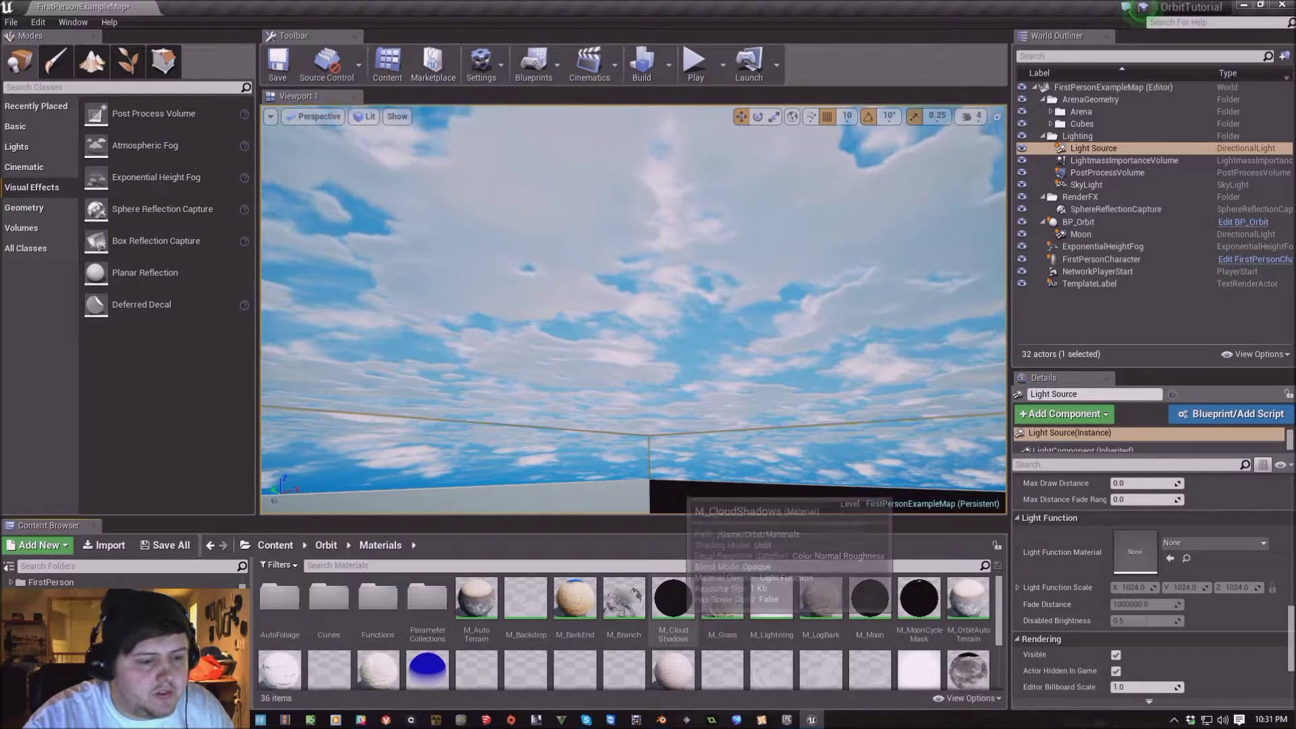
left_click_drag(673, 598, 1170, 580)
right_click_drag(635, 237, 642, 308)
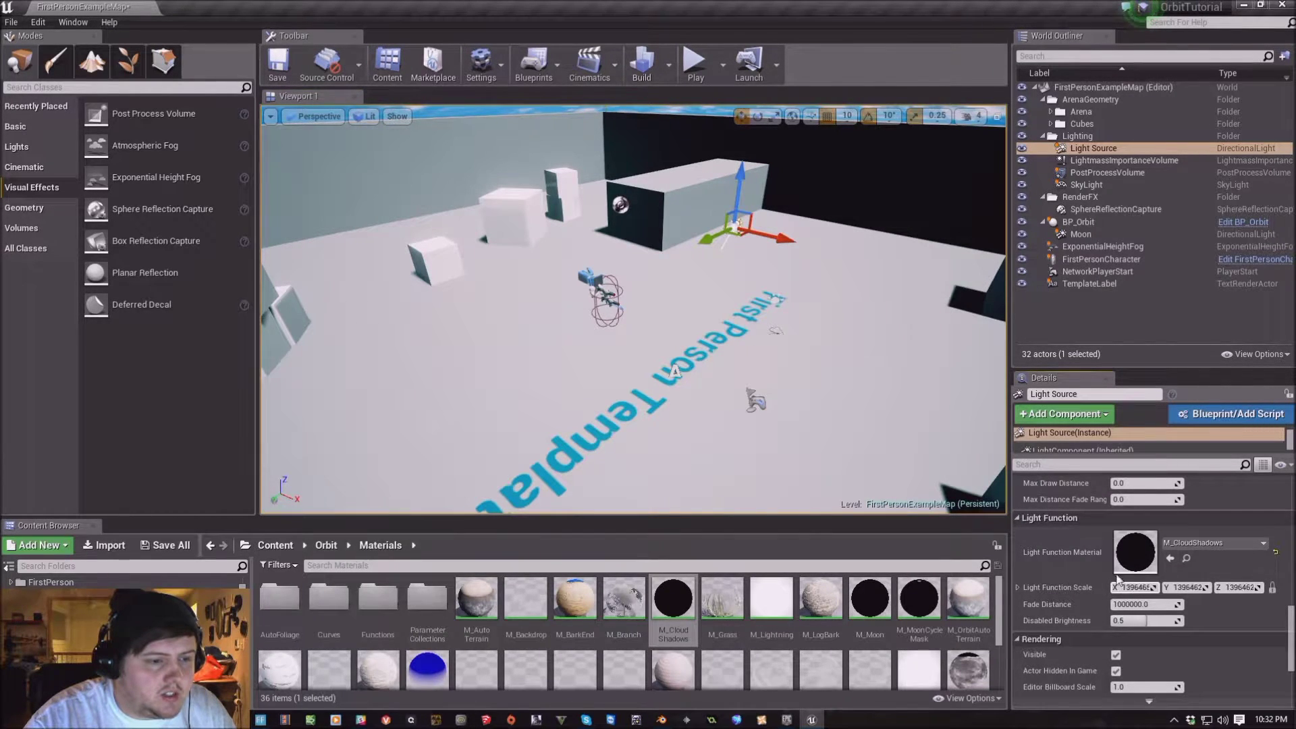
Raise BP_Orbit's Cloud Density to about 0.42
mouse_move(635, 304)
right_mouse_down()
mouse_move(638, 257)
mouse_move(638, 300)
right_mouse_up()
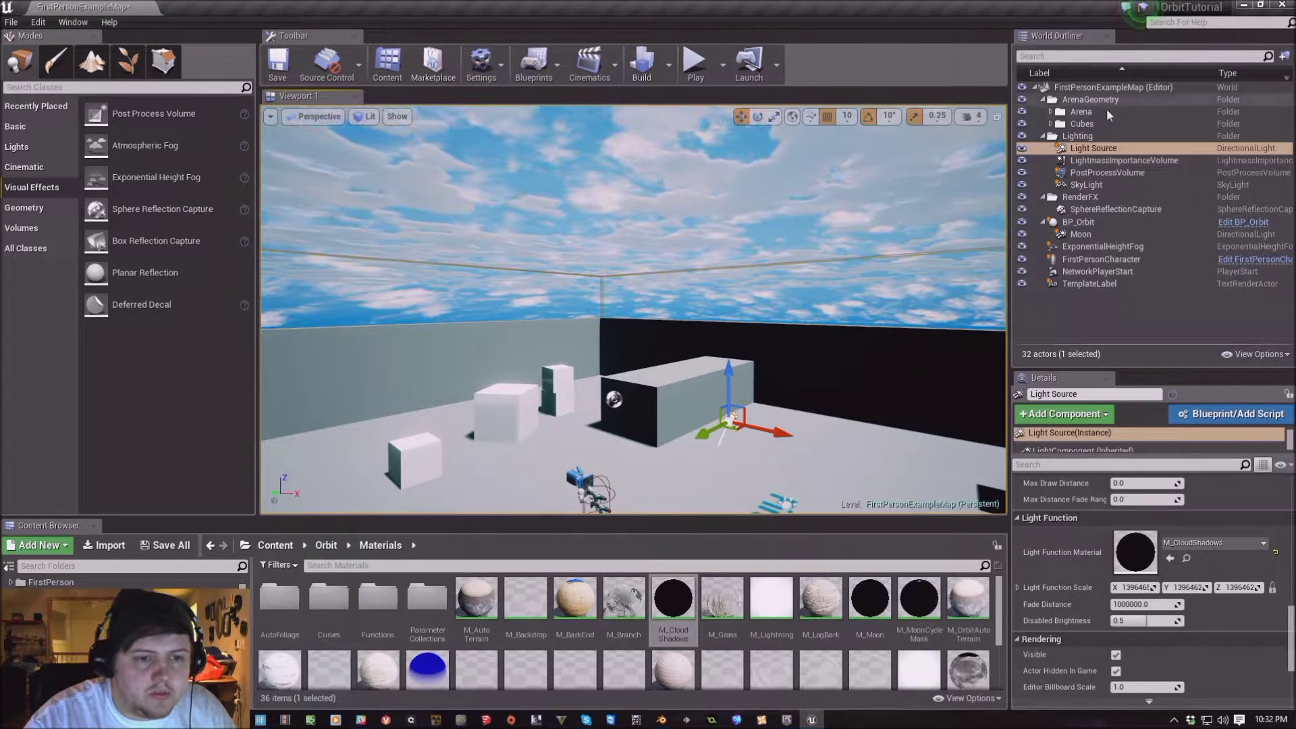
left_click(1094, 221)
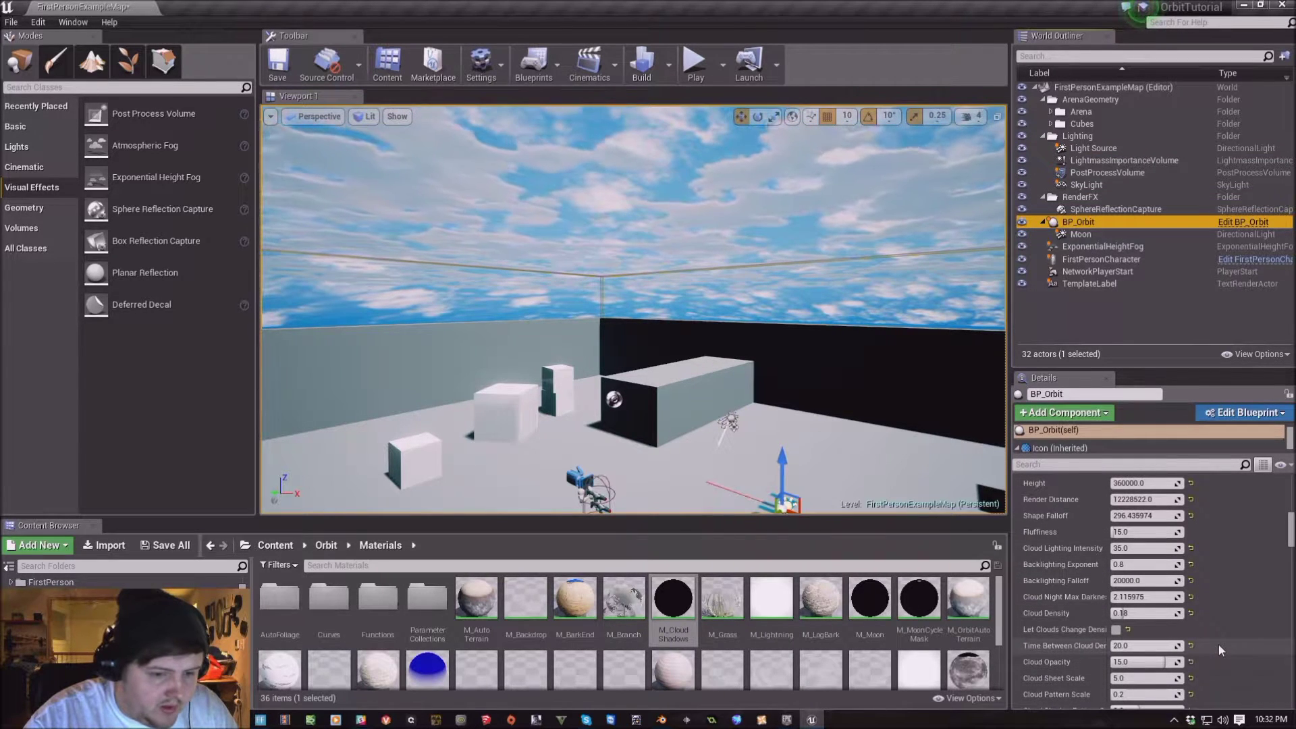
mouse_move(1141, 613)
left_mouse_down()
mouse_move(1175, 613)
mouse_move(1142, 613)
left_mouse_up()
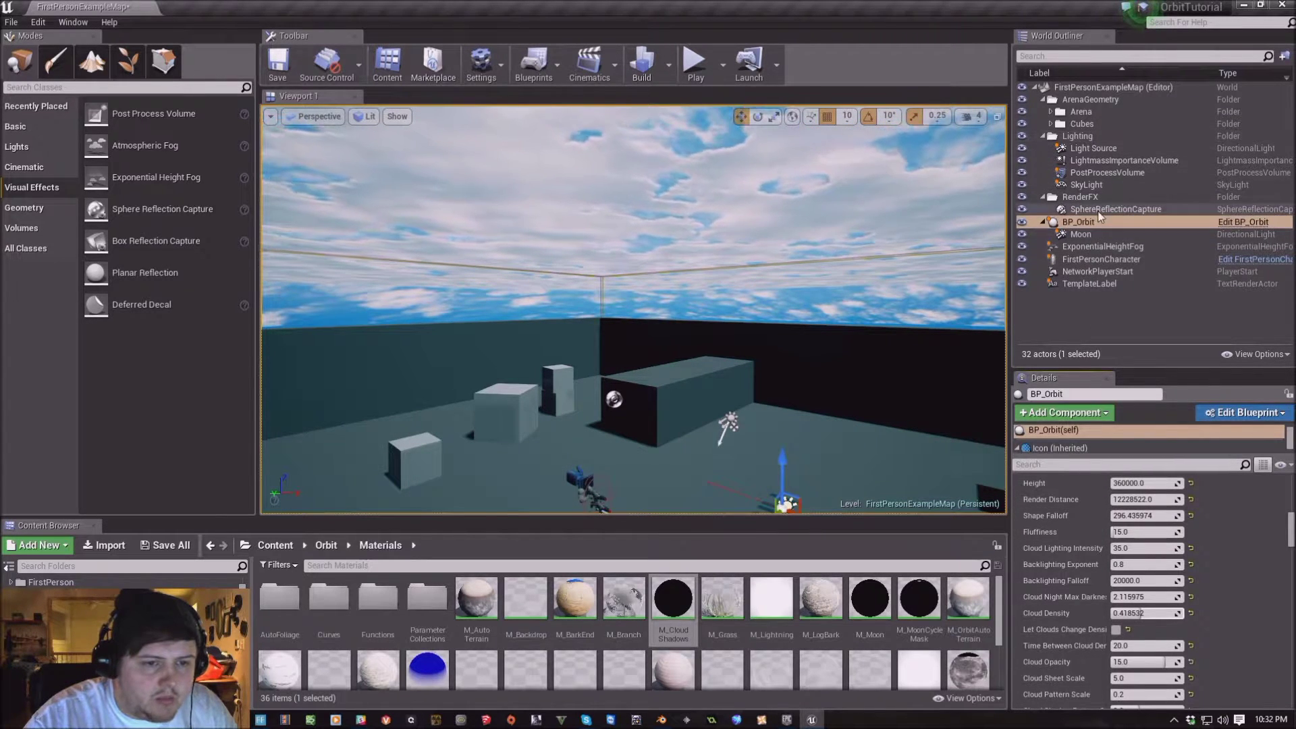
Set the Light Source's Light Function Scale to about 596,500 and its Fade Distance to about 4,949,586
left_click(1078, 152)
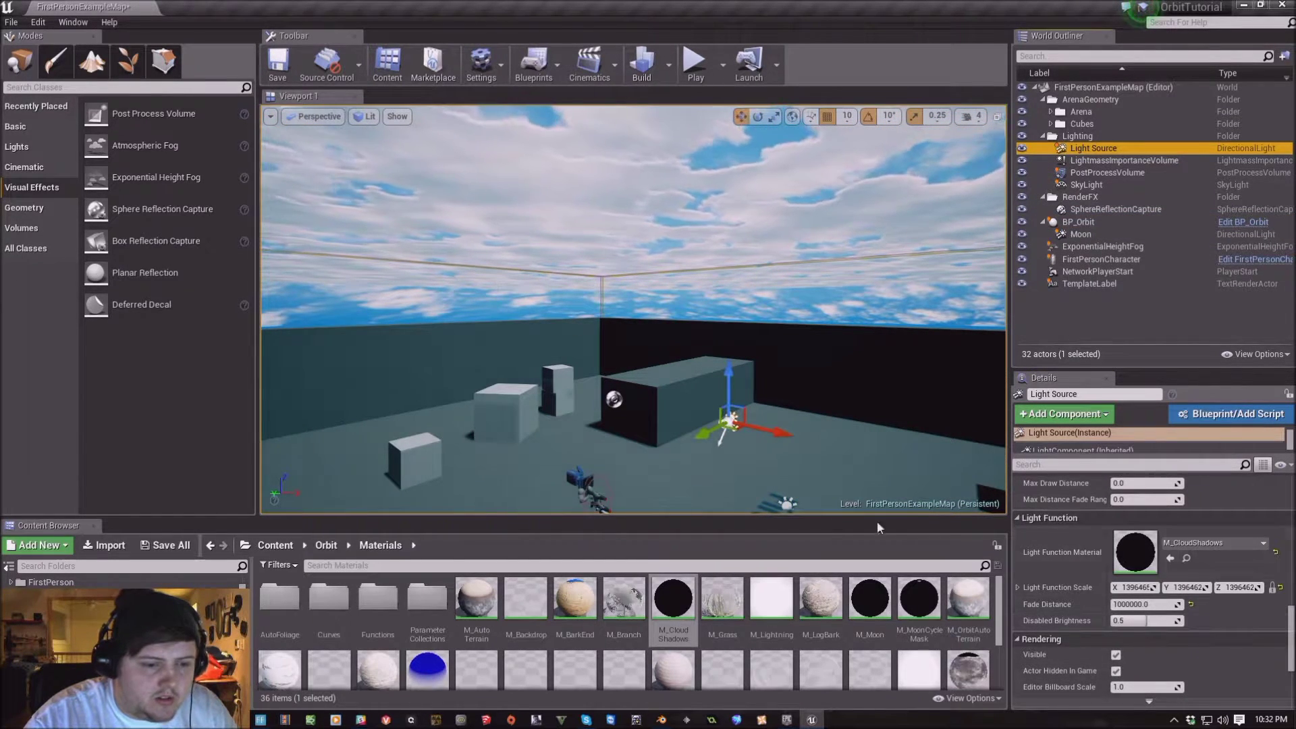
double_click(1078, 152)
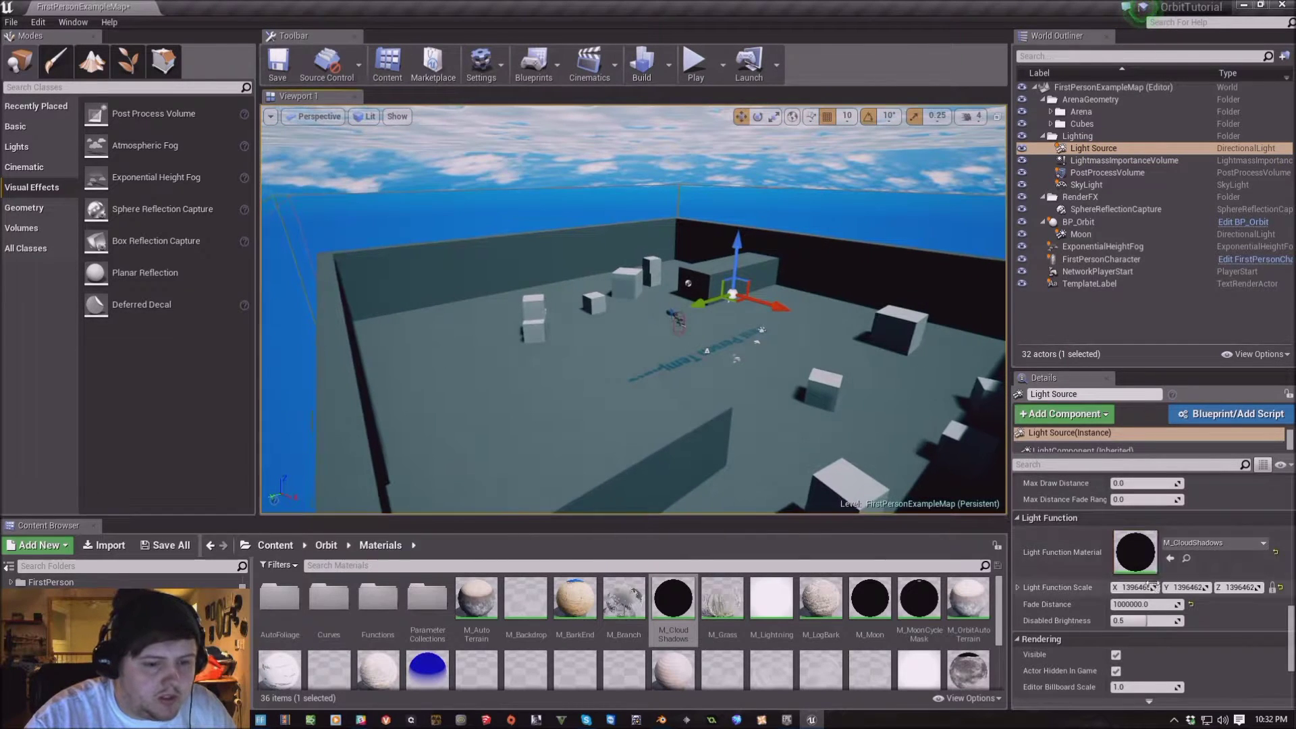
mouse_move(1134, 588)
left_mouse_down()
mouse_move(1094, 587)
mouse_move(1149, 605)
left_mouse_up()
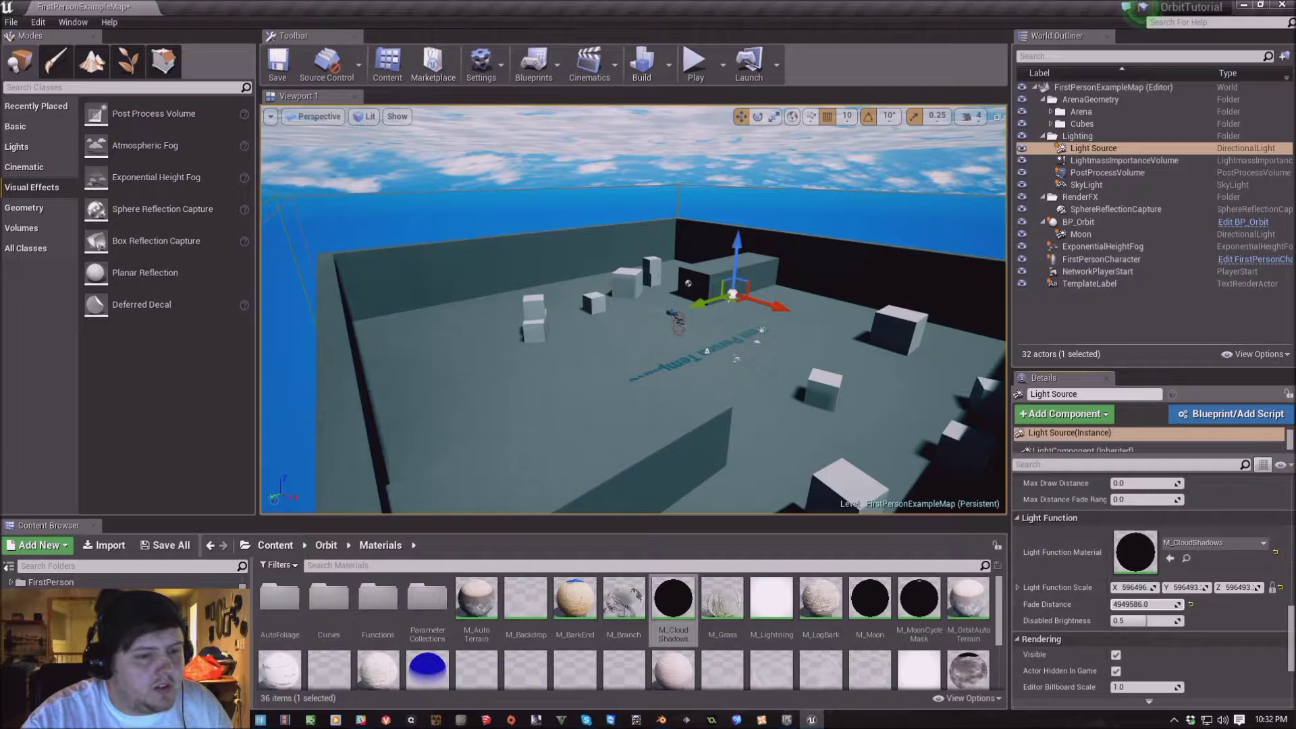
Assign M_CloudShadows as the Moon's Light Function Material
mouse_move(635, 311)
right_mouse_down()
mouse_move(638, 286)
mouse_move(642, 320)
right_mouse_up()
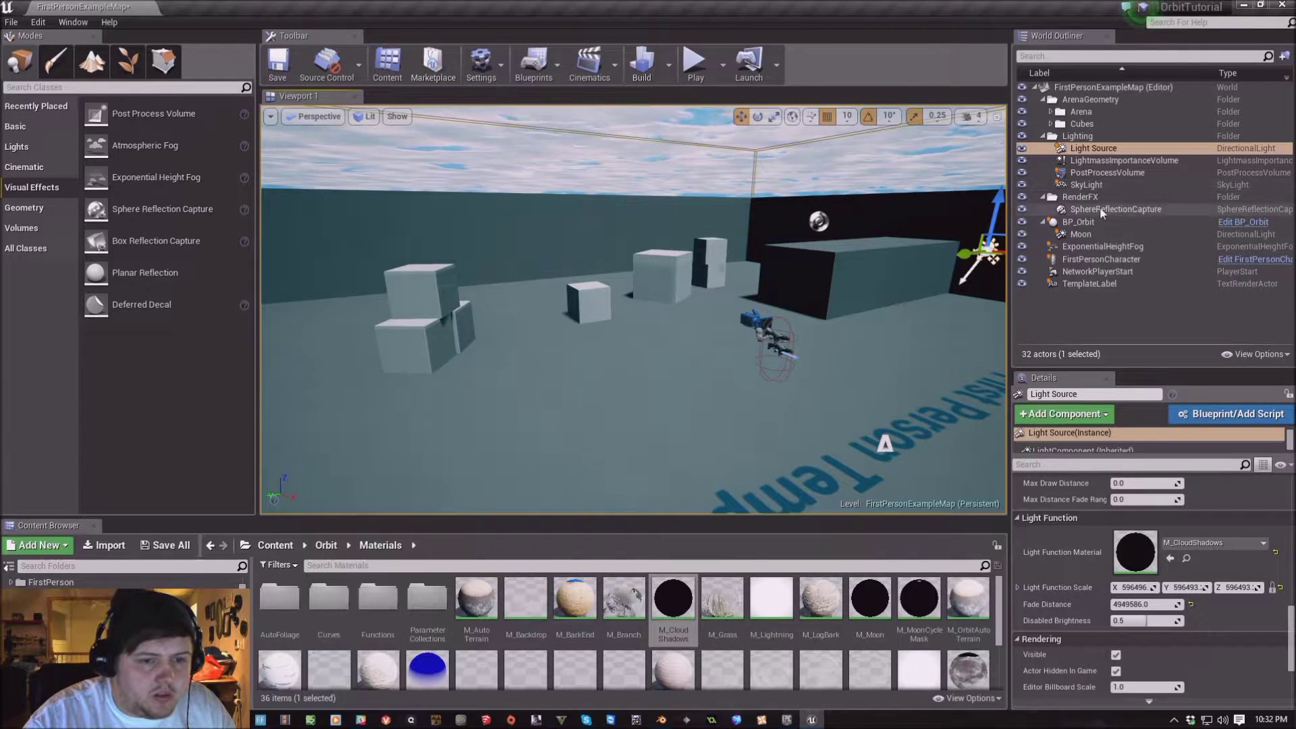
left_click(1080, 234)
left_click_drag(673, 597, 1192, 582)
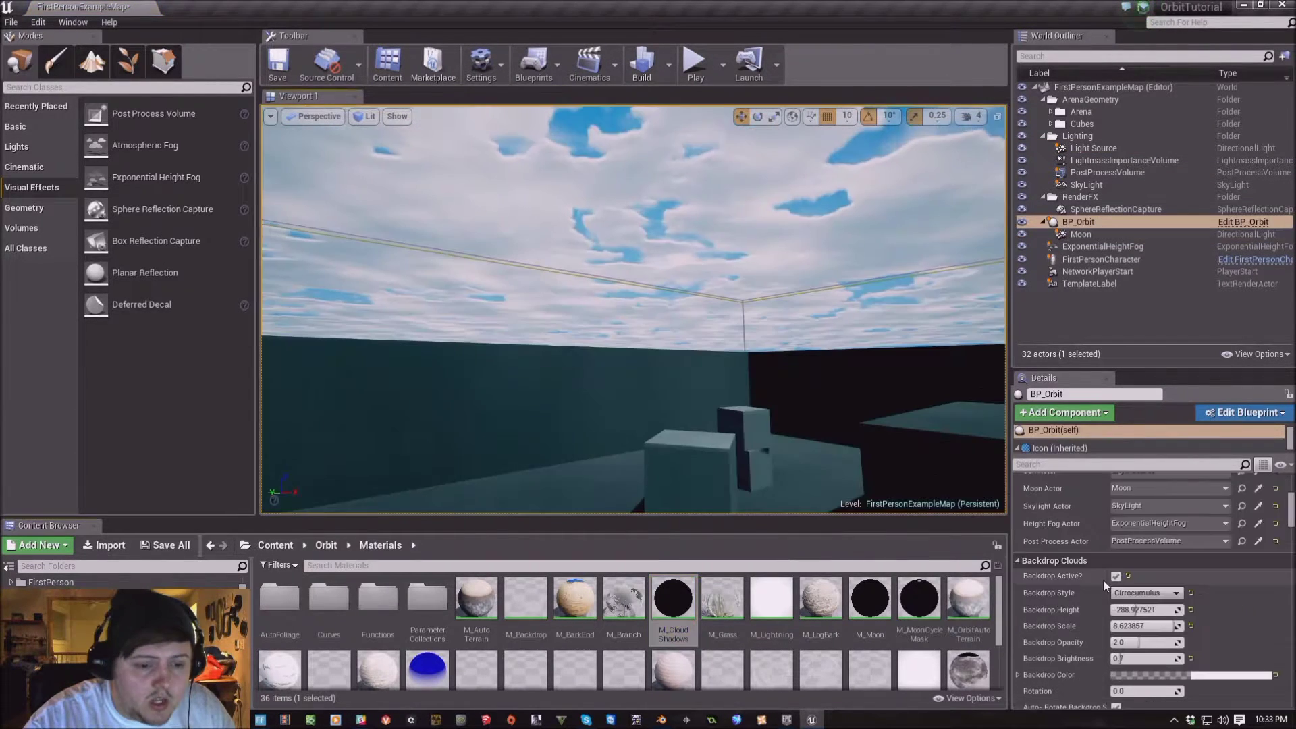
Collapse BP_Orbit's Volumetric Lighting/Fog and Actors categories and turn off Render Stratus Clouds to view only the backdrop clouds
scroll(1051, 607, "up", 5)
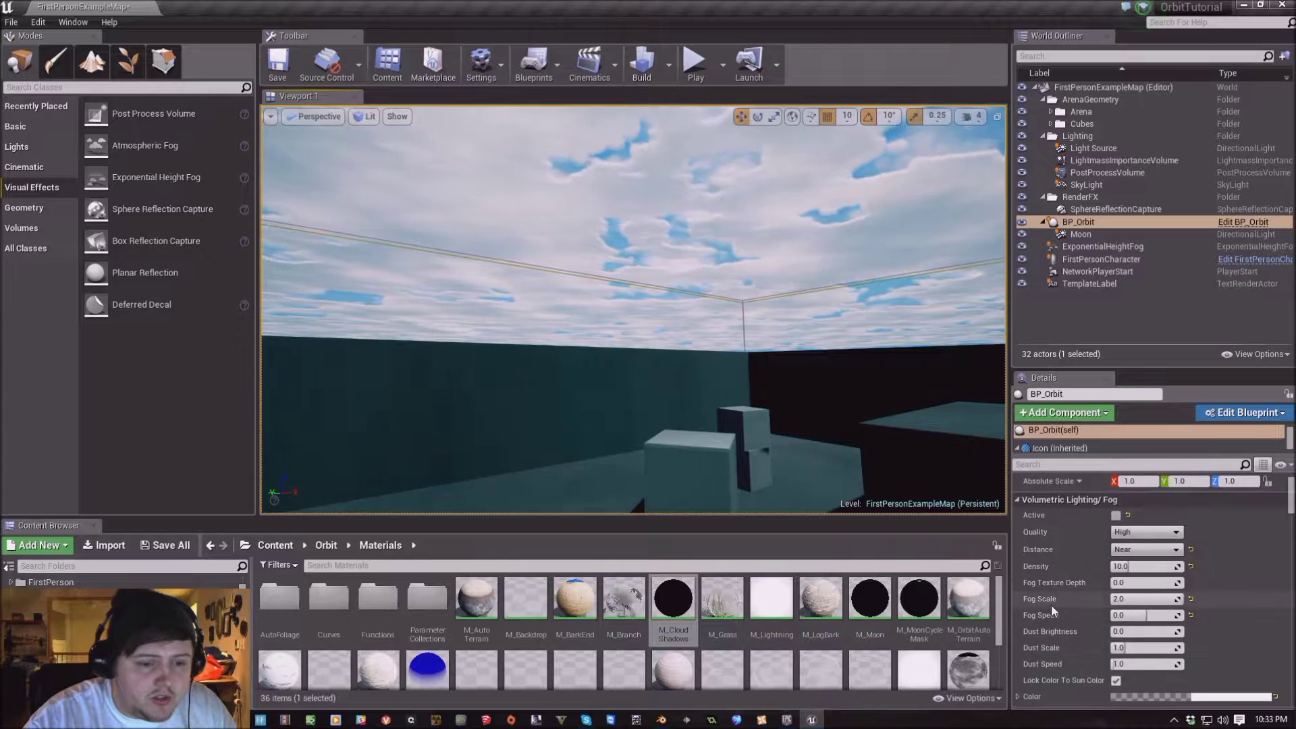
left_click(1043, 547)
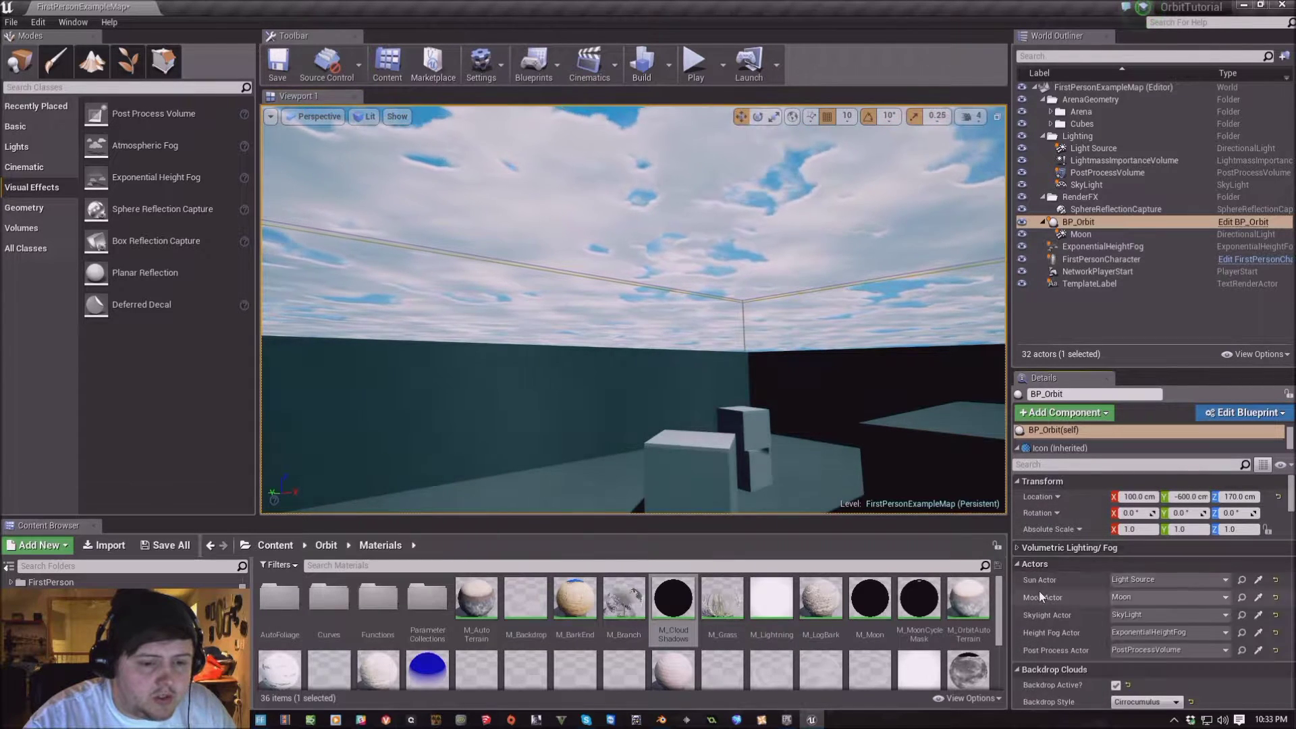
left_click(1070, 568)
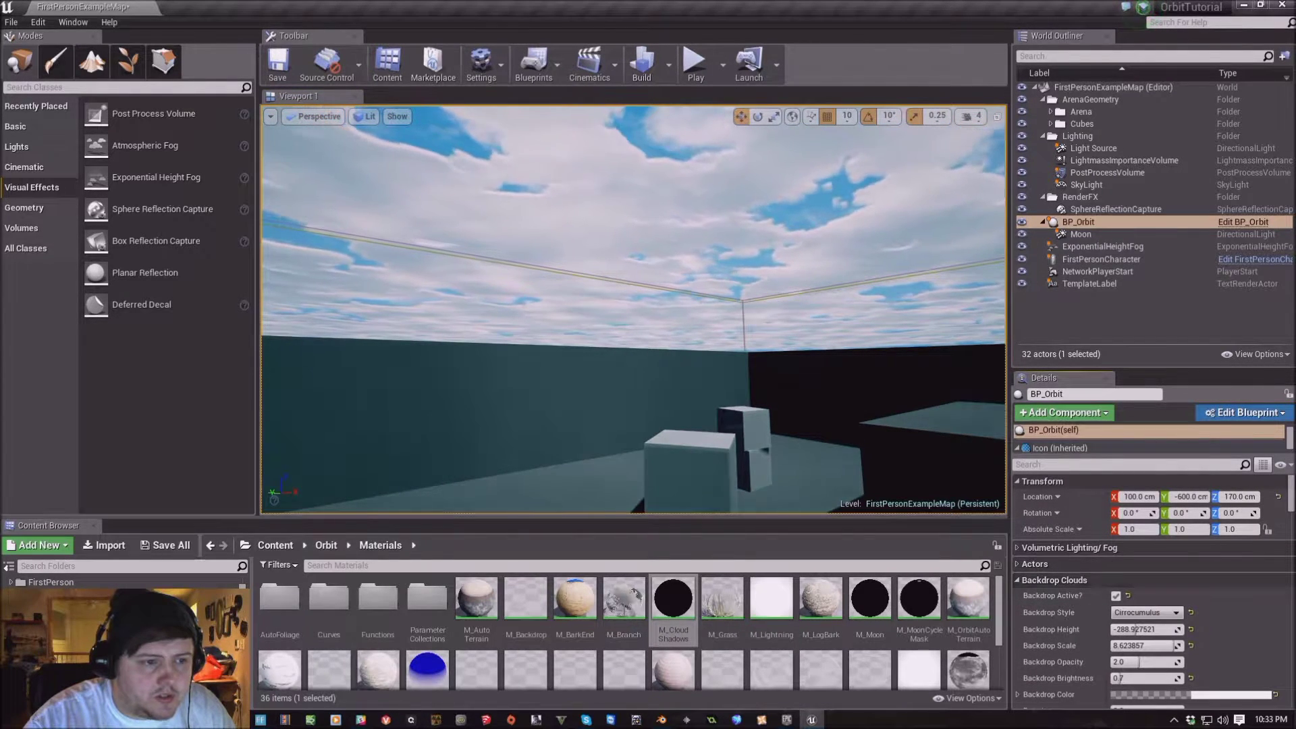
scroll(1088, 583, "down", 5)
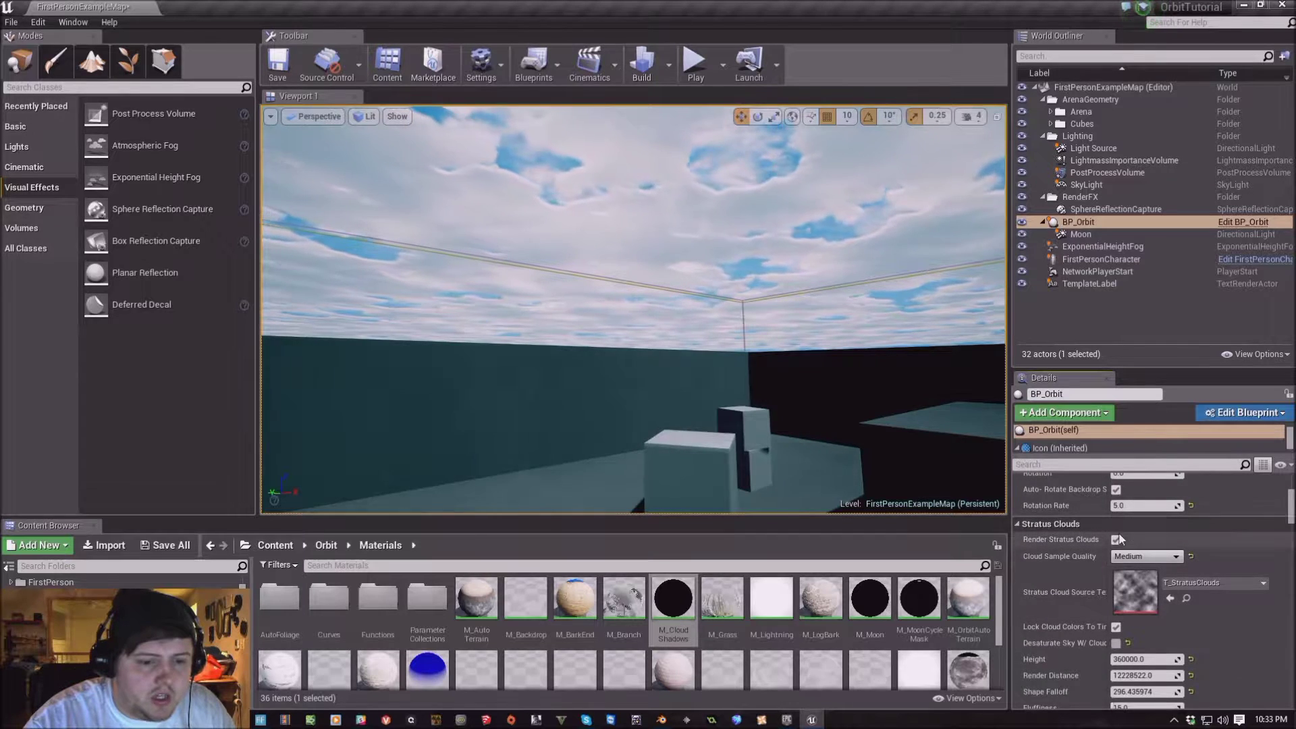
left_click(1116, 540)
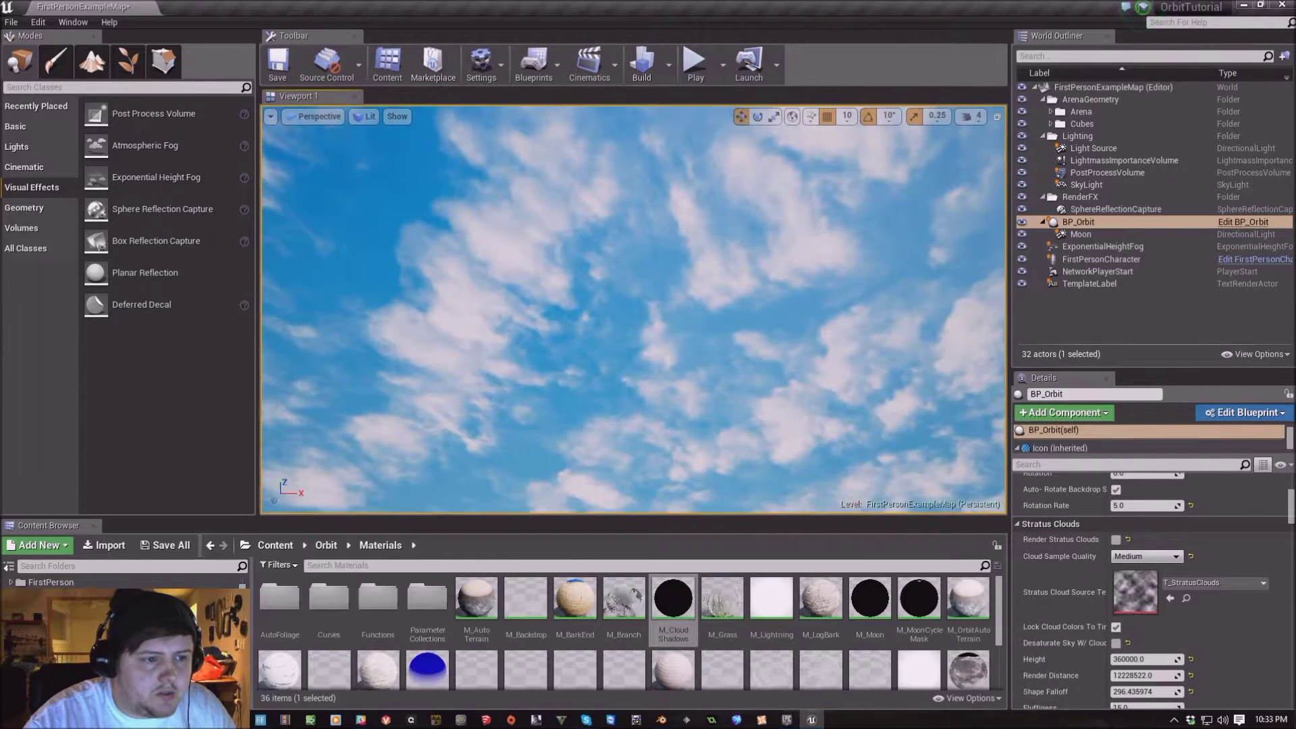
mouse_move(635, 311)
right_mouse_down()
mouse_move(594, 277)
mouse_move(635, 331)
right_mouse_up()
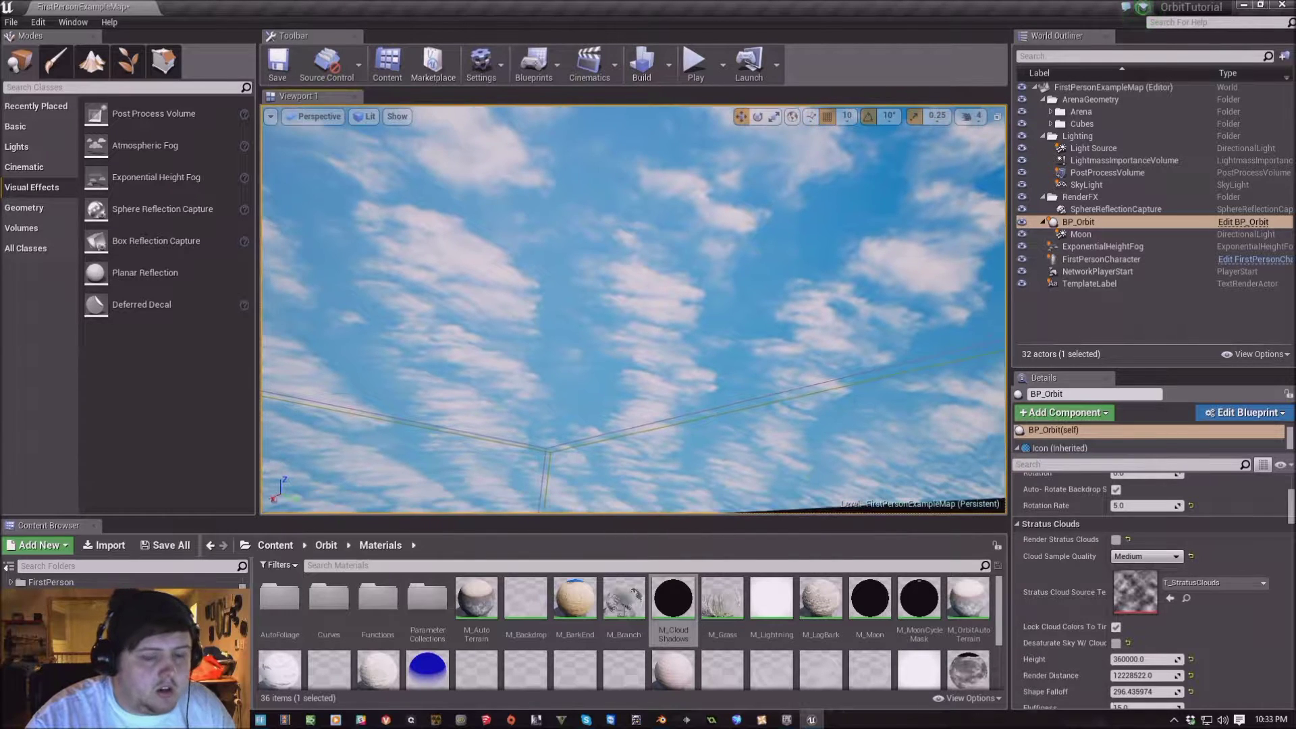
Try the Cumulonimbus and Cirrus backdrop styles on BP_Orbit, and return Backdrop Style to Cirrocumulus
scroll(1042, 585, "up", 4)
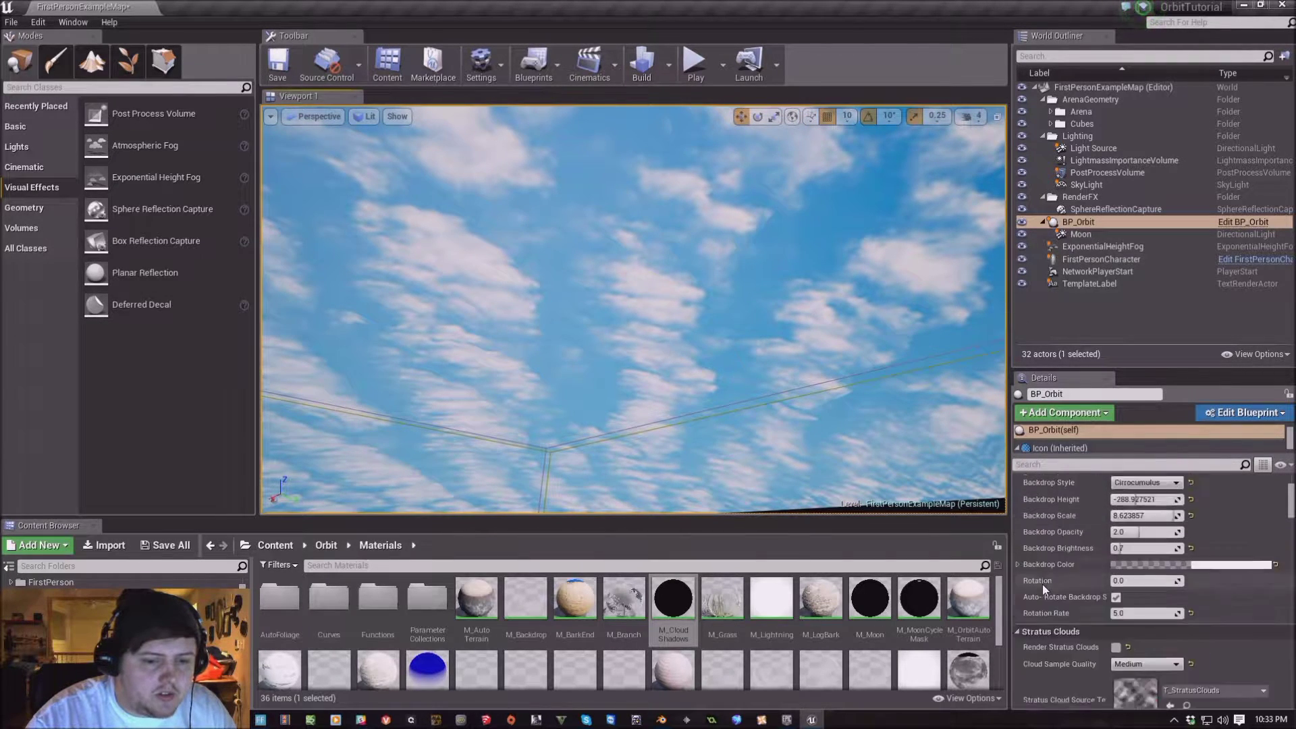
left_click(1155, 548)
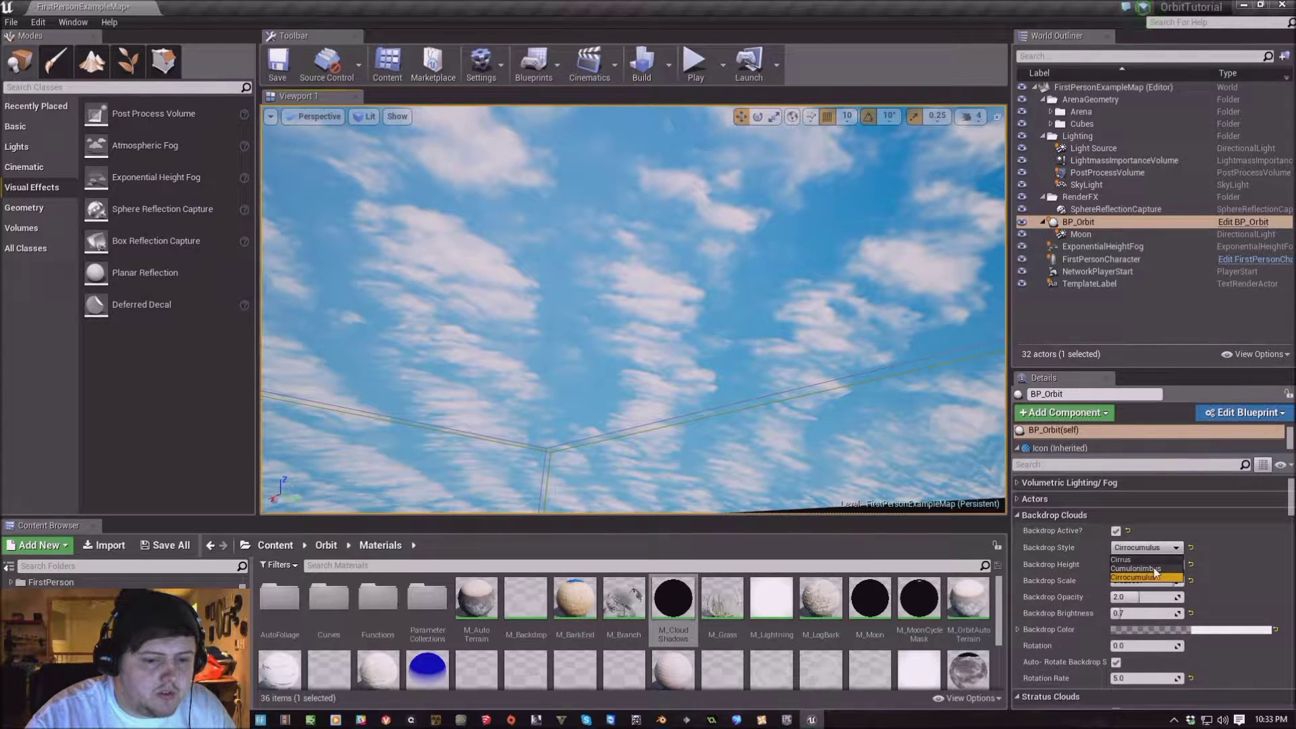
left_click(1156, 573)
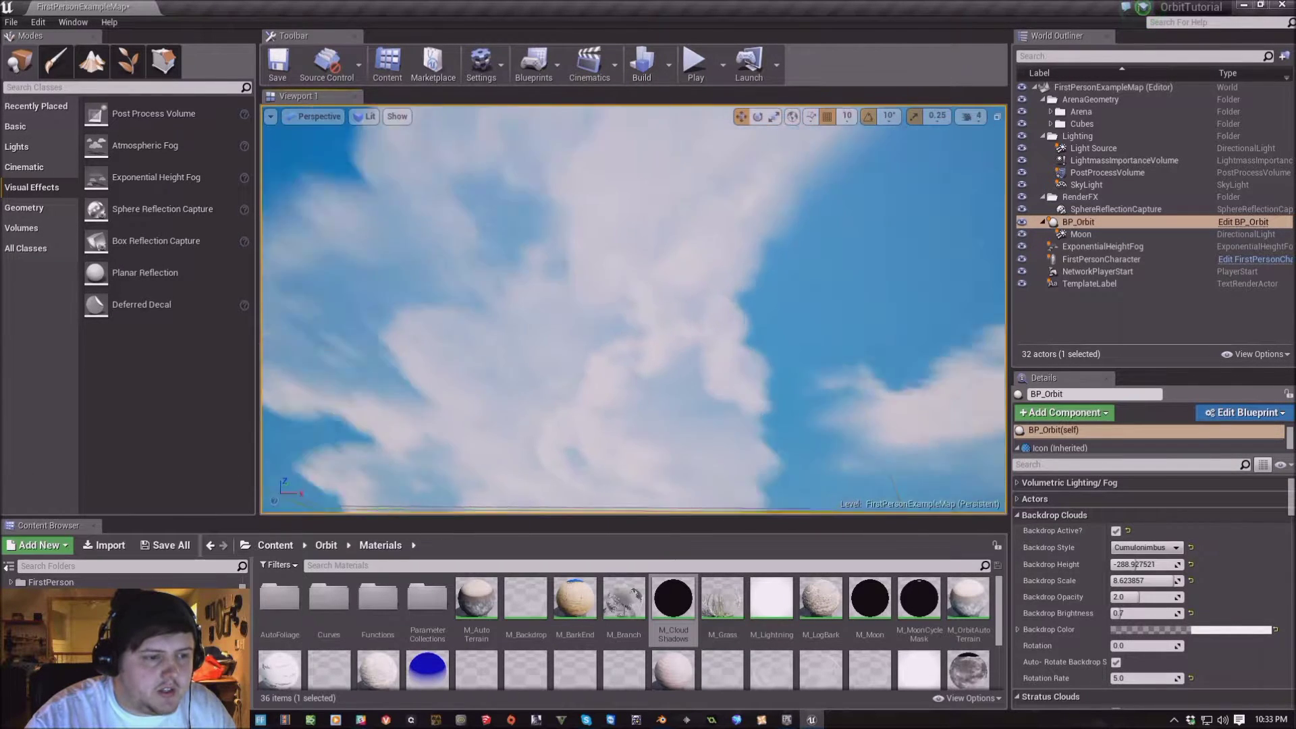
left_click(1142, 548)
left_click(1141, 560)
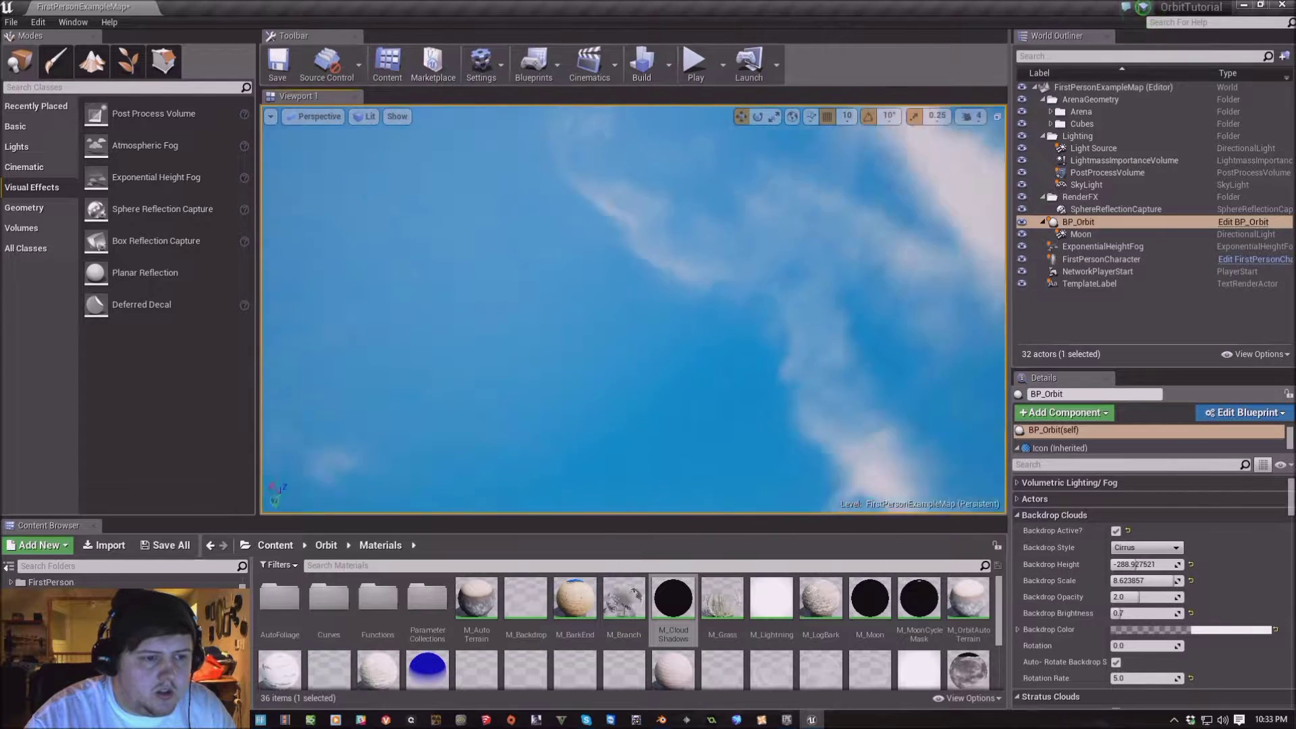
left_click(1145, 547)
left_click(1147, 577)
right_click_drag(635, 303, 743, 276)
Try a Backdrop Height of -1000 on BP_Orbit, and undo the change
left_click(1141, 564)
type("1000")
key("Return")
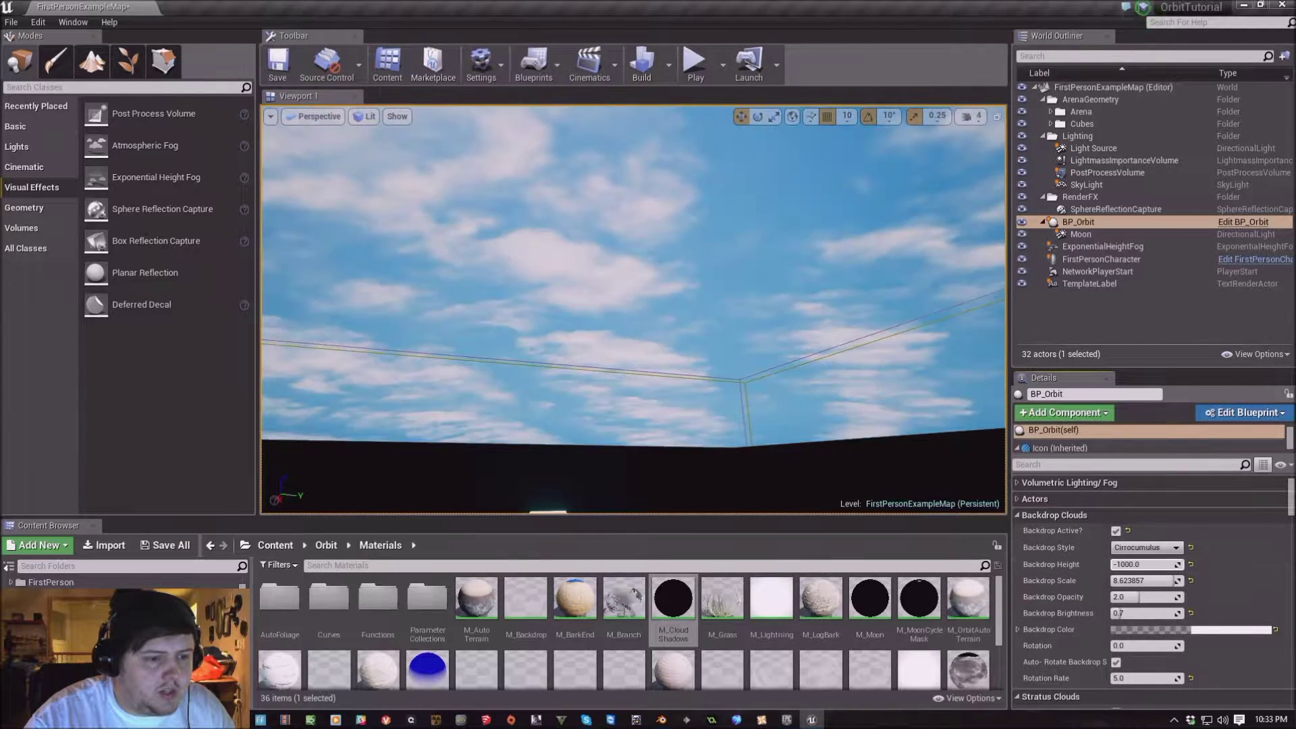
key("ctrl+z")
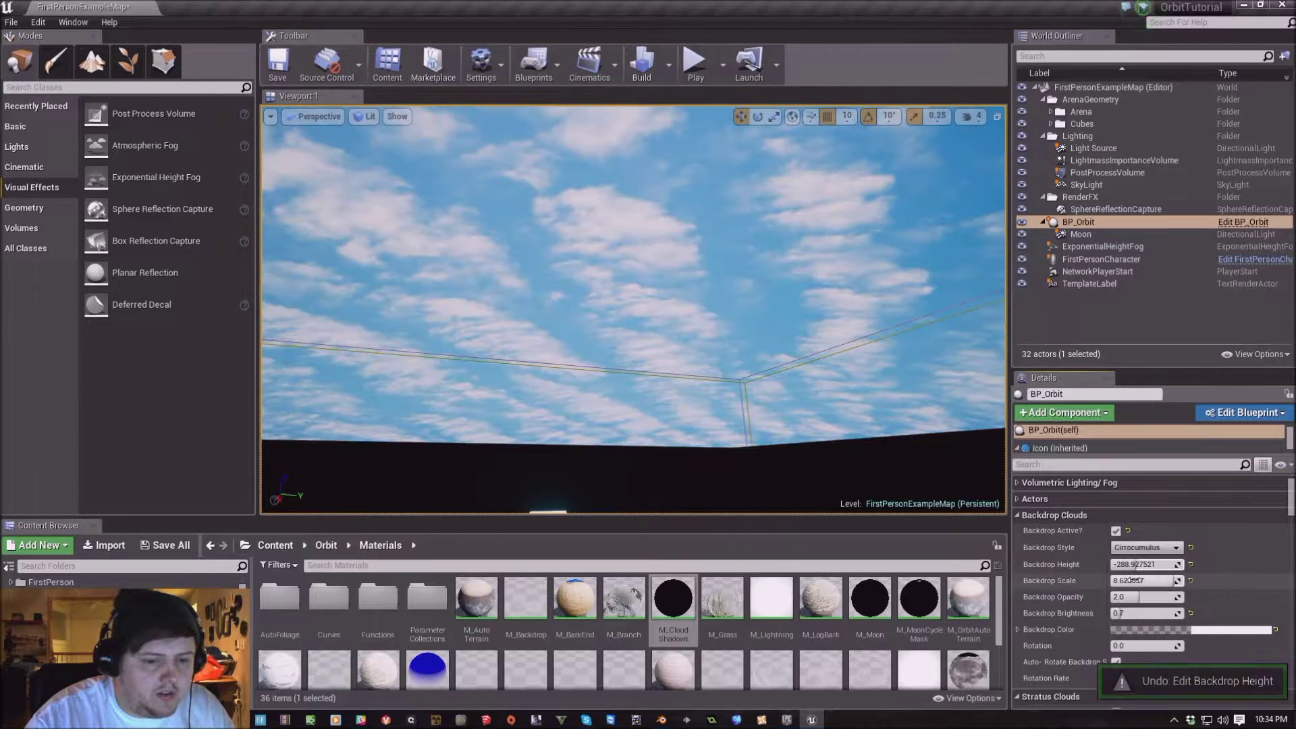
Try different Backdrop Scale and Backdrop Brightness values on BP_Orbit, and undo both changes
left_click_drag(1144, 581, 1134, 614)
key("ctrl+z")
key("ctrl+z")
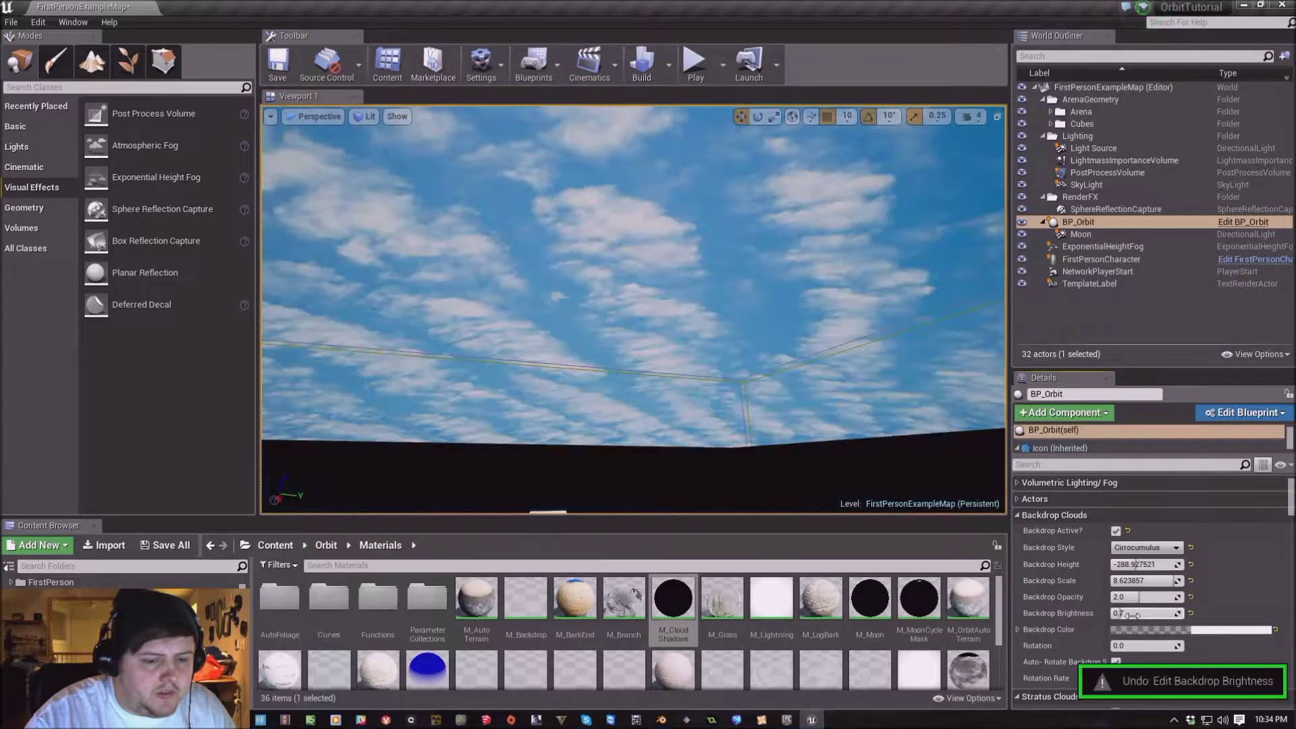
Widen the property name column in BP_Orbit's details and collapse the Backdrop Clouds category
scroll(1209, 593, "down", 2)
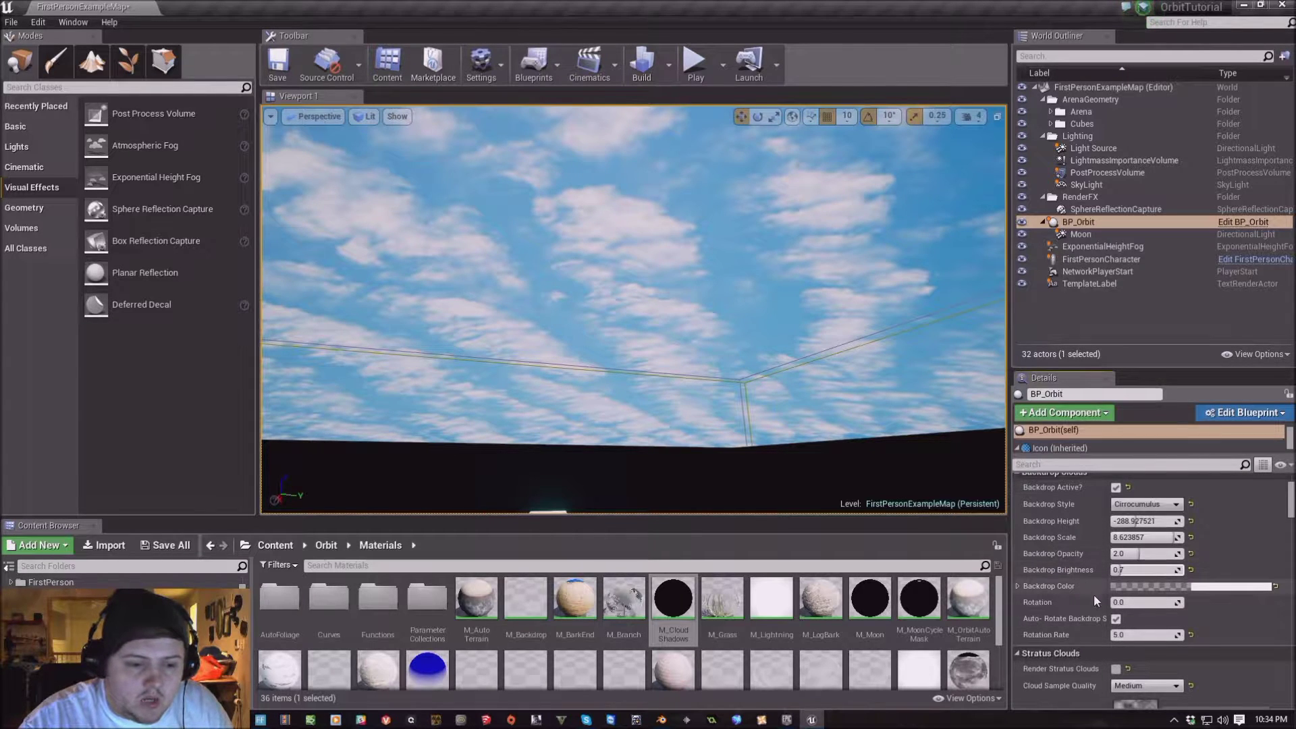
left_click_drag(1108, 612, 1144, 613)
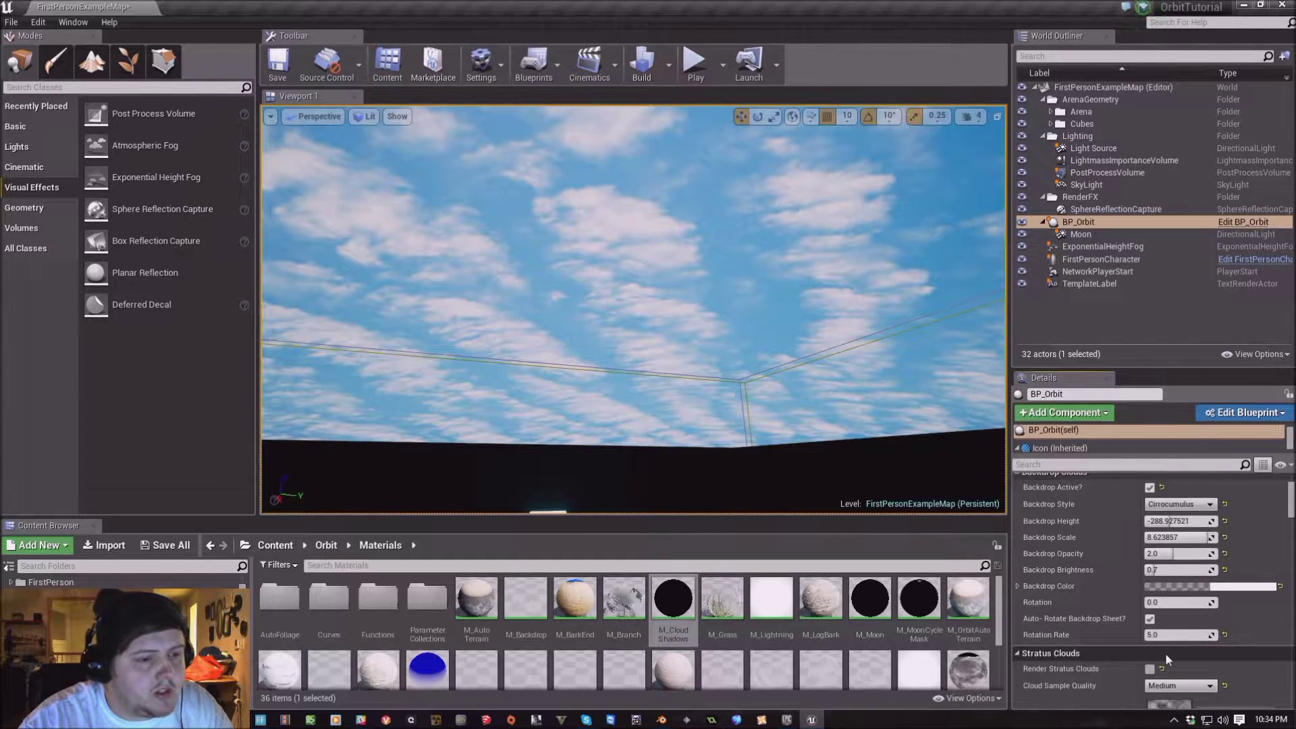
right_click_drag(912, 439, 918, 368)
scroll(1080, 516, "up", 1)
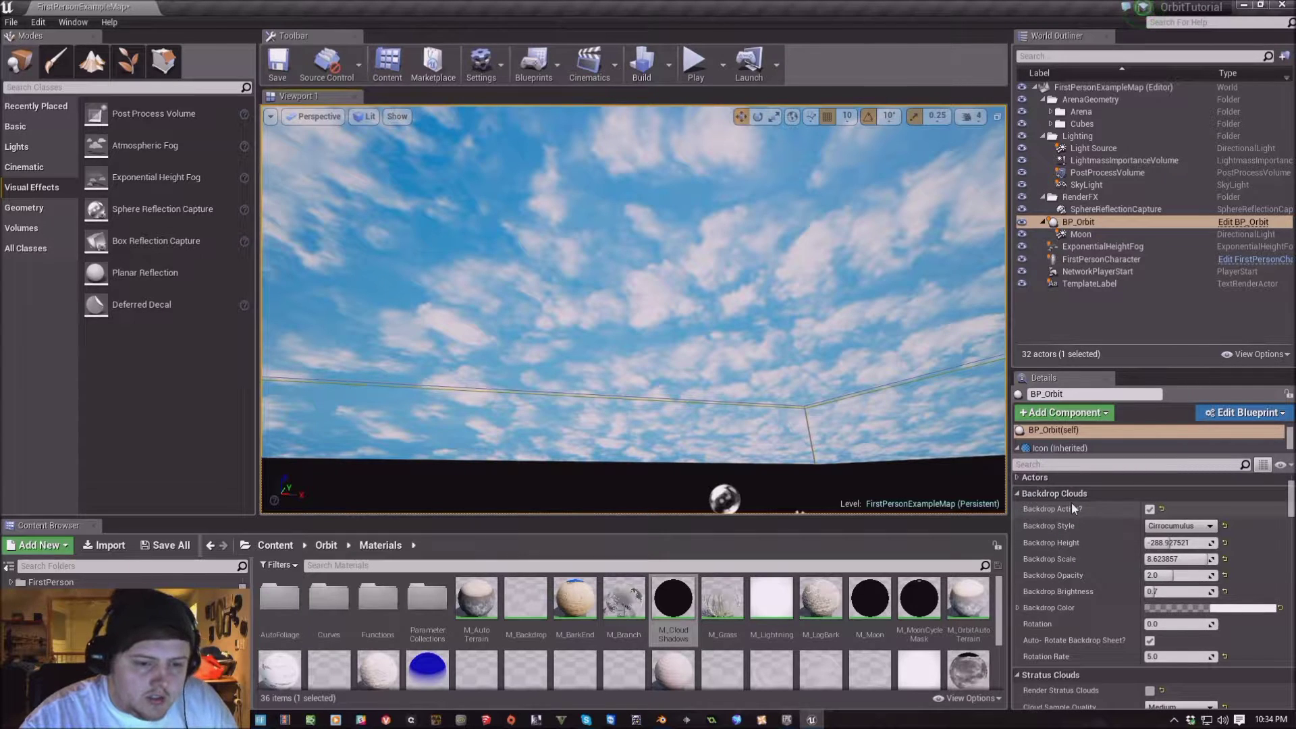
left_click(1074, 496)
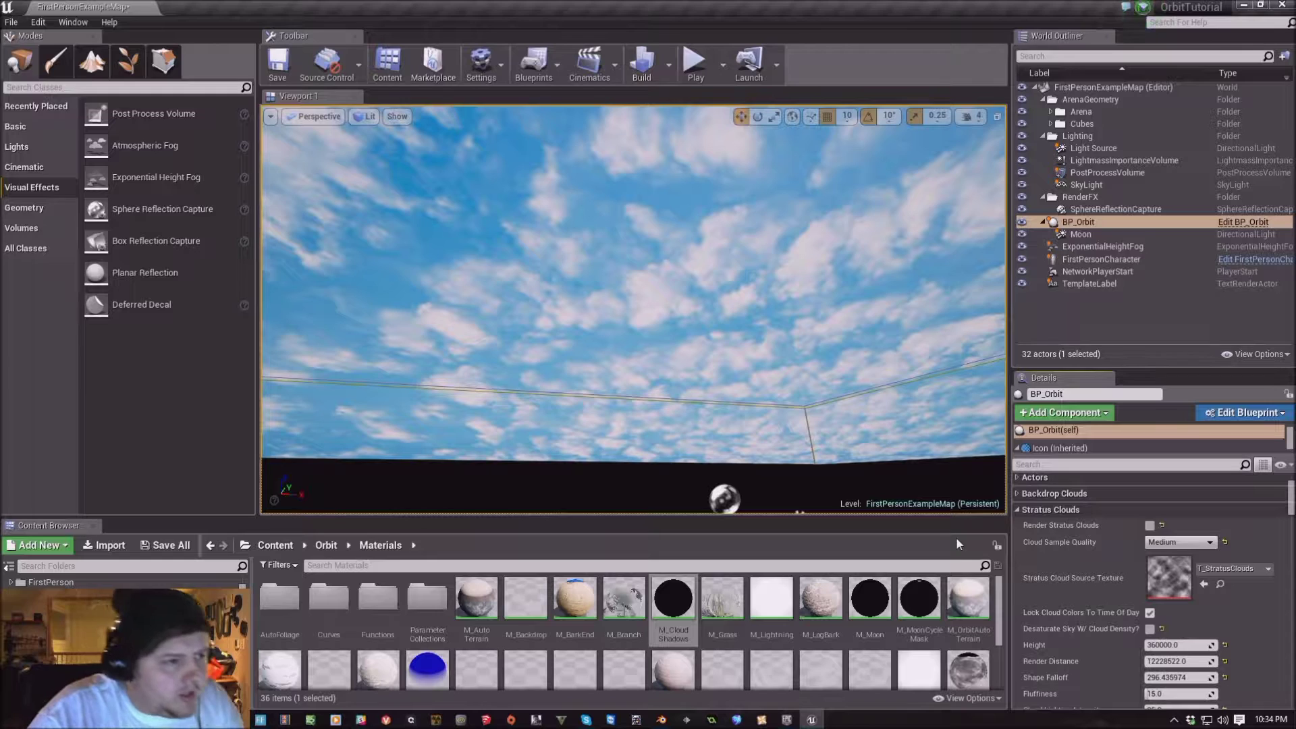
Turn Render Stratus Clouds back on for BP_Orbit and look at the clouds in the sky
right_click_drag(634, 270, 644, 330)
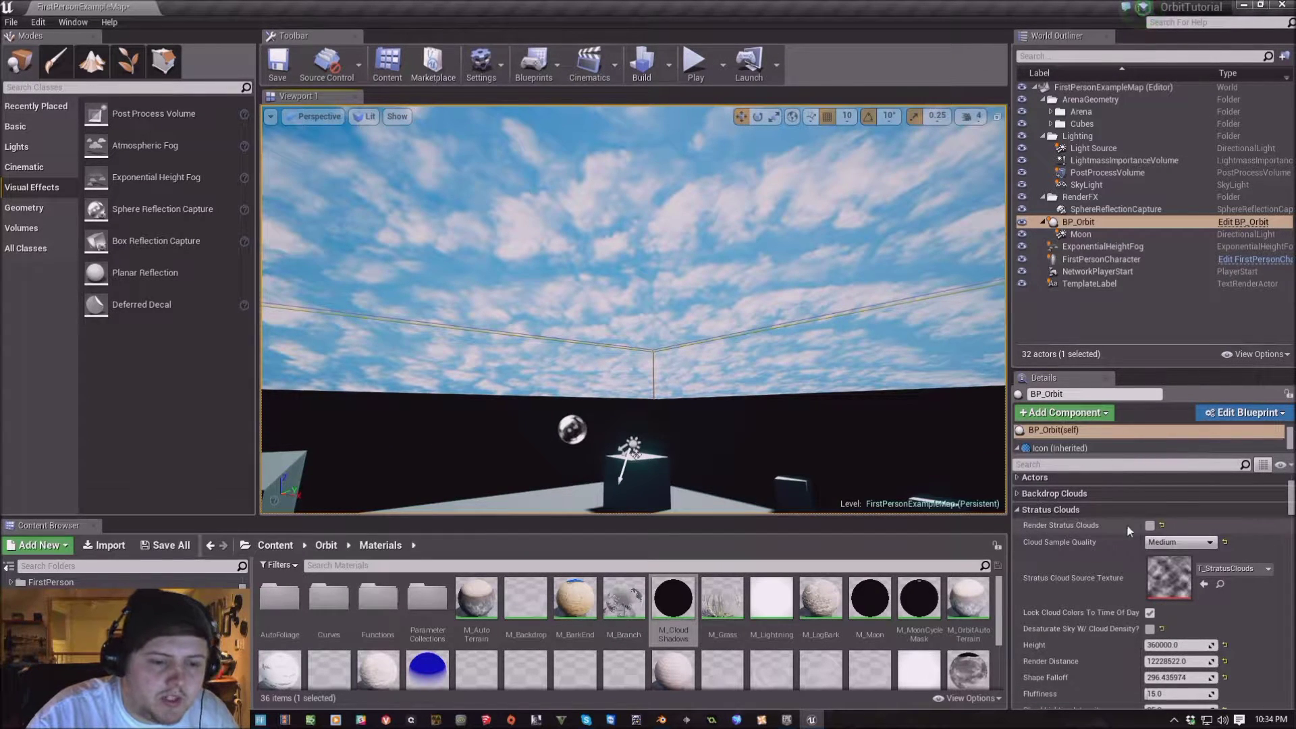
left_click_drag(1141, 526, 1142, 525)
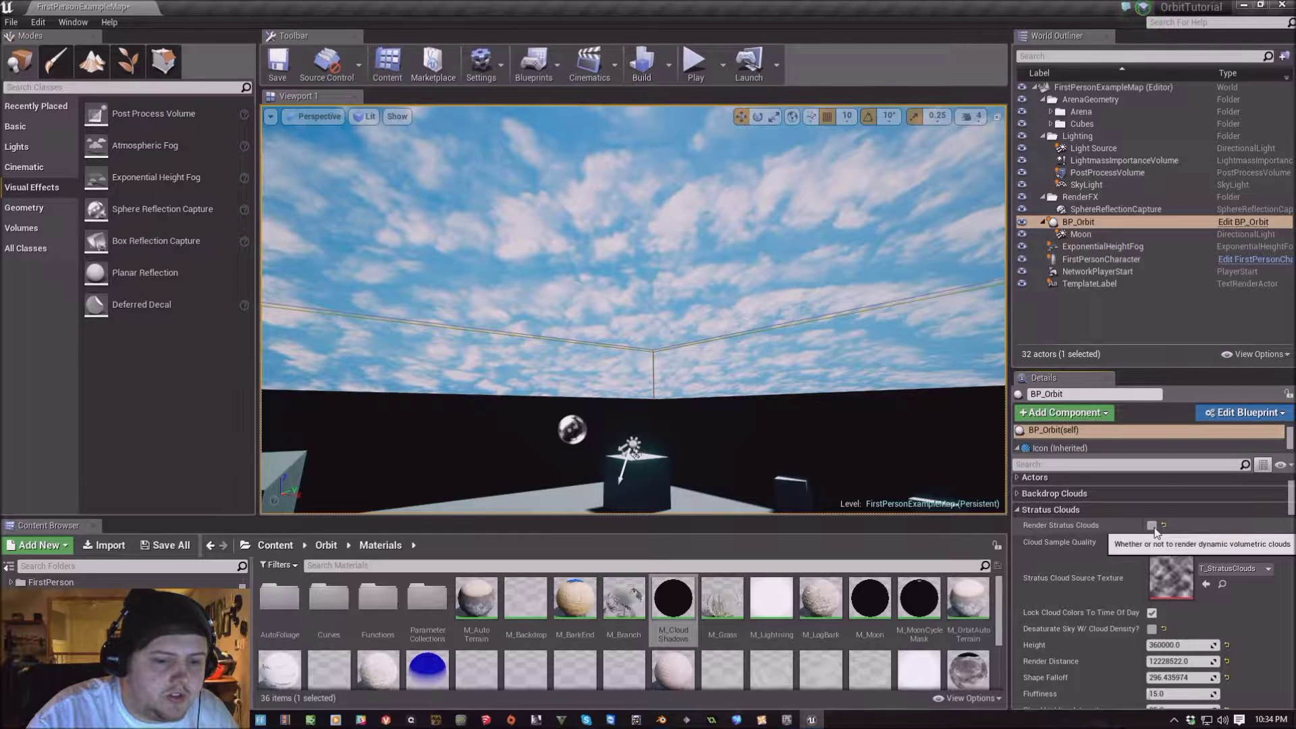
left_click(1152, 525)
right_click_drag(634, 303, 594, 280)
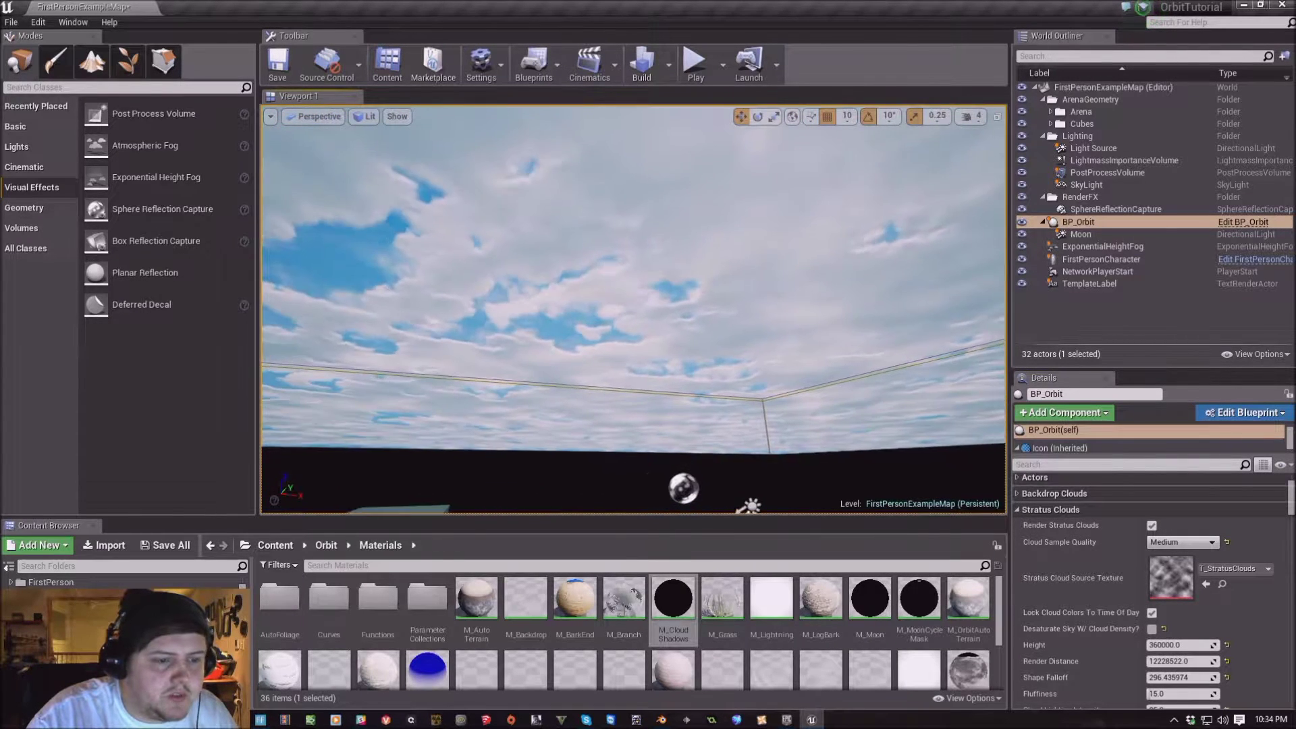
Review the Cloud Sample Quality options for the stratus clouds and keep Medium
left_click(1175, 543)
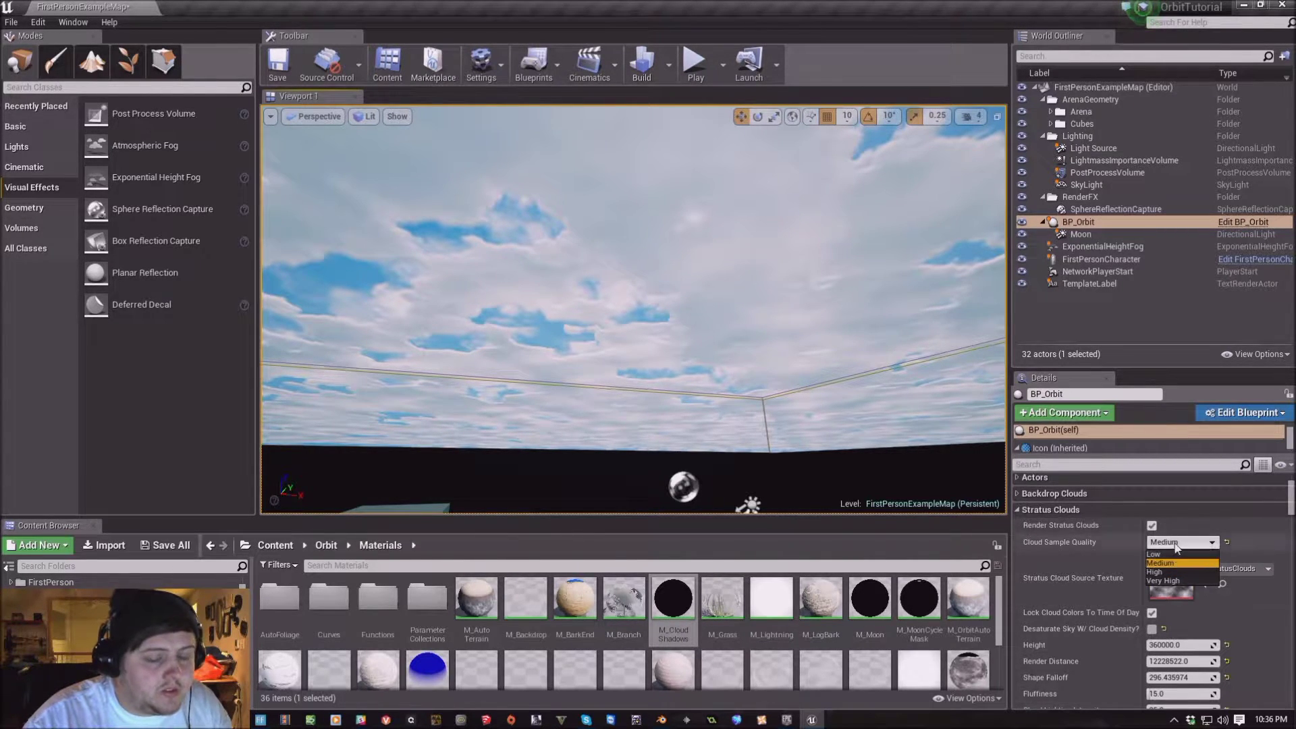
left_click(1178, 544)
scroll(1080, 601, "down", 1)
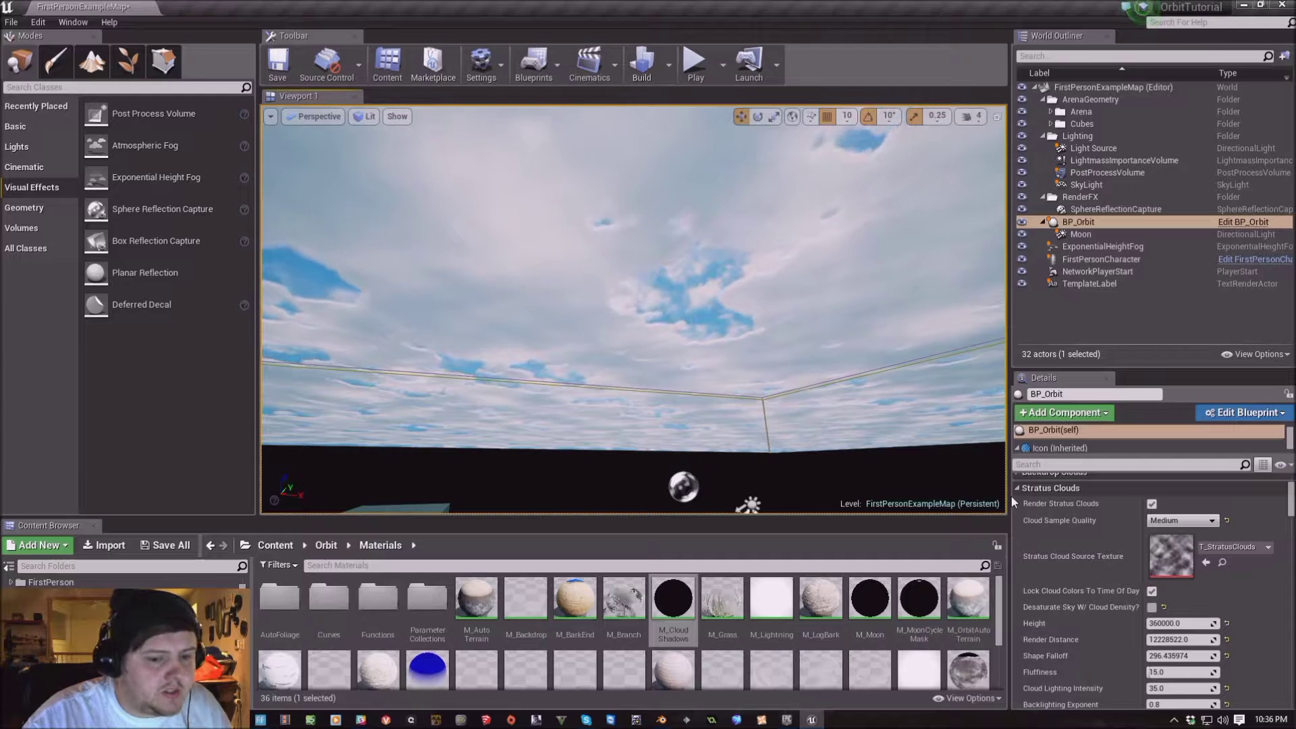
Widen the property name column further and try Desaturate Sky W/ Cloud Density on BP_Orbit
scroll(1098, 546, "down", 2)
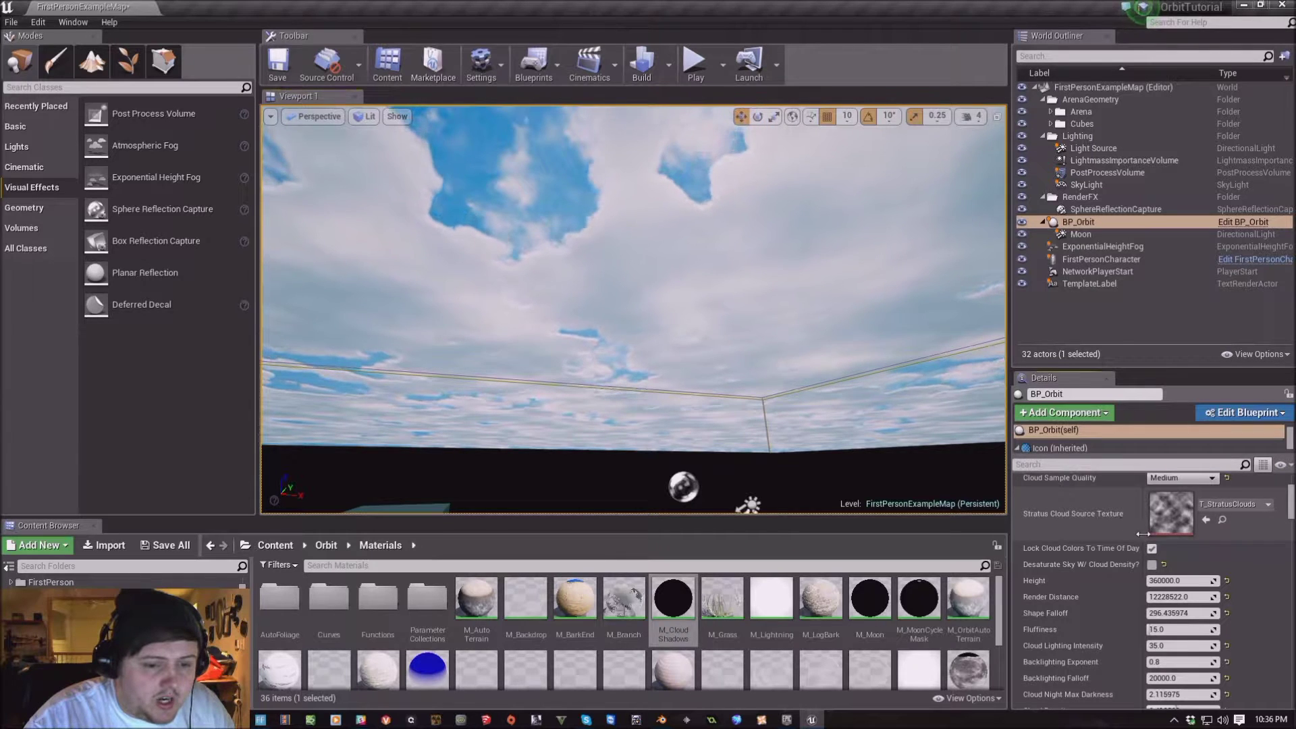
left_click_drag(1142, 534, 1157, 534)
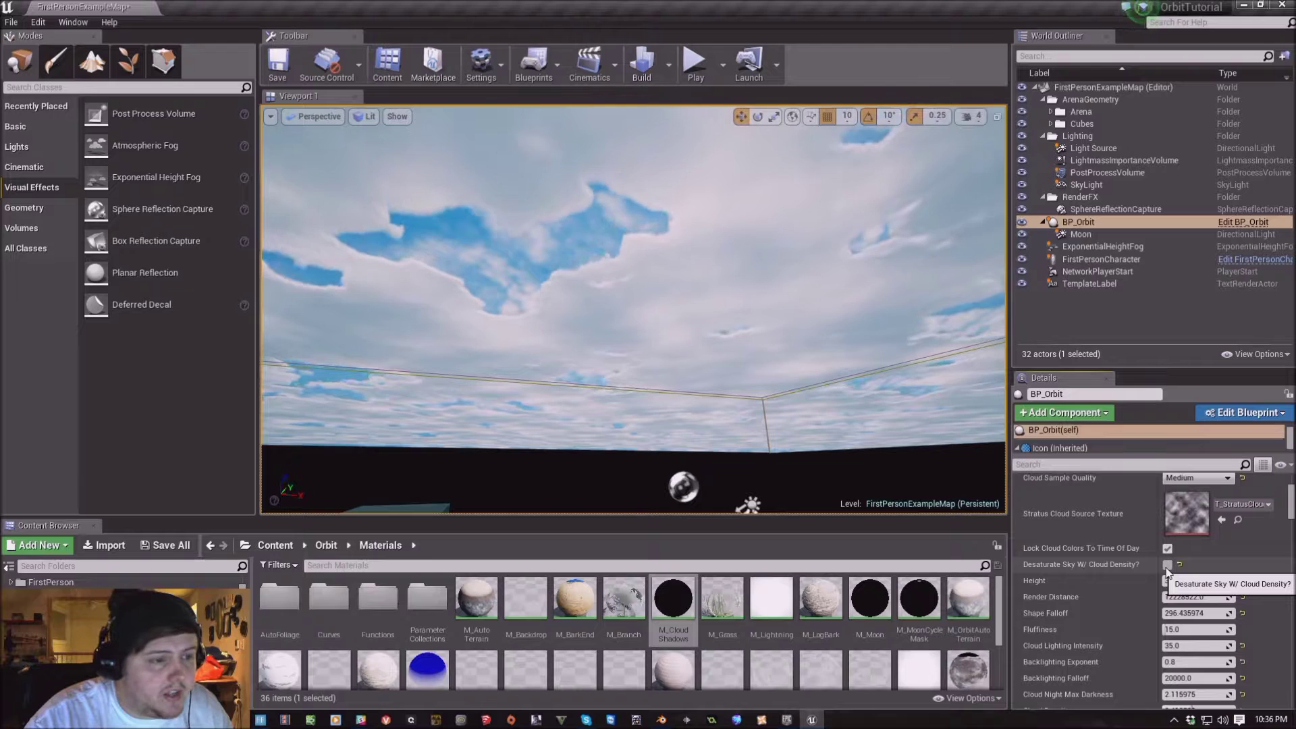
left_click(1167, 567)
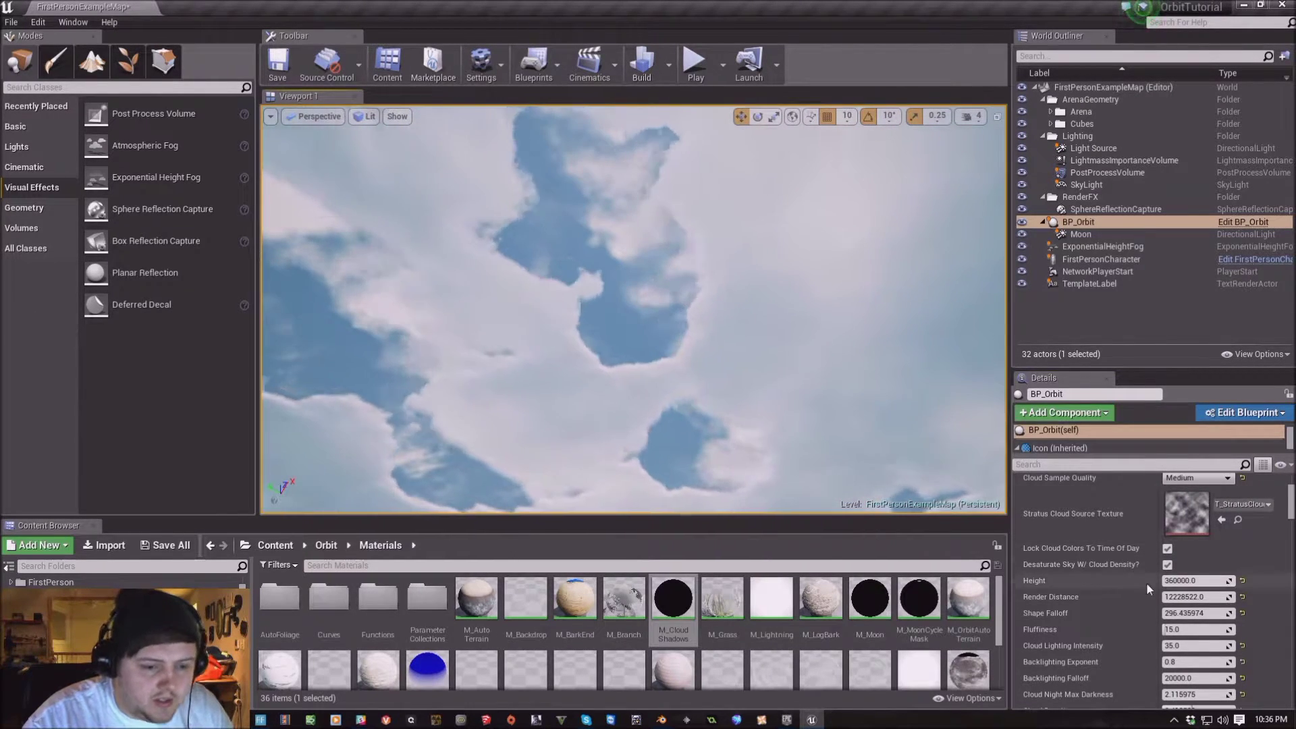
Try a Cloud Density of about 0.055, then set Cloud Density to about 0.29 and Fluffiness to about 122.3 on BP_Orbit
scroll(1124, 633, "down", 3)
mouse_move(1175, 645)
left_mouse_down()
mouse_move(1188, 646)
mouse_move(1161, 645)
left_mouse_up()
scroll(1128, 537, "up", 1)
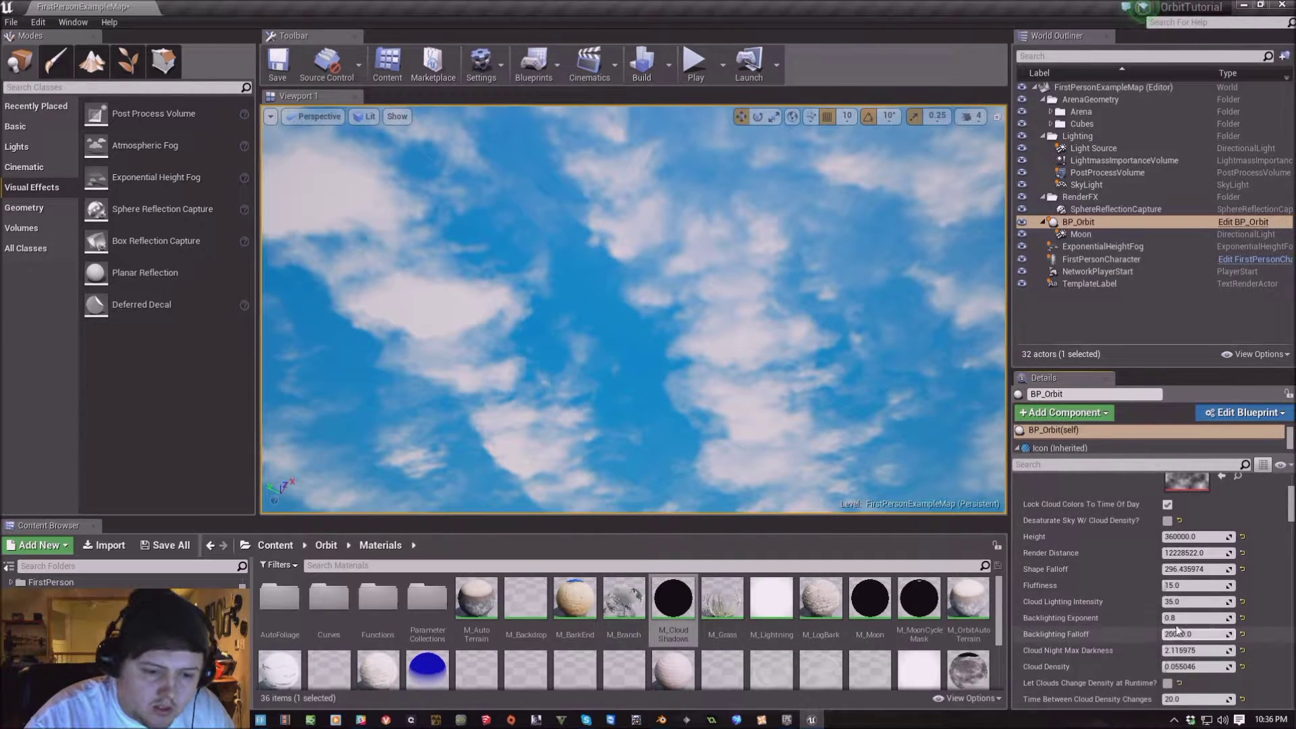
left_click_drag(1170, 666, 1184, 666)
right_click_drag(777, 236, 796, 351)
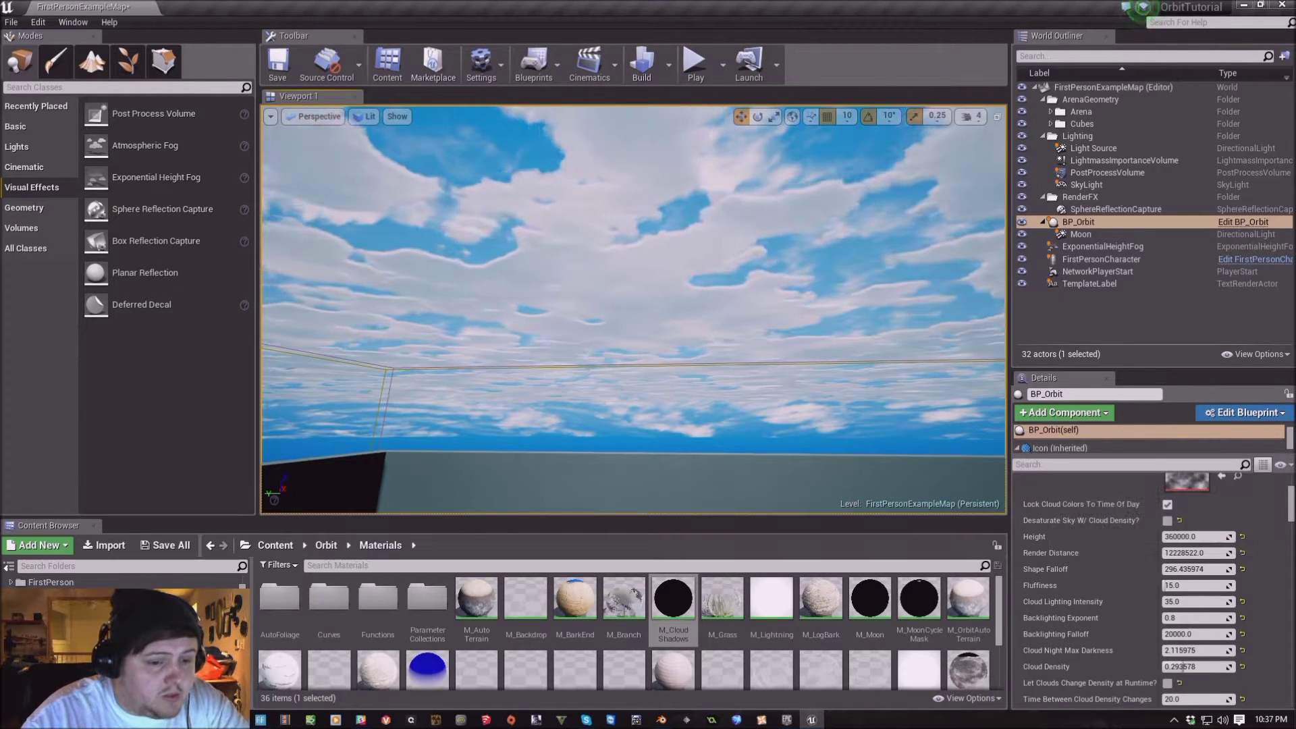
left_click(1097, 432)
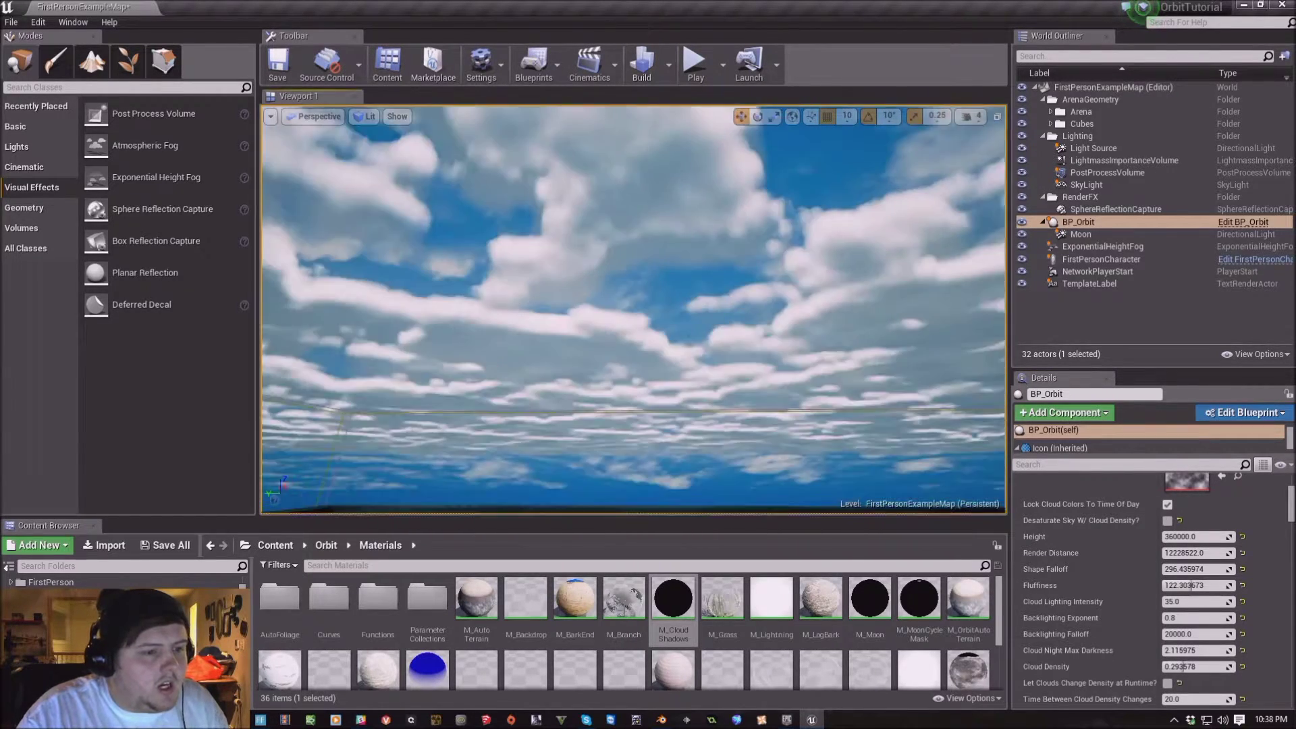
Set BP_Orbit's Wind North/South to 0 and return to the Stratus Clouds settings
scroll(1090, 594, "down", 10)
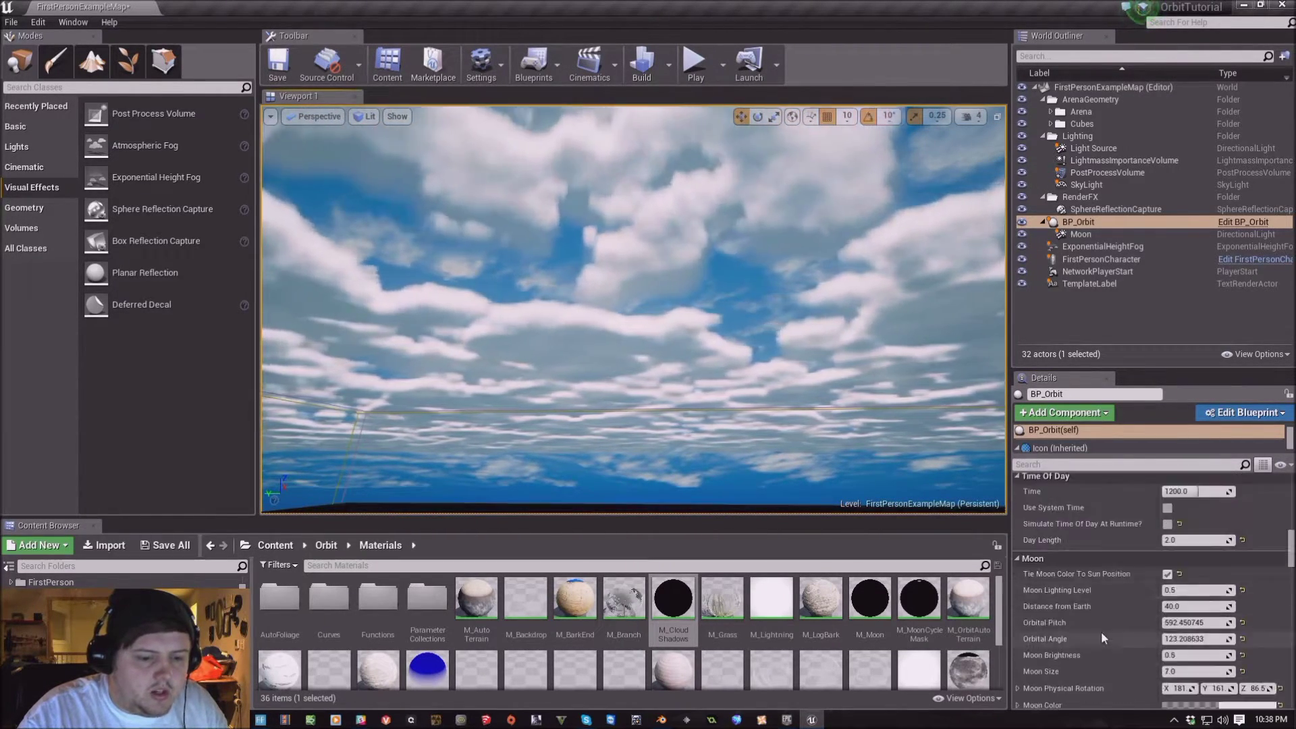
scroll(1096, 622, "up", 4)
left_click(1192, 538)
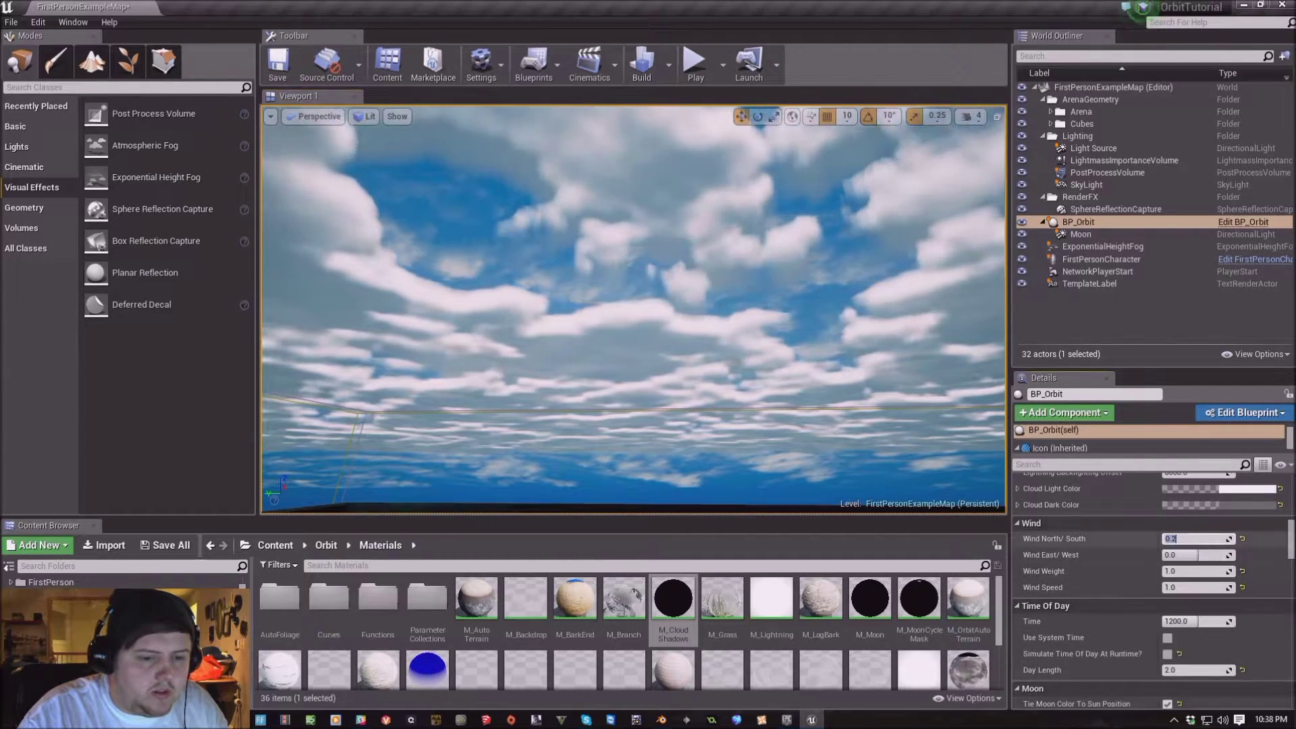
type("0")
key("Return")
scroll(1120, 582, "up", 8)
scroll(1120, 581, "up", 3)
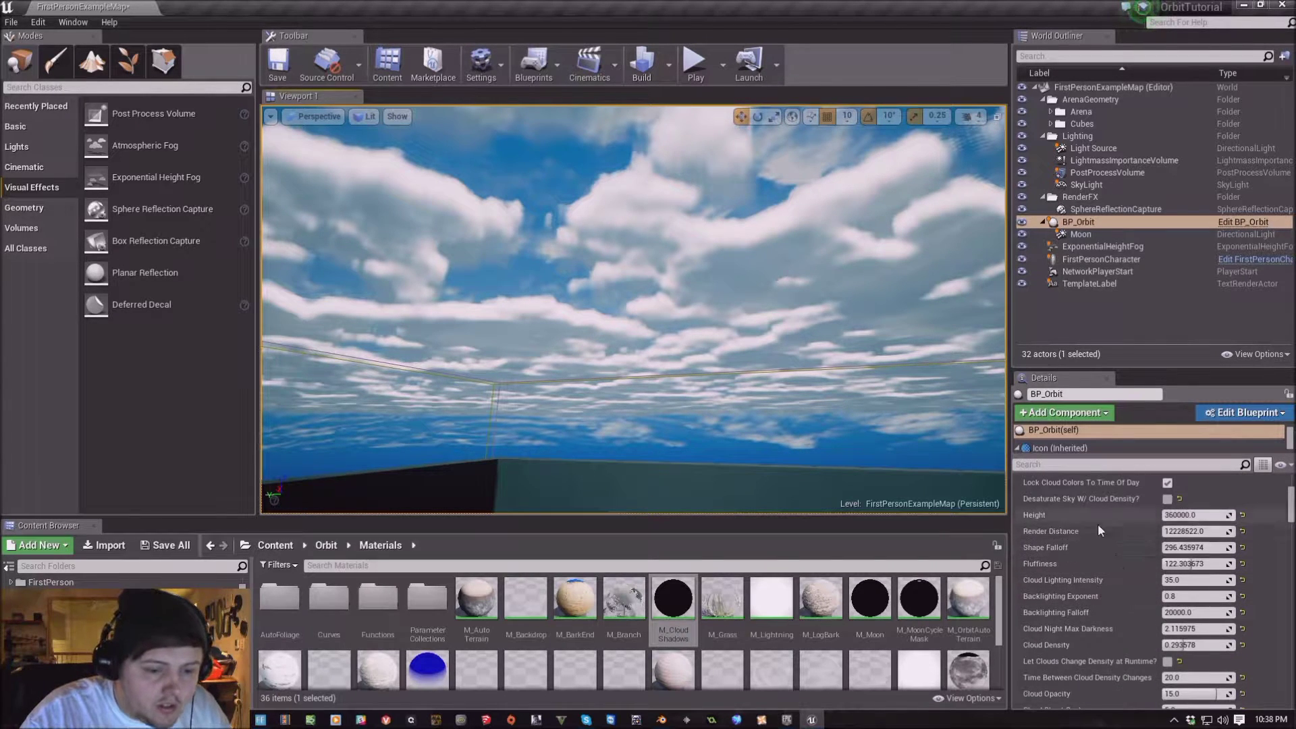
Try Shape Falloff values of about 305 and 281 on the stratus clouds, and undo the changes
right_click_drag(634, 311, 594, 284)
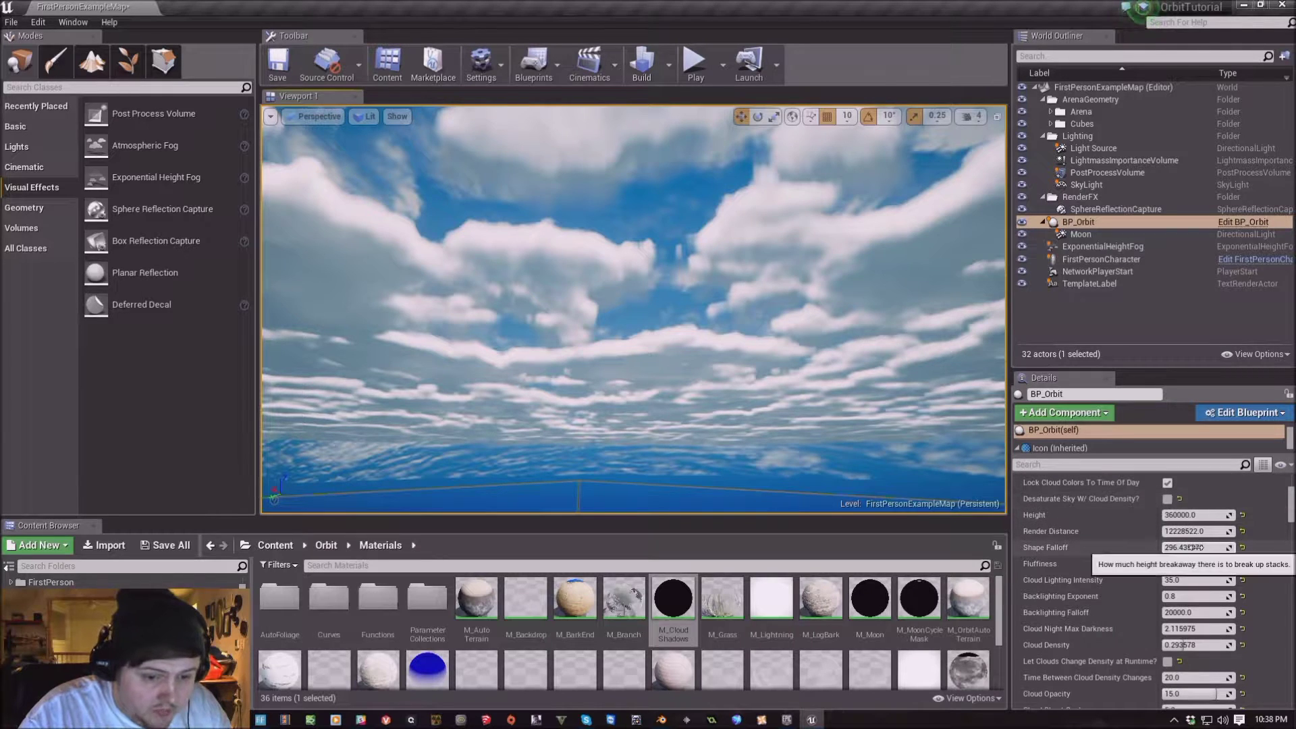
mouse_move(1193, 547)
left_mouse_down()
mouse_move(1168, 548)
mouse_move(1192, 547)
left_mouse_up()
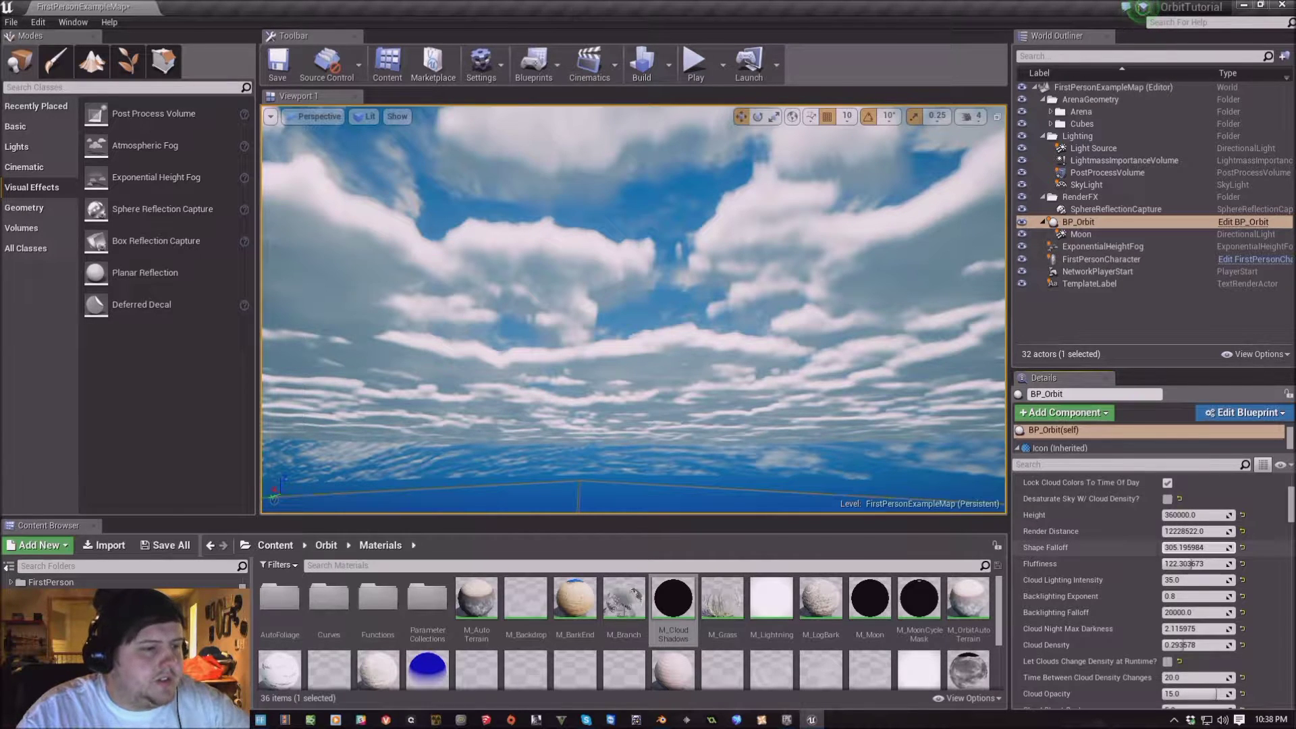
left_click_drag(1193, 548, 1188, 548)
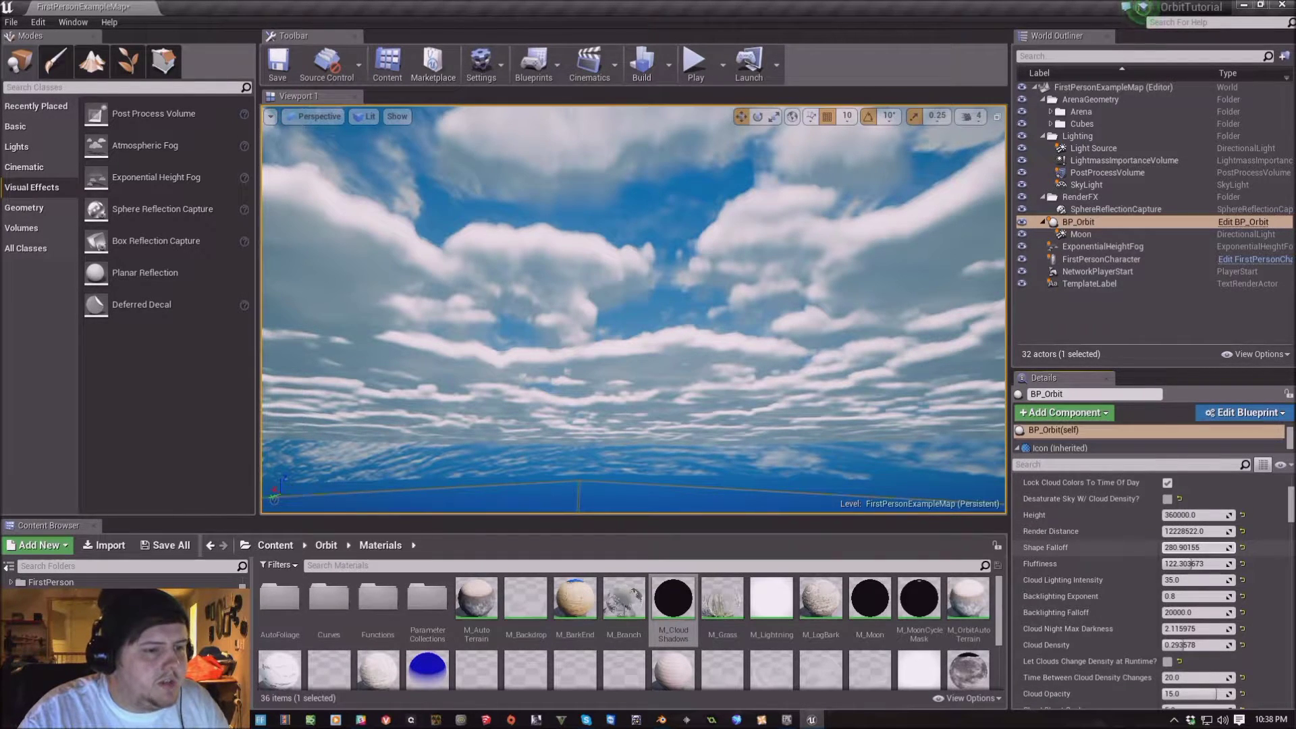
key("ctrl+z")
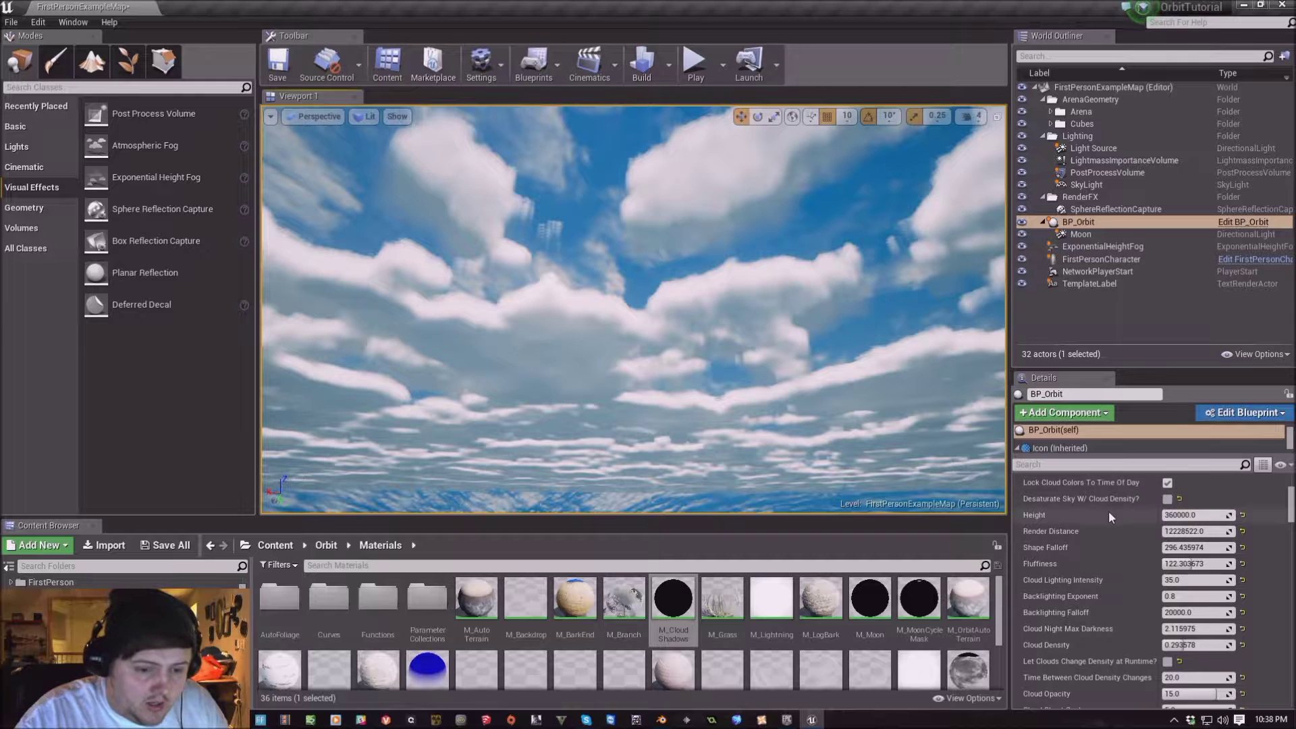
Try a Cloud Lighting Intensity of about 15.8 on the stratus clouds, and undo the change
scroll(1104, 576, "down", 1)
mouse_move(1178, 558)
left_mouse_down()
mouse_move(1235, 559)
mouse_move(1193, 556)
left_mouse_up()
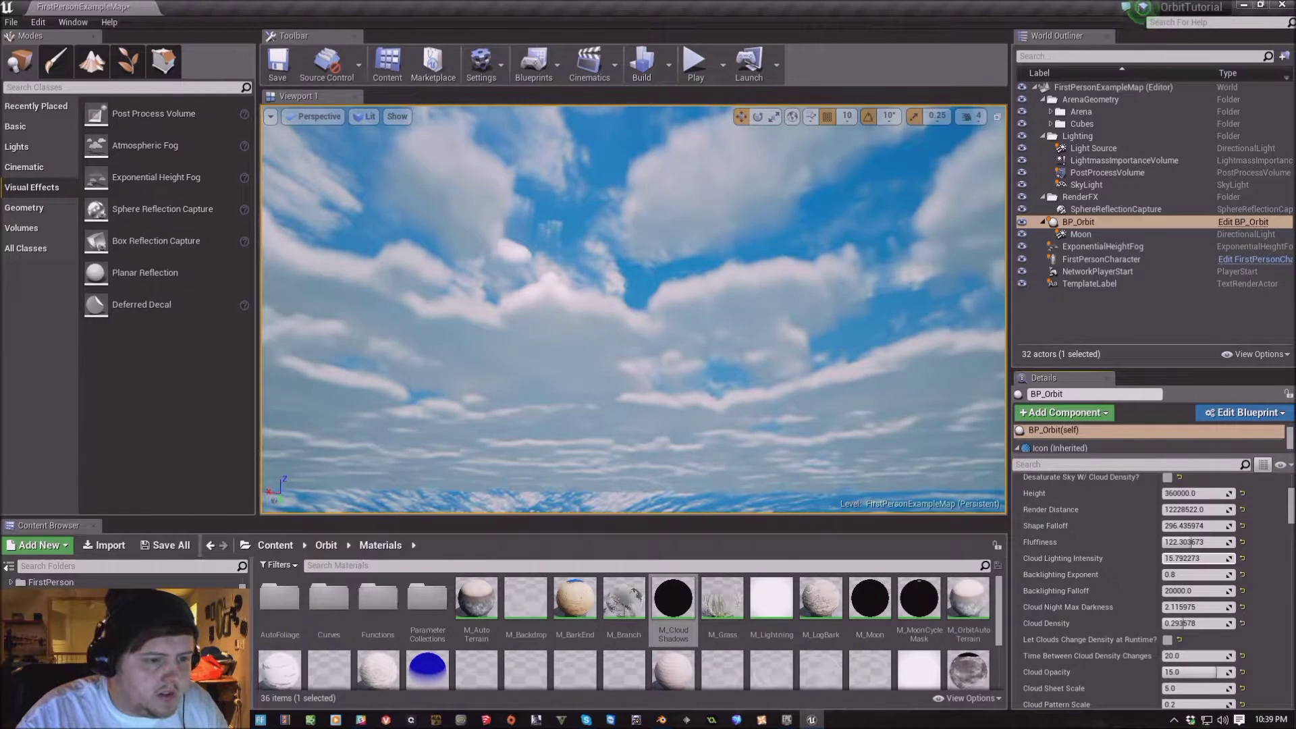
key("ctrl+z")
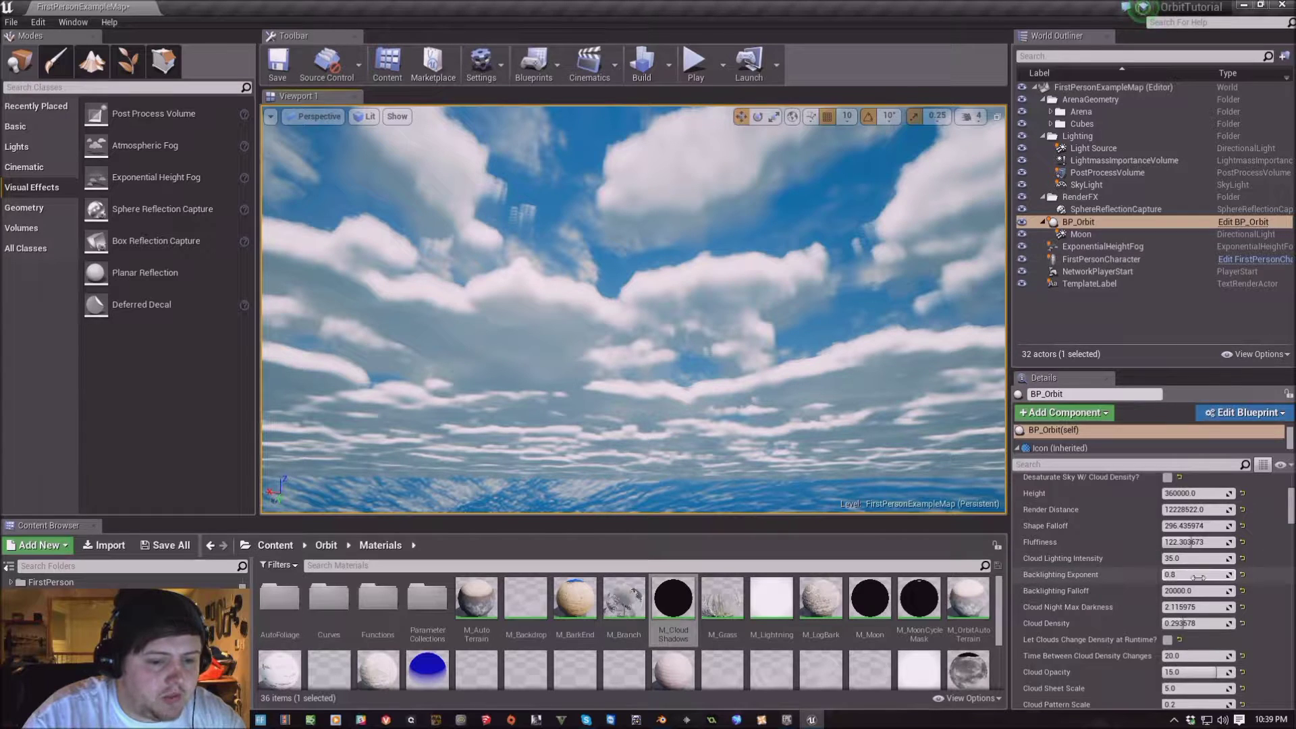
Try Backlighting Exponent values of about 0.61 and 0.92 on the stratus clouds, and return it to 0.8
mouse_move(1192, 574)
left_mouse_down()
mouse_move(1142, 574)
mouse_move(1159, 575)
left_mouse_up()
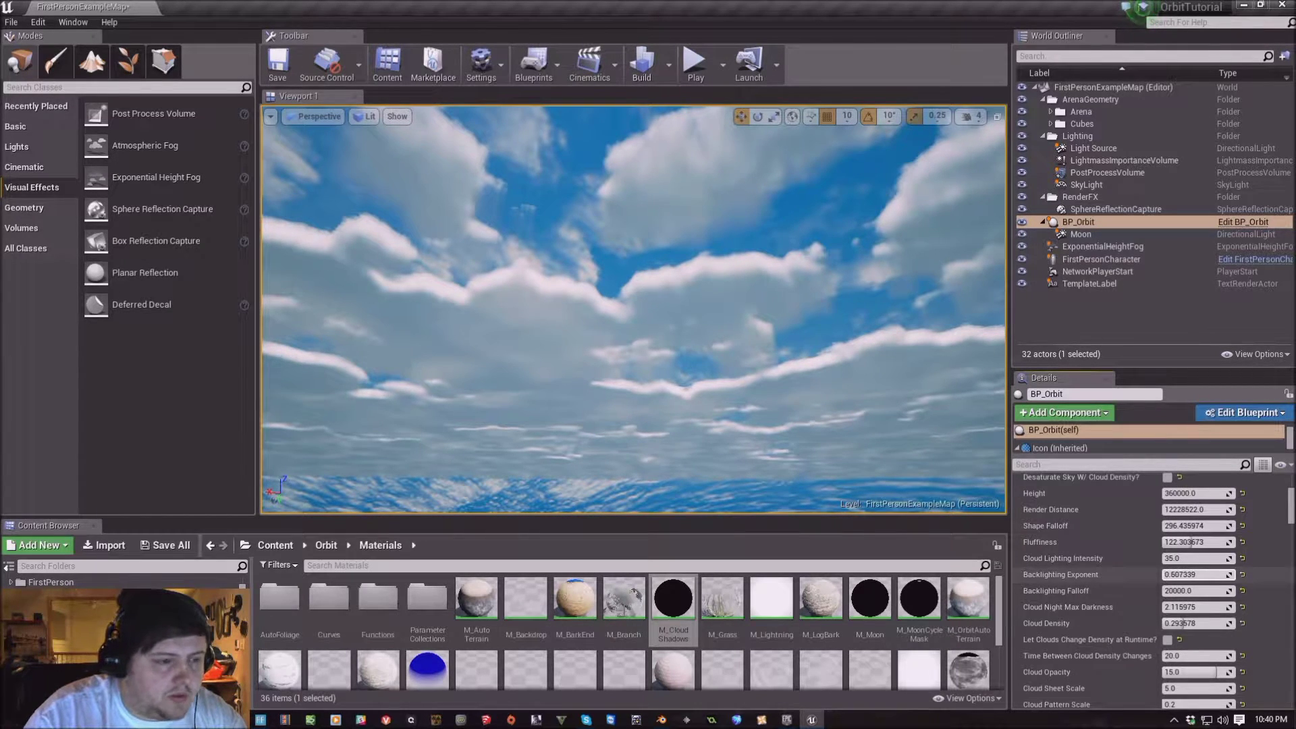
left_click_drag(1195, 574, 1223, 575)
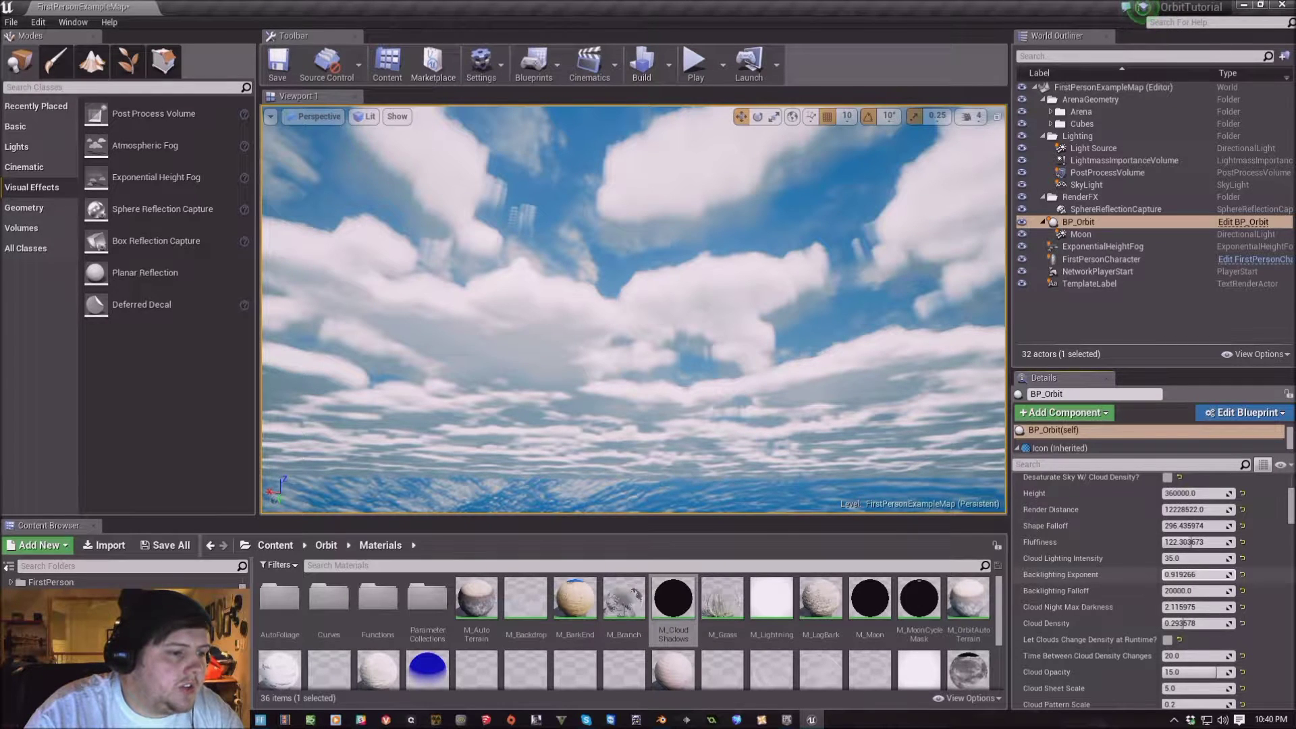
mouse_move(1223, 574)
left_mouse_down()
mouse_move(1245, 575)
mouse_move(1198, 574)
left_mouse_up()
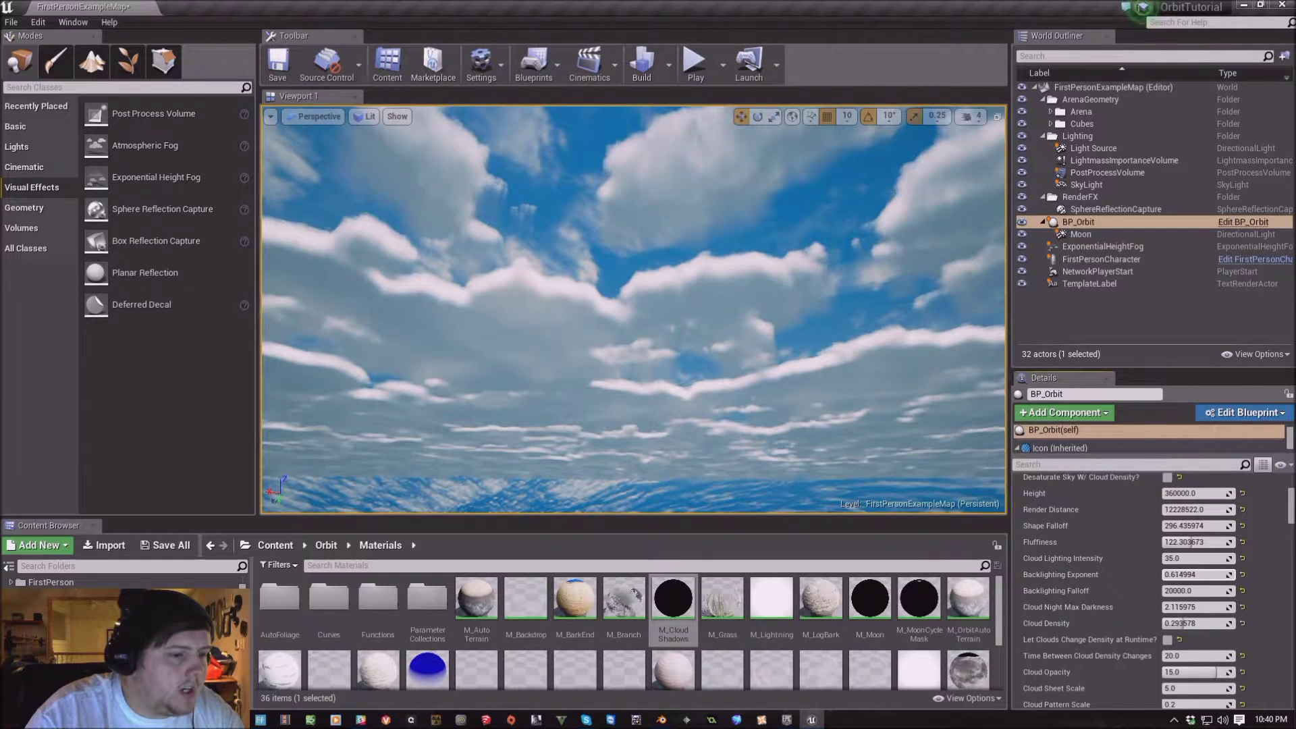
left_click(1197, 574)
type("0.8")
key("Return")
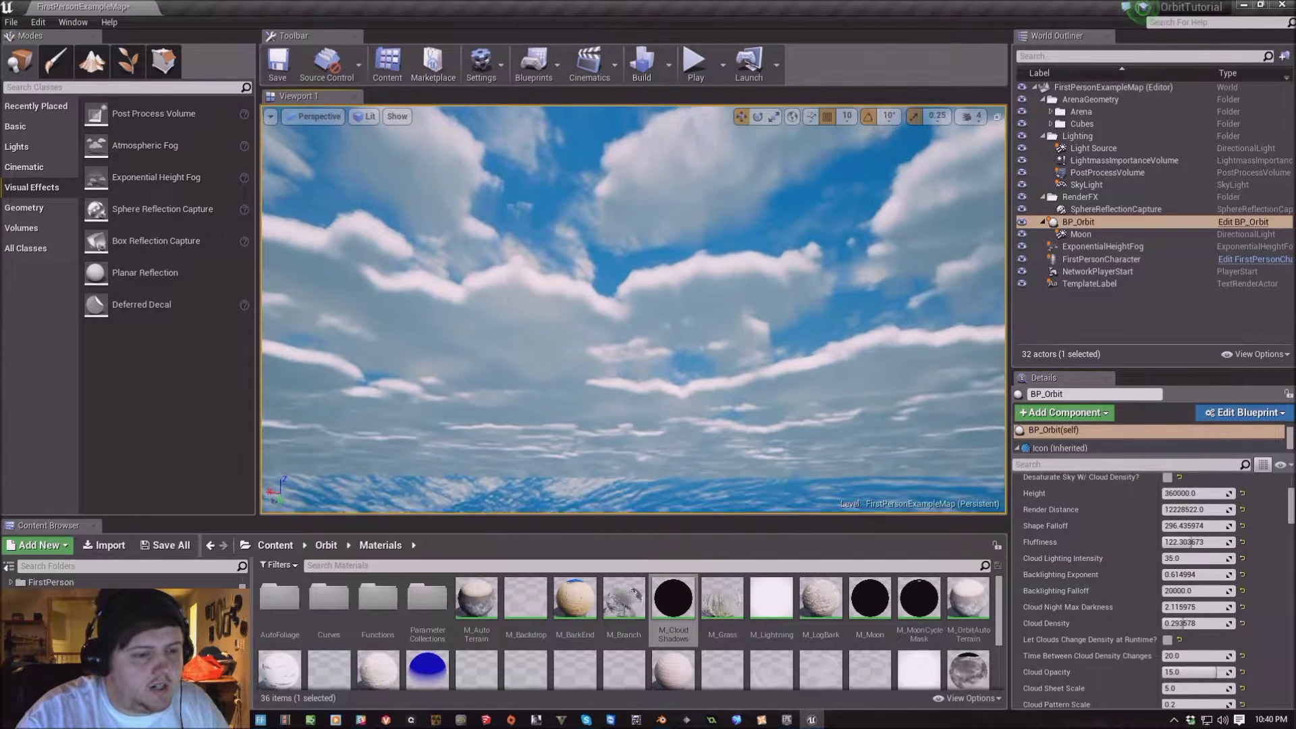
key("ctrl+z")
right_click_drag(635, 310, 642, 351)
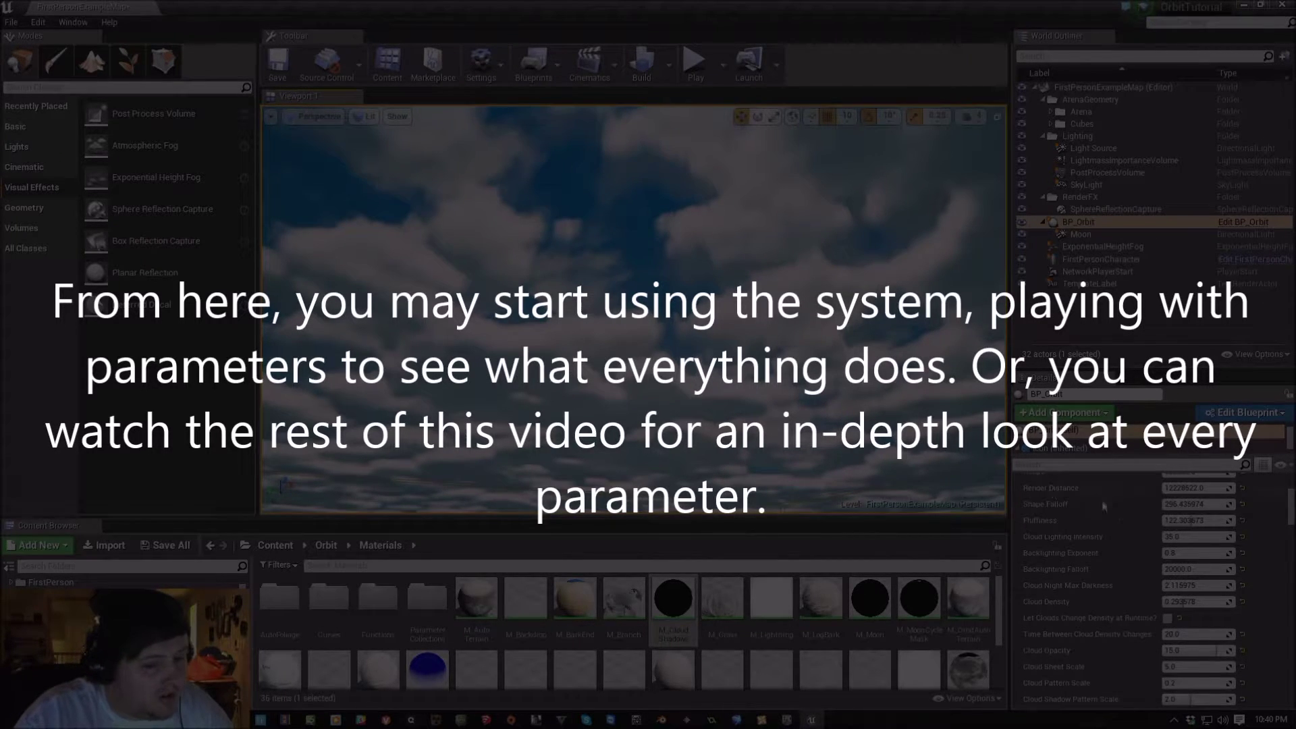
Set BP_Orbit's Wind North/South to 0.2
scroll(1108, 571, "down", 6)
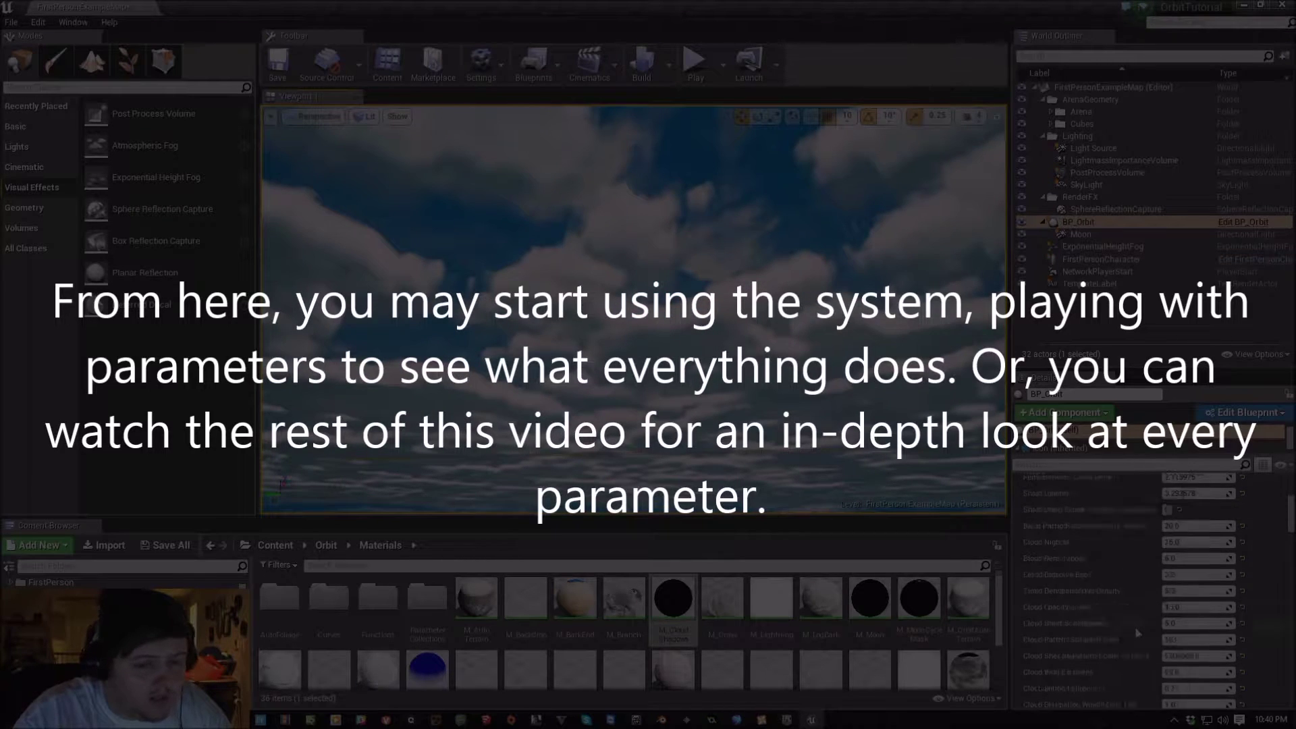
scroll(1103, 564, "down", 5)
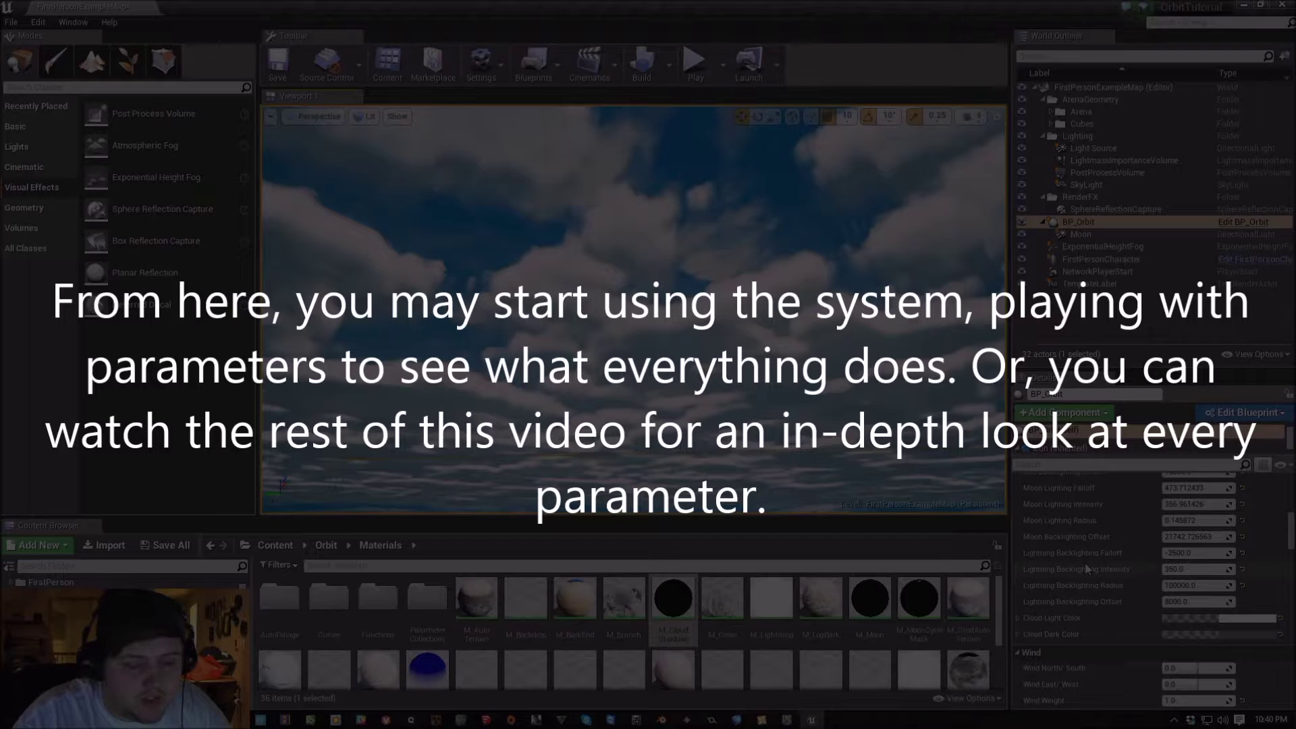
scroll(1087, 548, "down", 2)
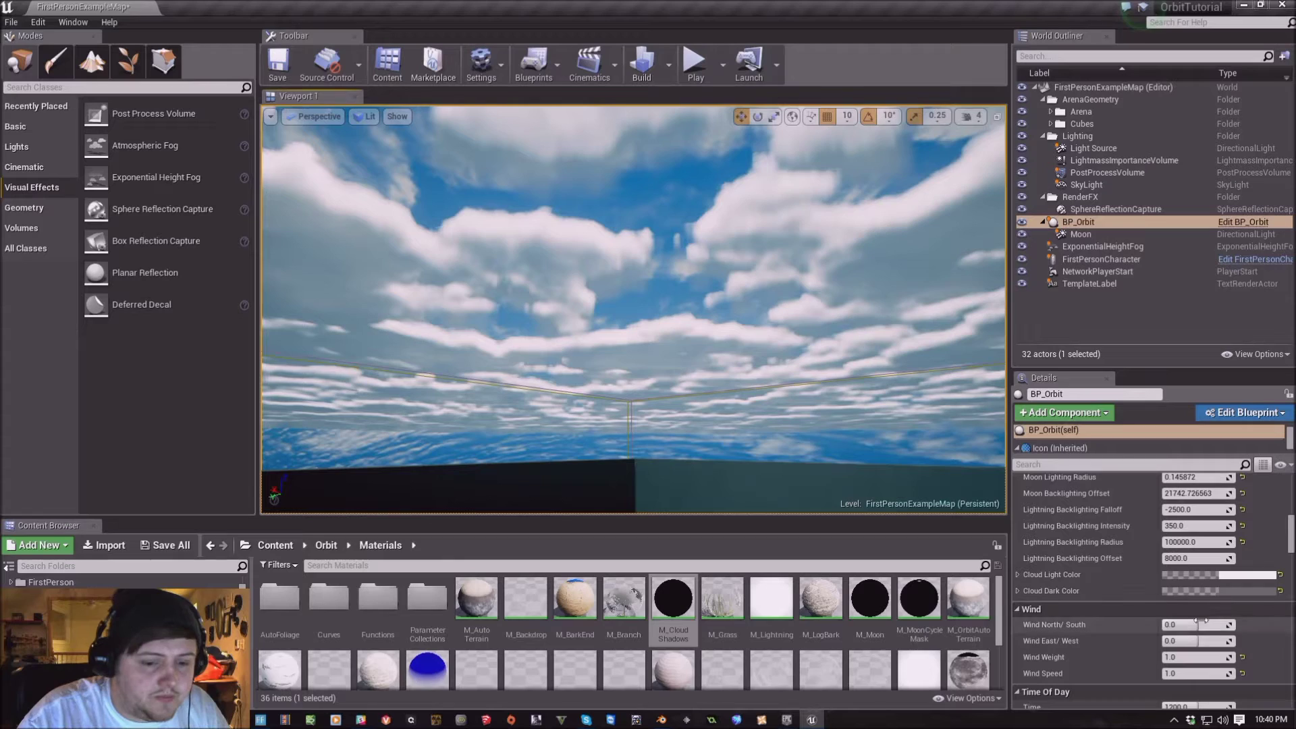
left_click(1194, 622)
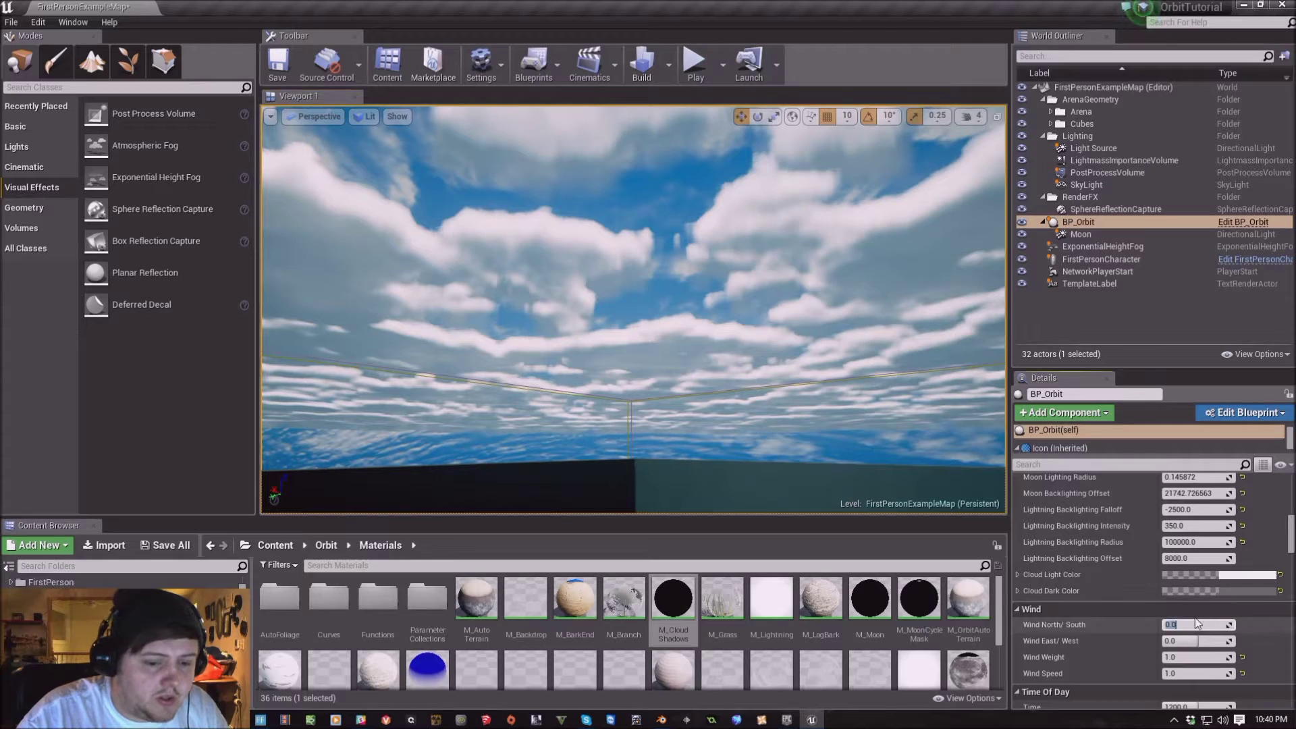
type("0.2")
key("Return")
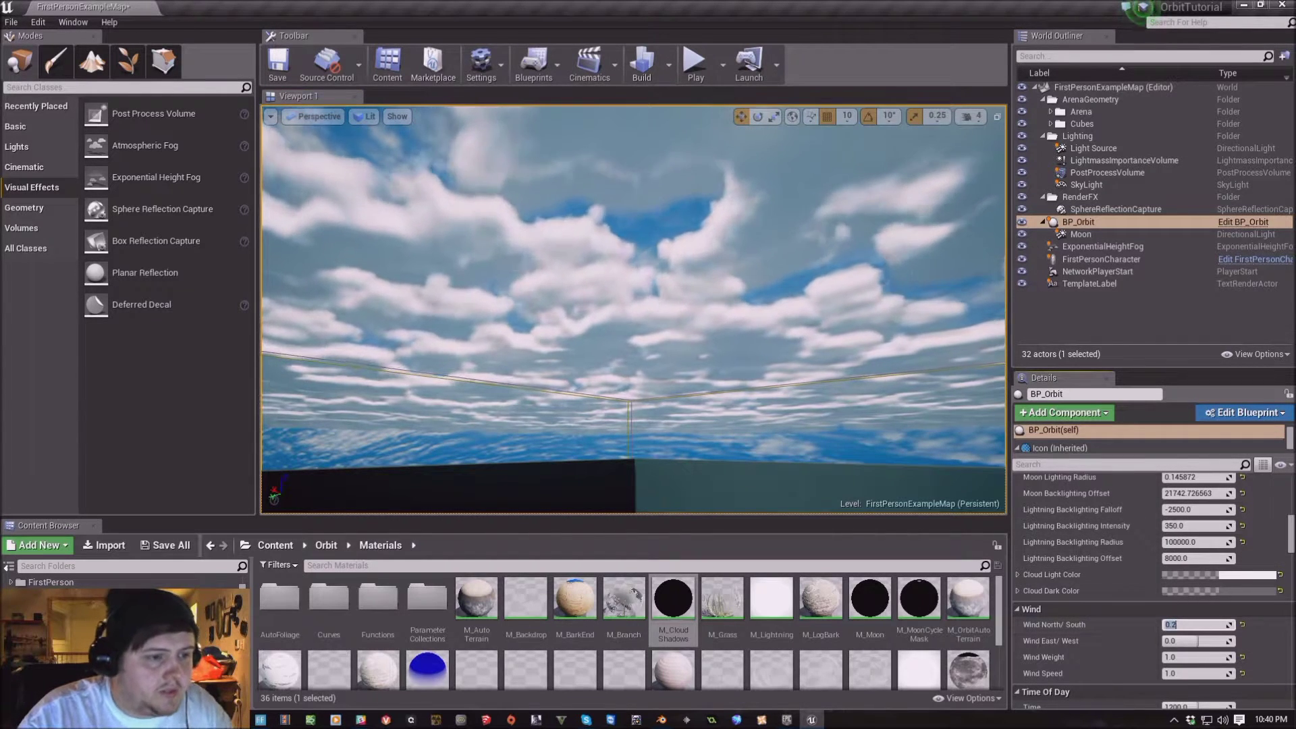
scroll(1122, 651, "up", 1)
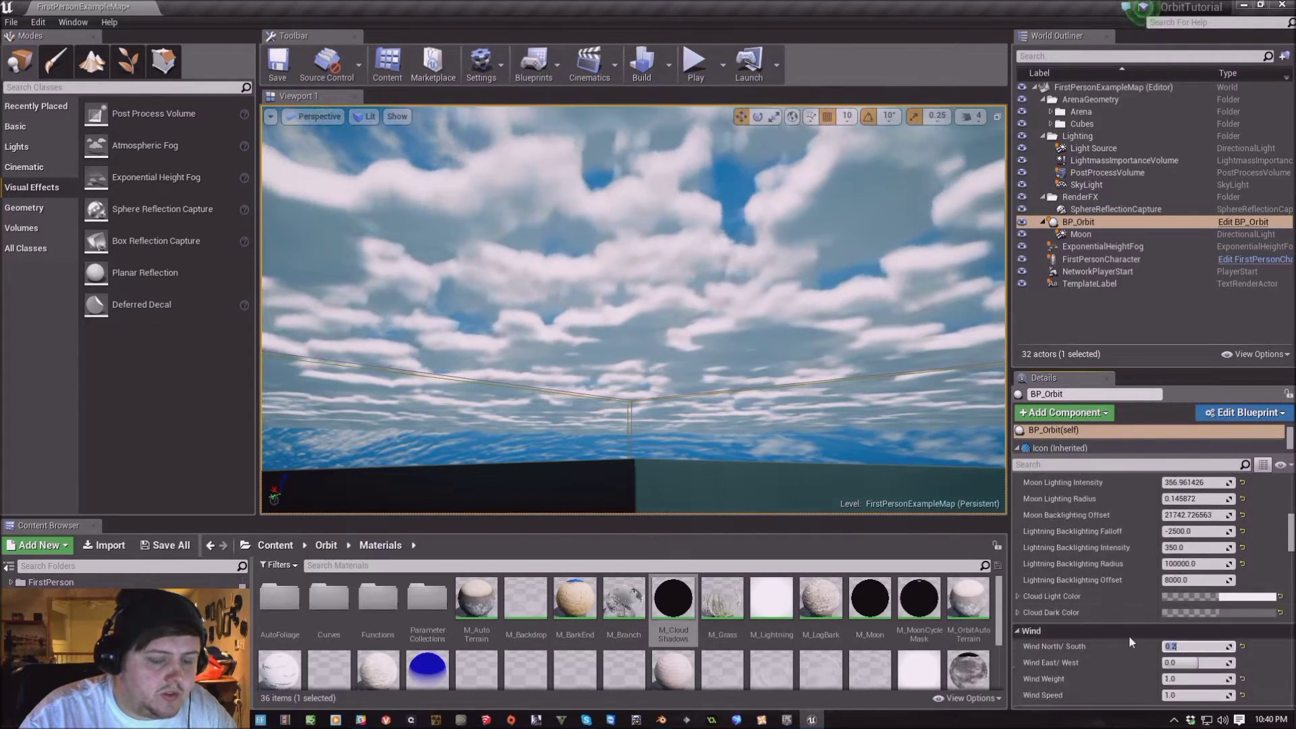
Load the Automated weather pattern on BP_Orbit
scroll(1072, 633, "up", 4)
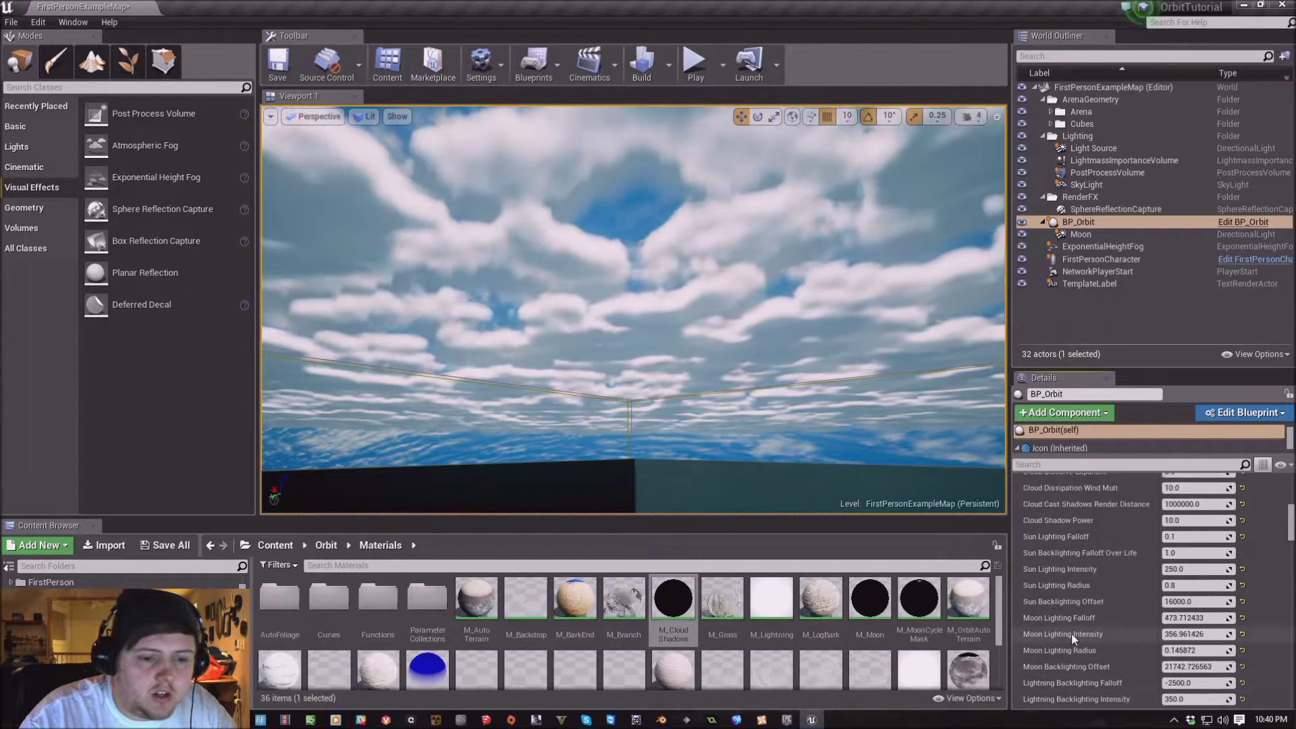
scroll(1072, 633, "down", 2)
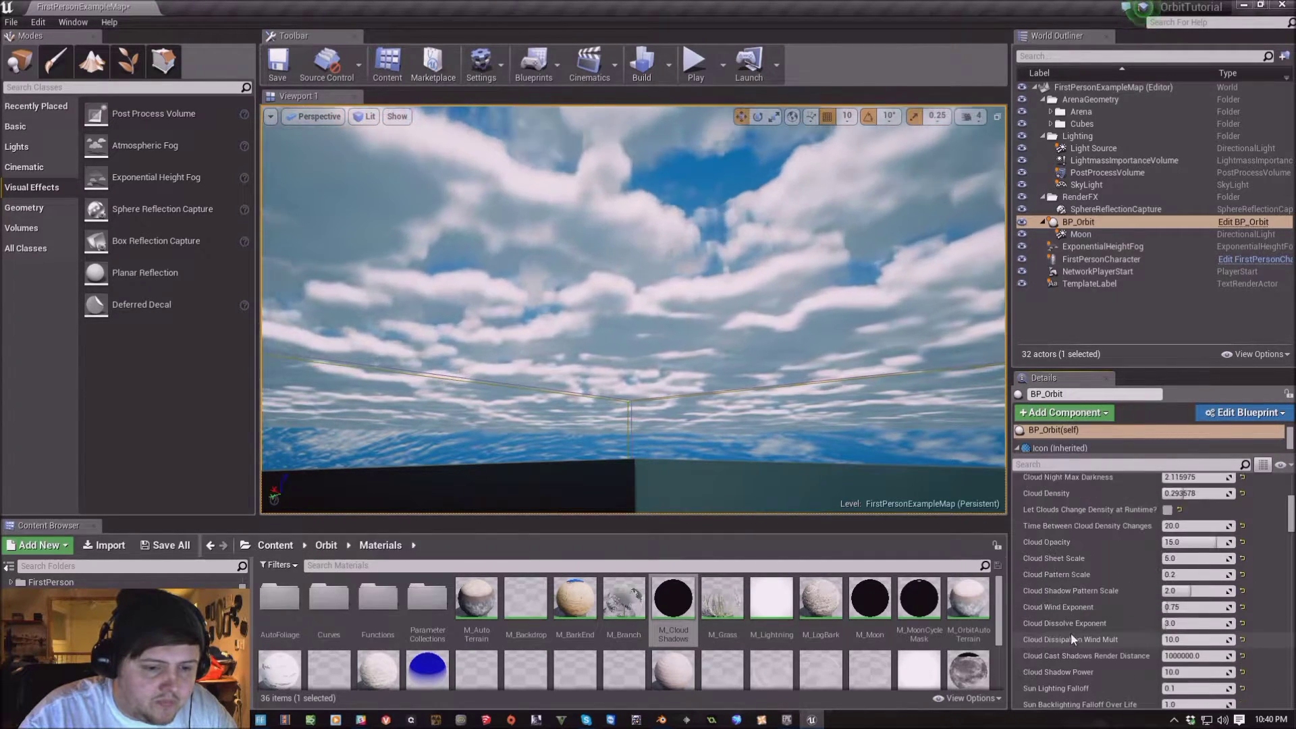
scroll(1078, 631, "down", 5)
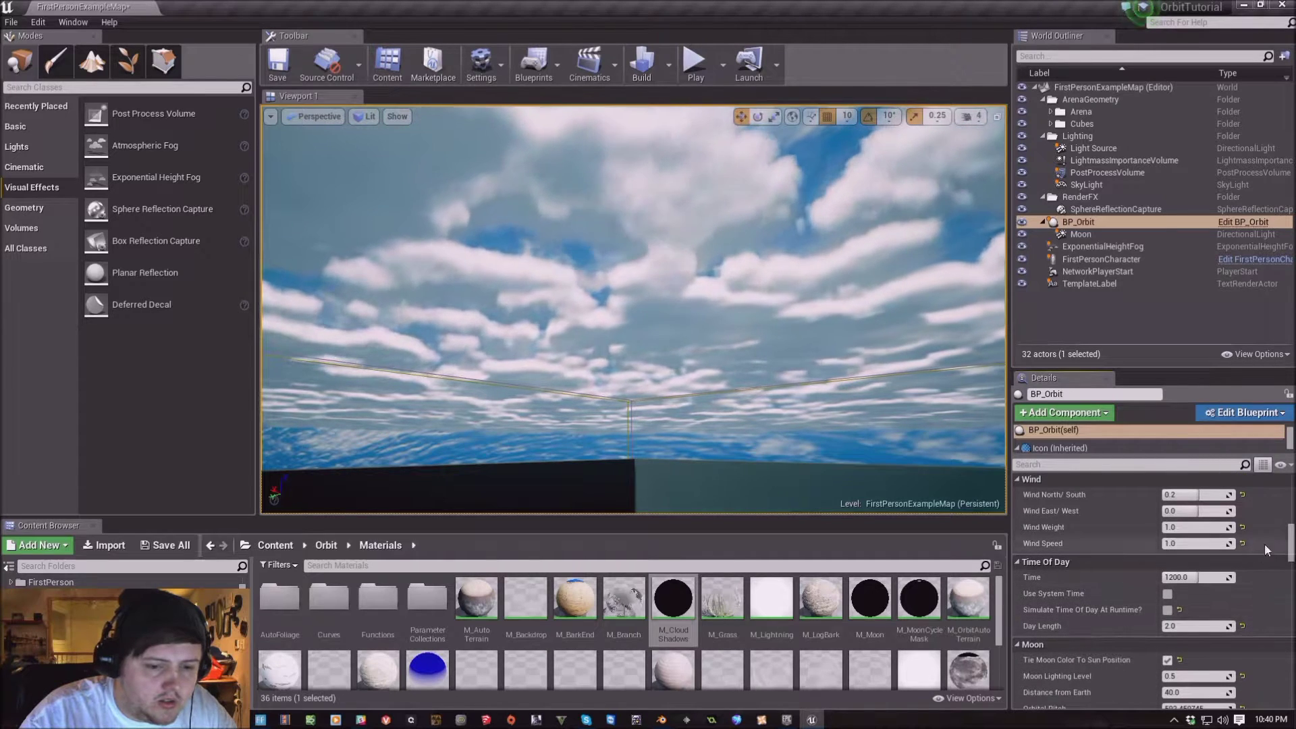
left_click_drag(1290, 538, 1286, 654)
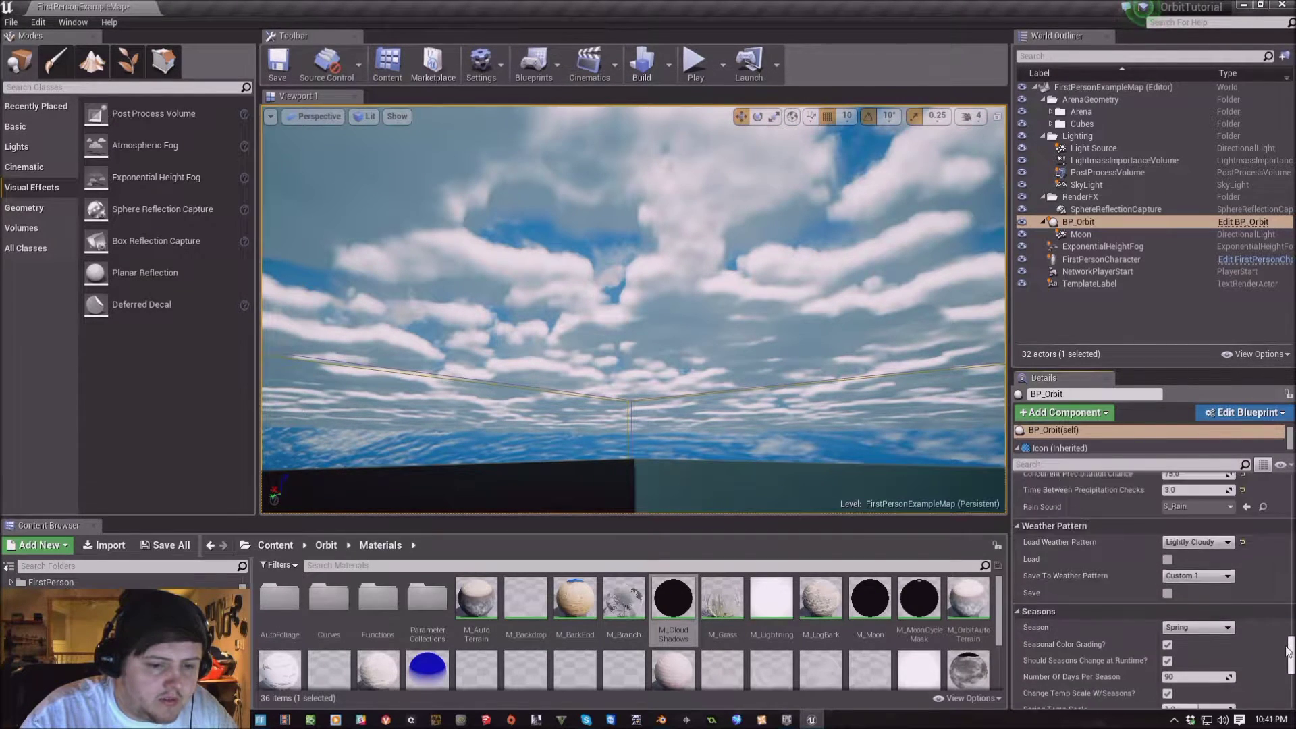
left_click(1214, 541)
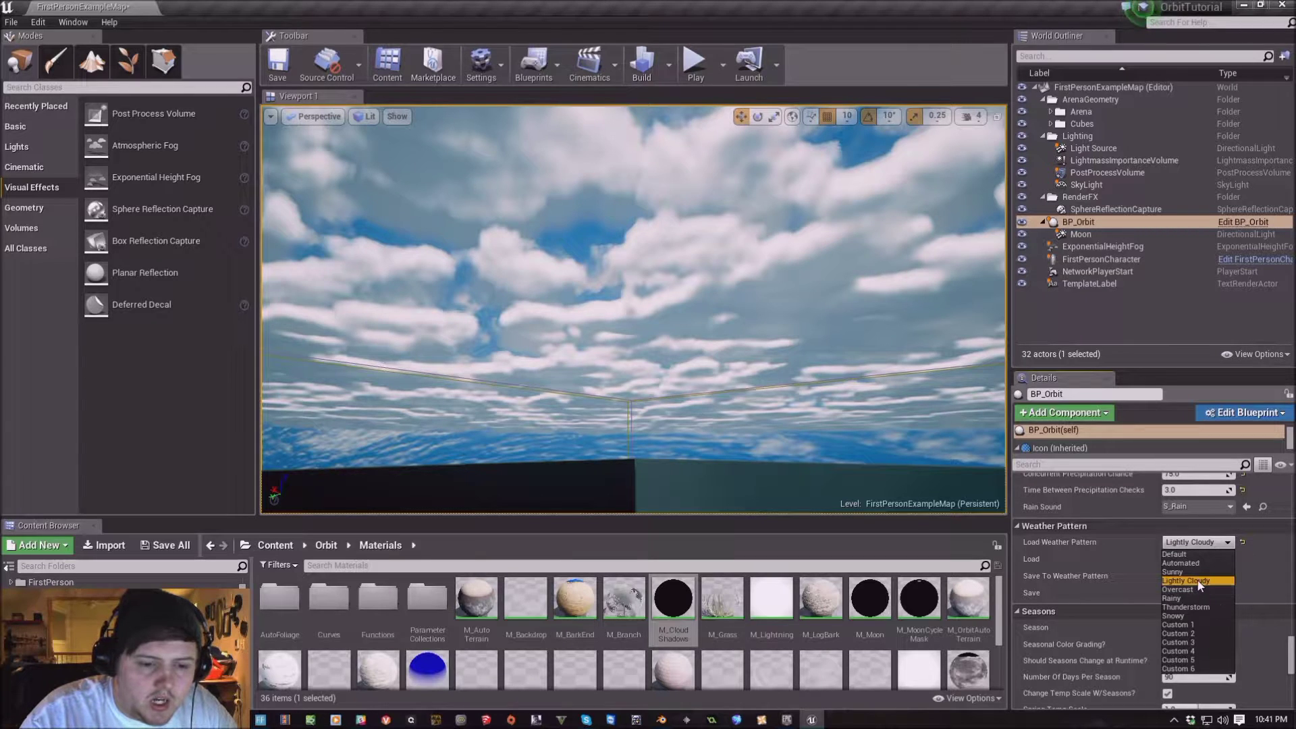
left_click(1191, 563)
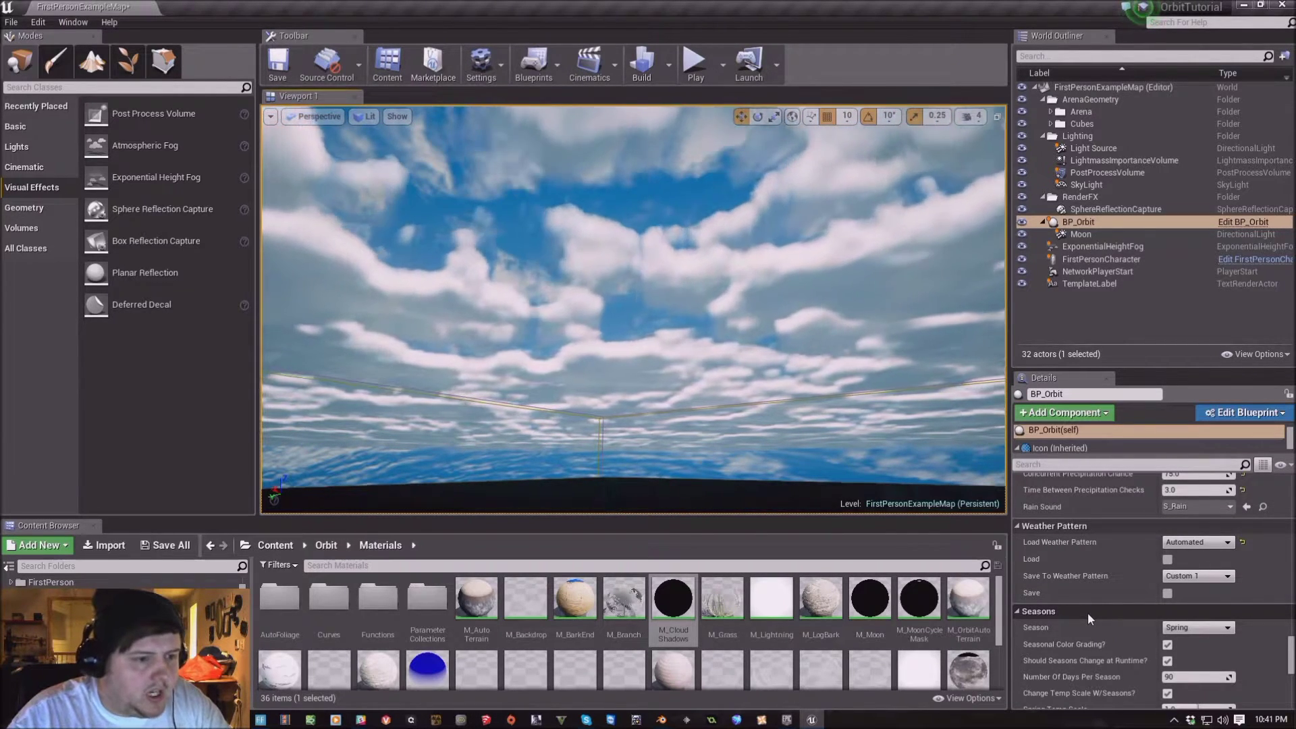
scroll(1096, 583, "up", 3)
scroll(1095, 584, "up", 3)
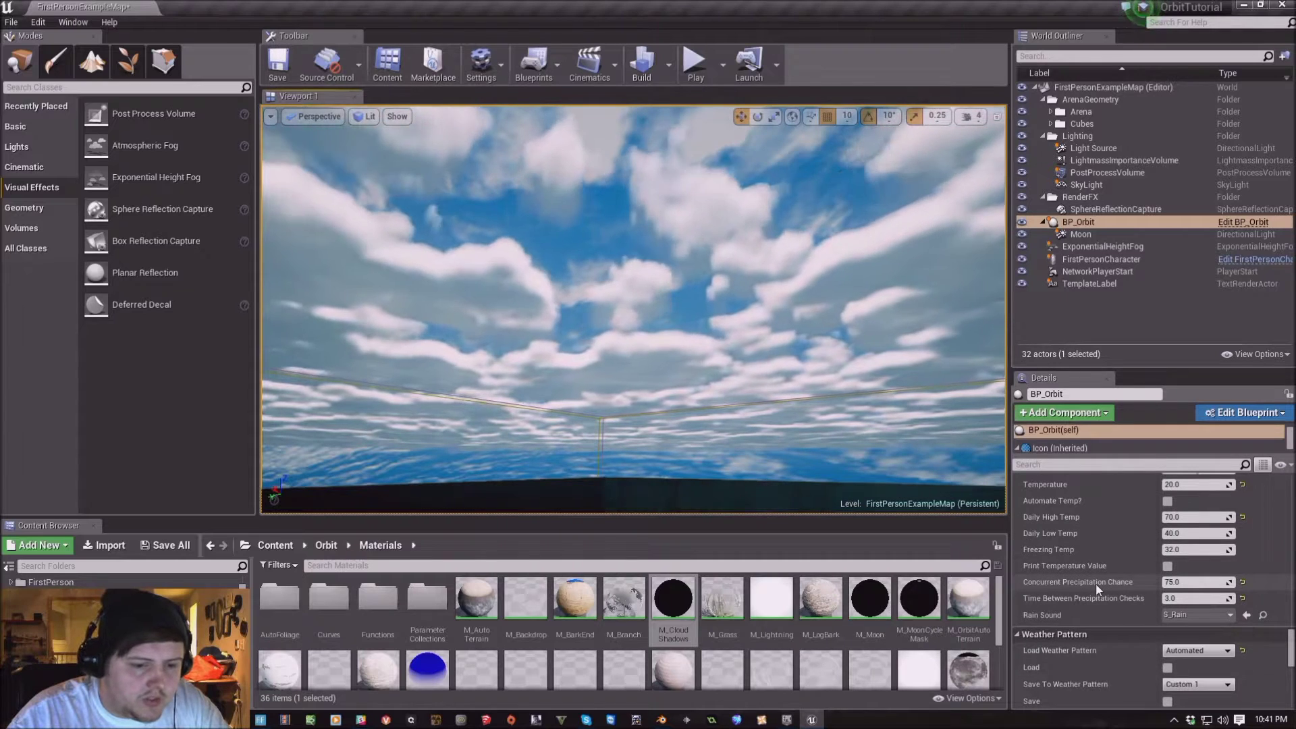
scroll(1080, 585, "down", 3)
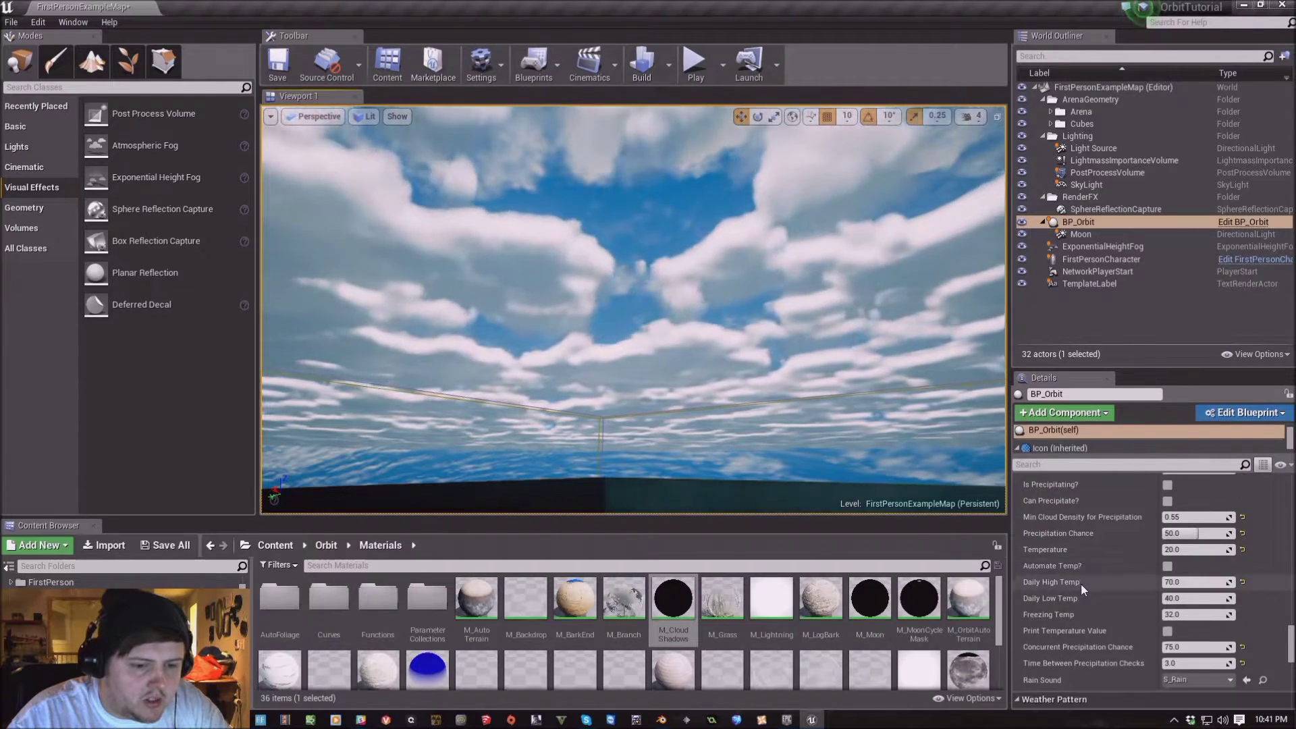
scroll(1088, 625, "down", 1)
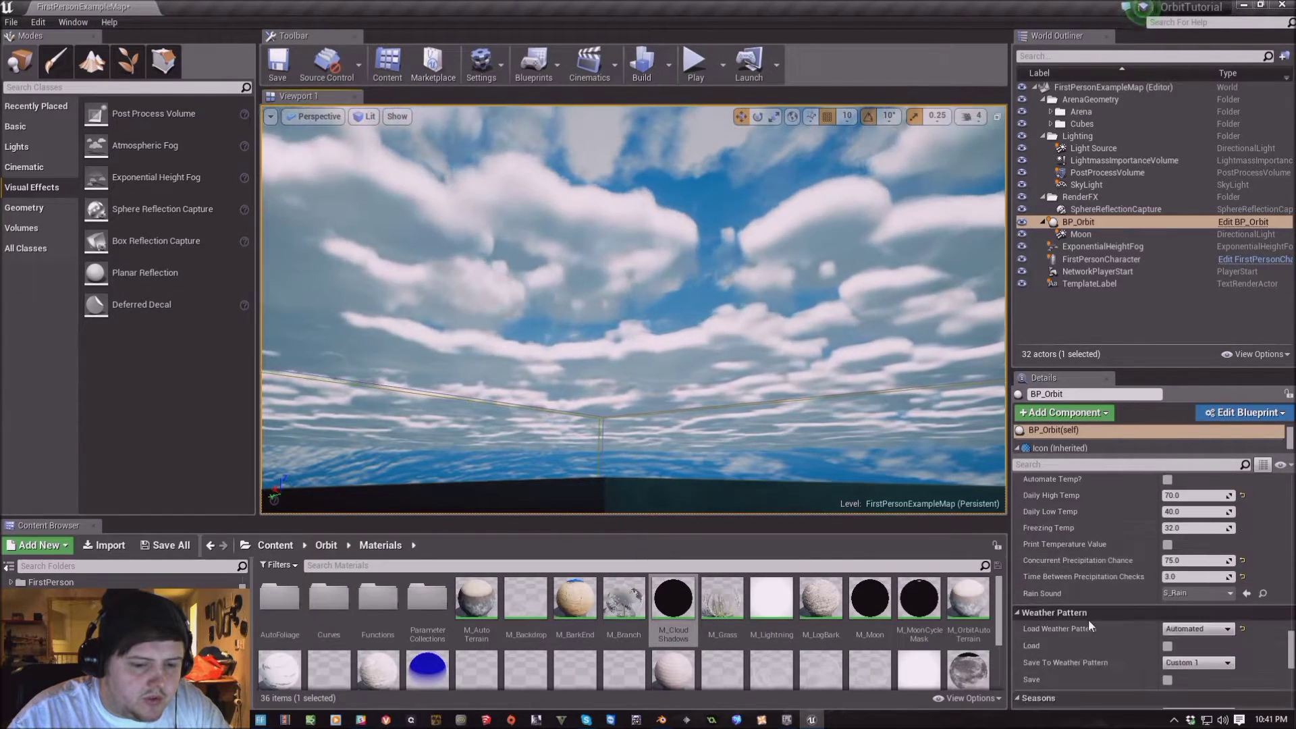
Set BP_Orbit's Day Length to 0.5 in its time of day settings
scroll(1137, 573, "up", 5)
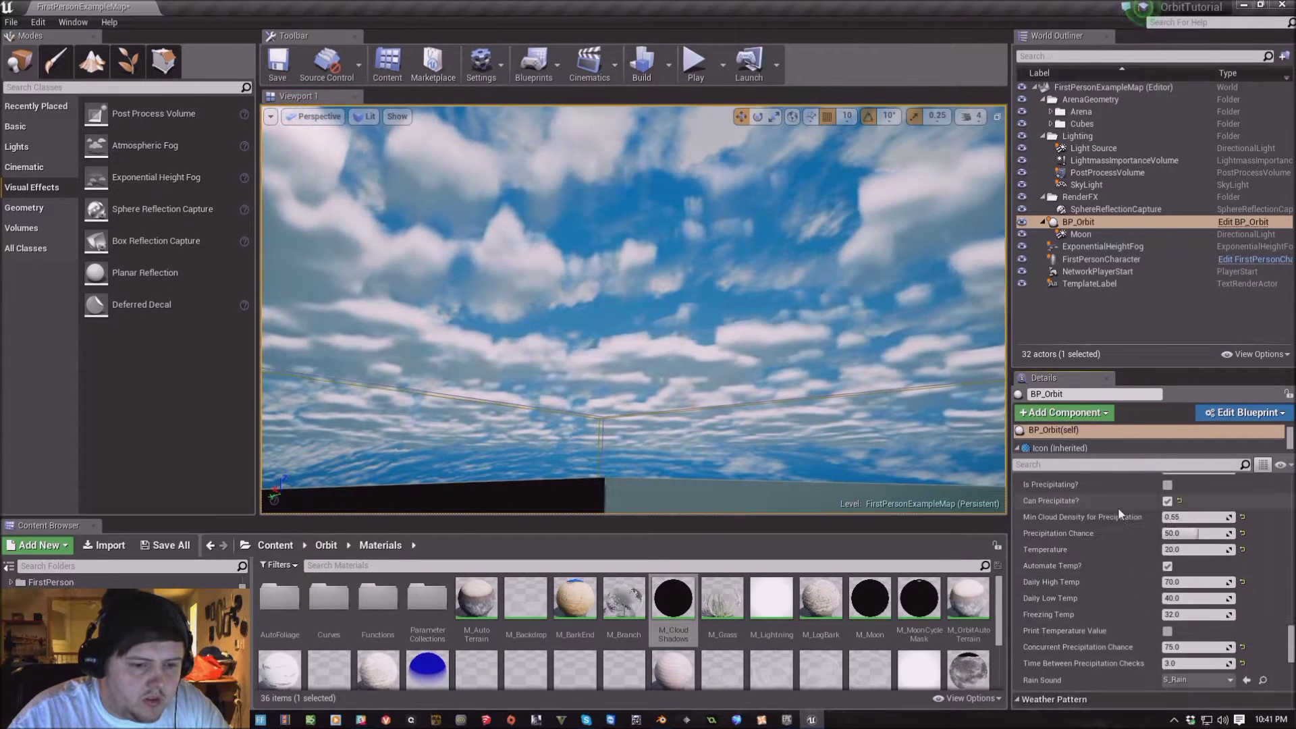
scroll(1137, 574, "up", 5)
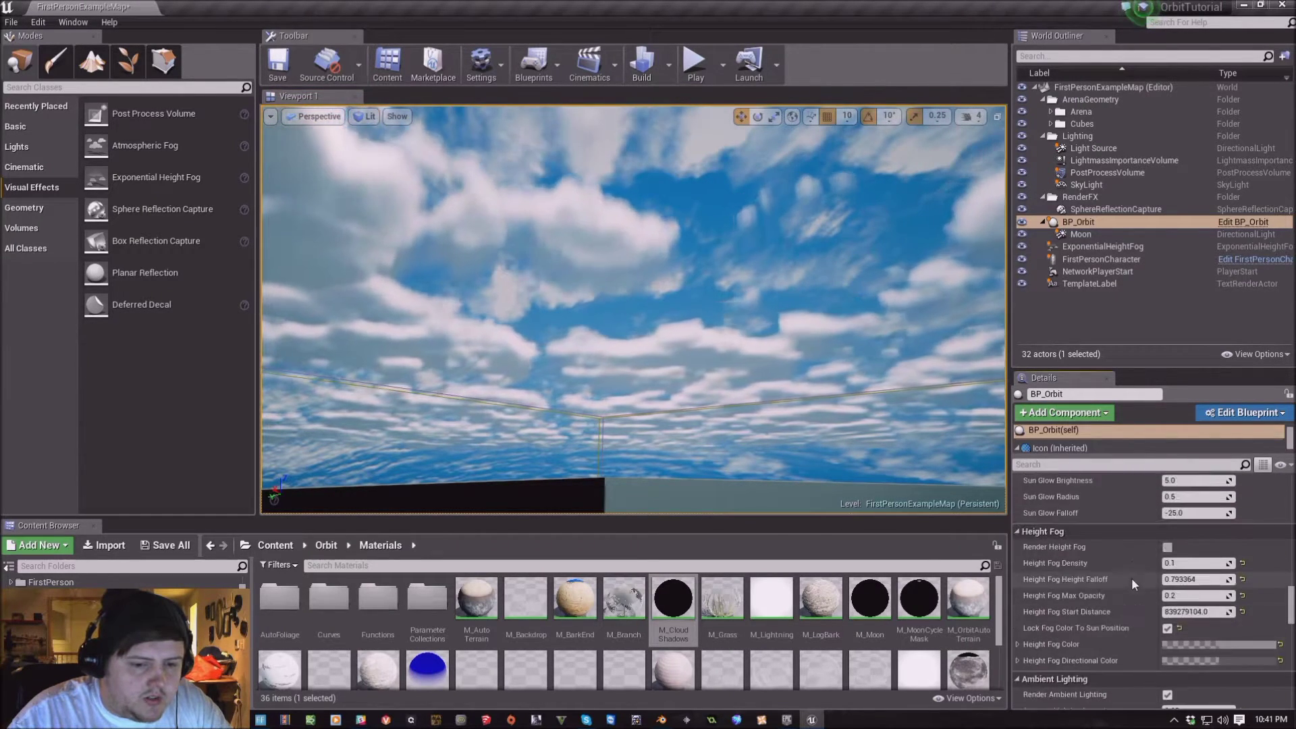
scroll(1110, 584, "down", 5)
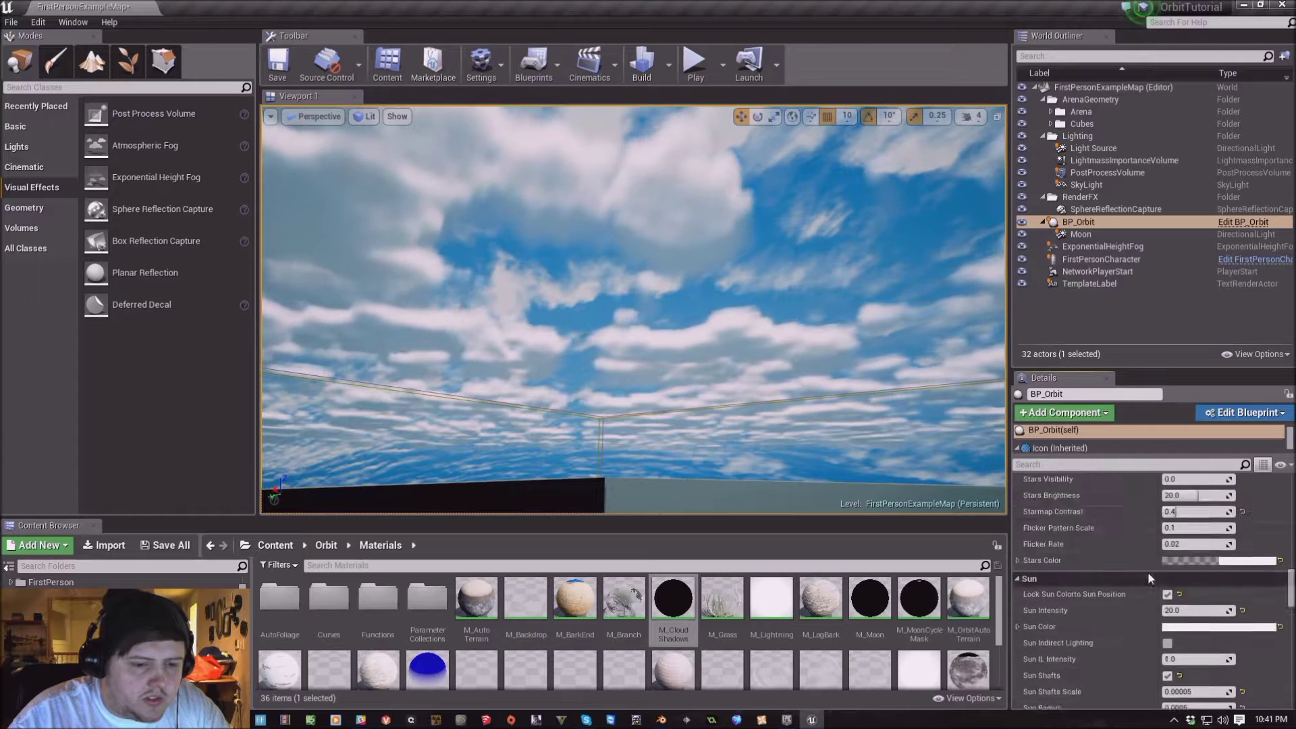
scroll(1115, 608, "up", 10)
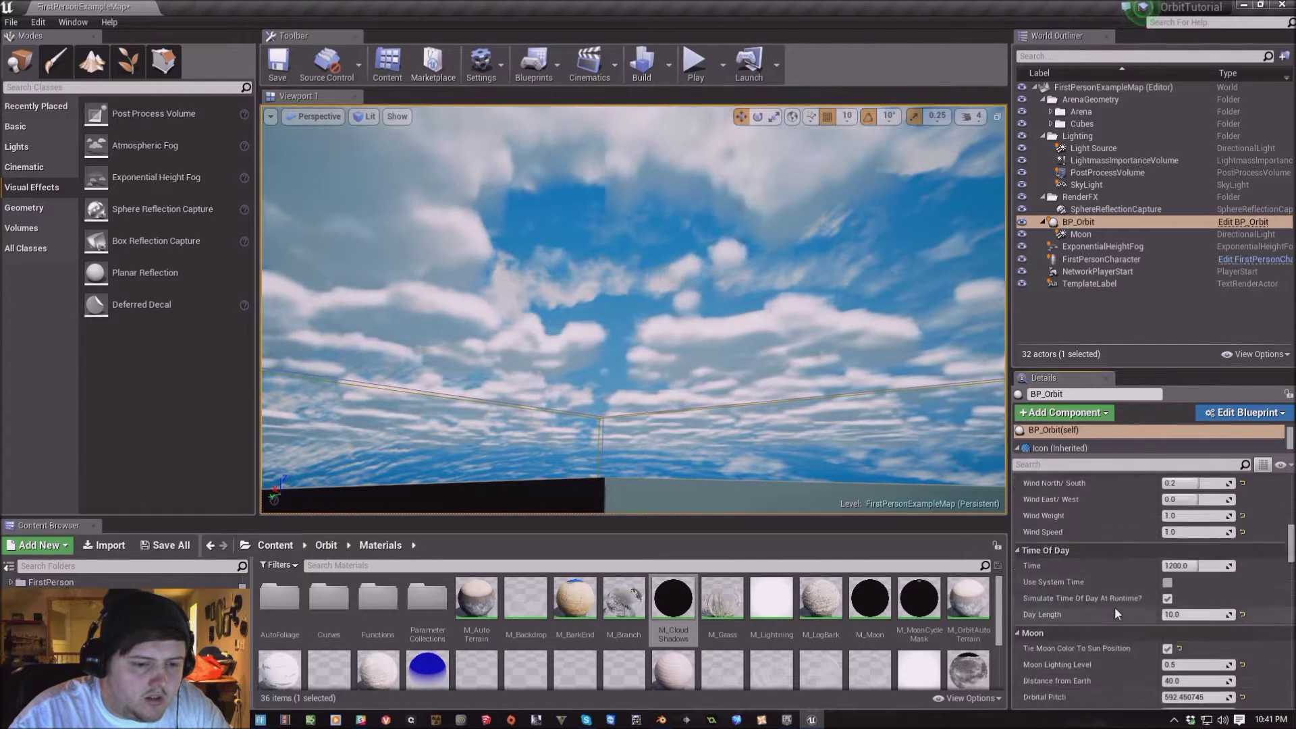
scroll(1115, 604, "down", 4)
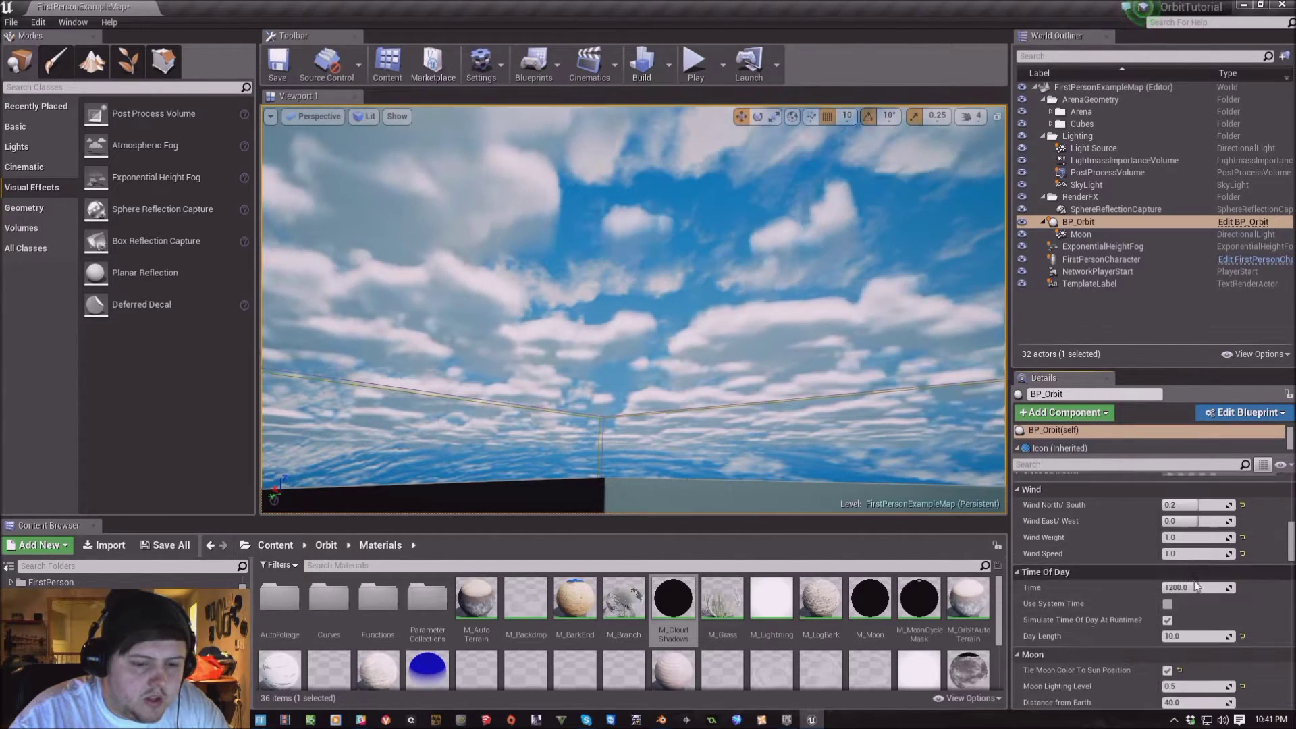
left_click(1189, 635)
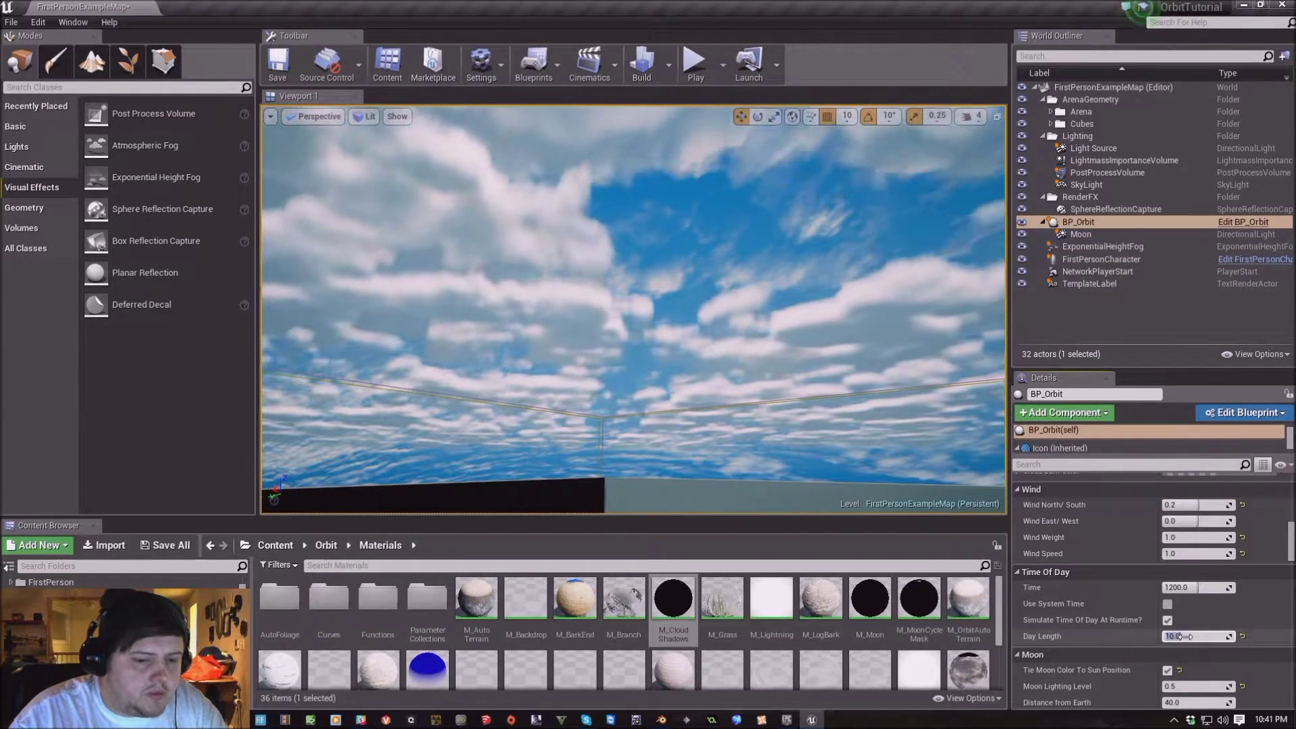
type("0")
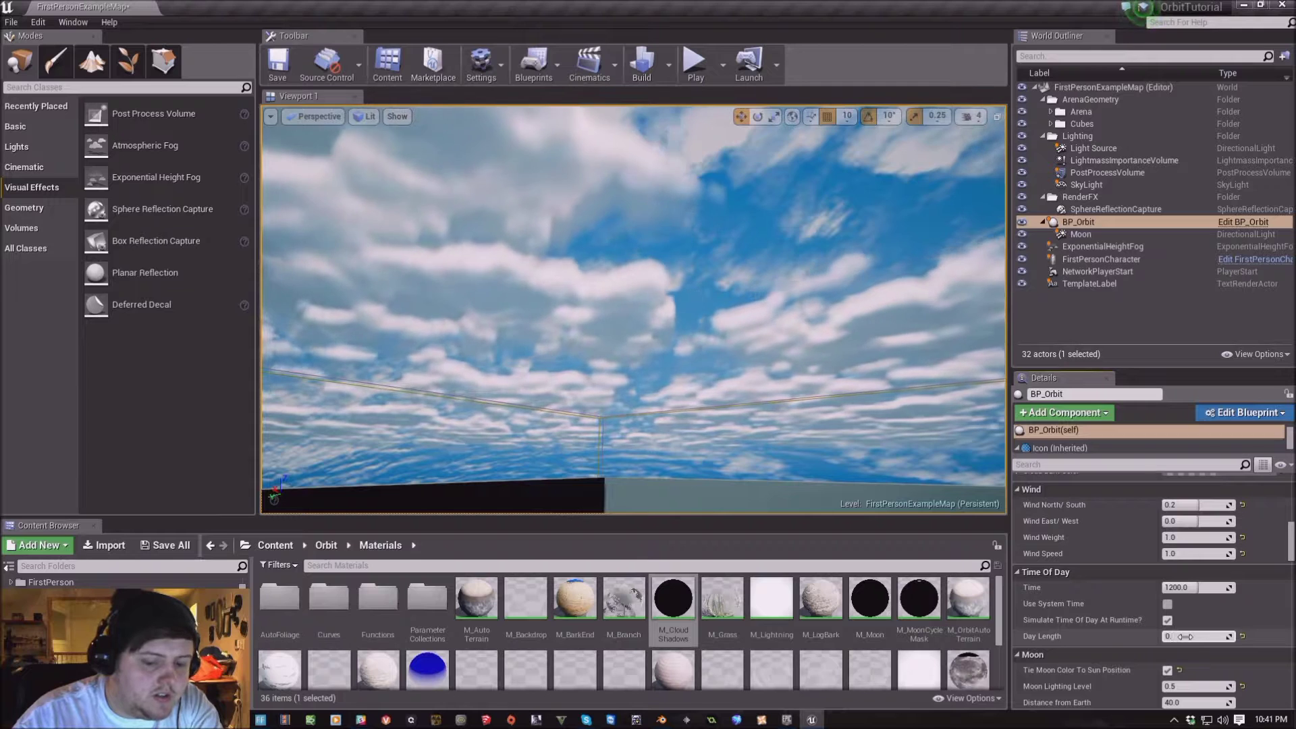
type(".5")
key("Return")
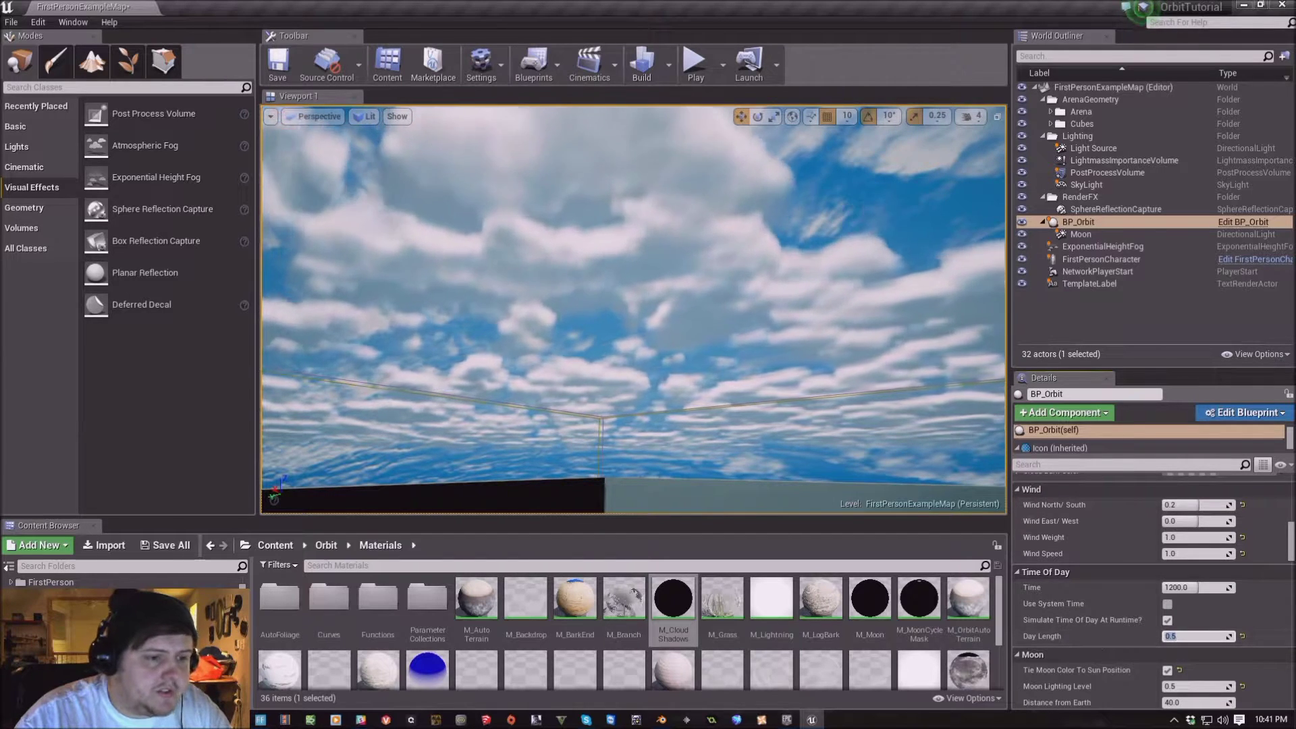
Run the level in the viewport to examine the moving sky and day cycle, and stop the play session
right_click_drag(634, 304, 634, 358)
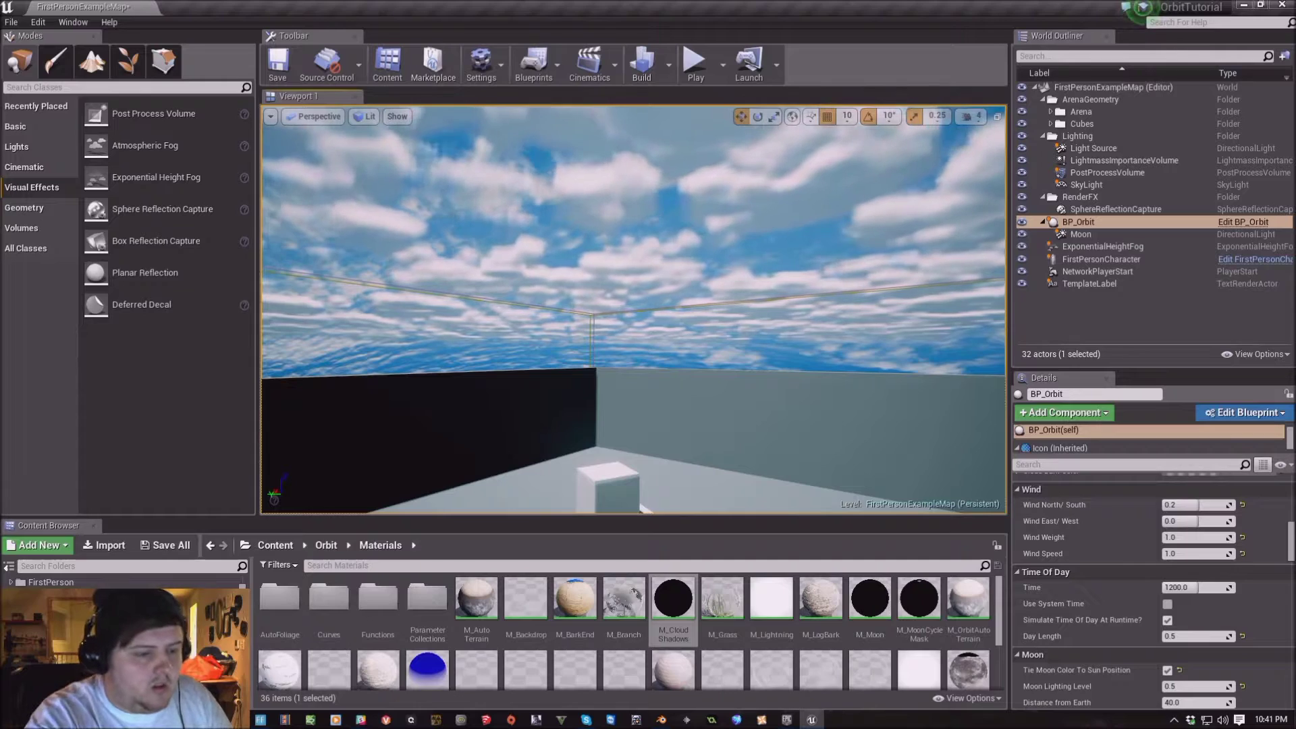
key("alt+p")
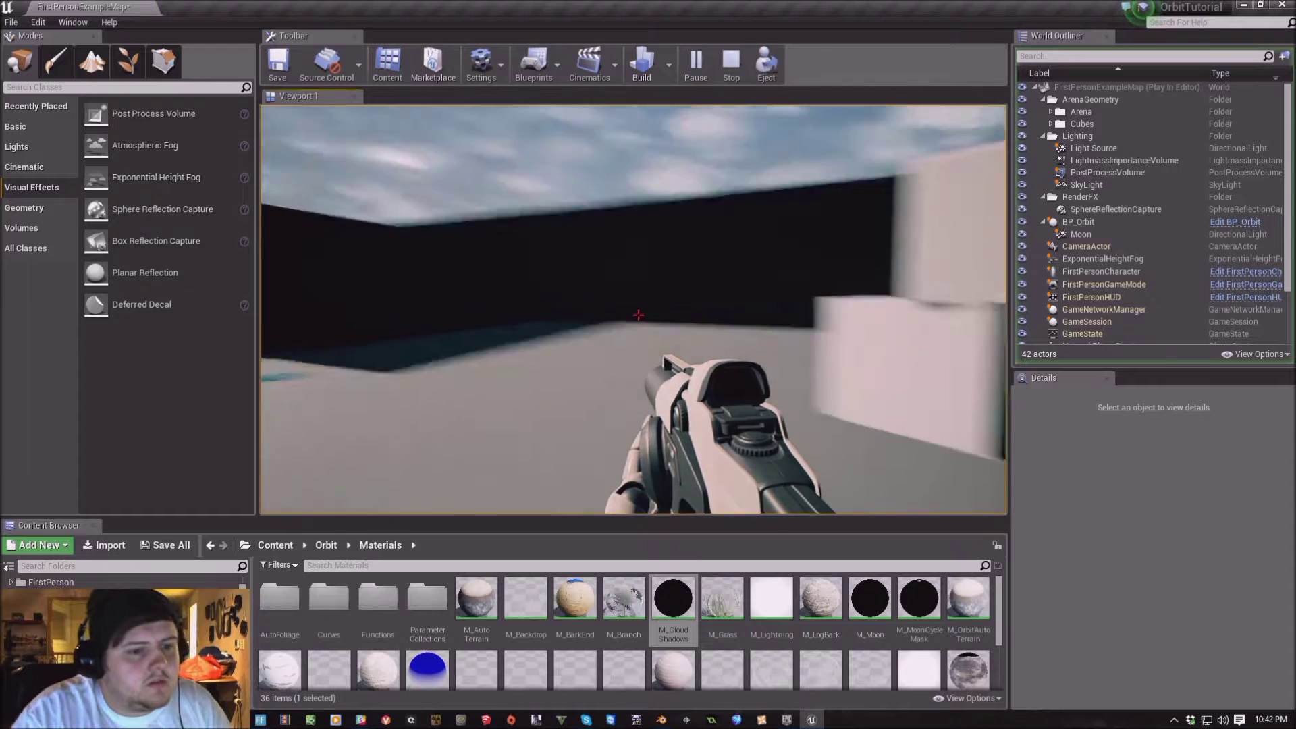
mouse_move(639, 315)
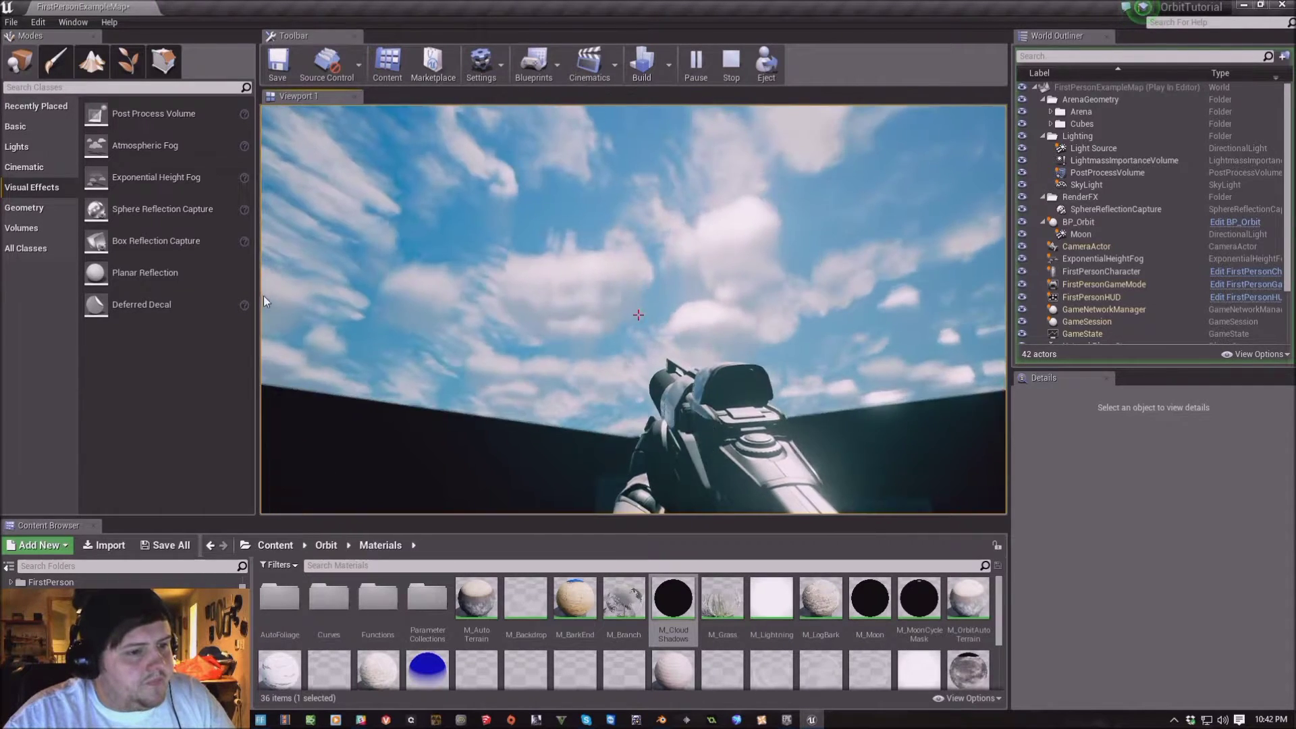
key("Escape")
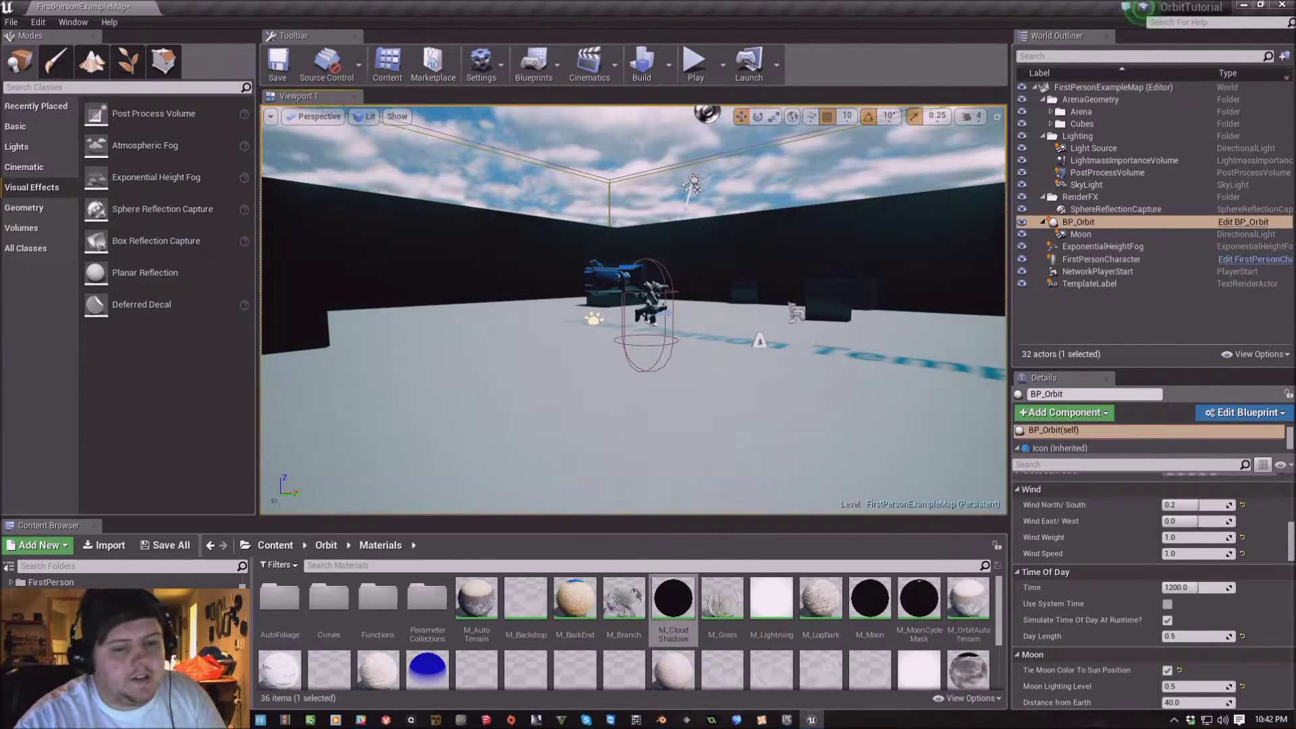
right_click_drag(639, 314, 476, 318)
scroll(1075, 531, "up", 5)
scroll(1083, 549, "up", 1)
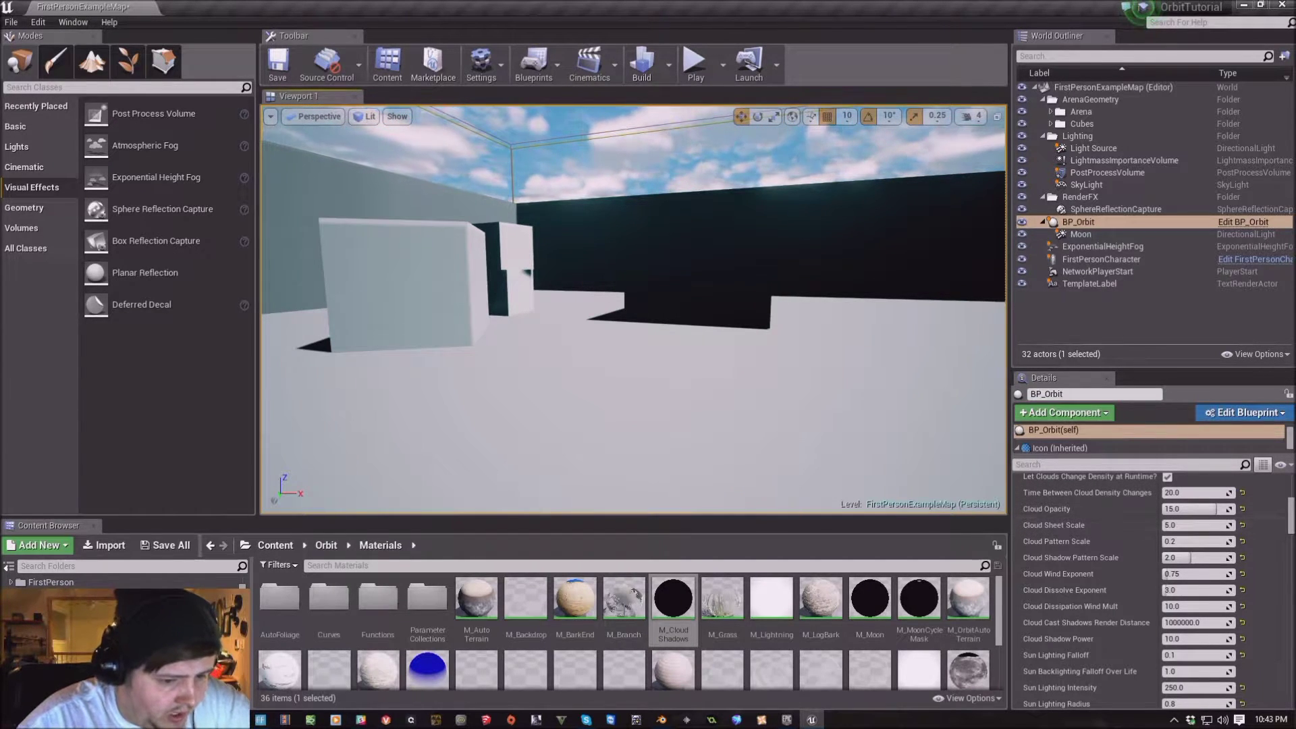
right_click(865, 425)
mouse_move(890, 443)
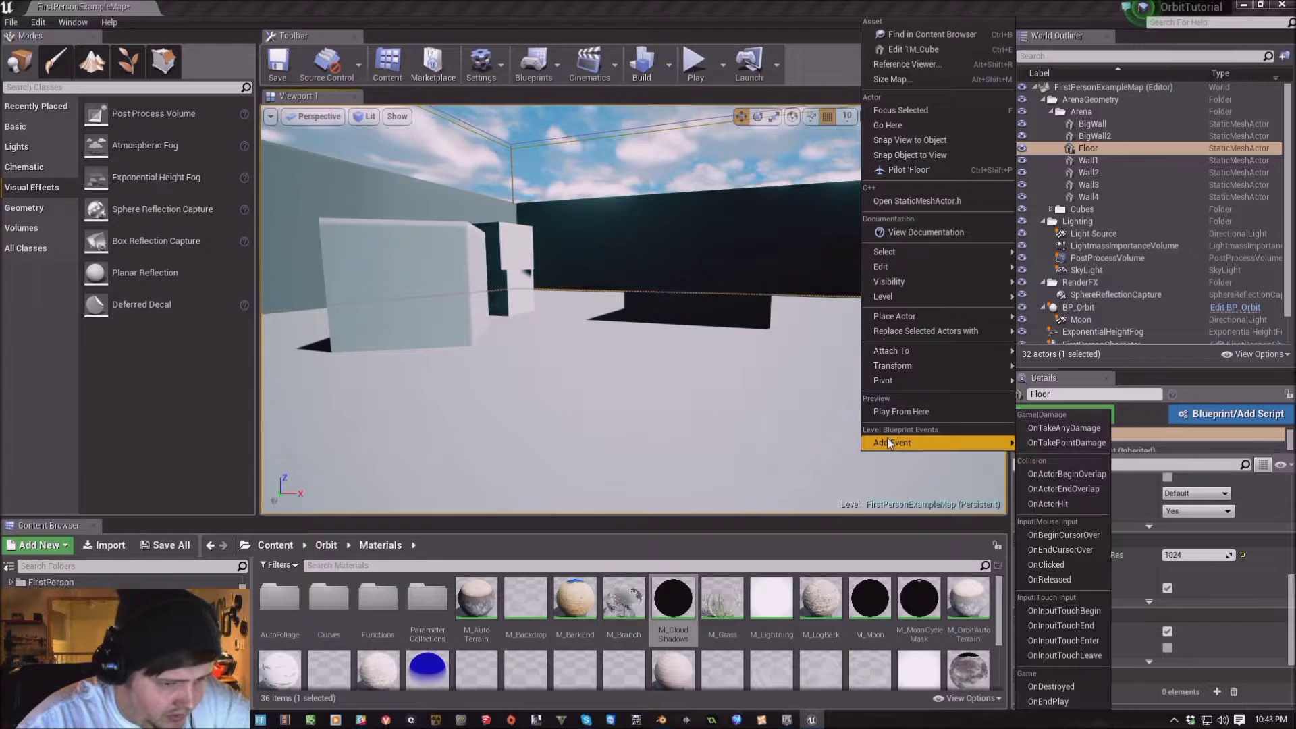
key("Escape")
left_click_drag(810, 405, 777, 432)
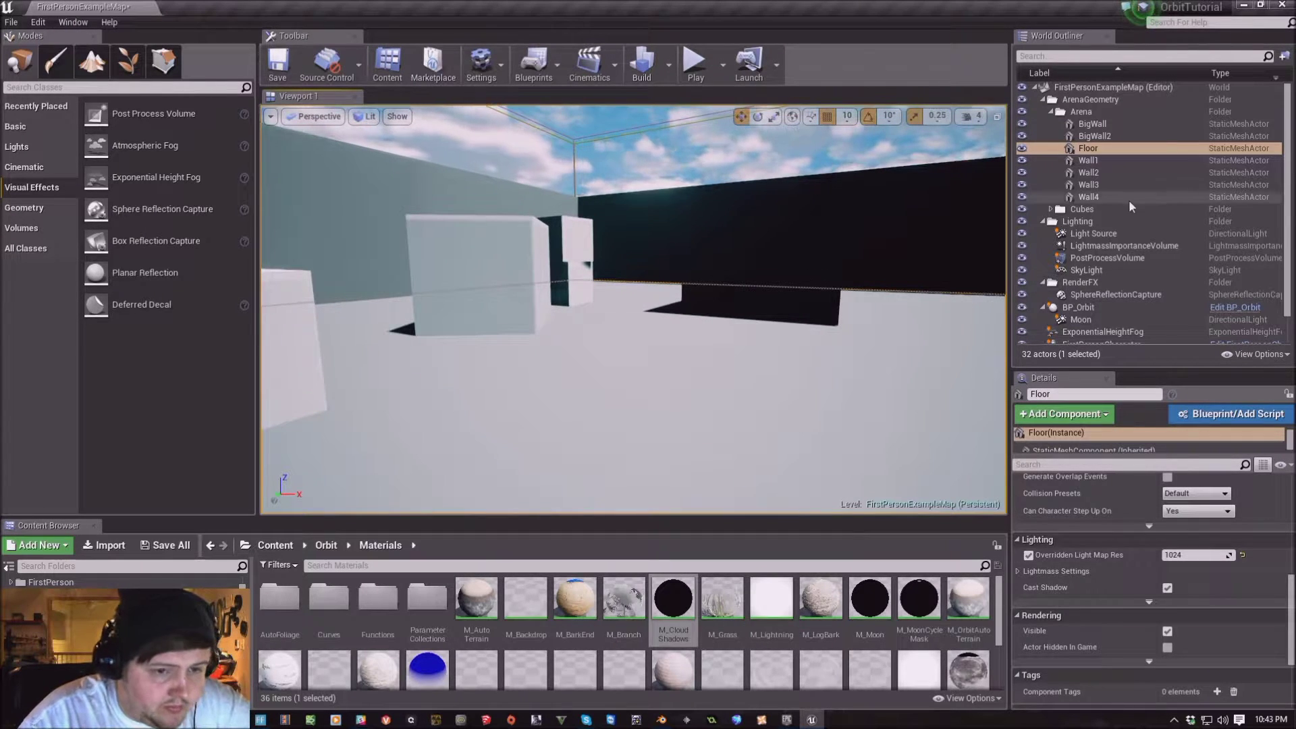
left_click(1090, 308)
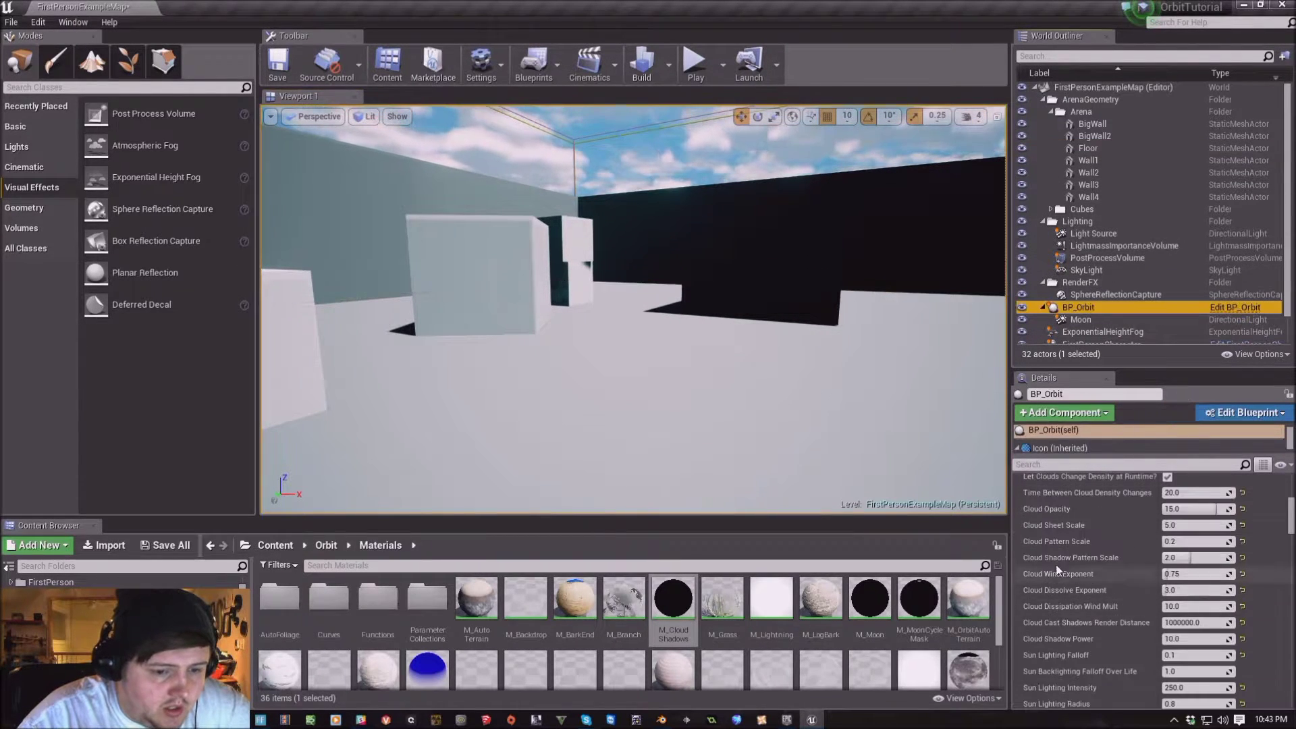
Set BP_Orbit's Cloud Density to about 0.257 for the stratus clouds
scroll(1042, 585, "up", 3)
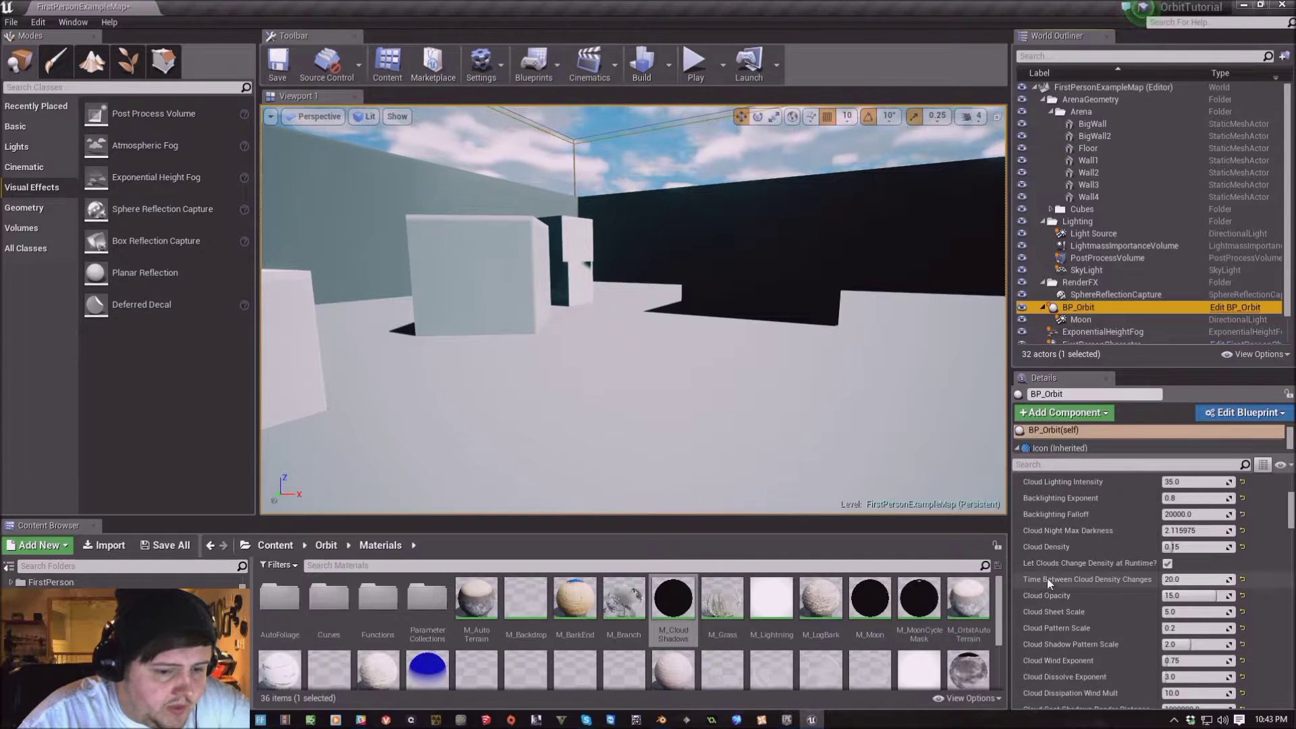
right_click_drag(945, 304, 945, 297)
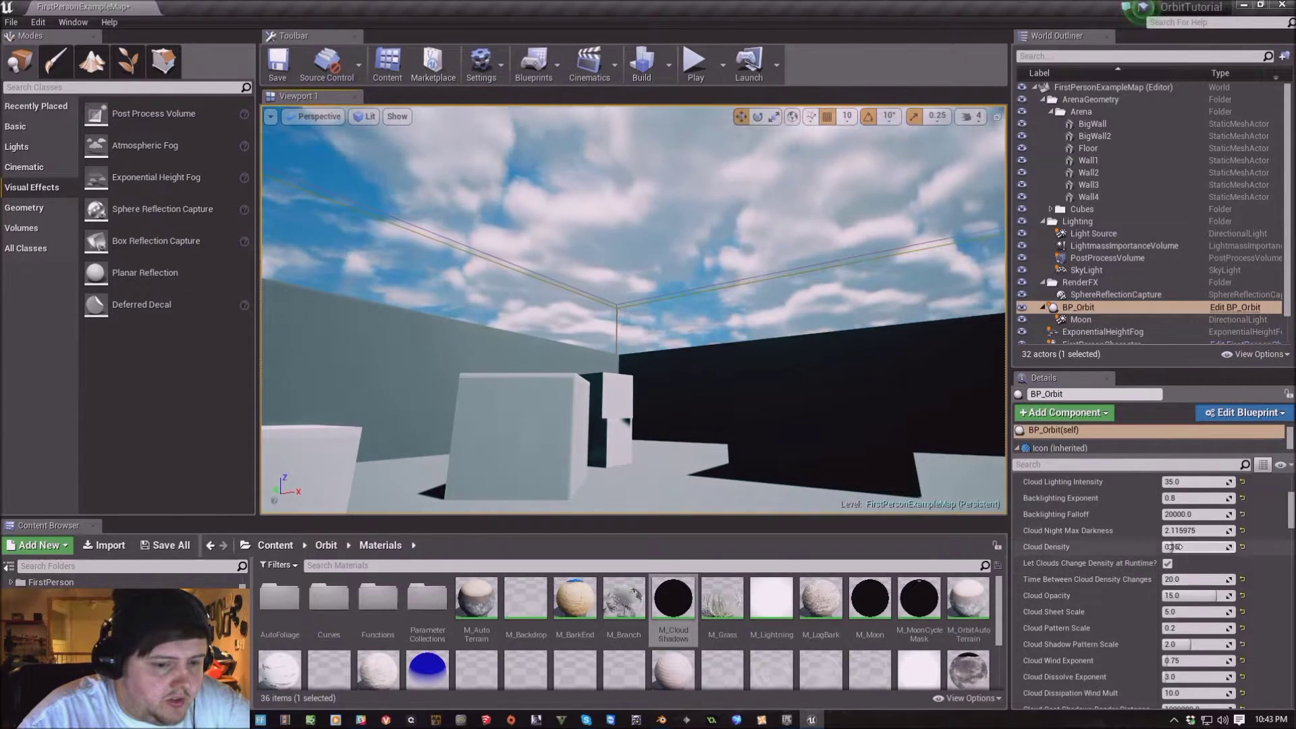
mouse_move(1195, 547)
left_mouse_down()
mouse_move(1236, 547)
mouse_move(1180, 547)
left_mouse_up()
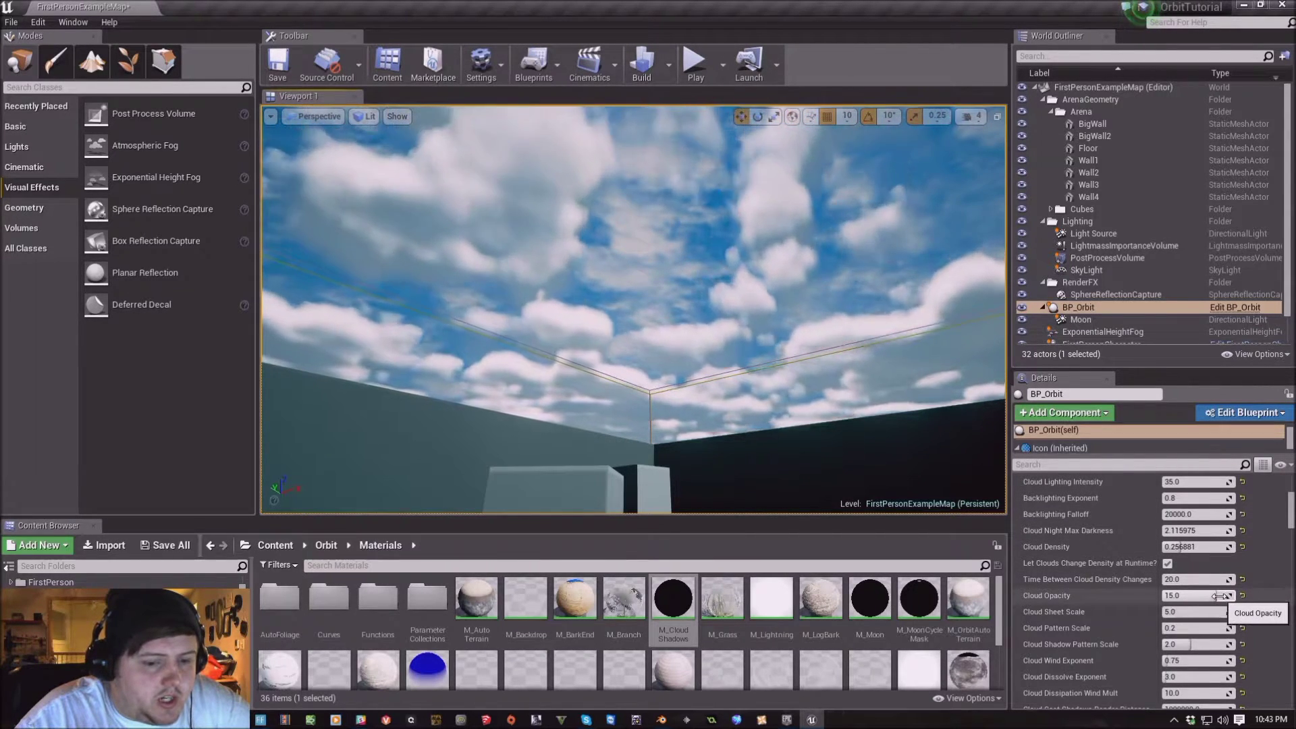
Try a Cloud Opacity of about 6.06 on the stratus clouds, and undo the change
left_click_drag(1195, 596, 1169, 595)
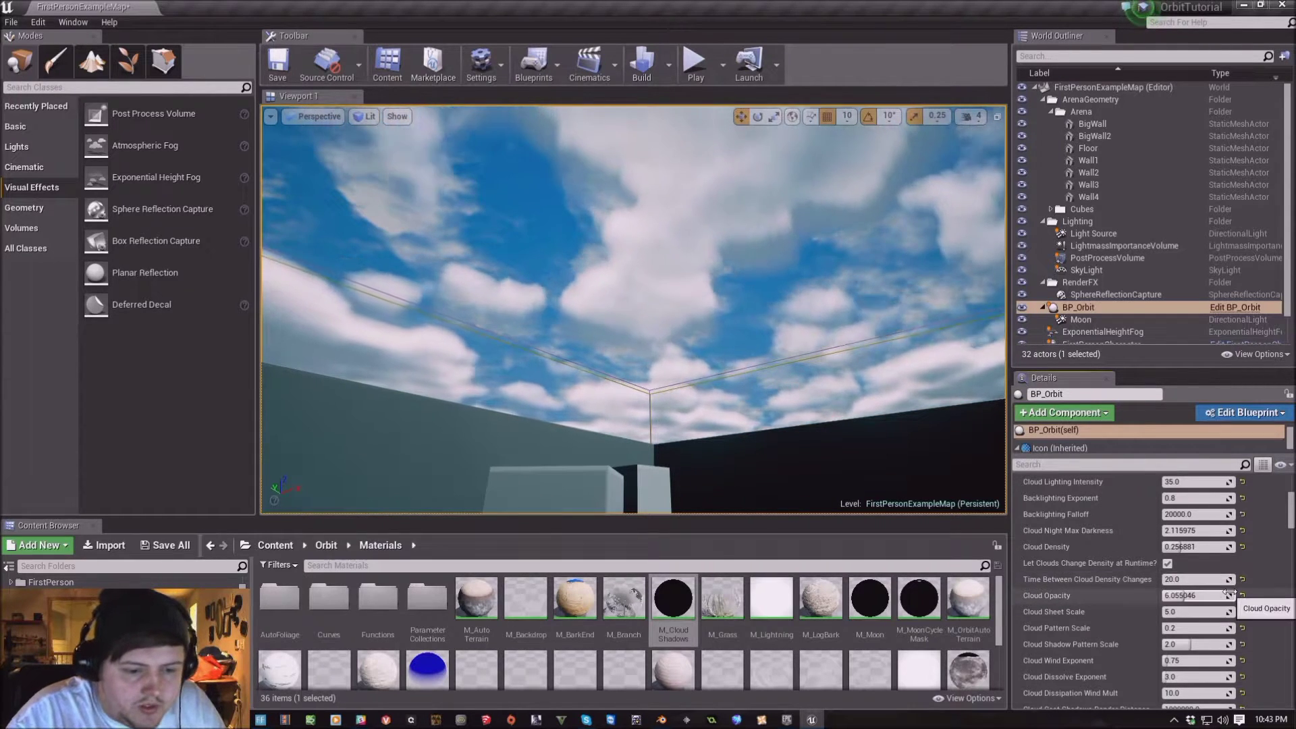
key("ctrl+z")
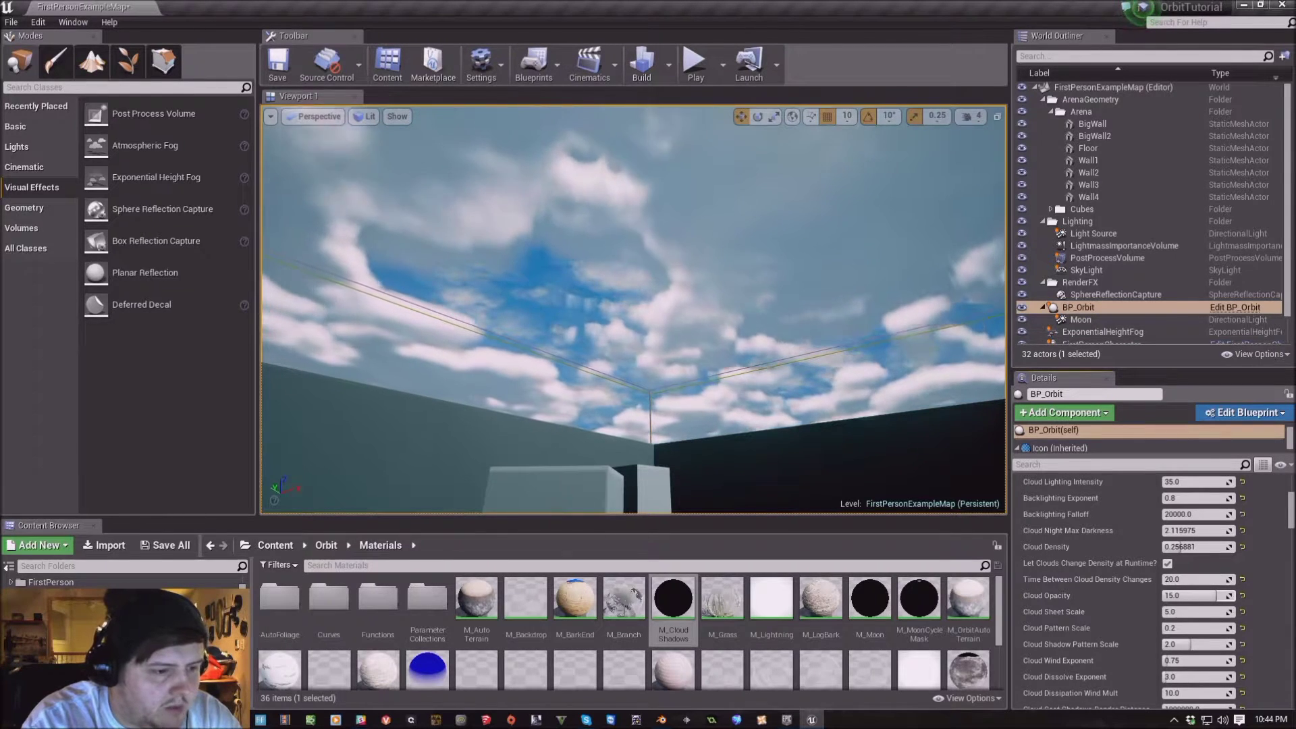
Raise the viewport camera speed to 8
mouse_move(634, 304)
right_mouse_down()
mouse_move(634, 334)
mouse_move(632, 283)
right_mouse_up()
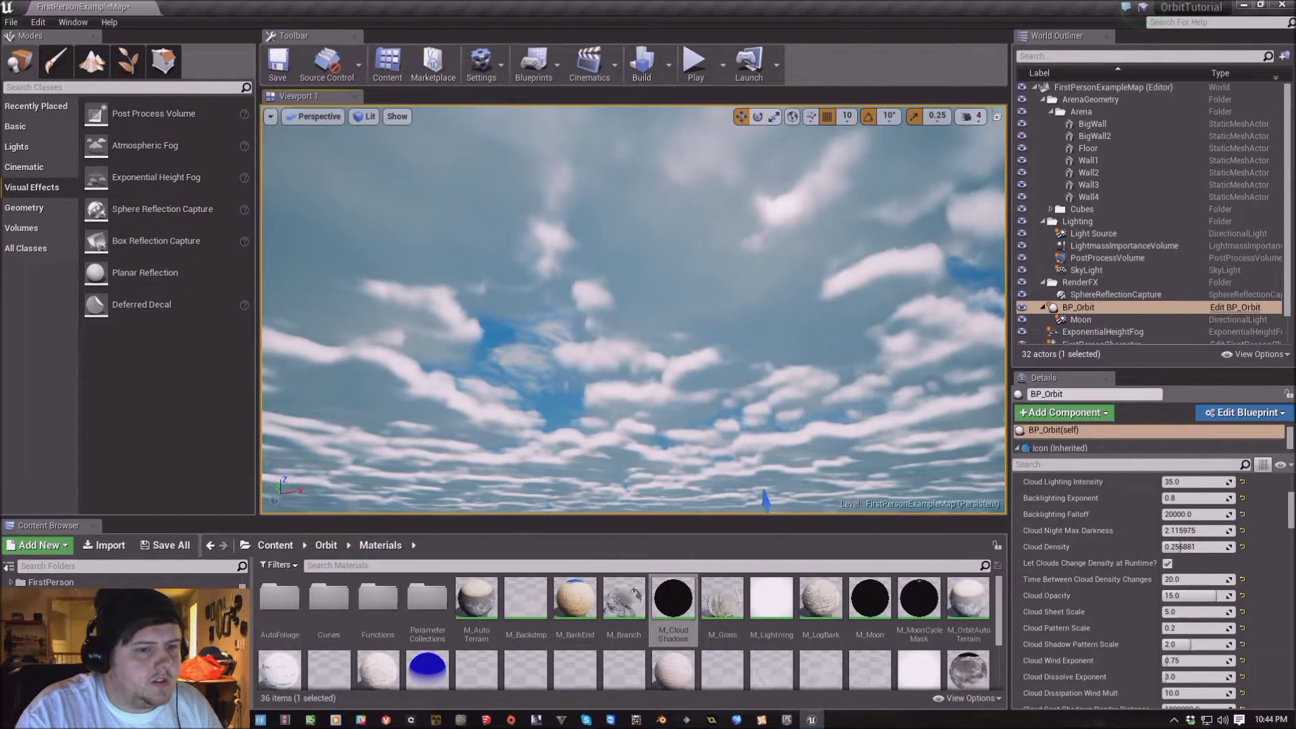
left_click(972, 116)
left_click_drag(993, 147, 1032, 147)
mouse_move(878, 270)
right_mouse_down()
mouse_move(878, 203)
mouse_move(878, 284)
mouse_move(877, 247)
mouse_move(877, 260)
right_mouse_up()
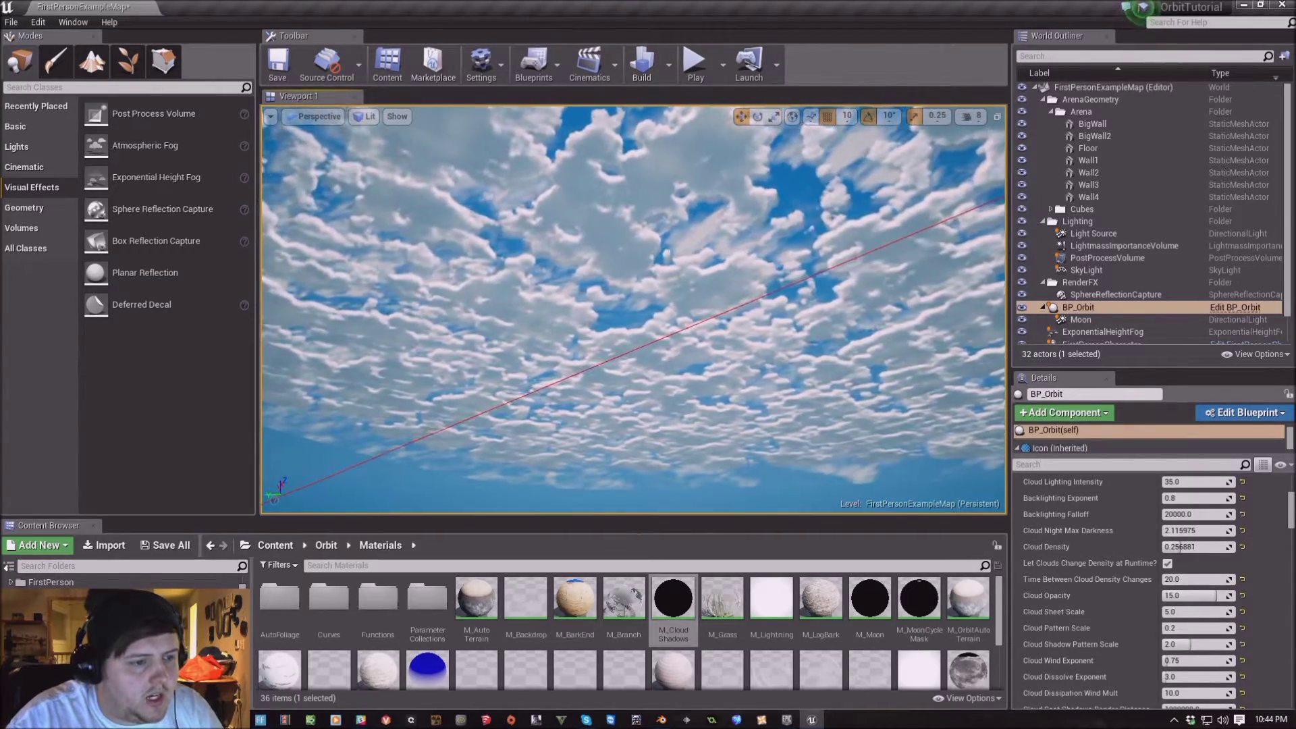
Set BP_Orbit's Cloud Sheet Scale to 10 and Cloud Pattern Scale to 0.1
left_click(1171, 611)
type("10")
key("Return")
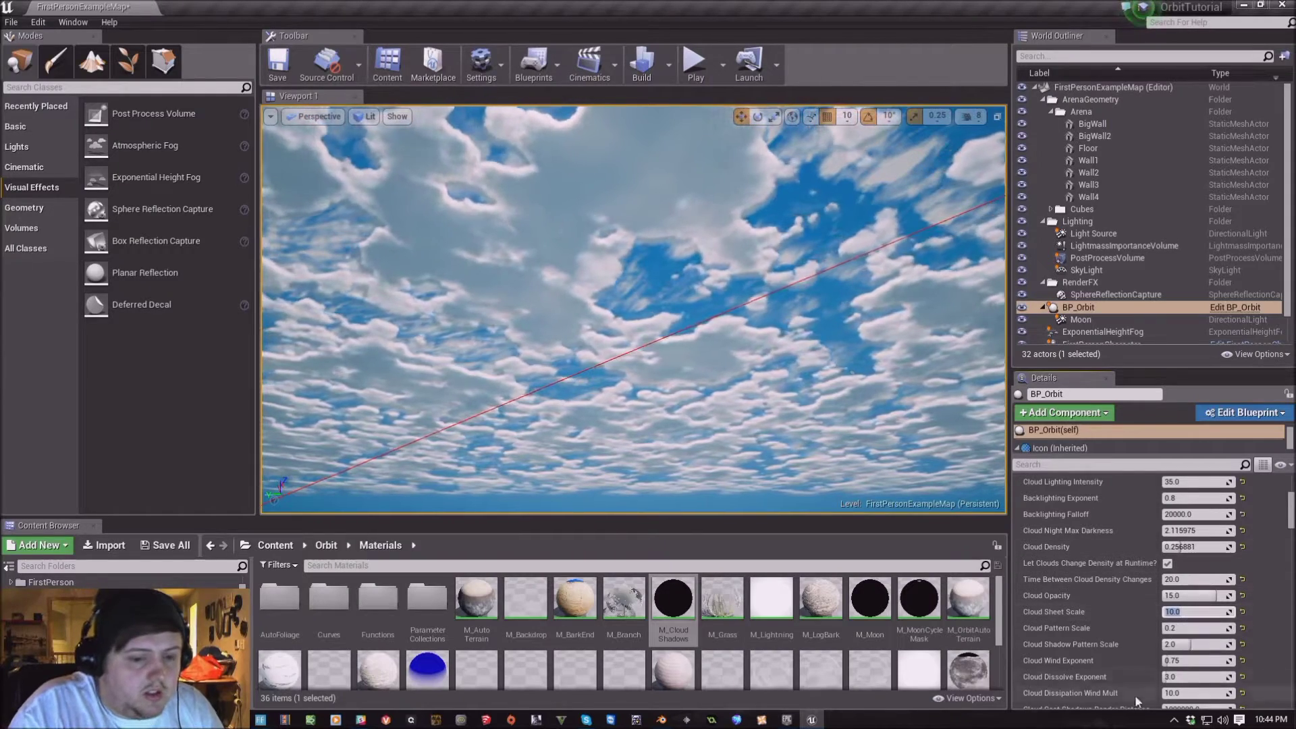
left_click(1178, 628)
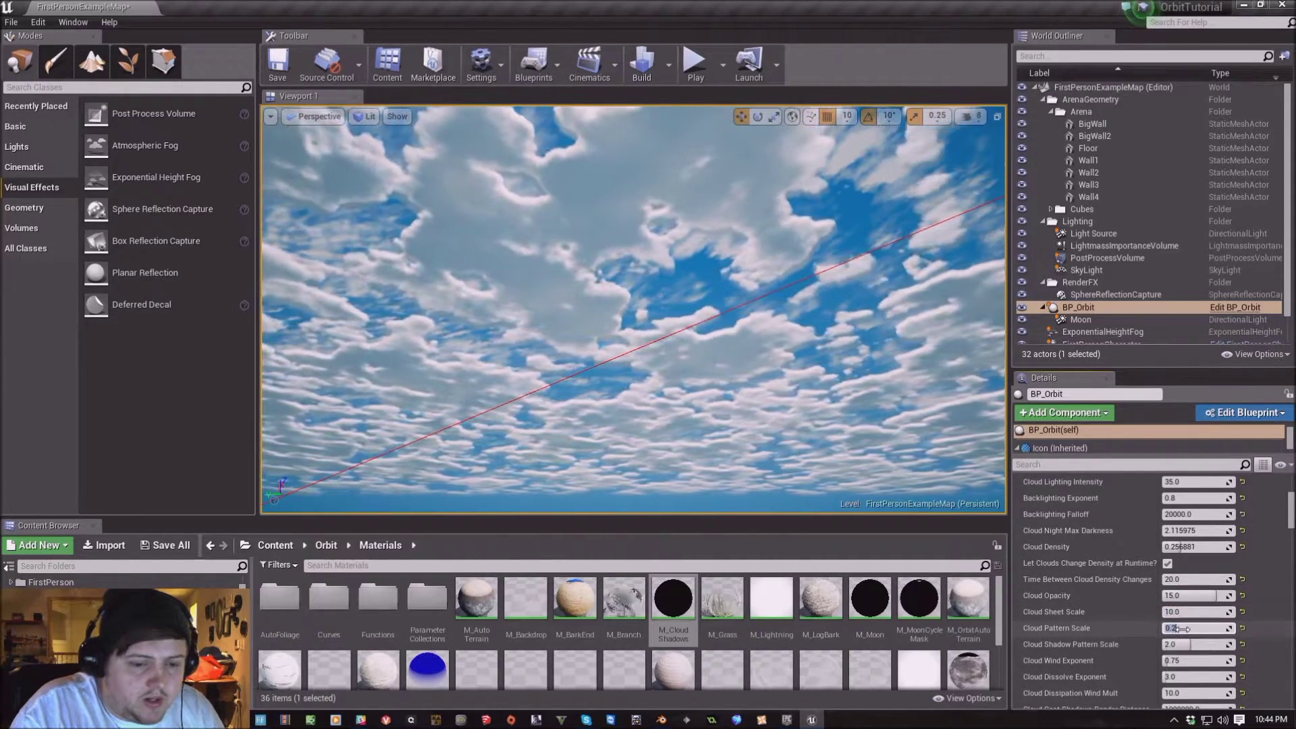
type("0.1")
key("Return")
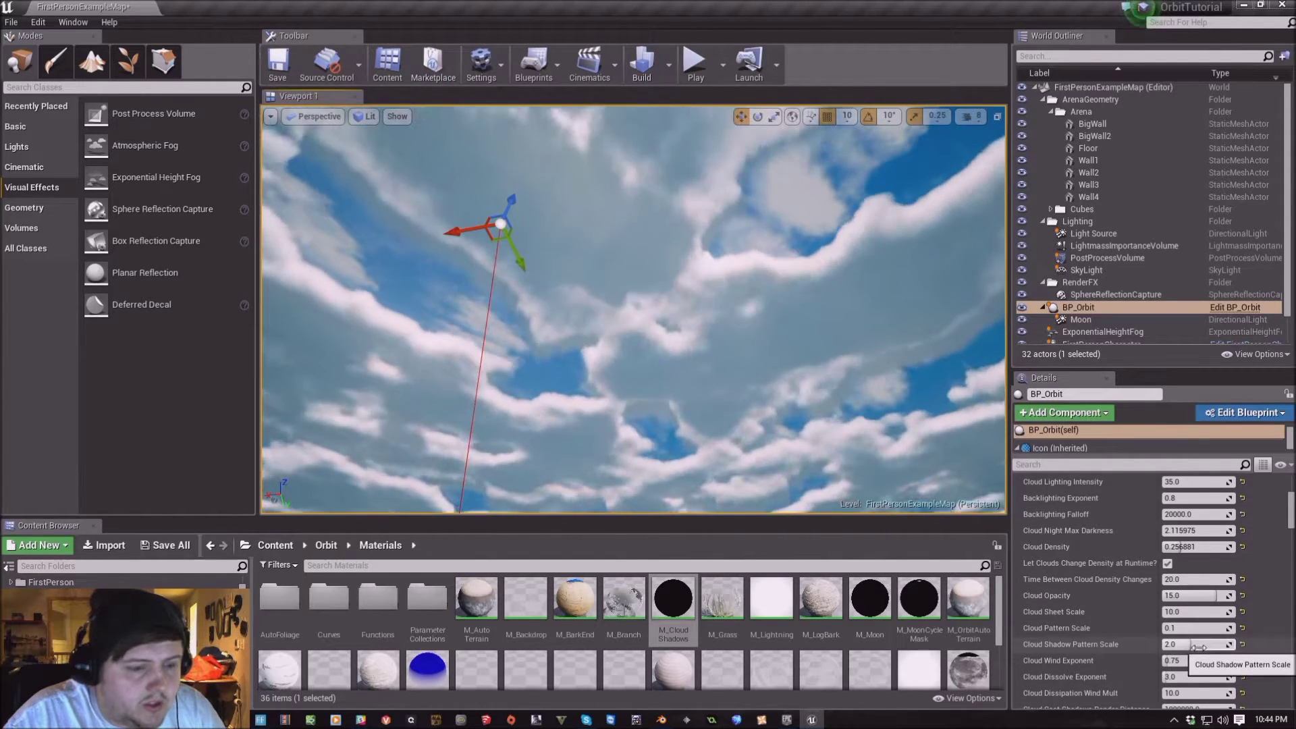
Set BP_Orbit's Cloud Shadow Pattern Scale to about 1.45 and check the cloud pattern across the sky
left_click_drag(1199, 648, 1189, 645)
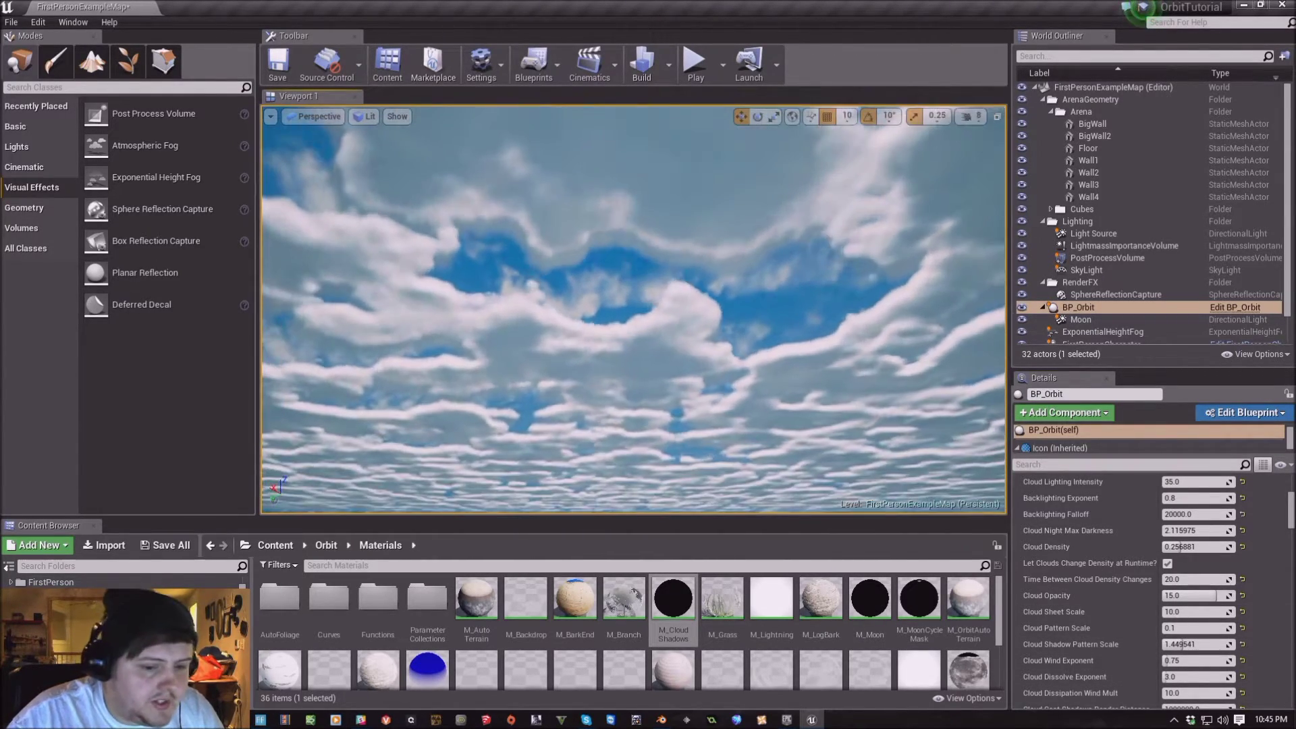
right_click_drag(675, 202, 675, 243)
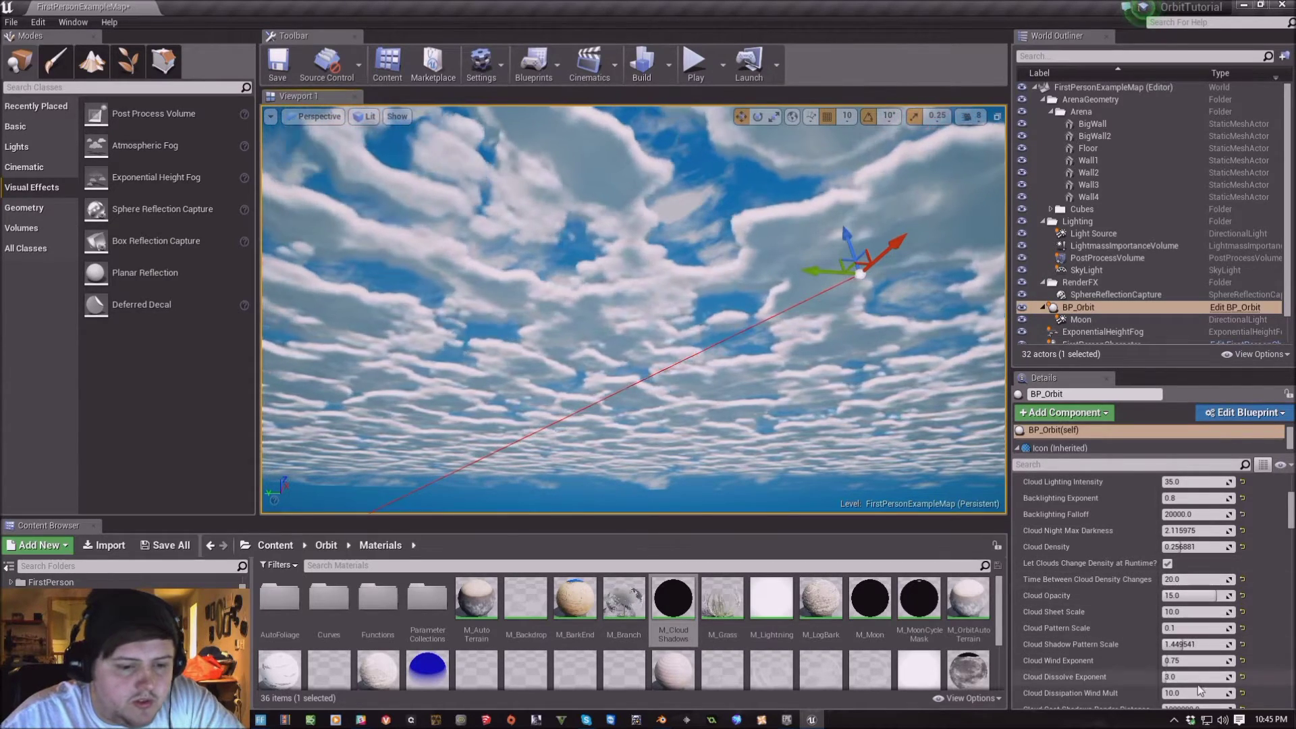
Try Cloud Wind Exponent values of 5 and 10 on BP_Orbit, and set it back to 0.75
left_click(1188, 662)
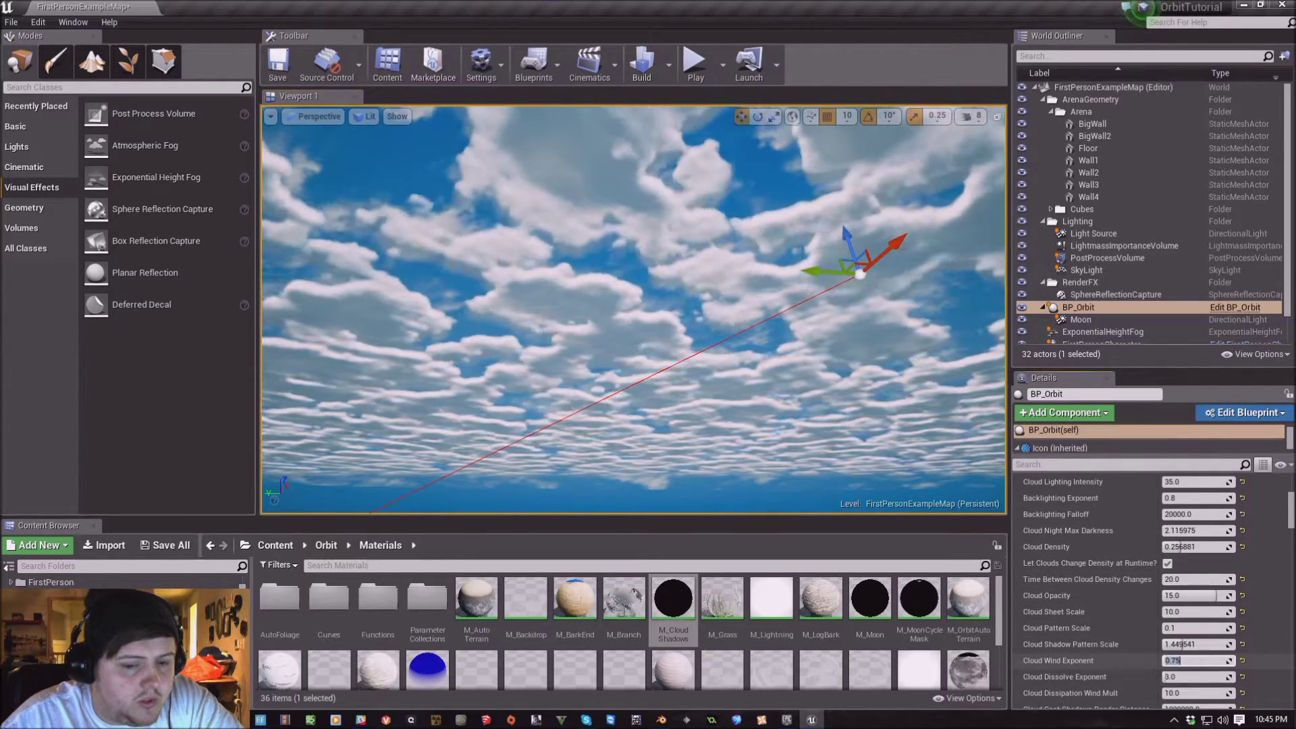
type("5.0")
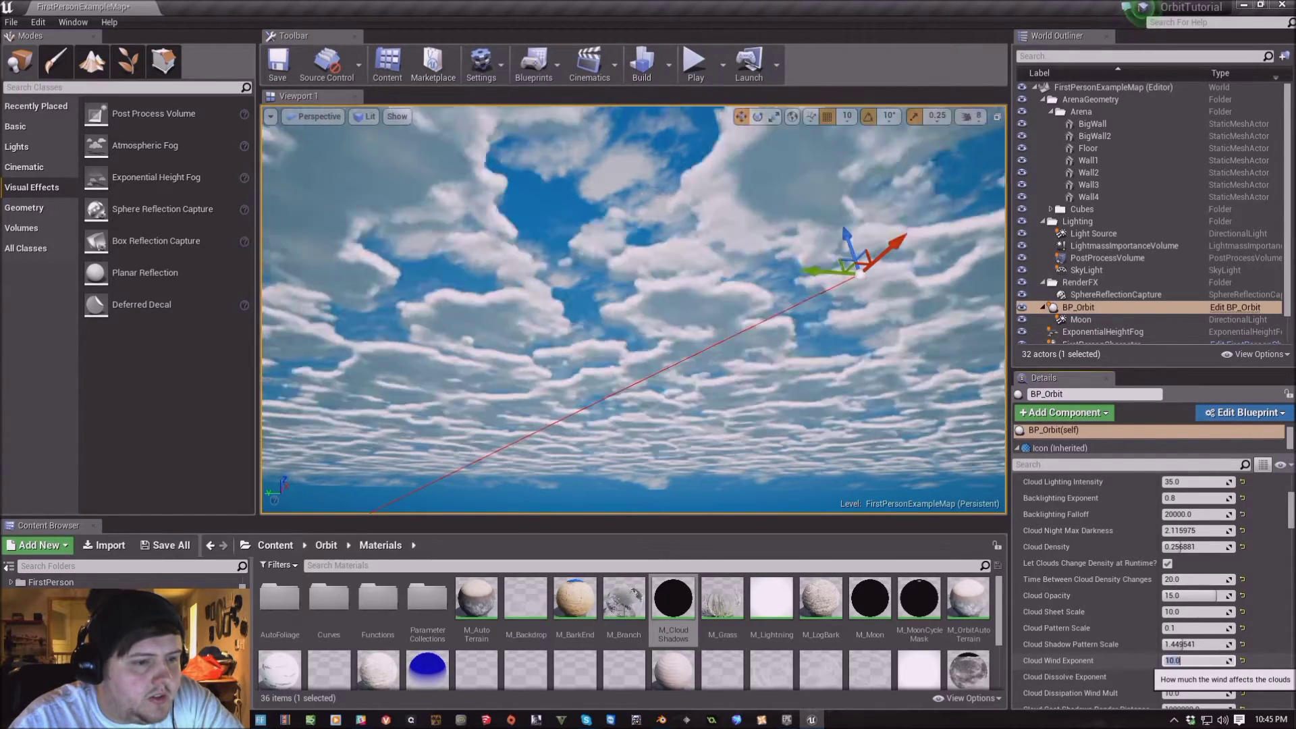
type("10.0")
key("Return")
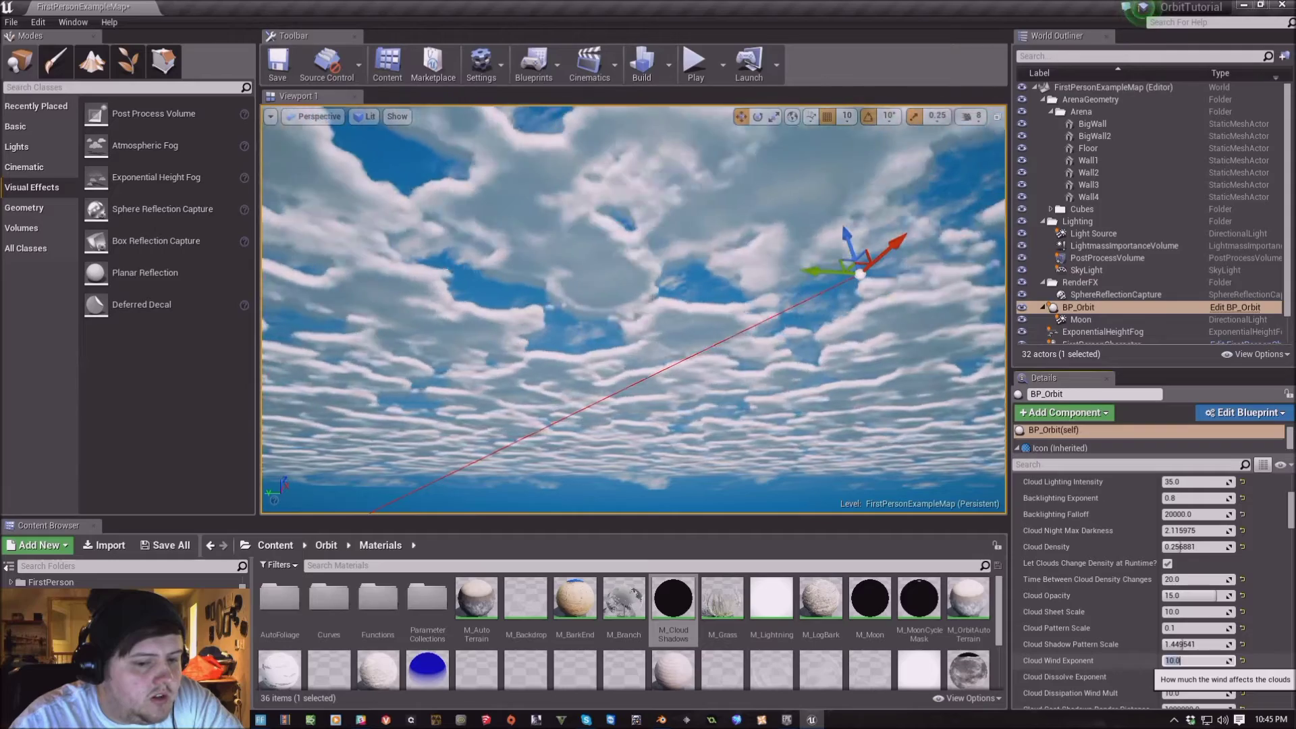
type("0.75")
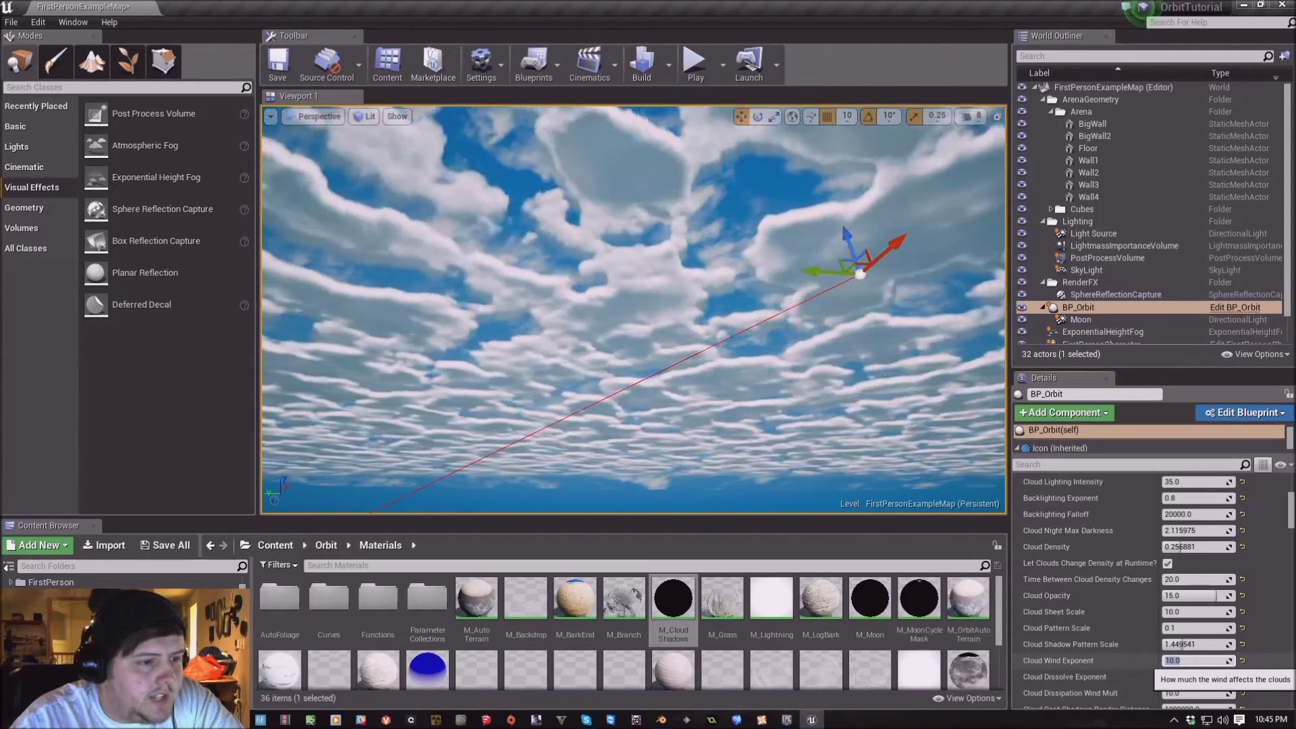
key("Return")
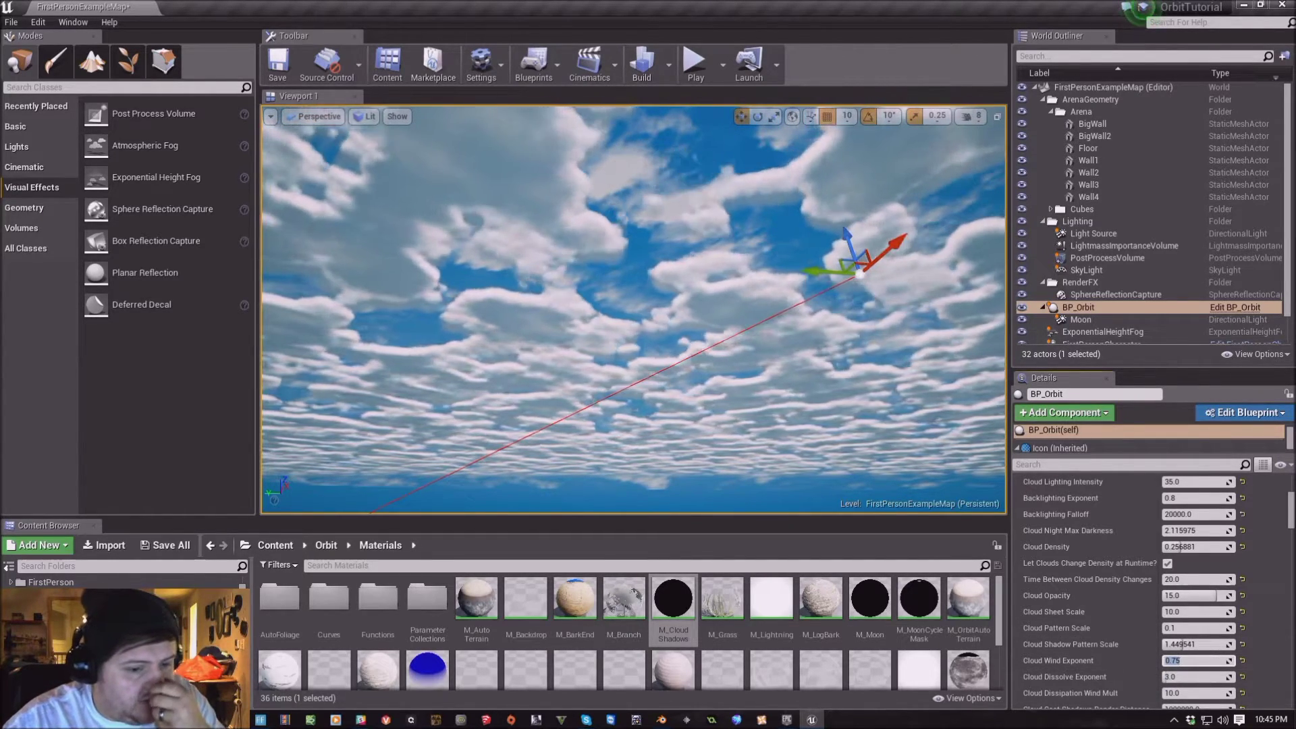
Try a lower Cloud Dissolve Exponent on BP_Orbit, and undo the change
scroll(1186, 647, "down", 2)
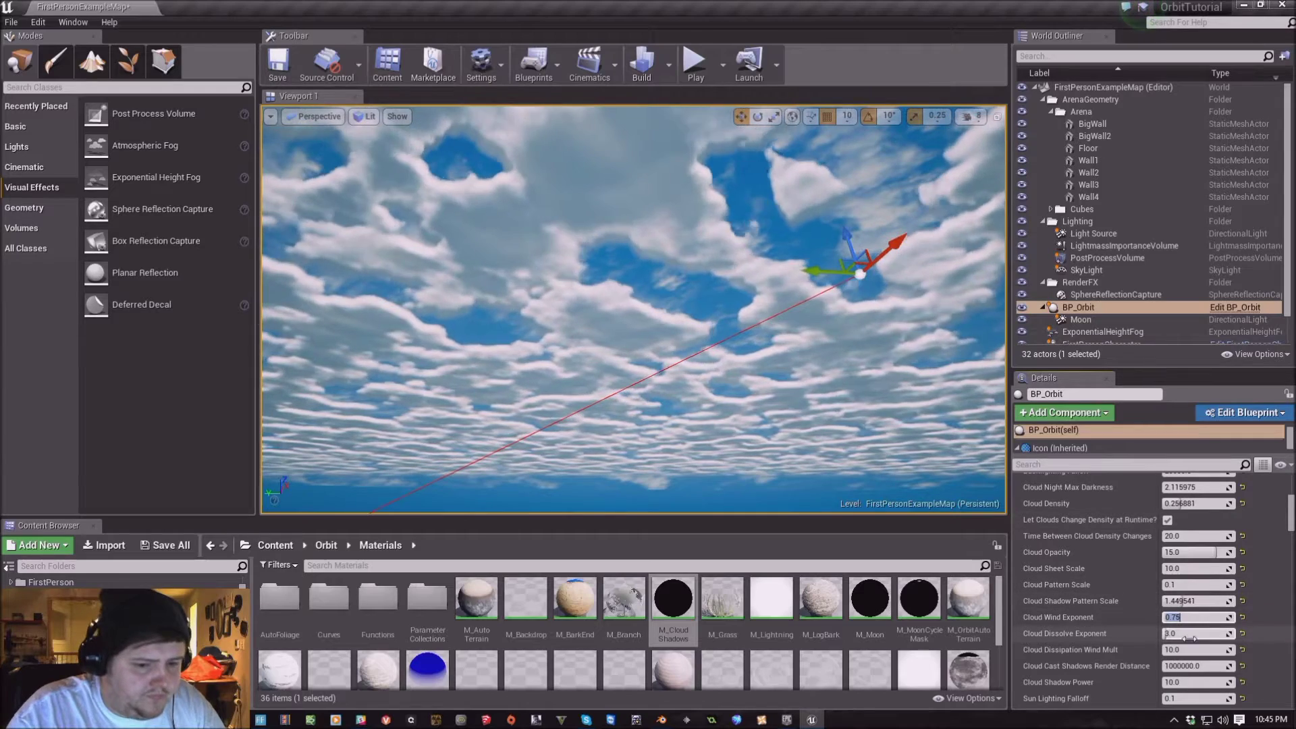
left_click_drag(1190, 634, 1128, 634)
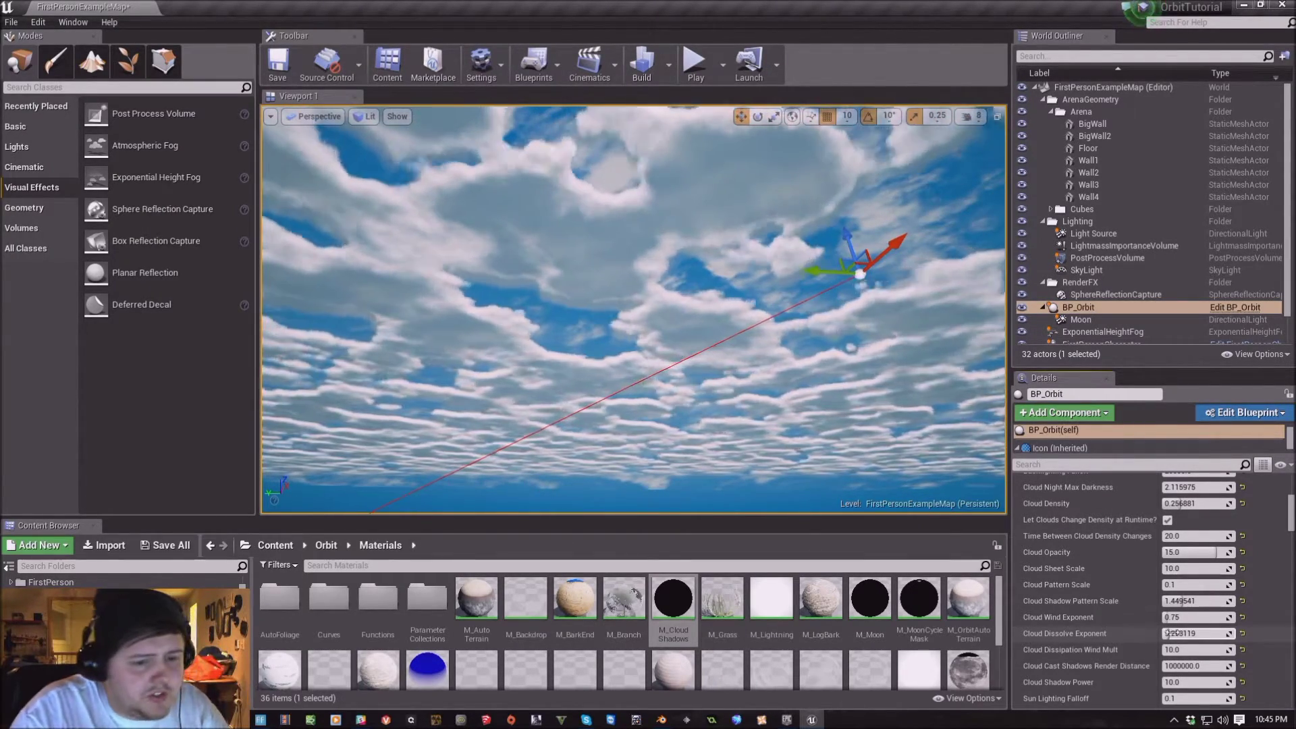
key("ctrl+z")
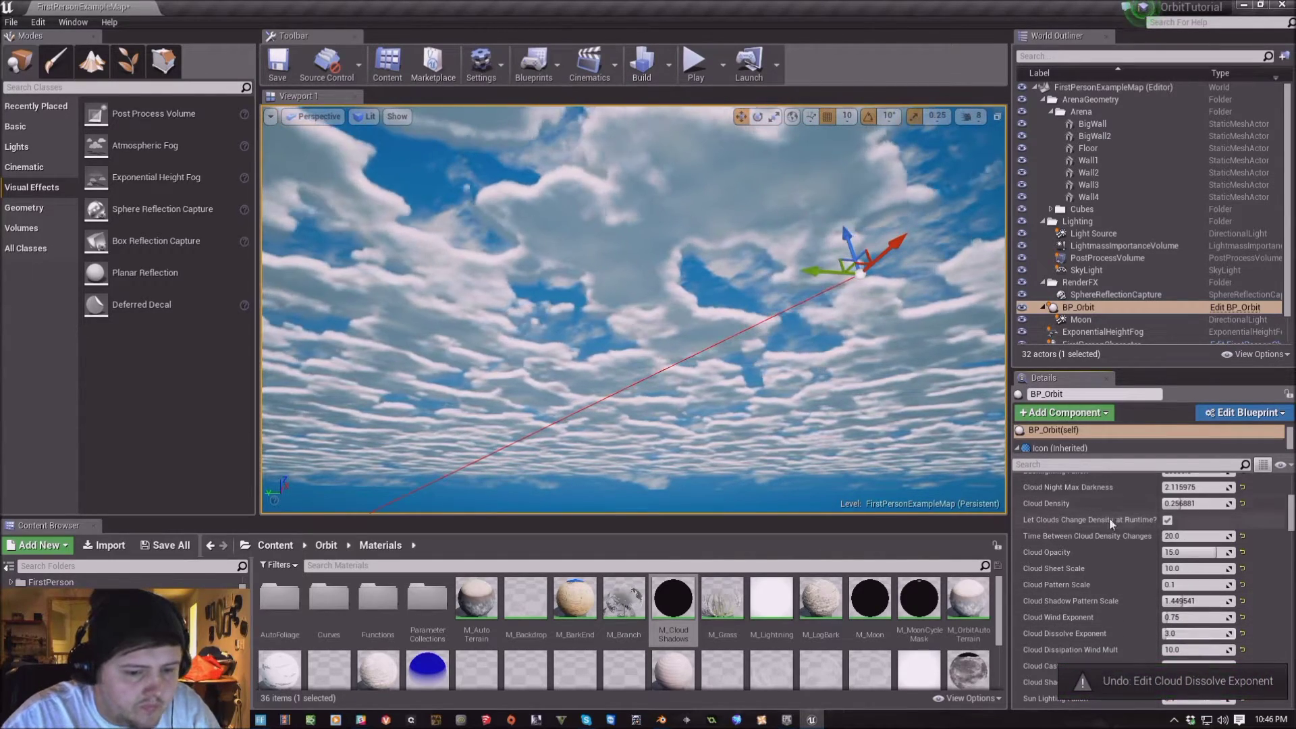
Examine the Light Source's Light Function material and fade distance, and compare them with BP_Orbit's cloud shadow parameters
scroll(1136, 557, "down", 3)
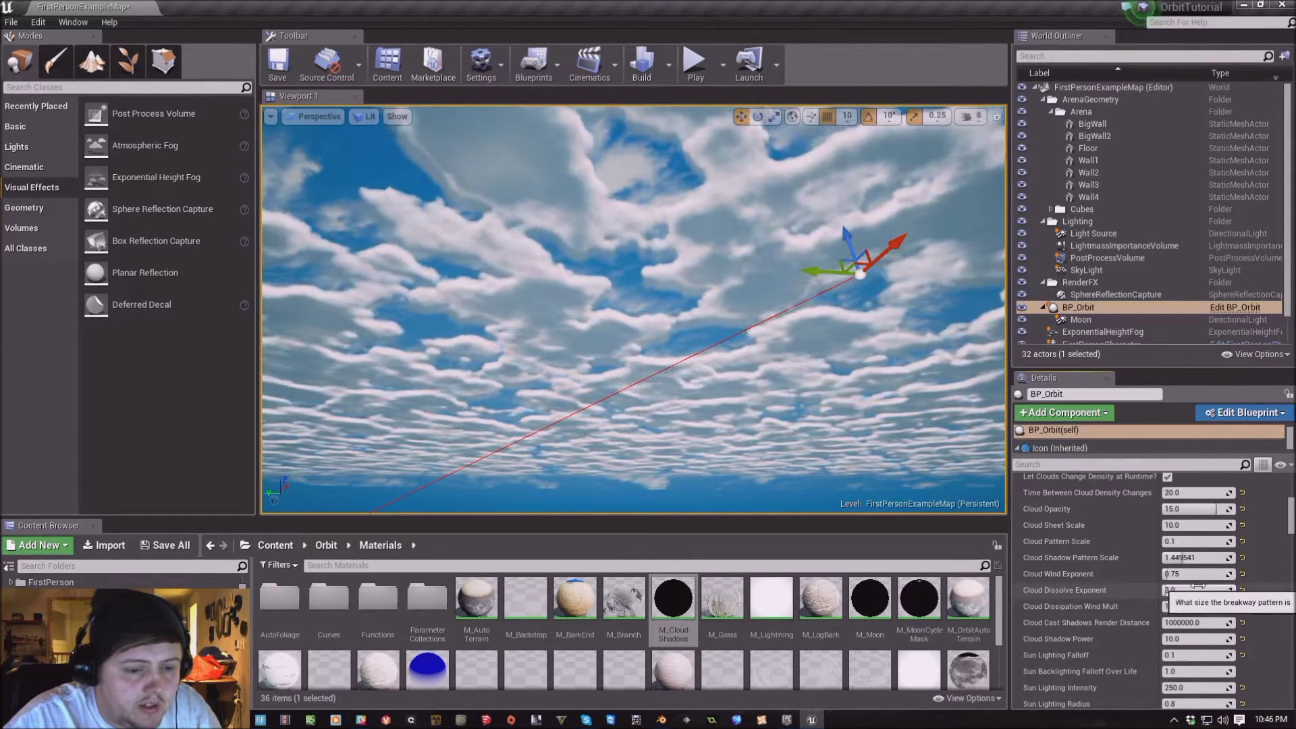
scroll(1140, 618, "down", 1)
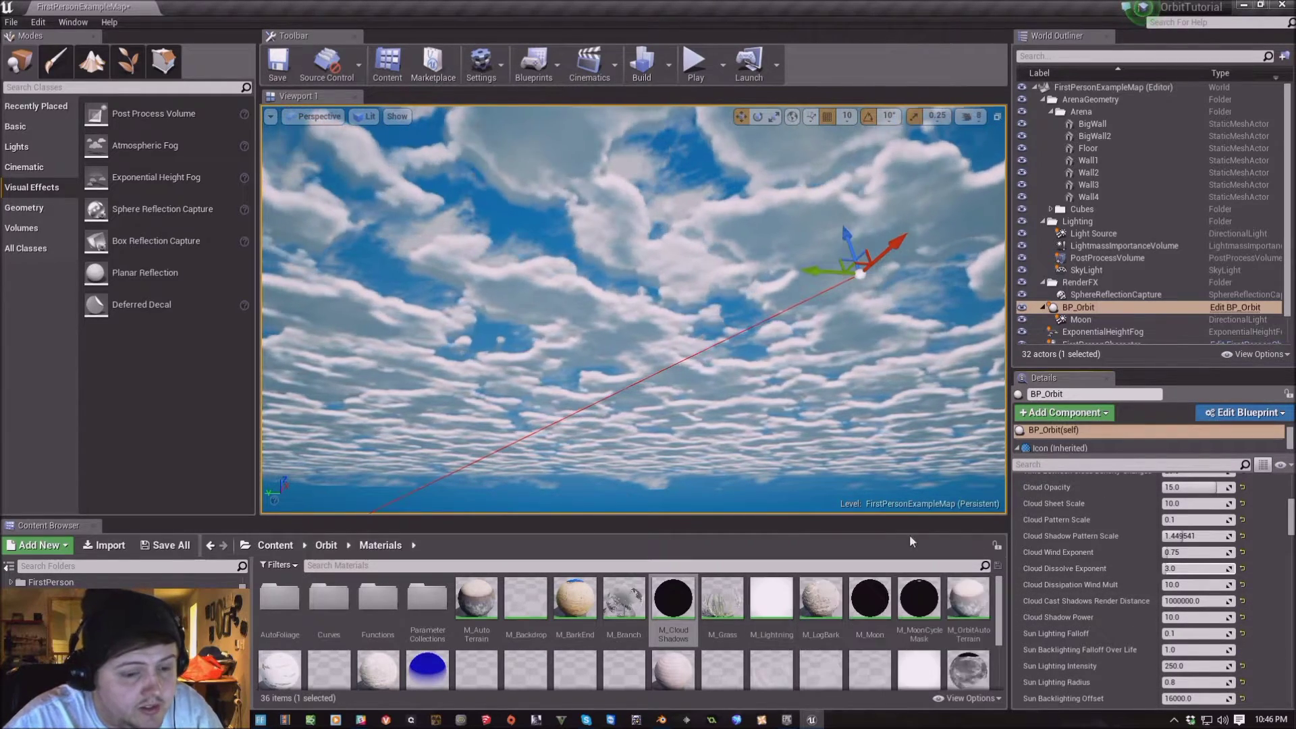
right_click_drag(633, 309, 633, 391)
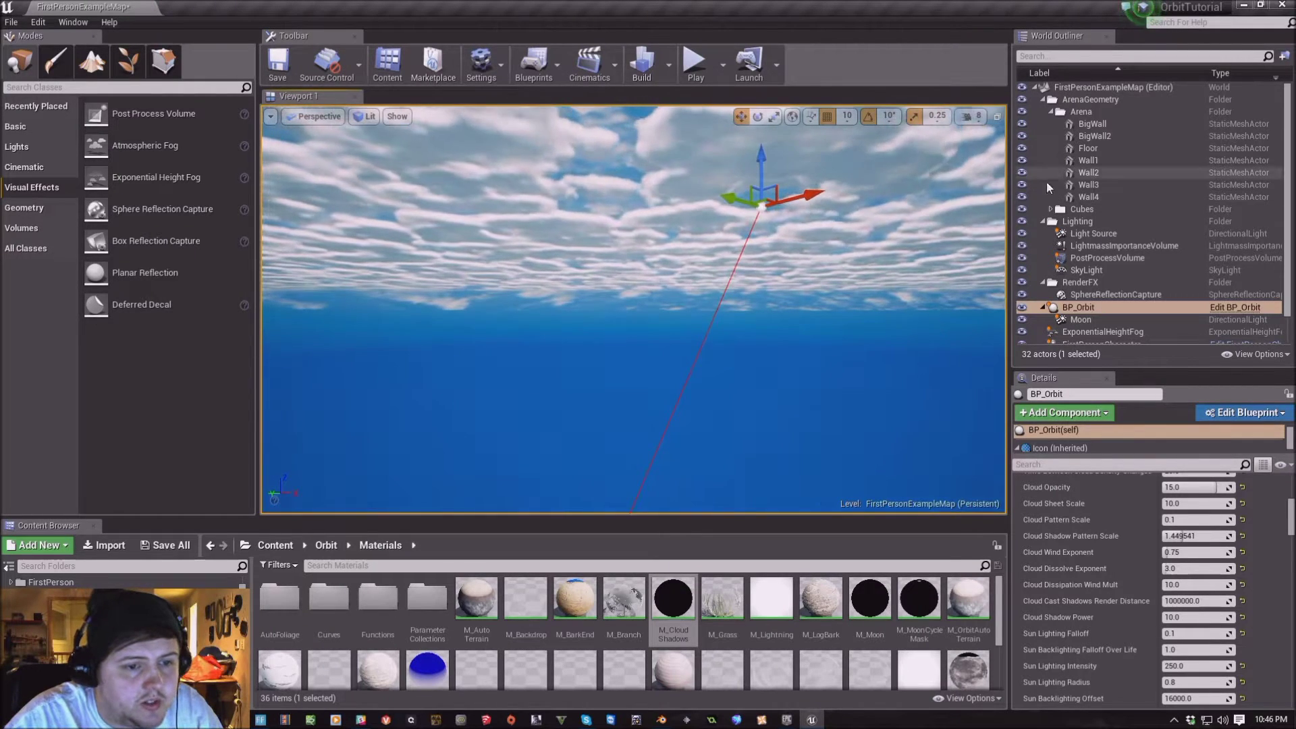
left_click(1100, 235)
scroll(1057, 593, "down", 5)
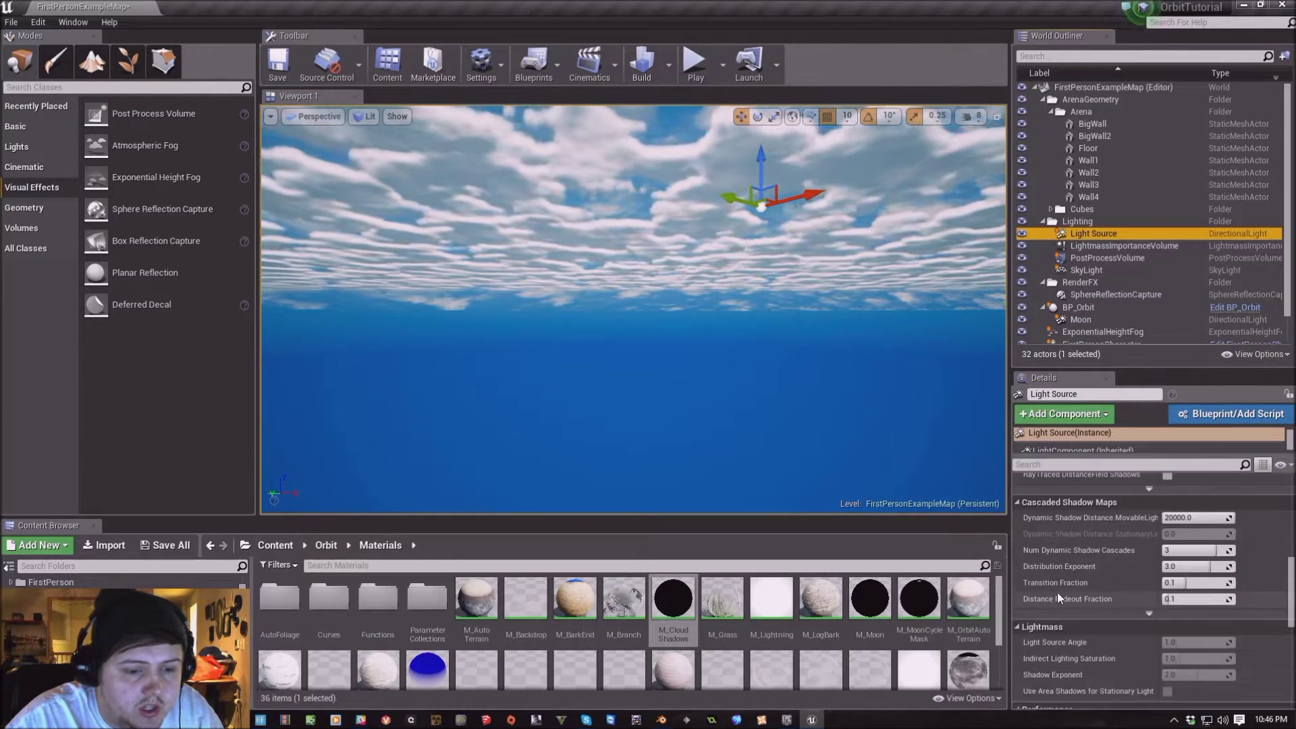
scroll(1063, 588, "down", 3)
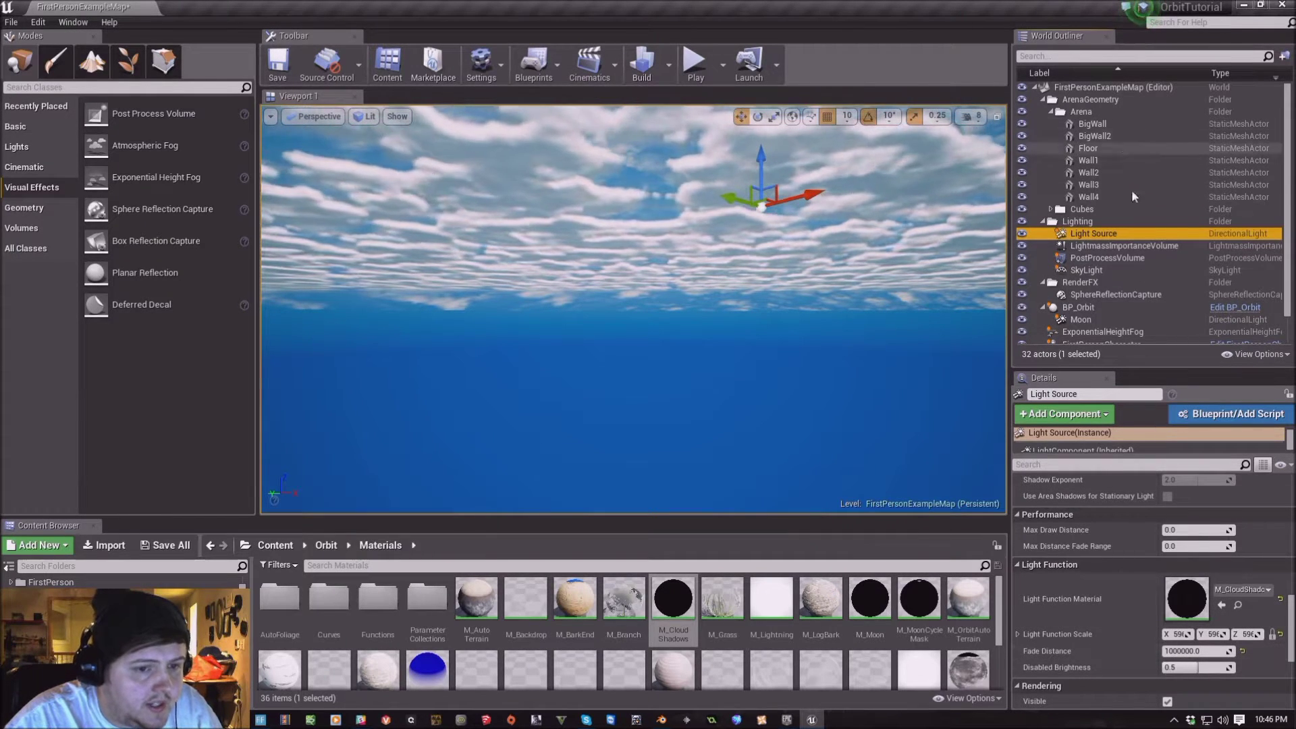
left_click(1094, 307)
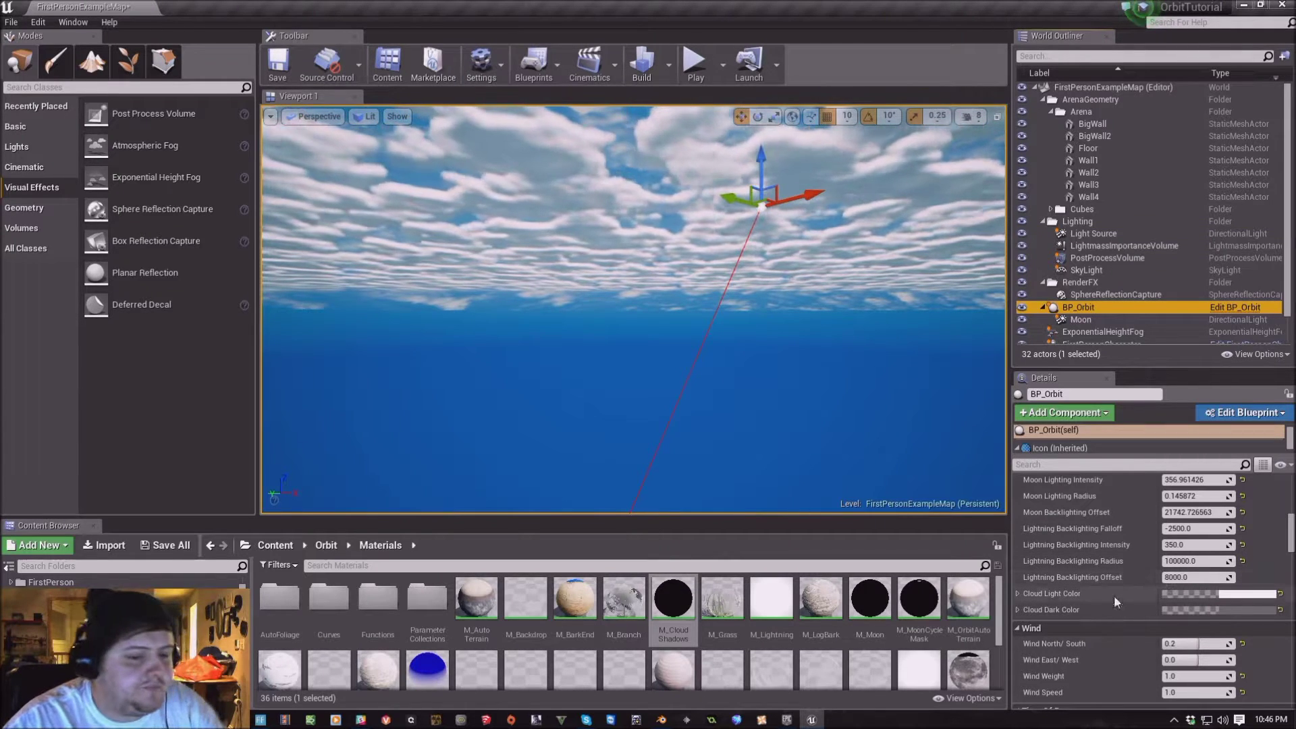
scroll(1093, 555, "down", 1)
scroll(1093, 557, "up", 4)
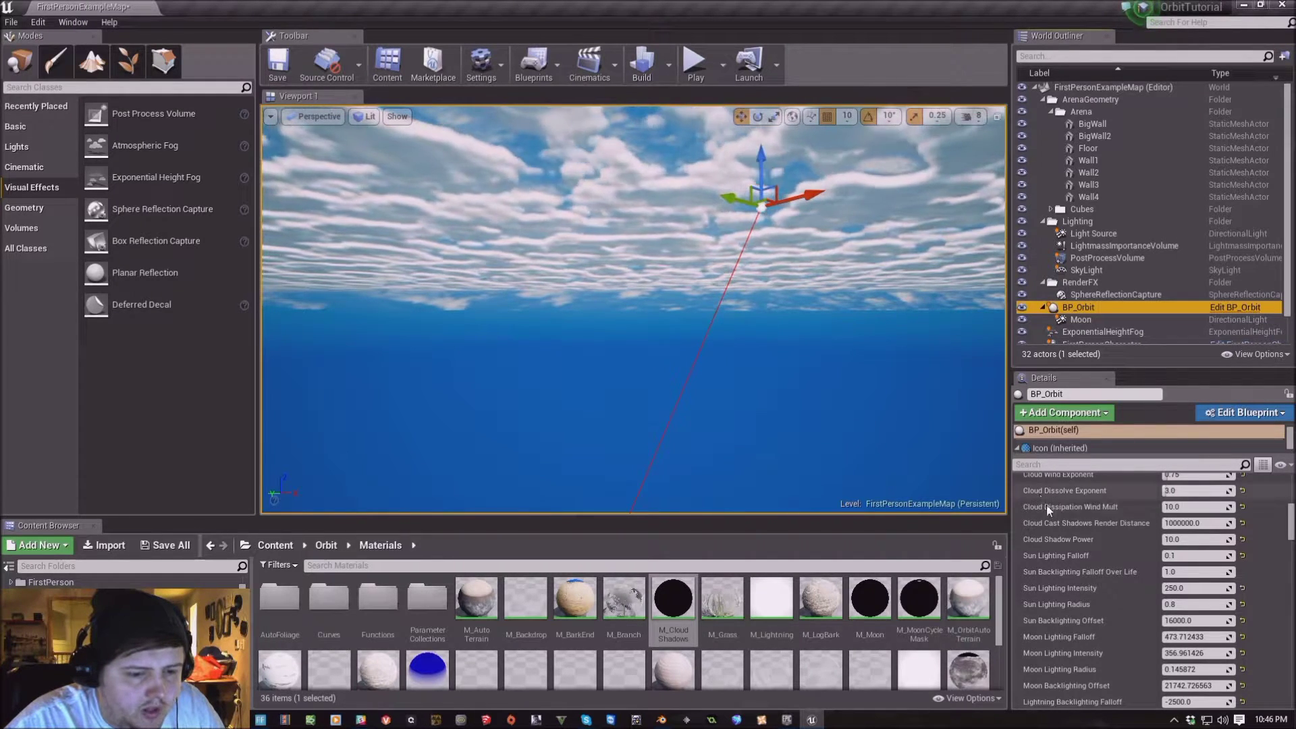
Set BP_Orbit's Wind North/South to 0.01 while viewing the clouds from inside the arena
right_click_drag(549, 440, 533, 476)
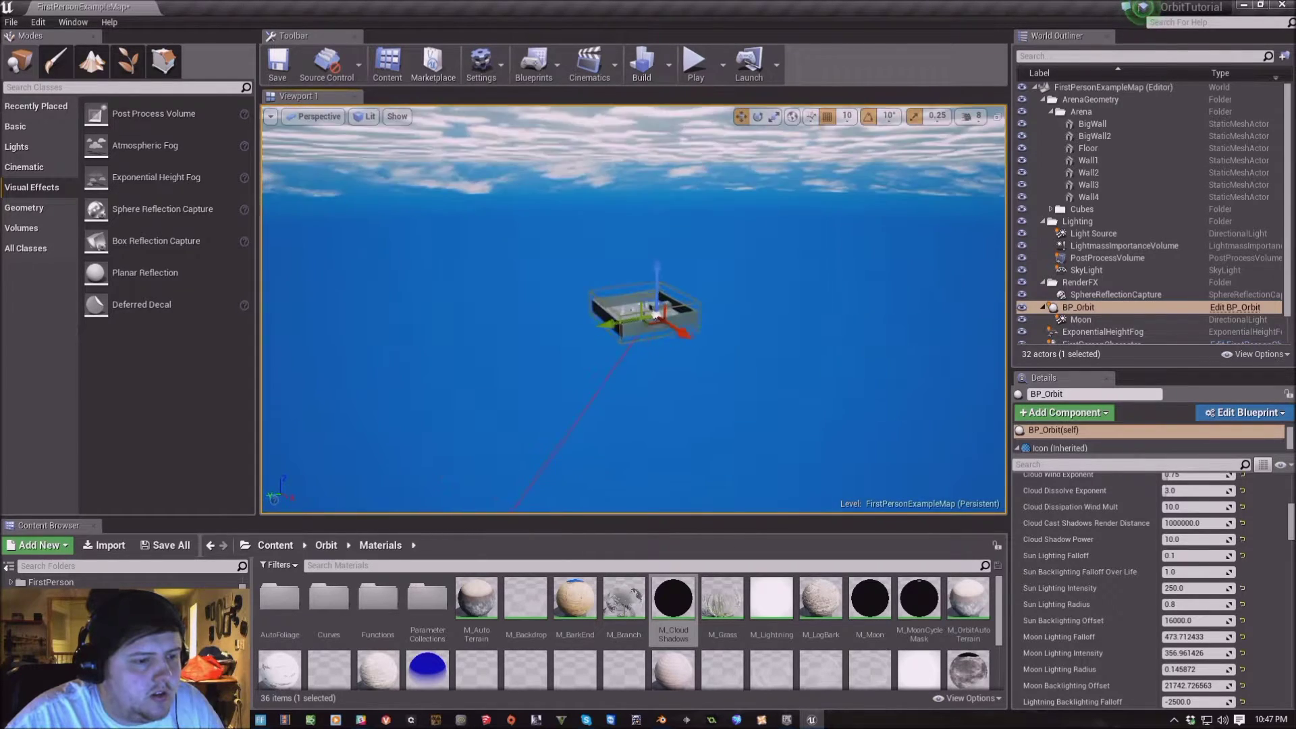
key("f")
scroll(633, 309, "down", 10)
scroll(633, 309, "up", 10)
right_click_drag(634, 309, 665, 250)
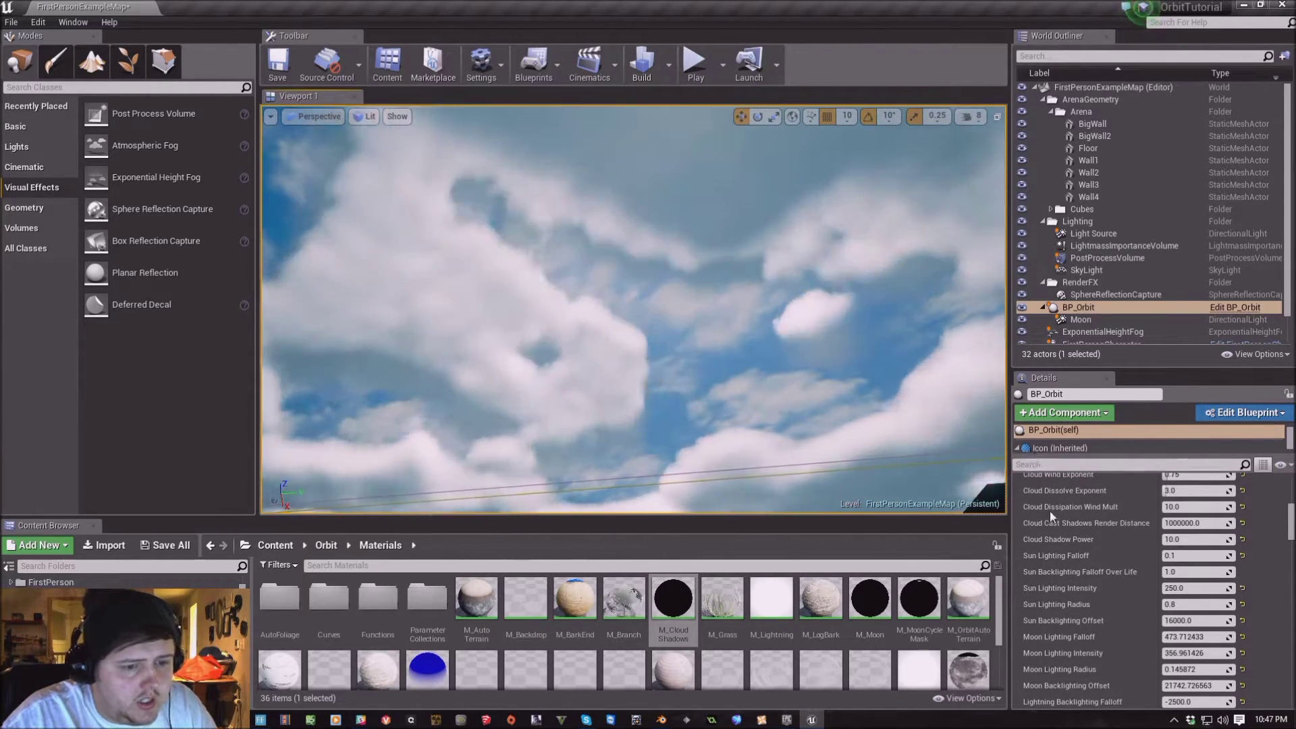
scroll(1083, 585, "up", 5)
left_click(1195, 514)
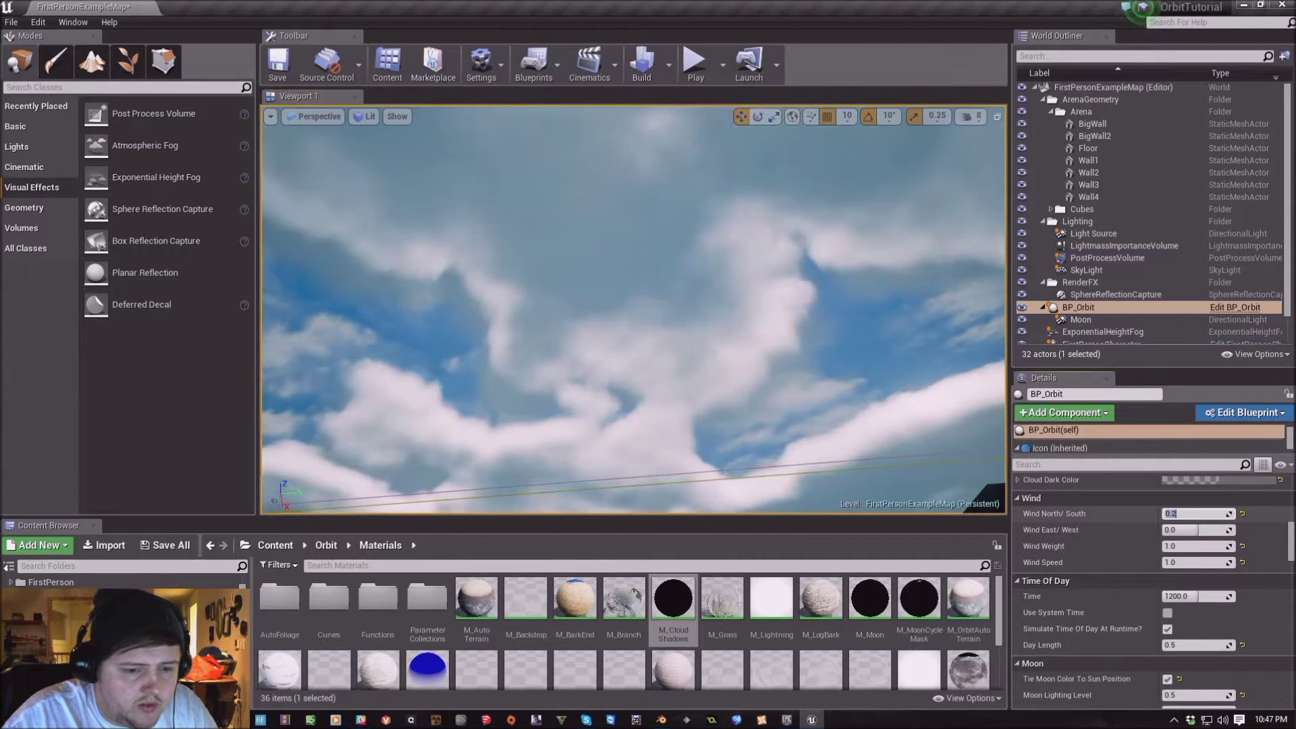
type("0.01")
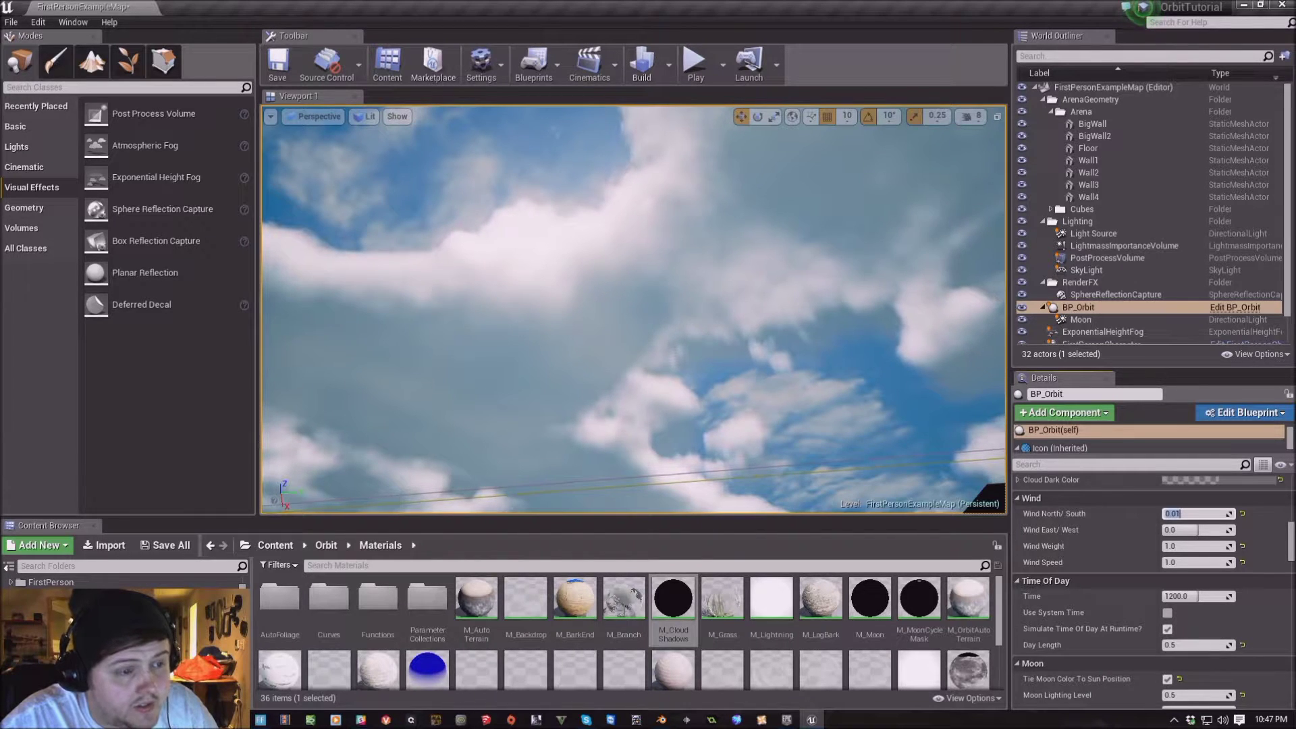
Try Sun Lighting Intensity values of about 10125 and about 27.8 on BP_Orbit, and undo the changes
scroll(1100, 548, "up", 5)
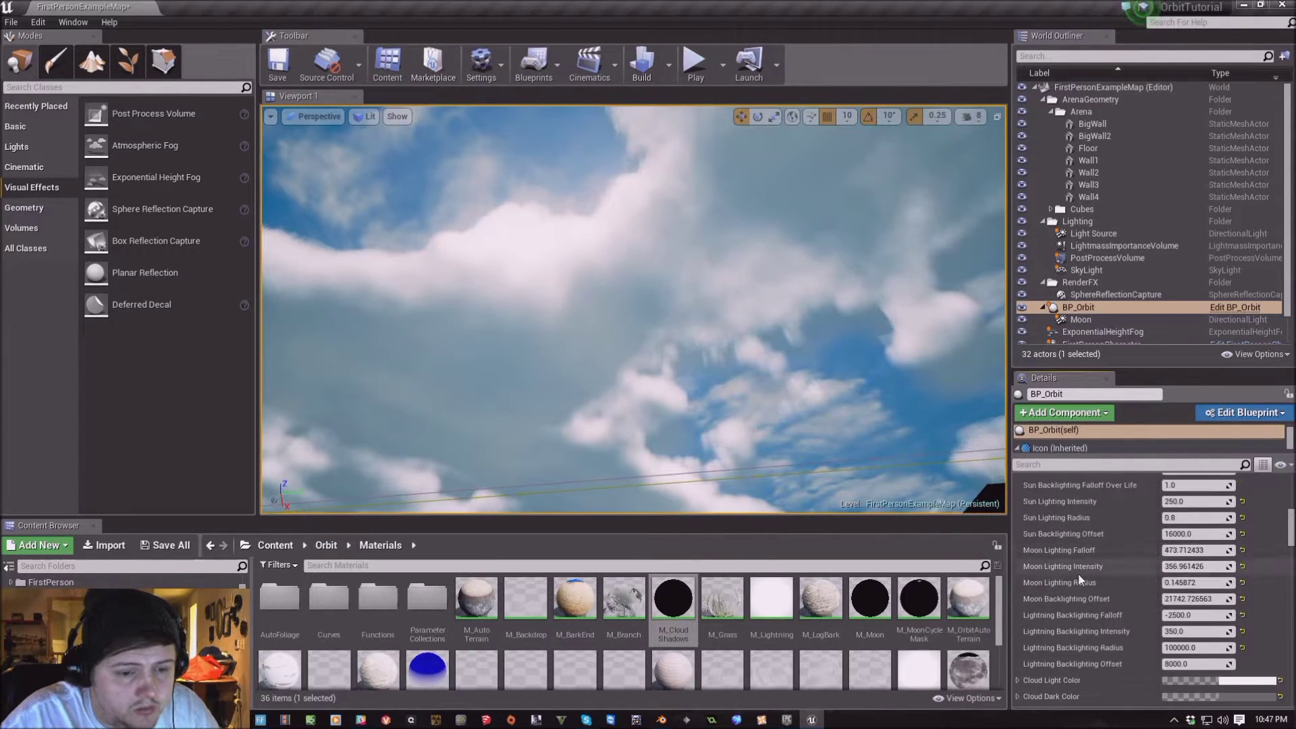
scroll(1061, 524, "up", 3)
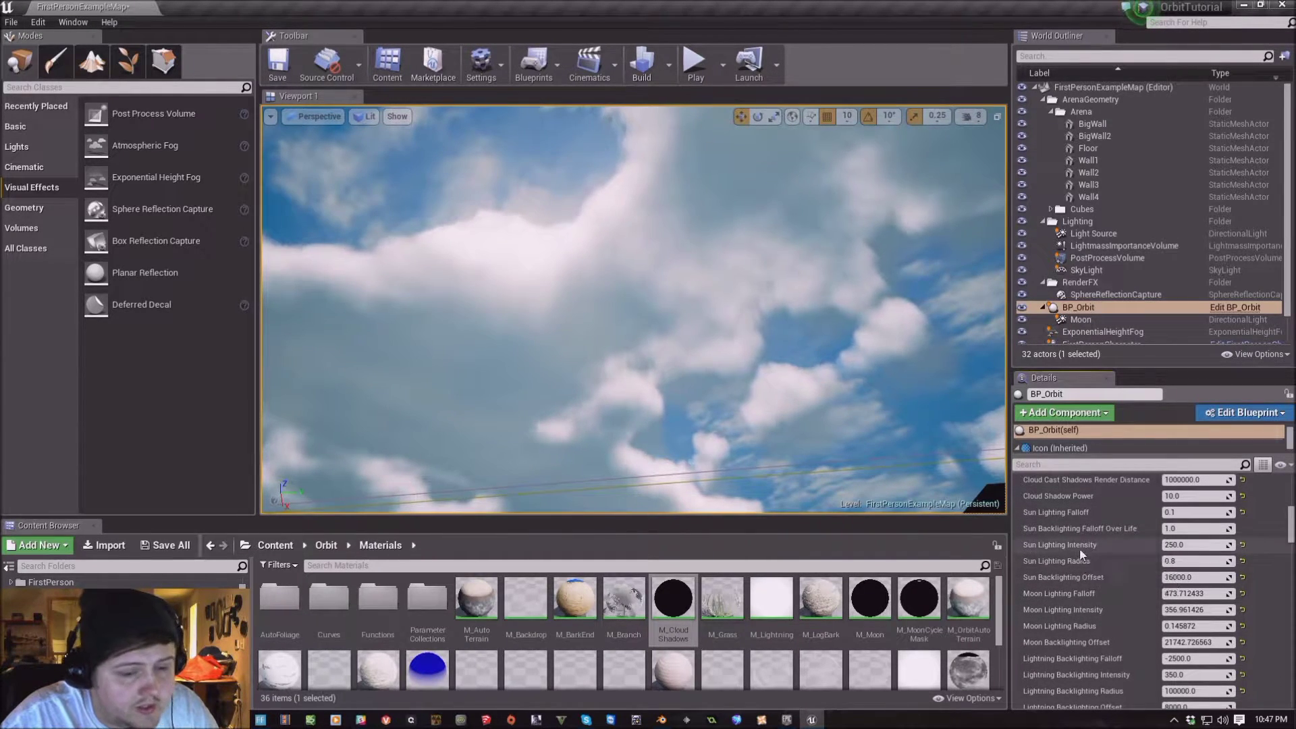
left_click_drag(1194, 544, 1283, 545)
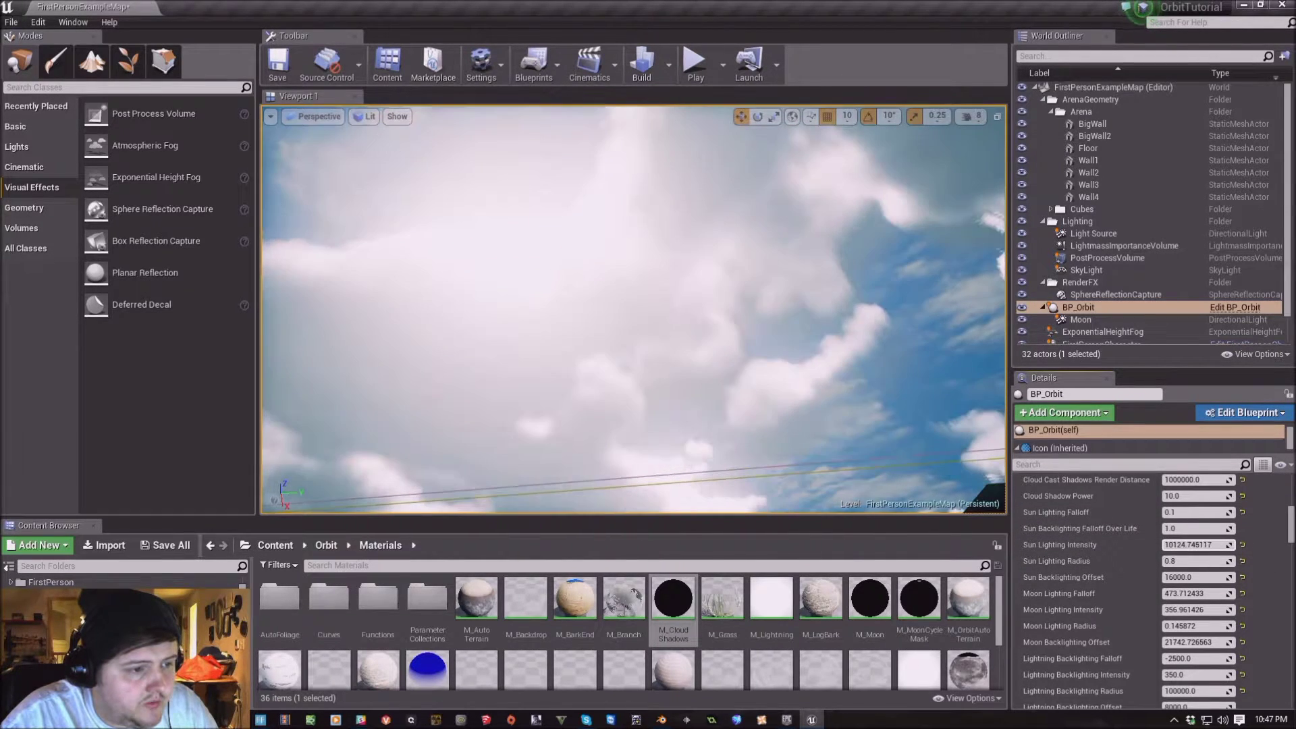
key("ctrl+z")
key("ctrl+z")
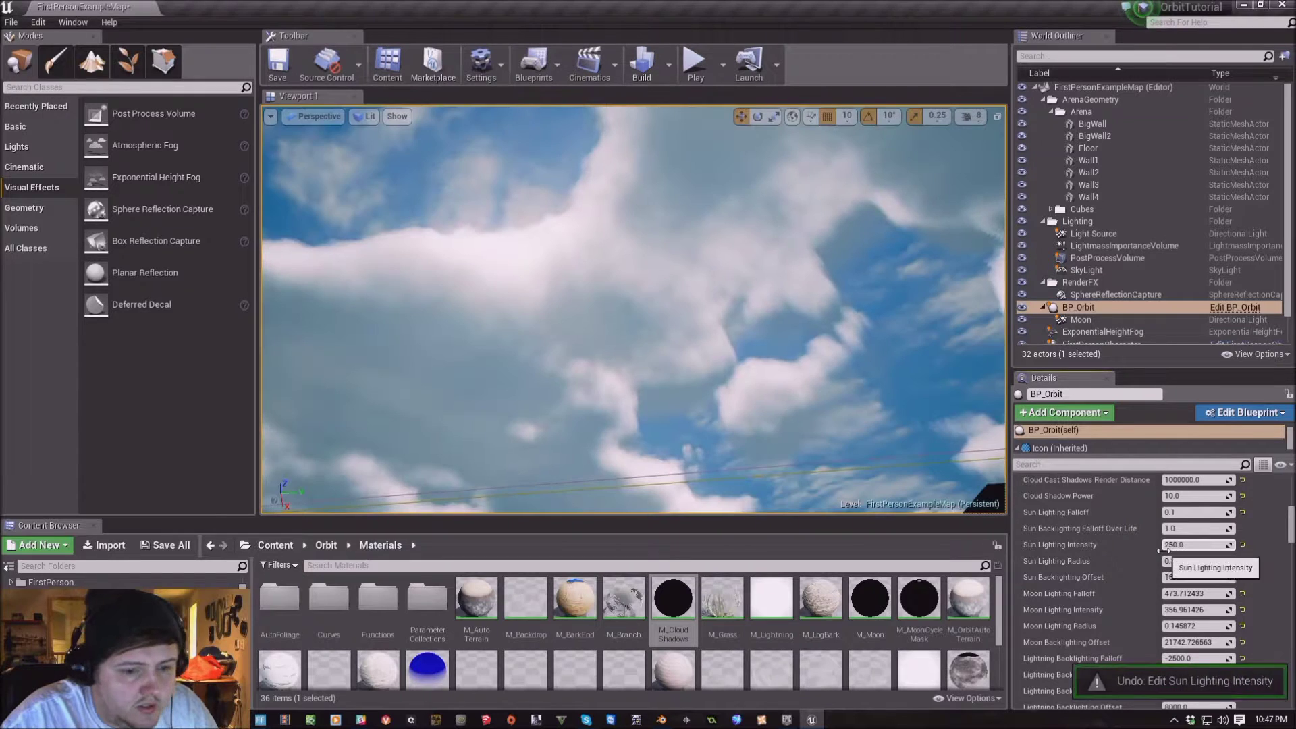
left_click_drag(1195, 545, 1174, 544)
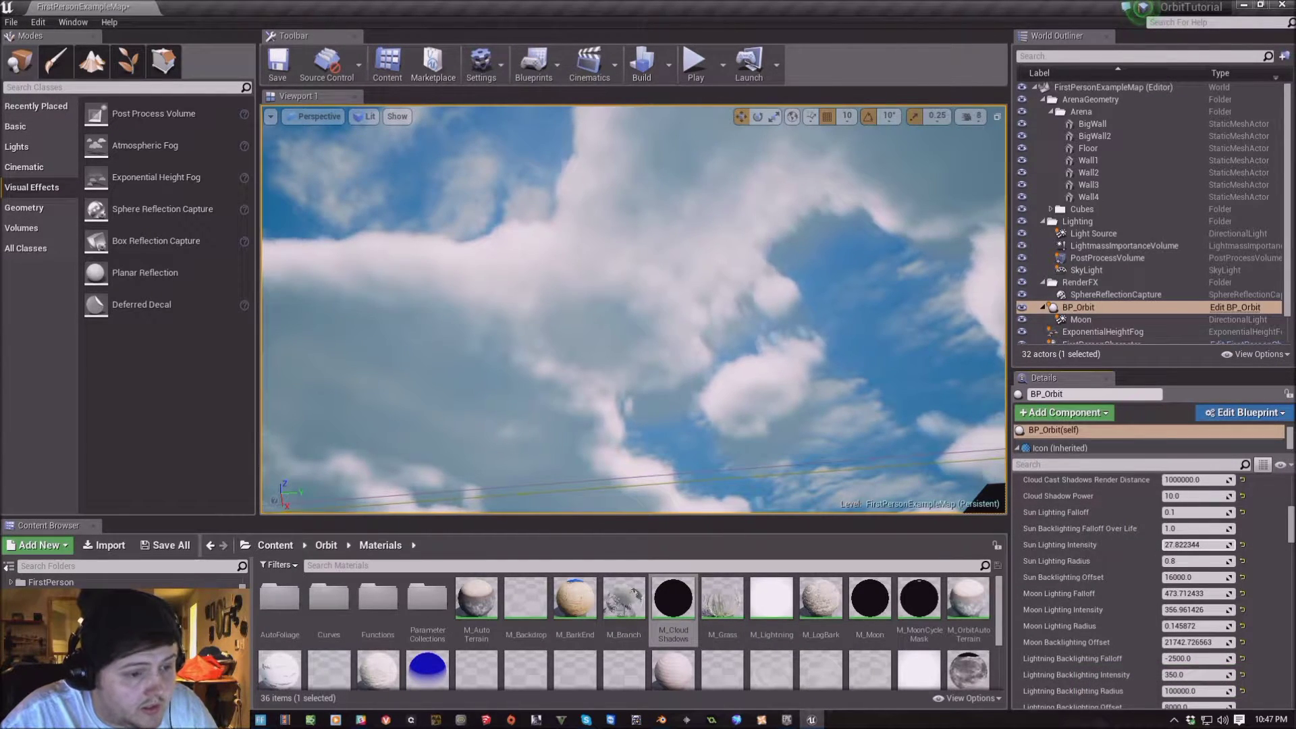
key("ctrl+z")
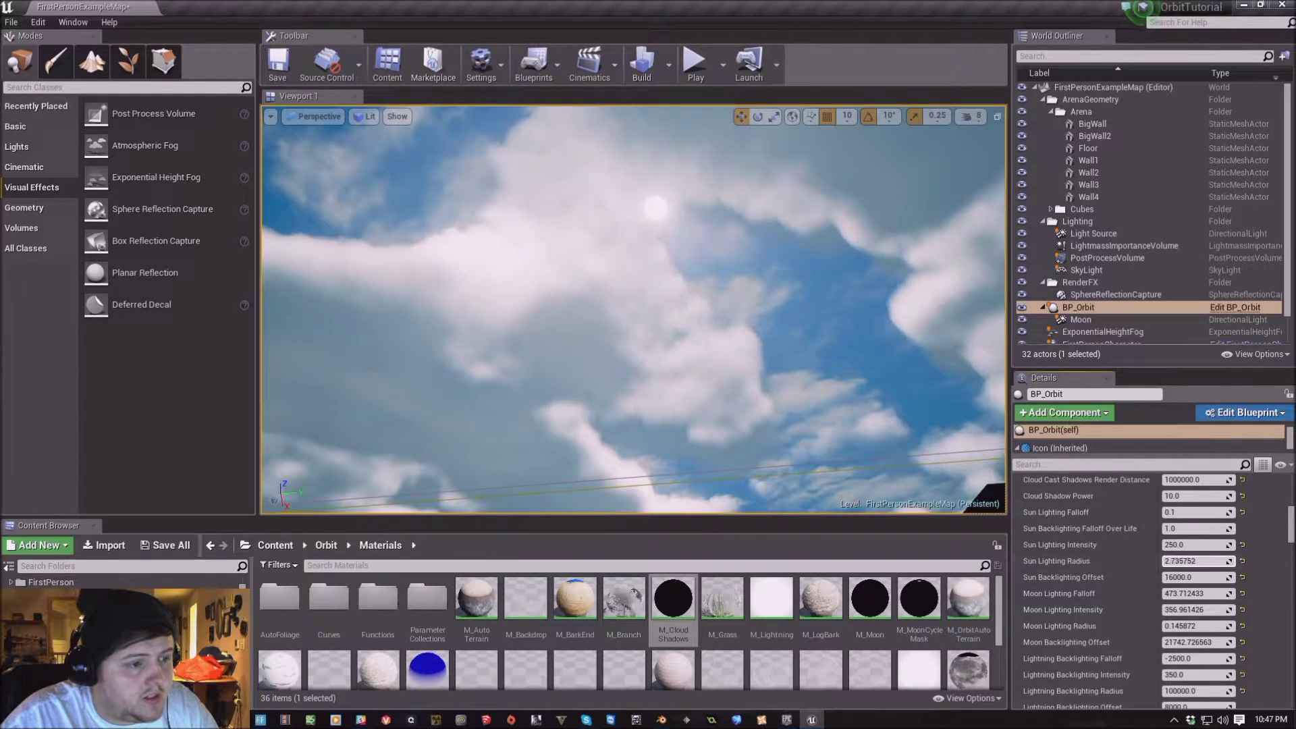
Try Sun Lighting Radius values of about 173.5 and about 0.03 on BP_Orbit, and undo the changes
left_click_drag(1195, 561, 1211, 560)
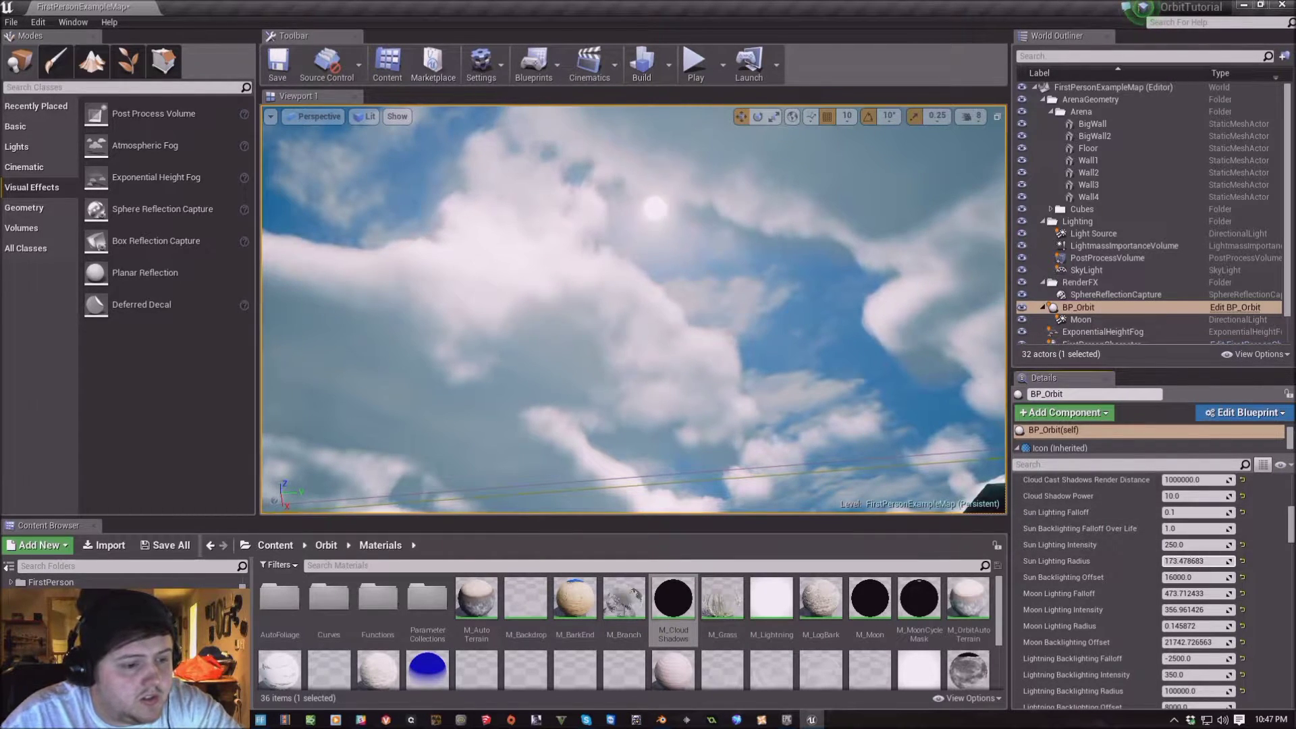
left_click_drag(1209, 561, 1175, 561)
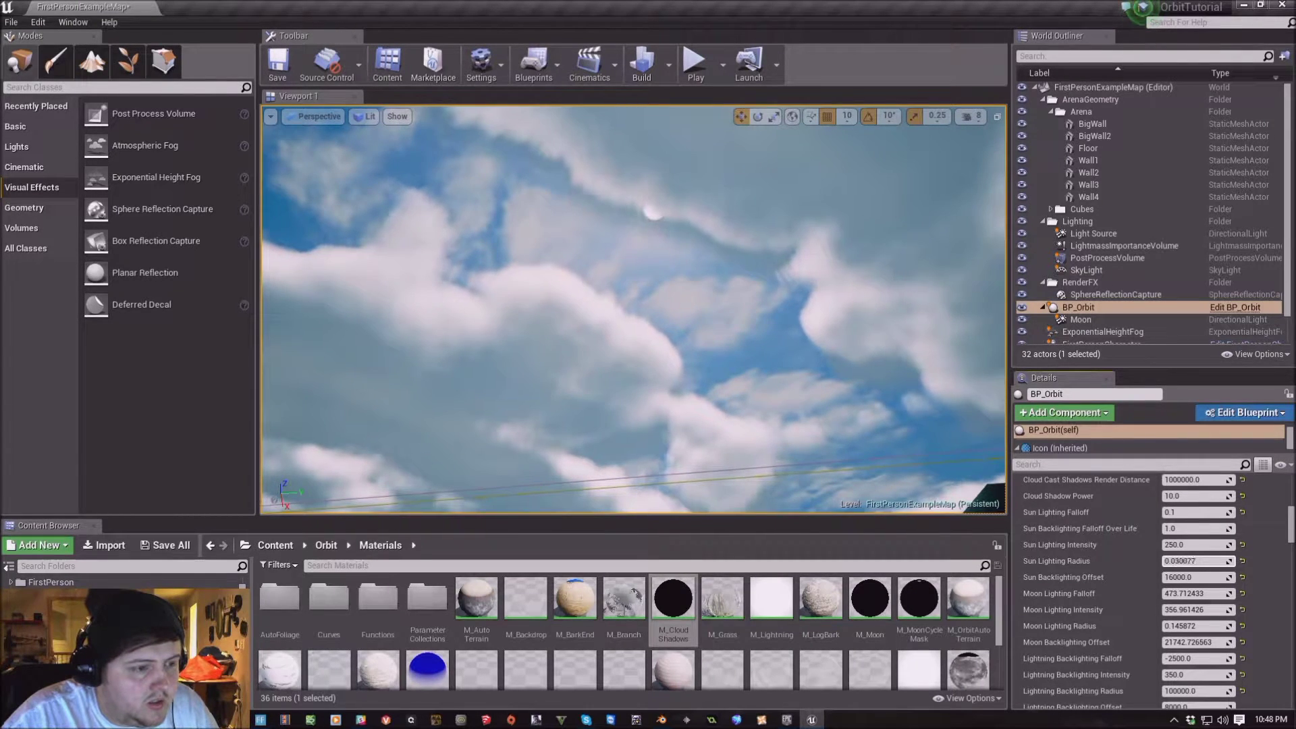
key("ctrl+z")
key("ctrl+z")
key("ctrl+z")
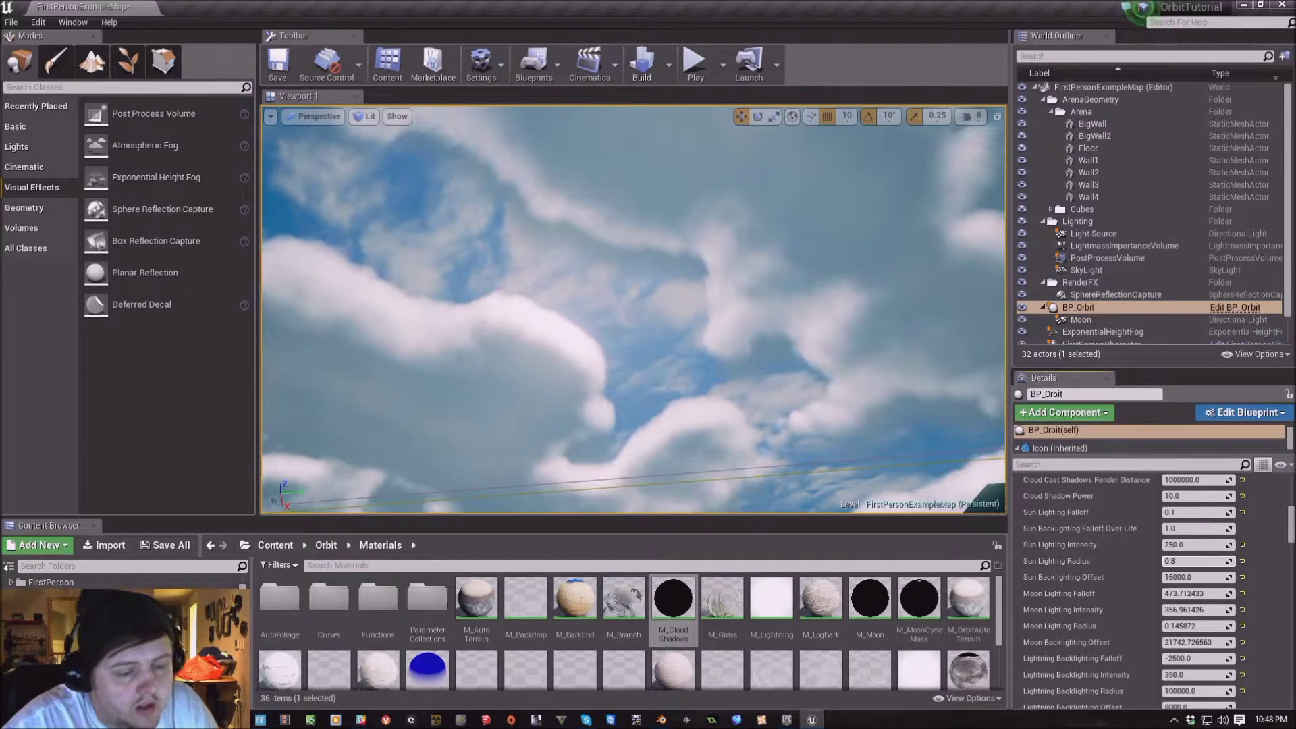
Try a Sun Backlighting Offset of about 14063 and an extremely large one on BP_Orbit, and undo the changes
left_click(1198, 577)
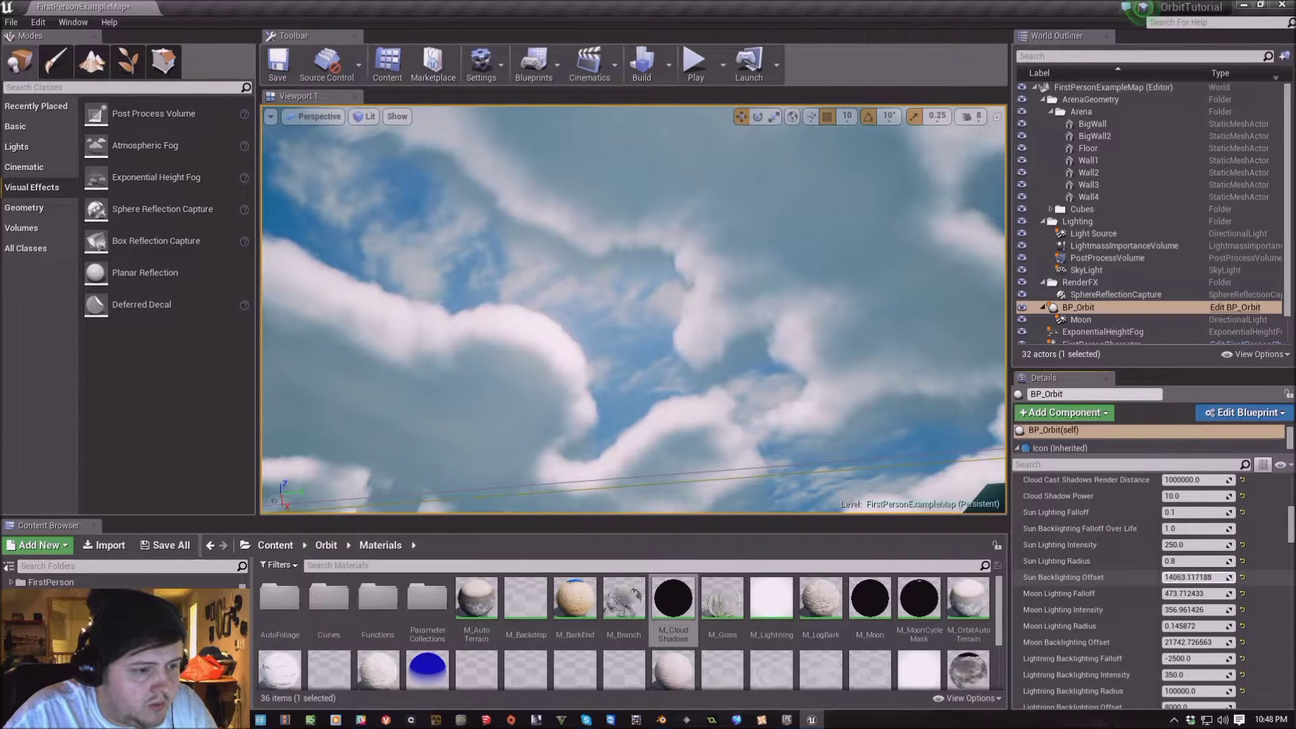
left_click_drag(1198, 578, 1293, 577)
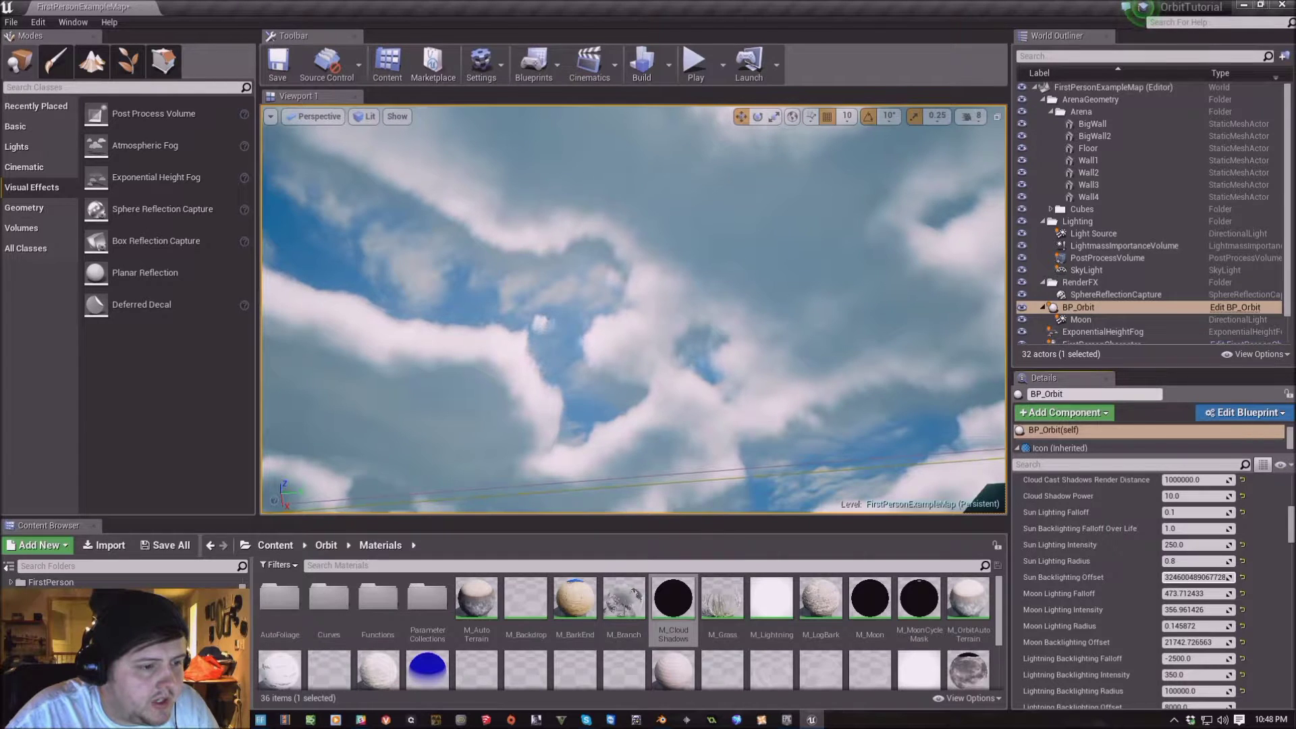
right_click_drag(634, 304, 638, 331)
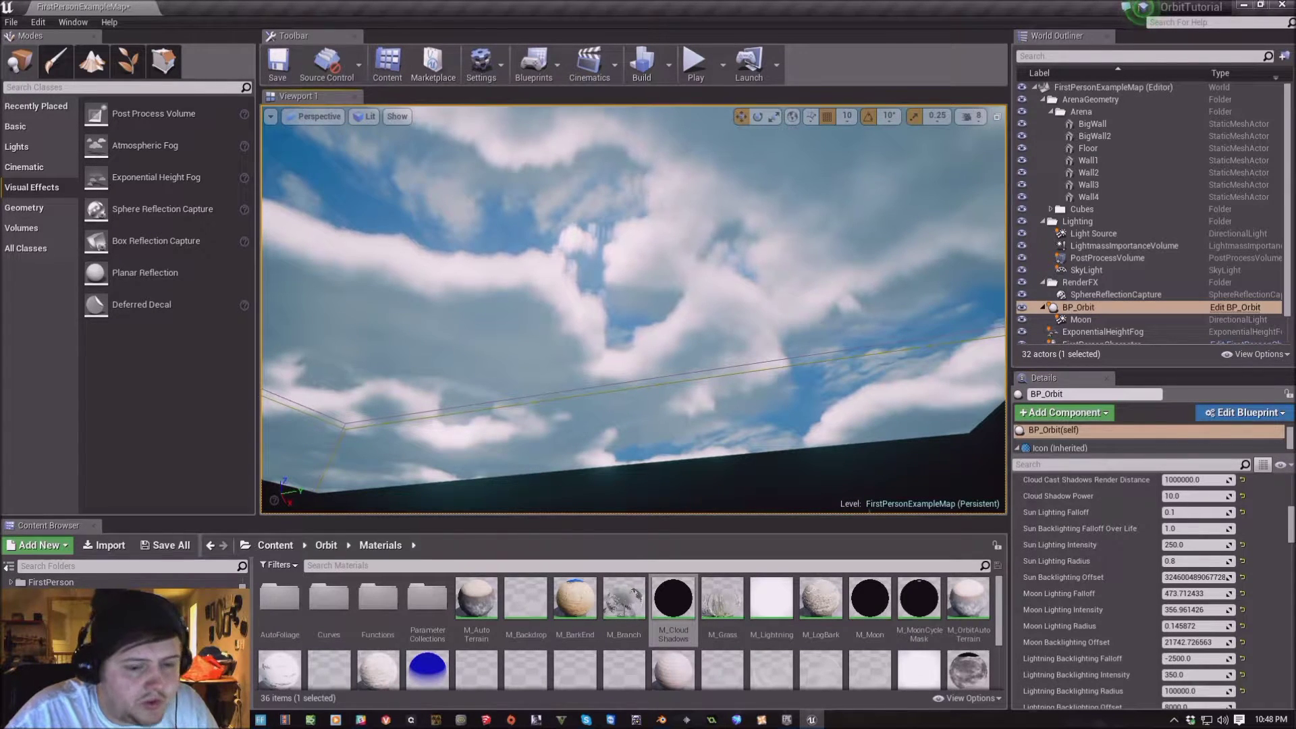
key("ctrl+z")
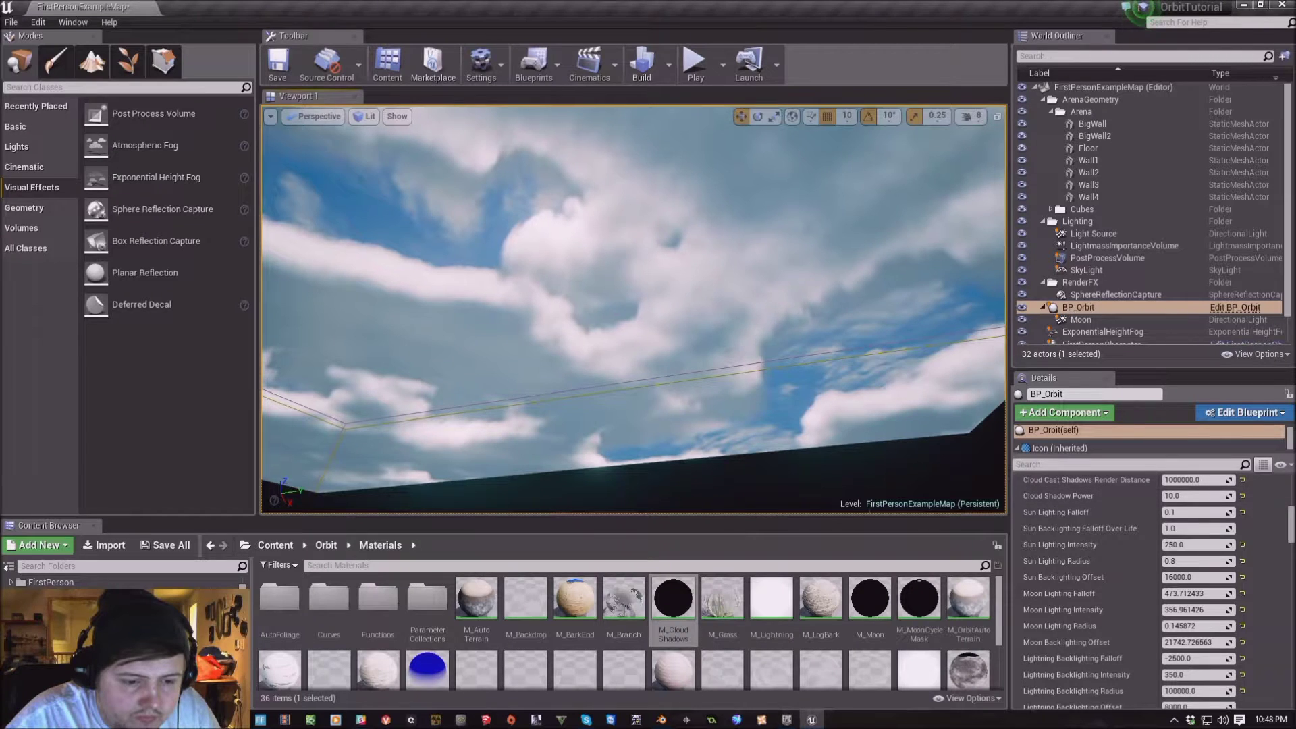
scroll(1148, 582, "down", 3)
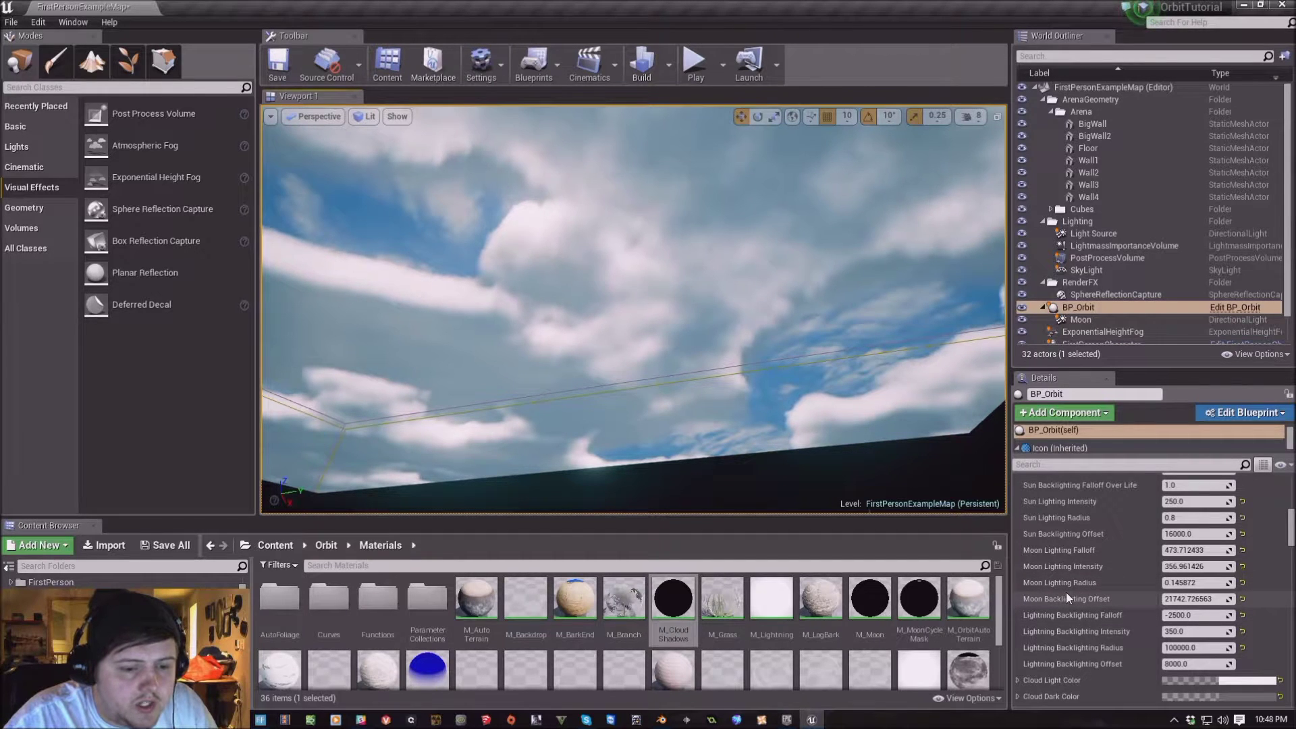
Move BP_Orbit's Time to a night value of about 2378 and view the moonlit clouds above the arena
scroll(1074, 601, "down", 10)
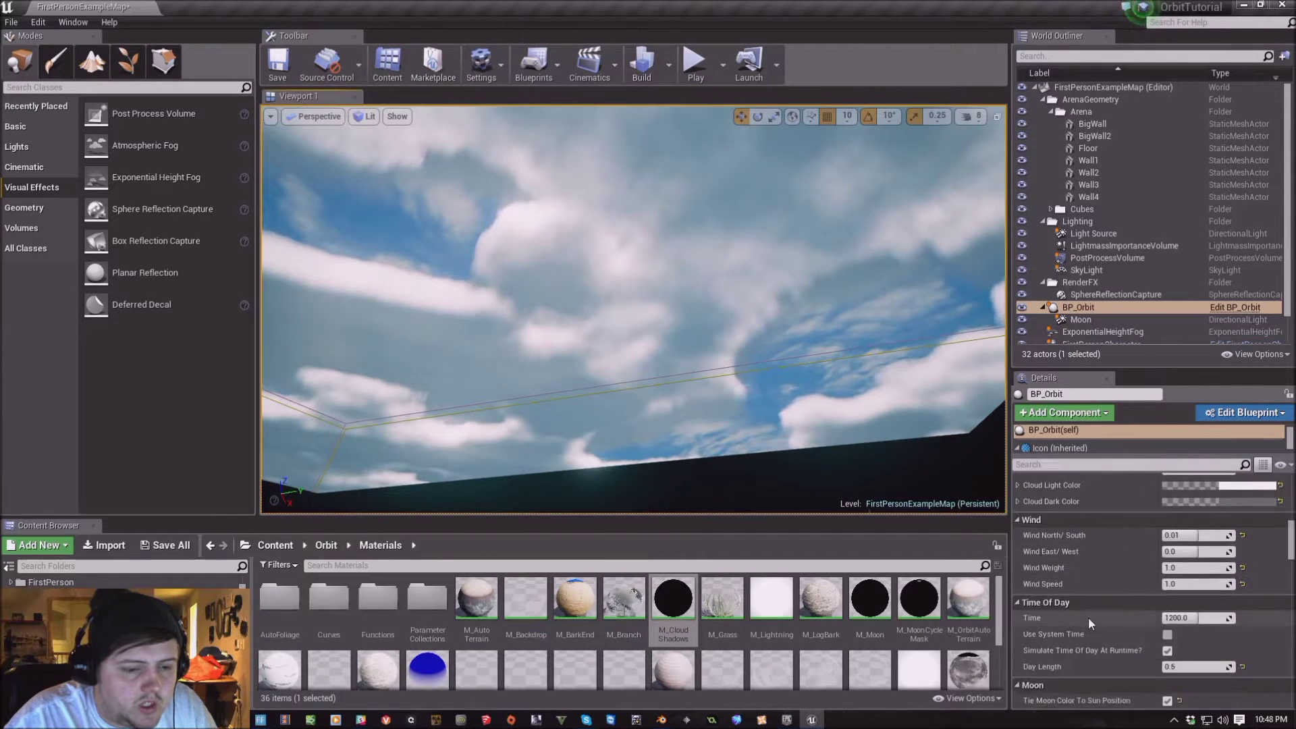
left_click_drag(1191, 619, 1231, 619)
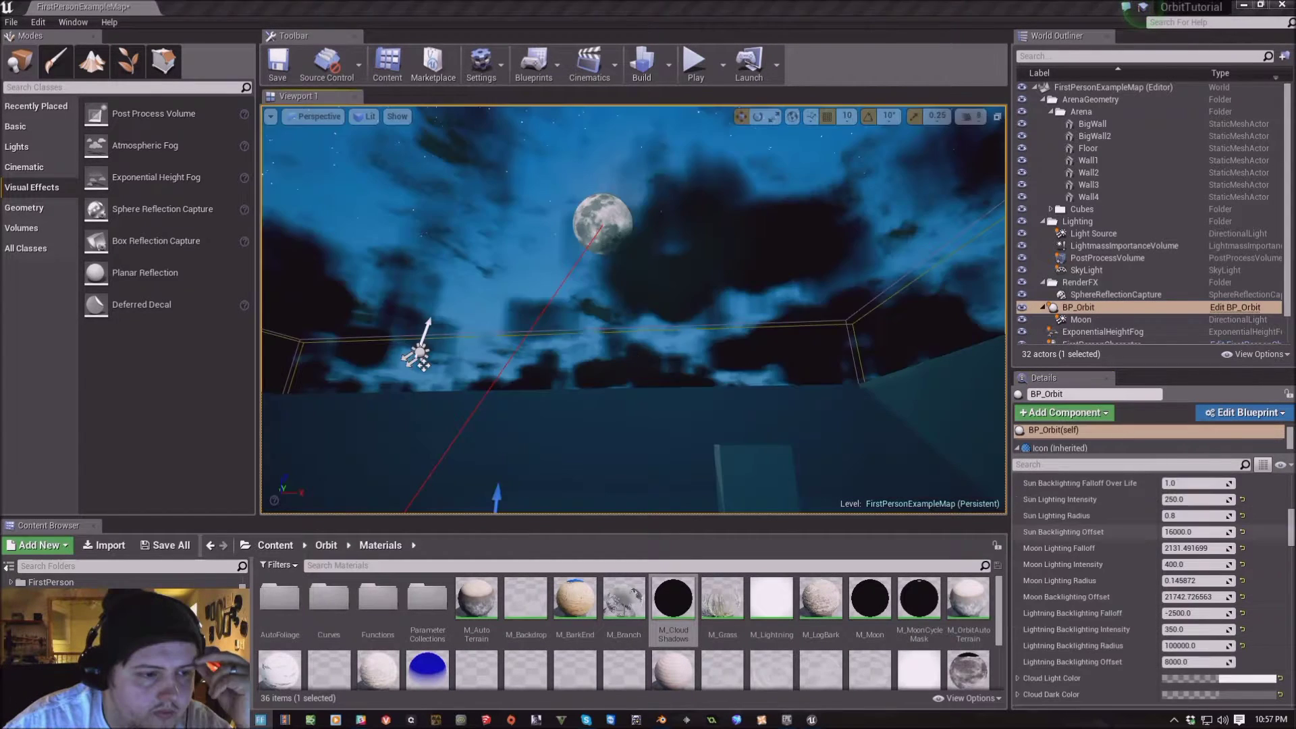
right_click_drag(635, 311, 635, 351)
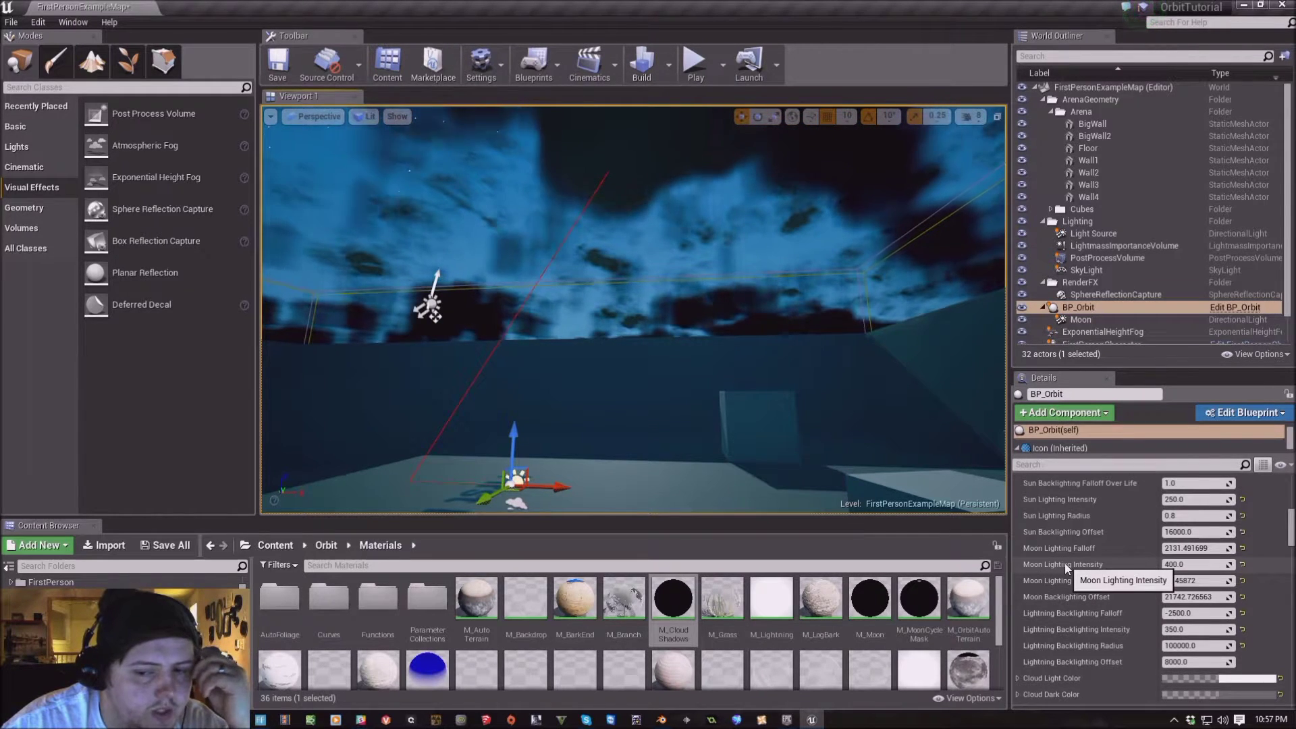
right_click_drag(634, 310, 577, 253)
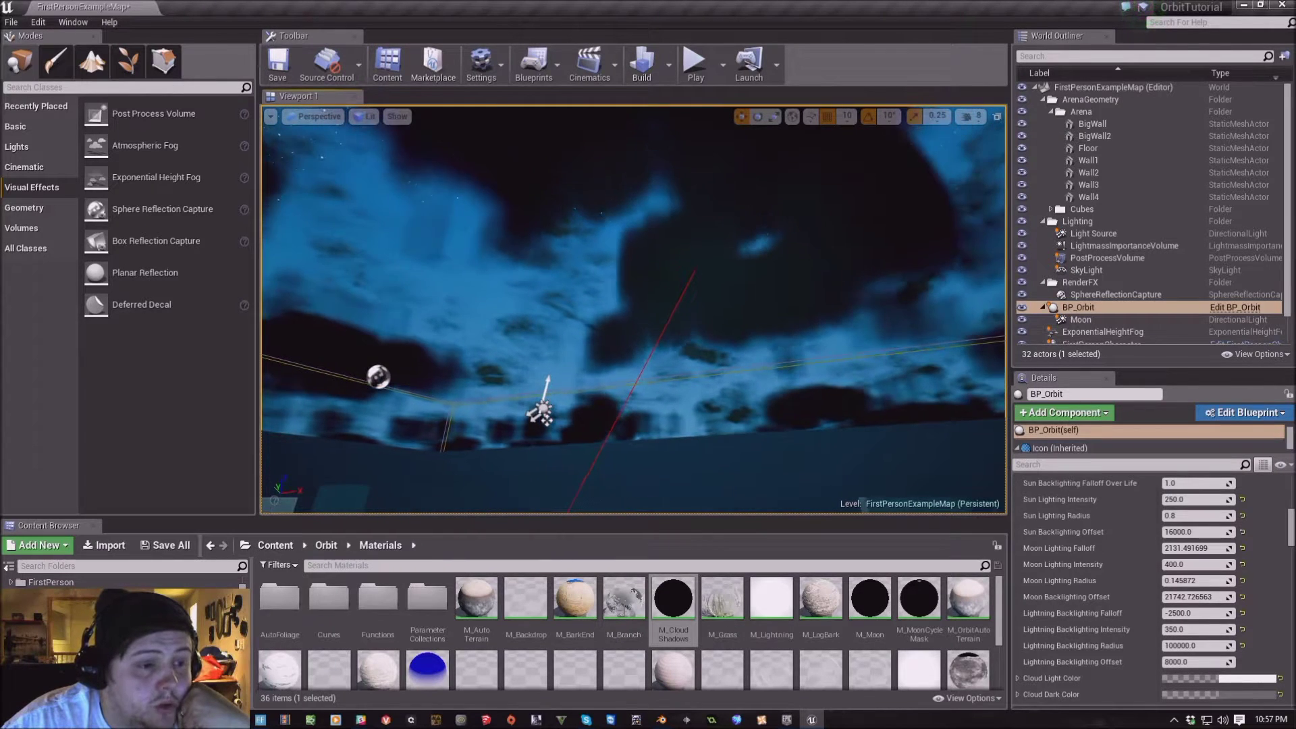
Try Moon Phase values of about 0.41 and 0.495 on BP_Orbit
scroll(1055, 581, "down", 10)
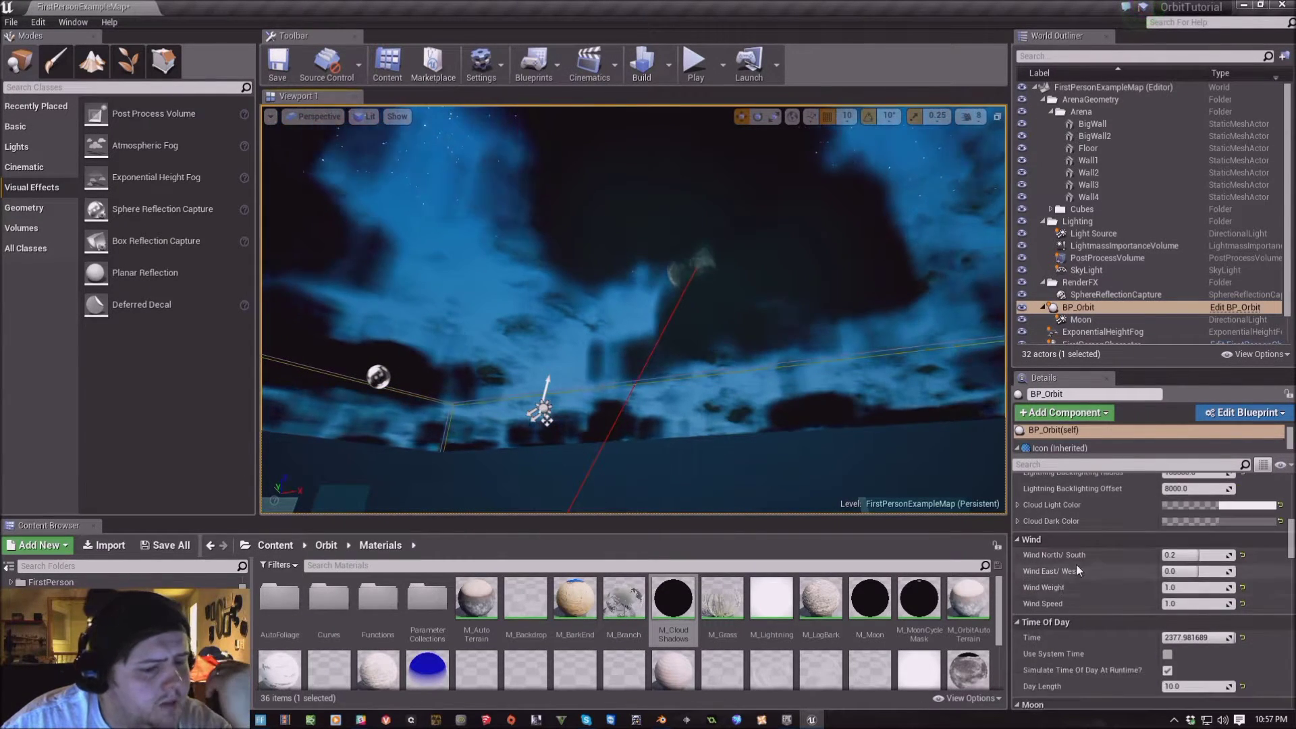
scroll(1075, 567, "down", 4)
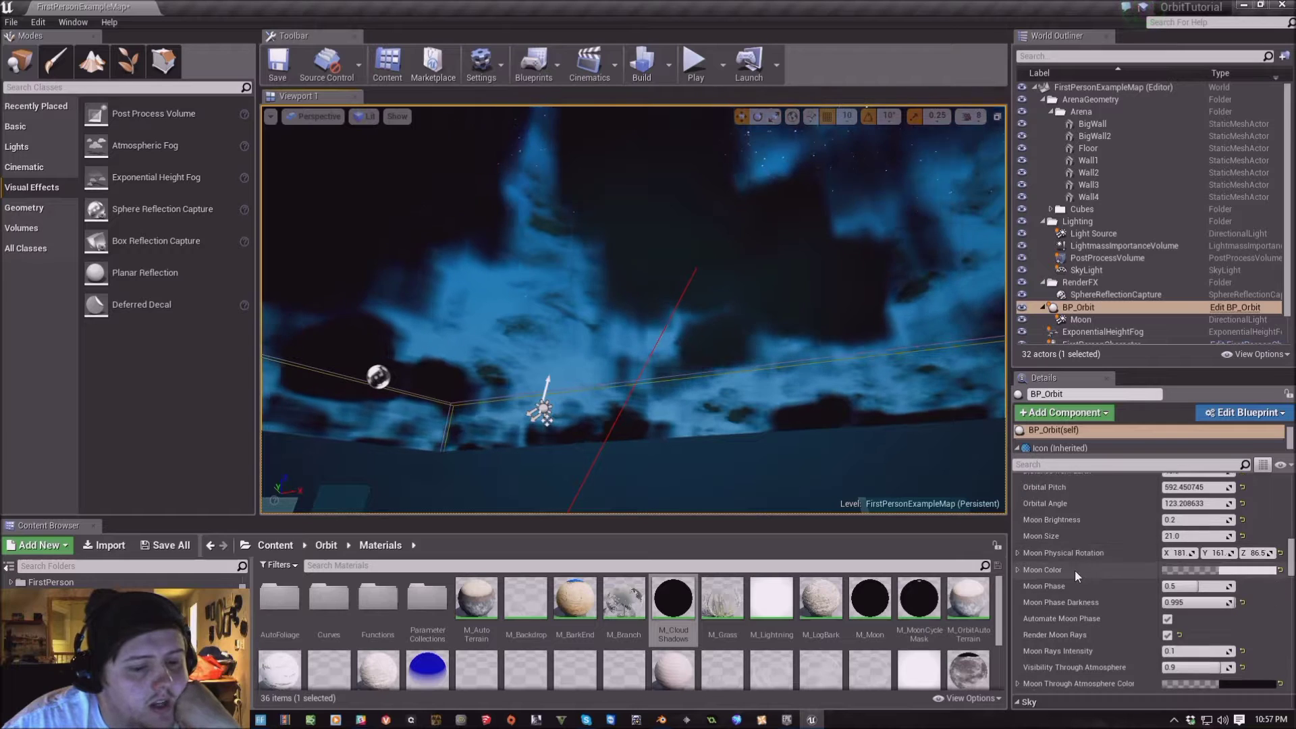
left_click_drag(1200, 586, 1199, 585)
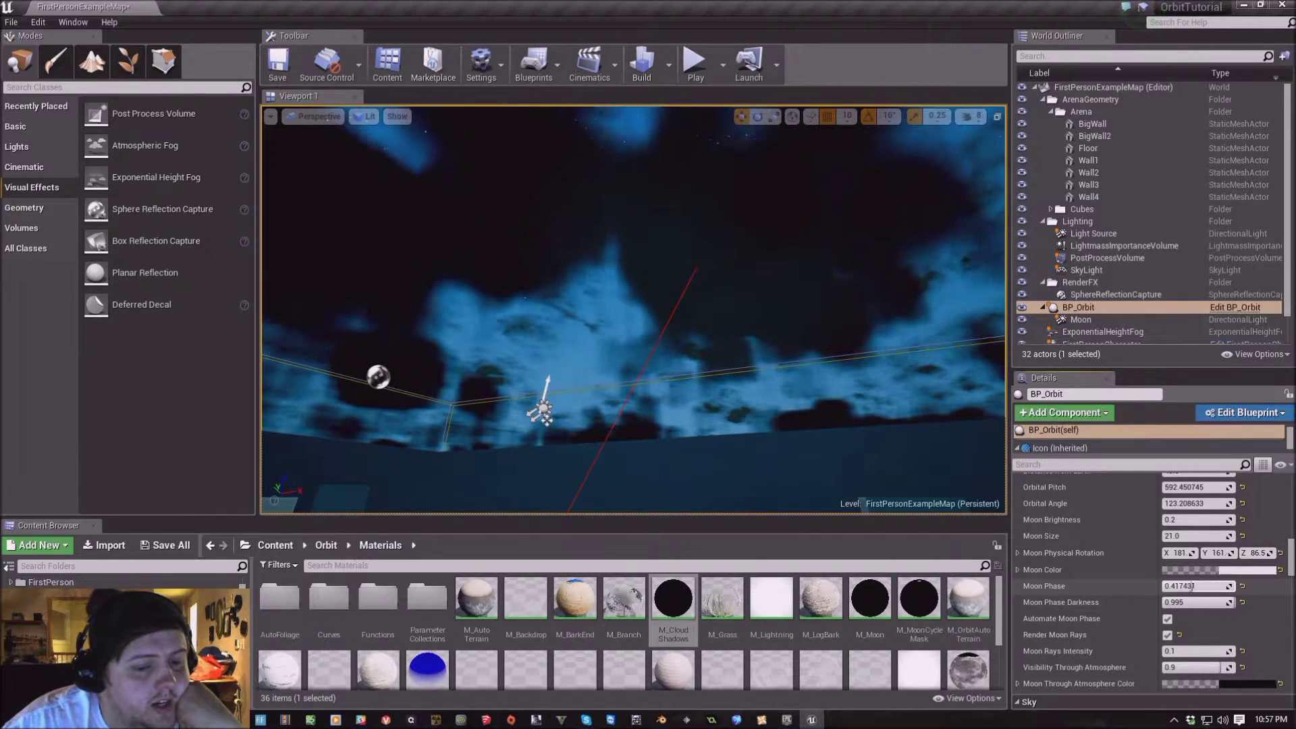
left_click(1199, 585)
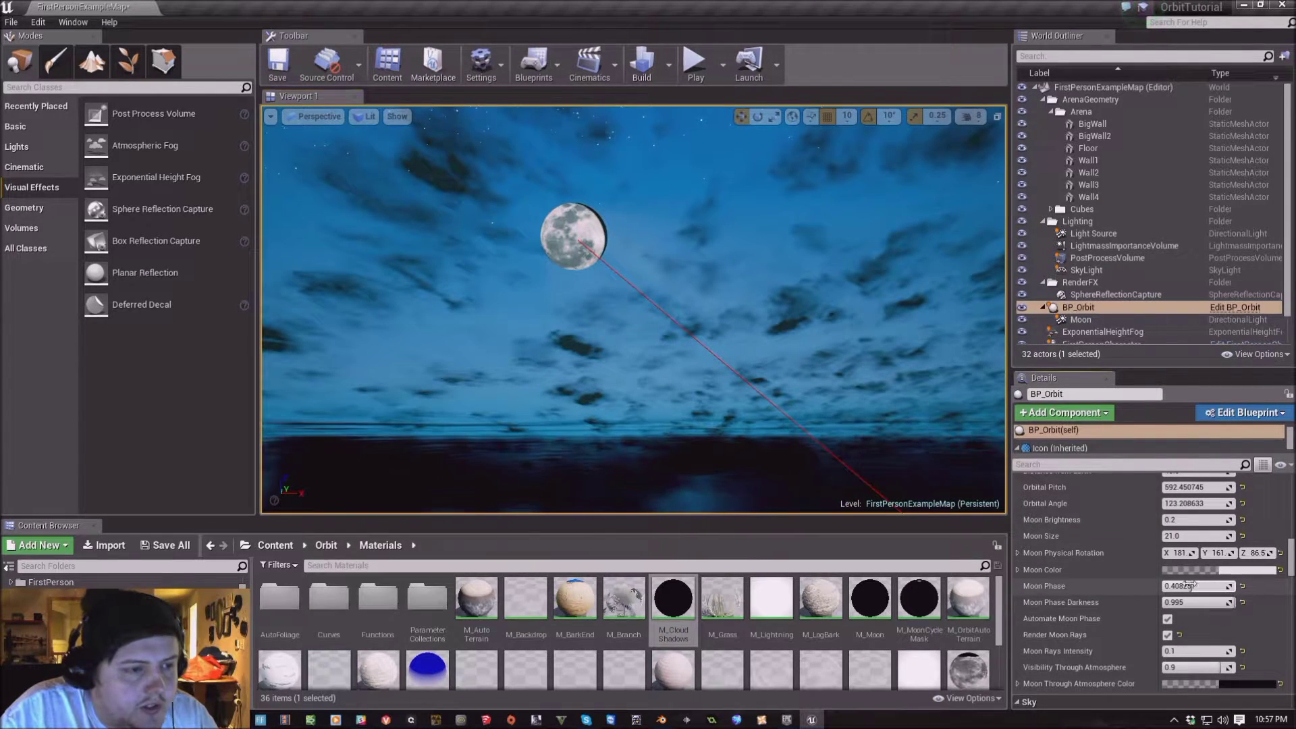
mouse_move(1182, 586)
left_mouse_down()
mouse_move(1164, 585)
mouse_move(1212, 586)
mouse_move(1185, 586)
mouse_move(1196, 586)
left_mouse_up()
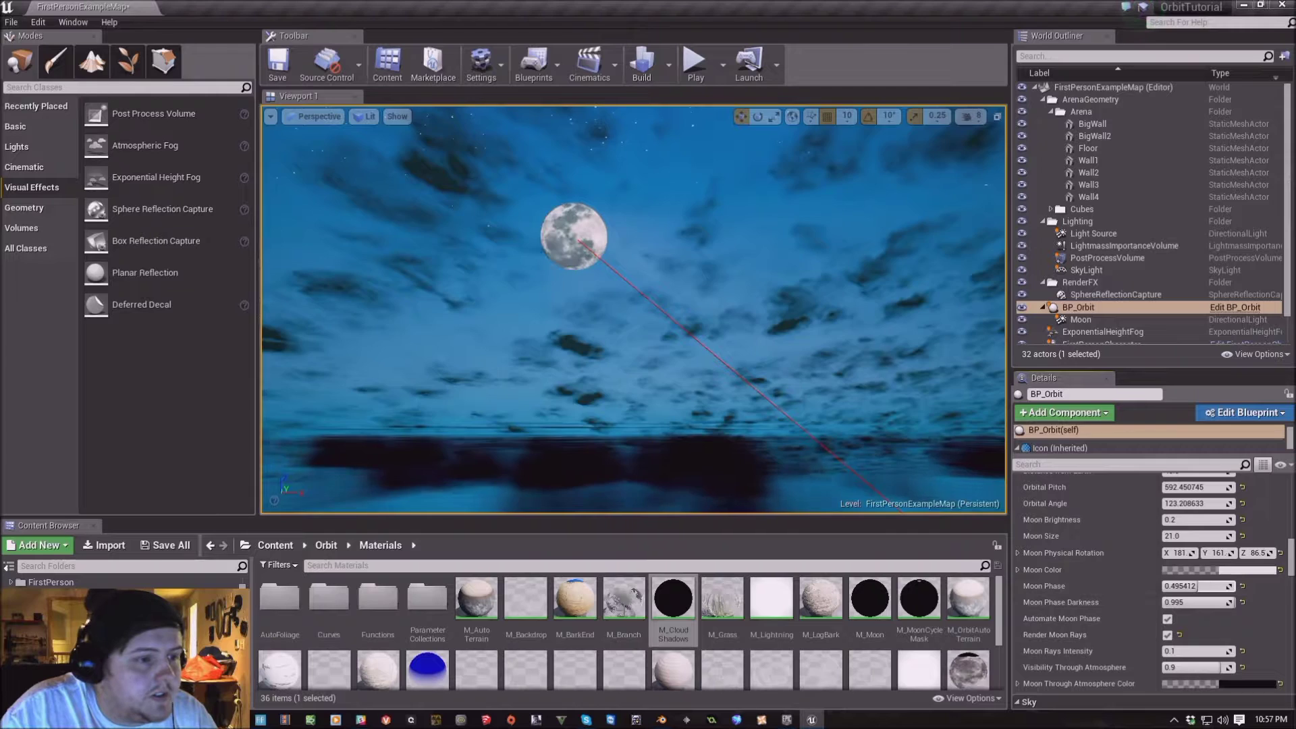
Return the view to the arena and set BP_Orbit's Moon Phase to about 0.52
key("f")
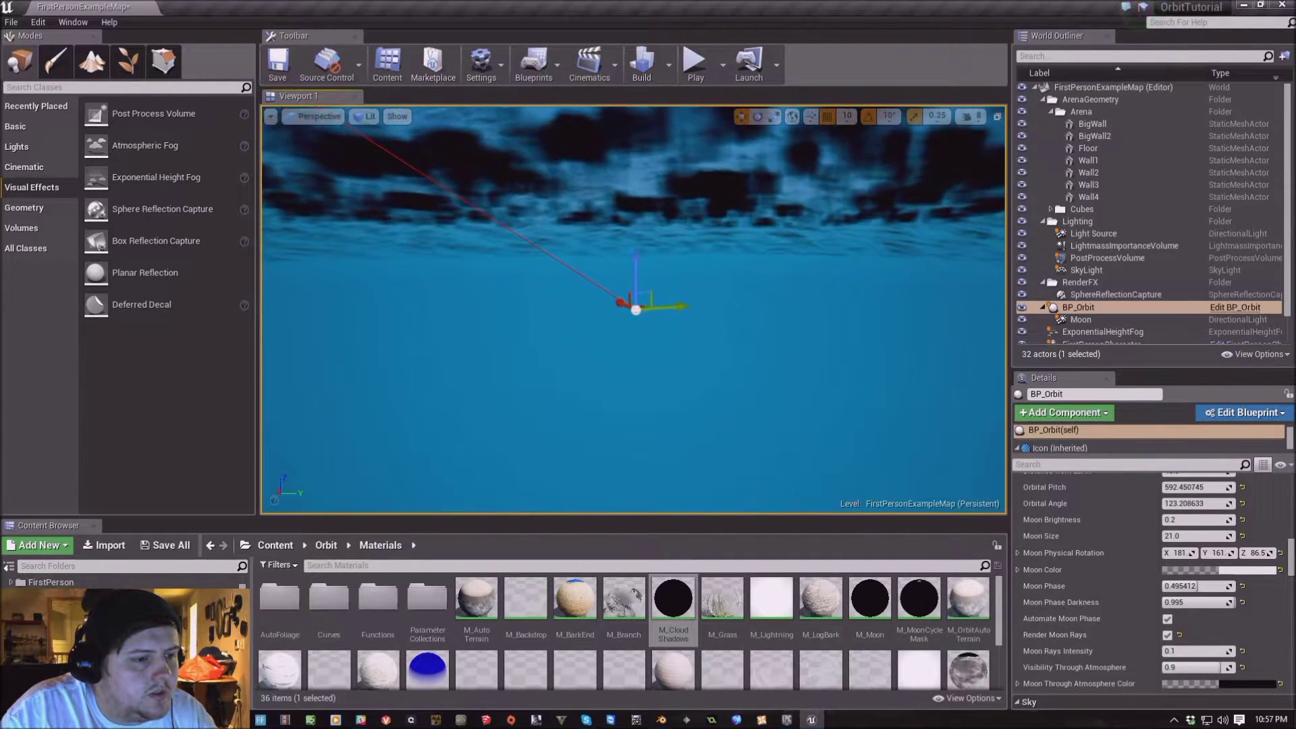
scroll(633, 309, "up", 10)
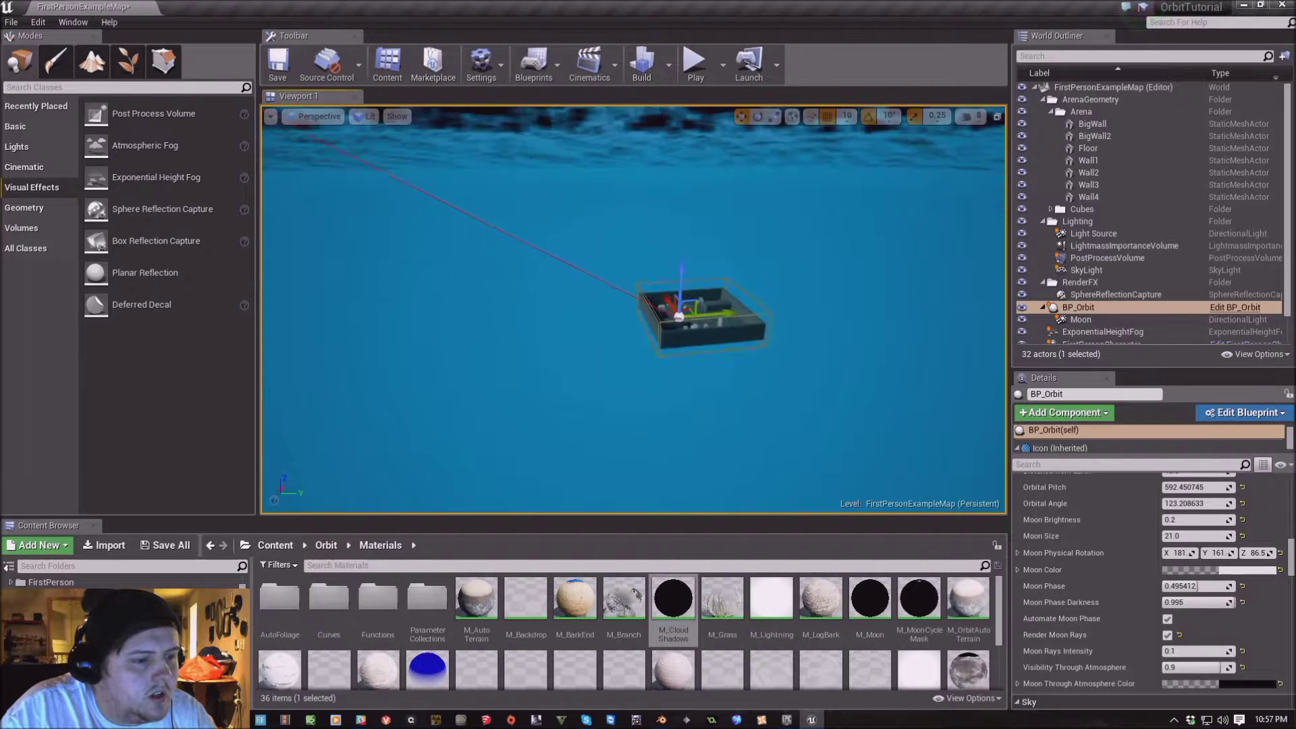
right_click_drag(633, 309, 624, 268)
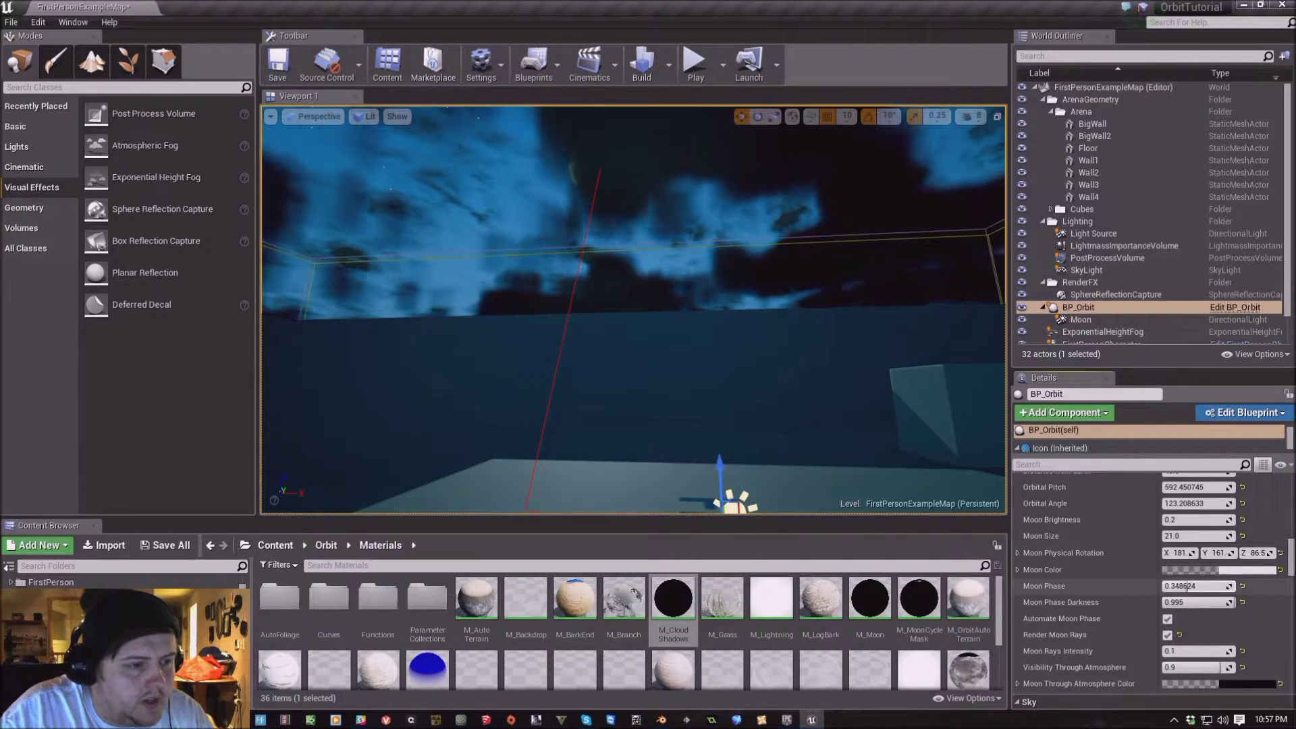
mouse_move(1199, 586)
left_mouse_down()
mouse_move(1248, 586)
mouse_move(1178, 586)
mouse_move(1196, 586)
left_mouse_up()
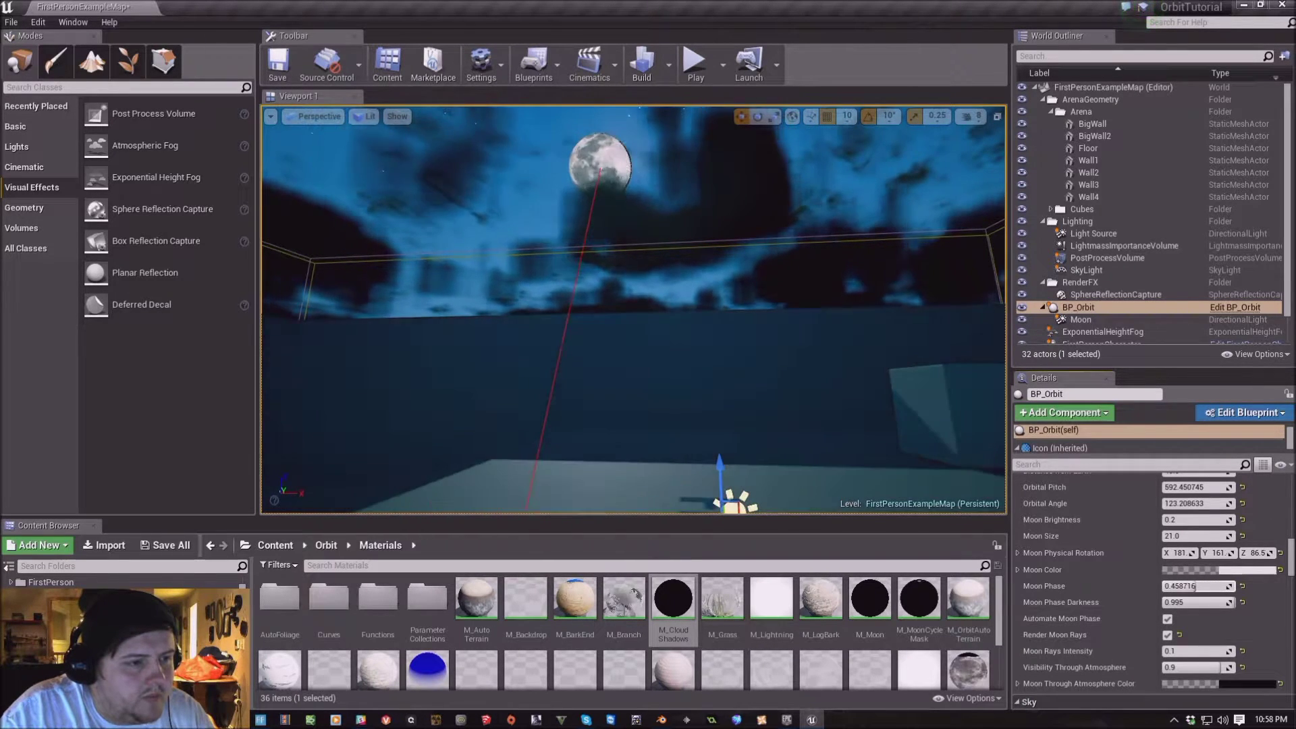
right_click_drag(770, 176, 789, 113)
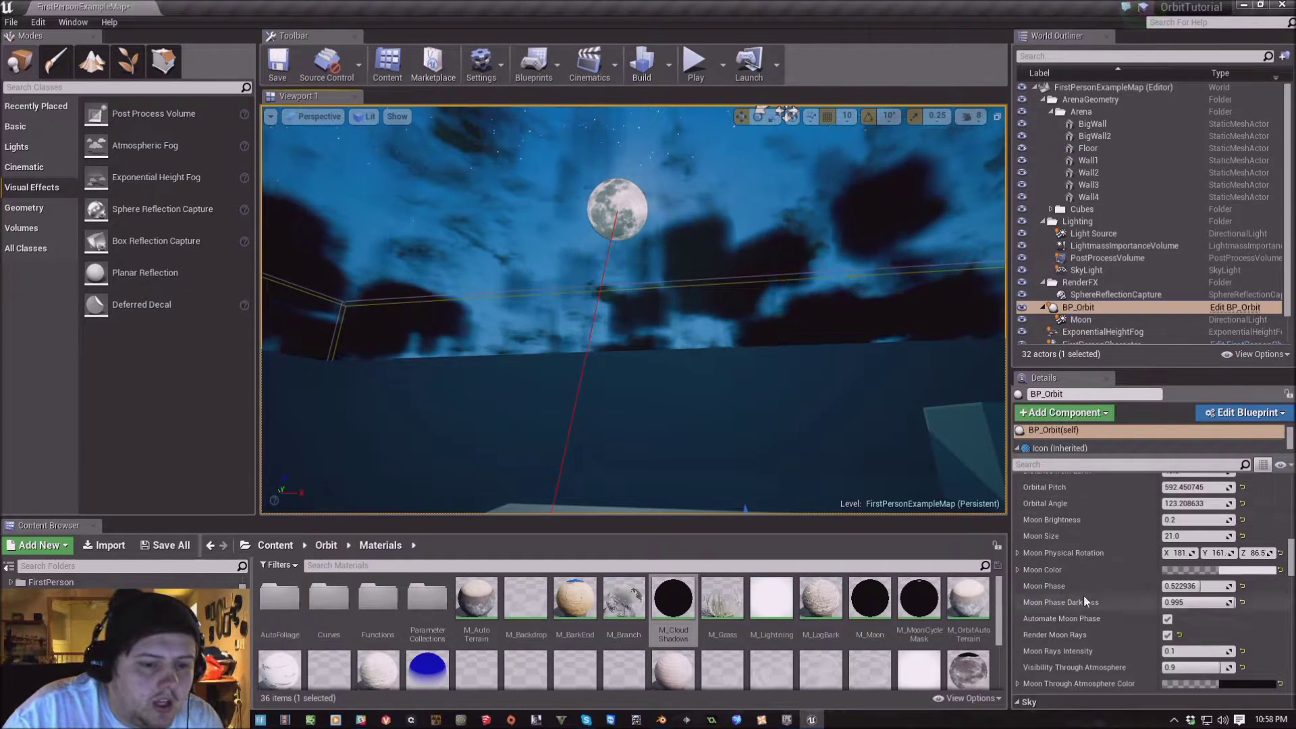
Raise BP_Orbit's Moon Lighting Intensity to about 1313
scroll(1084, 595, "down", 5)
scroll(1107, 597, "up", 10)
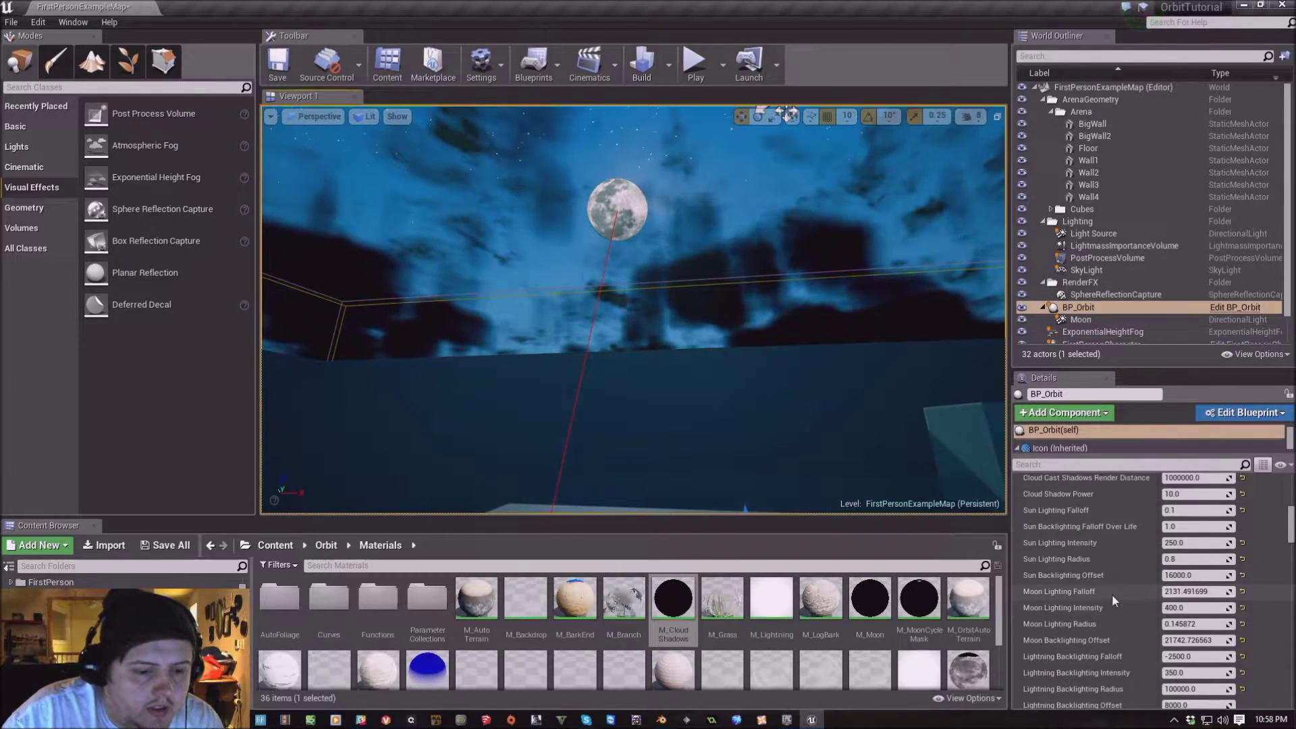
scroll(1113, 594, "down", 1)
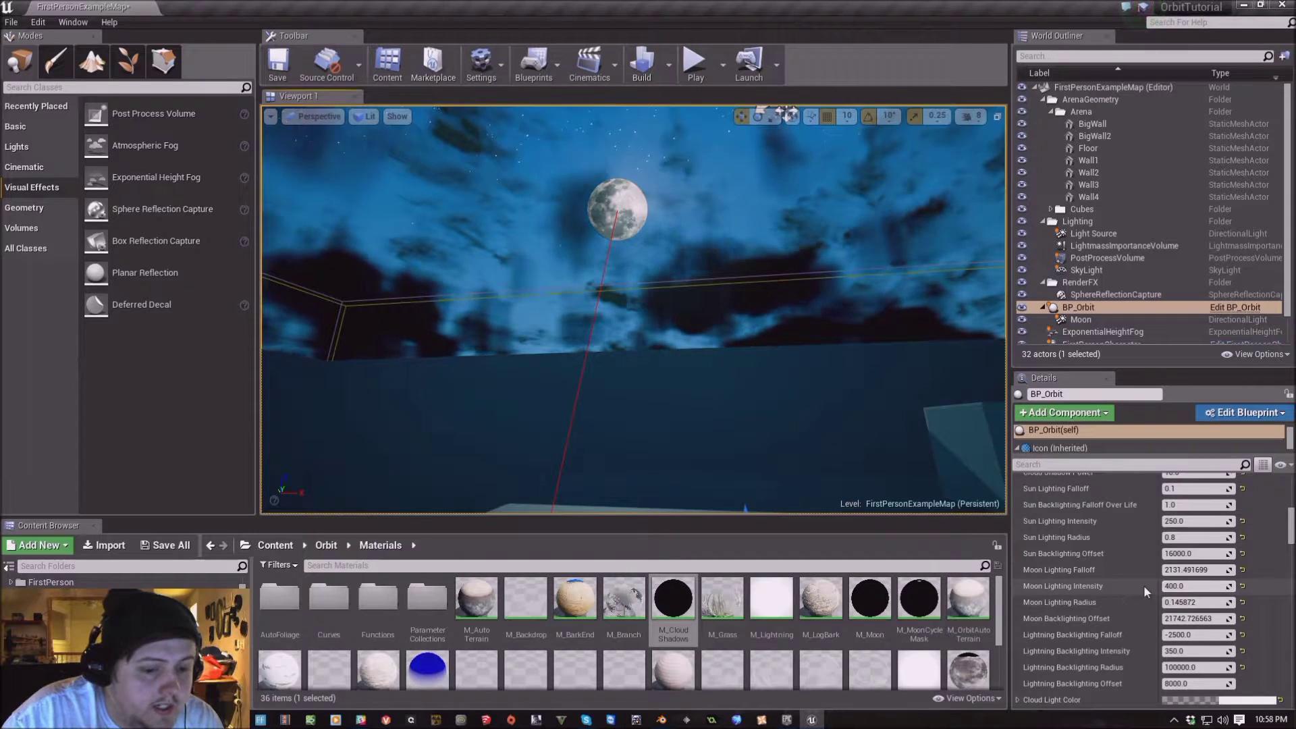
mouse_move(1178, 586)
left_mouse_down()
mouse_move(1242, 585)
mouse_move(1185, 585)
mouse_move(1169, 568)
left_mouse_up()
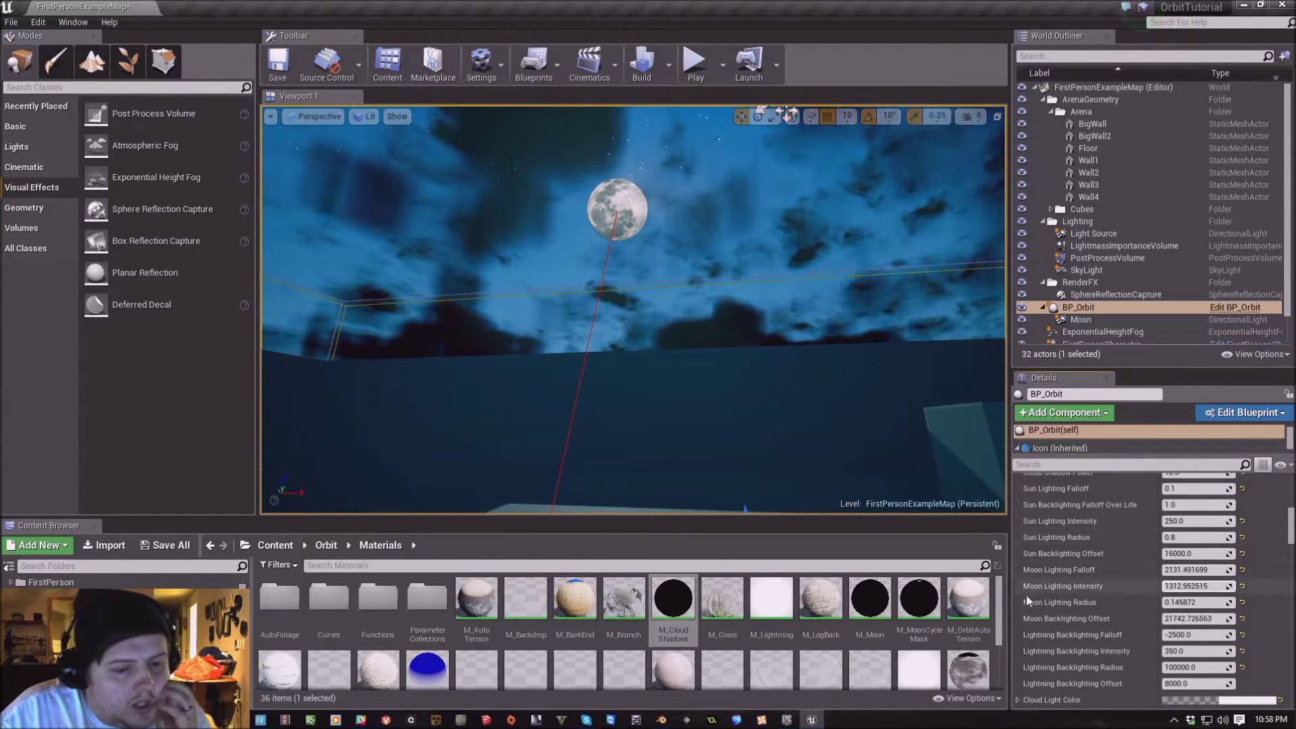
Review BP_Orbit's lightning backlighting and stratus cloud settings, and open the Curves folder in Orbit's Materials
scroll(1041, 529, "down", 2)
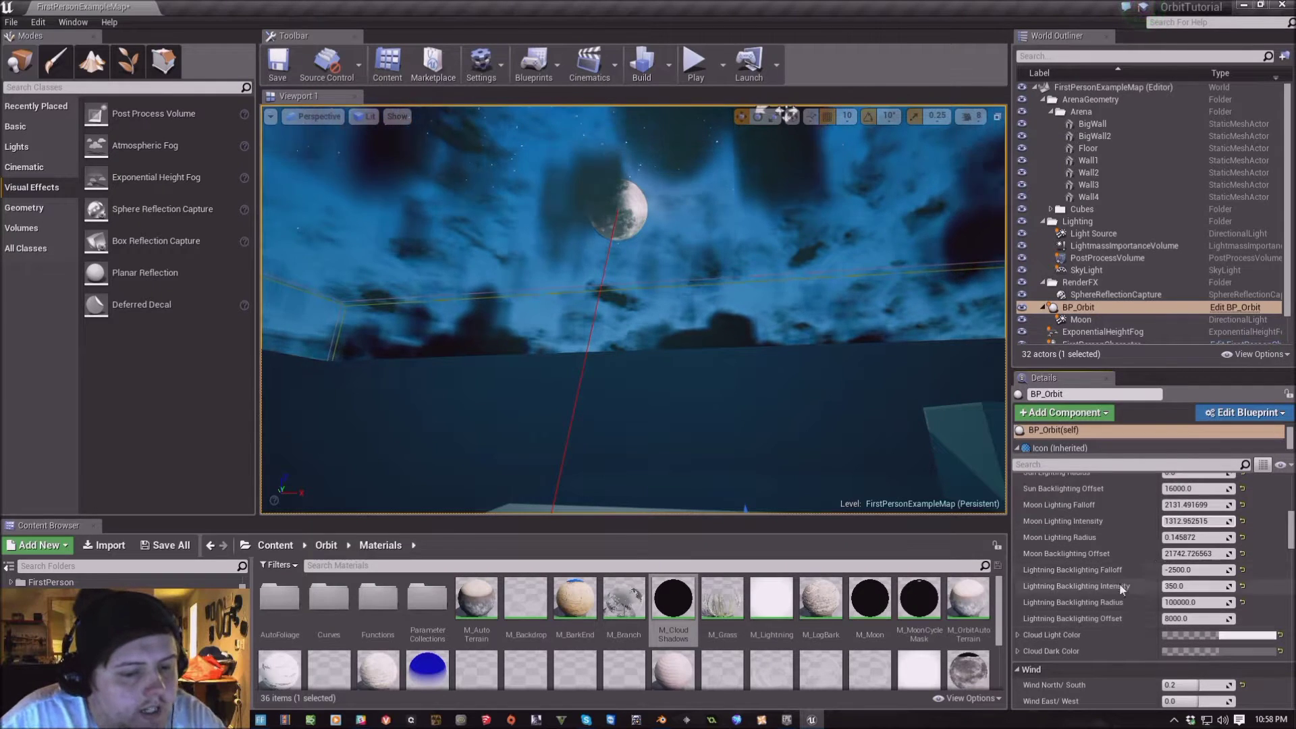
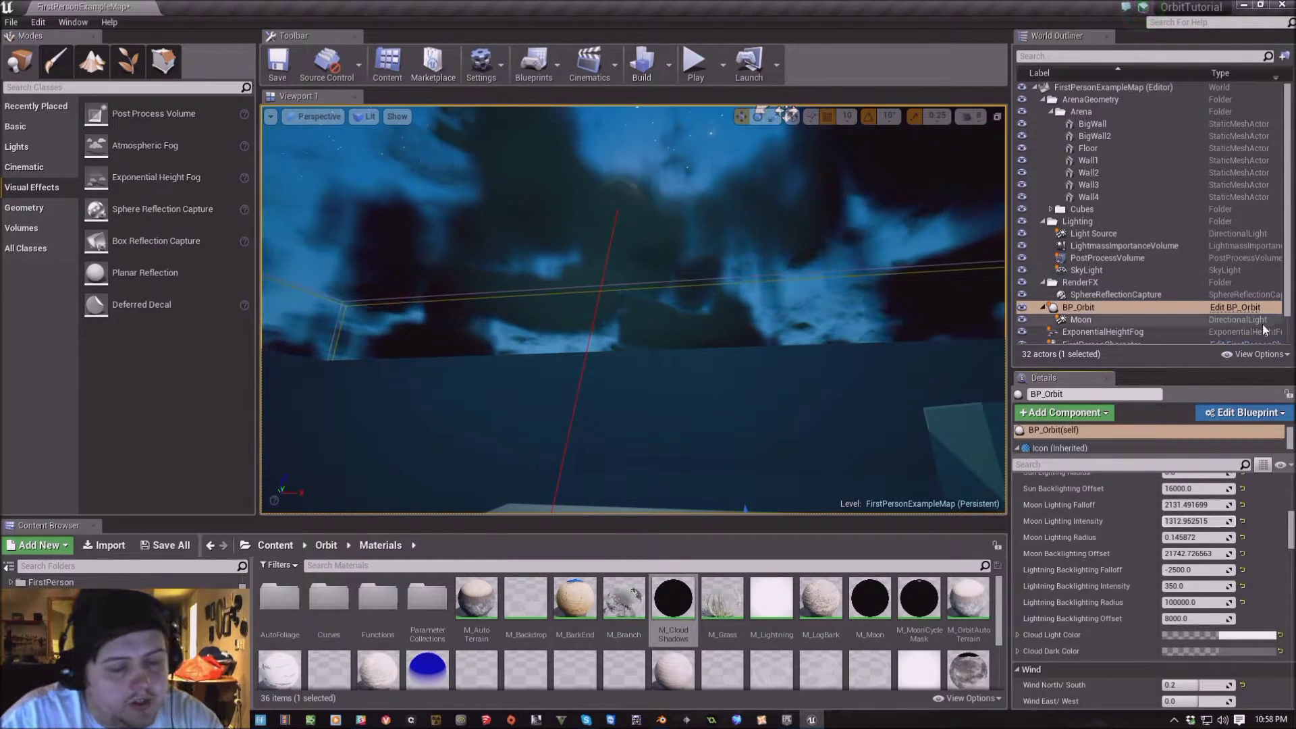
scroll(1059, 621, "up", 2)
scroll(1059, 621, "down", 8)
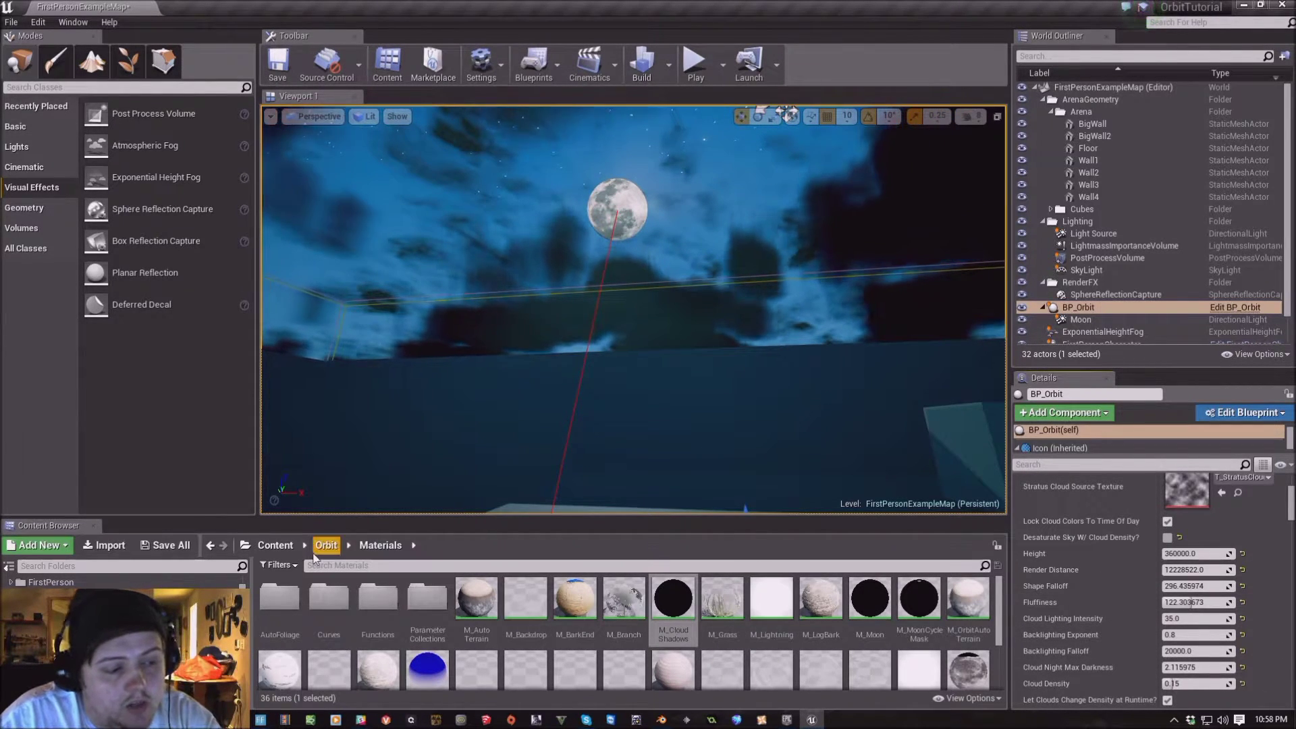
double_click(329, 598)
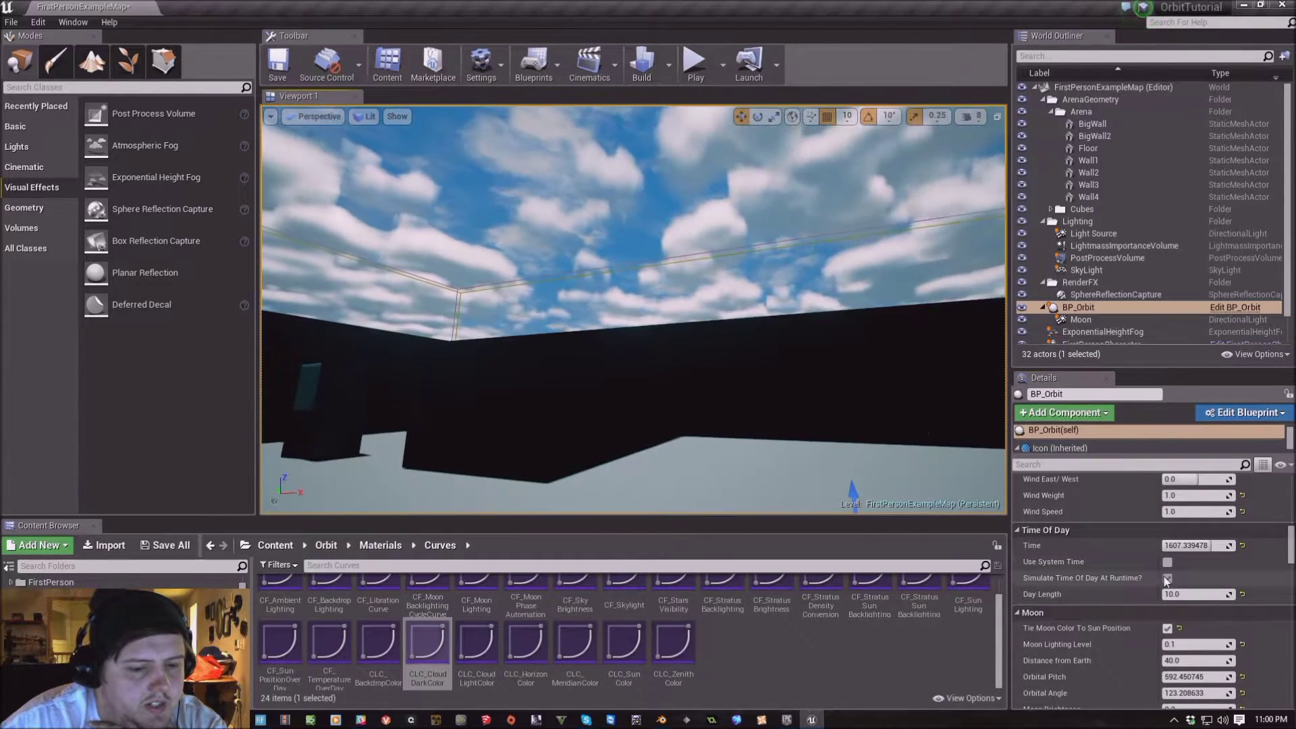
Try a Wind North/South of about -8.24 and Wind East/West values of about -6.61 and 2.57 on BP_Orbit
scroll(1023, 621, "up", 2)
scroll(1141, 626, "up", 2)
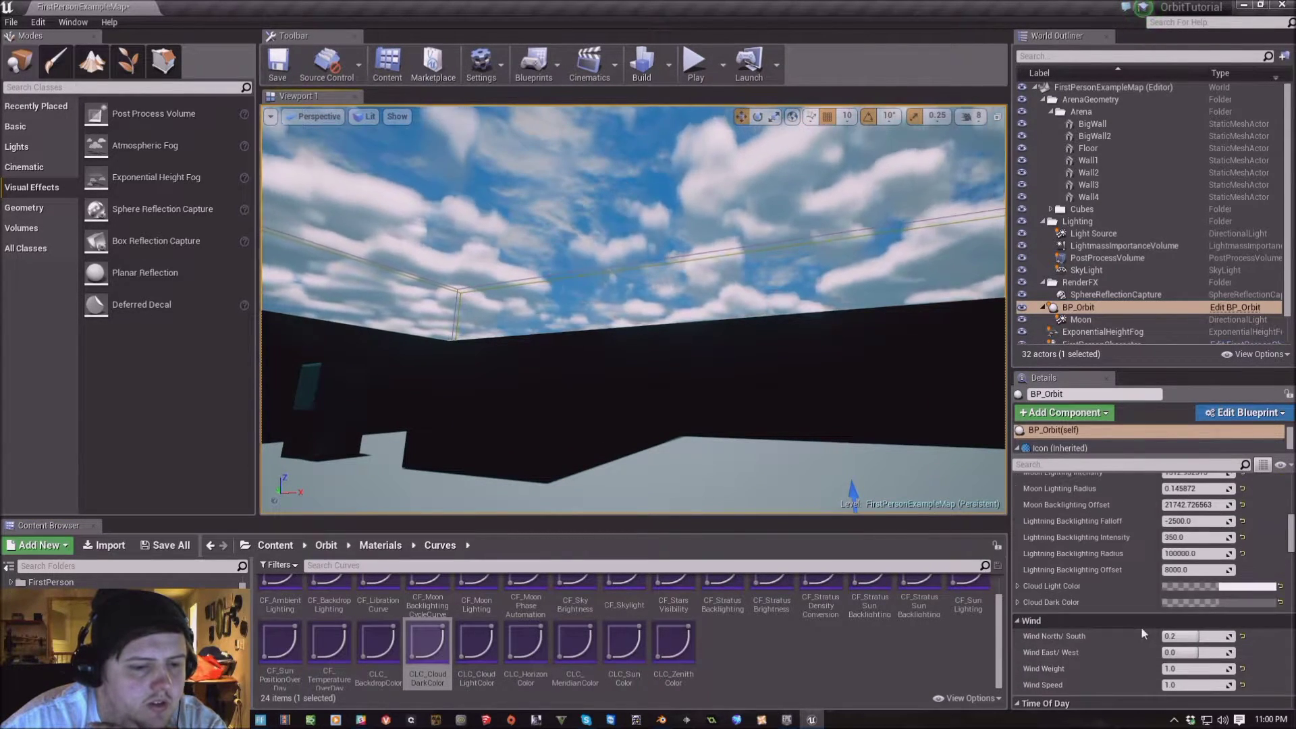
scroll(1134, 577, "down", 1)
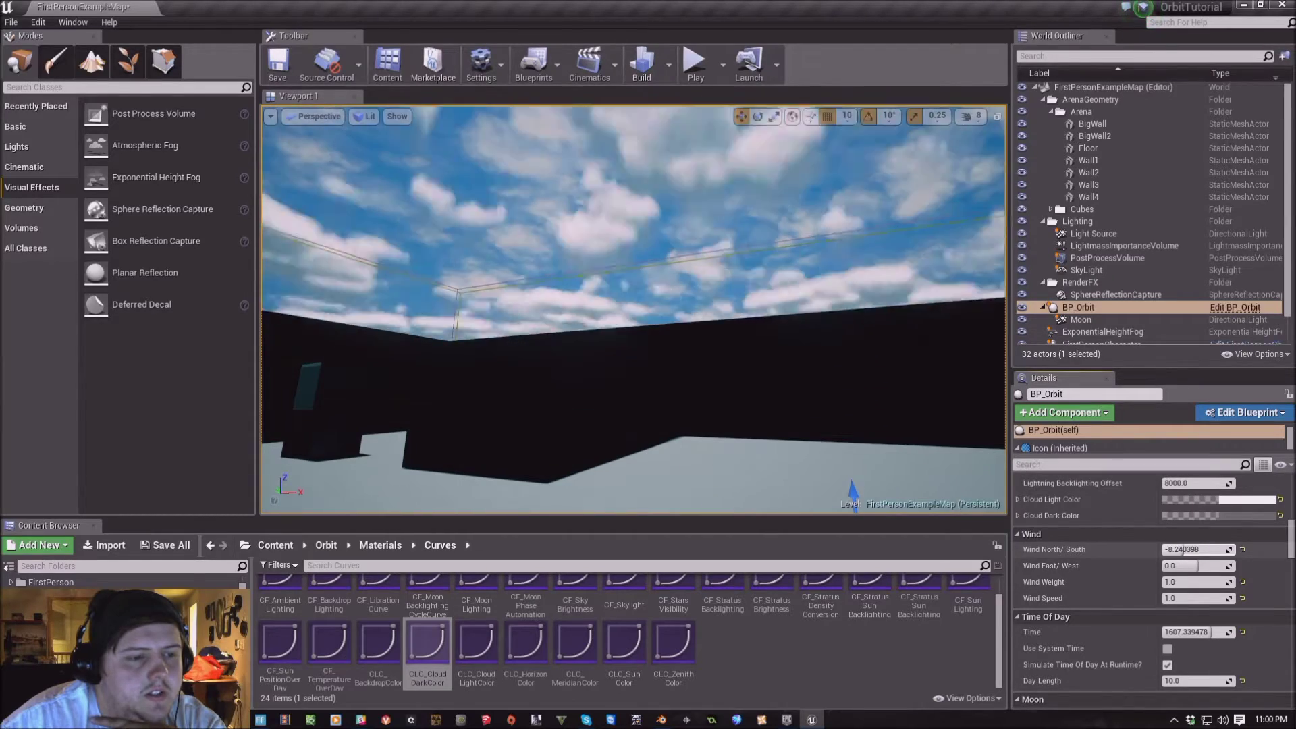
left_click_drag(1182, 549, 1183, 550)
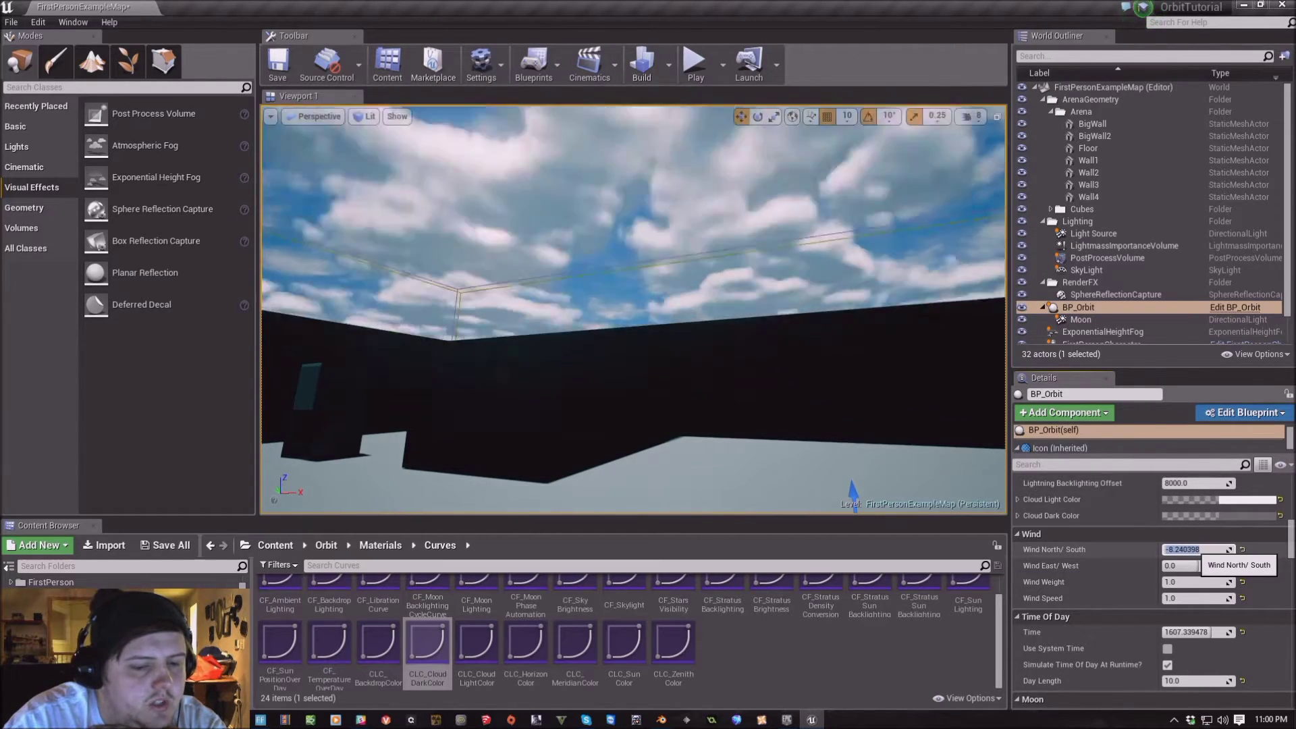
left_click_drag(1188, 566, 1206, 566)
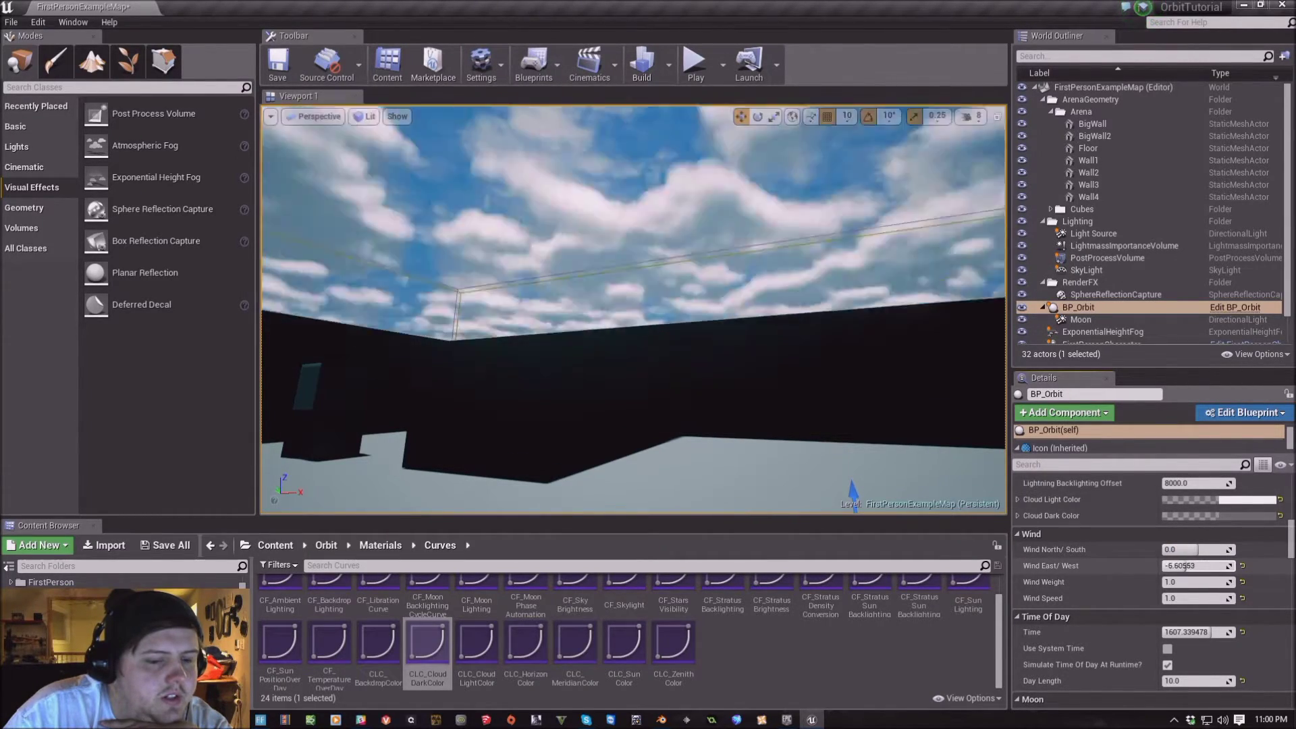
left_click_drag(1186, 566, 1209, 566)
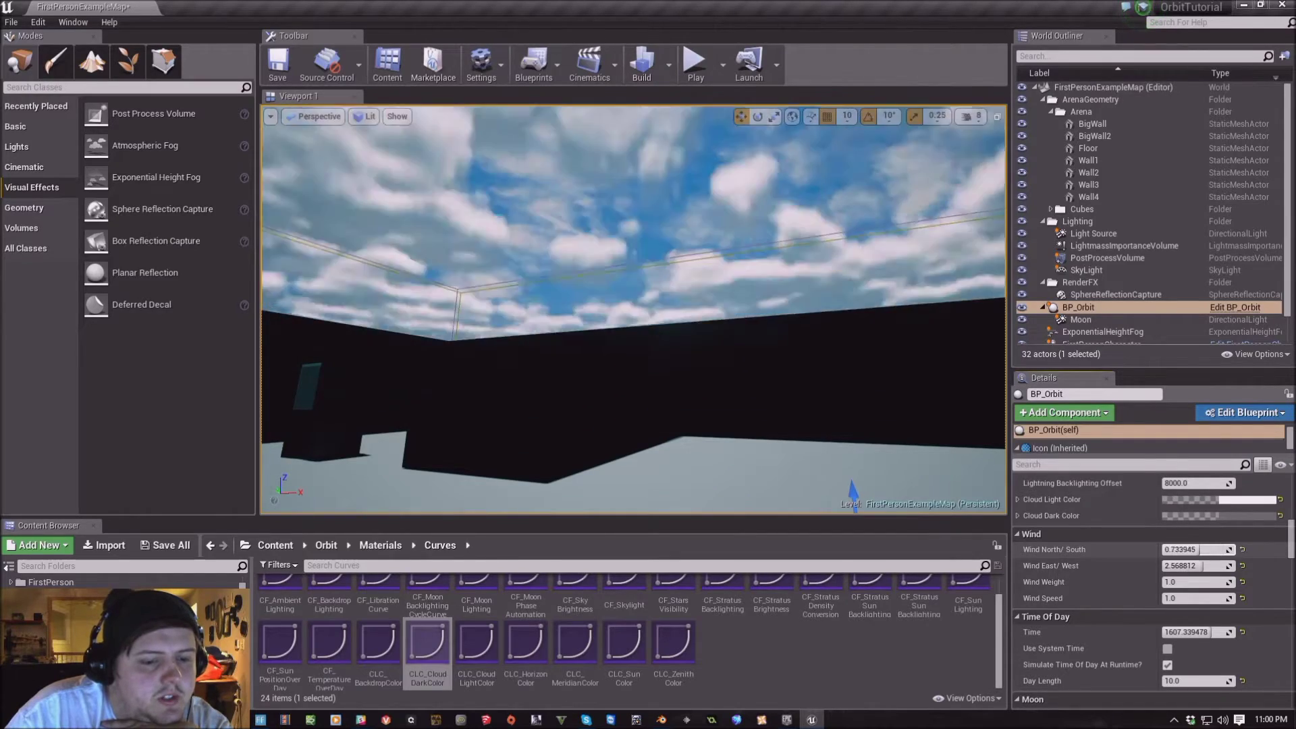
Reset BP_Orbit's Wind North/South and Wind East/West to 0.0
left_click(1242, 550)
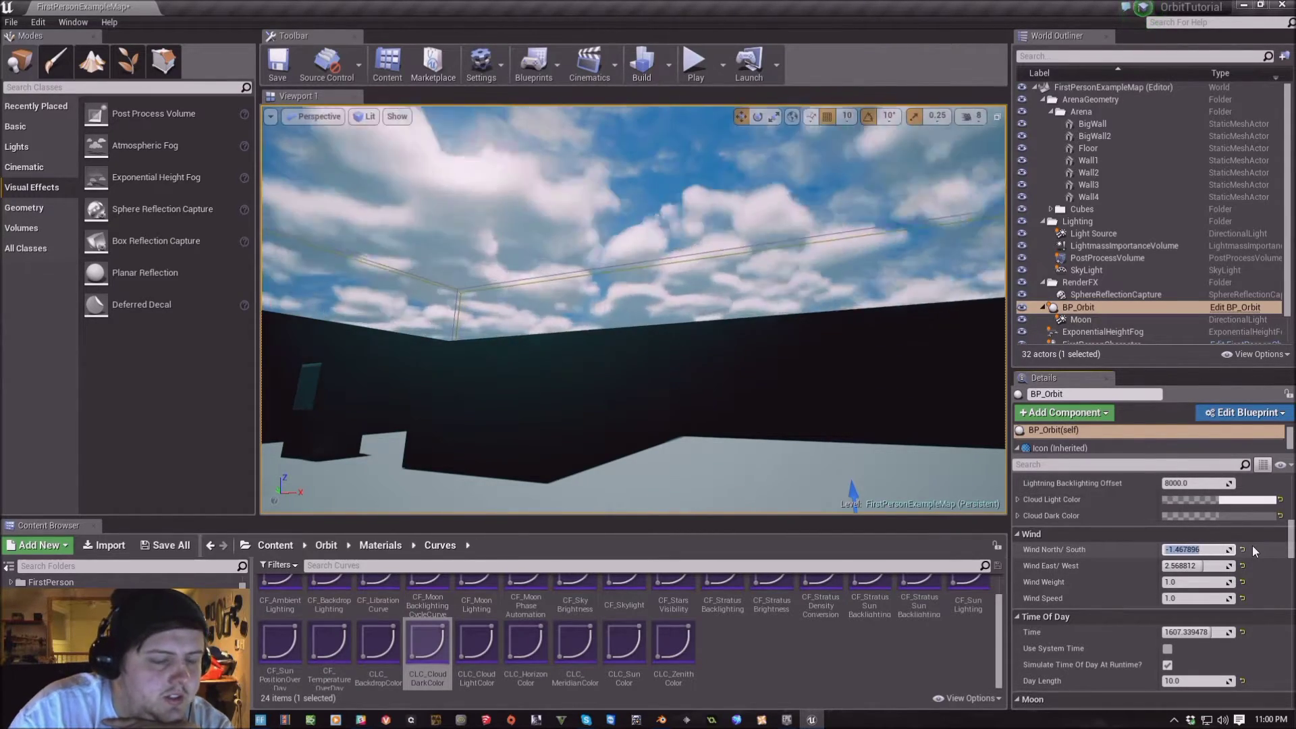
left_click(1232, 552)
left_click(1242, 565)
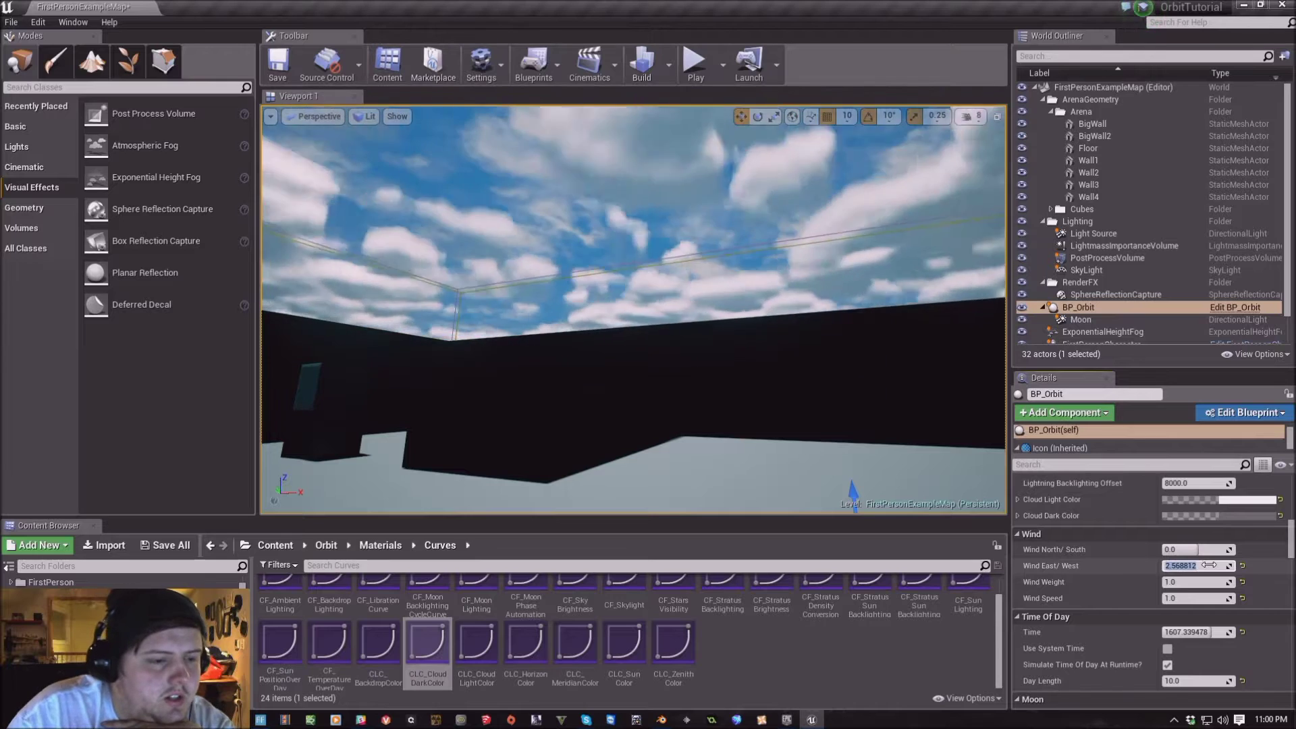
left_click(1232, 566)
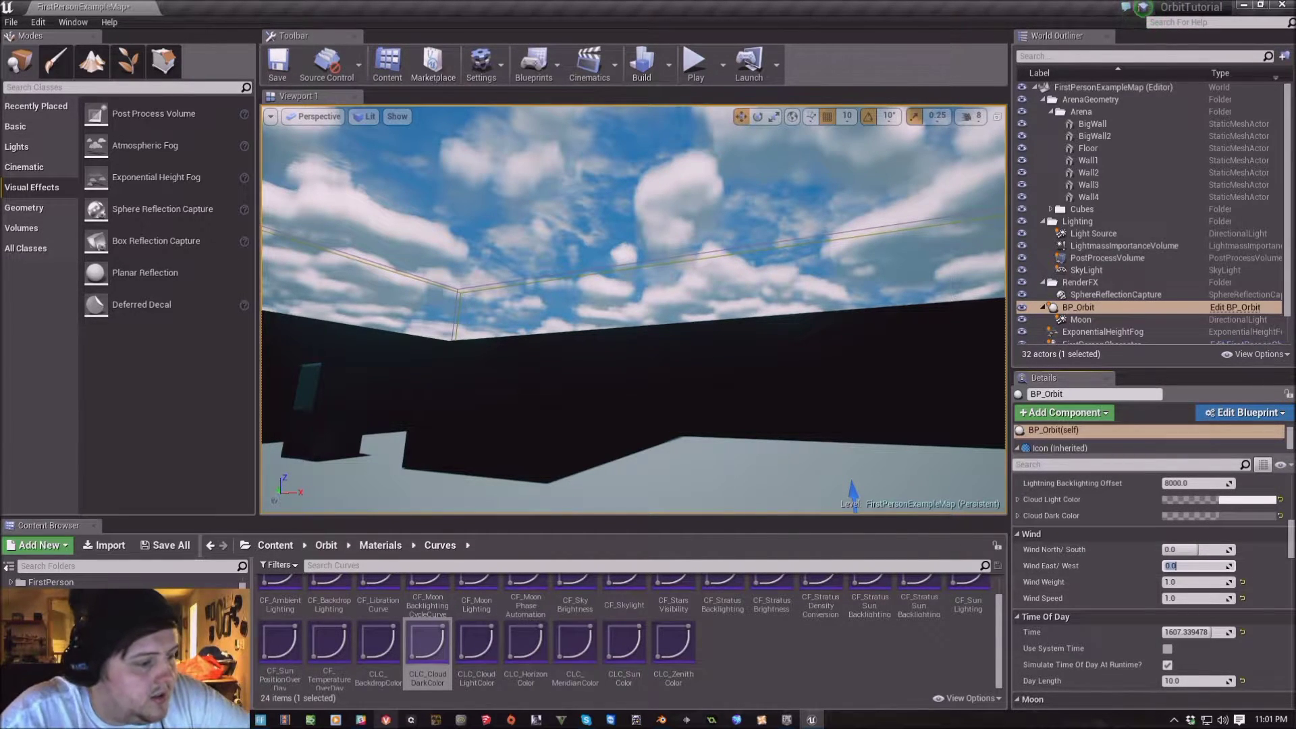
Open the Functions folder in Orbit's Materials
key("alt+Left")
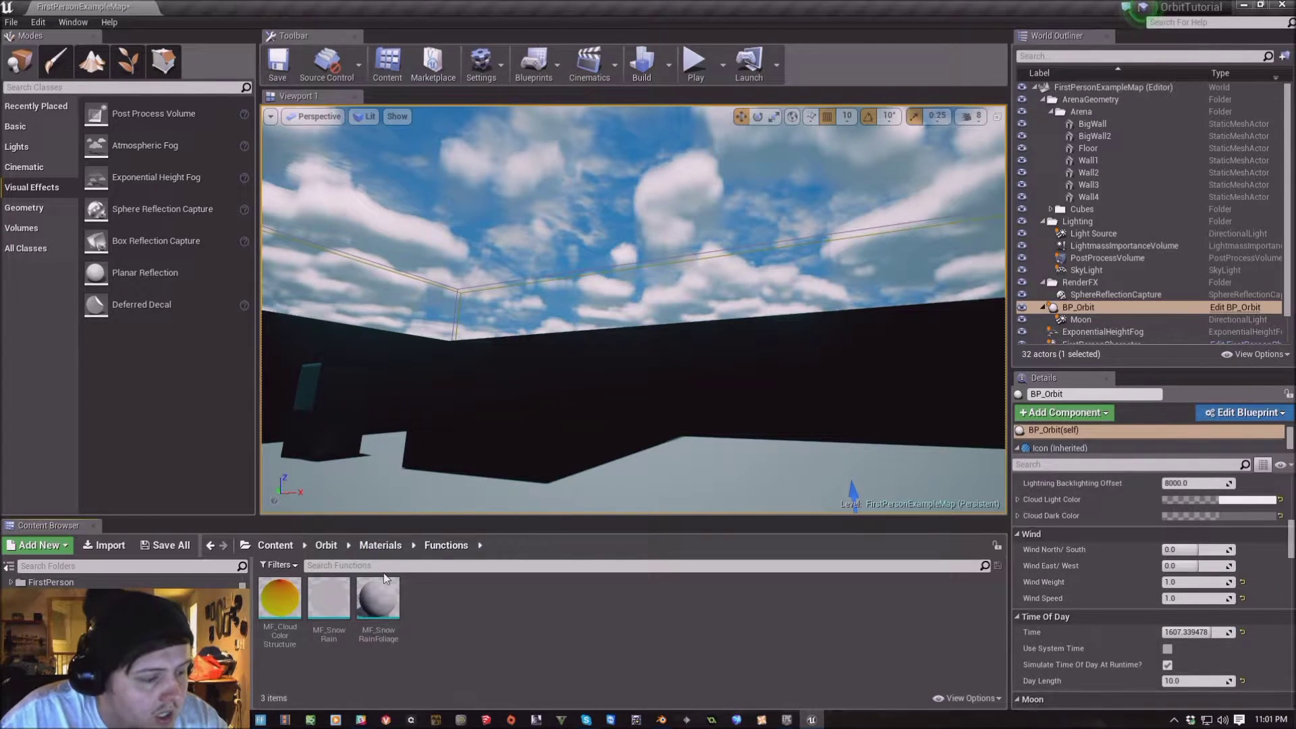
scroll(633, 309, "down", 5)
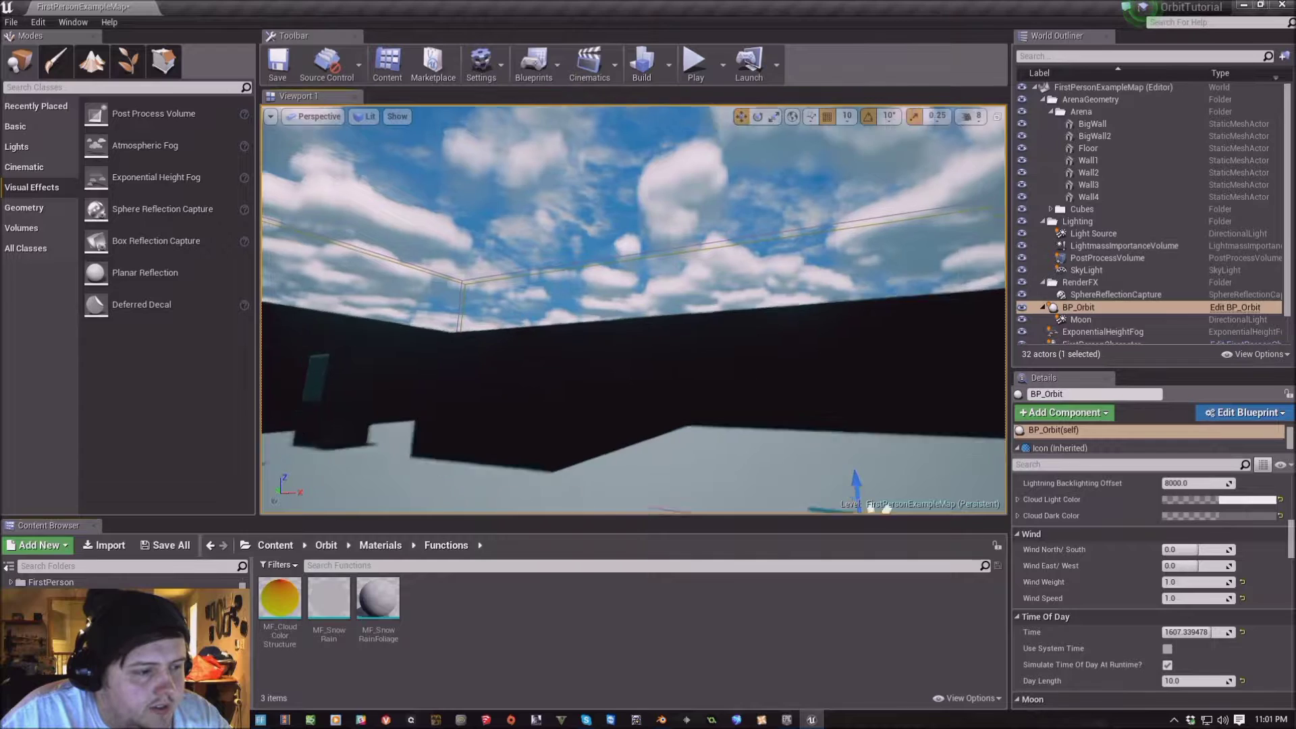
Set BP_Orbit's Time to about 1211 and enable Use System Time
mouse_move(633, 309)
right_mouse_down()
mouse_move(607, 317)
mouse_move(633, 309)
mouse_move(634, 283)
mouse_move(634, 296)
right_mouse_up()
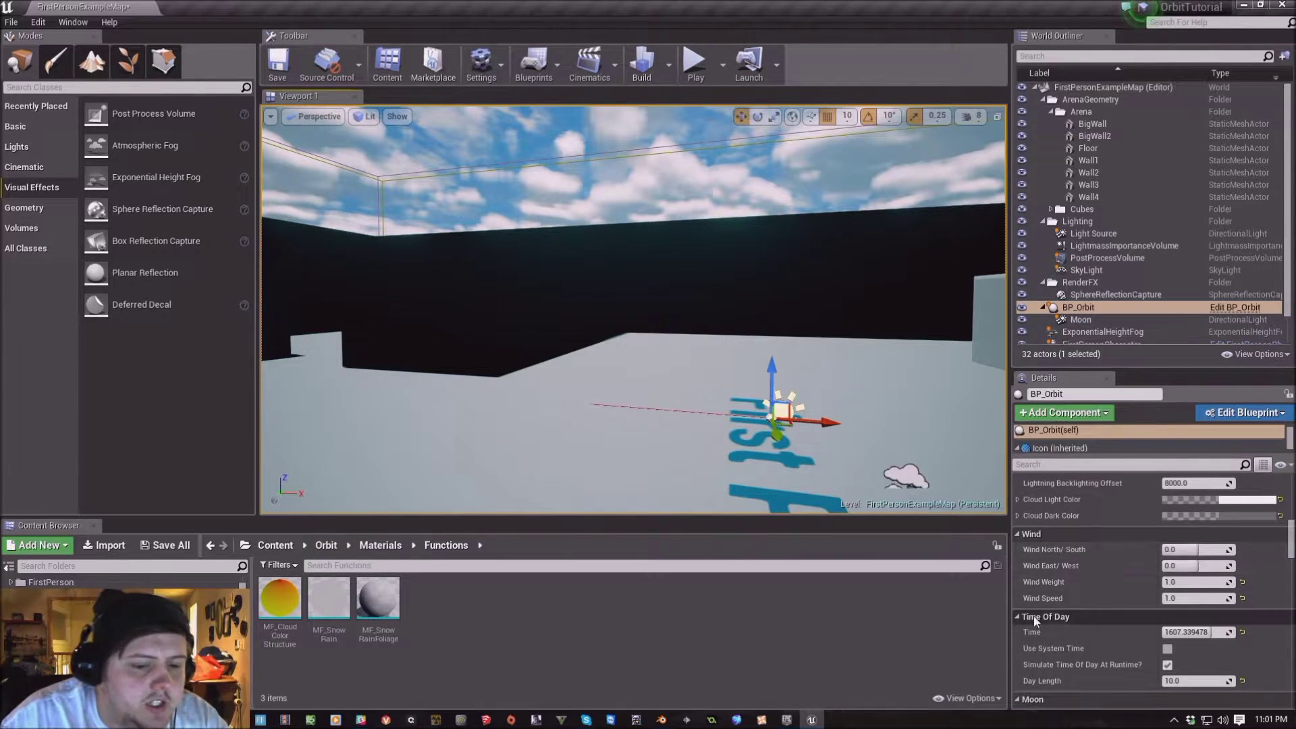
scroll(1034, 617, "down", 3)
mouse_move(1208, 553)
left_mouse_down()
mouse_move(1185, 552)
mouse_move(1279, 545)
mouse_move(1188, 545)
mouse_move(1206, 546)
left_mouse_up()
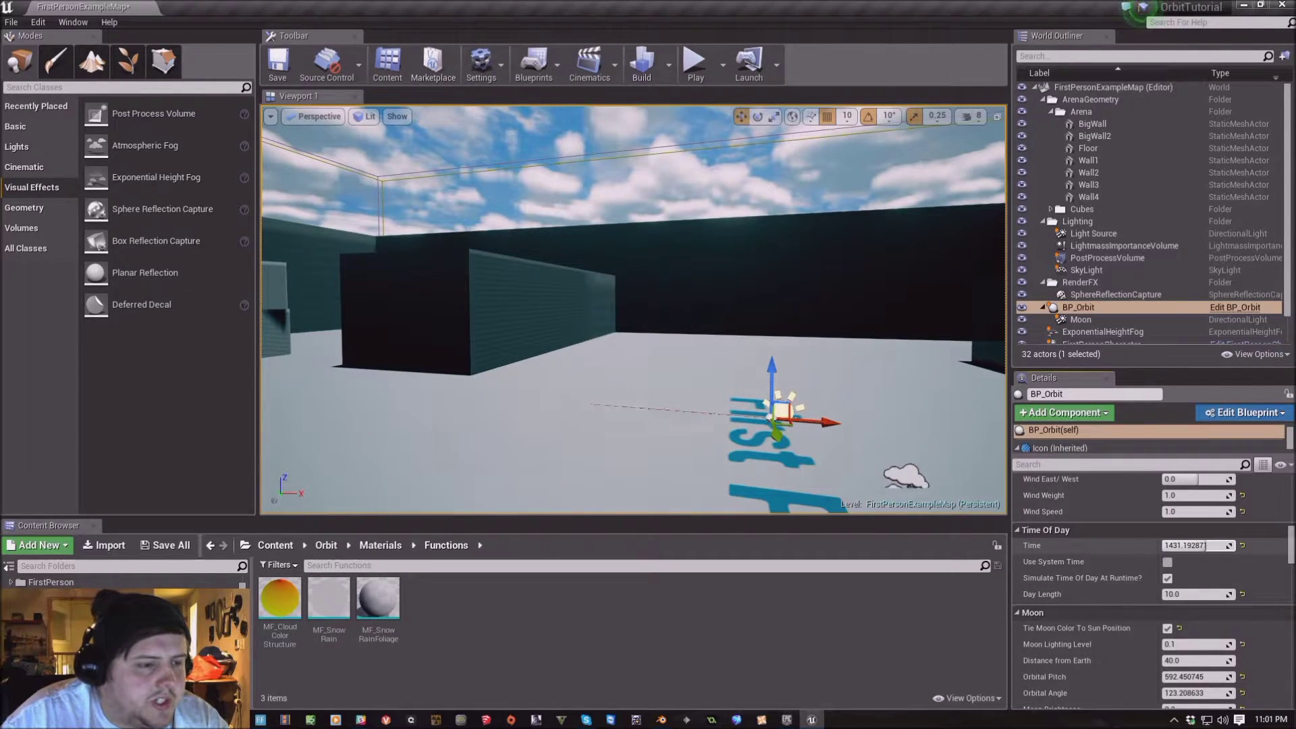
left_click_drag(1207, 545, 1188, 547)
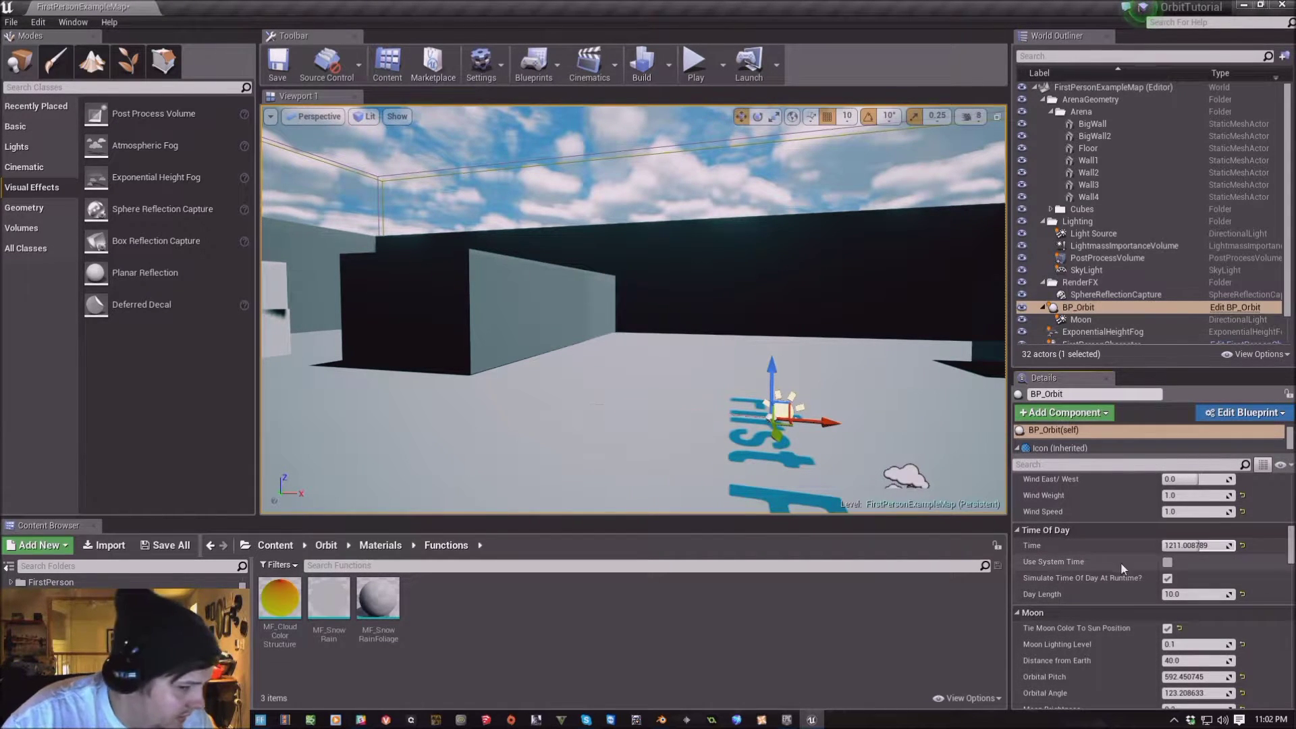
left_click(1168, 562)
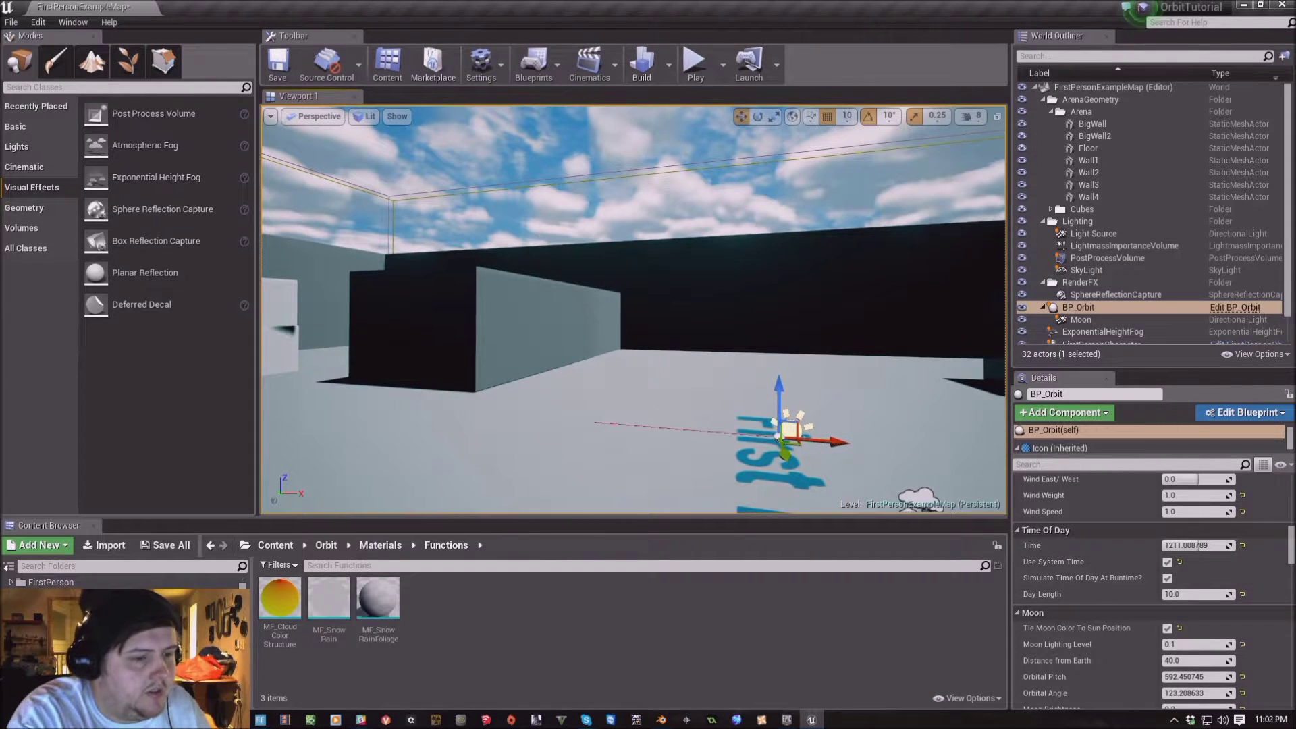
Play-test the level with Use System Time enabled, walk around the arena, and stop the session
left_click(696, 64)
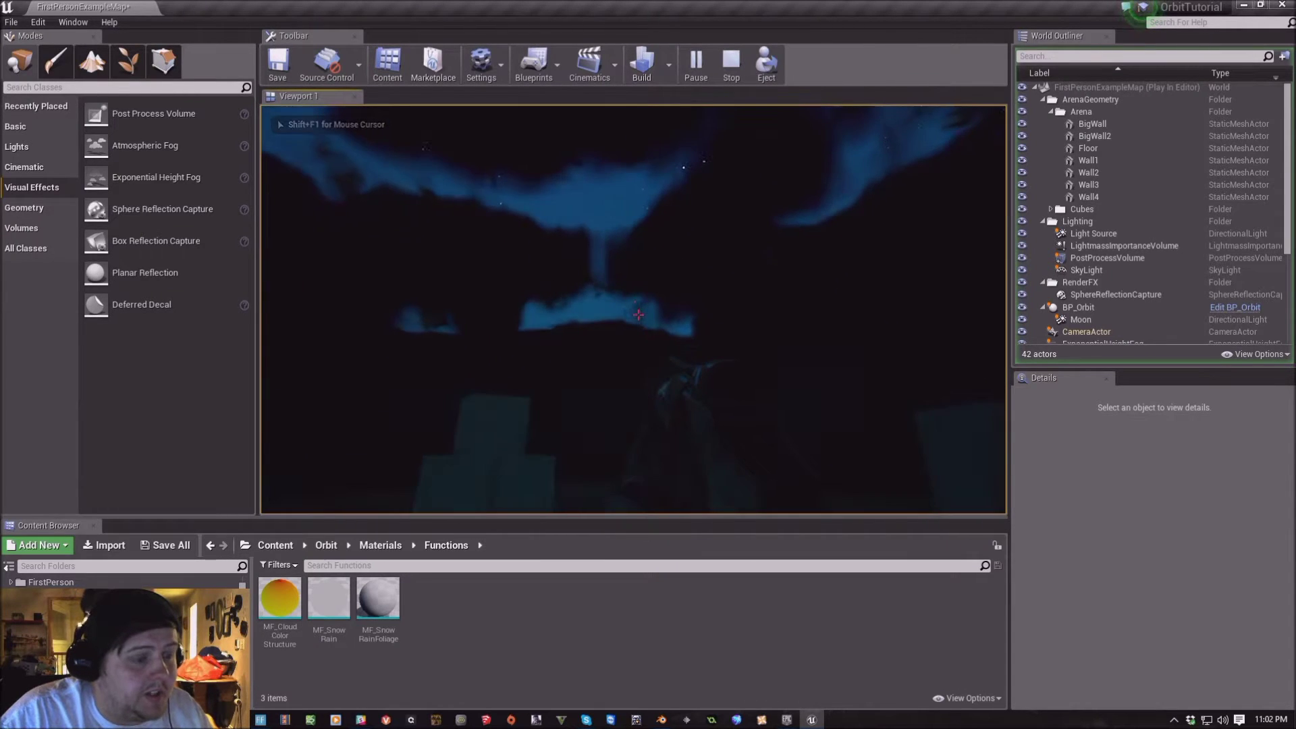
key("w")
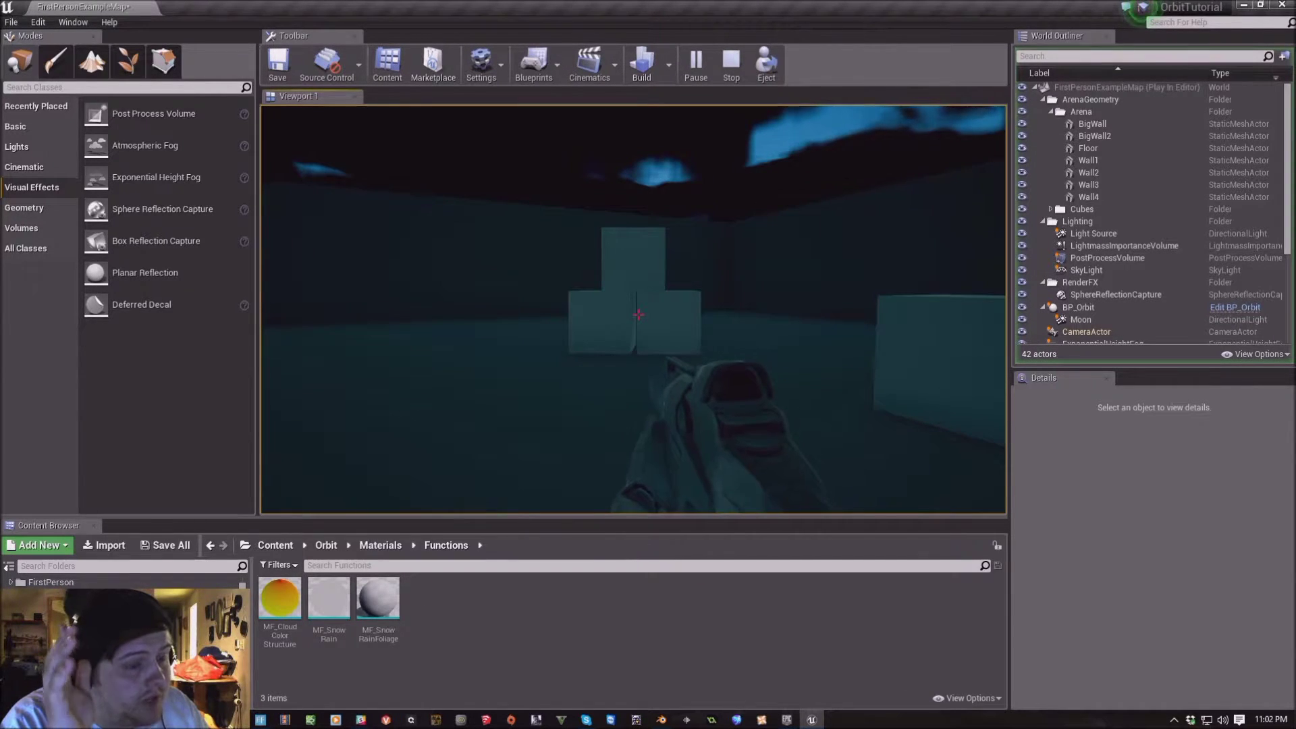
key("Escape")
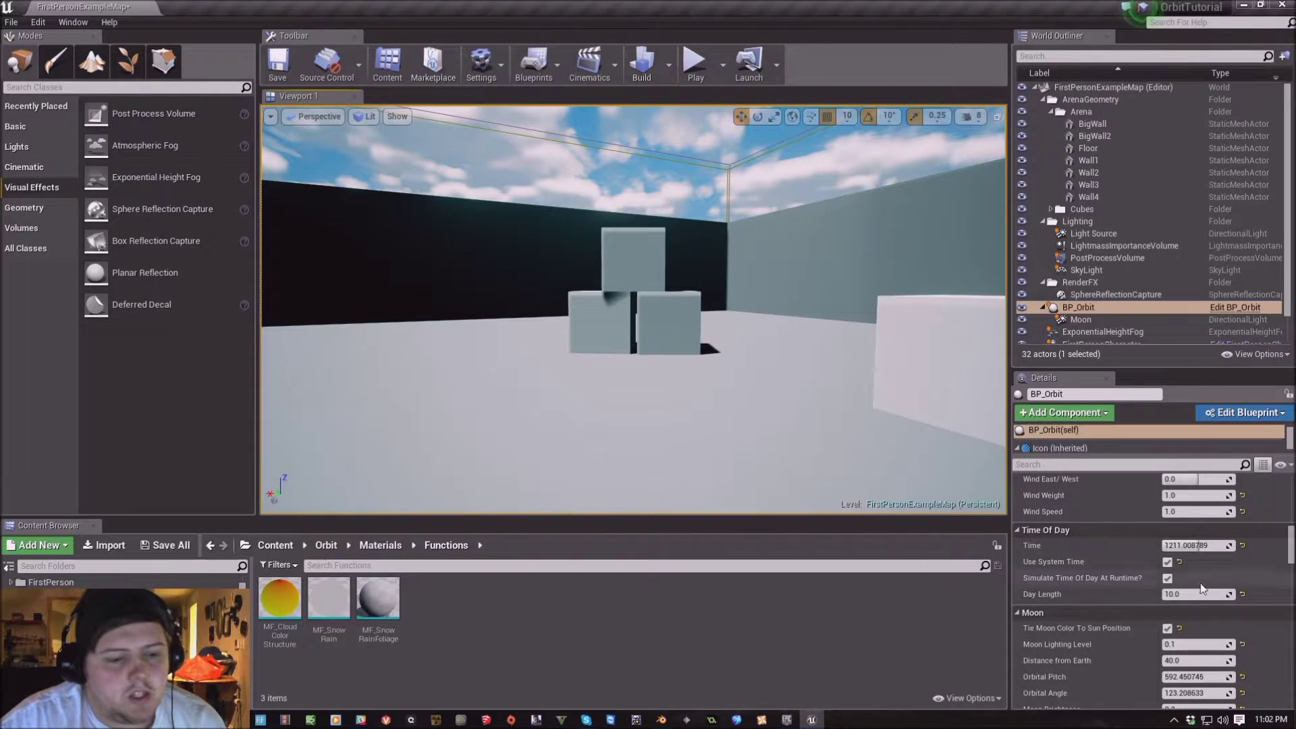
Disable BP_Orbit's Use System Time and Simulate Time Of Day At Runtime, and play-test the level briefly
left_click(1168, 563)
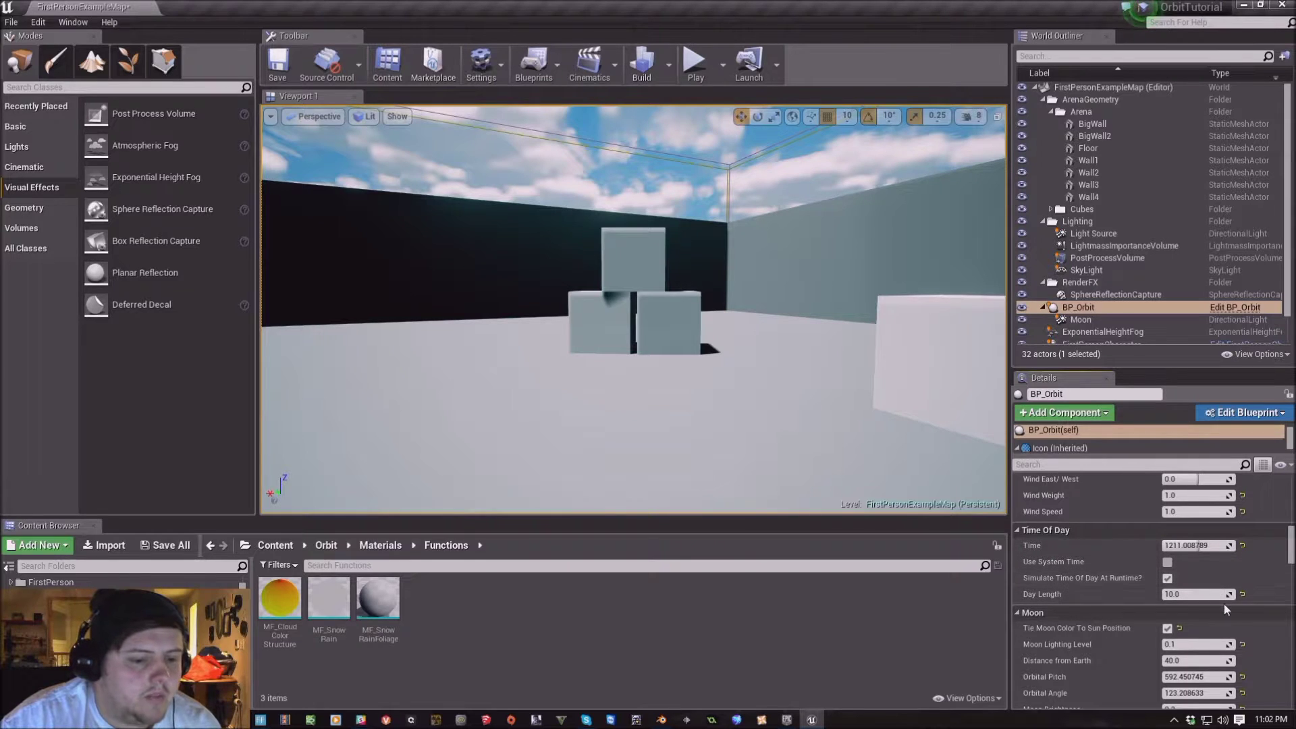
left_click(1167, 578)
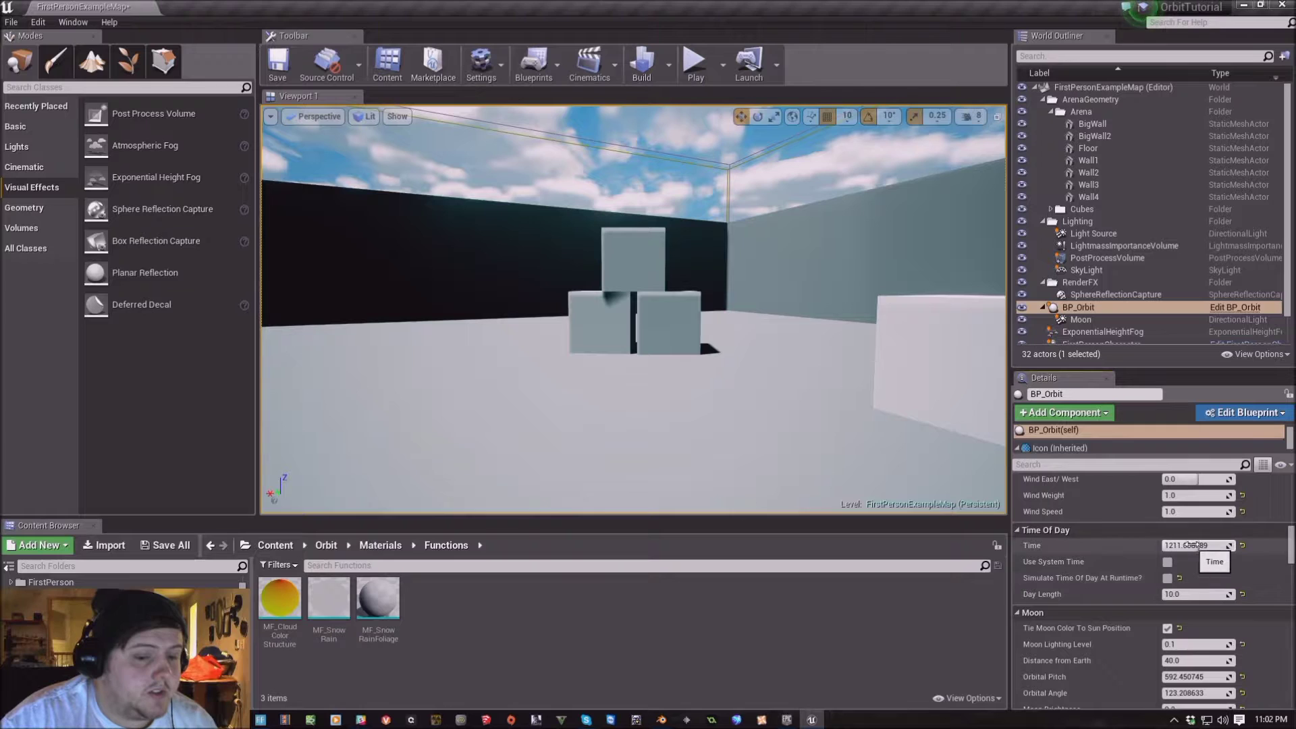
key("alt+p")
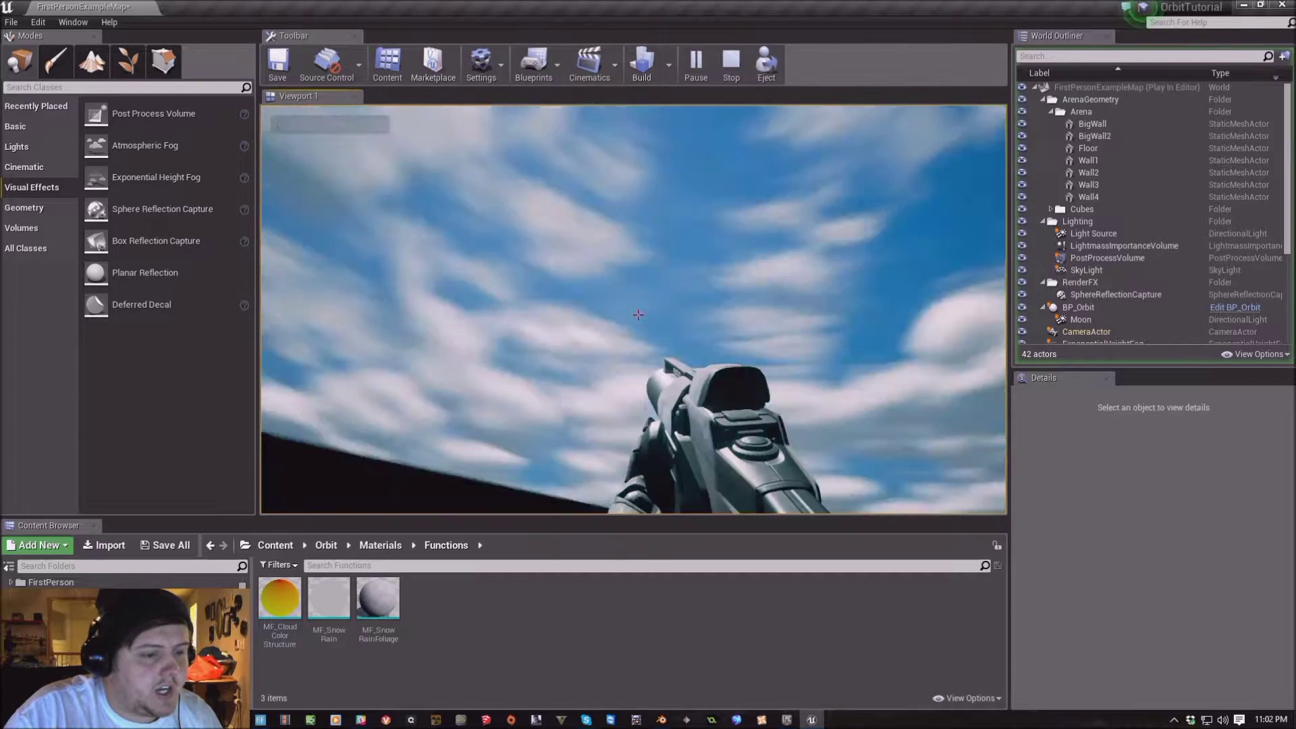
key("Escape")
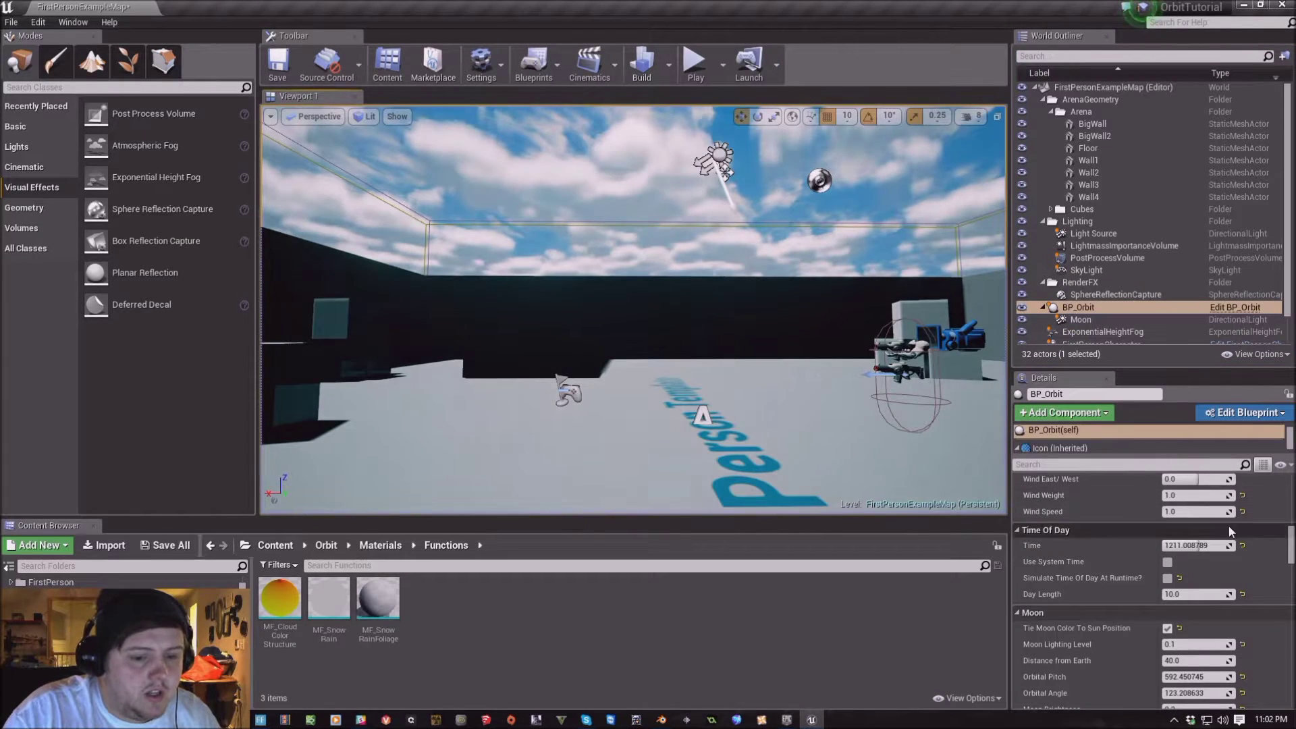
Set BP_Orbit's Day Length to 0.1, enable Simulate Time Of Day At Runtime, and play-test the level
left_click(1183, 594)
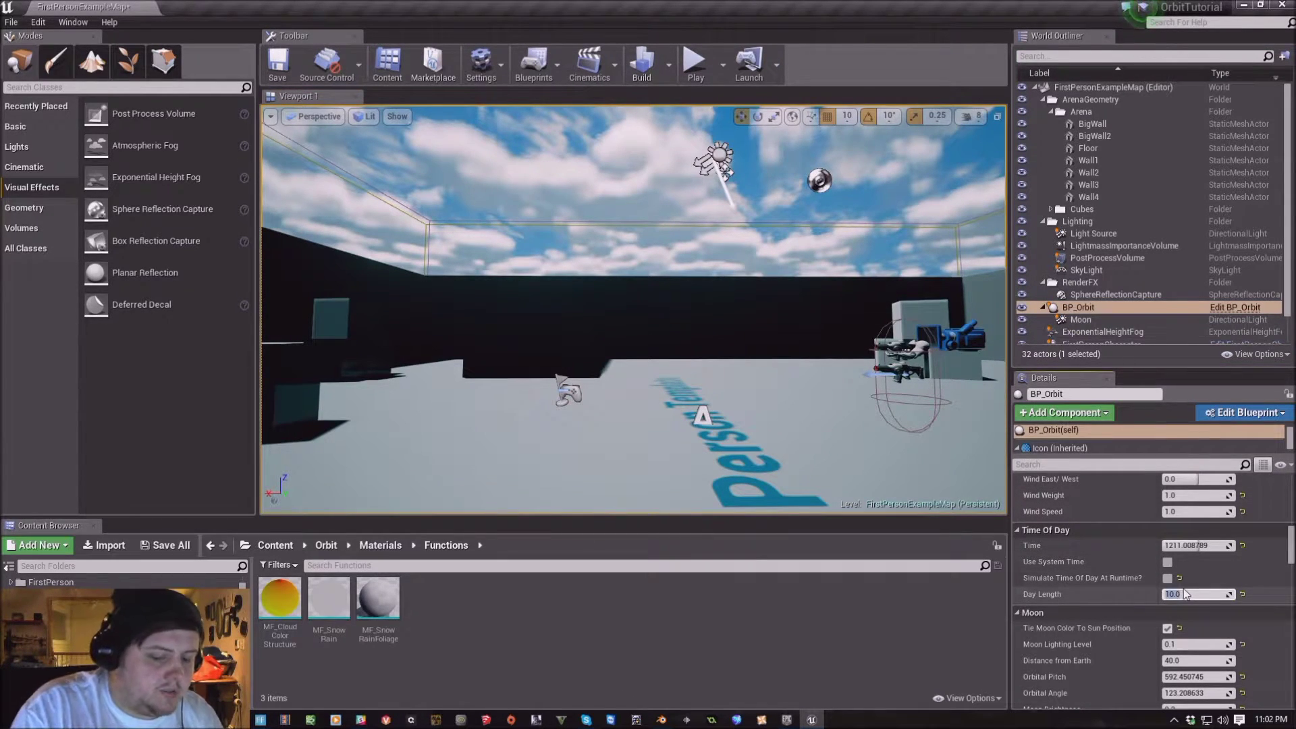
type("0.1")
key("Return")
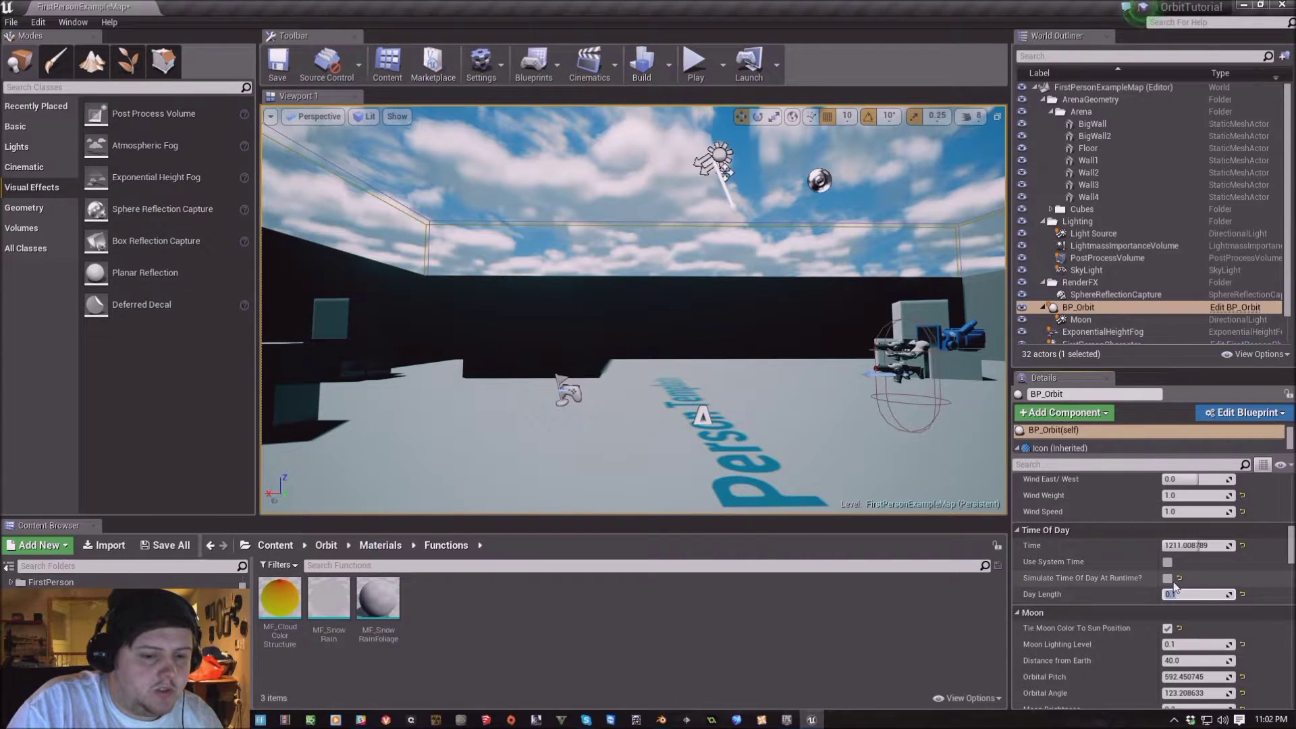
left_click(1168, 580)
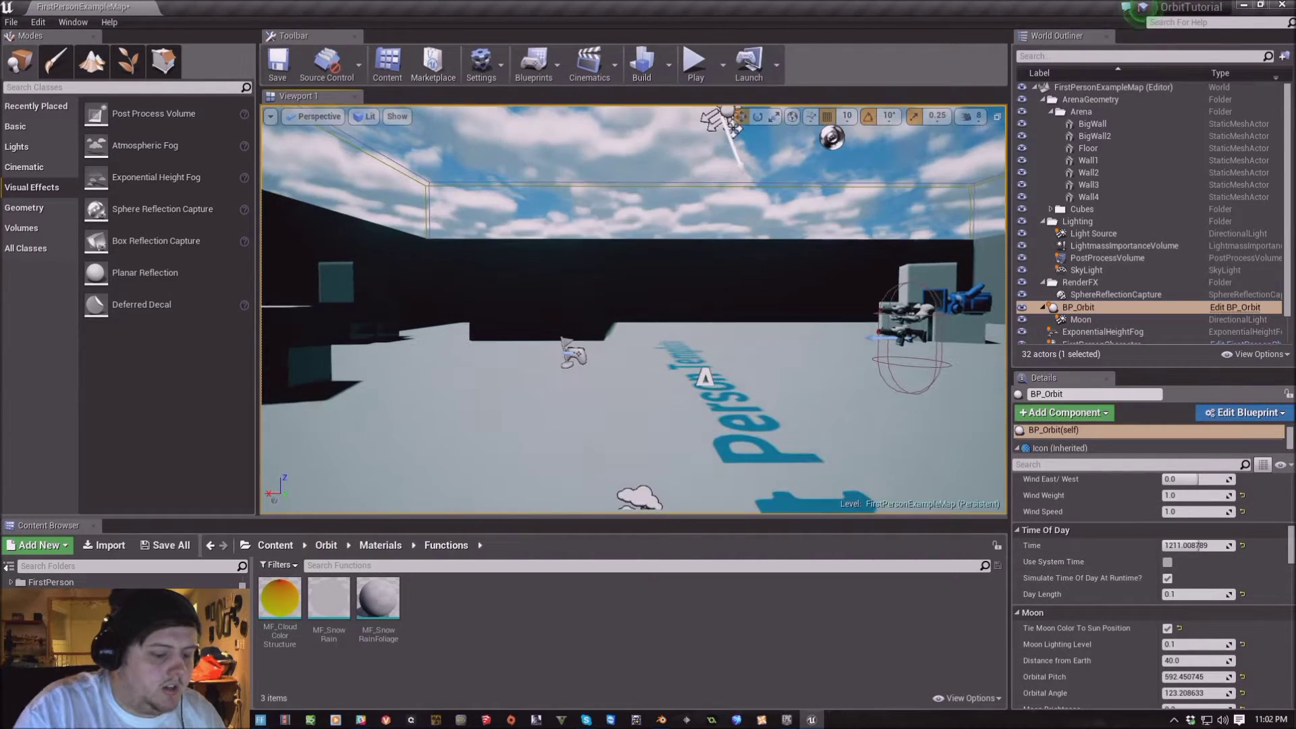
key("alt+p")
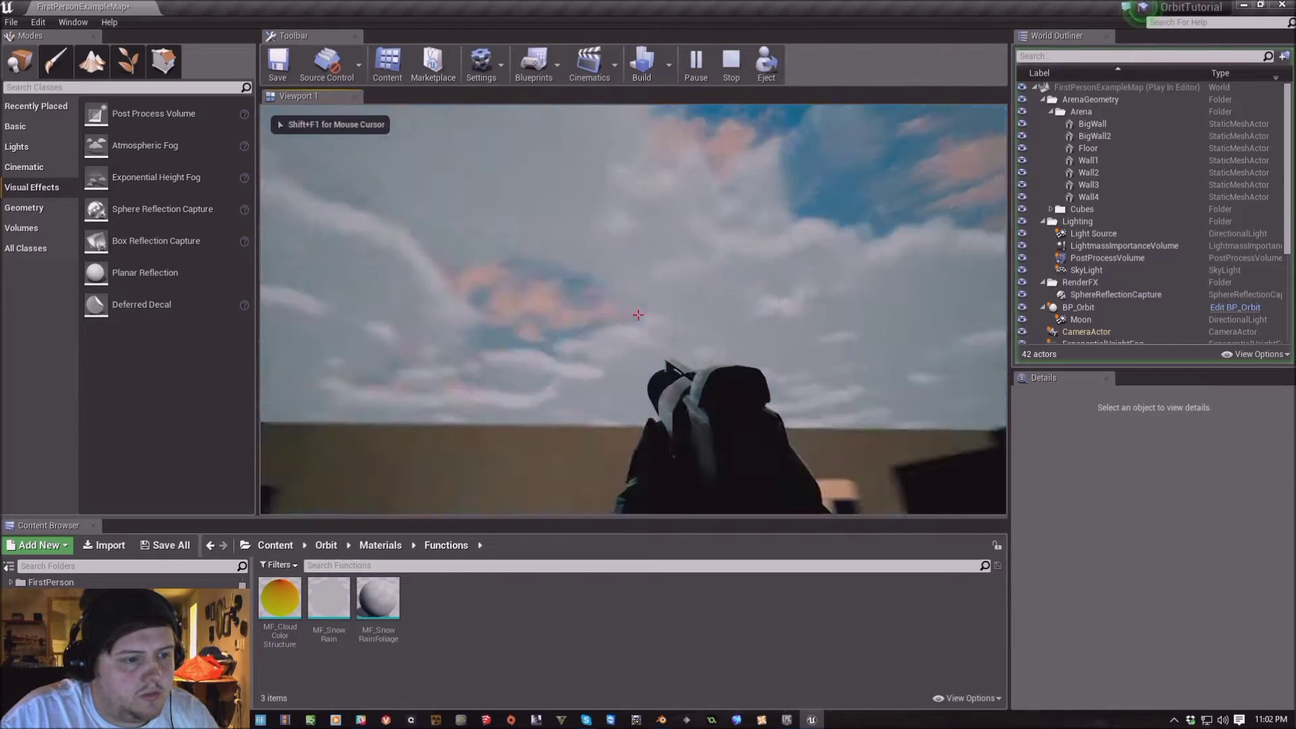
key("Escape")
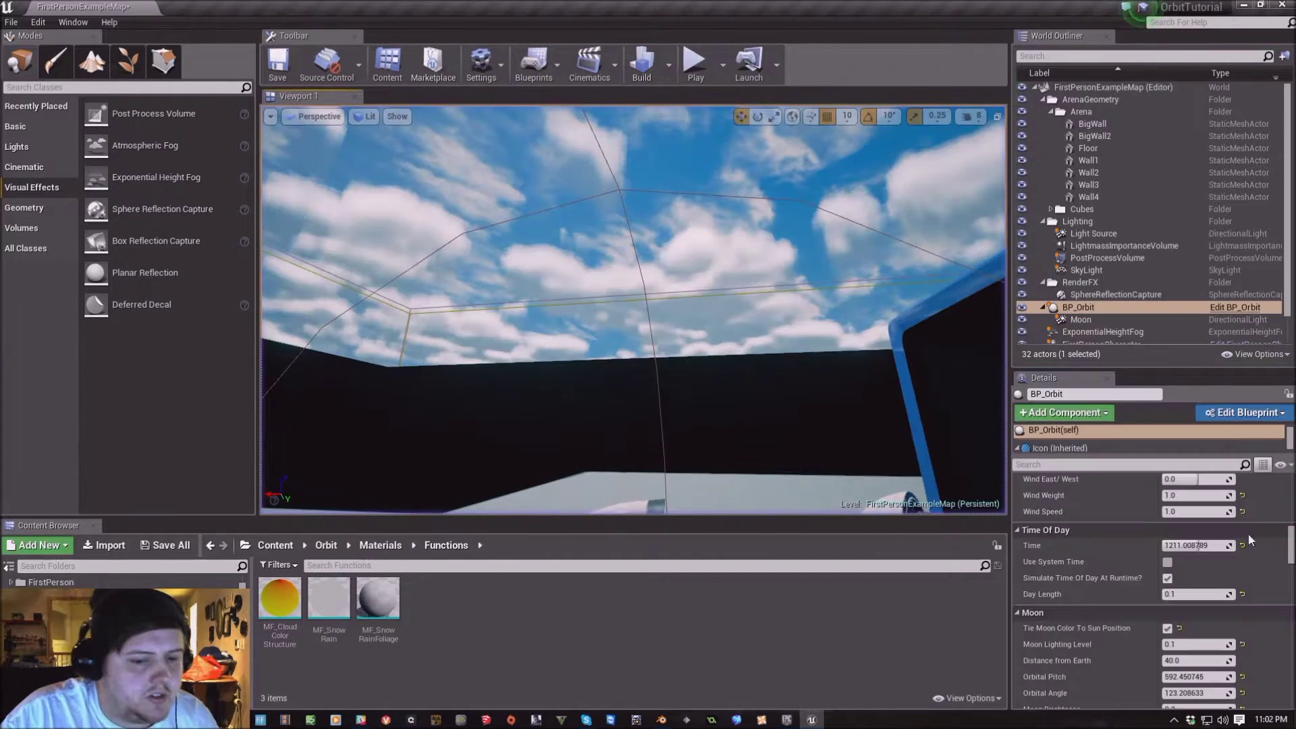
Set BP_Orbit's Day Length back to 10.0 and its Time to 2400
left_click(1182, 595)
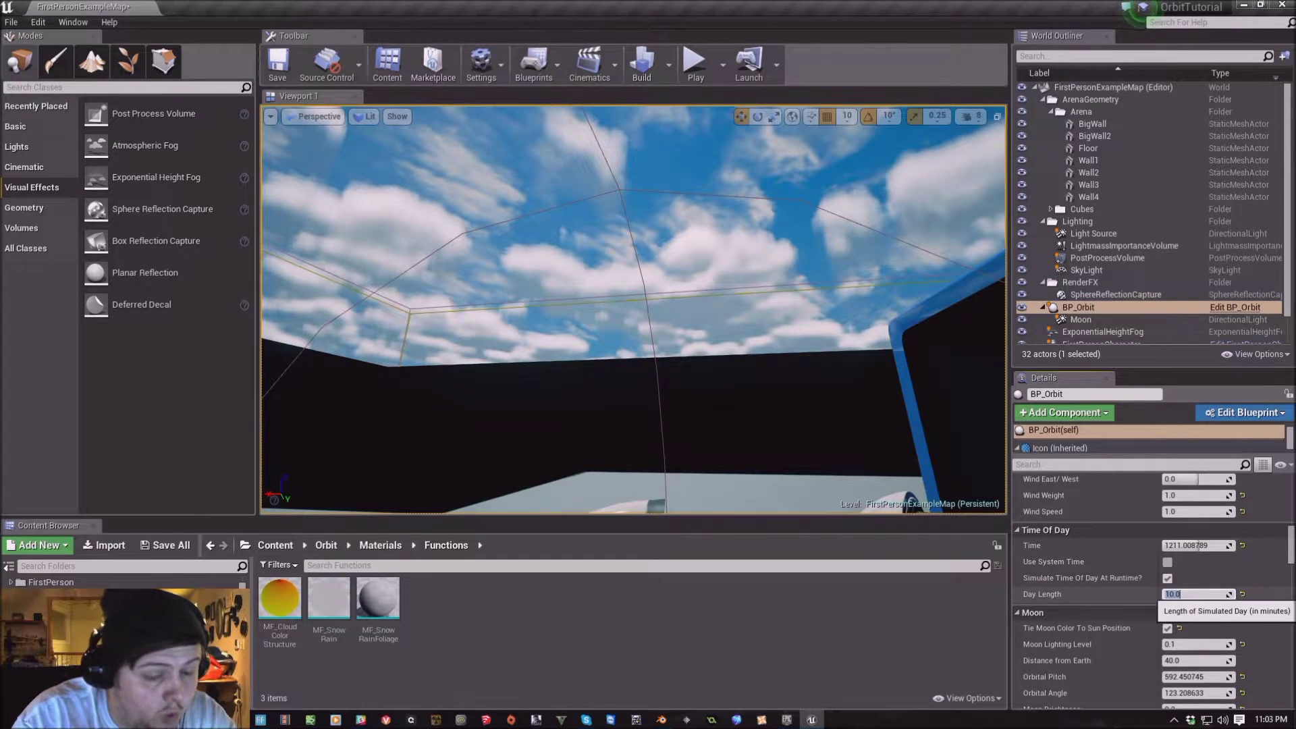
scroll(1065, 541, "down", 2)
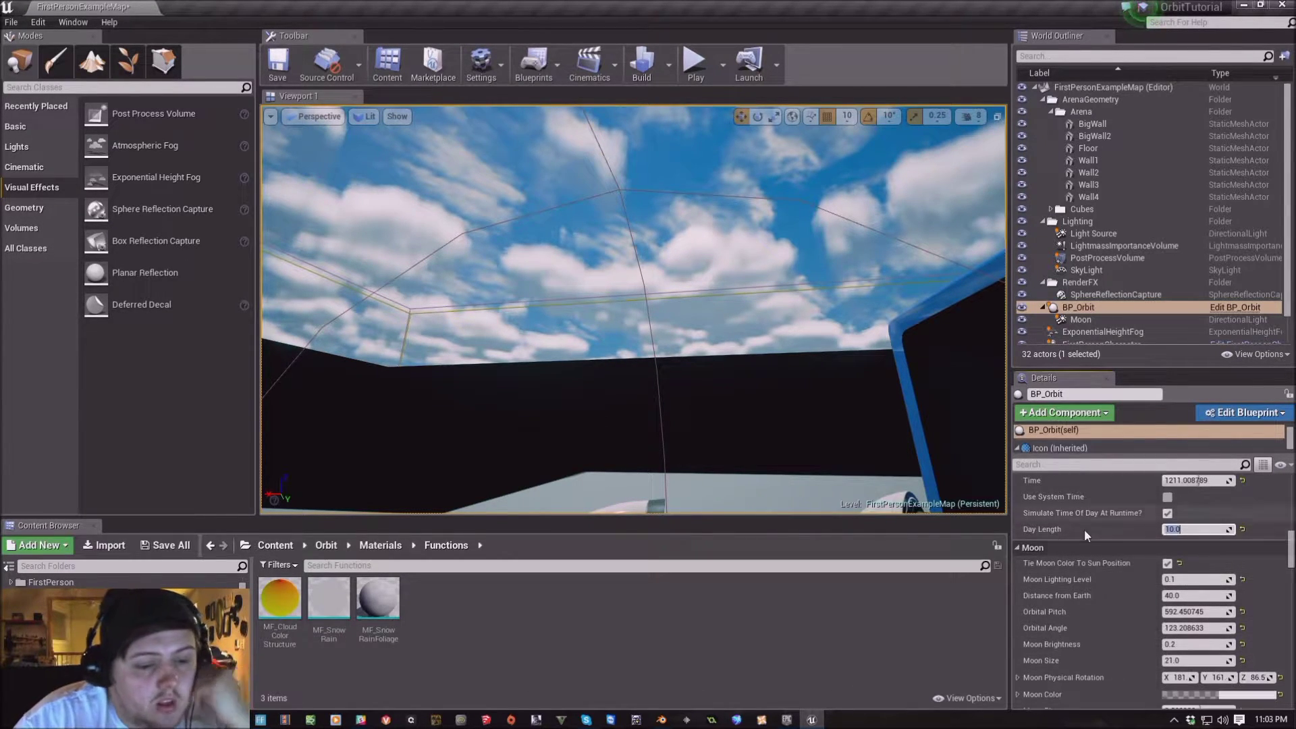
scroll(1095, 524, "up", 1)
left_click(1195, 502)
type("2400")
key("Return")
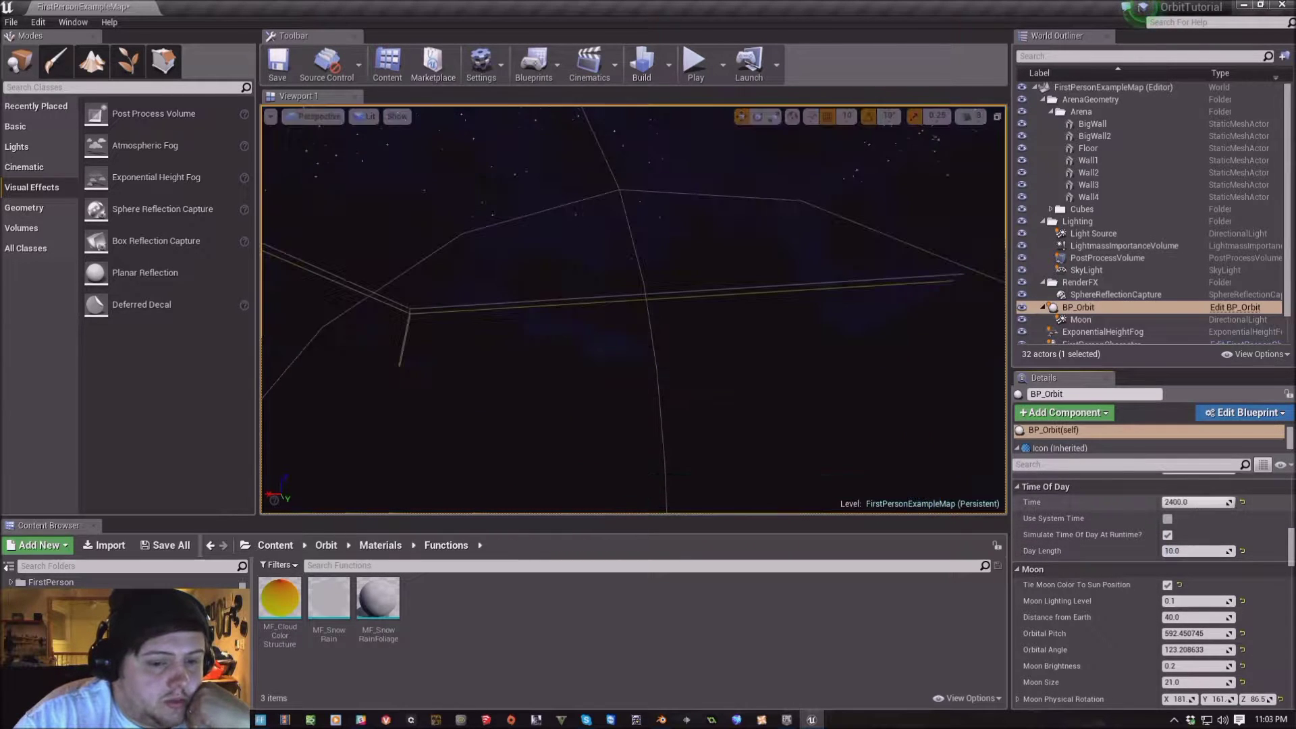
Try Moon Lighting Level values of 0.05, 0.01 and 0.0 on BP_Orbit and return it to 0.1
mouse_move(634, 338)
right_mouse_down()
mouse_move(644, 257)
mouse_move(632, 337)
mouse_move(618, 304)
mouse_move(611, 341)
right_mouse_up()
scroll(1120, 589, "down", 1)
left_click(1195, 558)
type("0.05")
key("Return")
type("0.01")
key("Return")
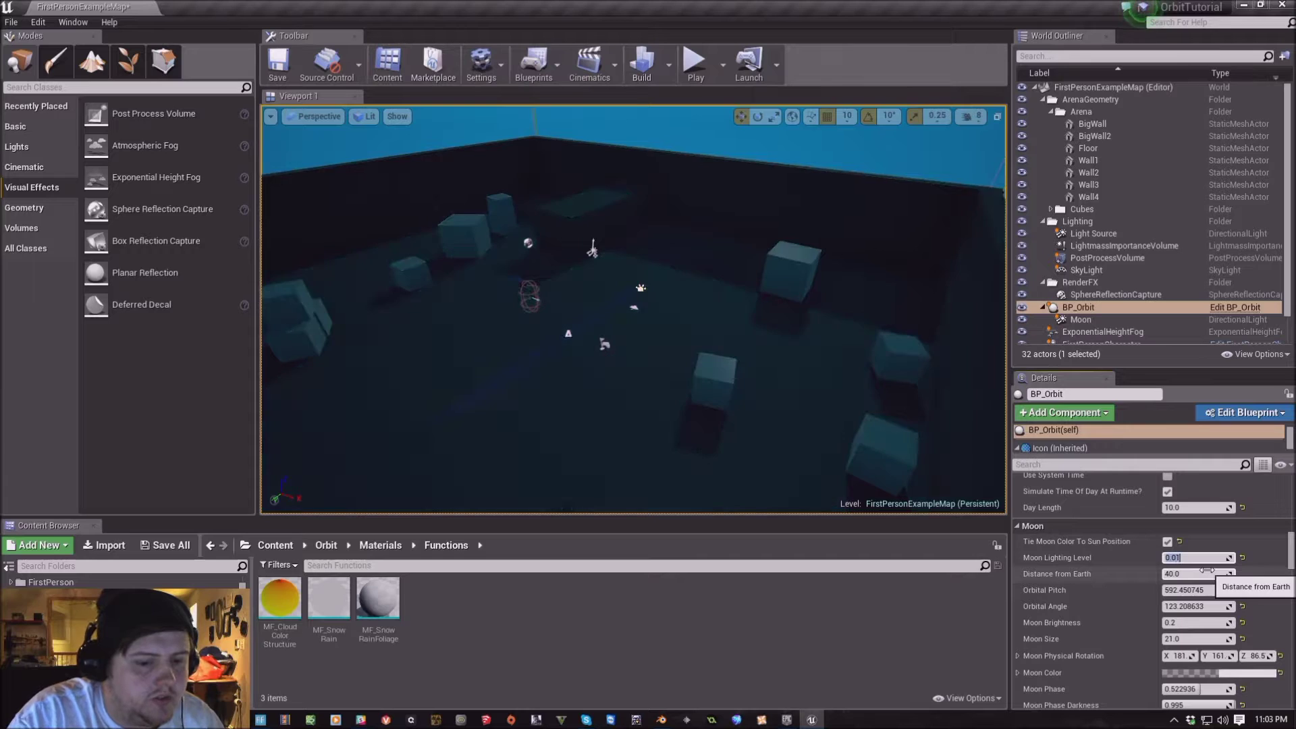
type("0.0")
key("Return")
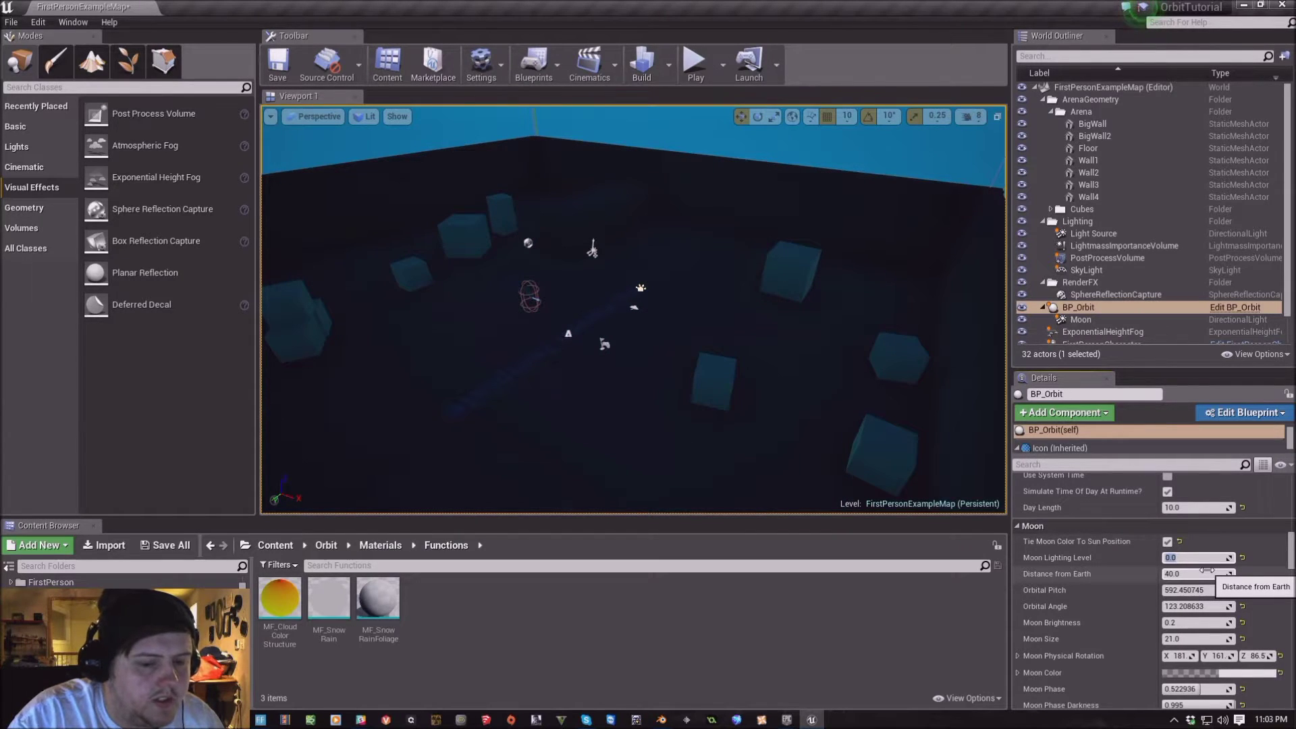
type("0.1")
key("Return")
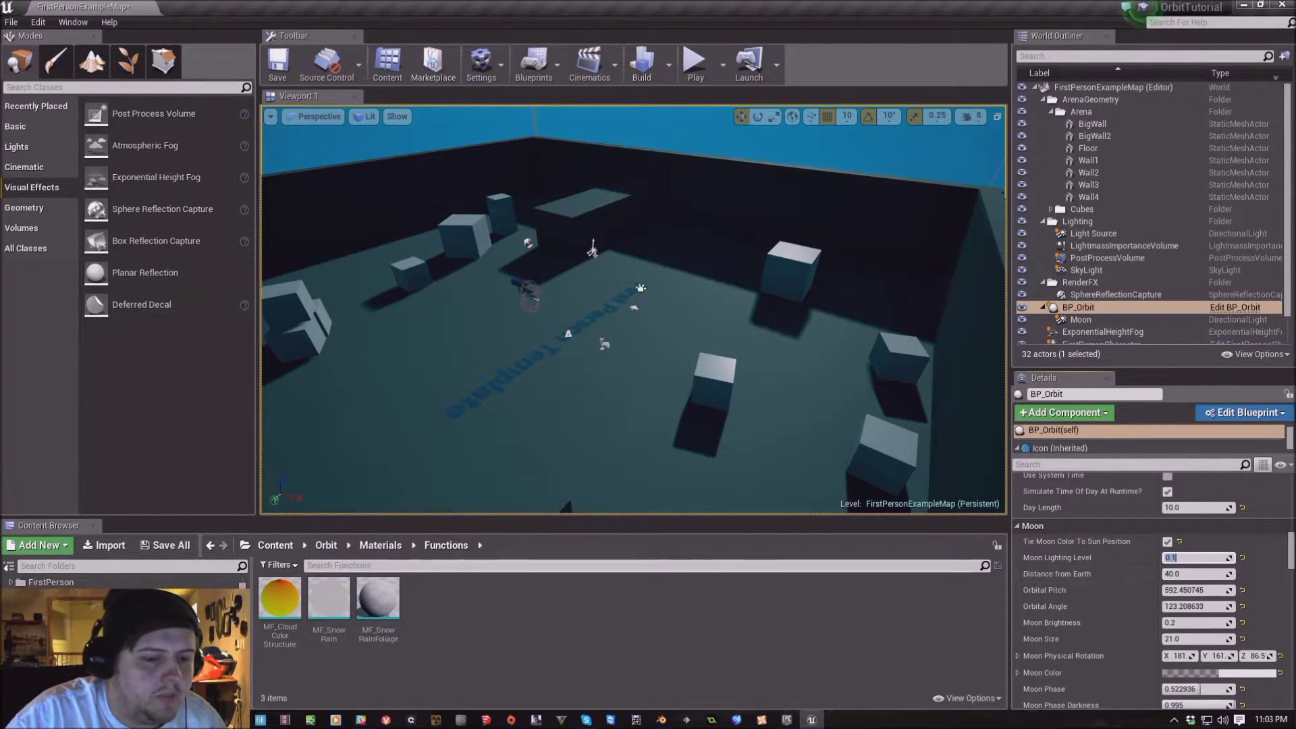
Try a Distance from Earth of about 123 for BP_Orbit's moon and return it to 40.0
right_click_drag(634, 310, 702, 202)
left_click_drag(1205, 573, 1219, 574)
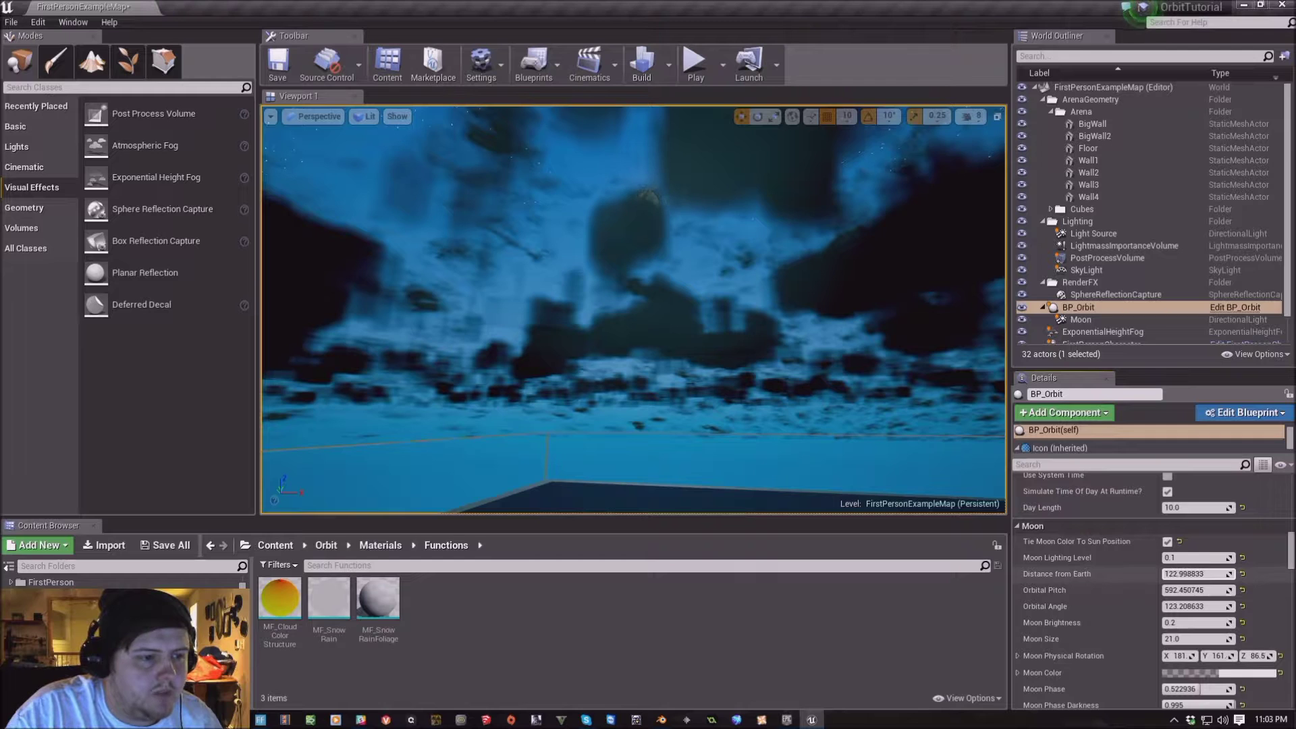
left_click_drag(1195, 574, 1138, 574)
mouse_move(634, 310)
right_mouse_down()
mouse_move(652, 265)
mouse_move(640, 297)
right_mouse_up()
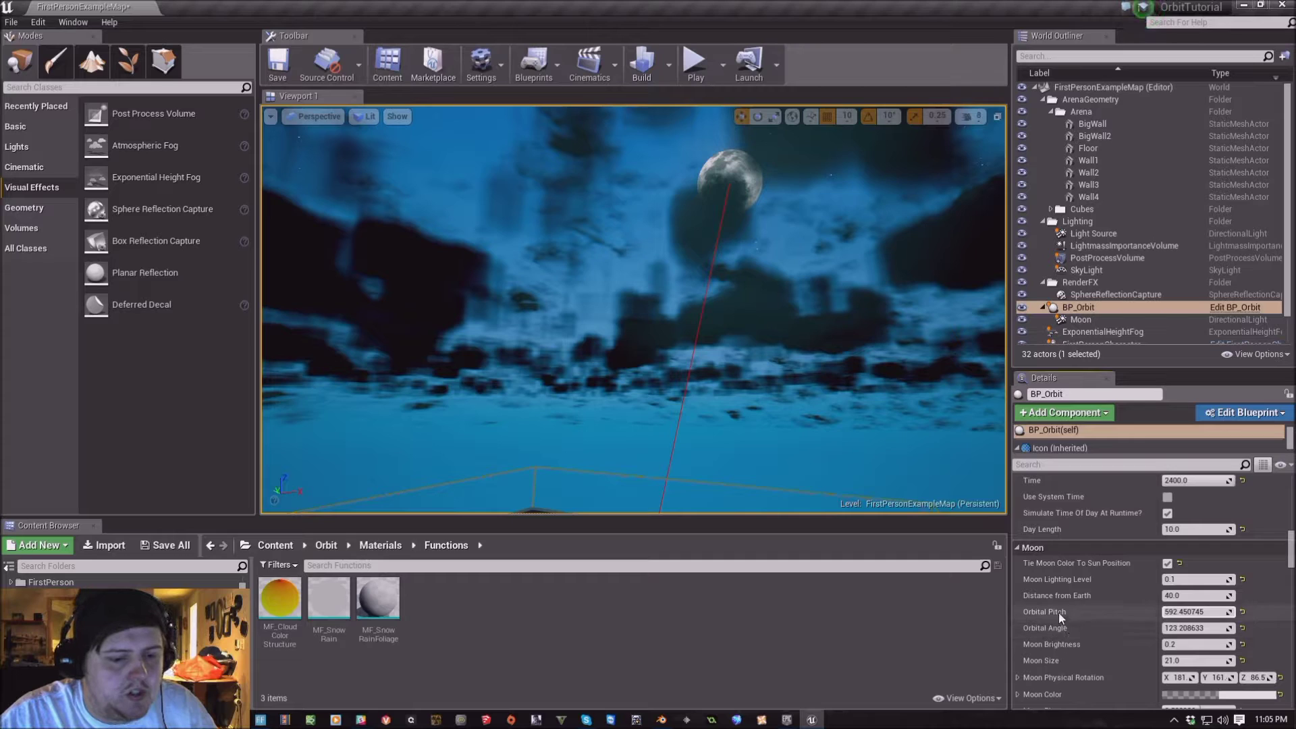
Set the Orbital Angle of BP_Orbit's moon to about 113.59
mouse_move(1188, 629)
left_mouse_down()
mouse_move(1156, 629)
mouse_move(1215, 629)
mouse_move(1183, 629)
mouse_move(1207, 629)
mouse_move(1195, 629)
left_mouse_up()
scroll(1191, 628, "down", 1)
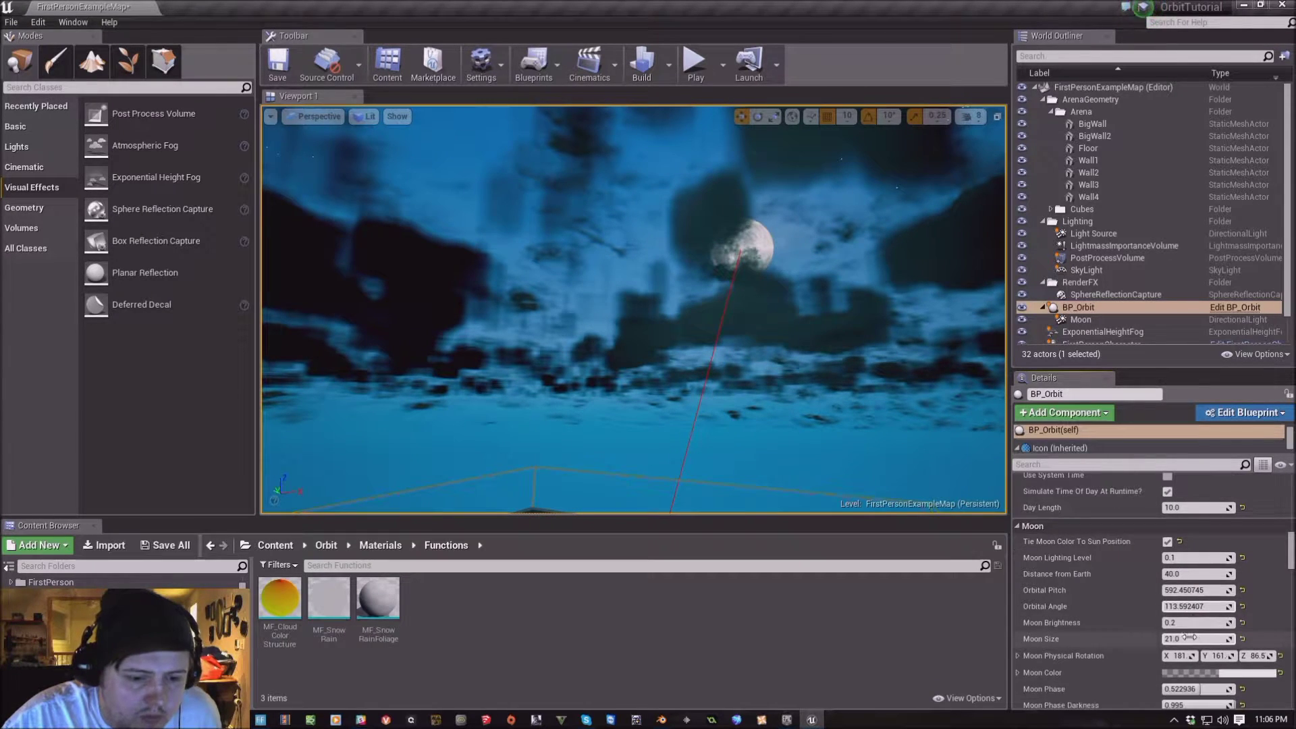
Try a Moon Brightness of about 0.035 on BP_Orbit and undo the change
mouse_move(1188, 627)
left_mouse_down()
mouse_move(1218, 627)
mouse_move(1182, 626)
left_mouse_up()
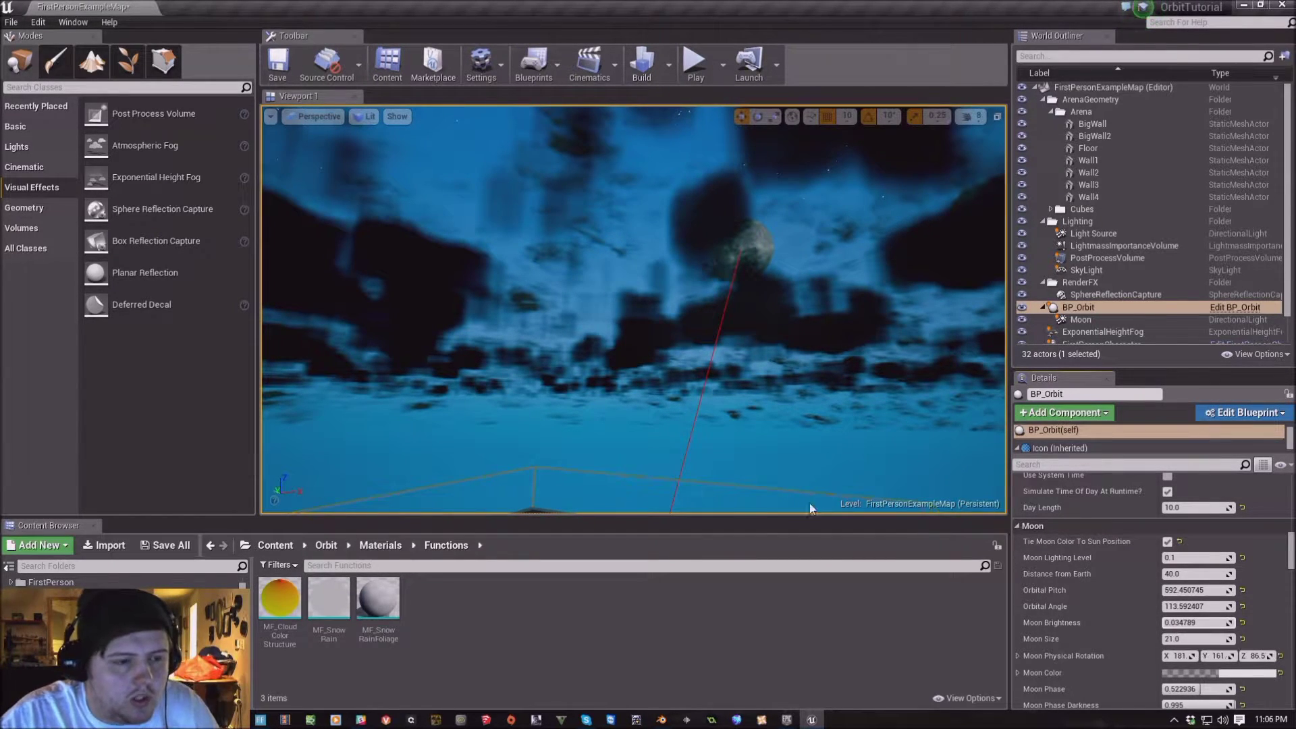
key("ctrl+z")
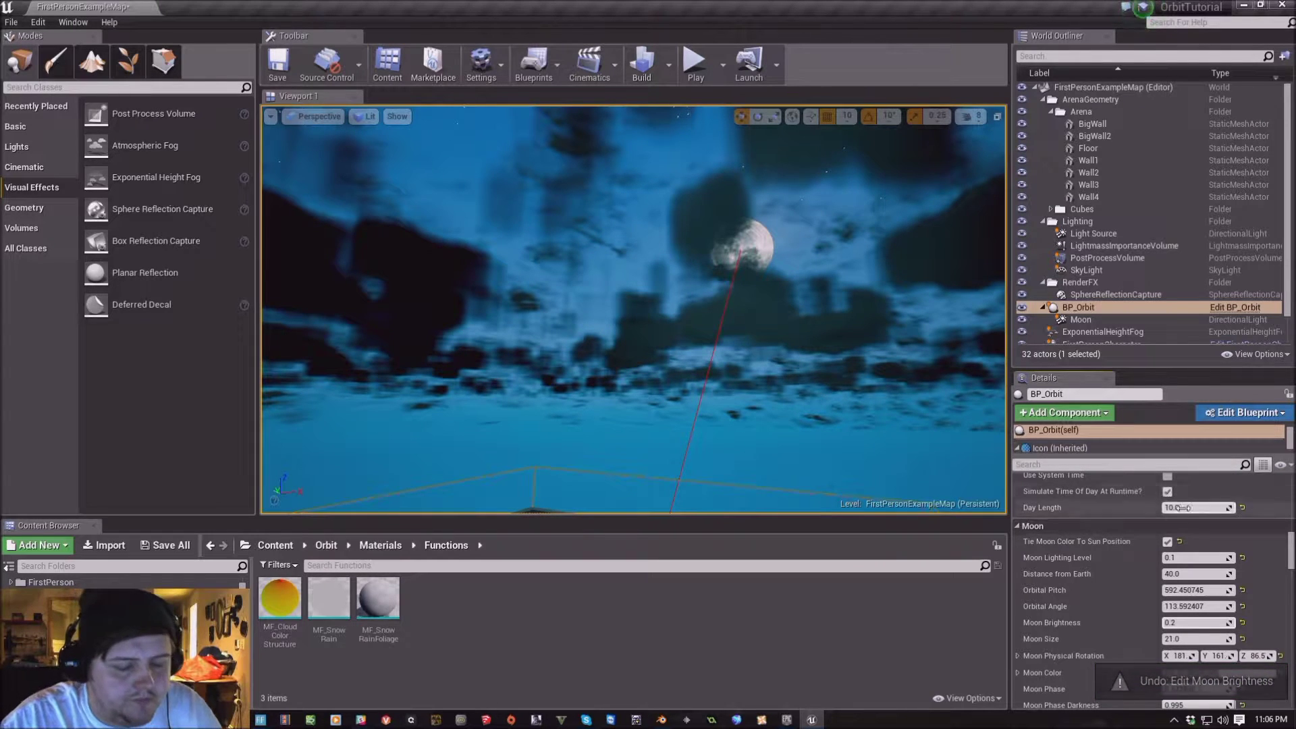
scroll(1128, 588, "down", 1)
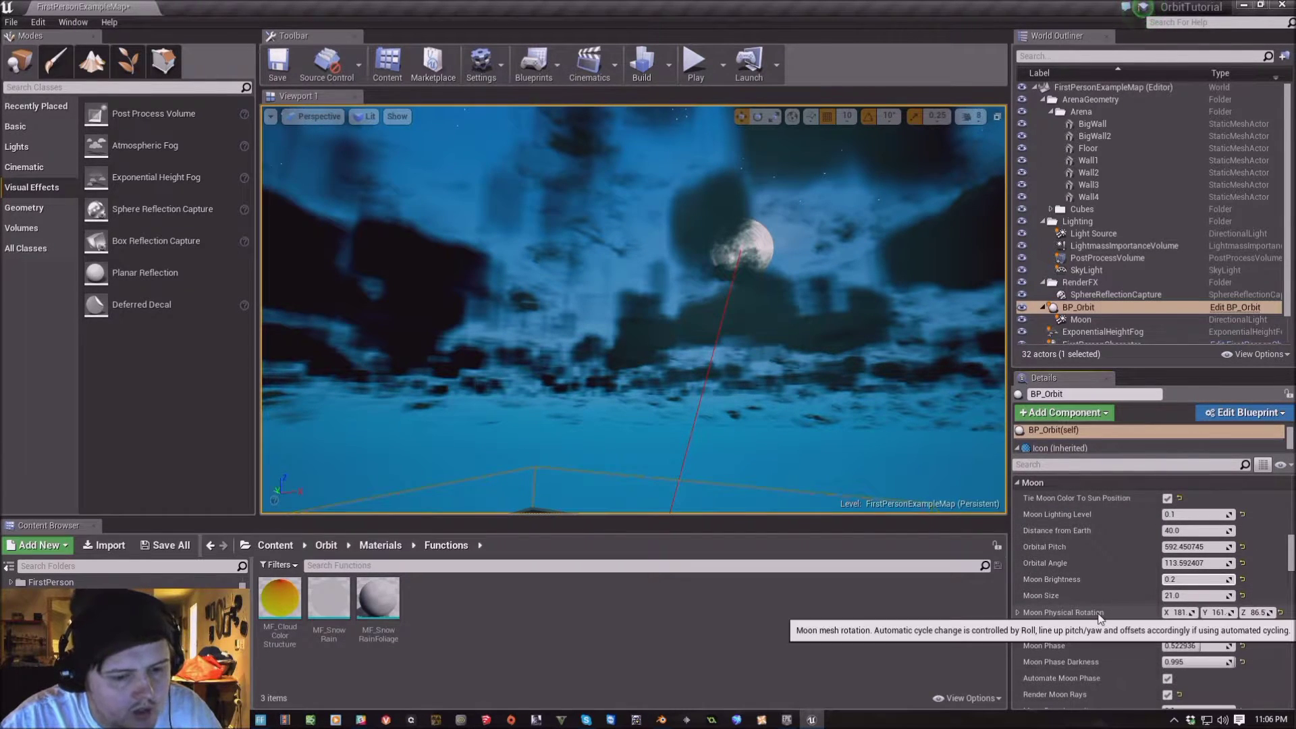
Try Moon Physical Rotation values of about 388 for Y and 50.3 for Z, undoing the changes
scroll(1097, 613, "down", 1)
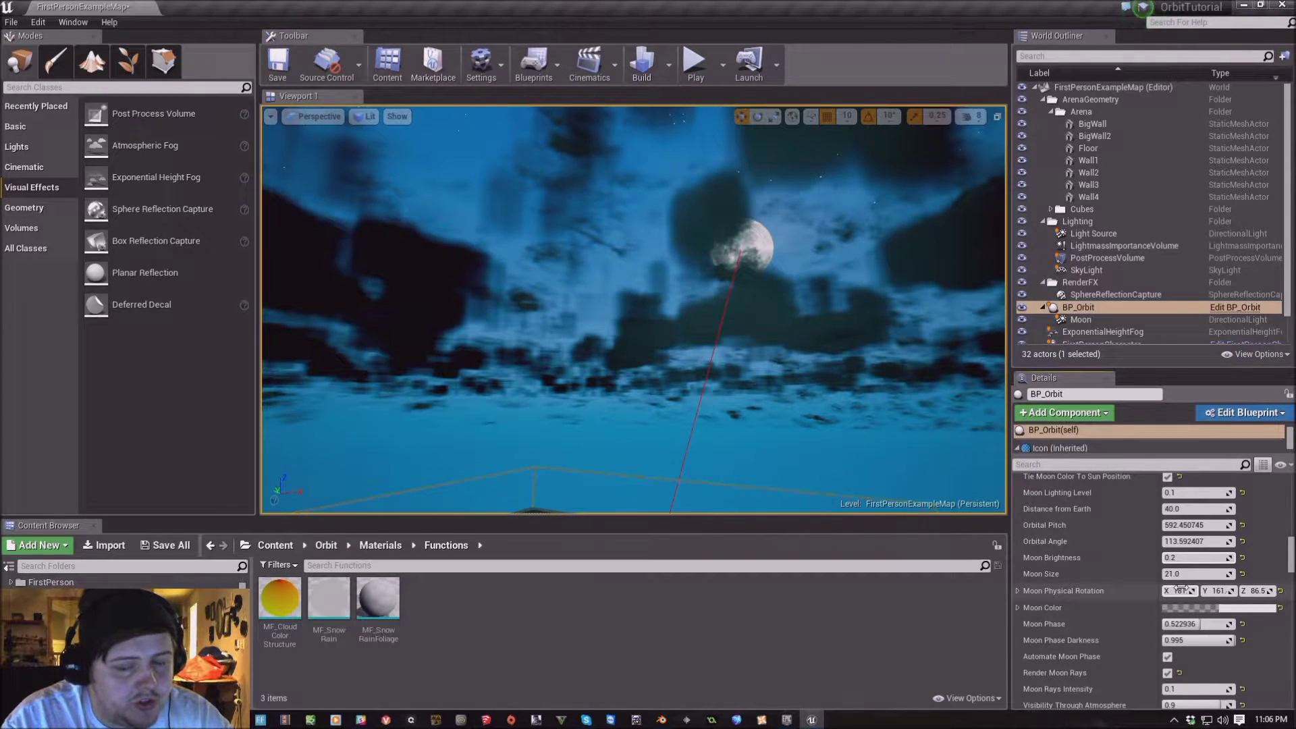
left_click_drag(1179, 590, 1208, 590)
key("f")
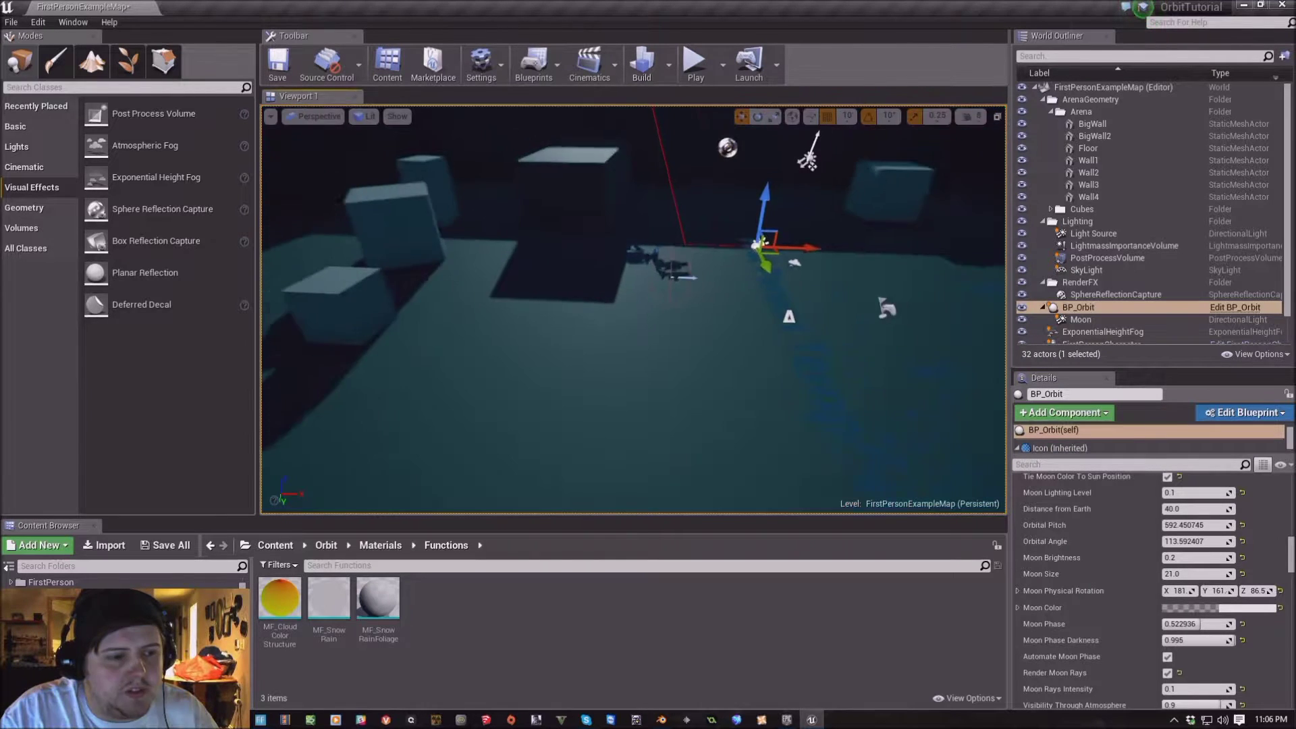
right_click_drag(634, 310, 625, 251)
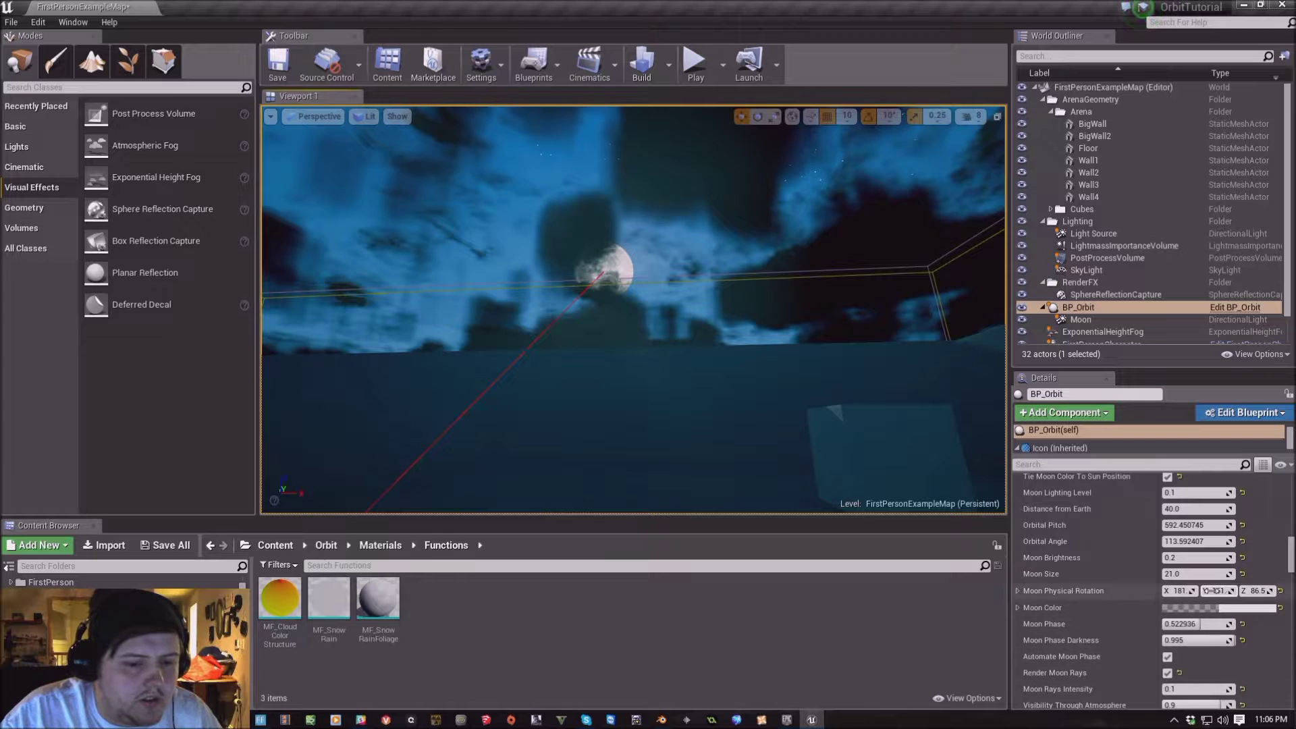
left_click_drag(1228, 592, 1269, 591)
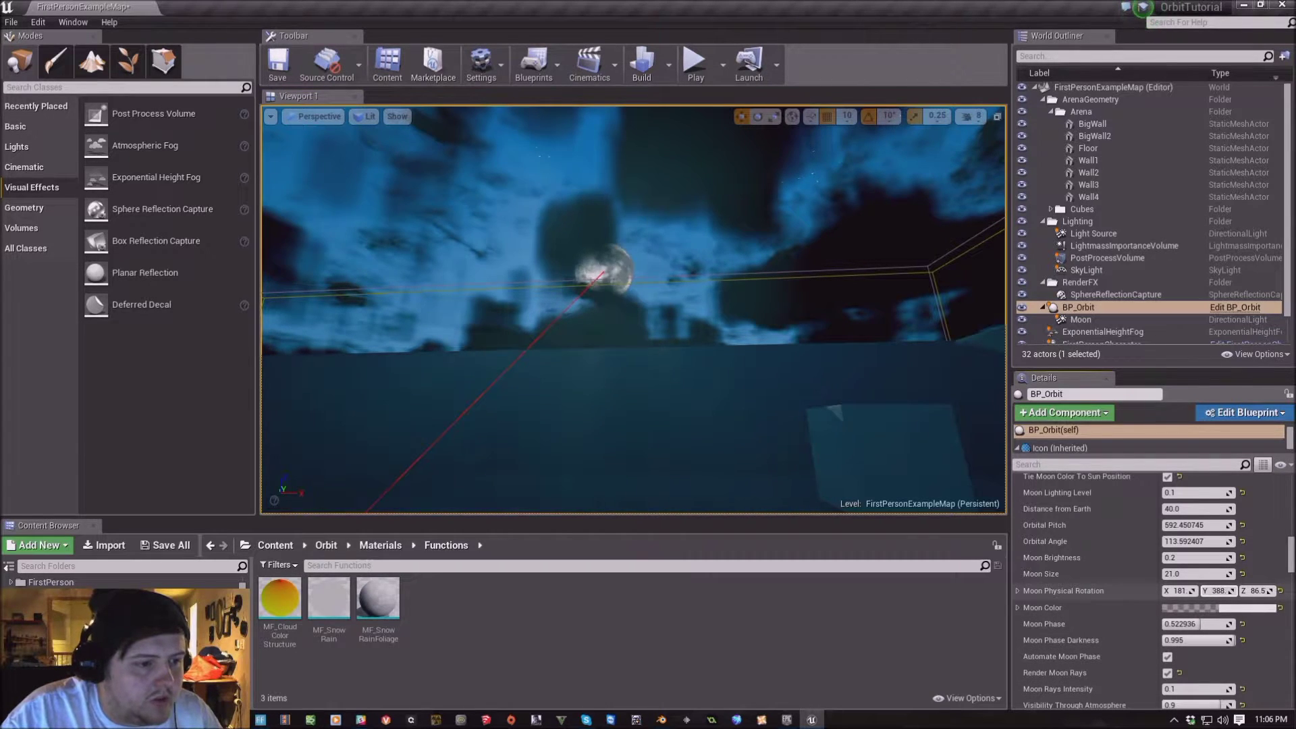
key("ctrl+z")
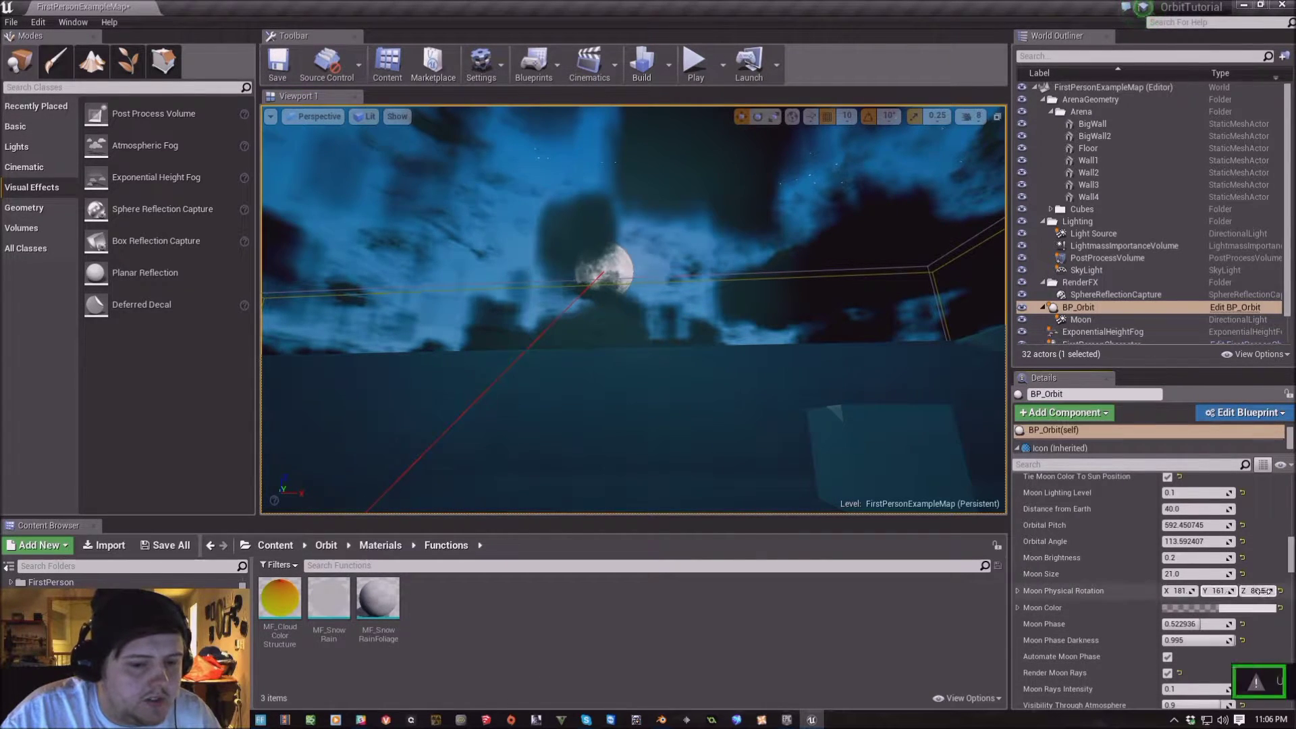
key("ctrl+z")
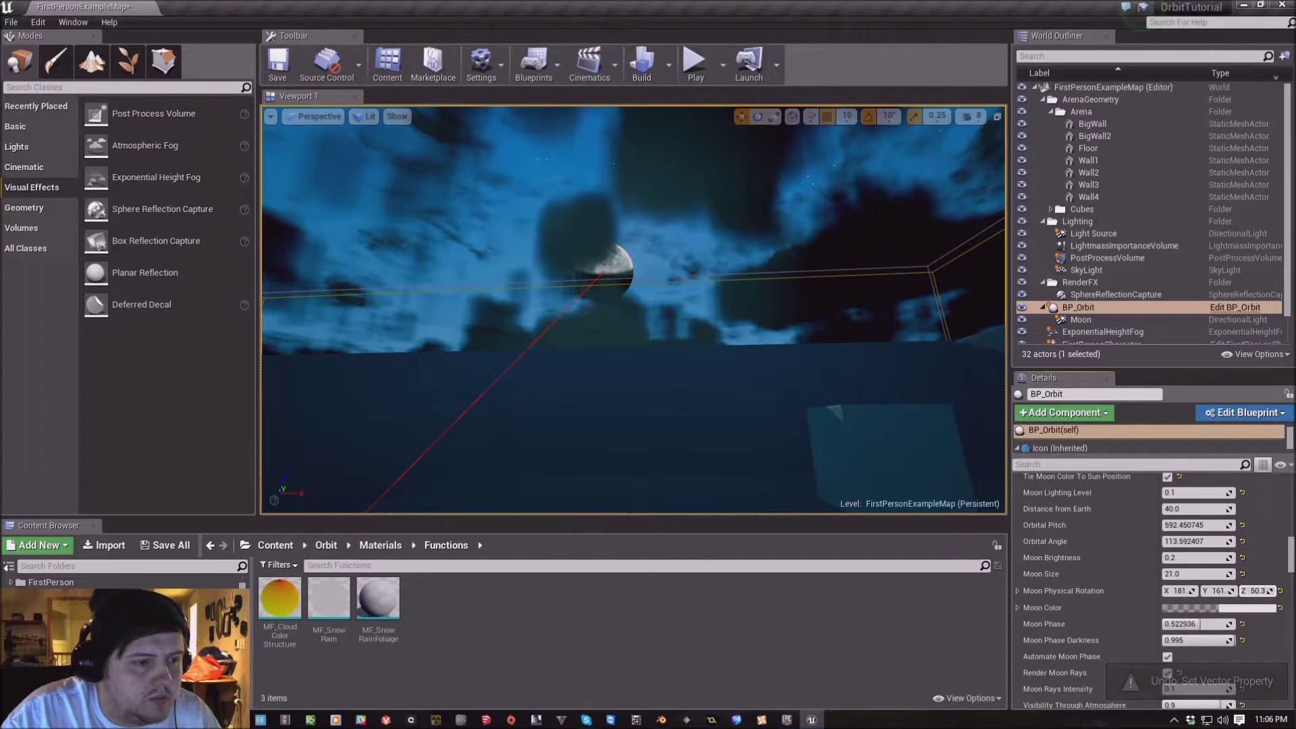
key("ctrl+z")
right_click_drag(473, 500, 472, 500)
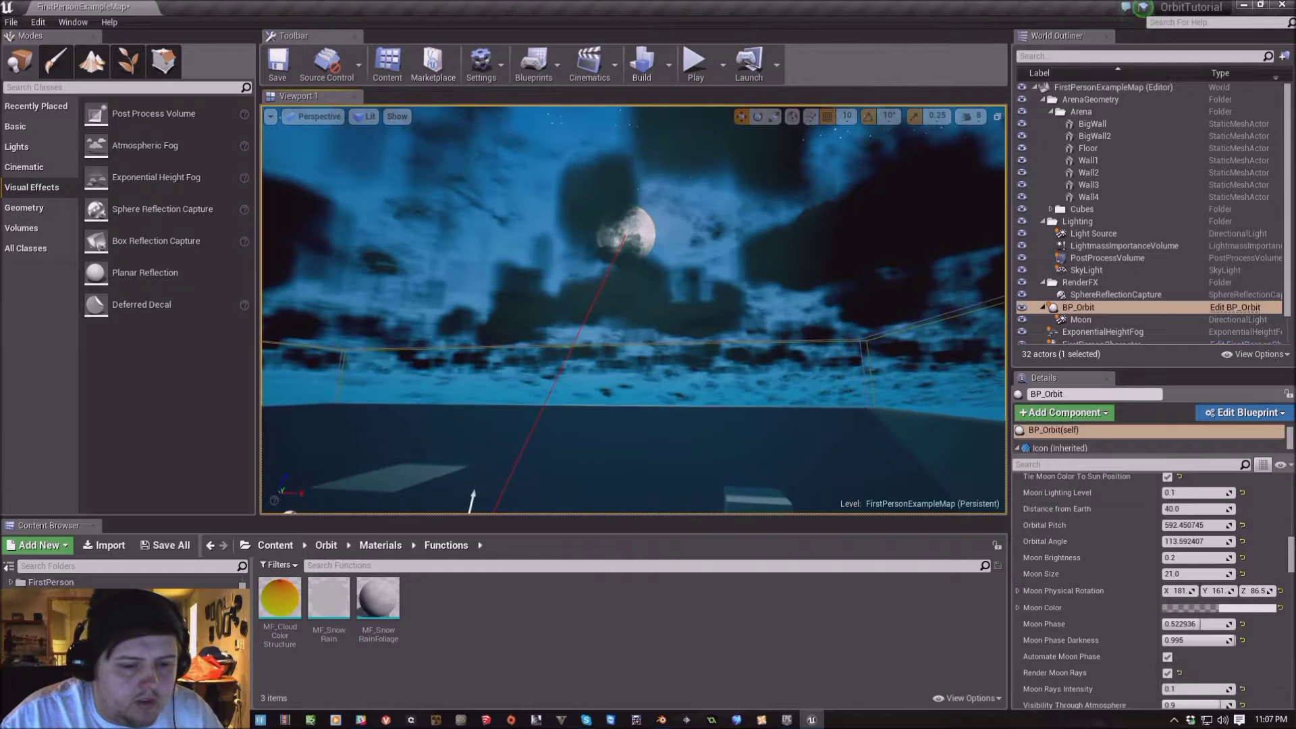
Try other Moon Color values with Tie Moon Color To Sun Position disabled, and re-enable that option
scroll(1195, 594, "up", 1)
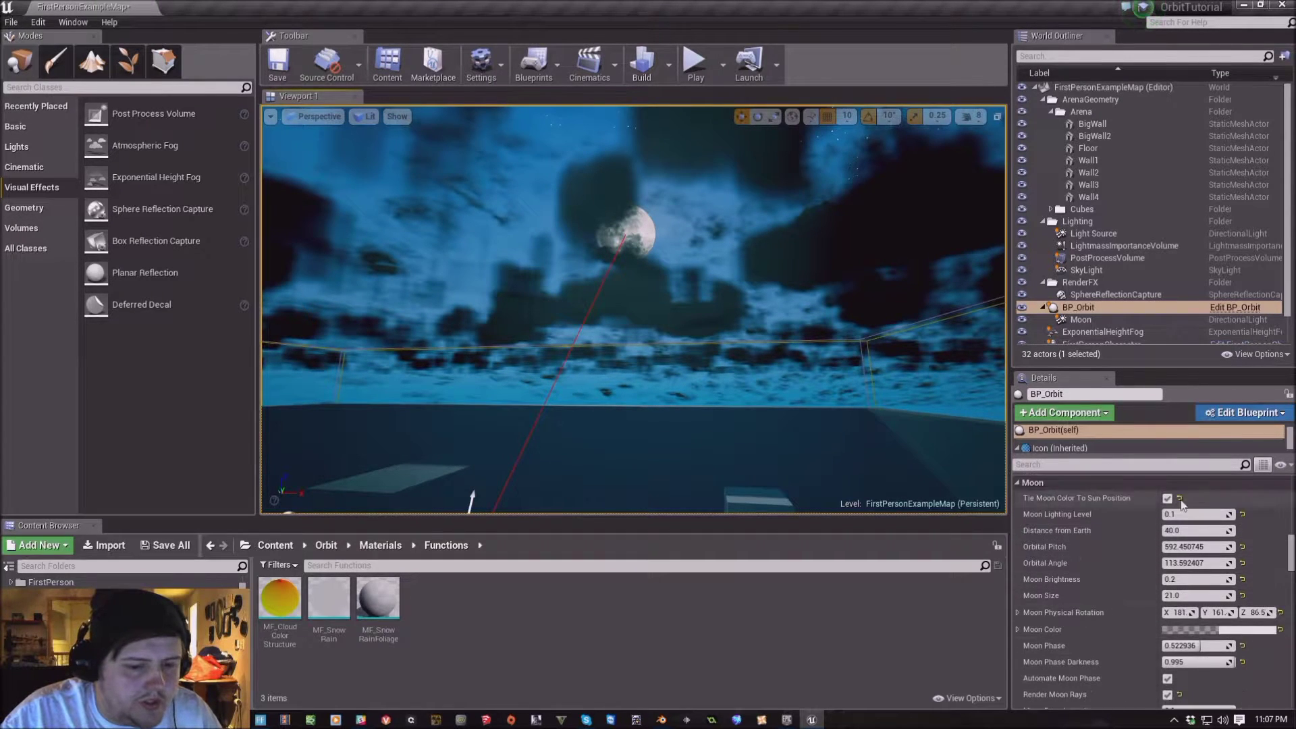
left_click(1255, 629)
left_click_drag(1054, 463, 1120, 454)
left_click_drag(1067, 393, 1095, 460)
left_click(1223, 672)
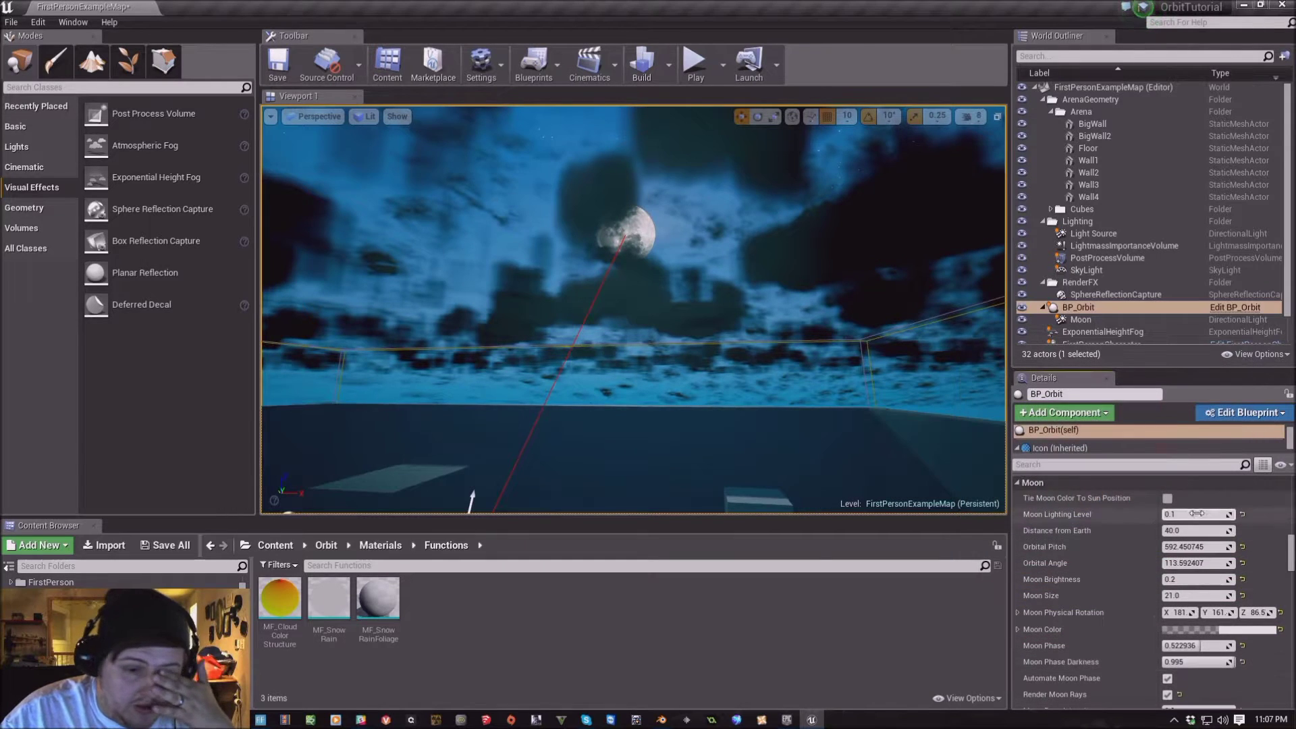
left_click(1167, 499)
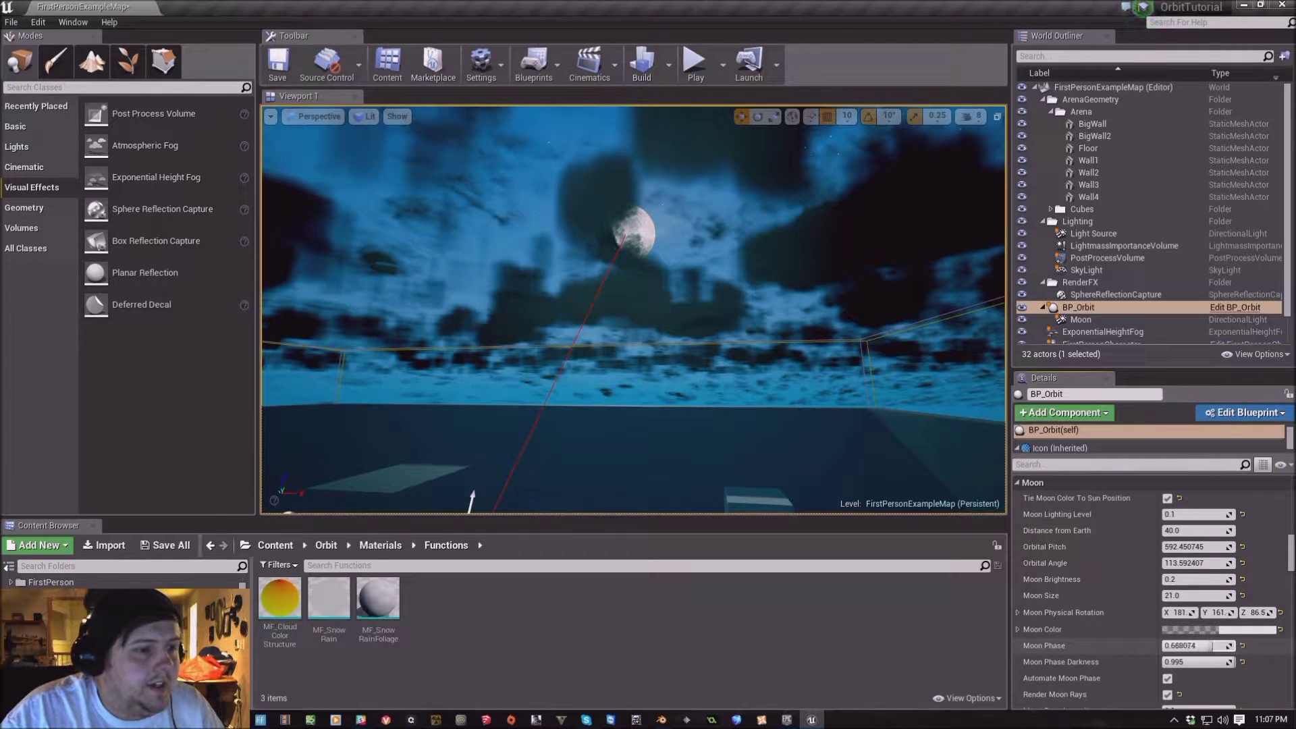
Set BP_Orbit's Moon Phase to about 0.807
left_click_drag(1195, 646, 1225, 646)
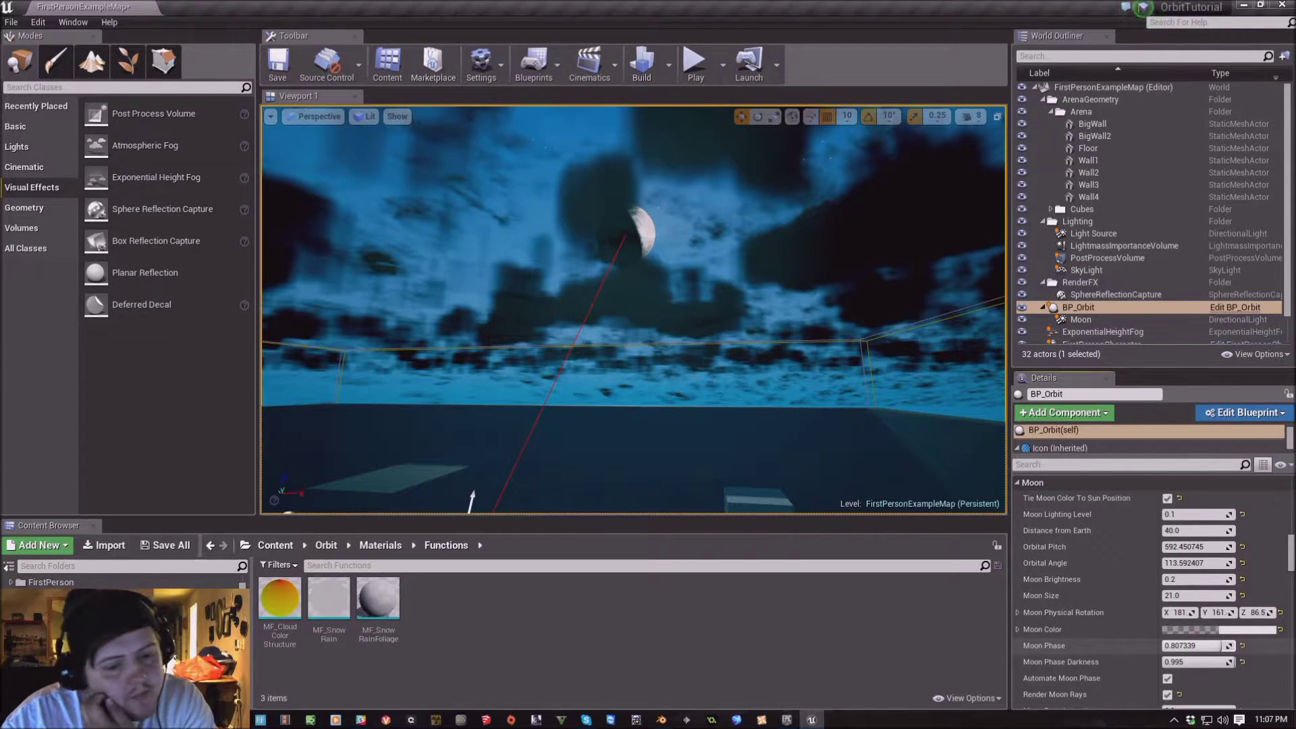
Set BP_Orbit's Moon Phase to about 0.853 and try a Moon Phase Darkness of about 0.967 before restoring 0.995
left_click_drag(1215, 646, 1202, 659)
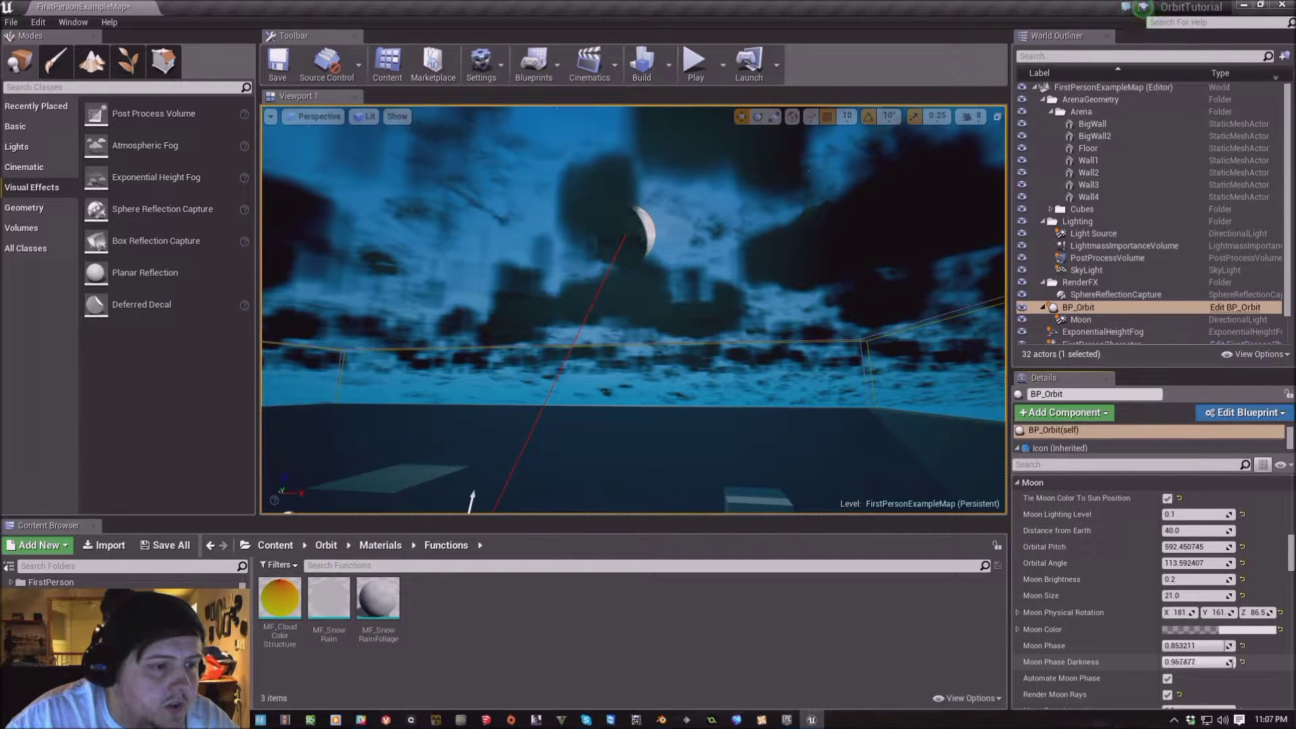
left_click_drag(1198, 662, 1215, 661)
scroll(1100, 552, "down", 1)
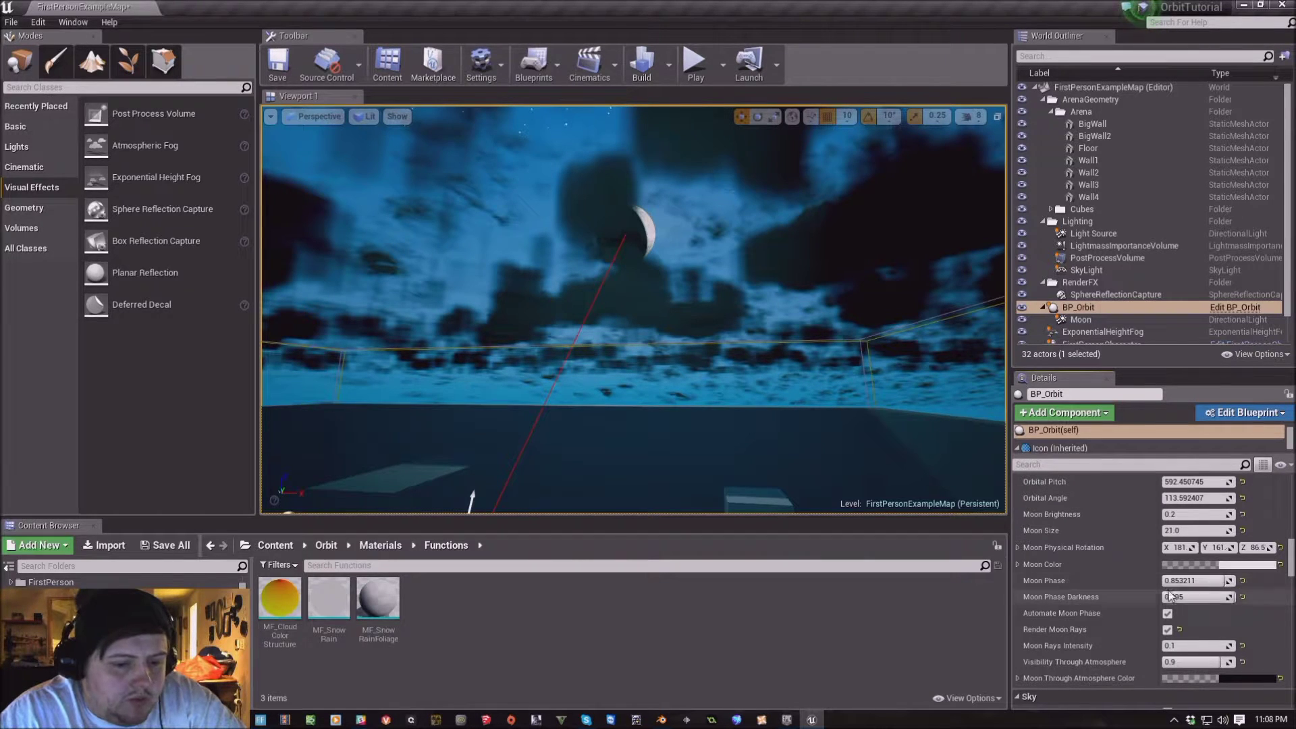
Disable Render Moon Rays on BP_Orbit to compare the night lighting in the arena, and re-enable it
left_click(1169, 632)
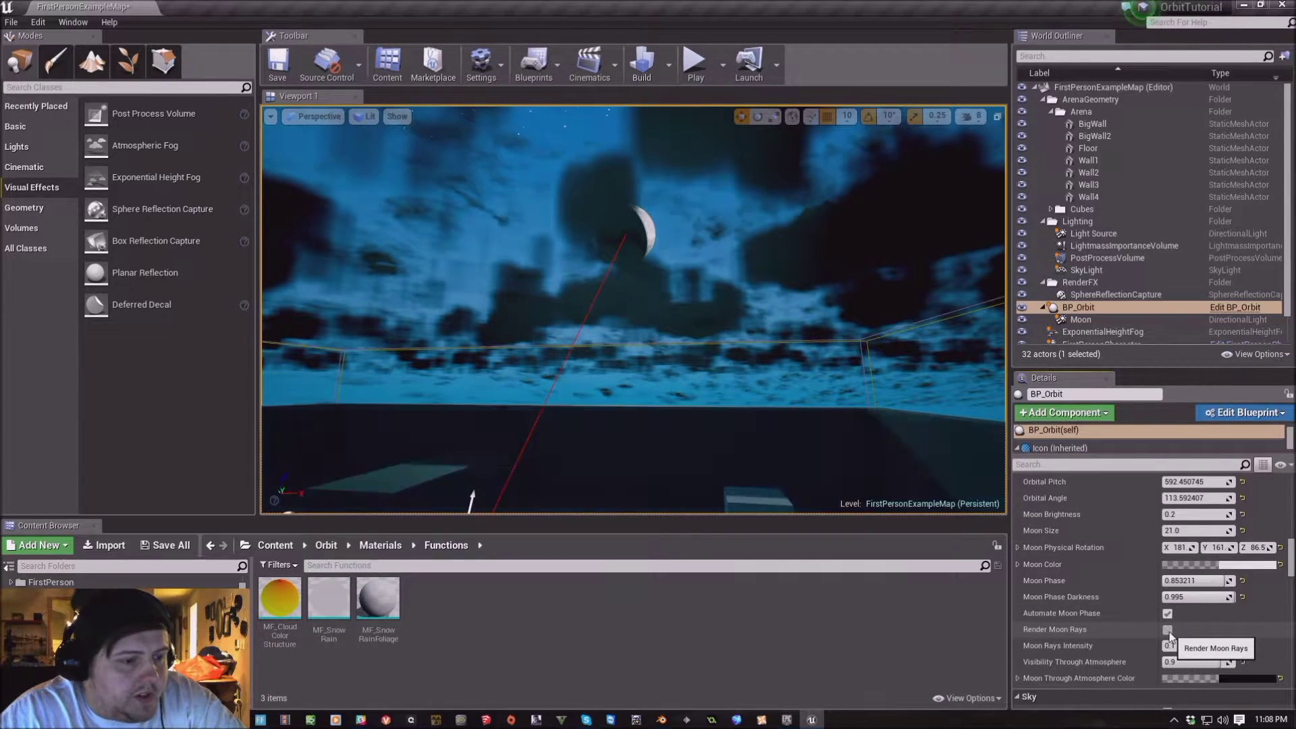
mouse_move(743, 338)
right_mouse_down()
mouse_move(742, 419)
mouse_move(743, 317)
mouse_move(743, 378)
mouse_move(742, 357)
right_mouse_up()
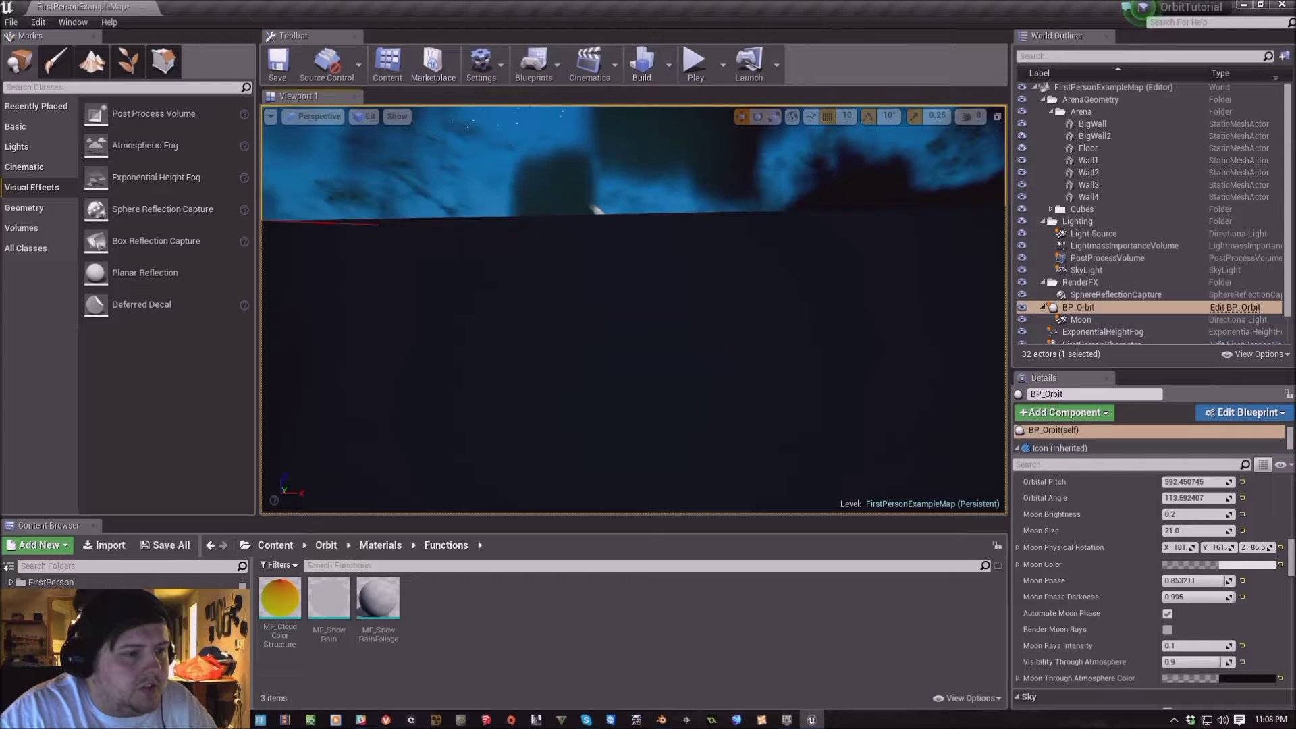
left_click(1168, 630)
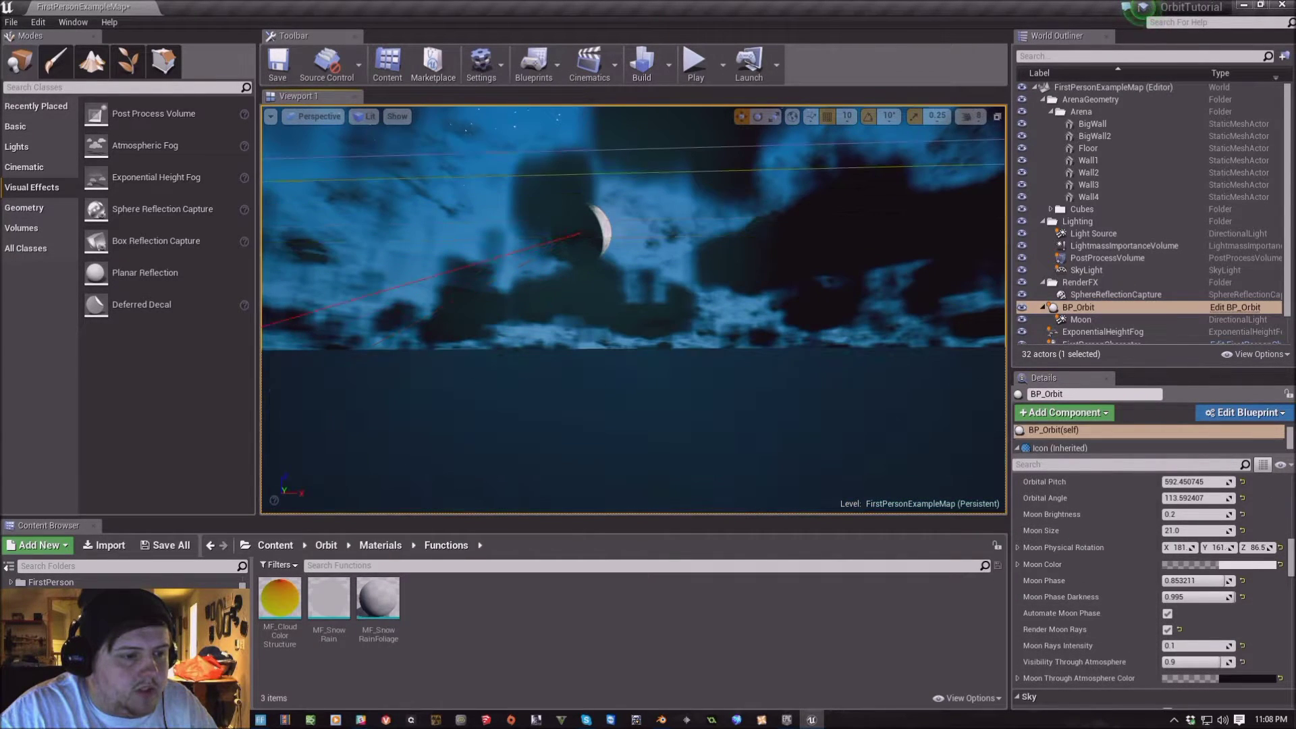
right_click_drag(675, 304, 621, 331)
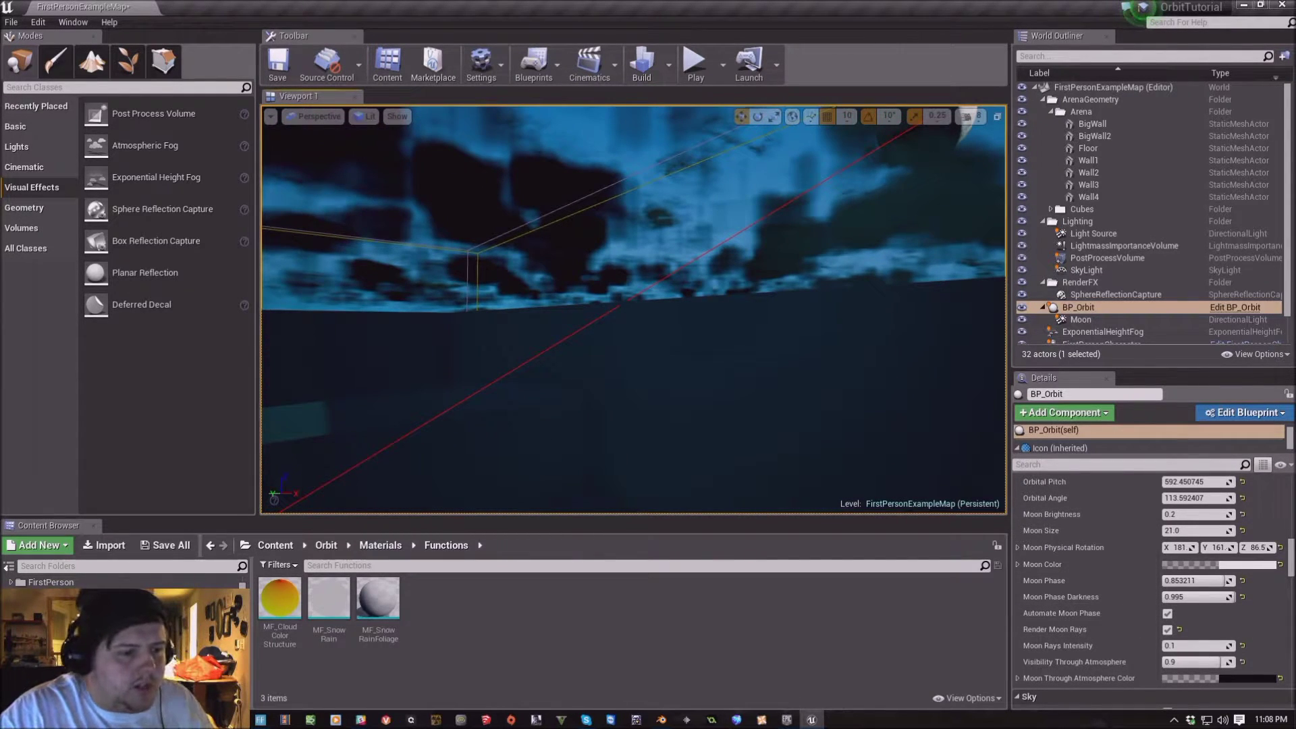
Try a Moon Rays Intensity of about 2.11 on BP_Orbit and undo the change
right_click_drag(634, 310, 618, 277)
left_click_drag(1181, 647, 1235, 646)
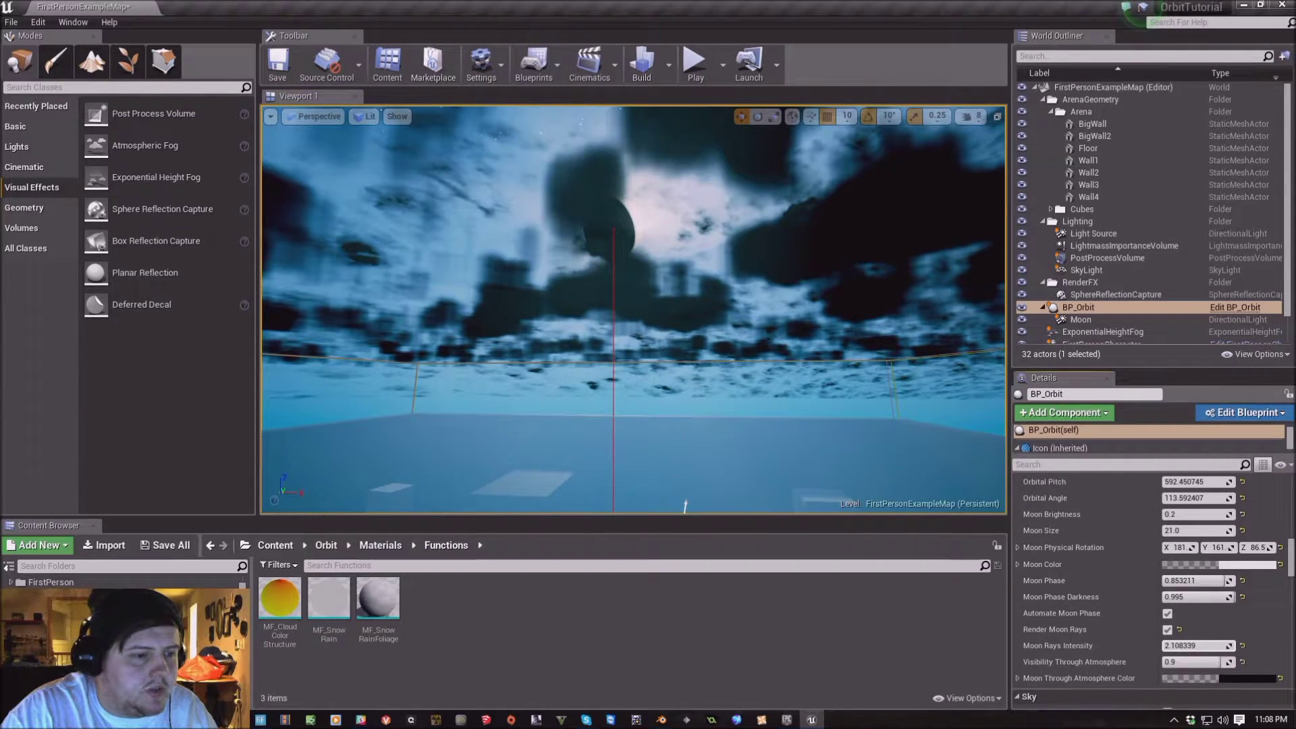
key("ctrl+z")
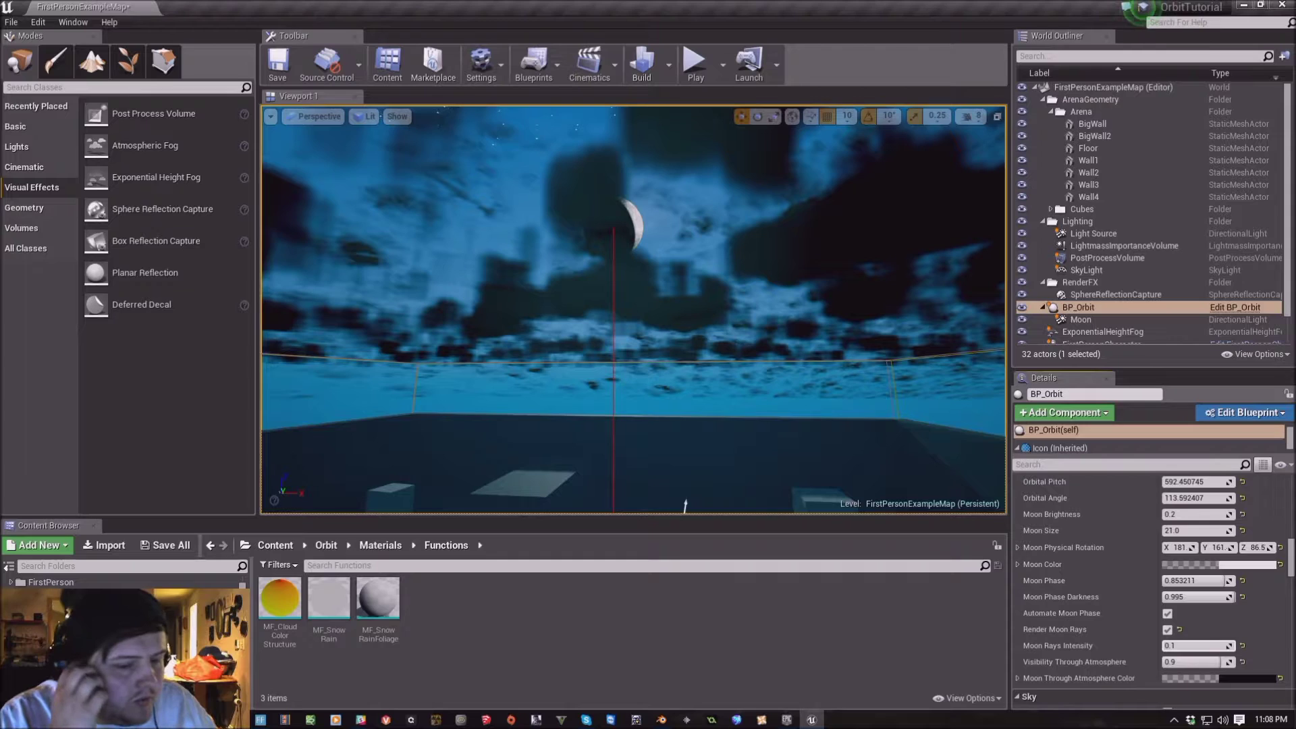
Set BP_Orbit's Moon Through Atmosphere Color to a saturated pinkish red with R 1.0, G 0.0 and B about 0.156
left_click(1019, 678)
left_click(1212, 679)
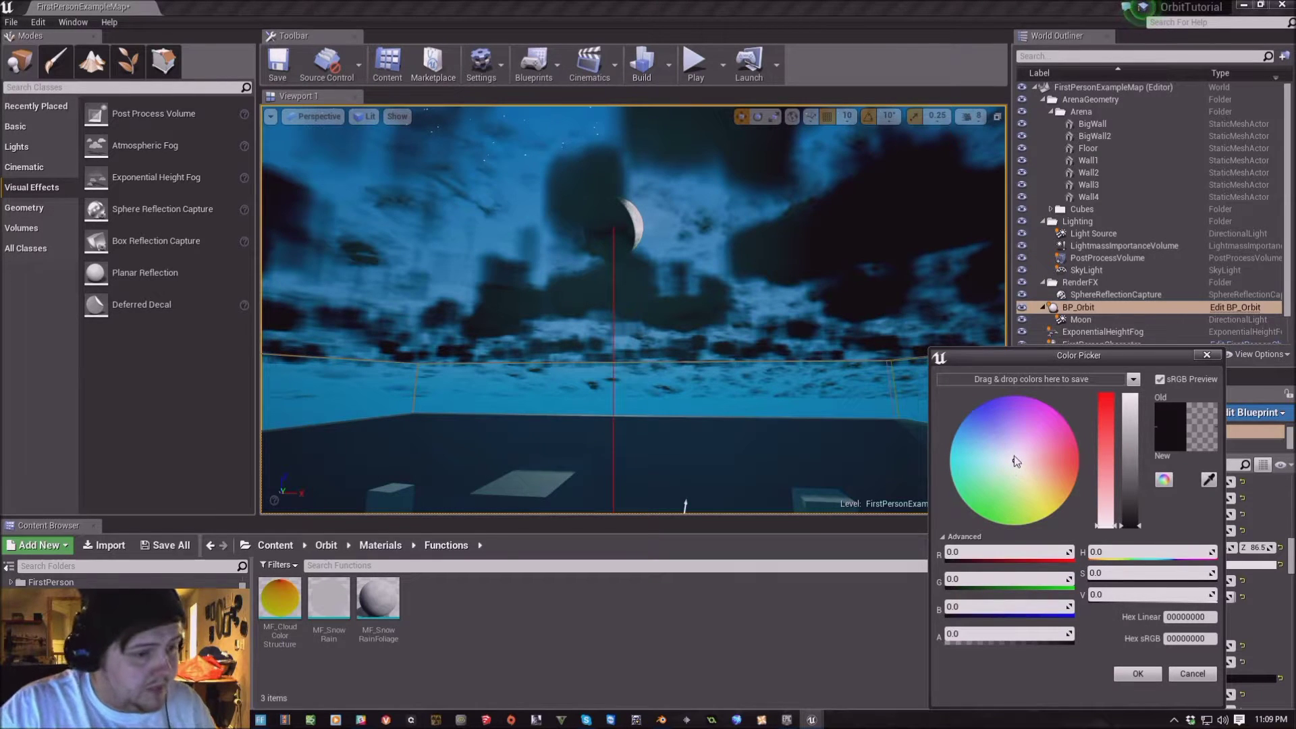
left_click_drag(1015, 457, 1064, 452)
left_click_drag(1128, 479, 1168, 383)
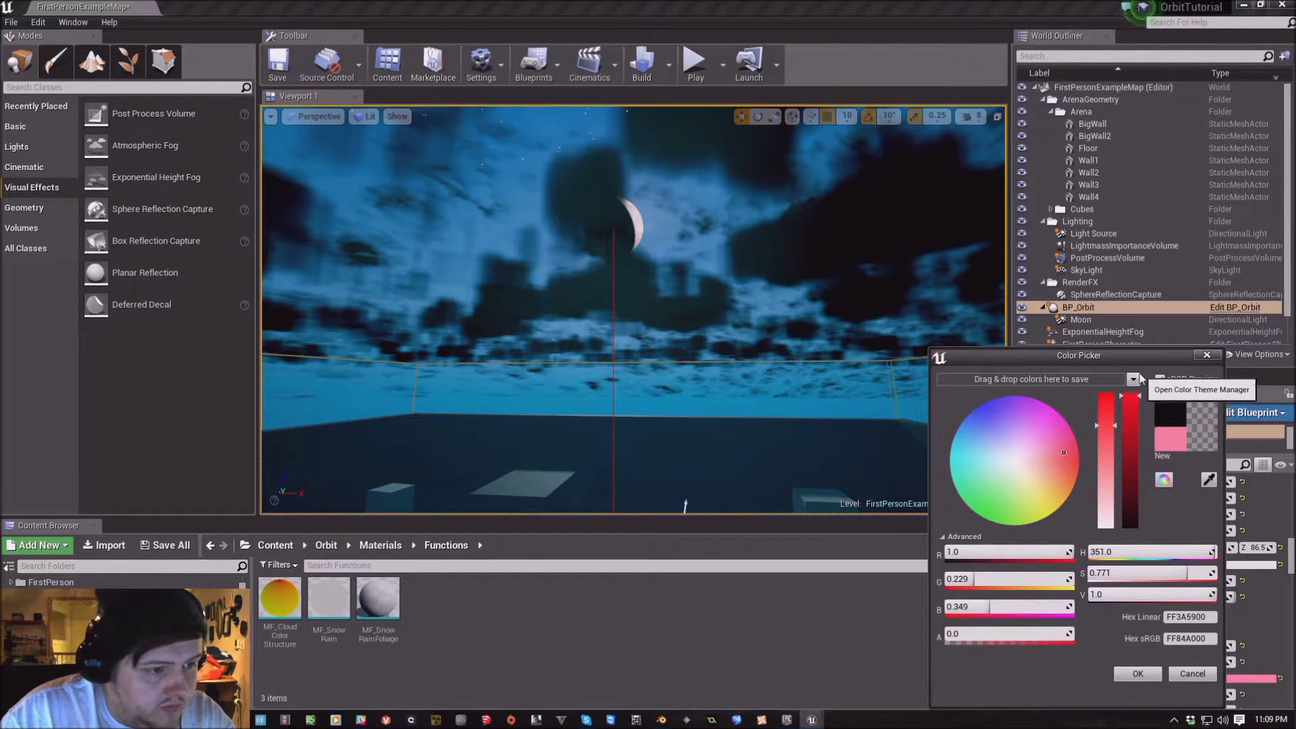
left_click_drag(1109, 438, 1107, 396)
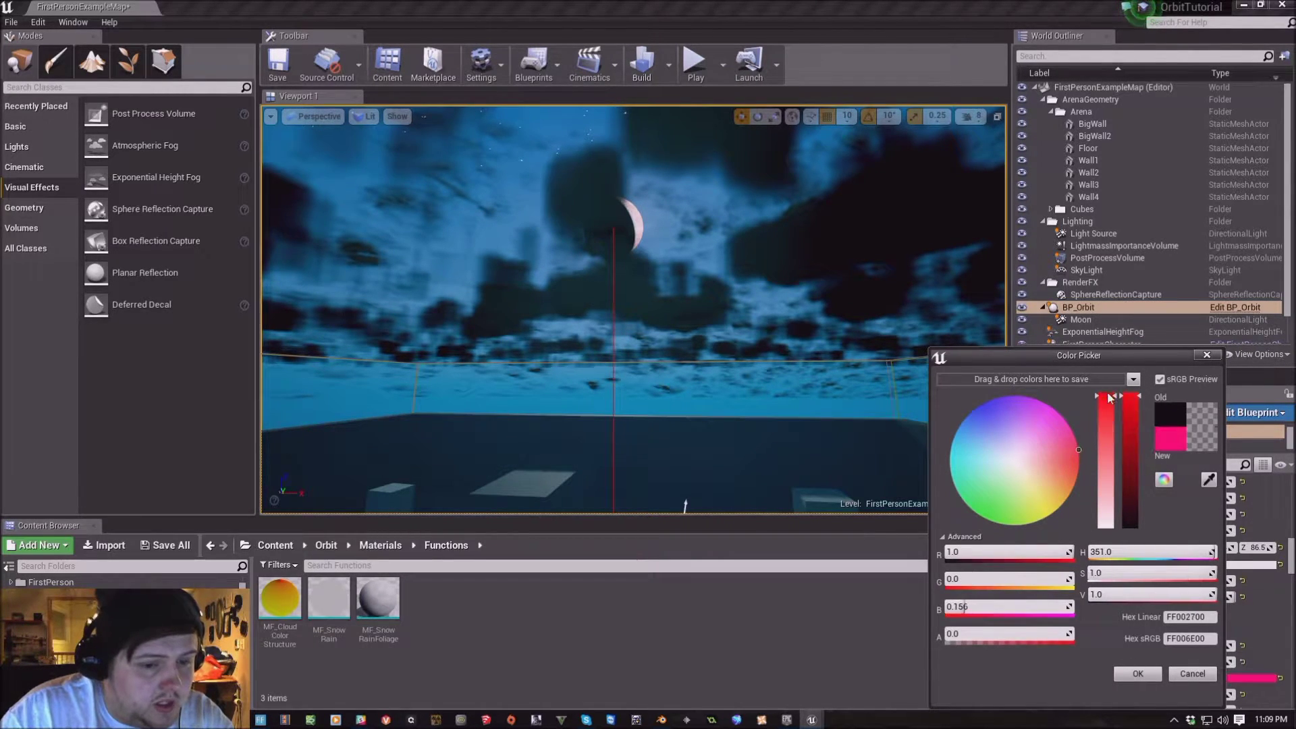
left_click(1134, 674)
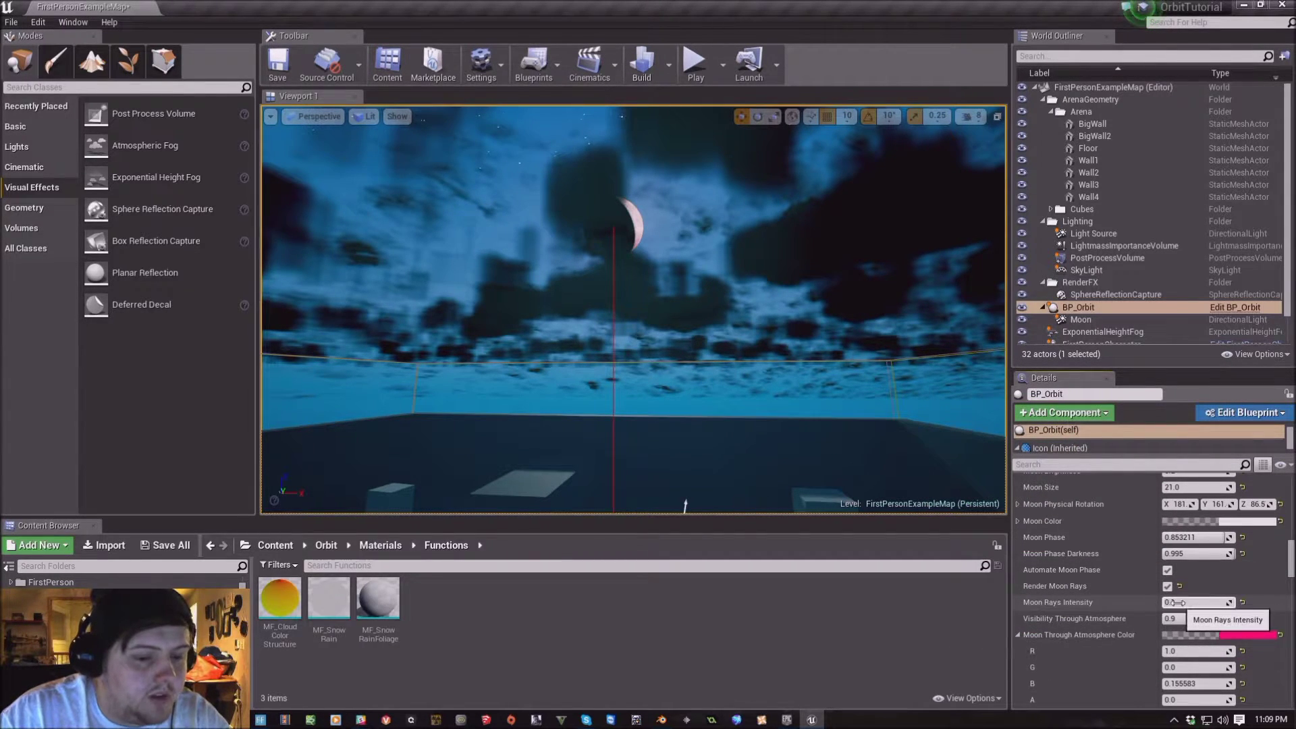
Set BP_Orbit's Moon Phase to about 0.477 and Visibility Through Atmosphere to about 0.95
mouse_move(1189, 537)
left_mouse_down()
mouse_move(1147, 538)
mouse_move(1201, 537)
left_mouse_up()
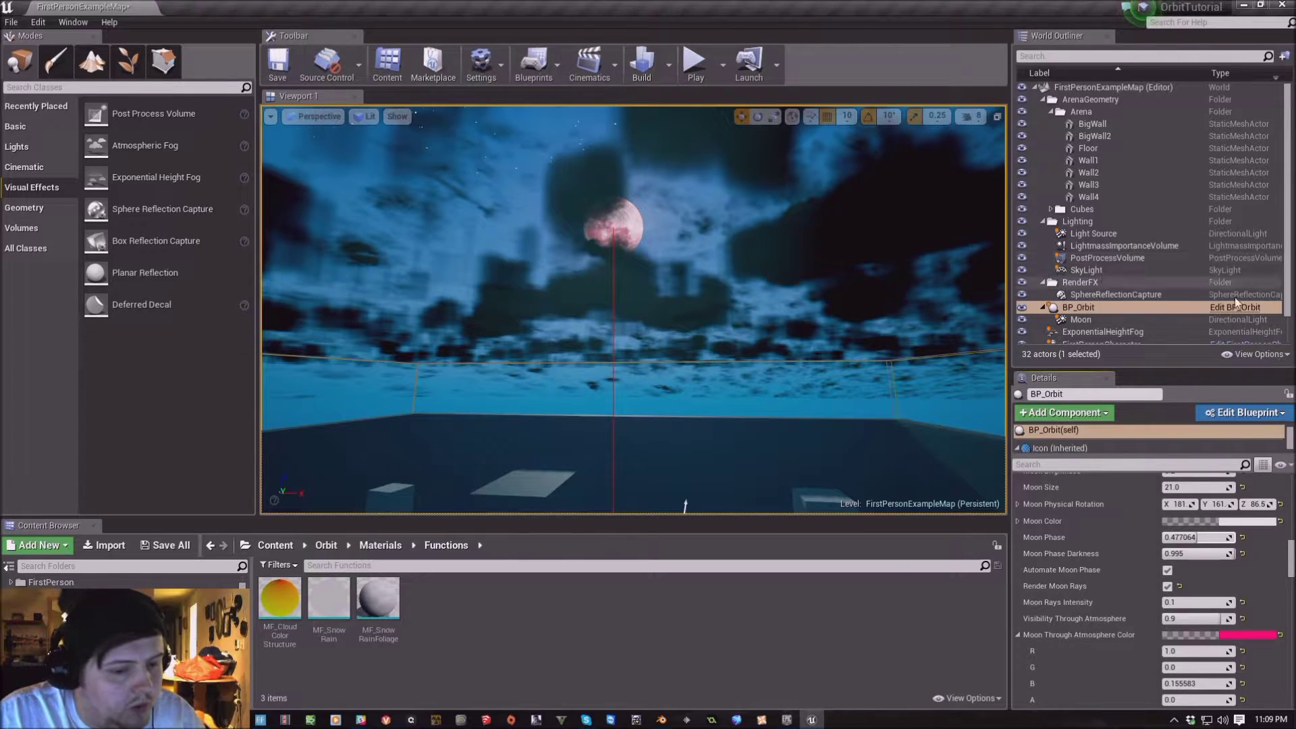
mouse_move(1189, 619)
left_mouse_down()
mouse_move(1165, 619)
mouse_move(1188, 619)
left_mouse_up()
Set Moon Through Atmosphere Color to a muted blue with R about 0.211, G about 0.416 and B 0.635
left_click(1188, 634)
left_click(1007, 474)
left_click_drag(1007, 474, 985, 439)
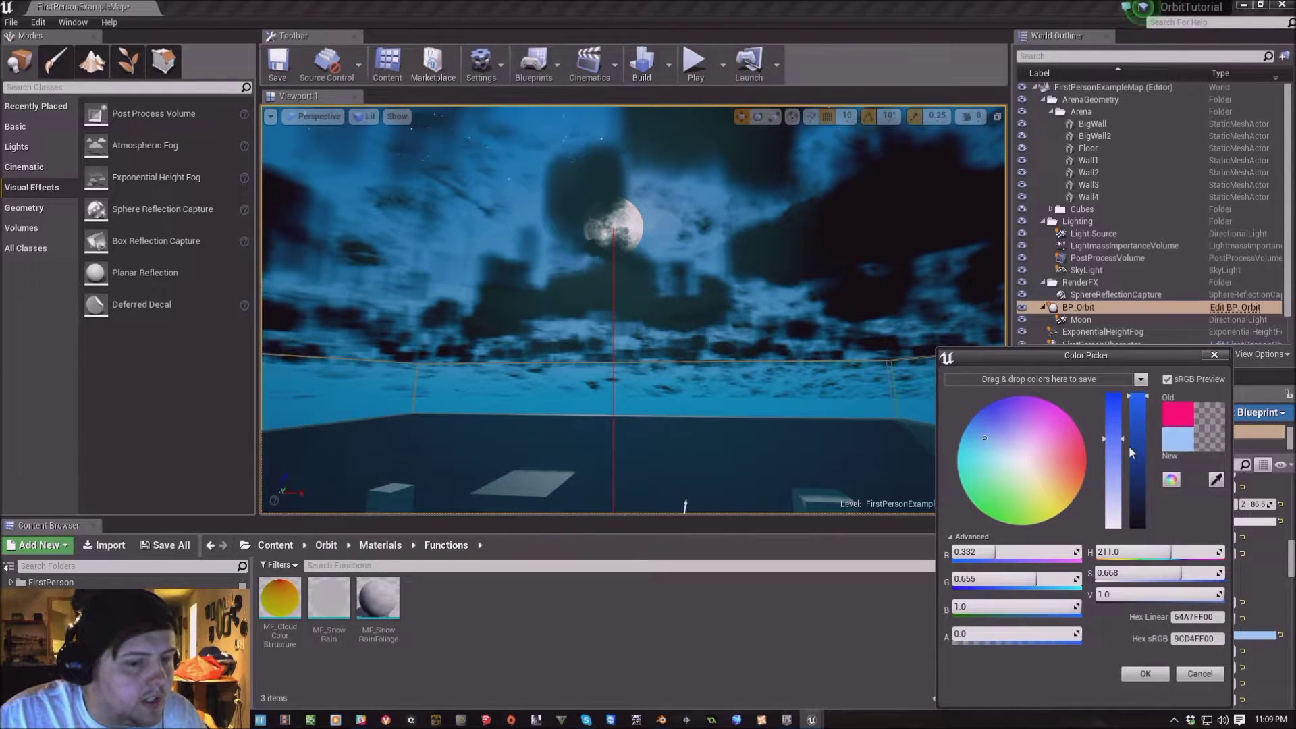
left_click_drag(1166, 594, 1192, 618)
left_click(1145, 673)
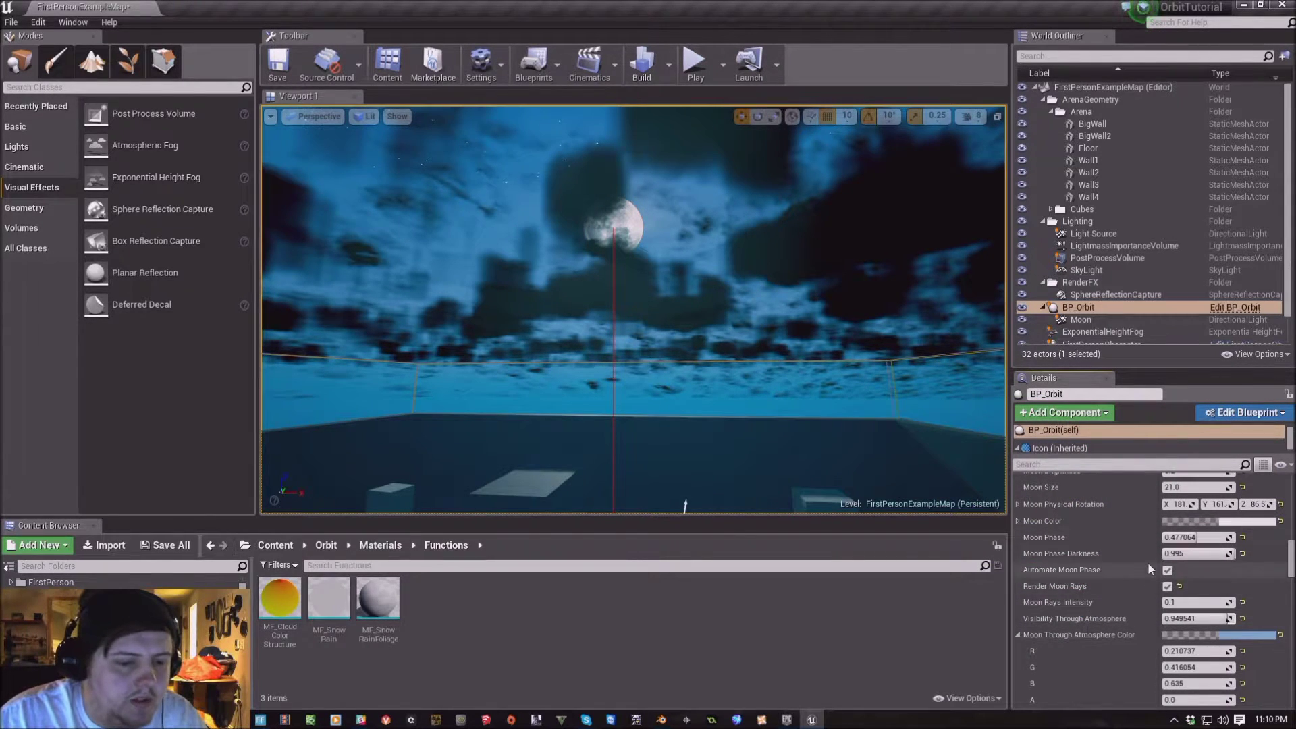
left_click(1018, 635)
Set BP_Orbit's Time to about 1695 for a daytime sky over the arena
scroll(1075, 599, "down", 3)
scroll(1075, 600, "up", 5)
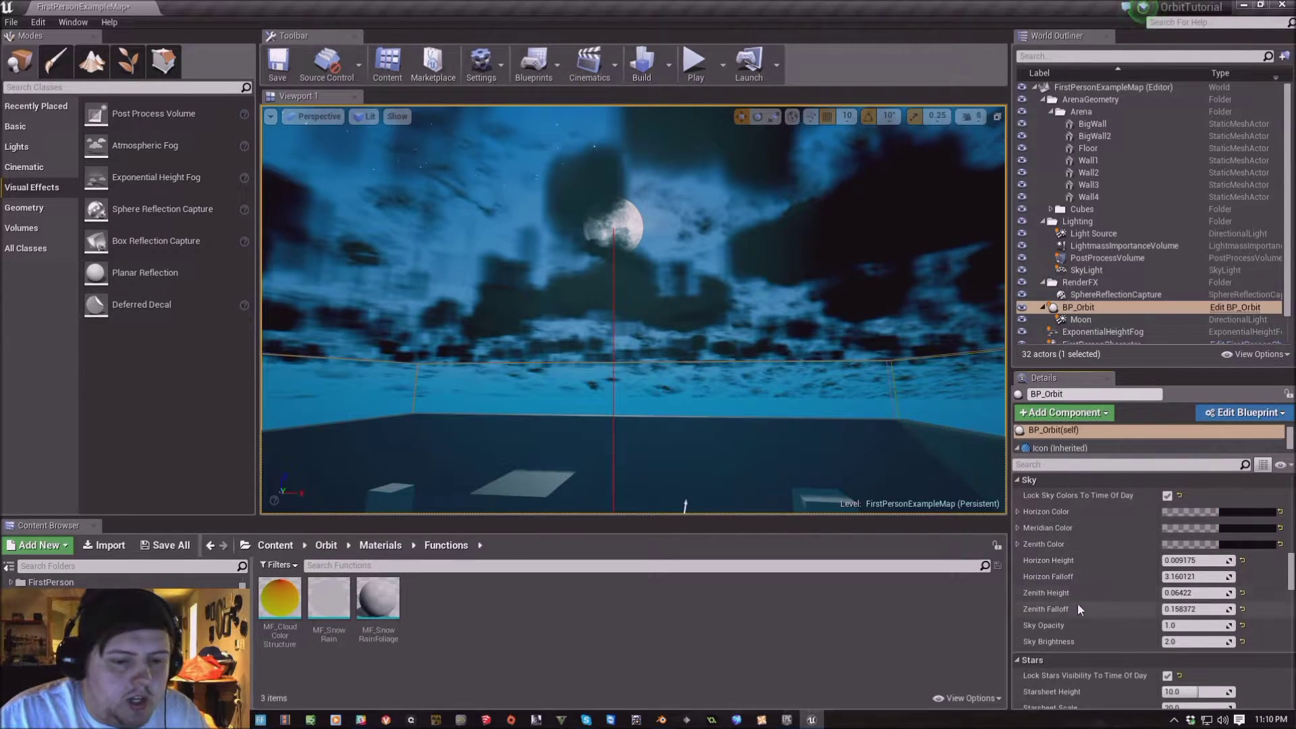
scroll(1113, 634, "up", 4)
left_click_drag(1191, 611, 1121, 610)
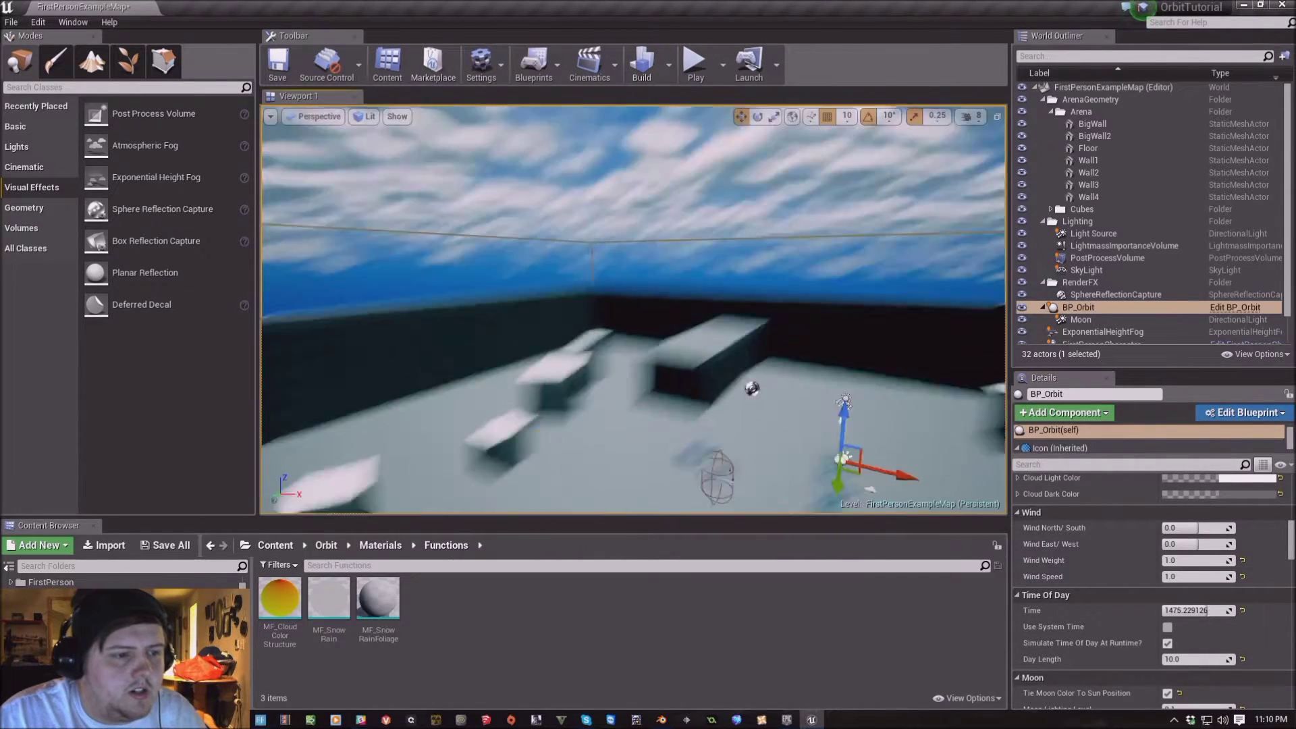
right_click_drag(633, 309, 633, 309)
scroll(1121, 503, "up", 1)
left_click_drag(1191, 632, 1228, 631)
right_click_drag(633, 309, 633, 309)
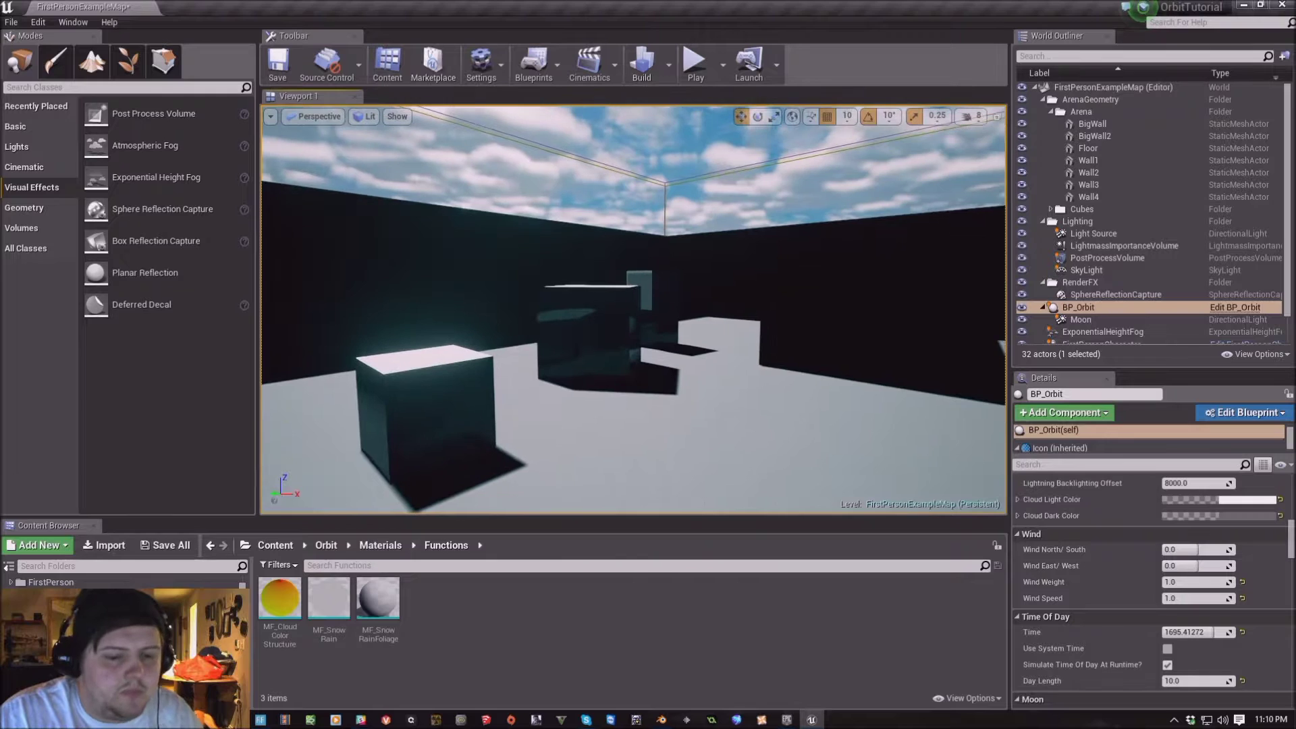
Disable Lock Sky Colors To Time Of Day and set Horizon Color to orange with R 1.0, G about 0.11 and B 0.0
scroll(1142, 682, "down", 6)
scroll(1091, 600, "up", 5)
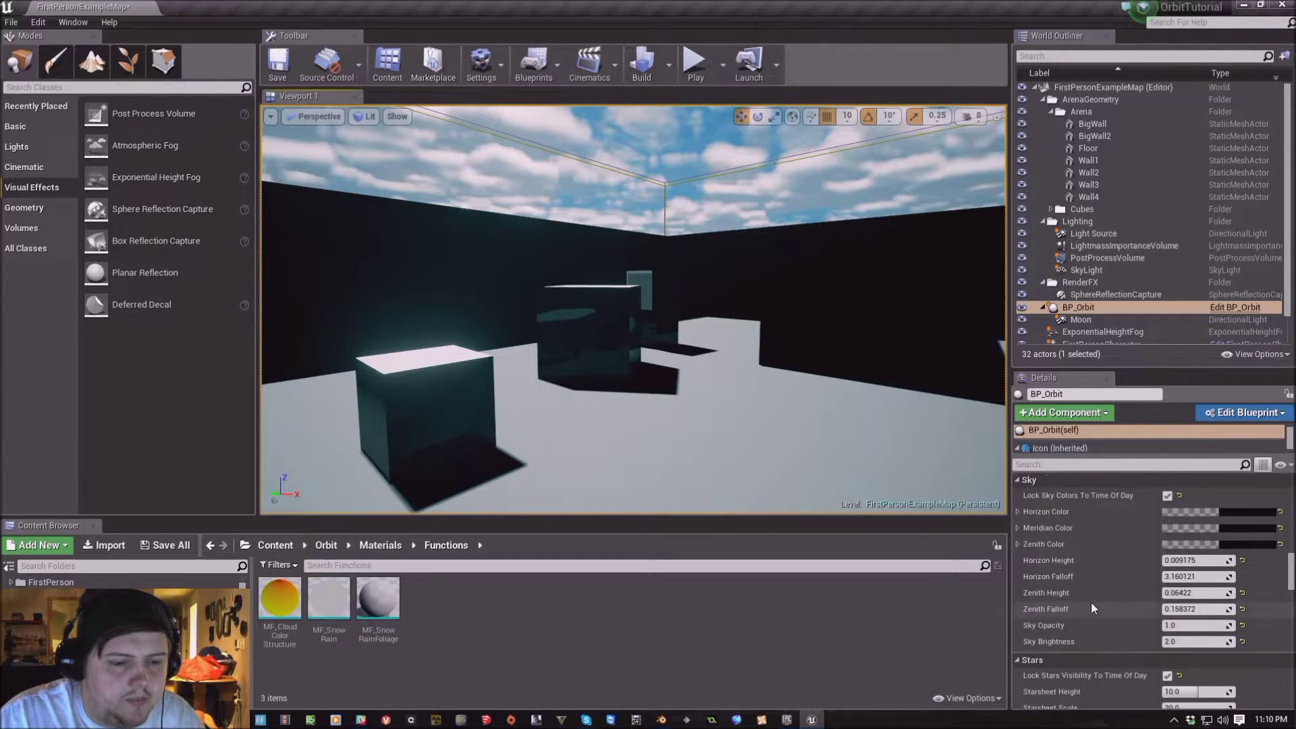
right_click_drag(633, 309, 634, 309)
left_click(1168, 496)
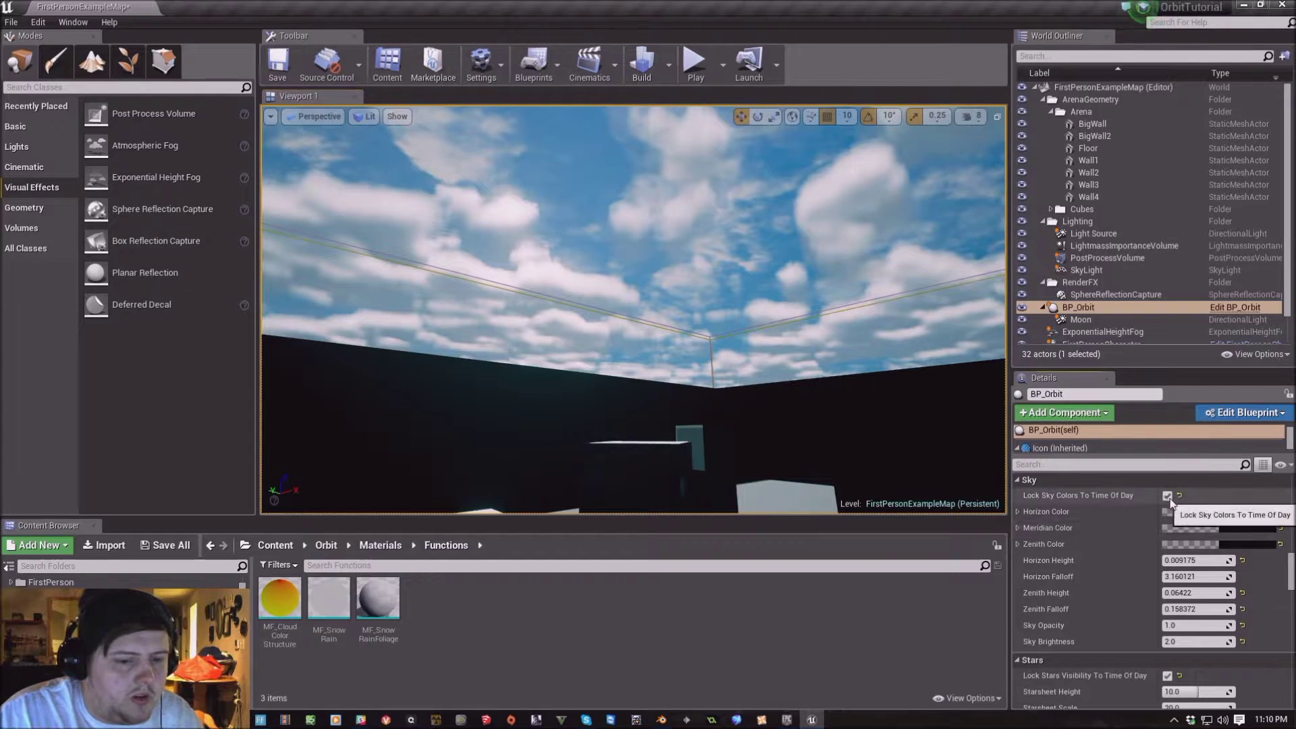
left_click(1248, 511)
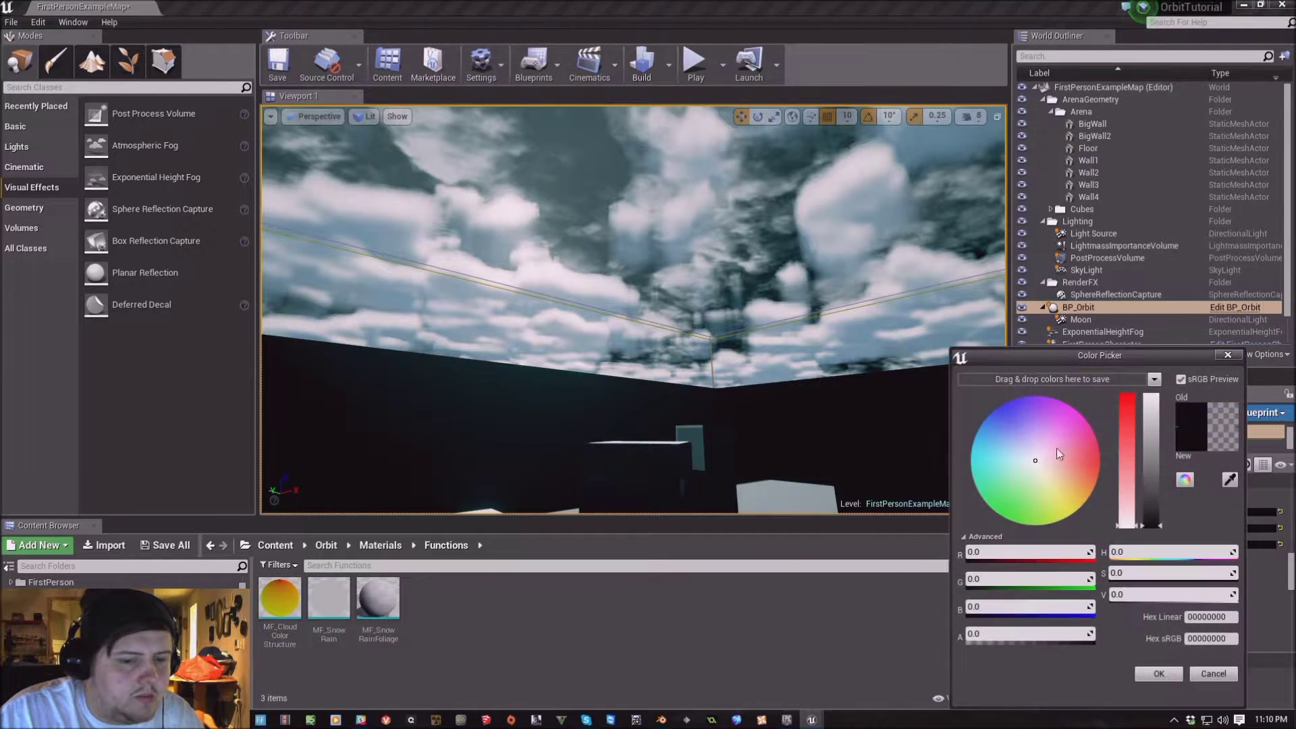
left_click_drag(1055, 471, 1089, 480)
left_click_drag(1151, 525, 1150, 399)
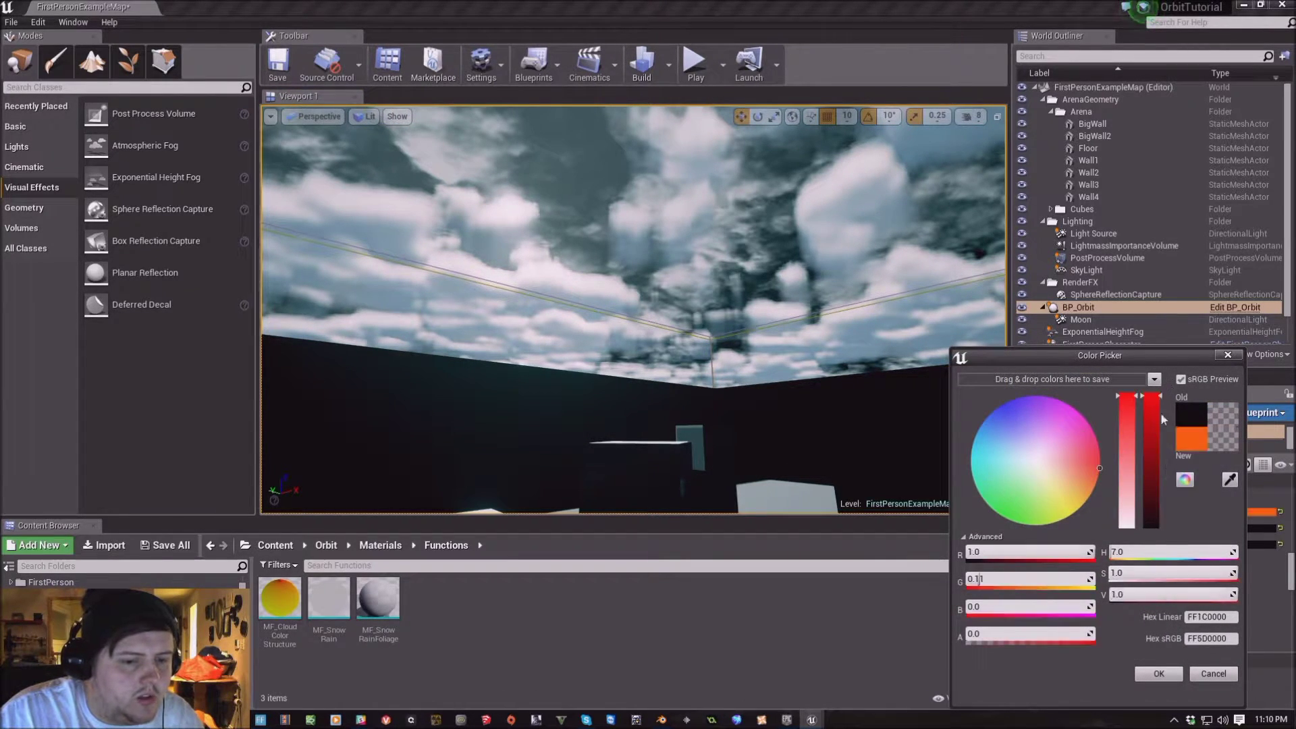
left_click(1158, 673)
Set Meridian Color to orange with R 1.0 and G 0.114, and Zenith Color to orange-red with R 1.0 and G 0.079
left_click(1242, 531)
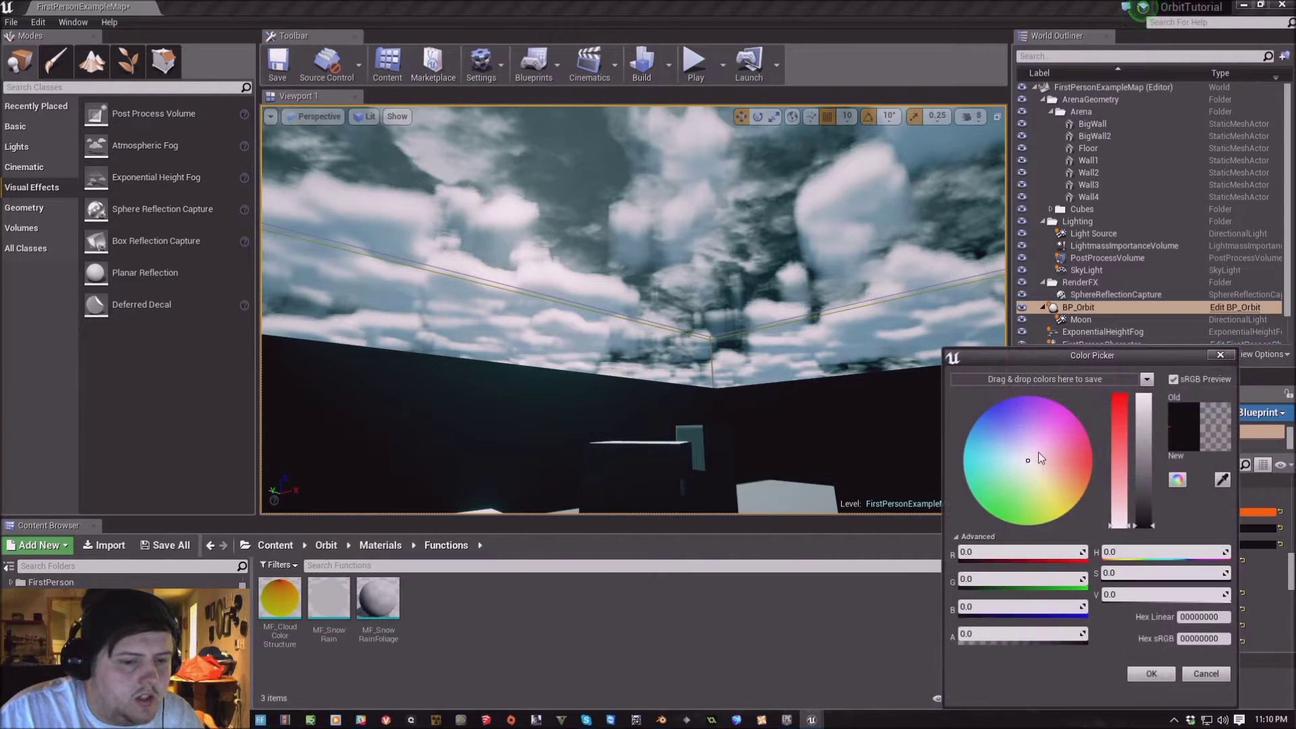
left_click_drag(1155, 508, 1150, 396)
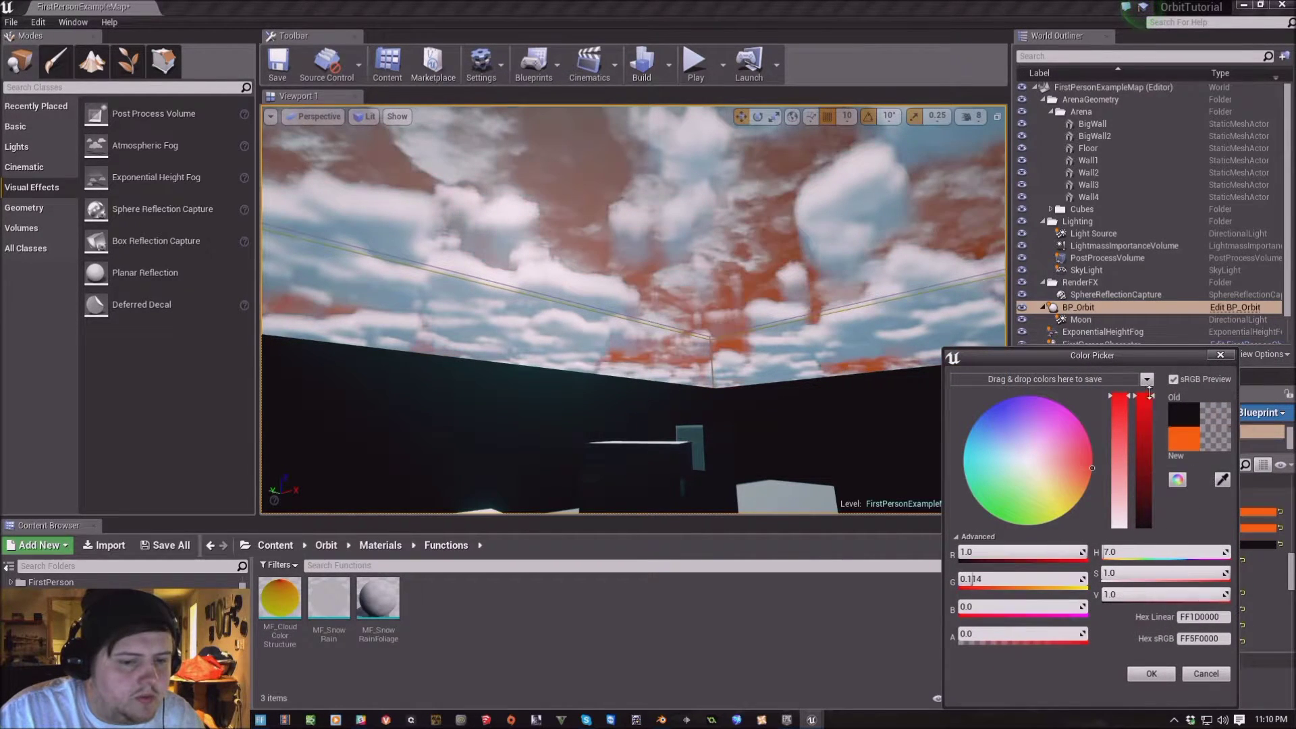
left_click(1151, 674)
left_click(1238, 552)
left_click_drag(1063, 461, 1149, 396)
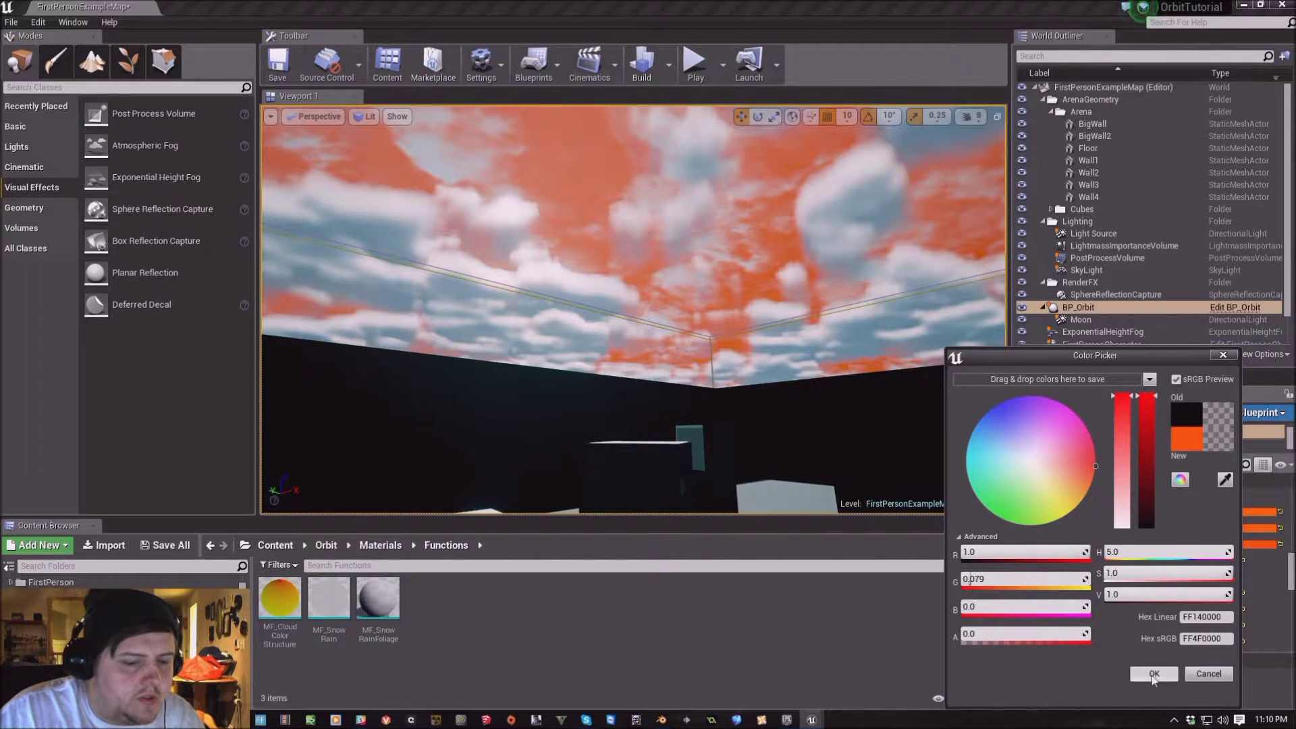
left_click(1155, 674)
Toggle Lock Sky Colors To Time Of Day to compare the custom and automatic sky colors, leaving it enabled
left_click(1170, 495)
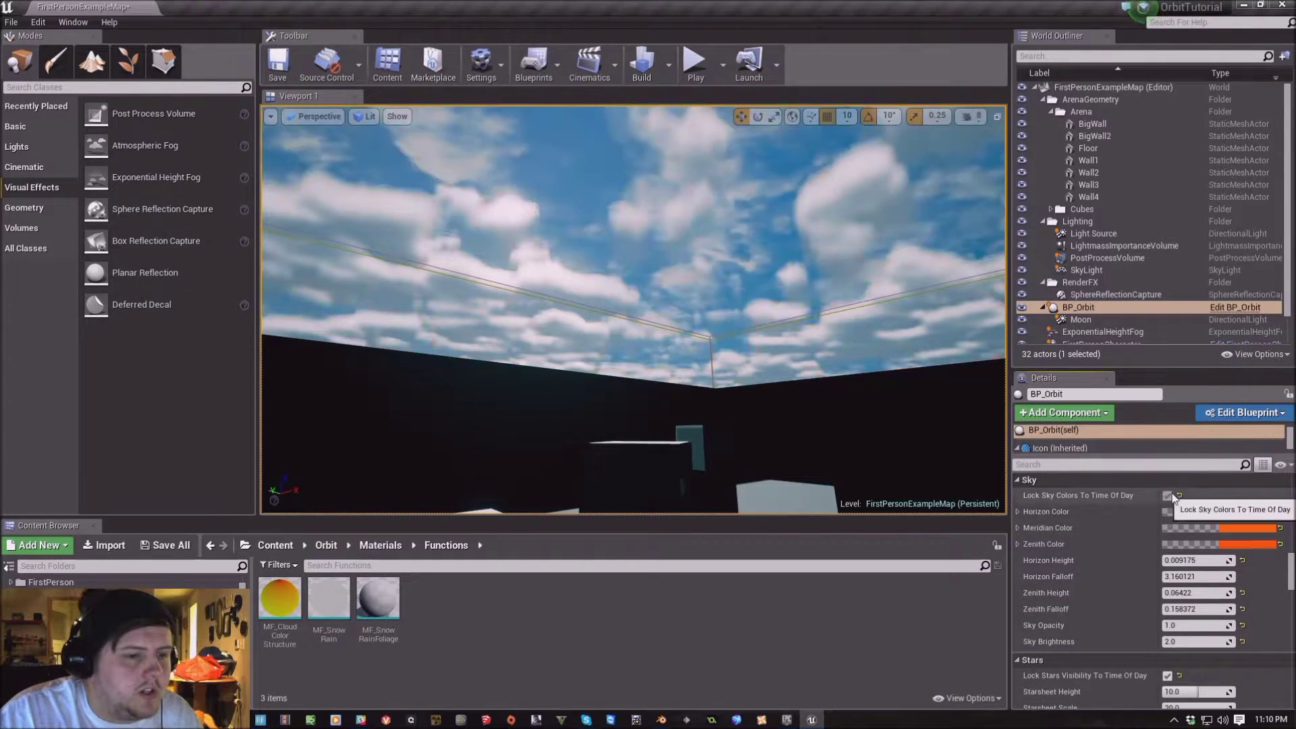
left_click(1167, 496)
left_click(1167, 495)
left_click(1168, 495)
left_click(1168, 496)
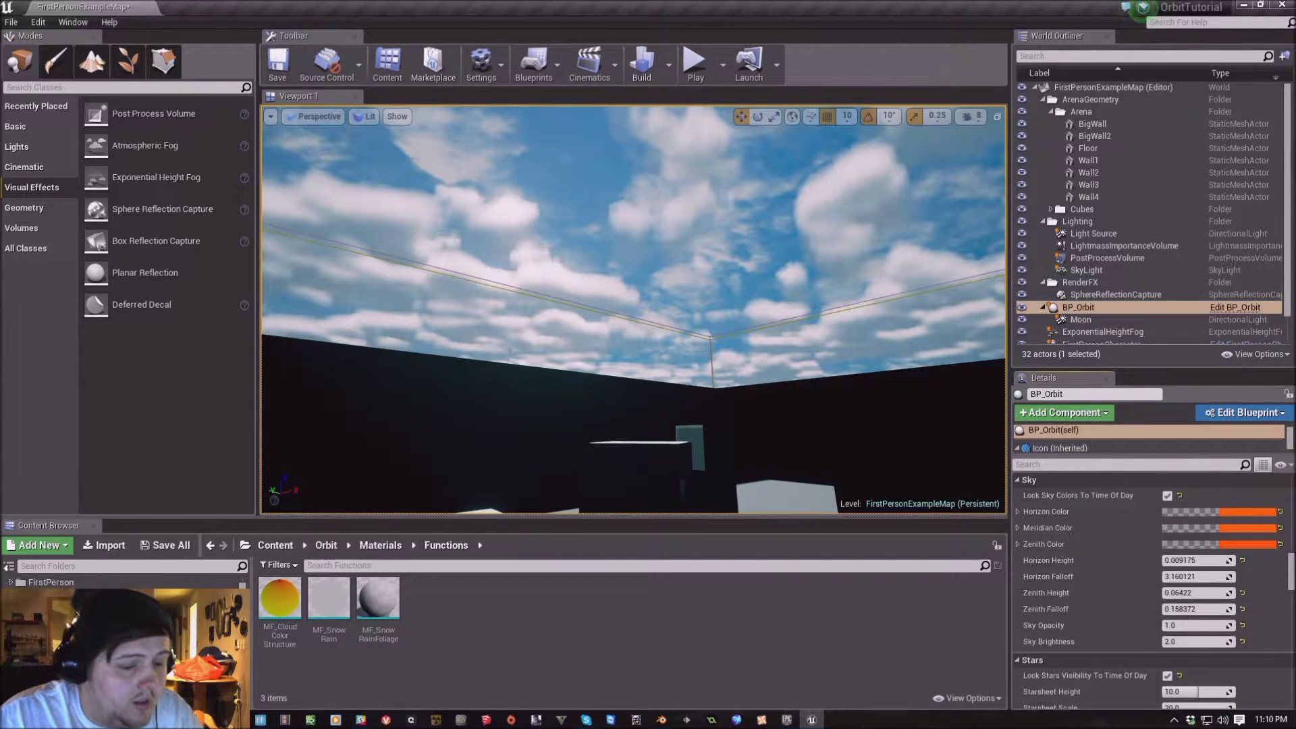
Turn off Render Stratus Clouds and Backdrop Active on BP_Orbit, and view the bare horizon alongside the Sky settings
key("f")
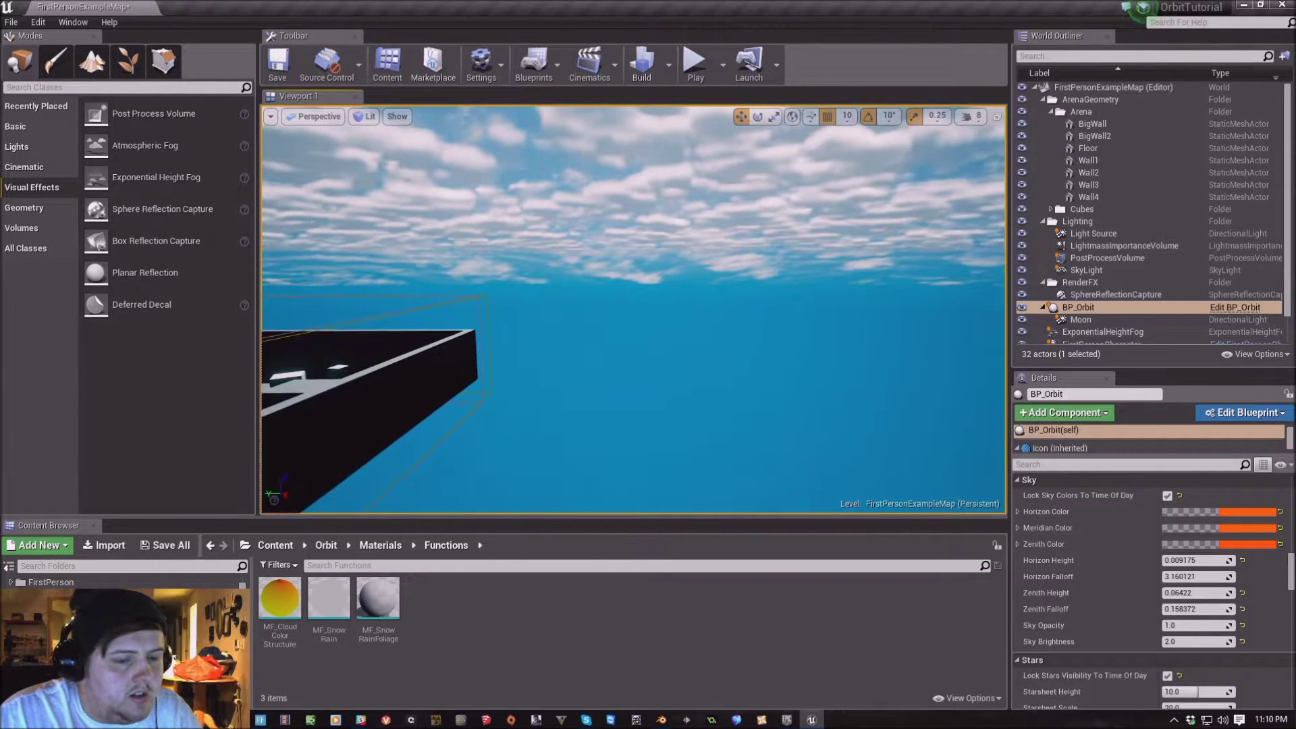
scroll(1148, 540, "down", 10)
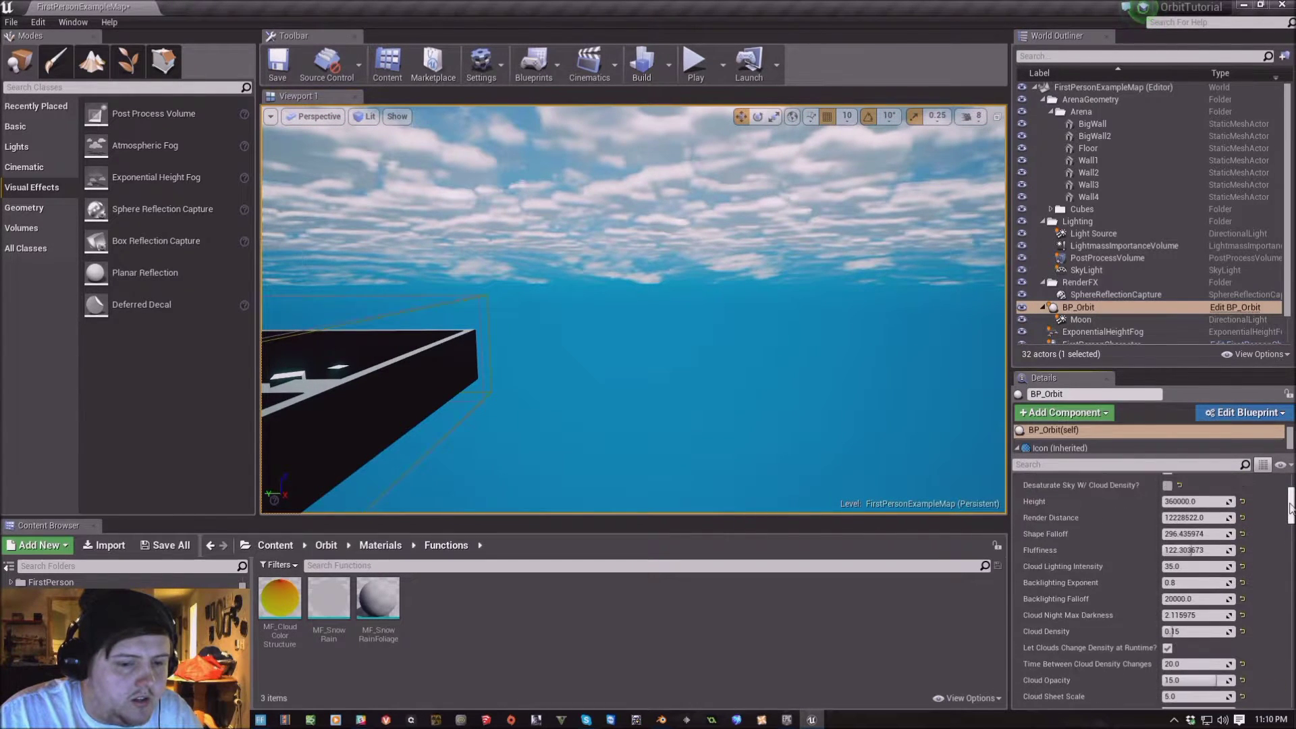
left_click(1089, 501)
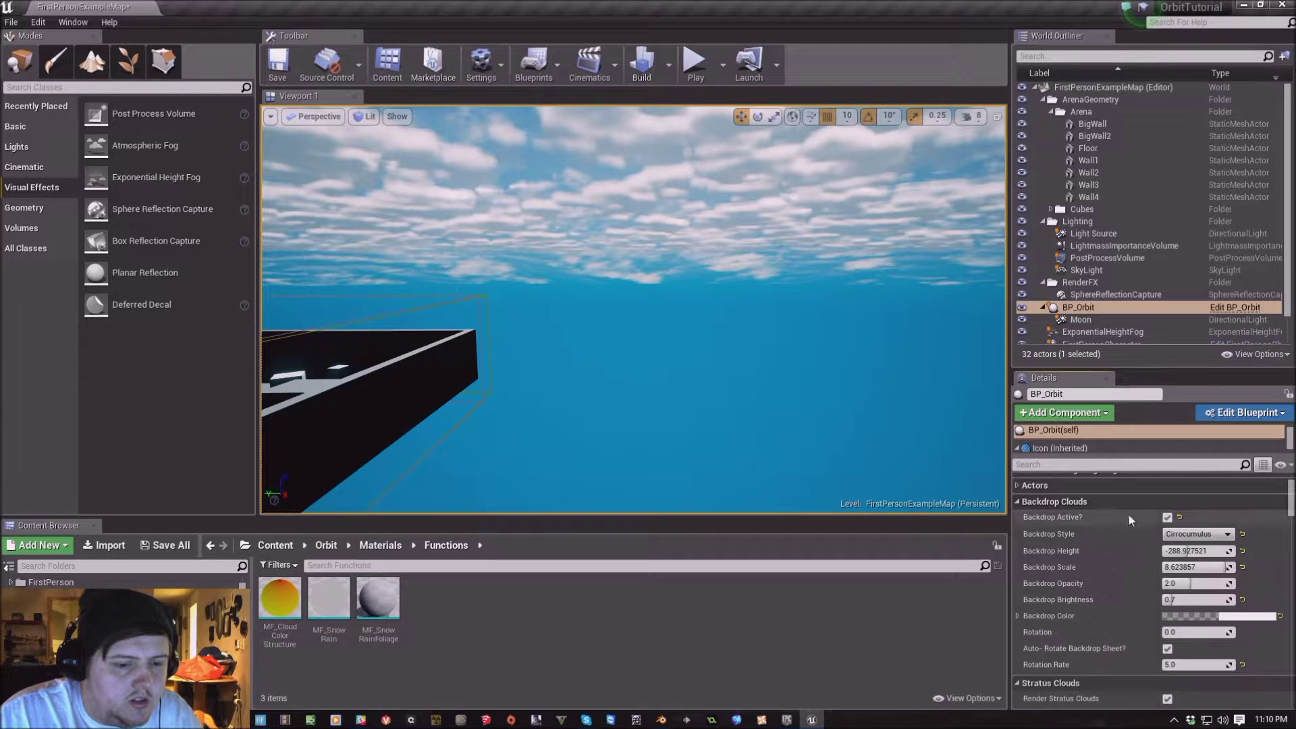
left_click(1167, 517)
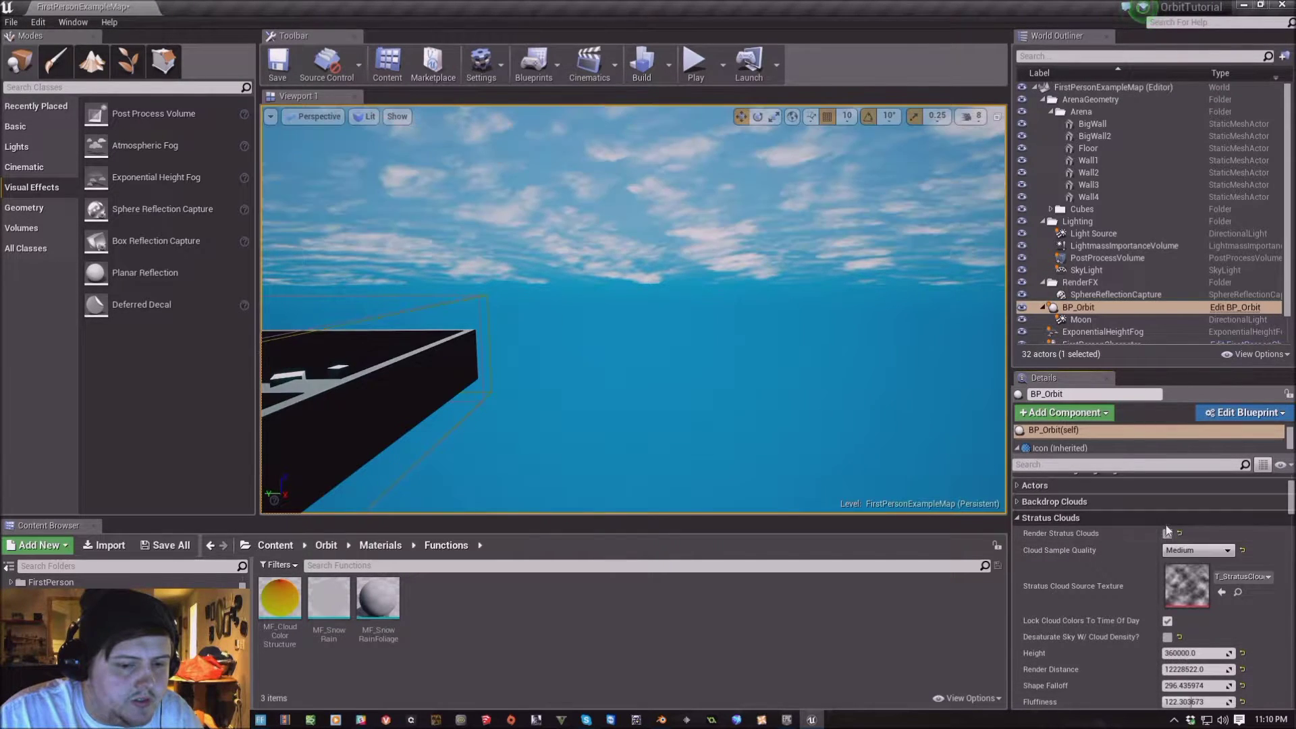
left_click(1169, 504)
left_click(1167, 504)
left_click(1167, 517)
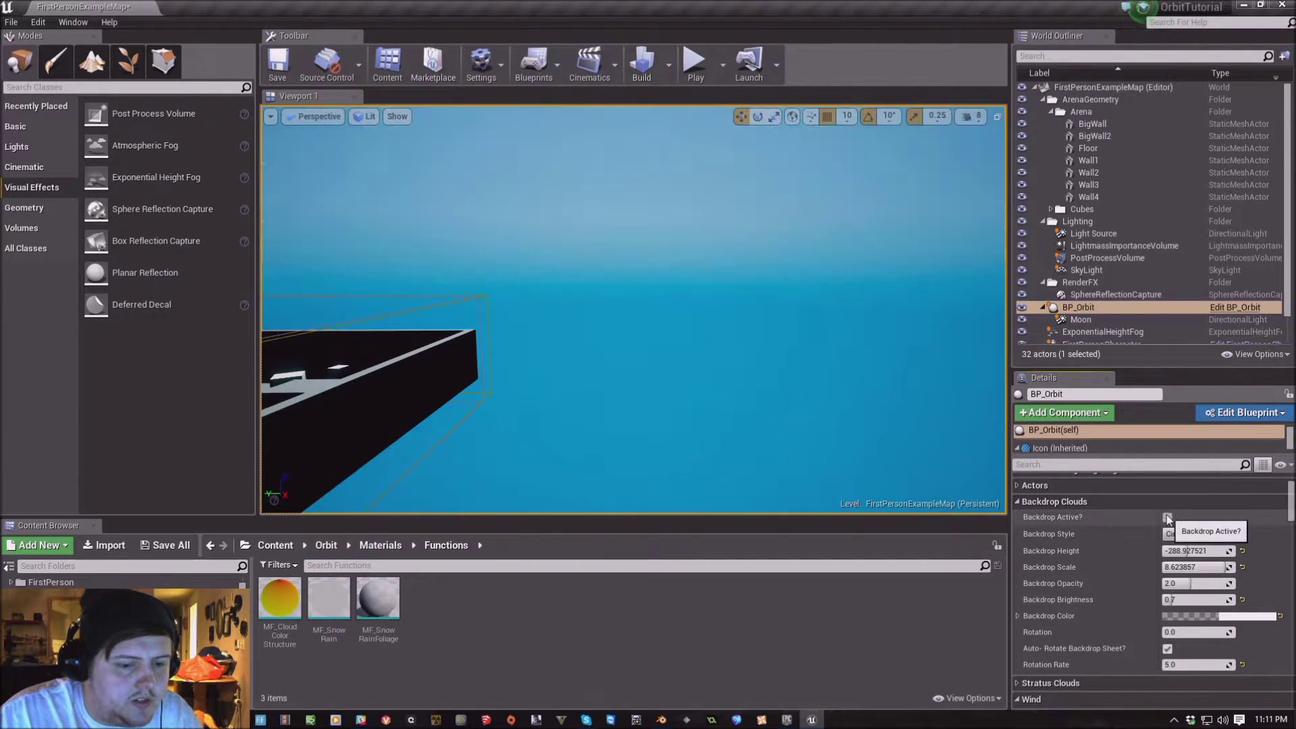
scroll(1151, 528, "down", 2)
scroll(1148, 540, "down", 5)
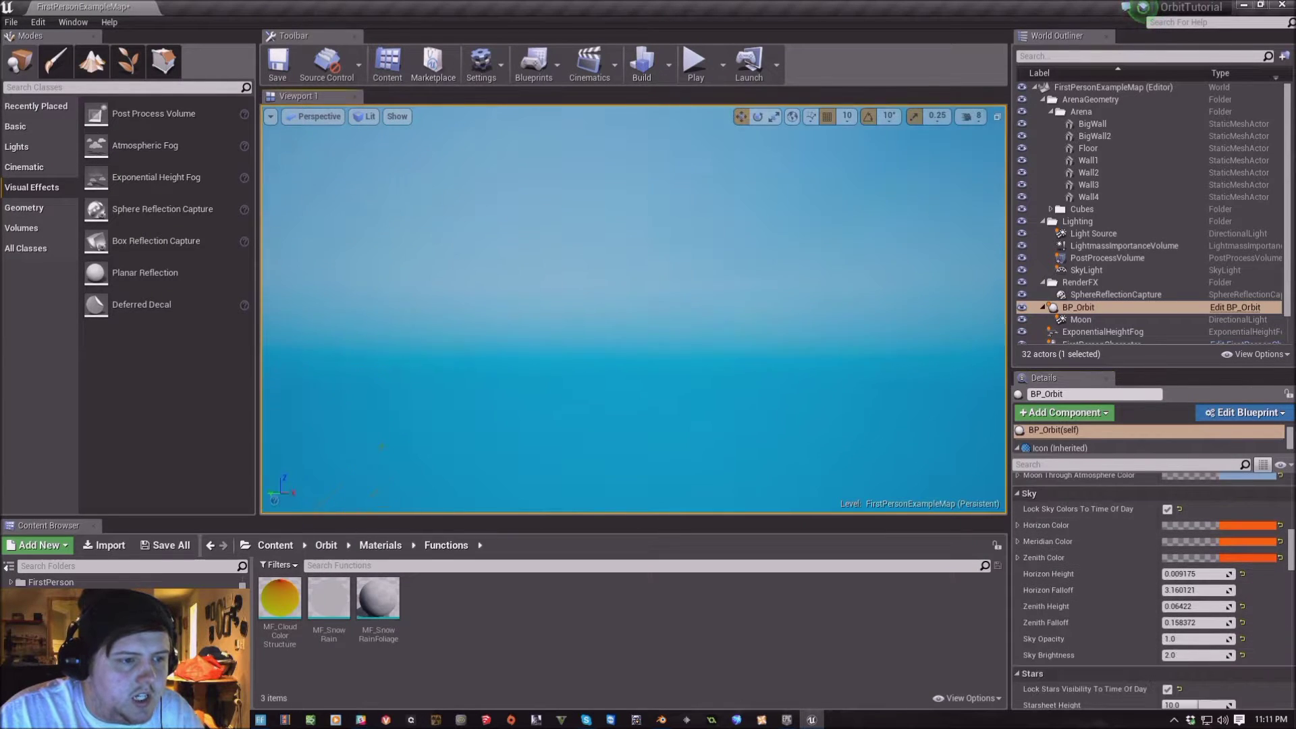
mouse_move(635, 311)
right_mouse_down()
mouse_move(635, 351)
mouse_move(648, 331)
mouse_move(628, 332)
right_mouse_up()
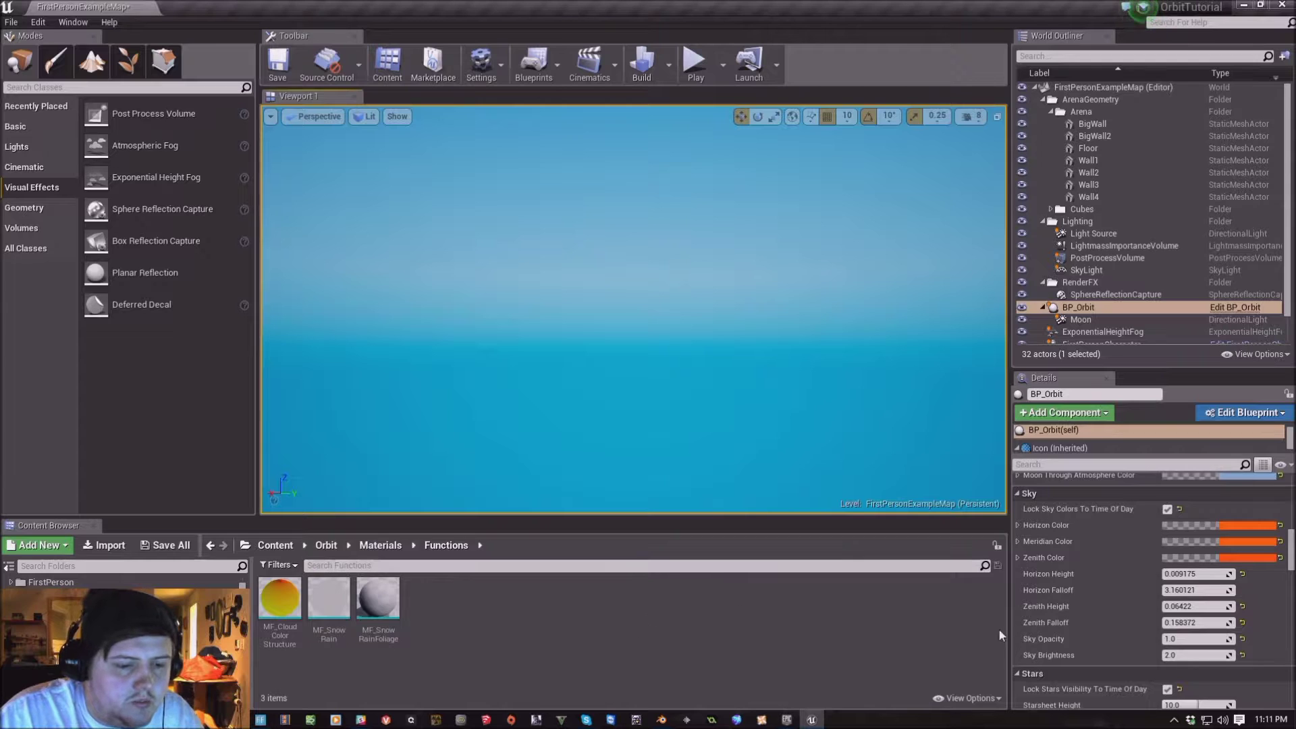
Try a Horizon Falloff of about 6.37 and a different Zenith Falloff on BP_Orbit's sky, undoing each change
mouse_move(1198, 590)
left_mouse_down()
mouse_move(1172, 590)
mouse_move(1226, 590)
mouse_move(1212, 590)
left_mouse_up()
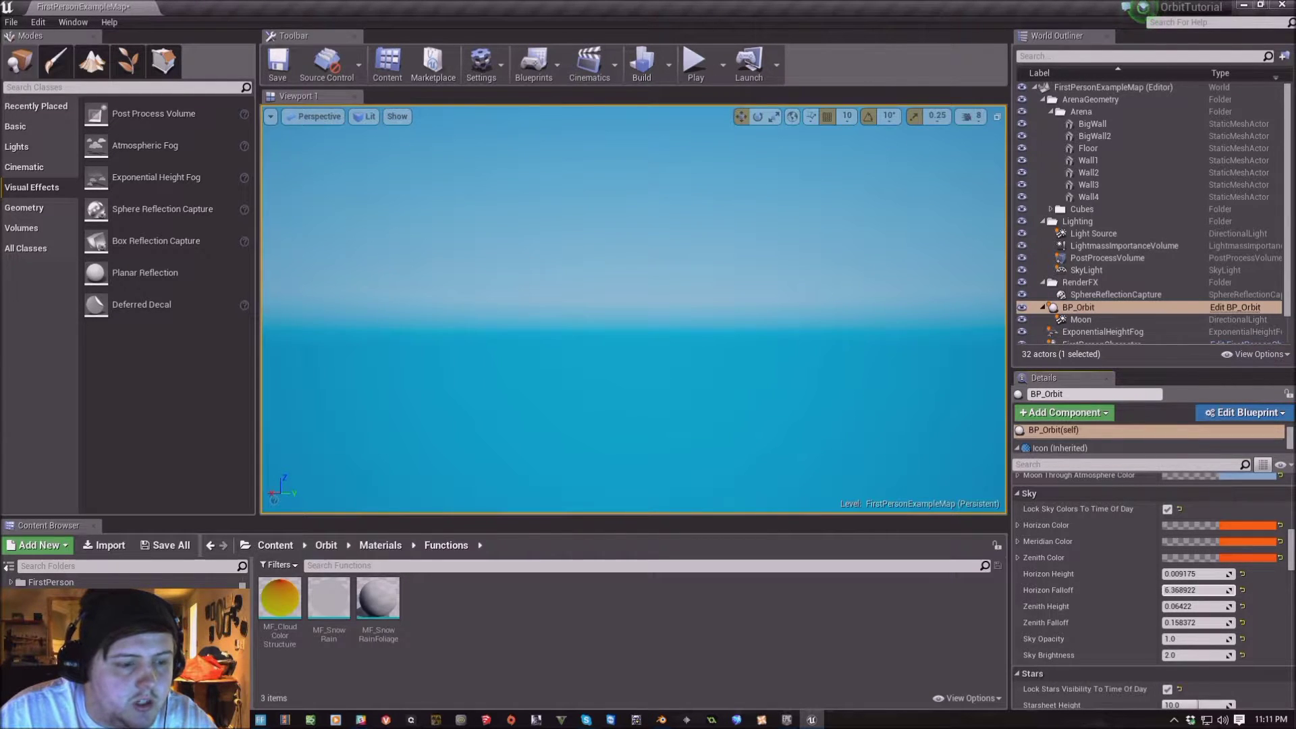
key("ctrl+z")
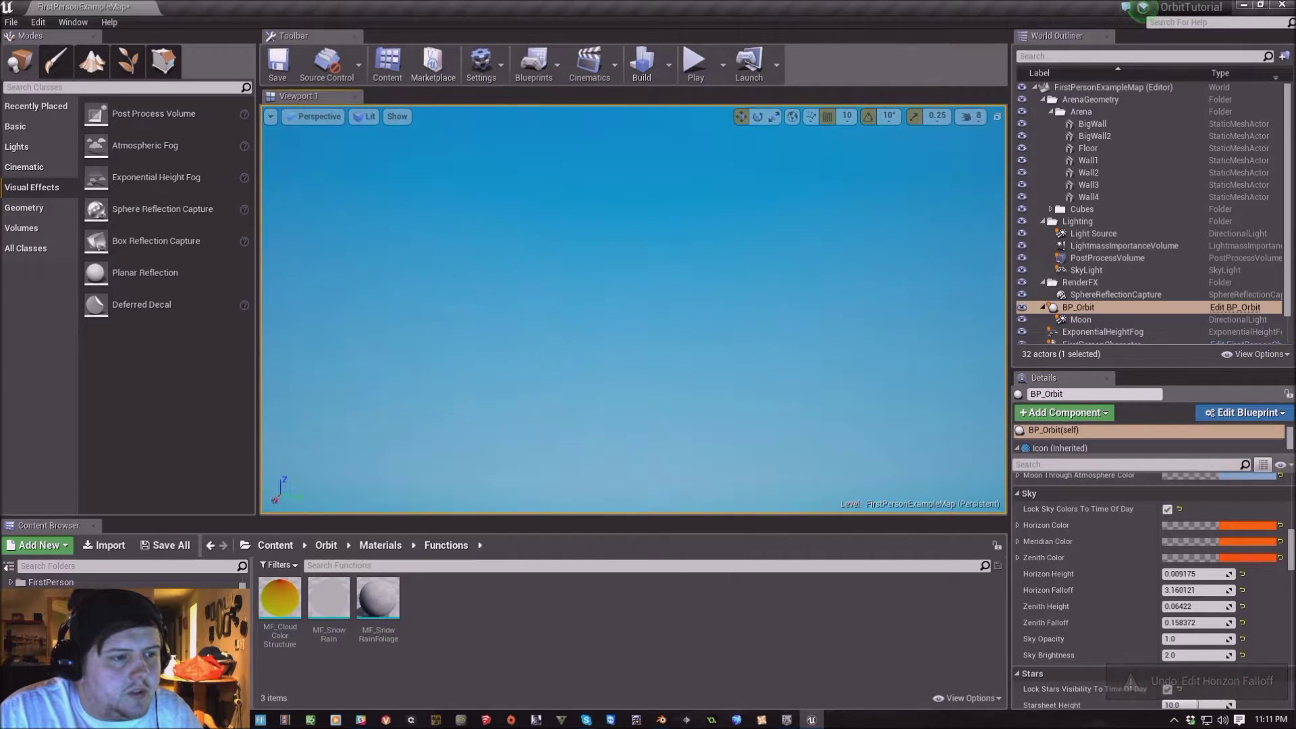
right_click_drag(634, 310, 661, 303)
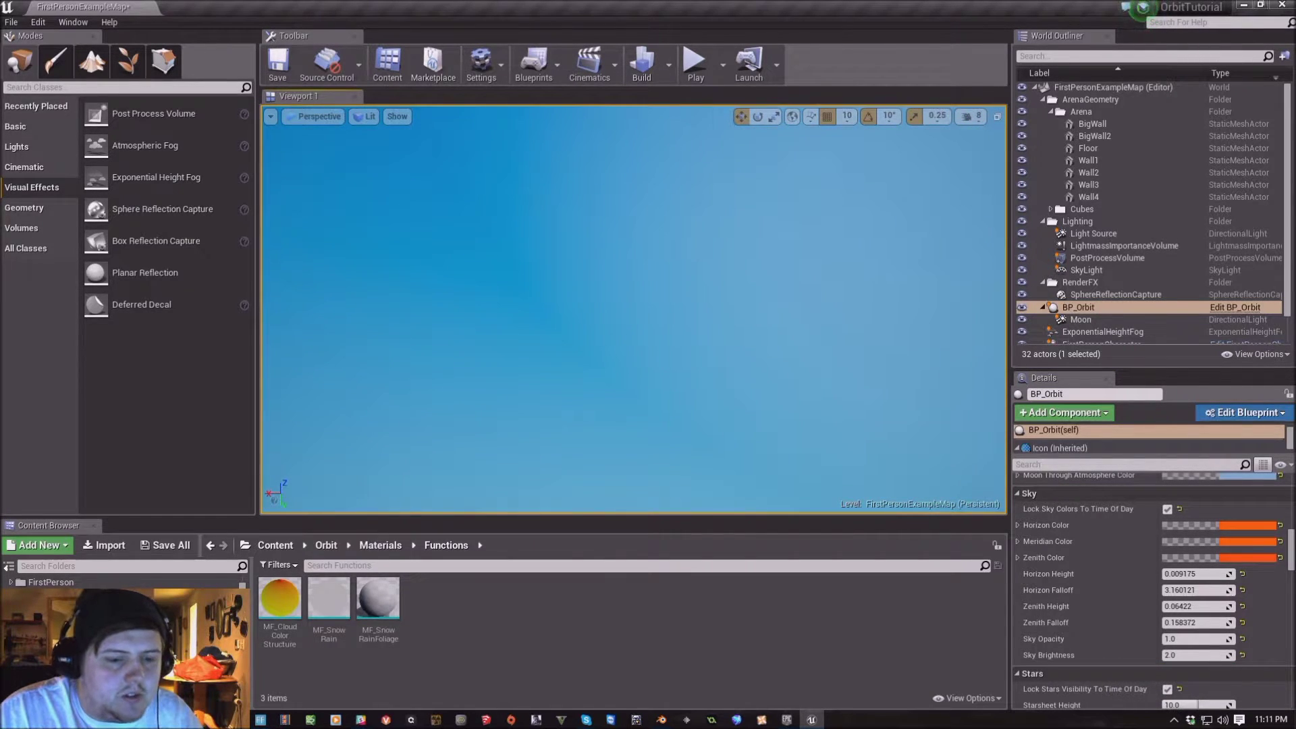
mouse_move(1195, 622)
left_mouse_down()
mouse_move(1174, 622)
mouse_move(1212, 622)
mouse_move(1198, 622)
left_mouse_up()
key("ctrl+z")
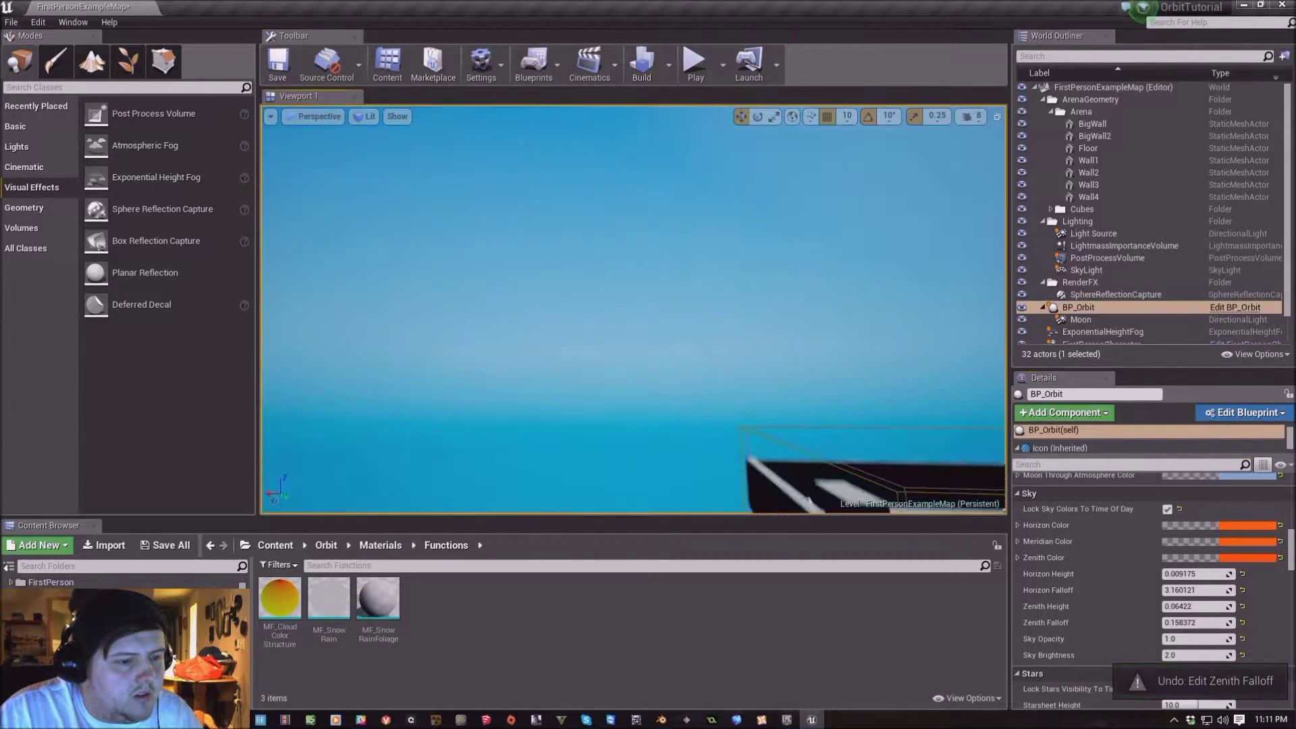
Try a Sky Brightness of 3 on BP_Orbit, set it to 5, and frame the actor to check the sky
scroll(1088, 590, "down", 2)
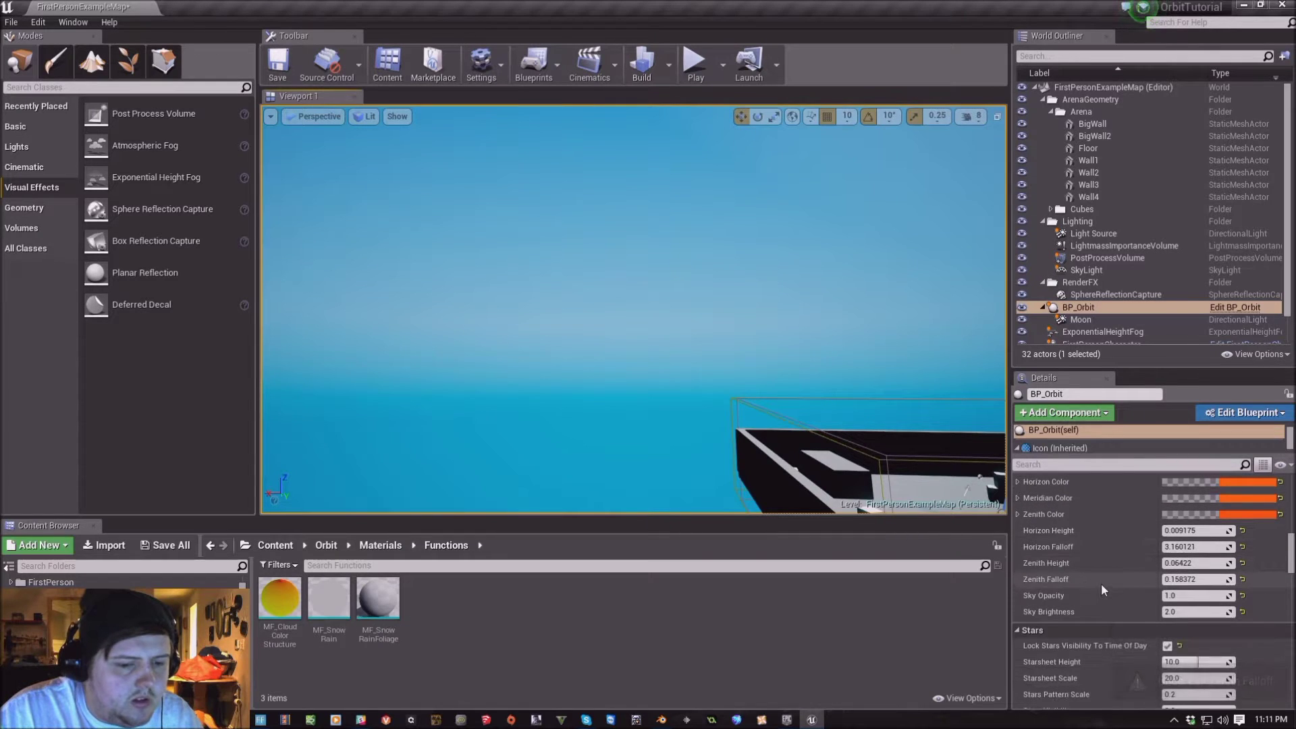
key("f")
left_click_drag(634, 304, 635, 270, "alt")
left_click(1212, 595)
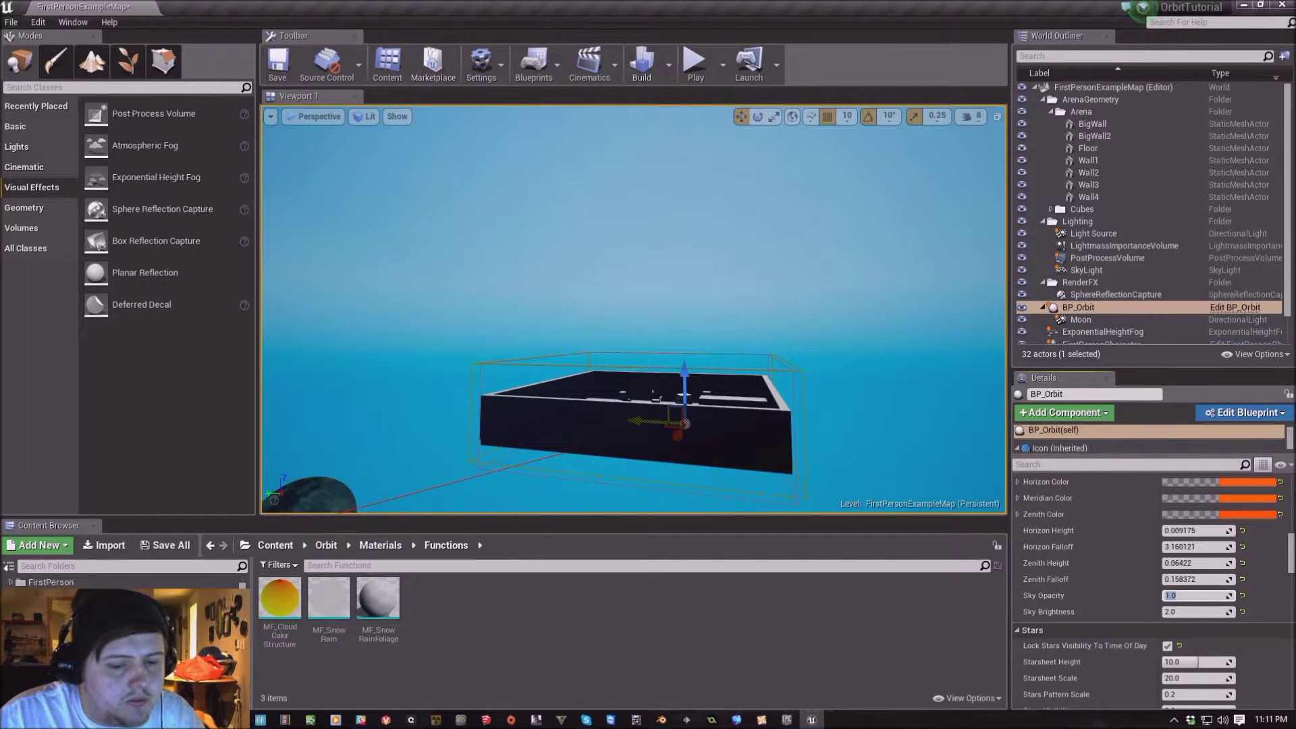
left_click(1190, 614)
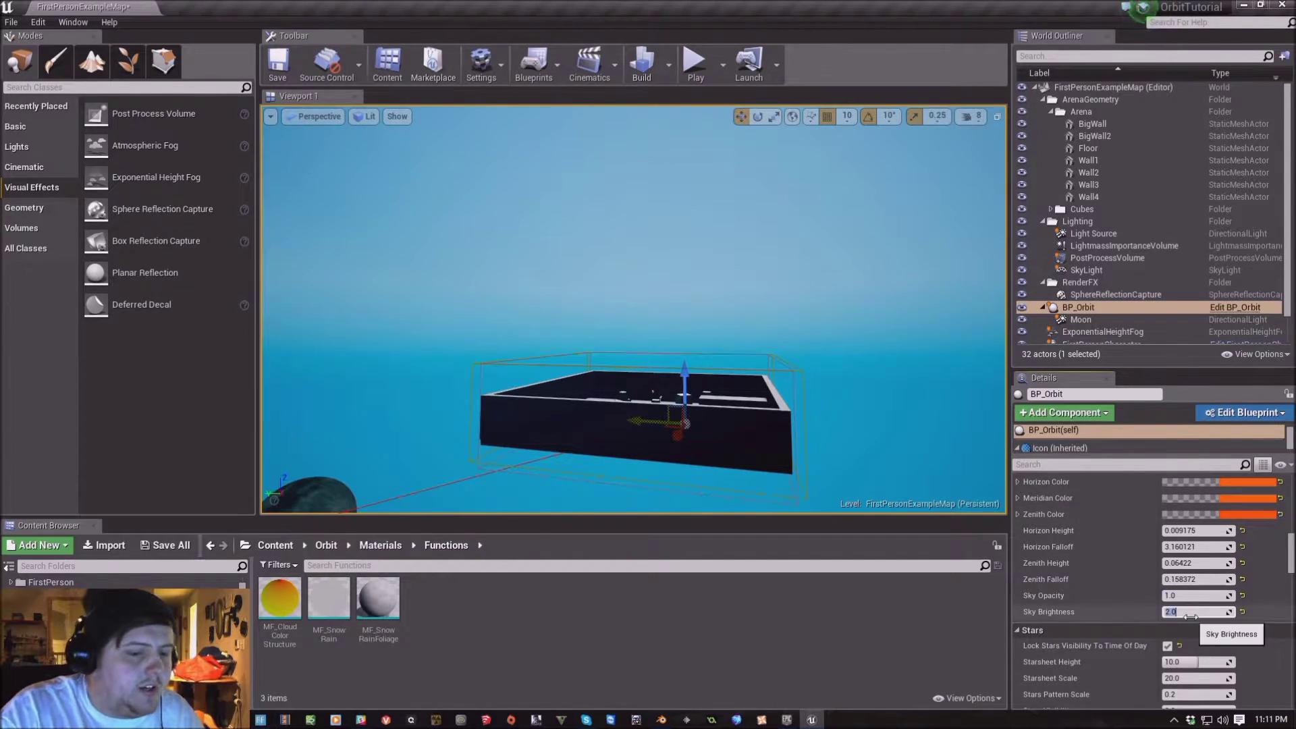
type("3")
key("Return")
type("5")
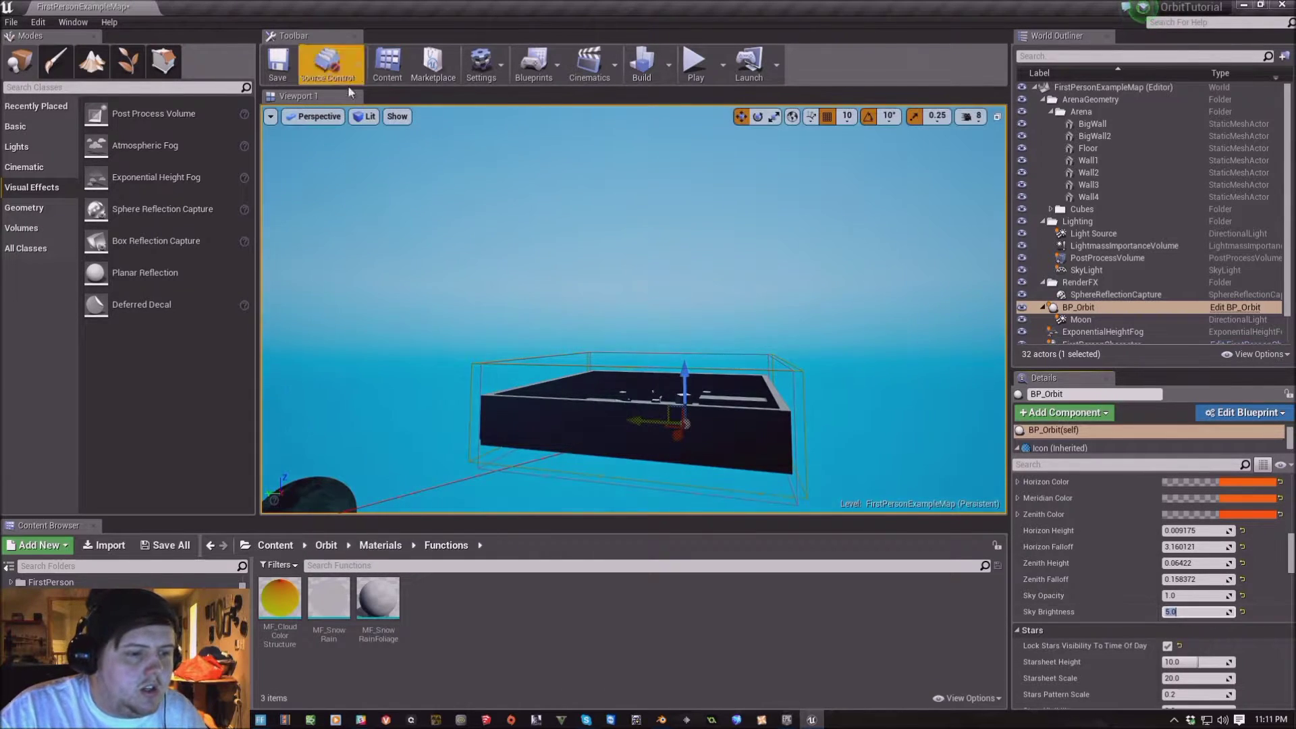
key("Return")
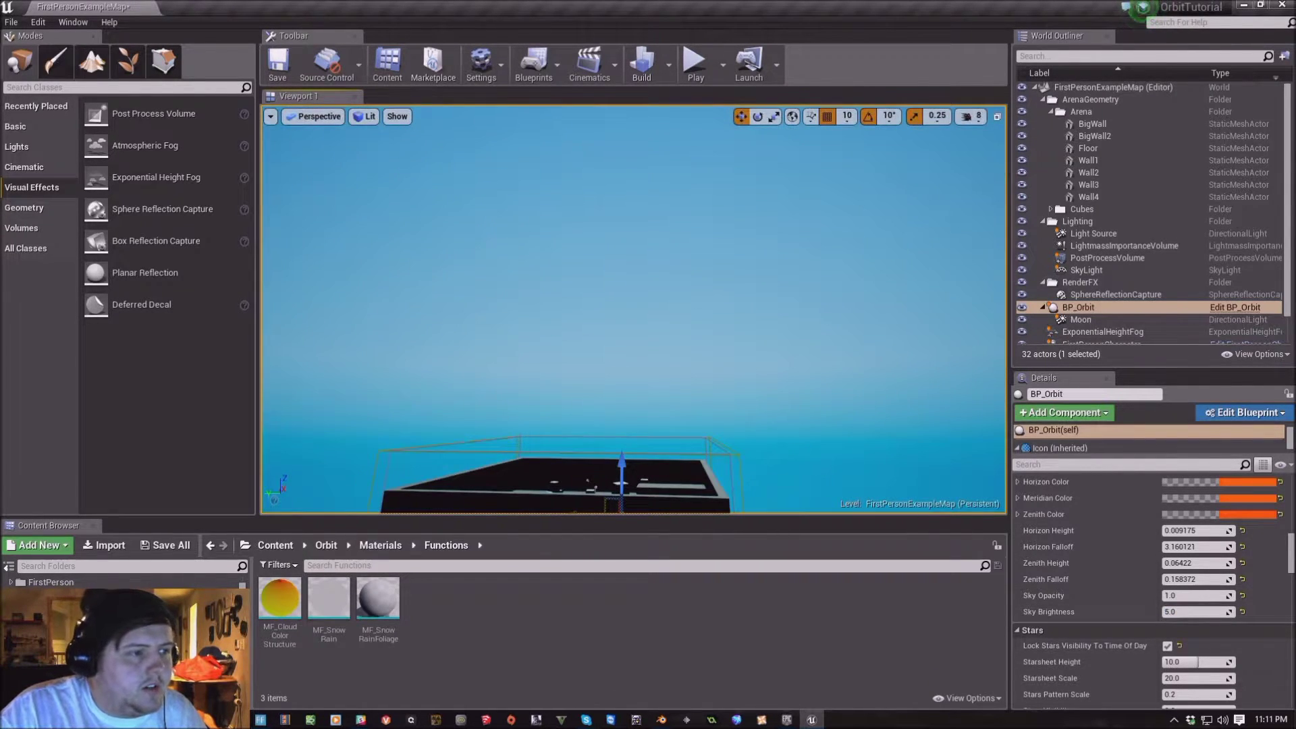
left_click(505, 67)
left_click(504, 67)
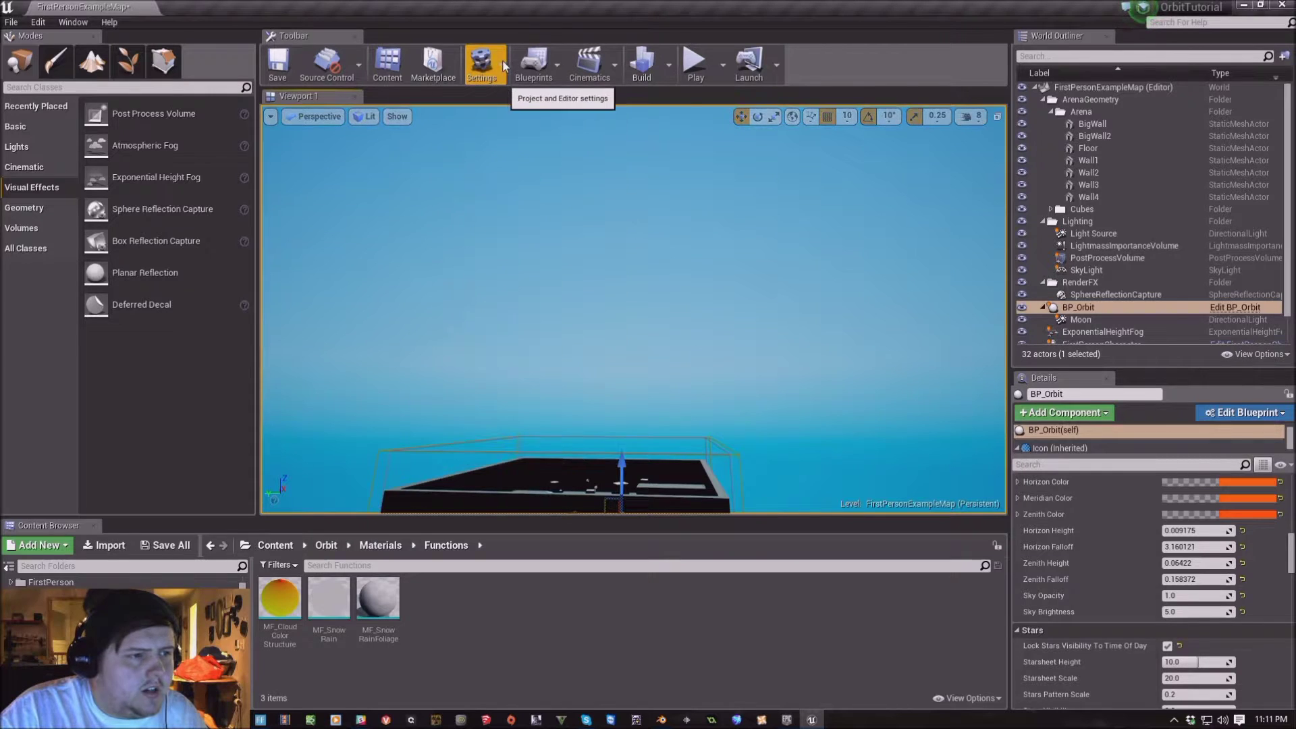
double_click(1078, 308)
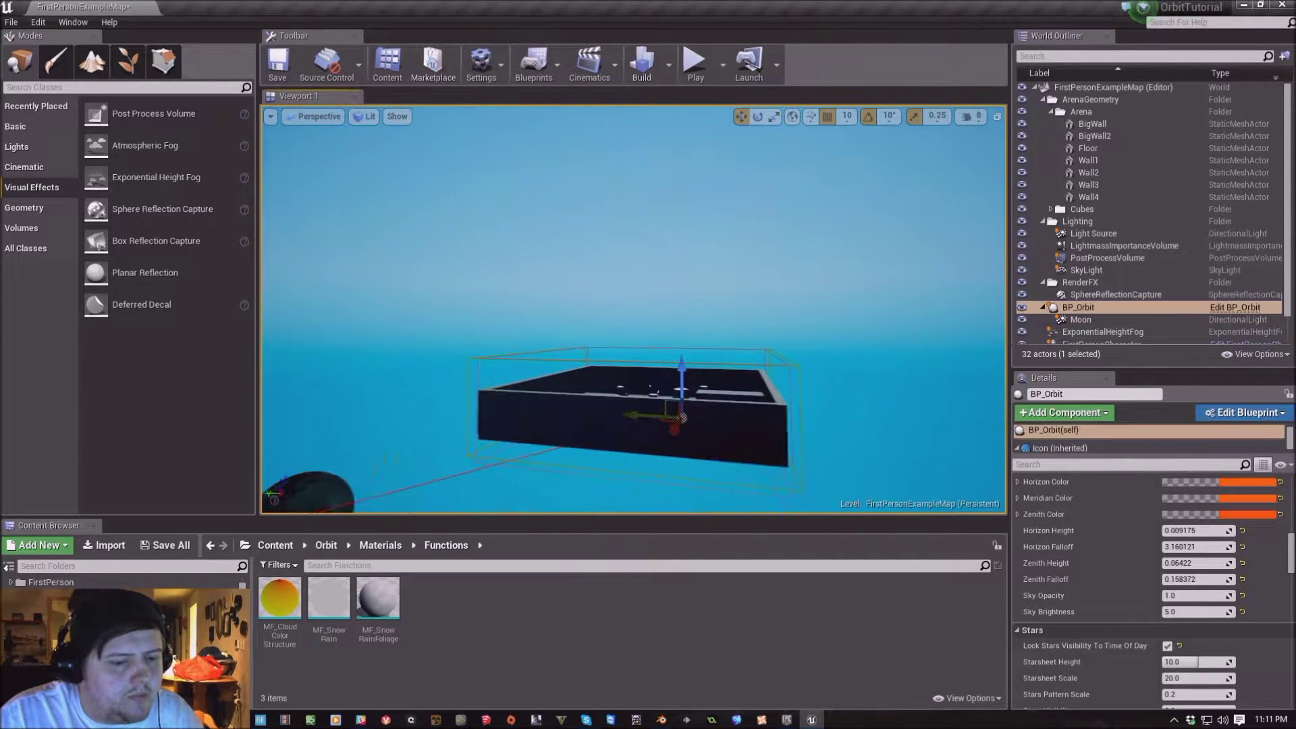
Turn off Lock Stars Visibility To Time Of Day for BP_Orbit and set Stars Visibility to 1.0
scroll(1107, 565, "down", 3)
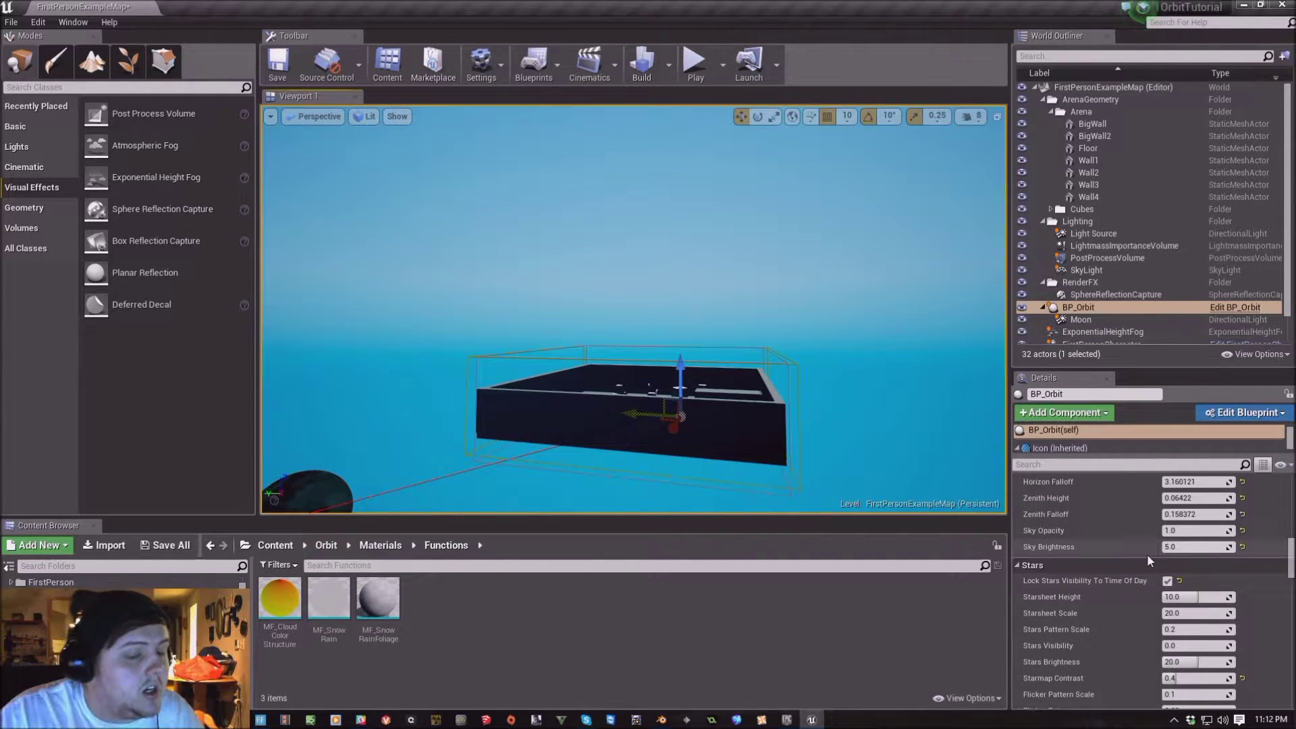
scroll(1147, 555, "down", 2)
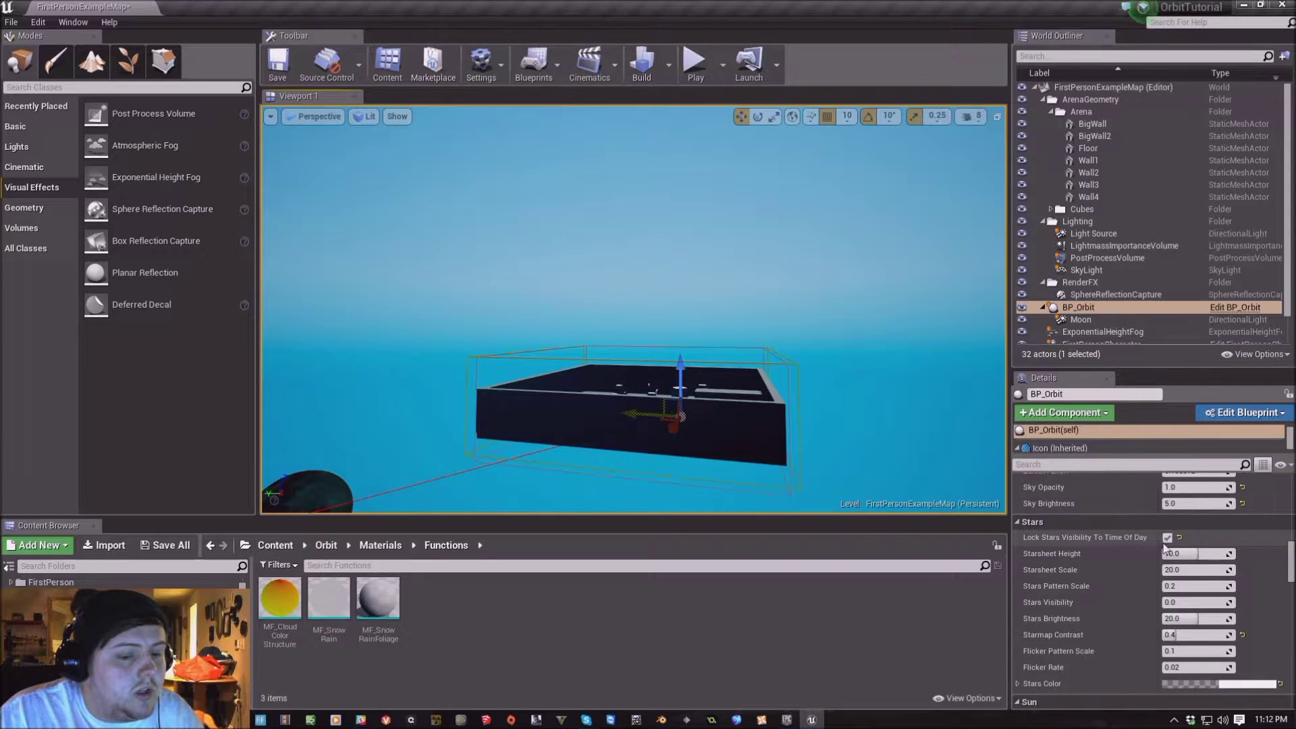
left_click(1168, 537)
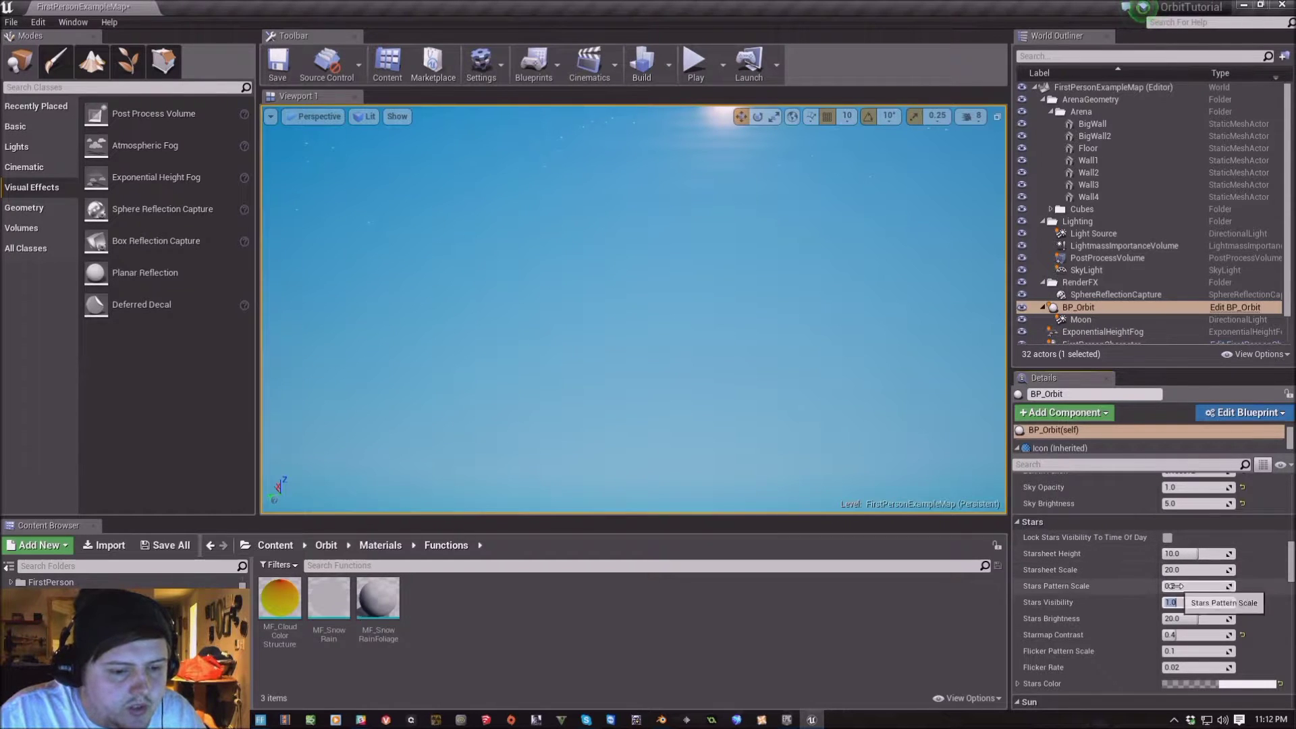
left_click_drag(1173, 583, 1185, 584)
Advance BP_Orbit's Time value to about 2223.85 to bring up a night sky
scroll(1051, 609, "up", 10)
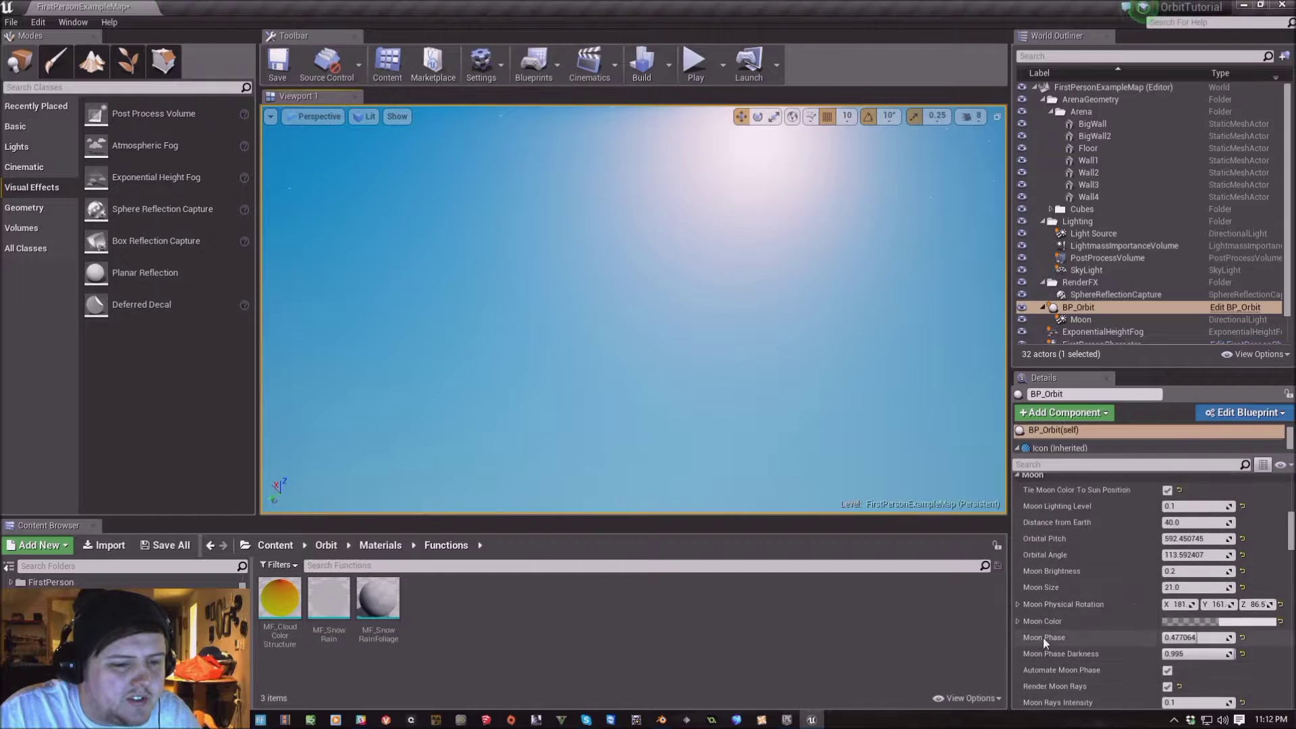
scroll(1039, 639, "up", 2)
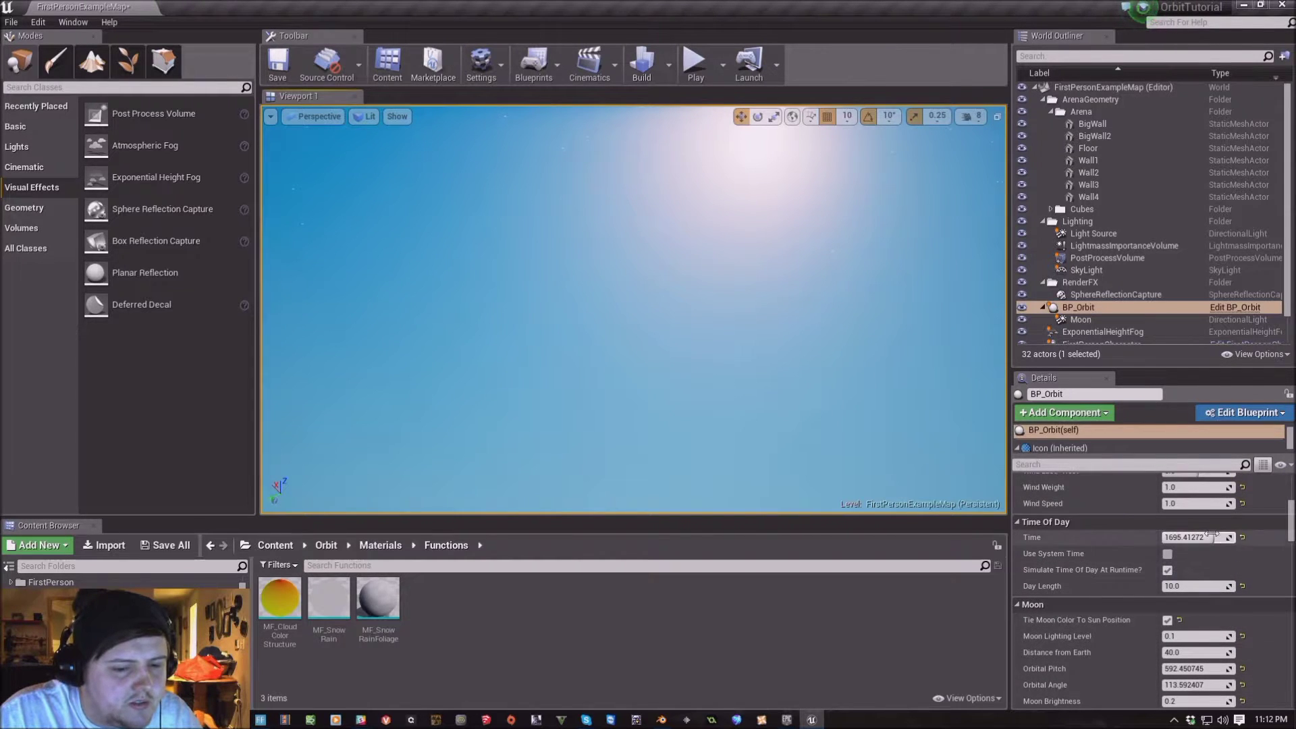
left_click_drag(1213, 538, 1269, 537)
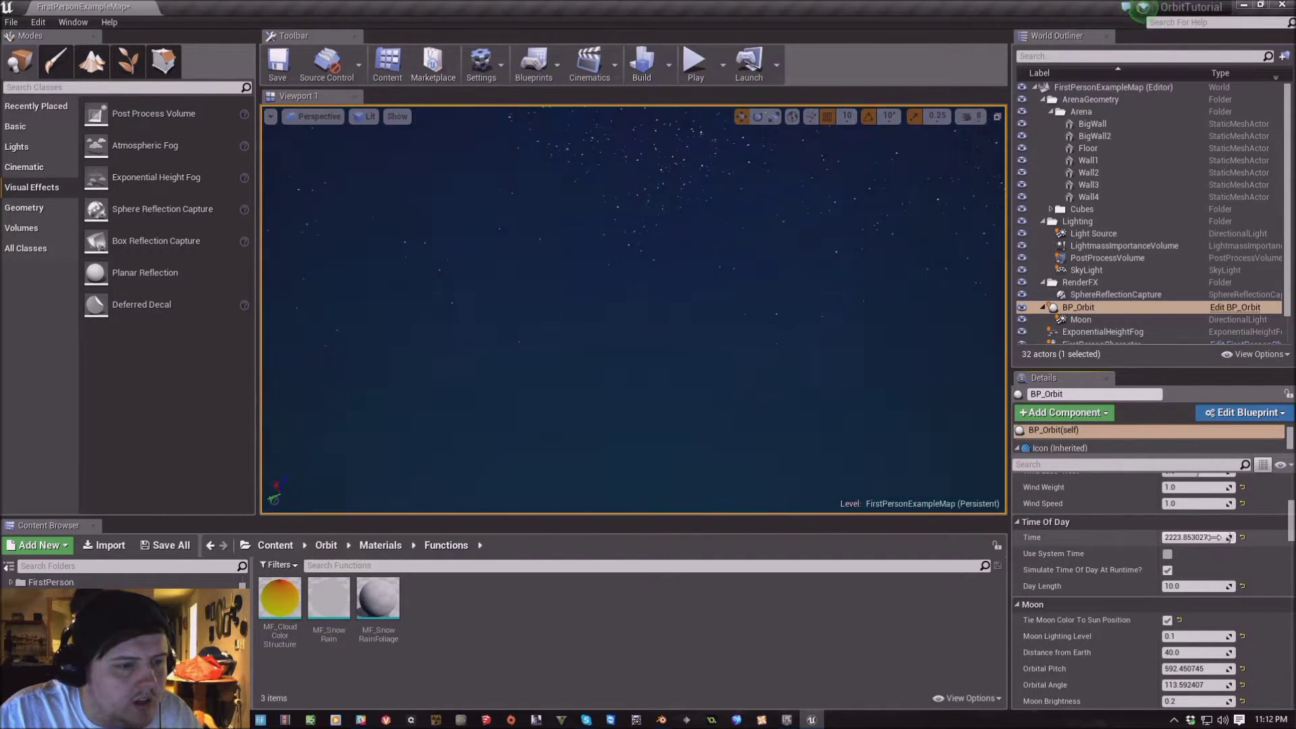
Try a higher Stars Pattern Scale on BP_Orbit and undo the change
scroll(1141, 557, "down", 3)
scroll(1141, 553, "down", 6)
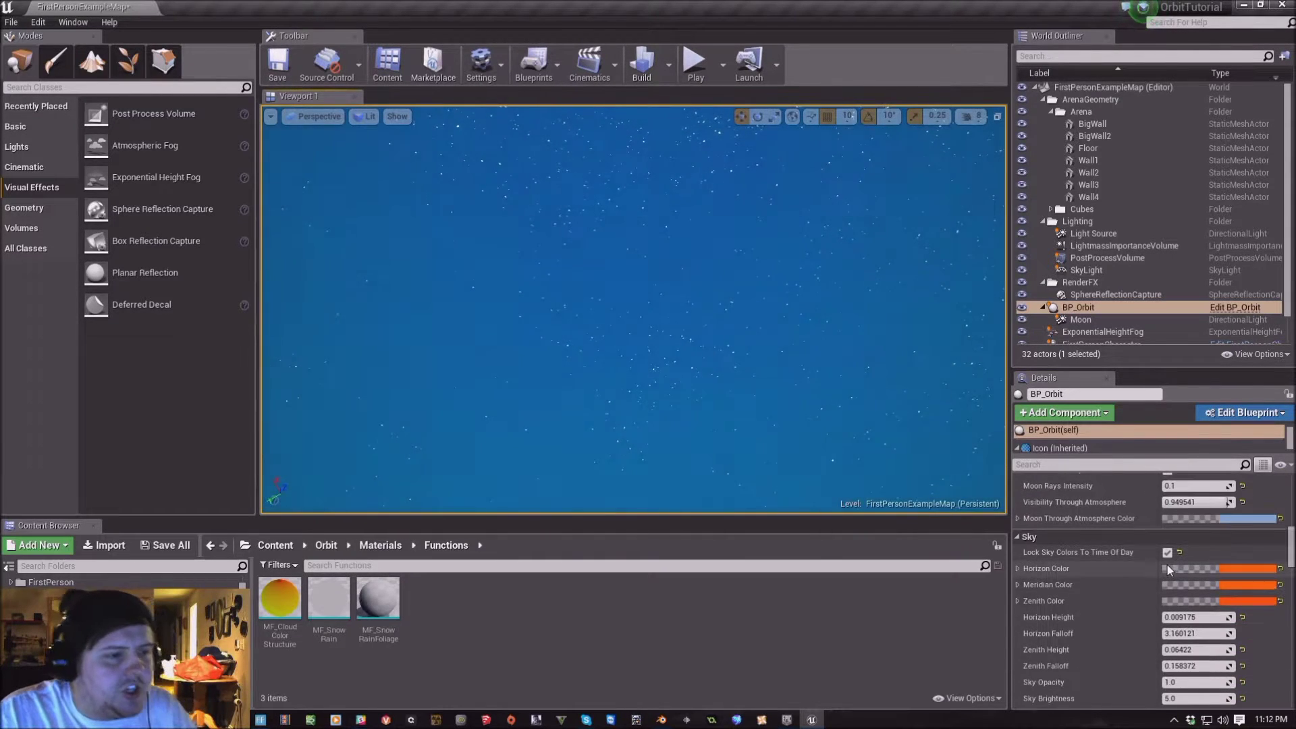
scroll(1080, 553, "down", 6)
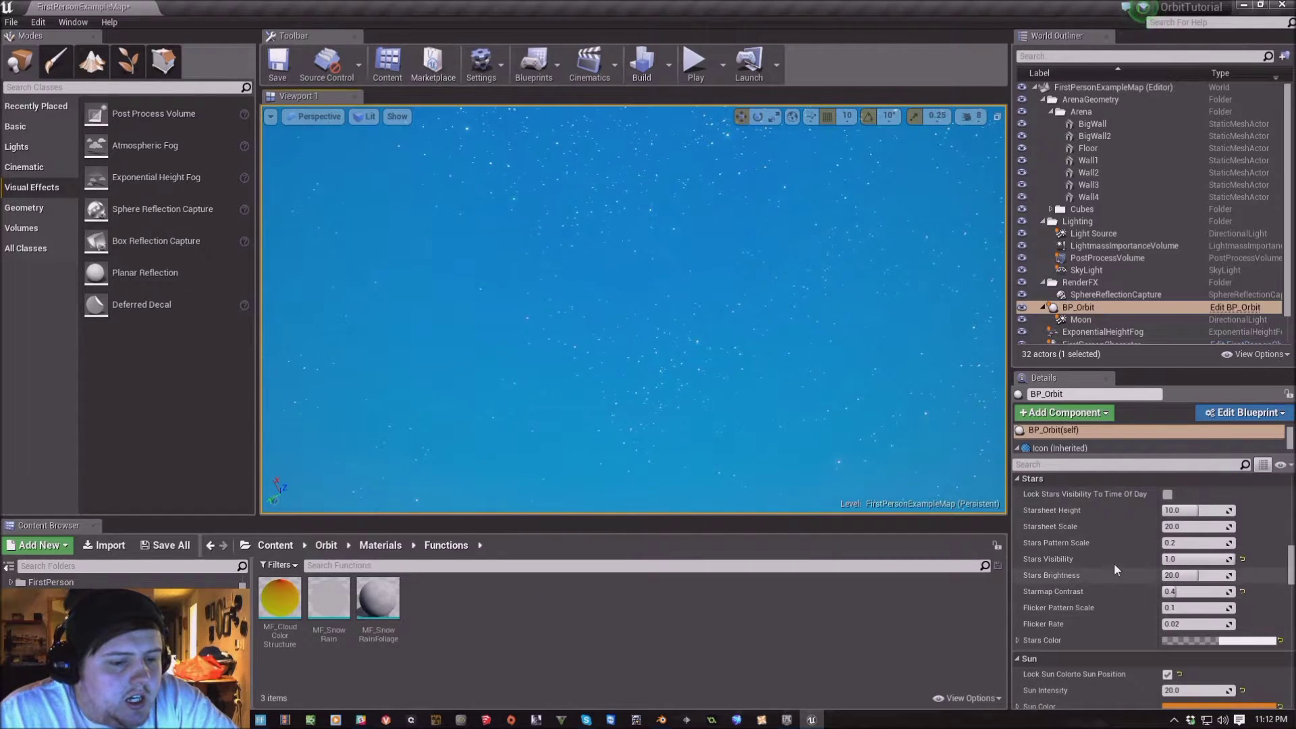
left_click_drag(1171, 542, 1215, 545)
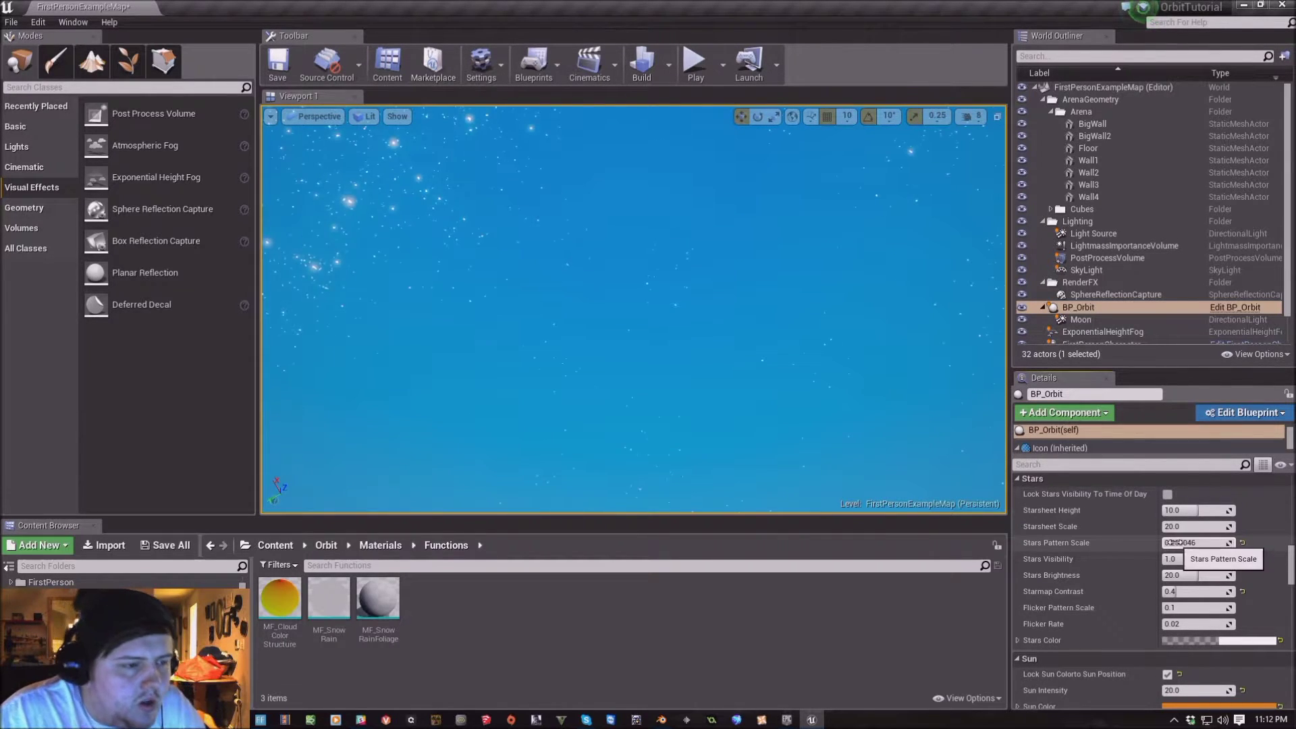
key("ctrl+z")
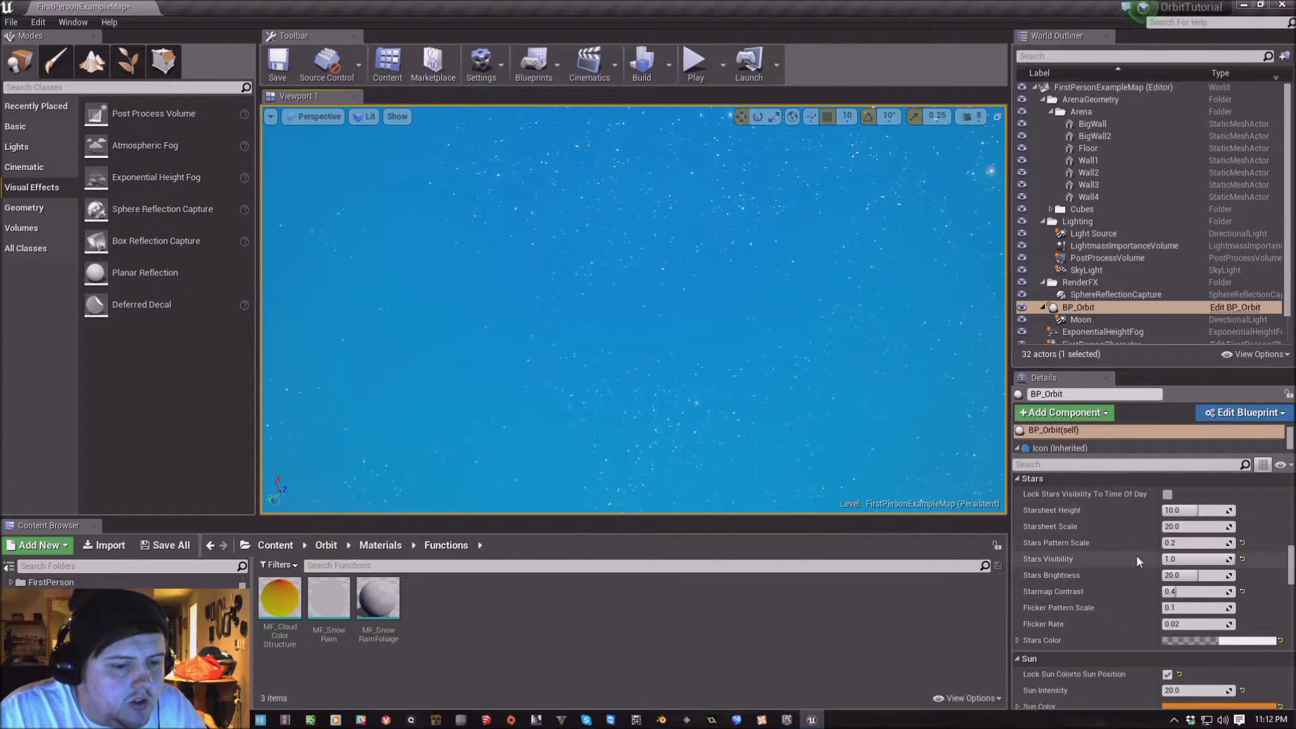
Try a Starsheet Scale of about 49.8 and a Stars Pattern Scale of about -0.12, undoing both changes
key("f")
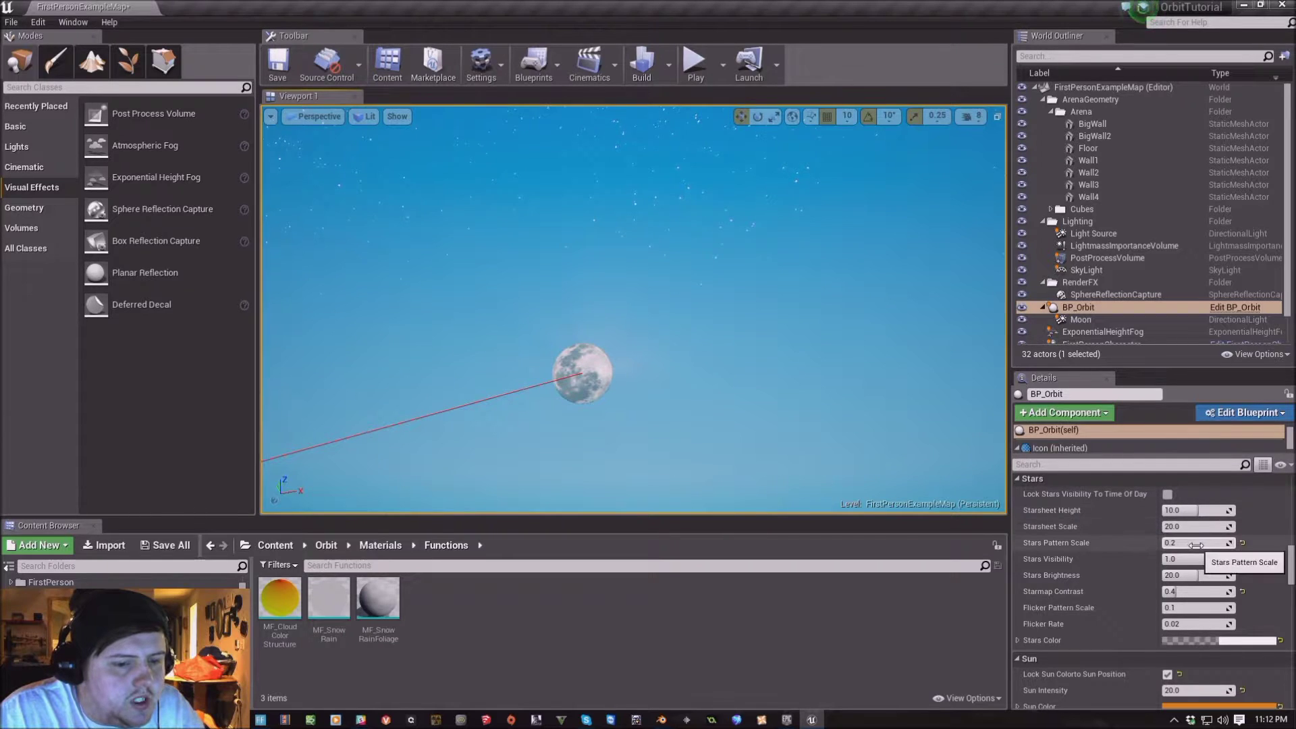
left_click_drag(1192, 526, 1236, 526)
key("ctrl+z")
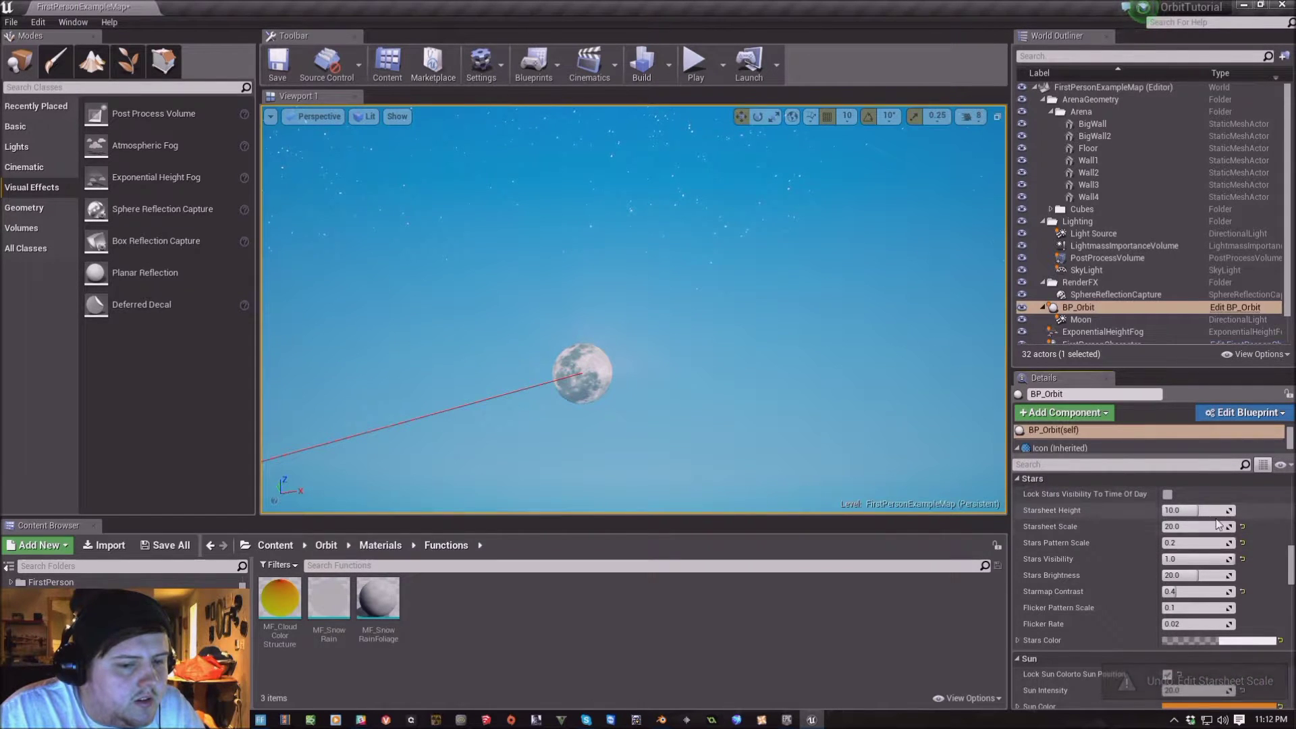
mouse_move(1188, 527)
left_mouse_down()
mouse_move(1212, 526)
mouse_move(1178, 543)
left_mouse_up()
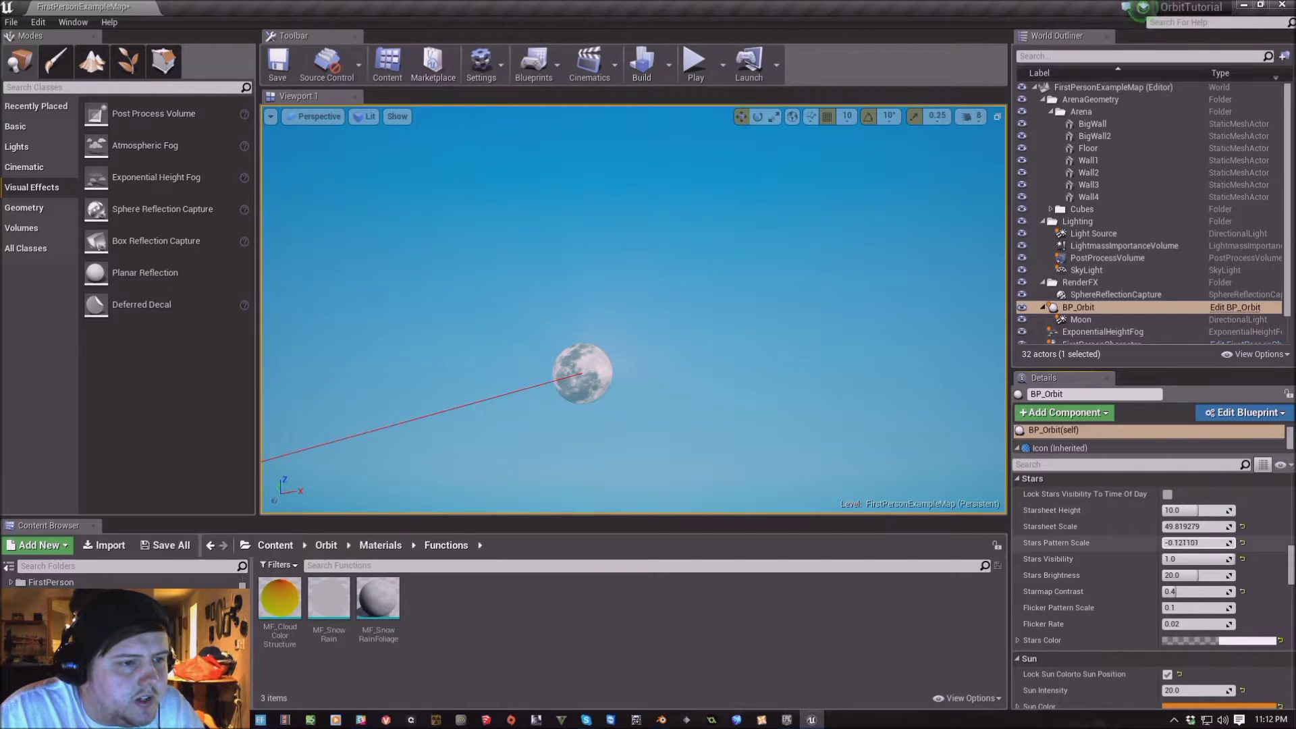
key("ctrl+z")
key("ctrl+z")
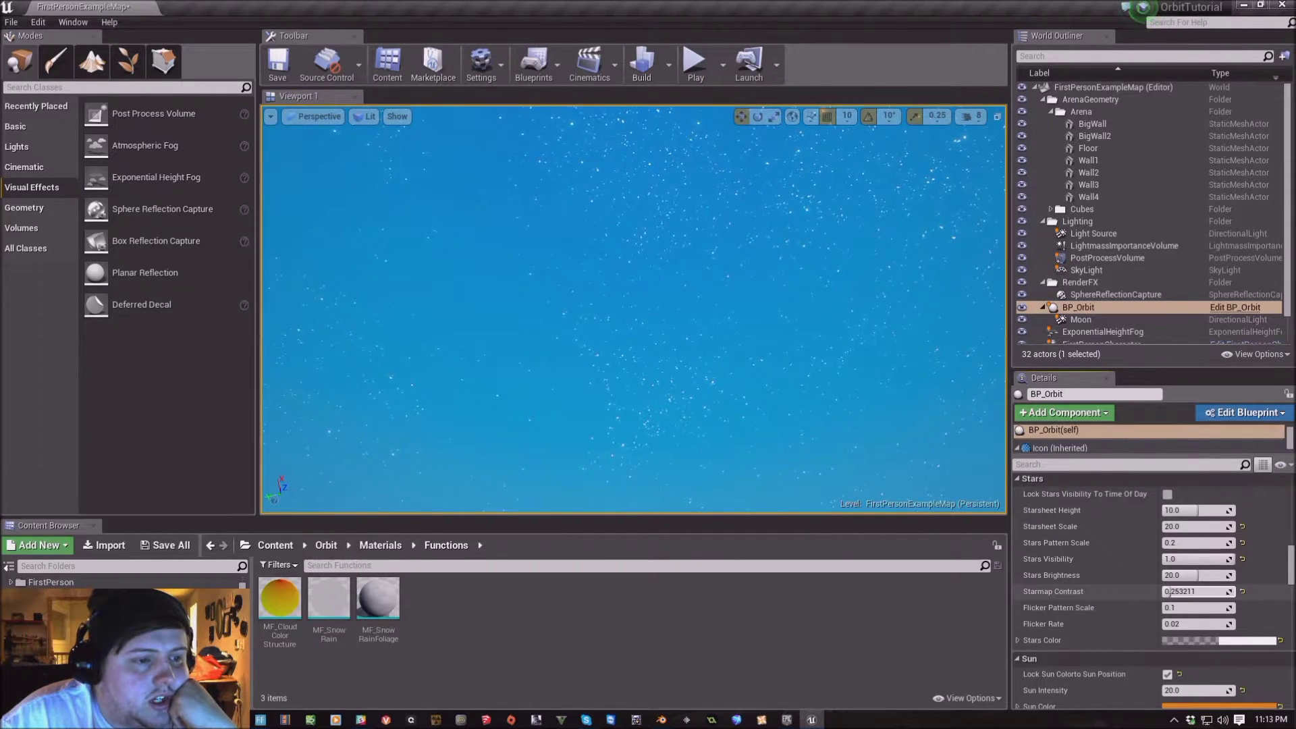
Try Starmap Contrast values of 0, about 0.15 and about 0.48, and undo back to the original contrast
left_click_drag(1166, 592, 1166, 592)
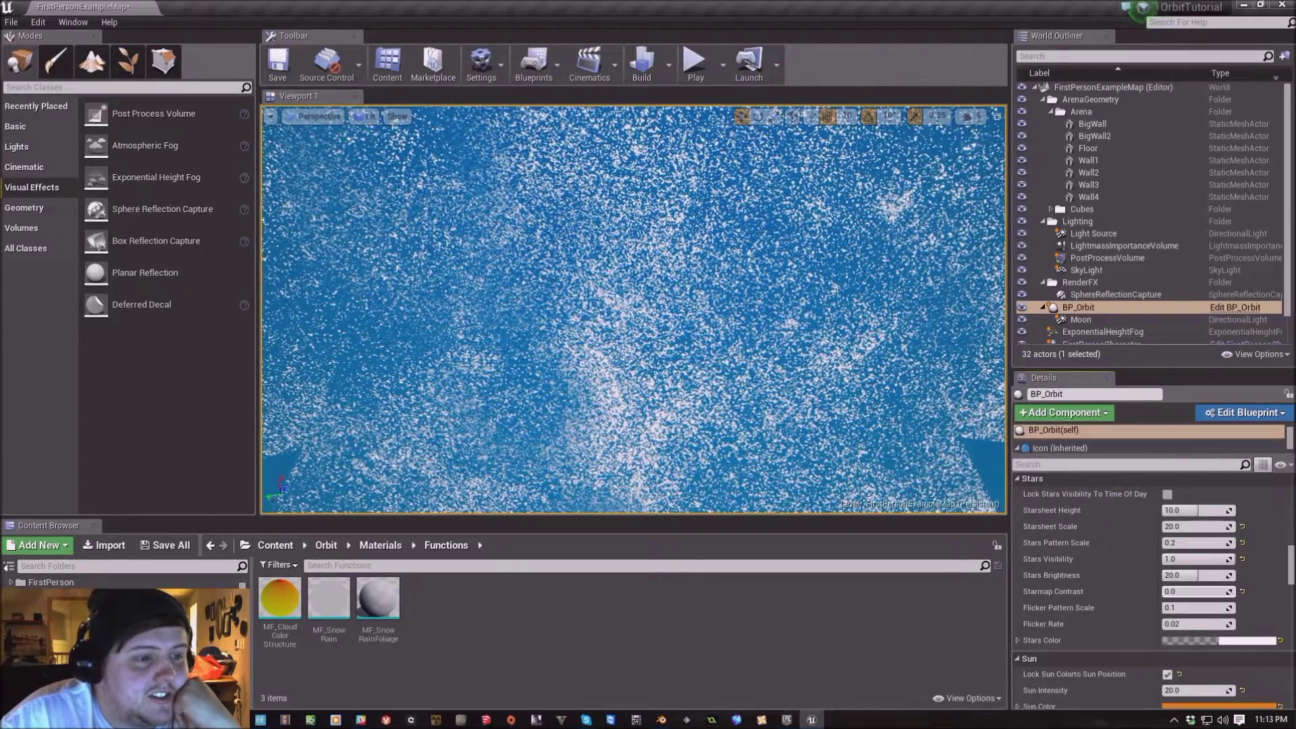
left_click_drag(1166, 592, 1168, 592)
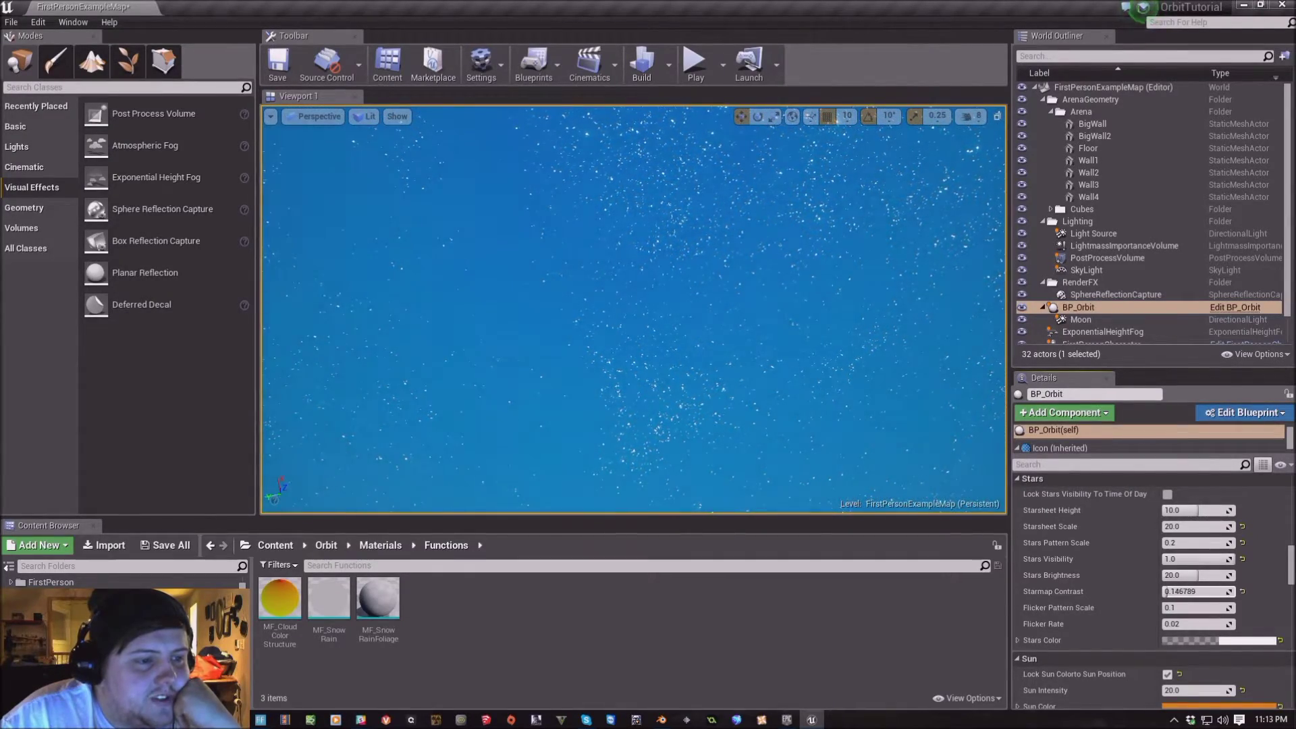
left_click_drag(1167, 592, 1179, 592)
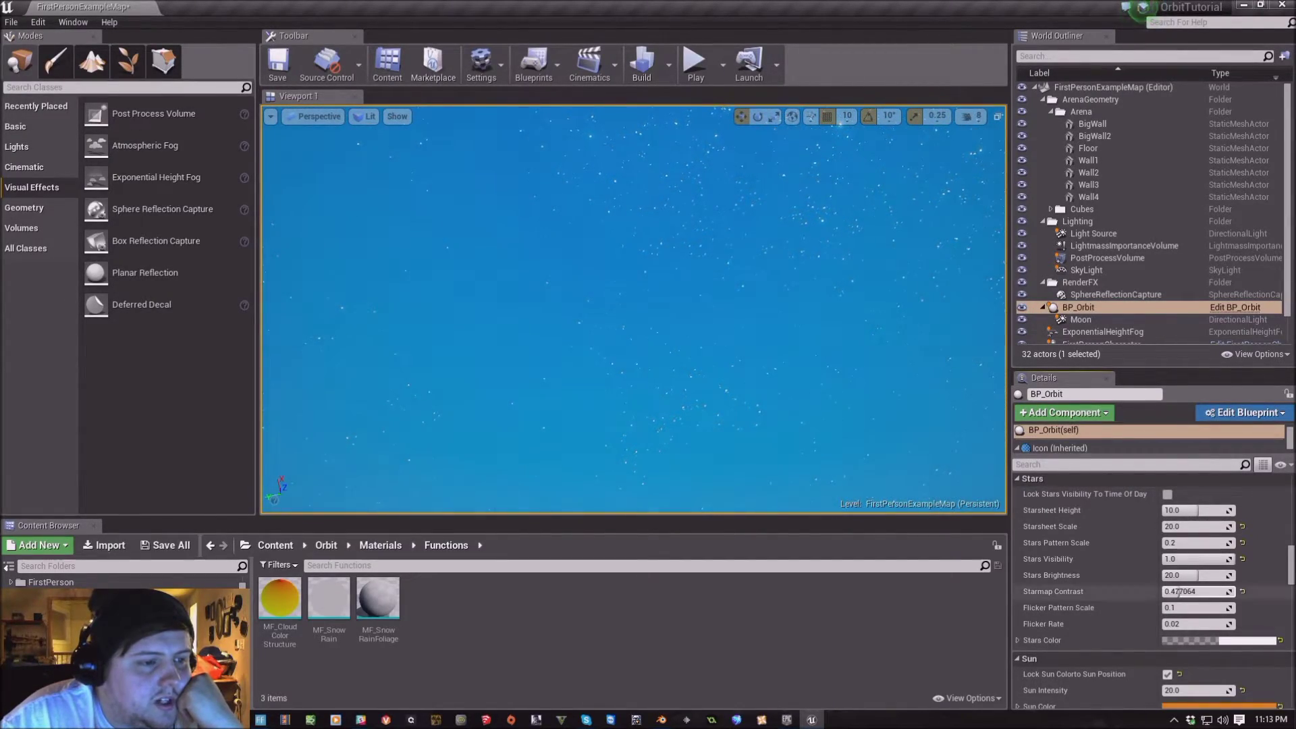
key("ctrl+z")
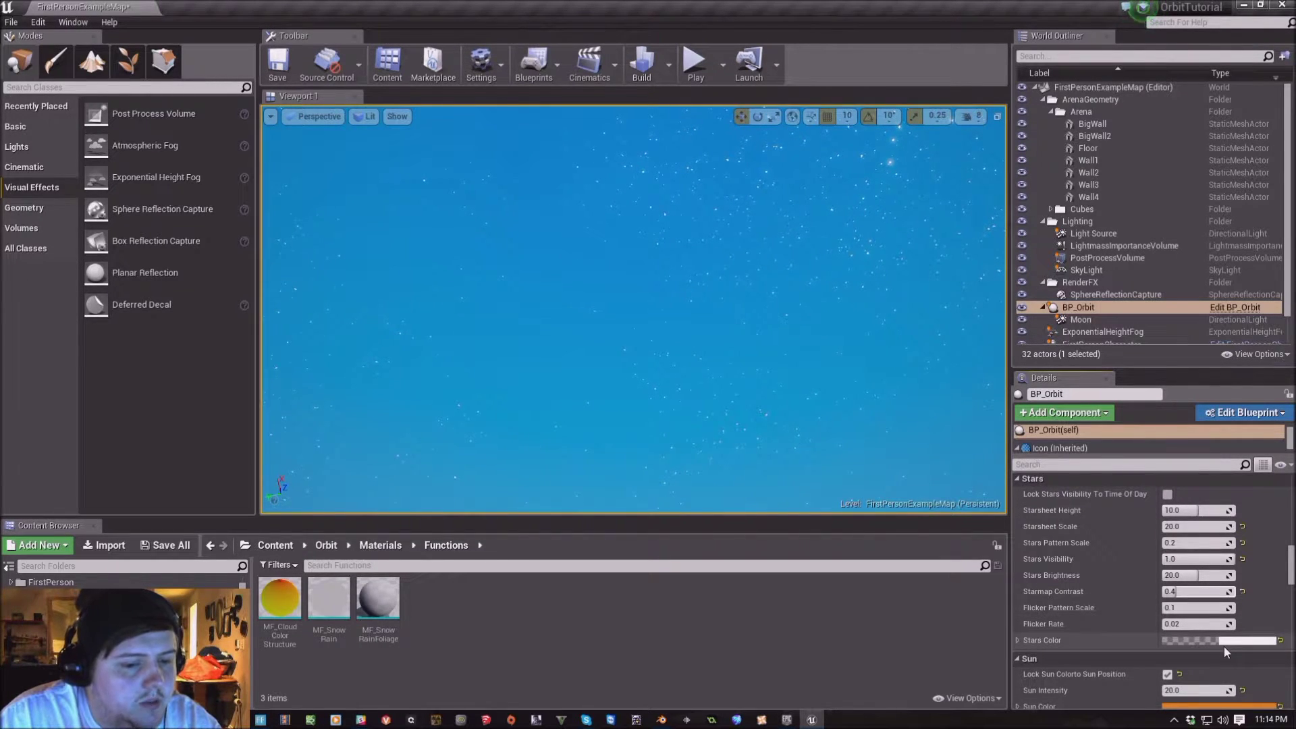
Try a saturated red as the Stars Color and cancel the colour change
left_click(1242, 642)
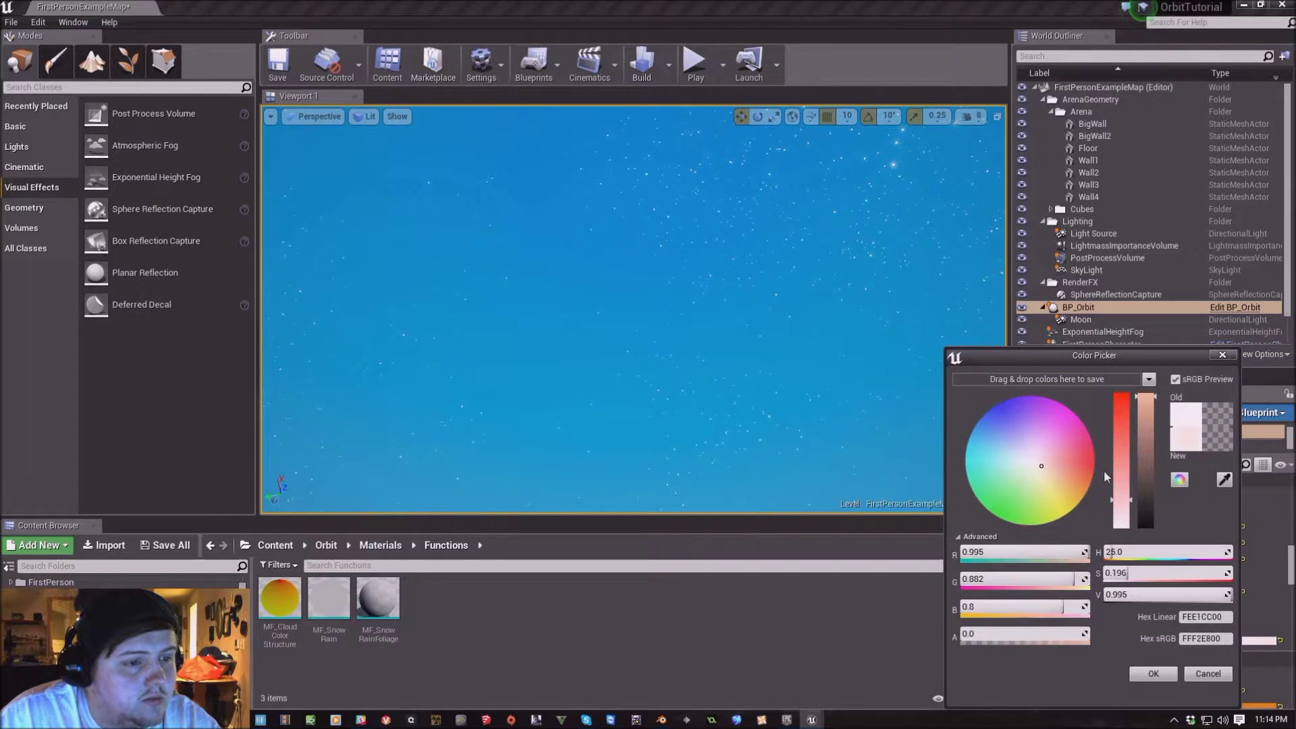
left_click_drag(1055, 468, 1152, 456)
left_click_drag(1012, 432, 1103, 459)
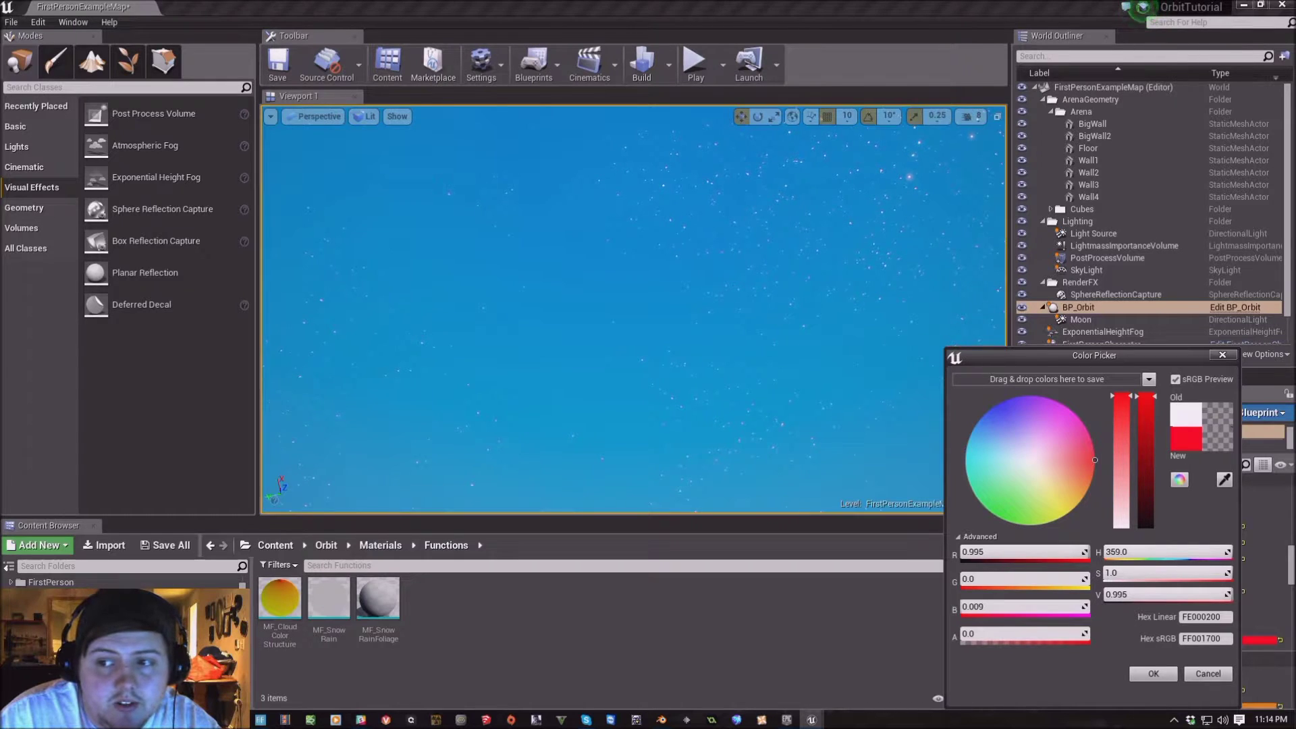
left_click(1208, 673)
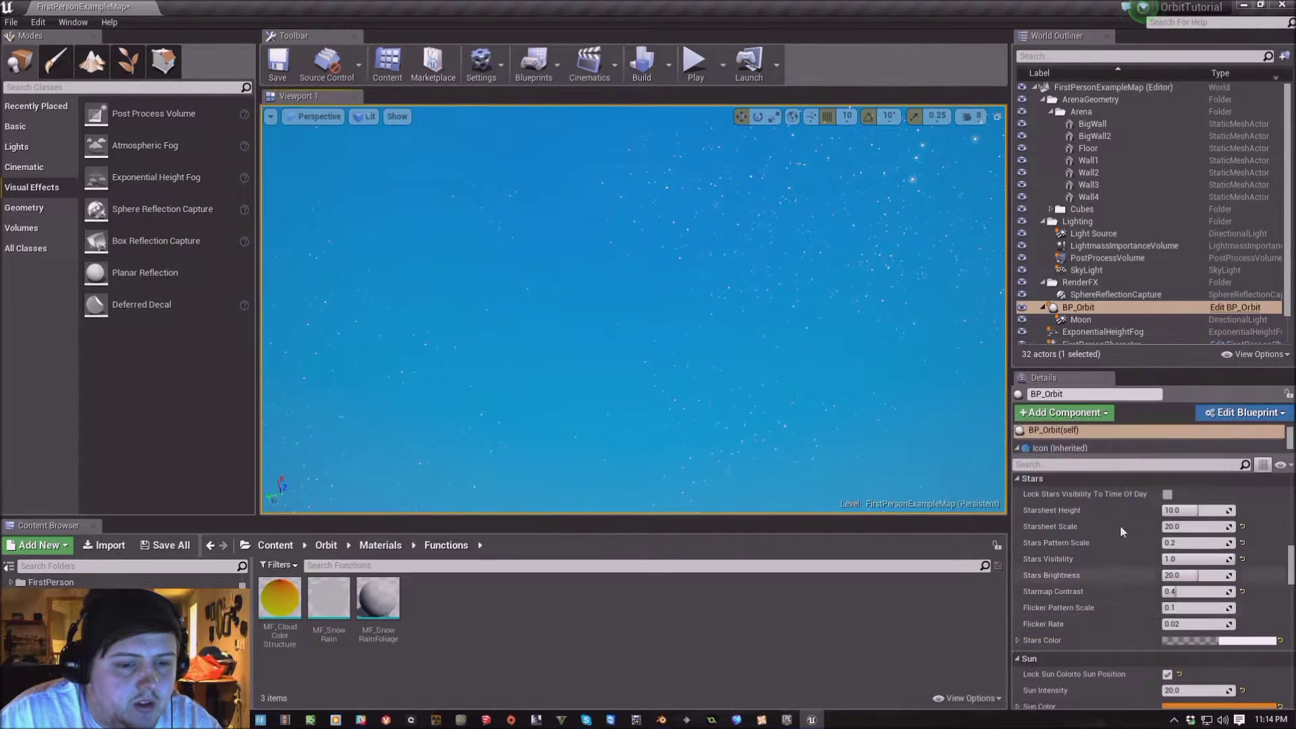
Re-enable Lock Stars Visibility To Time Of Day and collapse BP_Orbit's Stars category
left_click(1167, 494)
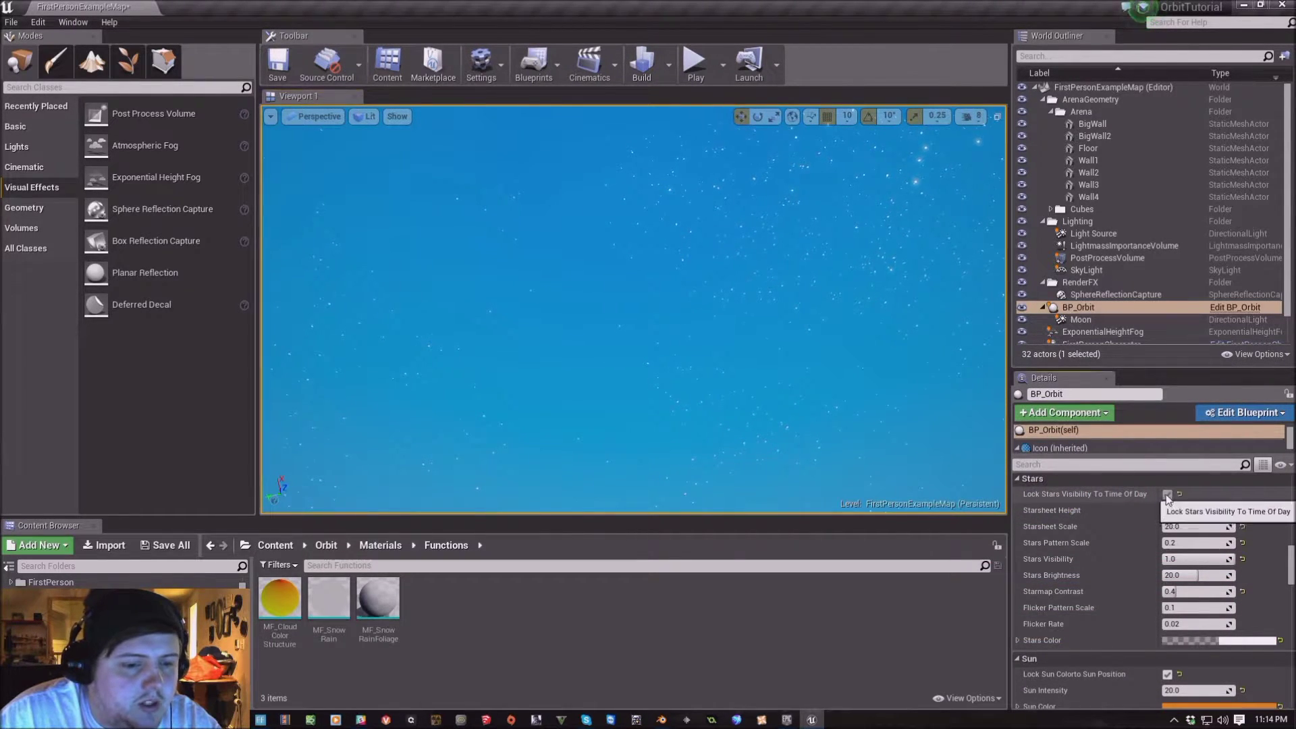
left_click(1132, 474)
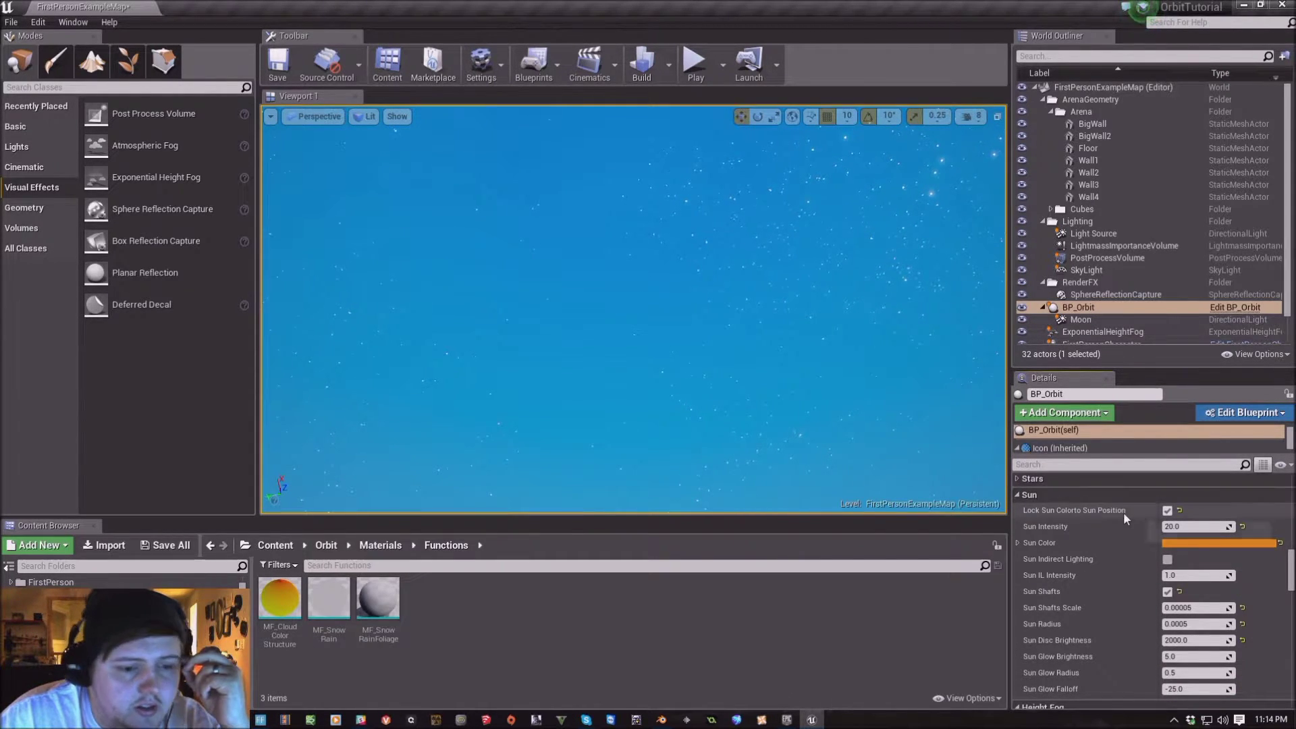
scroll(1114, 553, "down", 10)
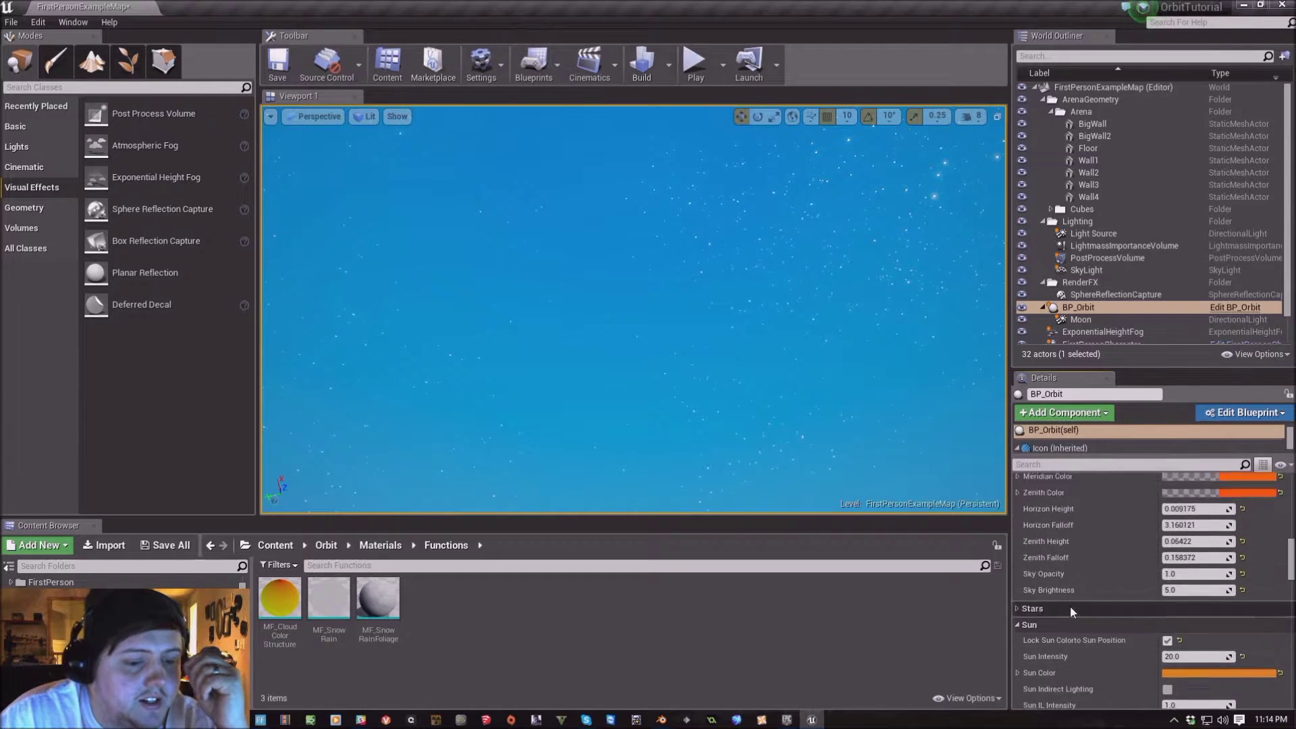
Set BP_Orbit's Time to about 1651.38, collapse the Backdrop Clouds category and enable Render Stratus Clouds
scroll(1080, 611, "up", 8)
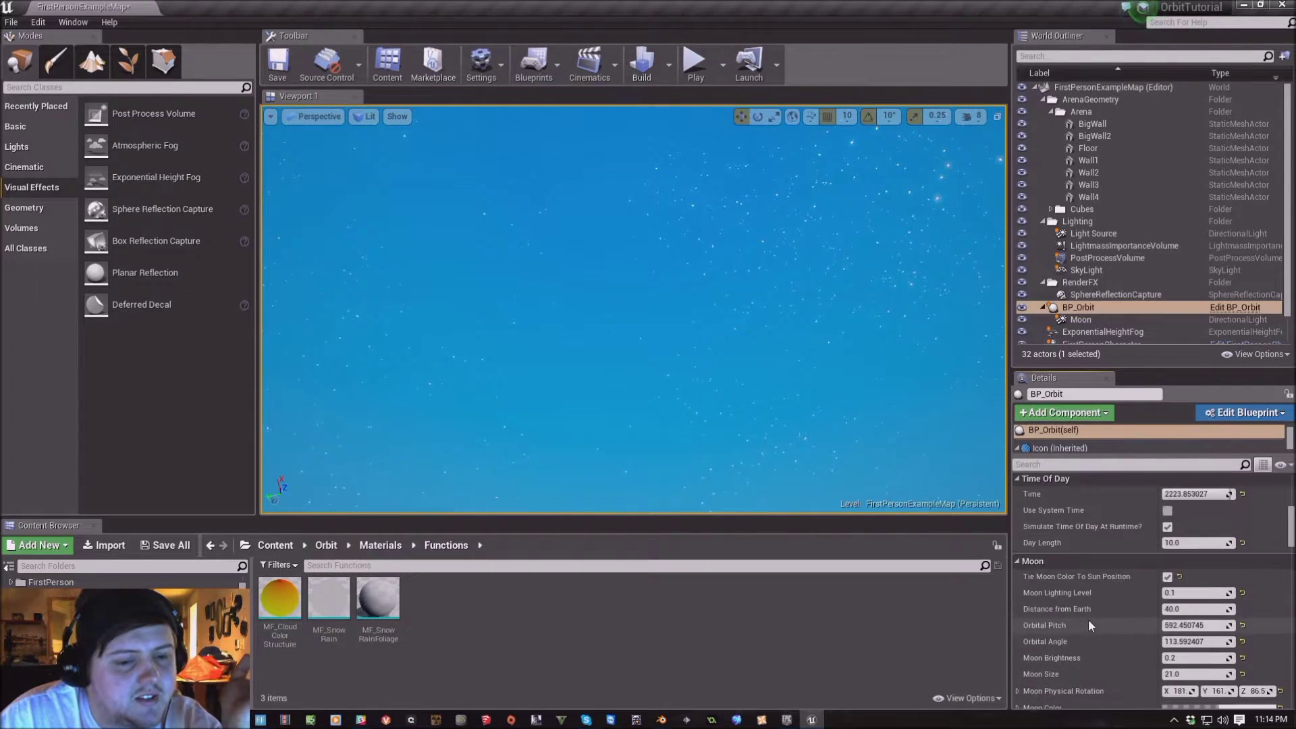
left_click_drag(1209, 559, 1121, 559)
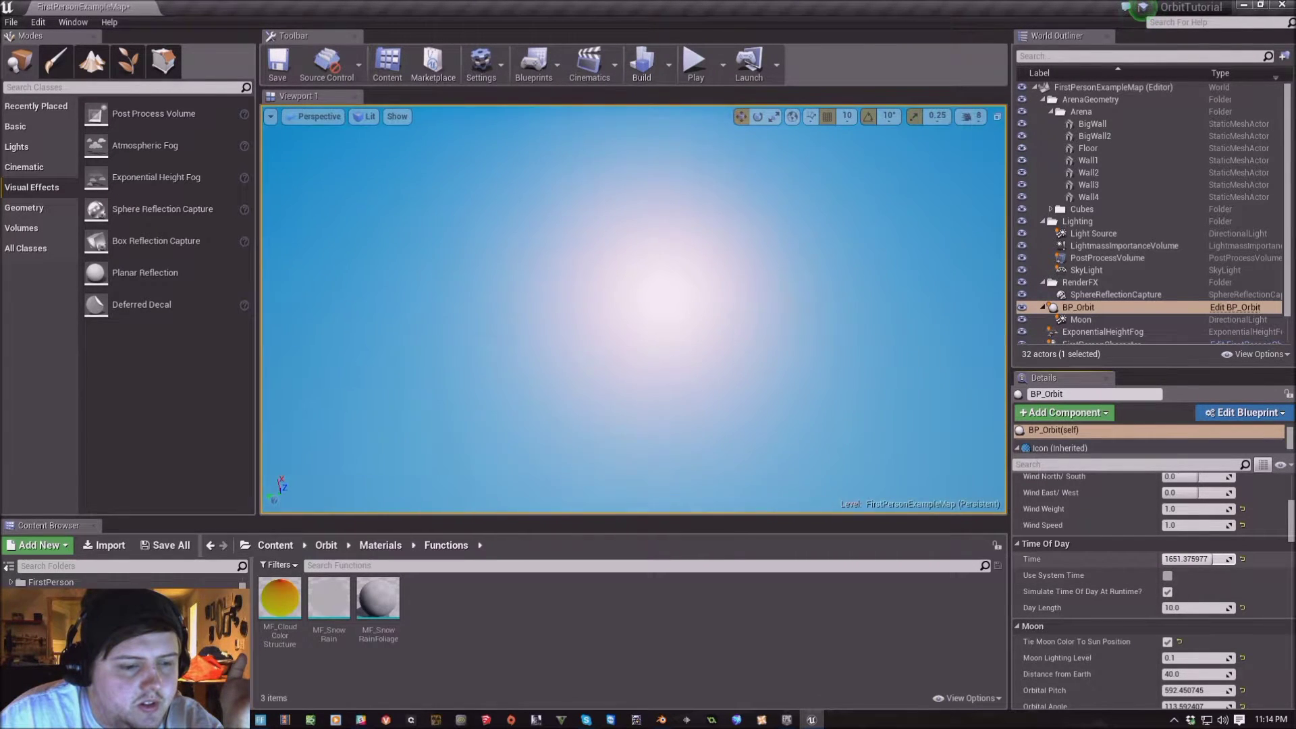
scroll(1178, 607, "up", 5)
left_click(1167, 596)
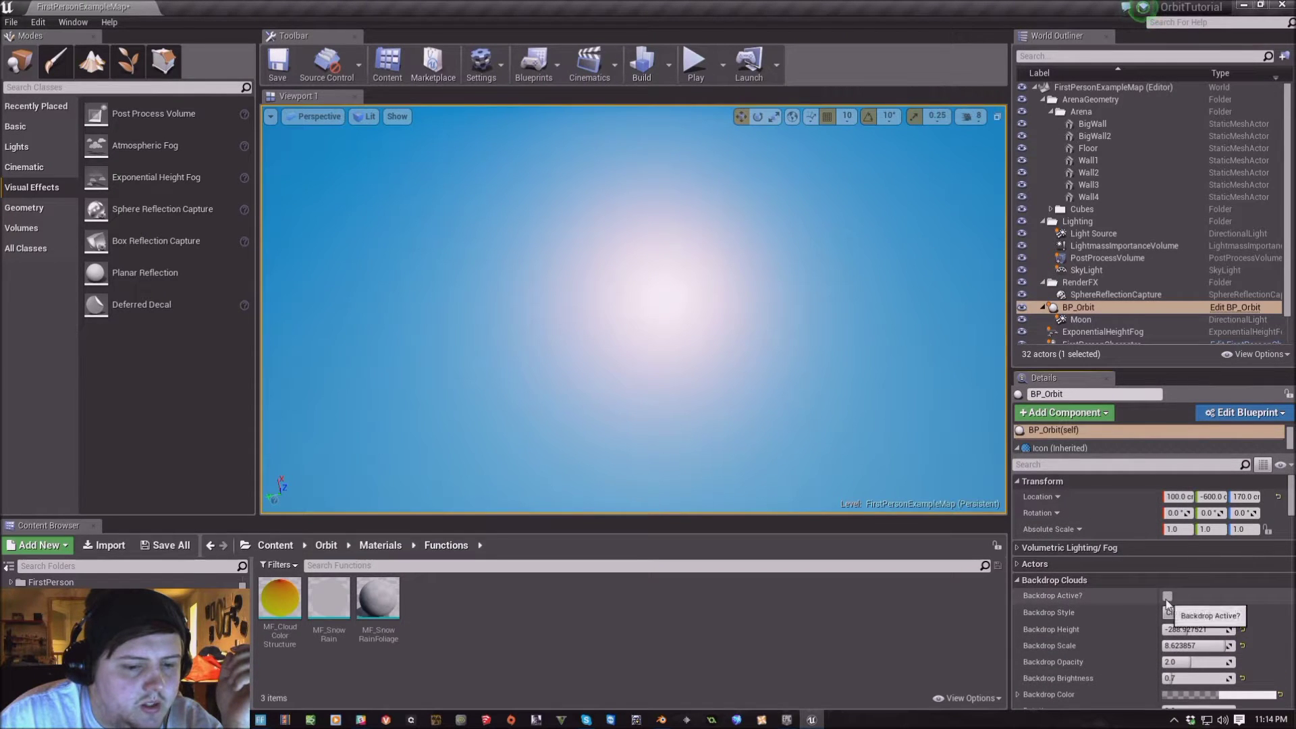
left_click(1168, 580)
left_click(1167, 596)
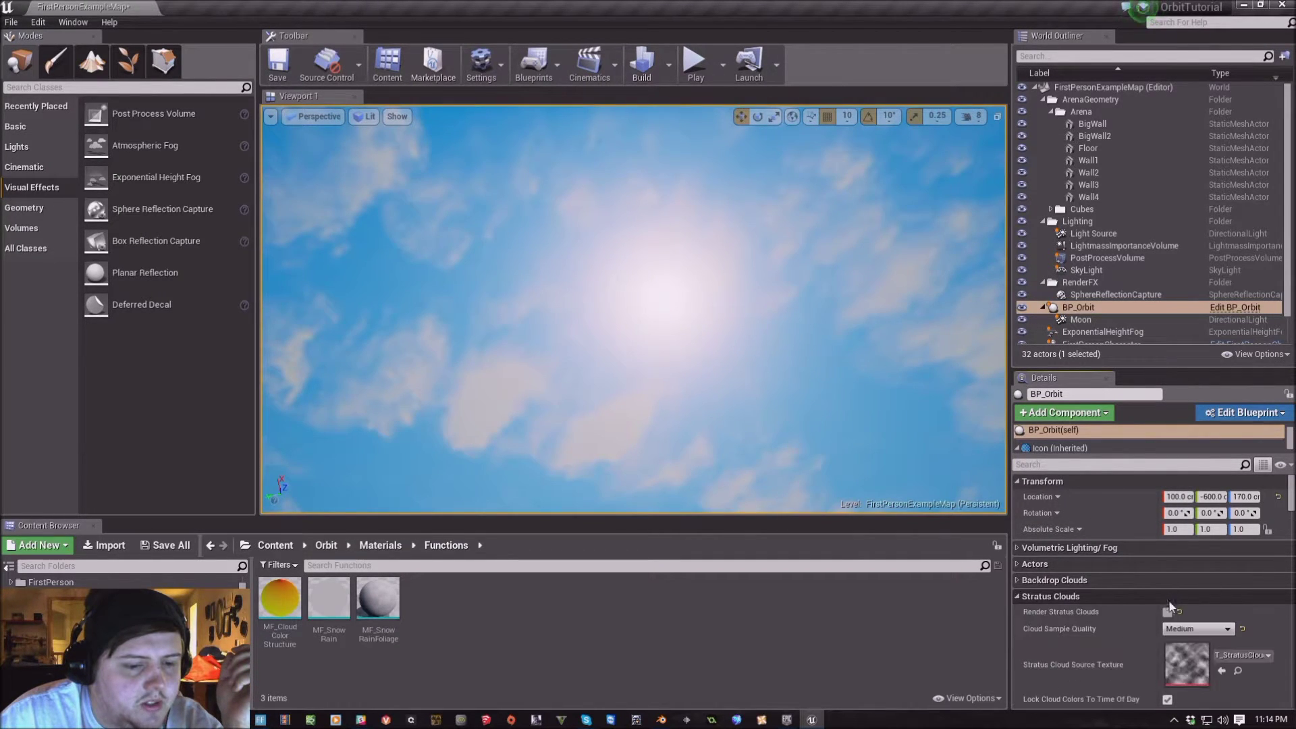
right_click_drag(635, 311, 648, 270)
Disable Lock Sun Color to Sun Position and try a different Sun Color, cancelling the colour change
scroll(1080, 540, "down", 10)
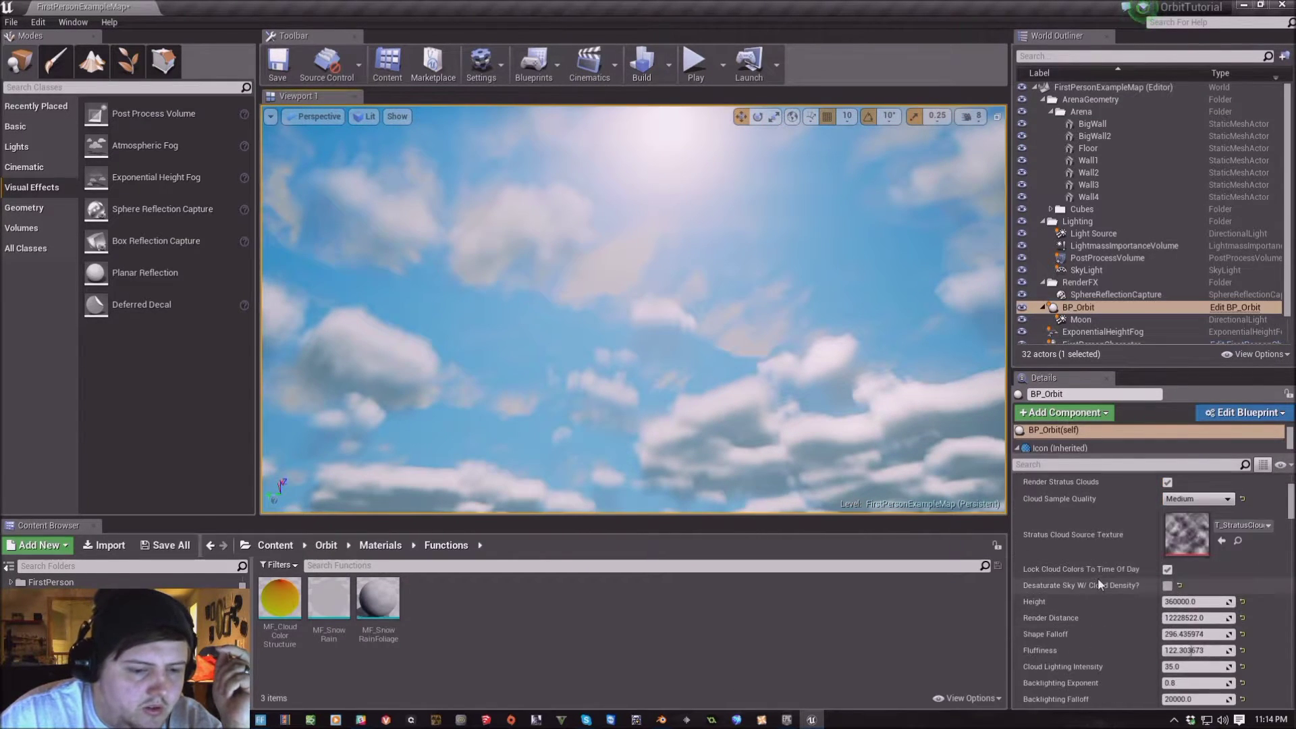
scroll(1093, 611, "down", 10)
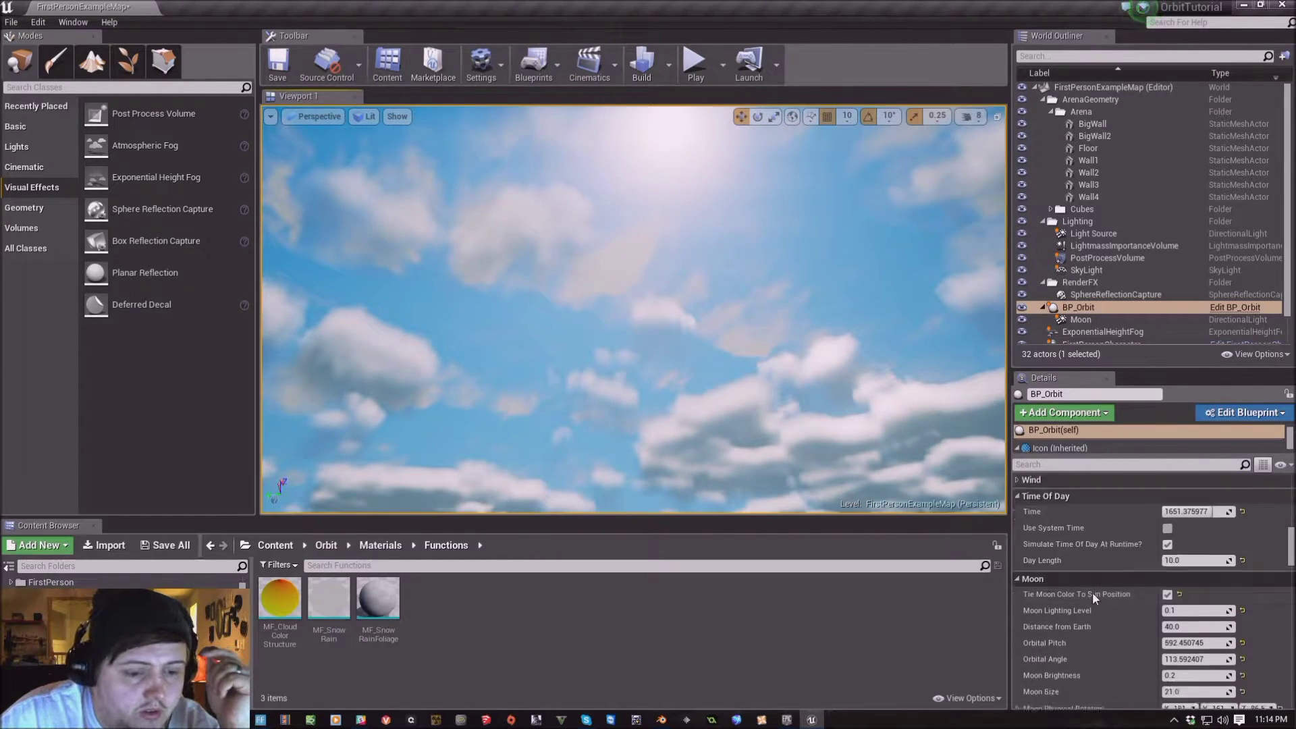
scroll(1106, 632, "down", 1)
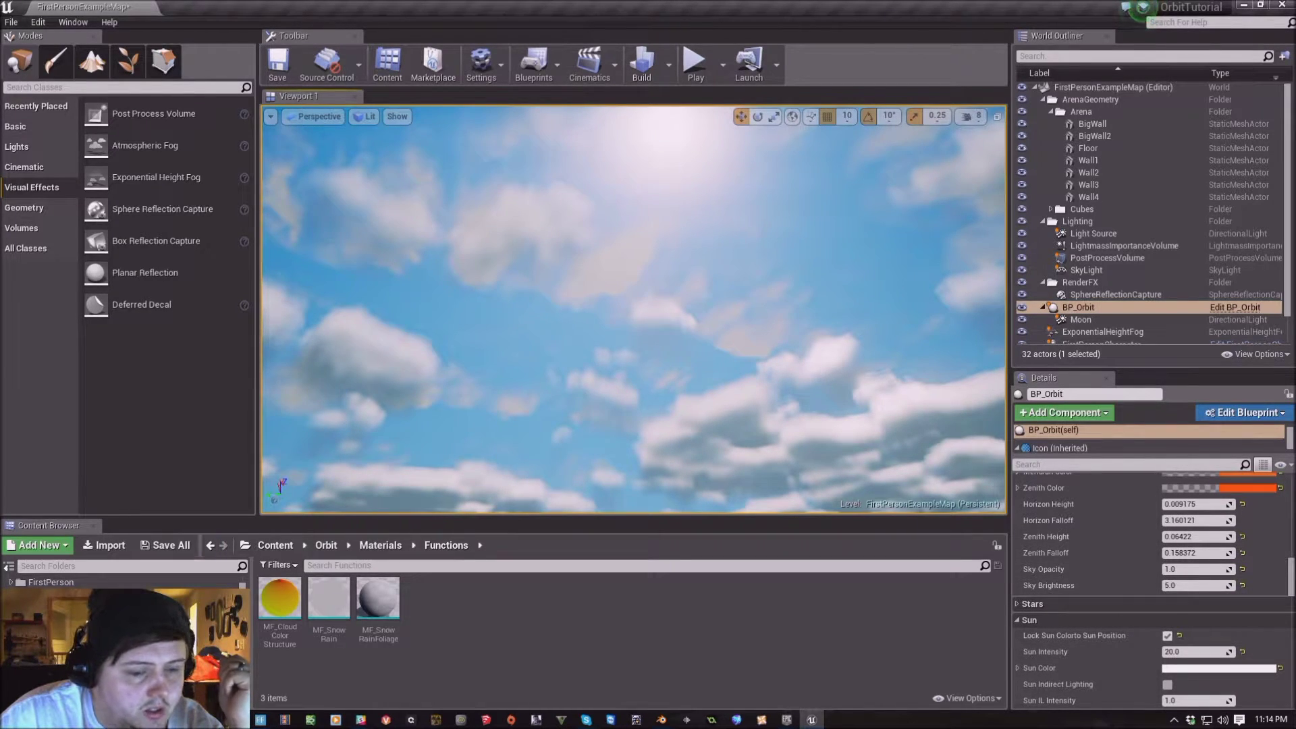
left_click(1168, 636)
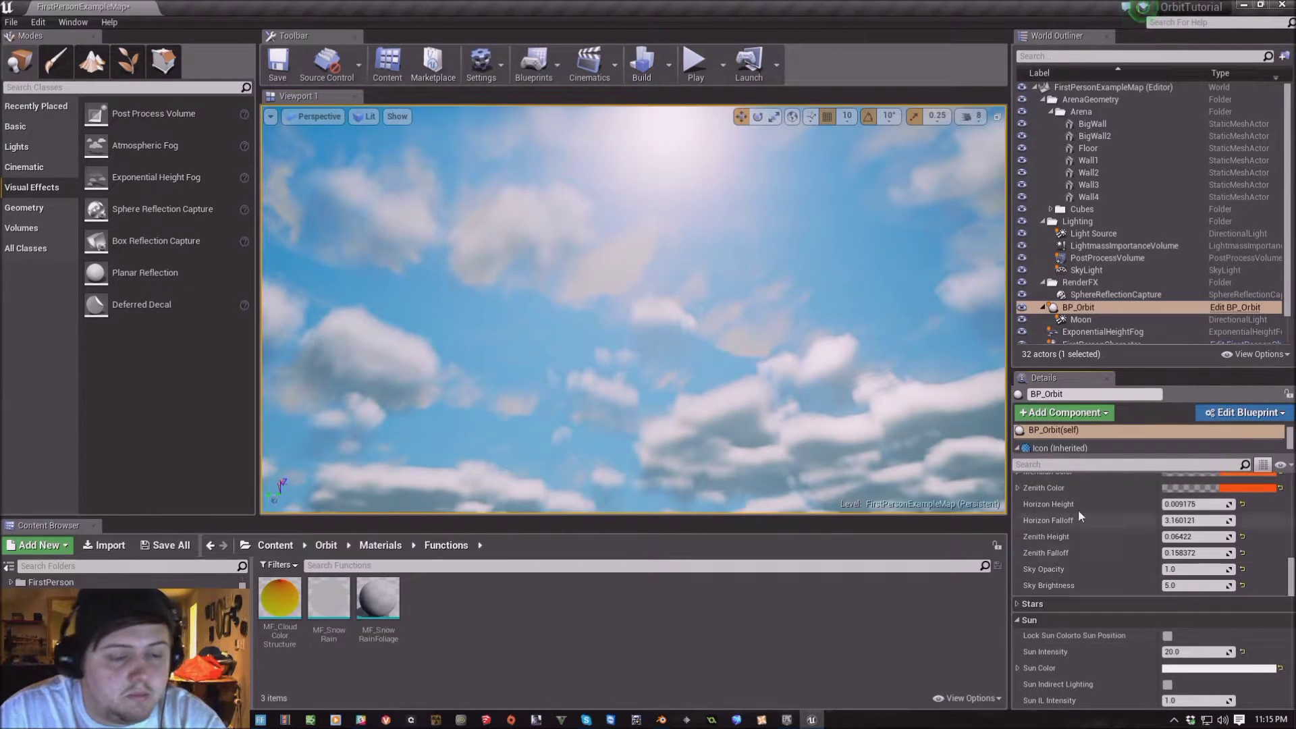
right_click(1043, 496)
right_click_drag(999, 484, 993, 473)
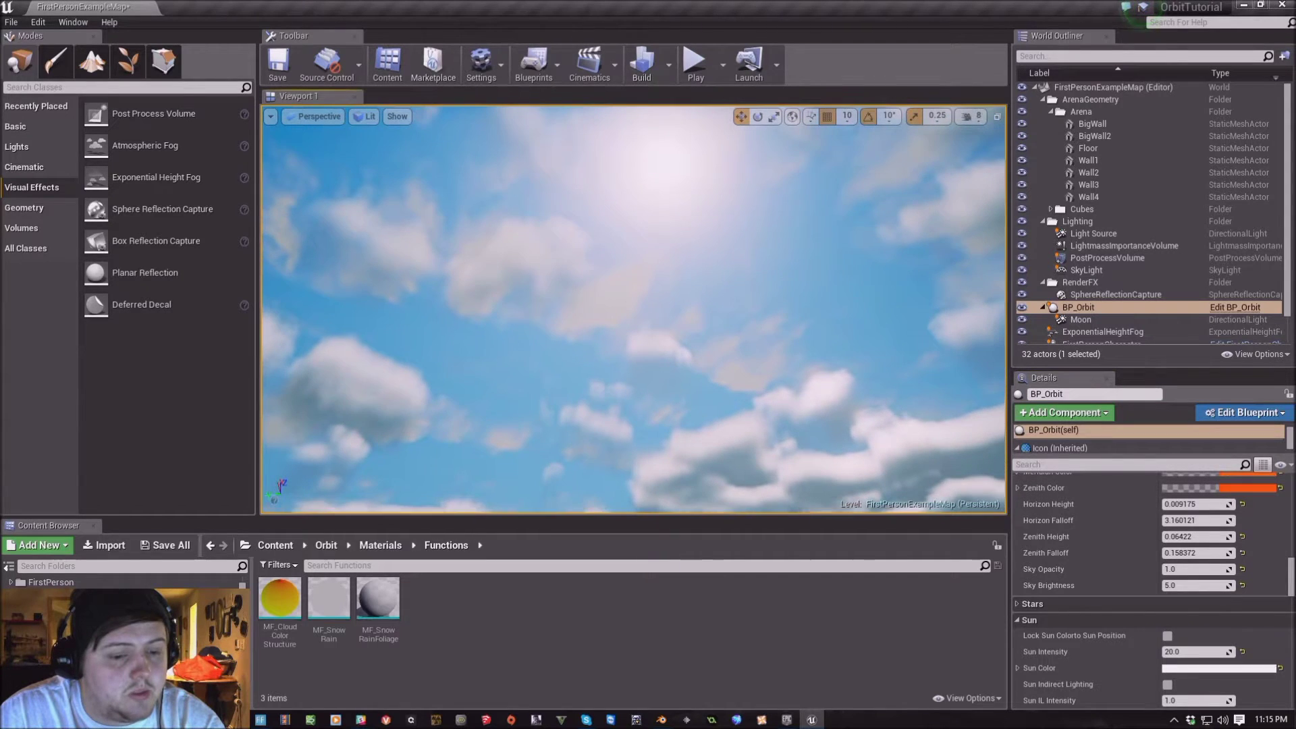
left_click(1209, 668)
left_click(1034, 447)
left_click_drag(1034, 447, 1003, 468)
left_click(1173, 673)
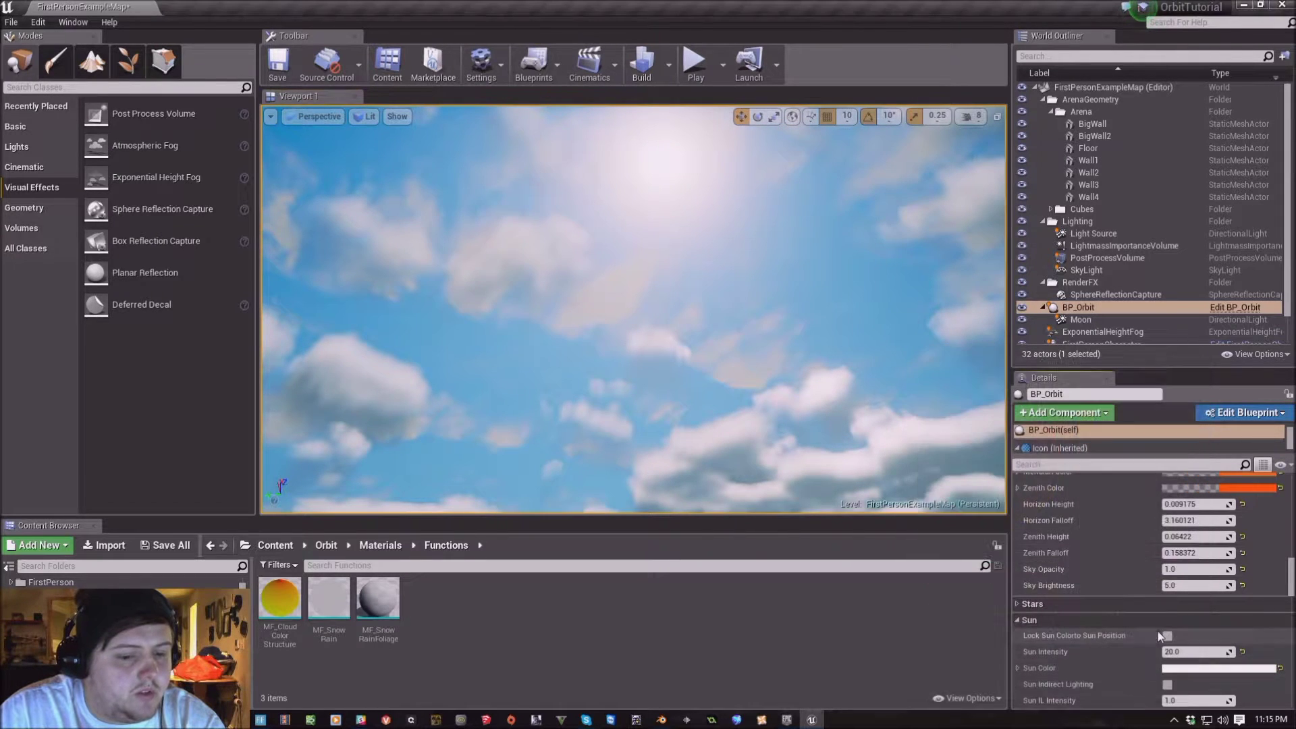
Re-enable Lock Sun Color to Sun Position and try a Sun Intensity of about 188.24, undoing the intensity change
left_click_drag(1194, 651, 1235, 651)
right_click_drag(672, 344, 672, 438)
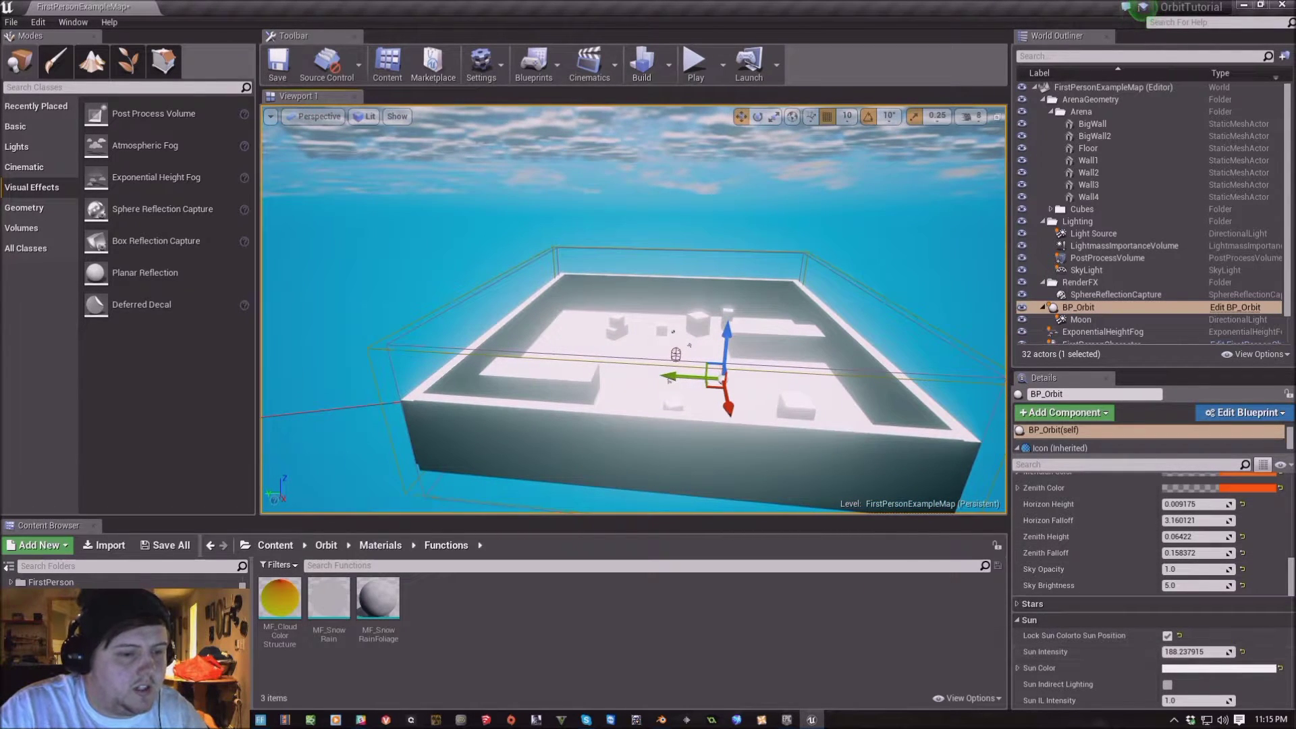
key("ctrl+z")
left_click(1041, 431)
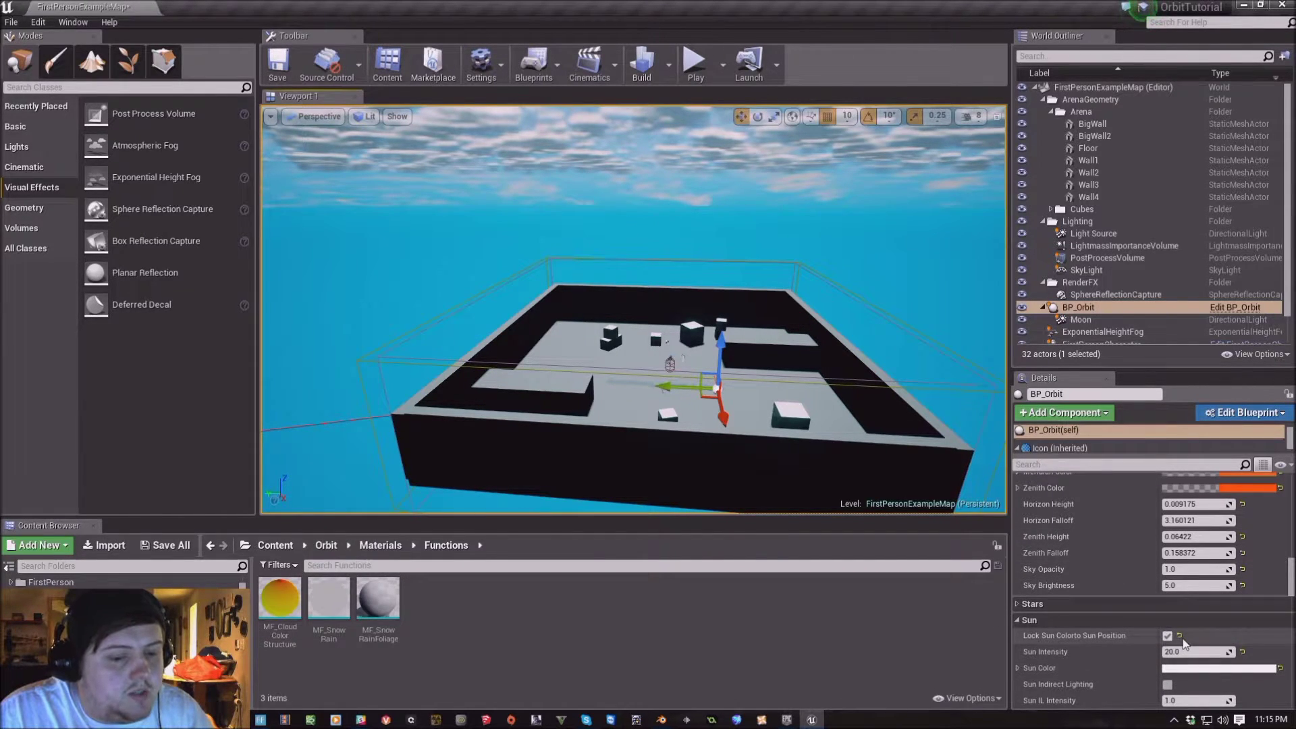
Toggle Sun Shafts off and back on with the sun in view
scroll(1182, 641, "down", 3)
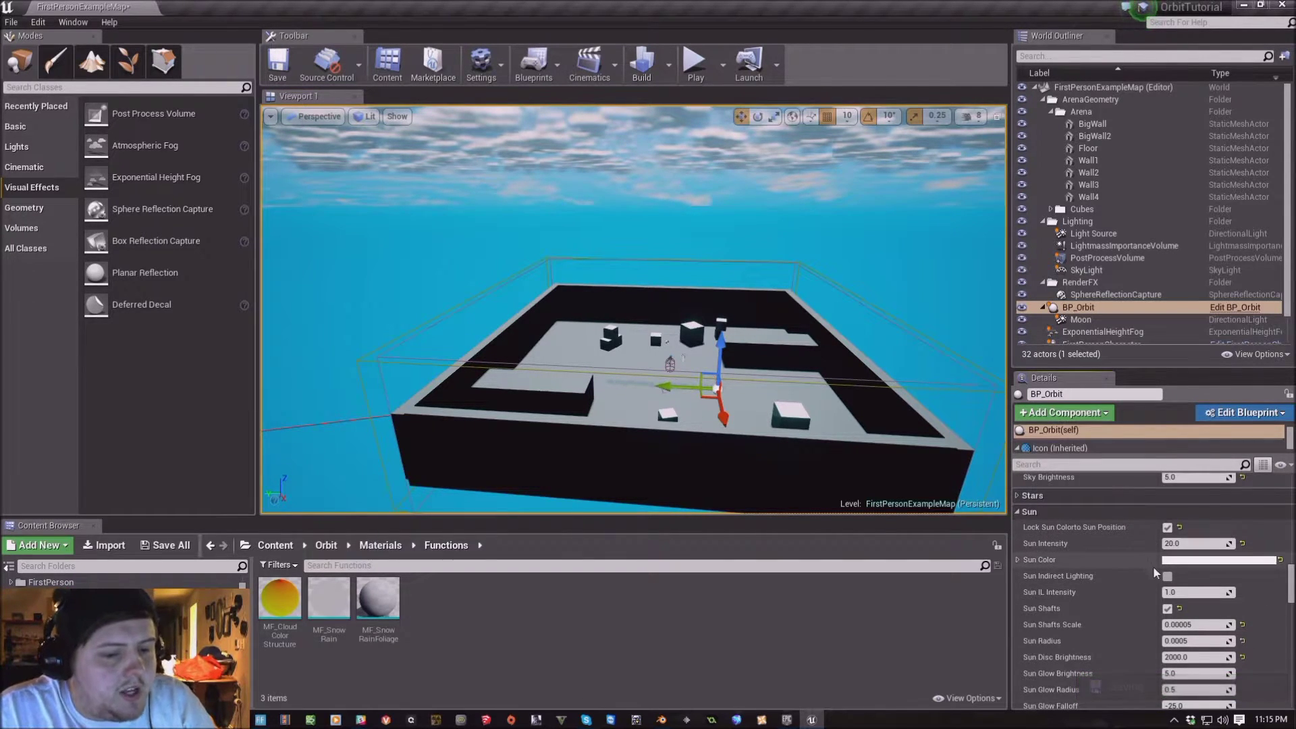
right_click_drag(635, 304, 607, 243)
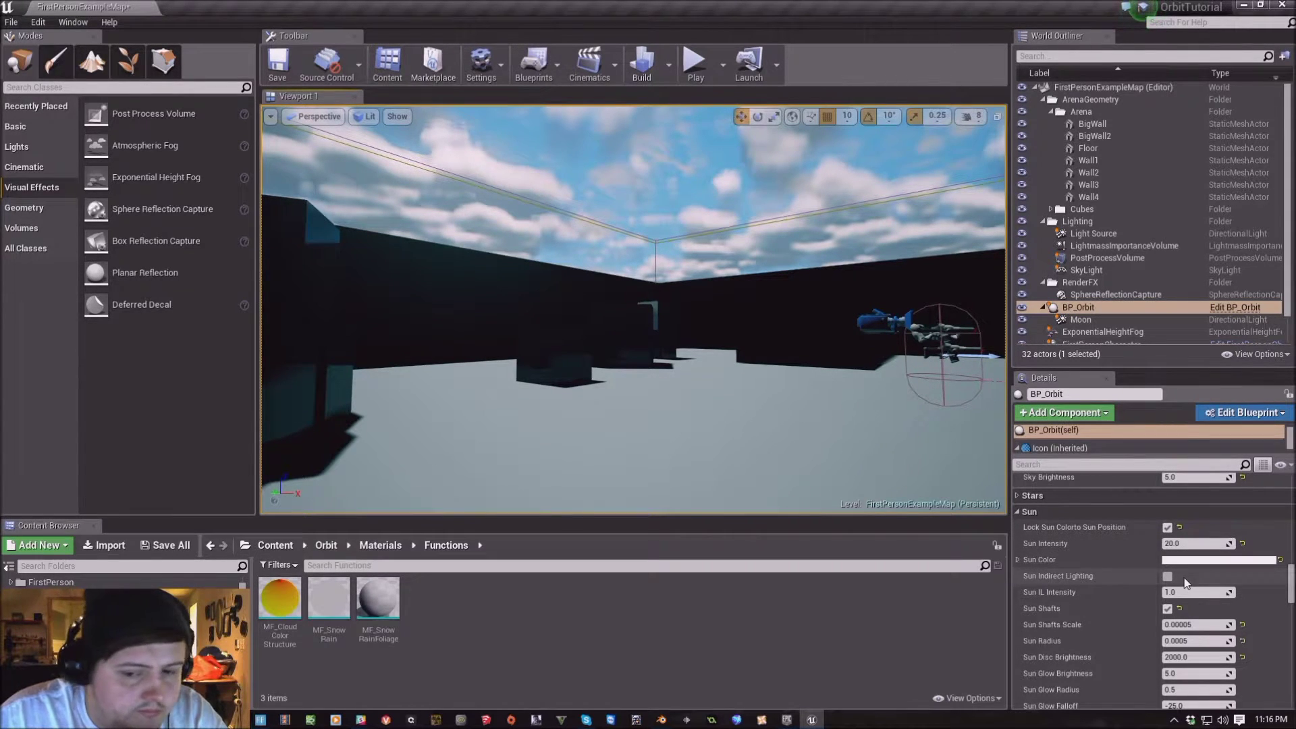
scroll(1185, 582, "down", 2)
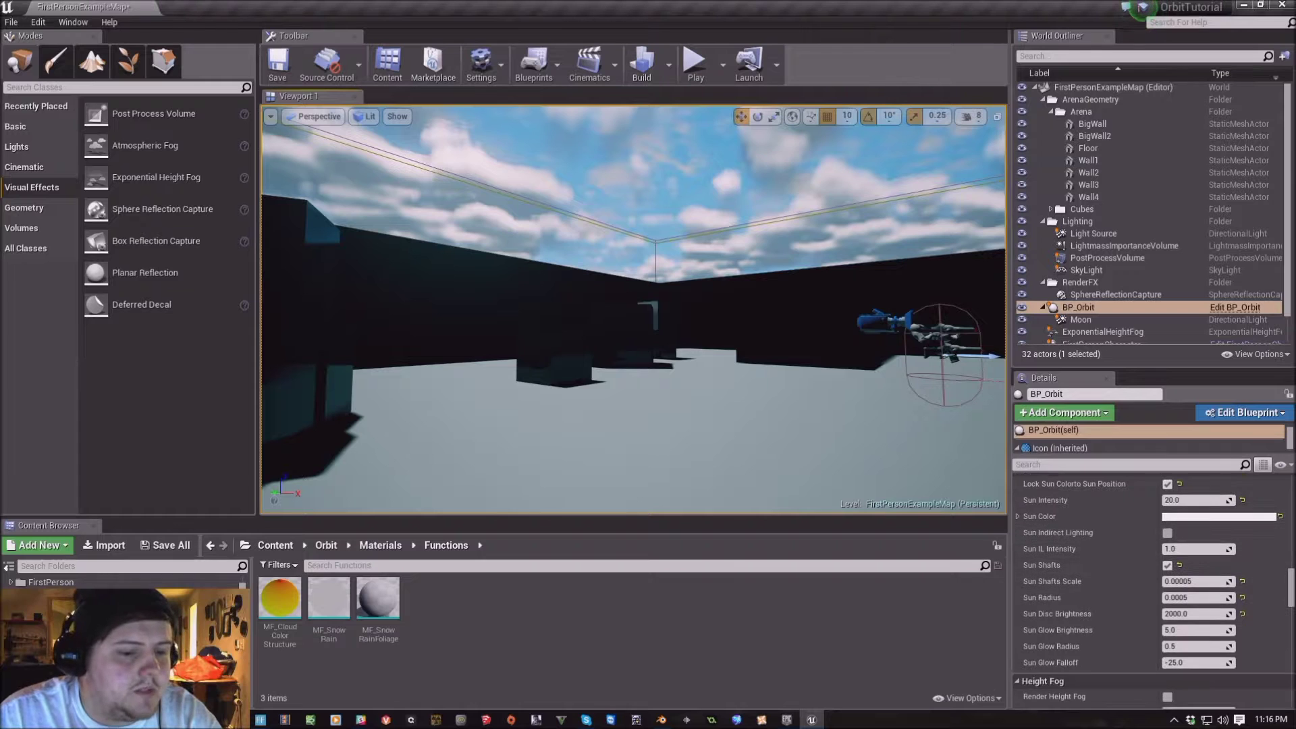
right_click_drag(835, 500, 837, 351)
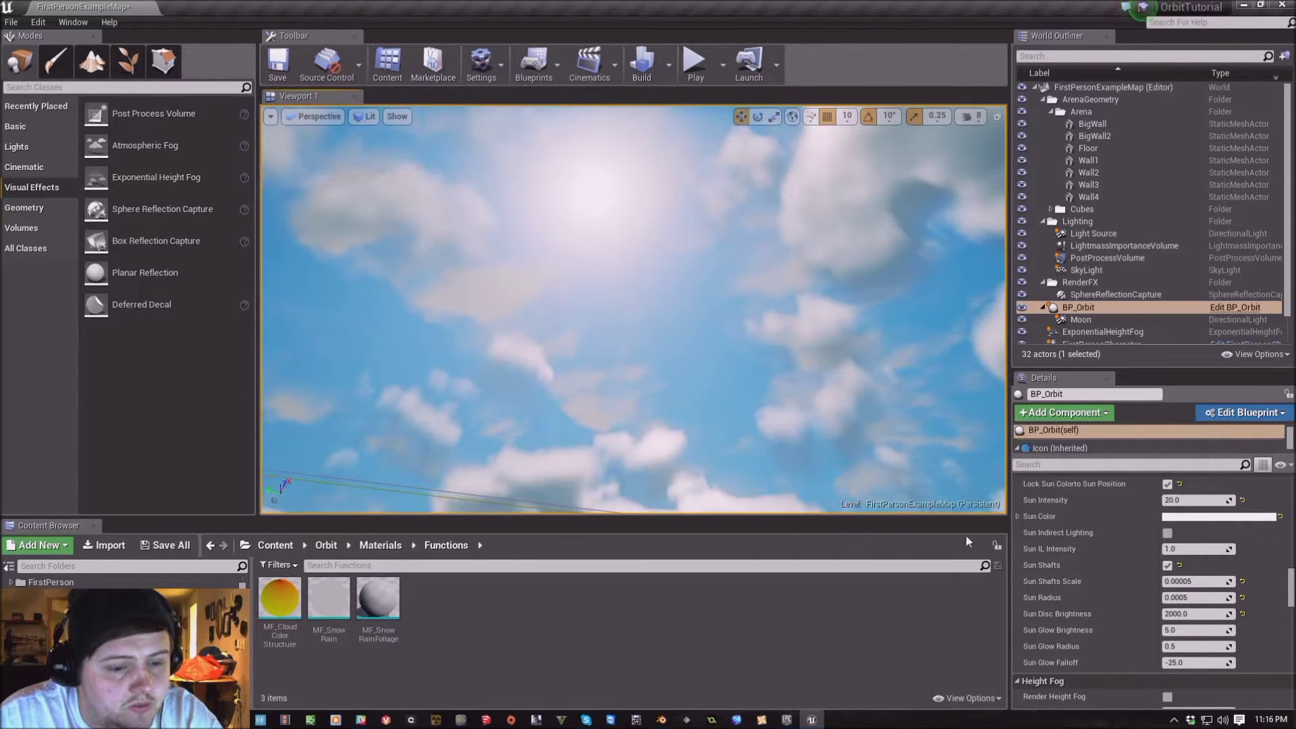
left_click(1167, 565)
left_click(1167, 565)
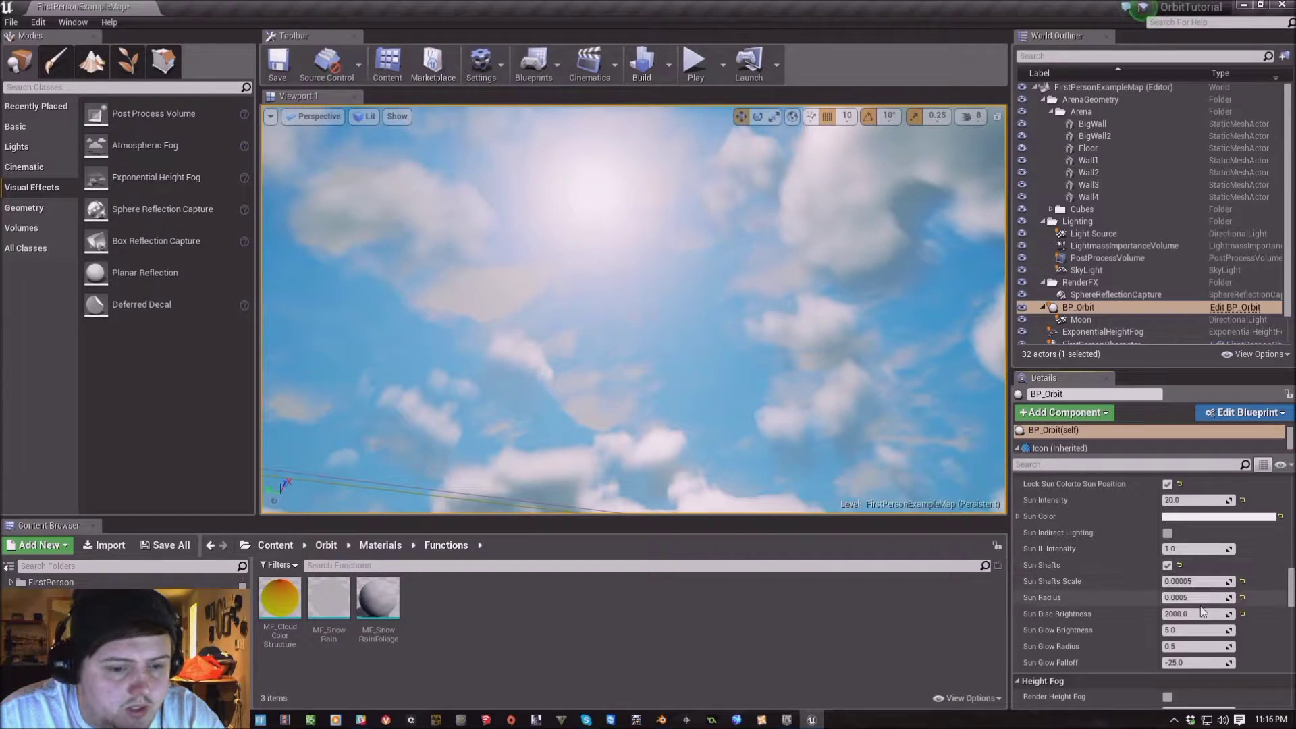
Try a Sun Shafts Scale of 1 with Sun Shafts toggled off and on, and undo back to the original scale
left_click(1194, 581)
type("1")
key("Return")
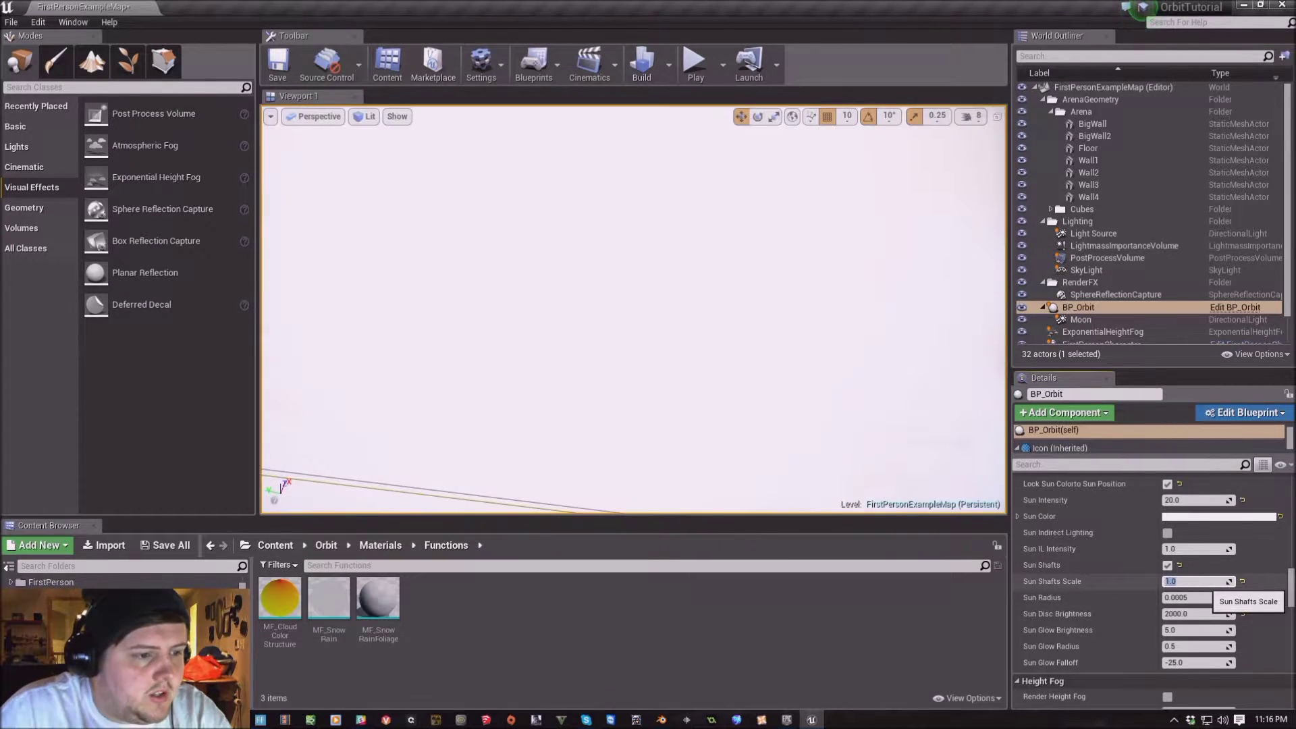
left_click(1167, 565)
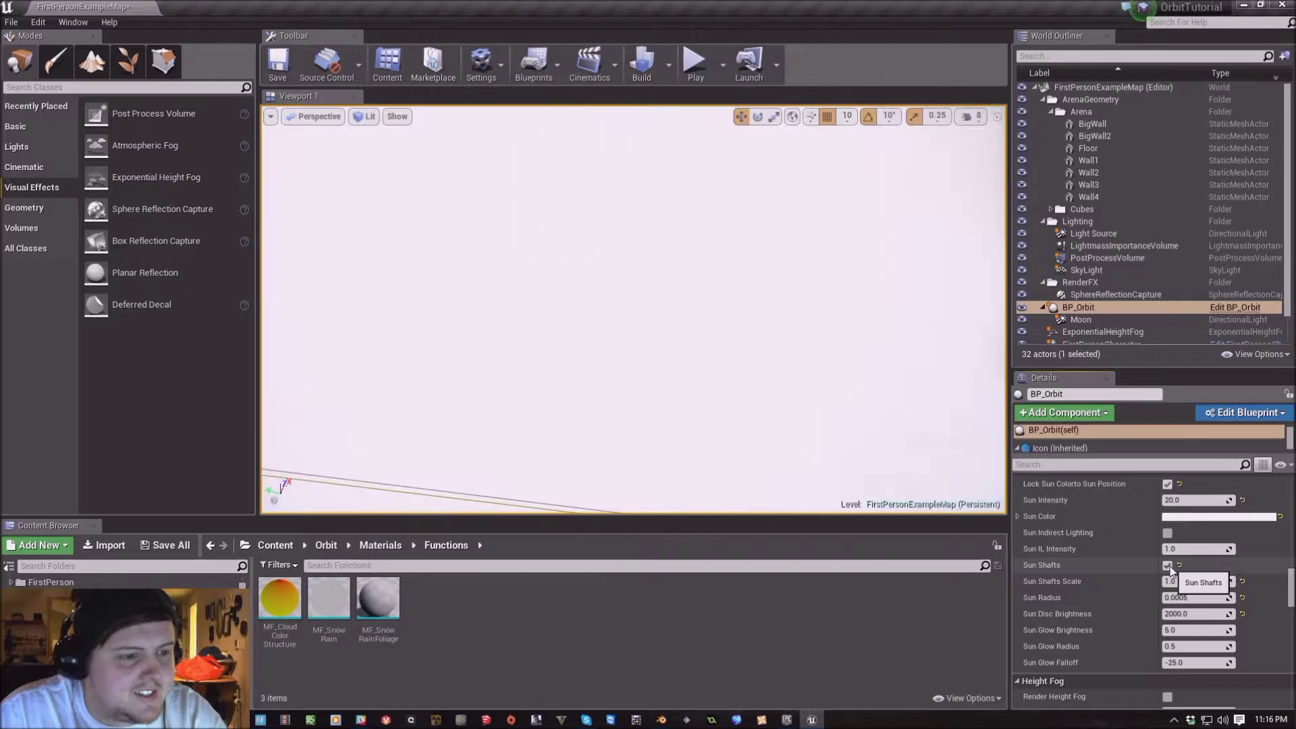
left_click(1167, 566)
key("ctrl+z")
key("ctrl+y")
key("ctrl+z")
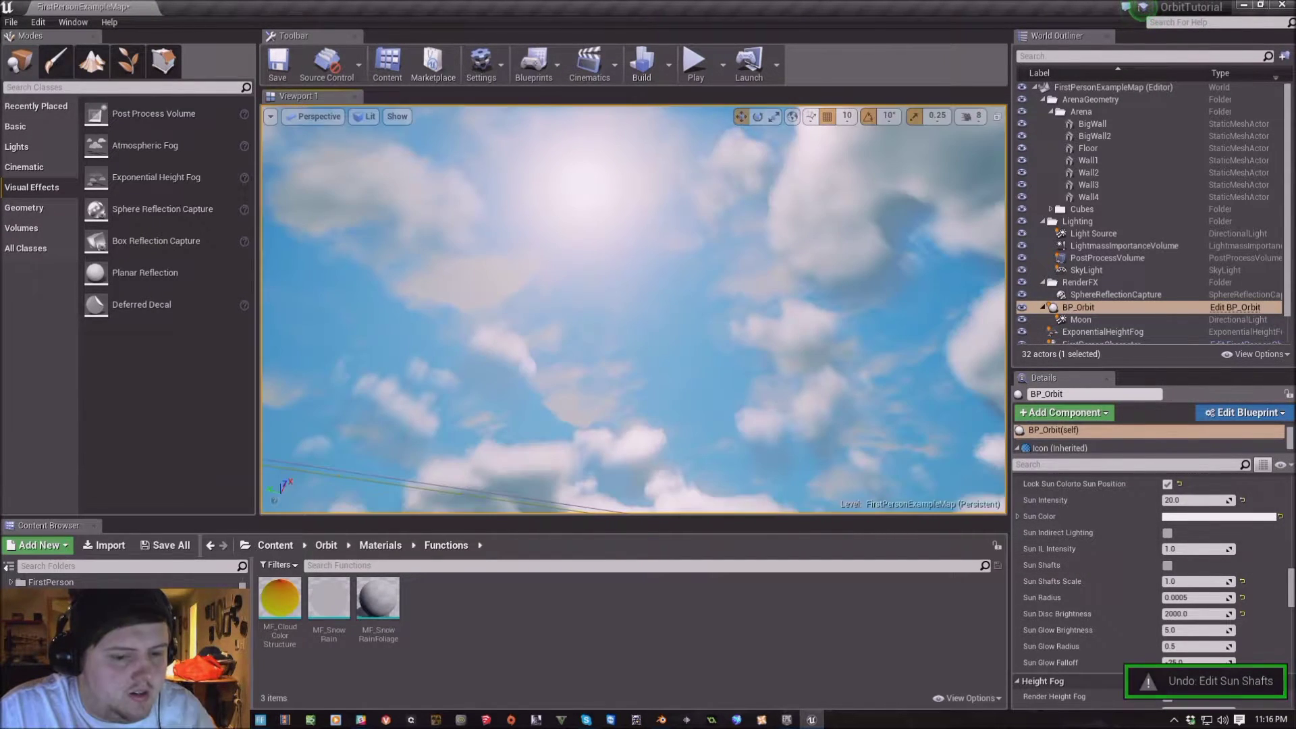
key("ctrl+z")
key("ctrl+z")
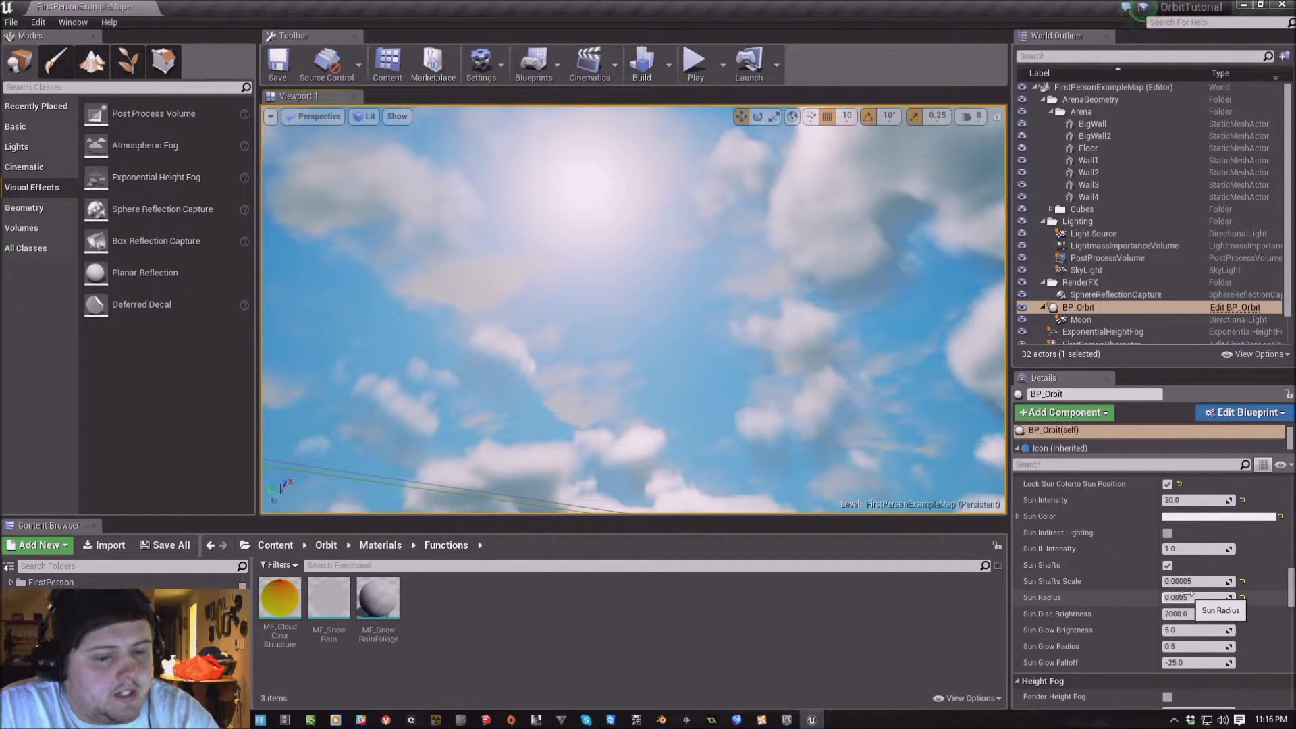
Try different Sun Radius and Sun Intensity values, undoing each change
mouse_move(1186, 596)
left_mouse_down()
mouse_move(1222, 596)
mouse_move(1194, 596)
left_mouse_up()
key("ctrl+z")
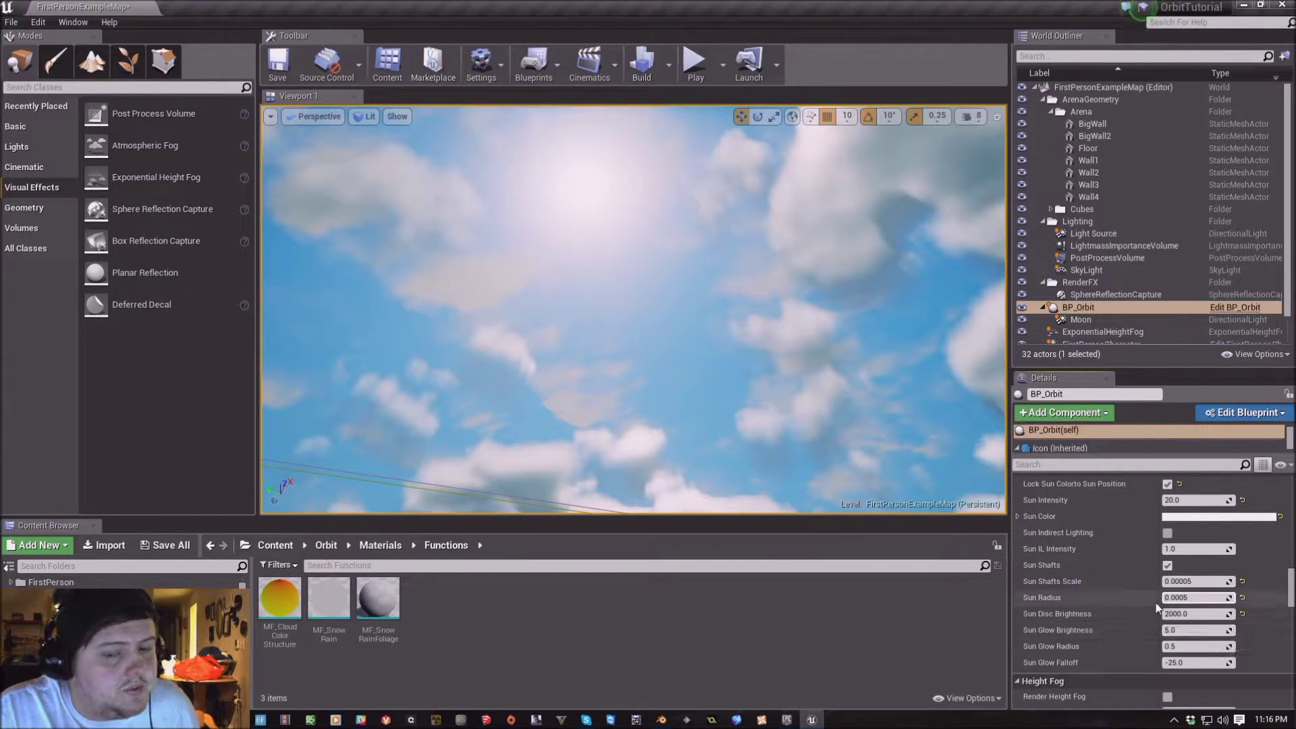
right_click_drag(634, 283, 635, 351)
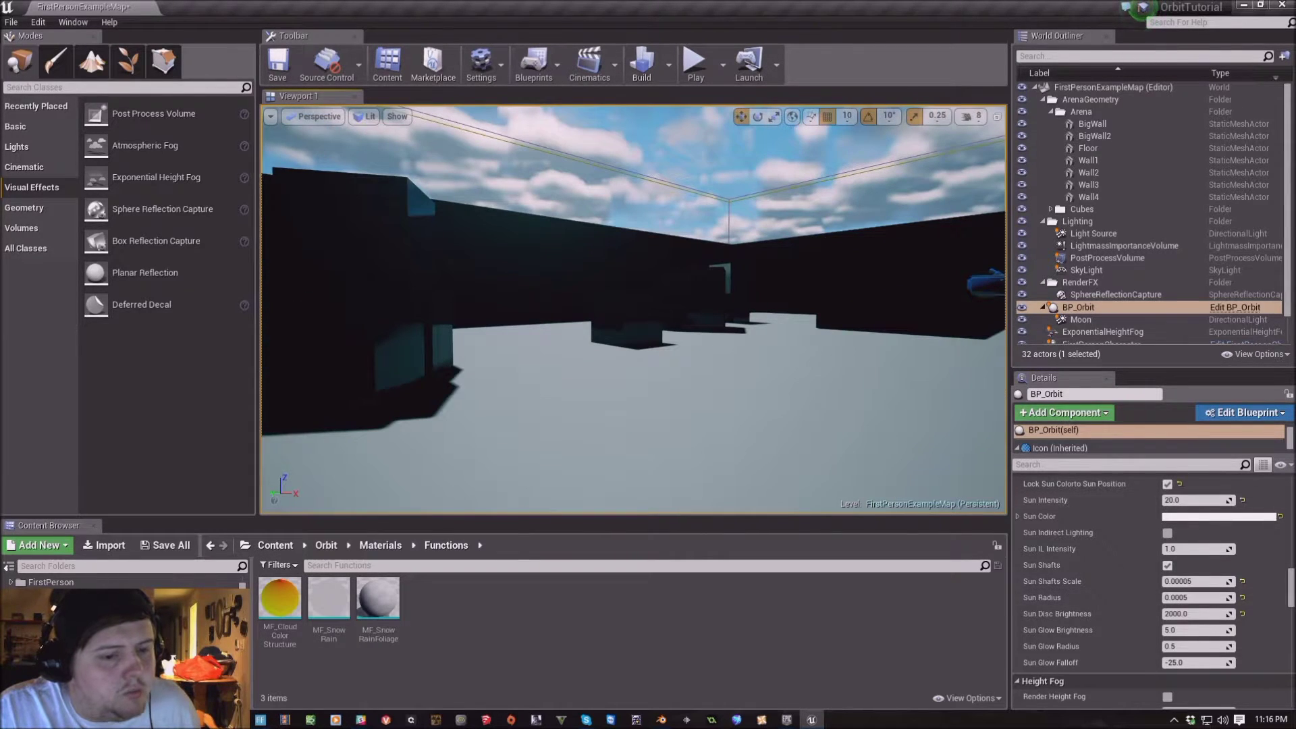
mouse_move(1191, 499)
left_mouse_down()
mouse_move(1232, 499)
mouse_move(1195, 499)
left_mouse_up()
key("ctrl+z")
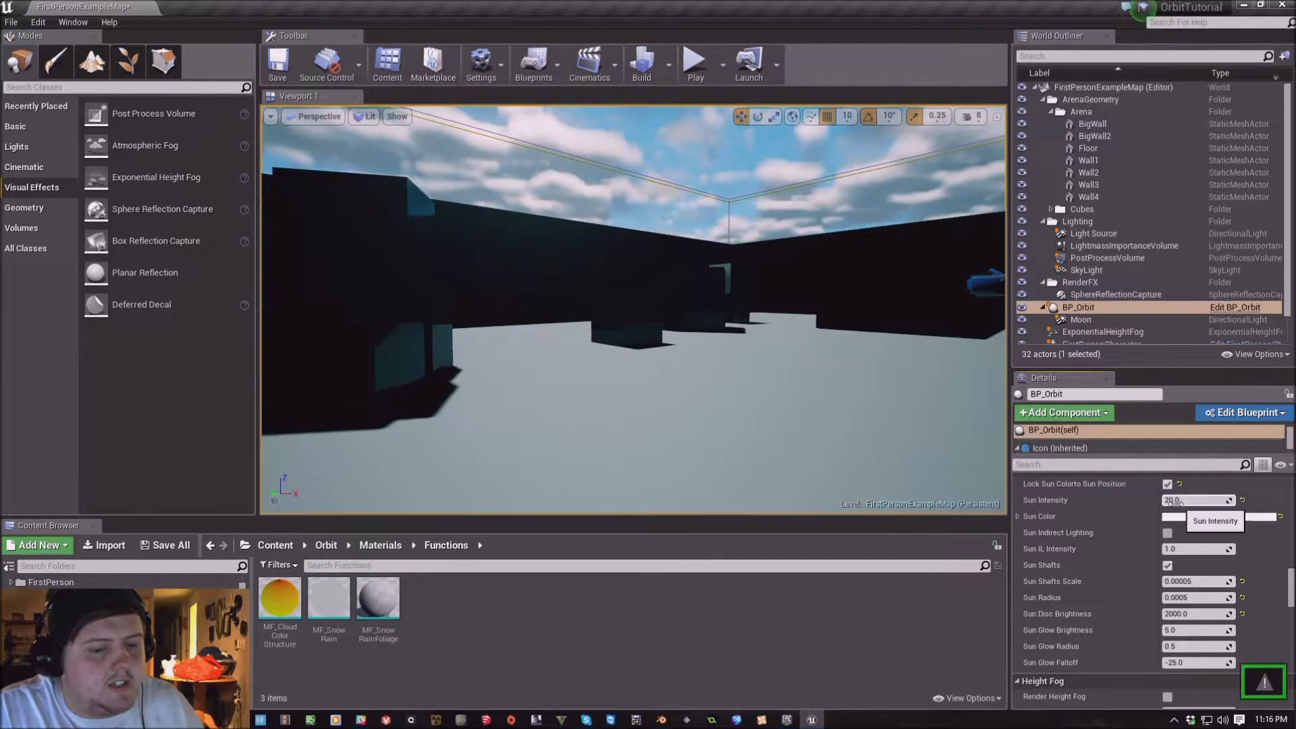
Try Sun Disc Brightness values of about 809.11 and about 128130.58, and undo both changes
mouse_move(1185, 613)
left_mouse_down()
mouse_move(1148, 614)
mouse_move(1178, 613)
mouse_move(1161, 613)
left_mouse_up()
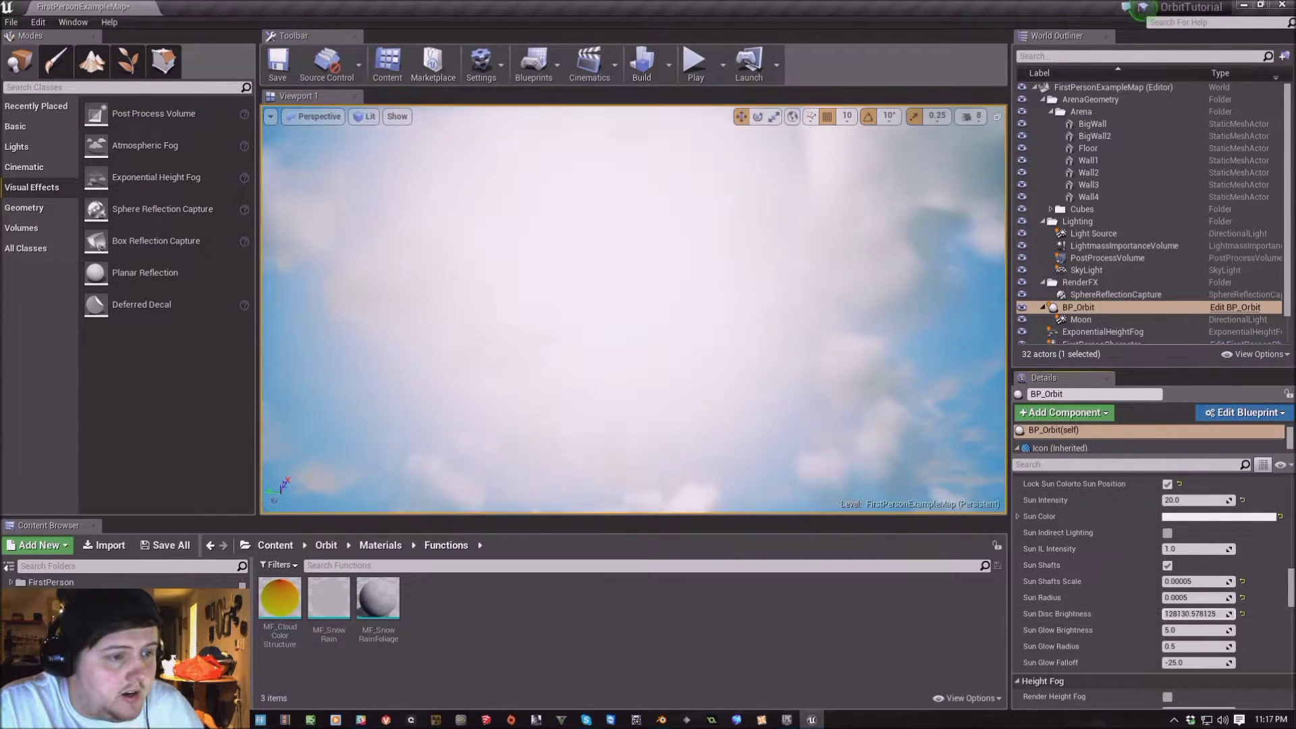
key("ctrl+z")
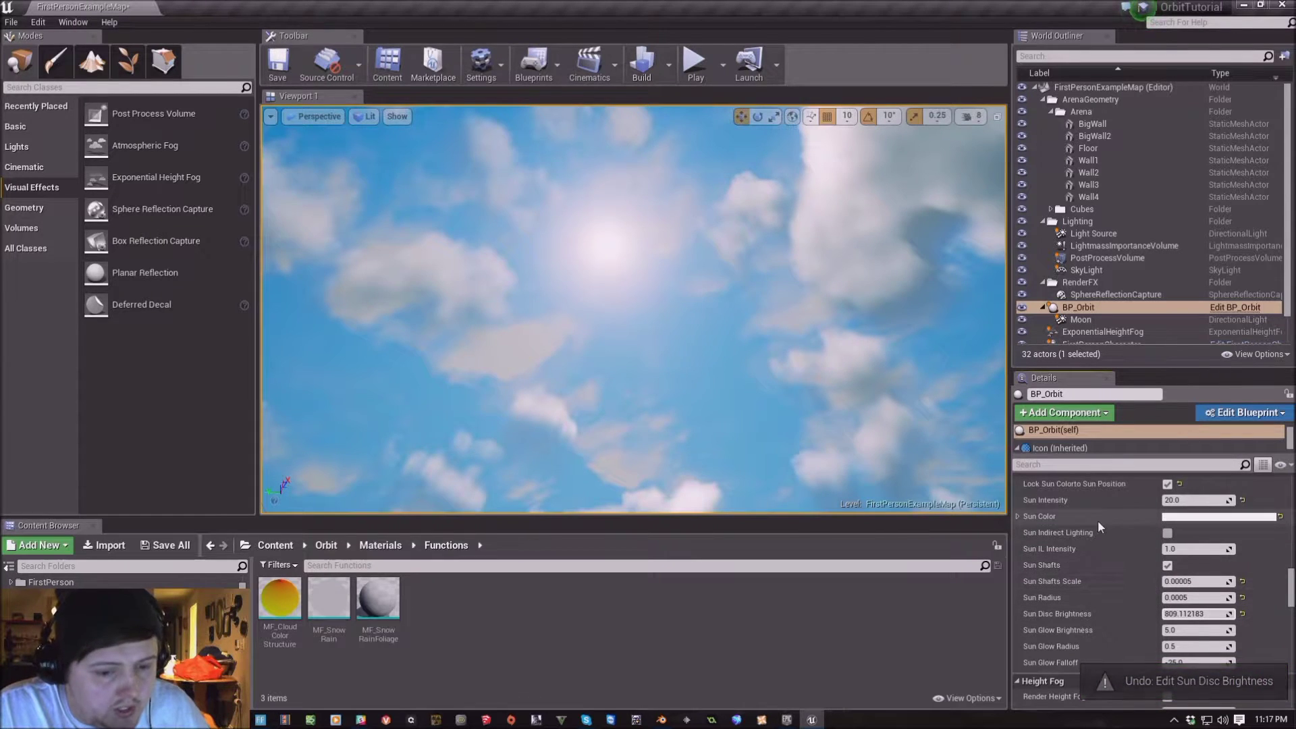
key("ctrl+z")
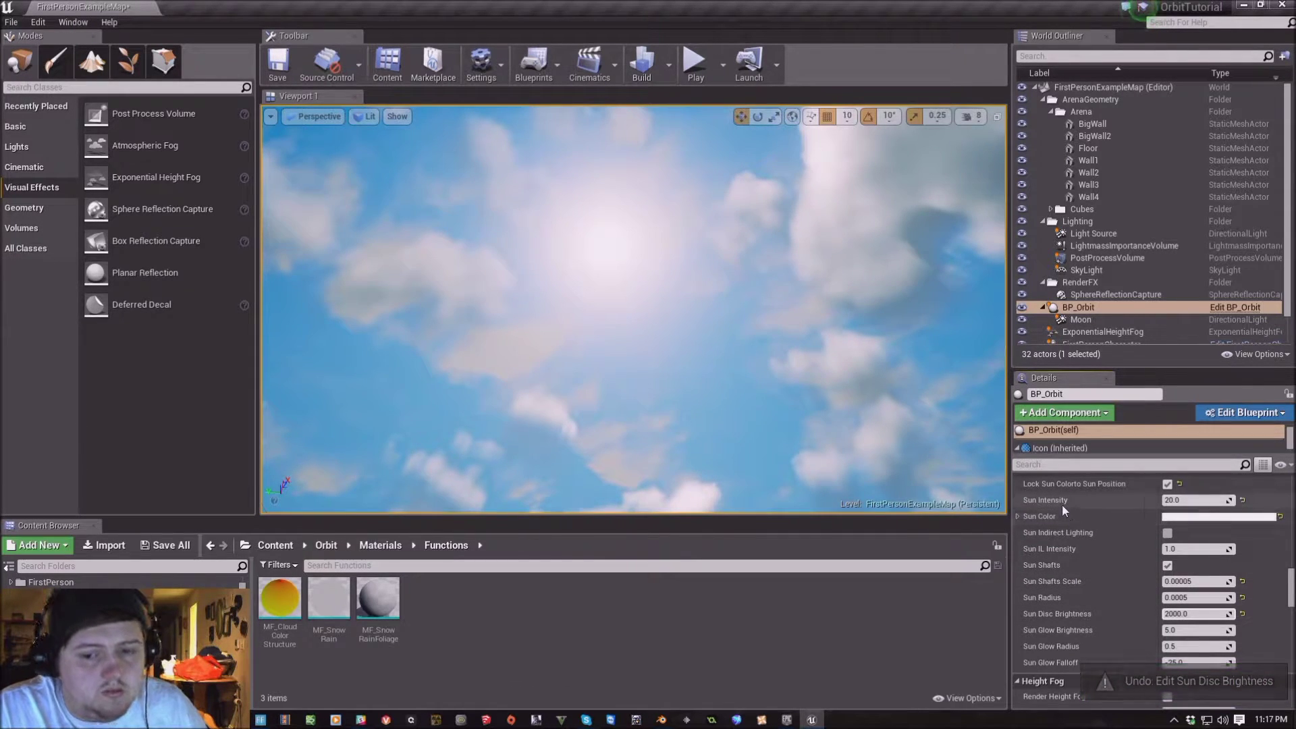
Try Sun Glow Radius values up to about 5.95 and undo back to the original radius
scroll(1116, 533, "down", 2)
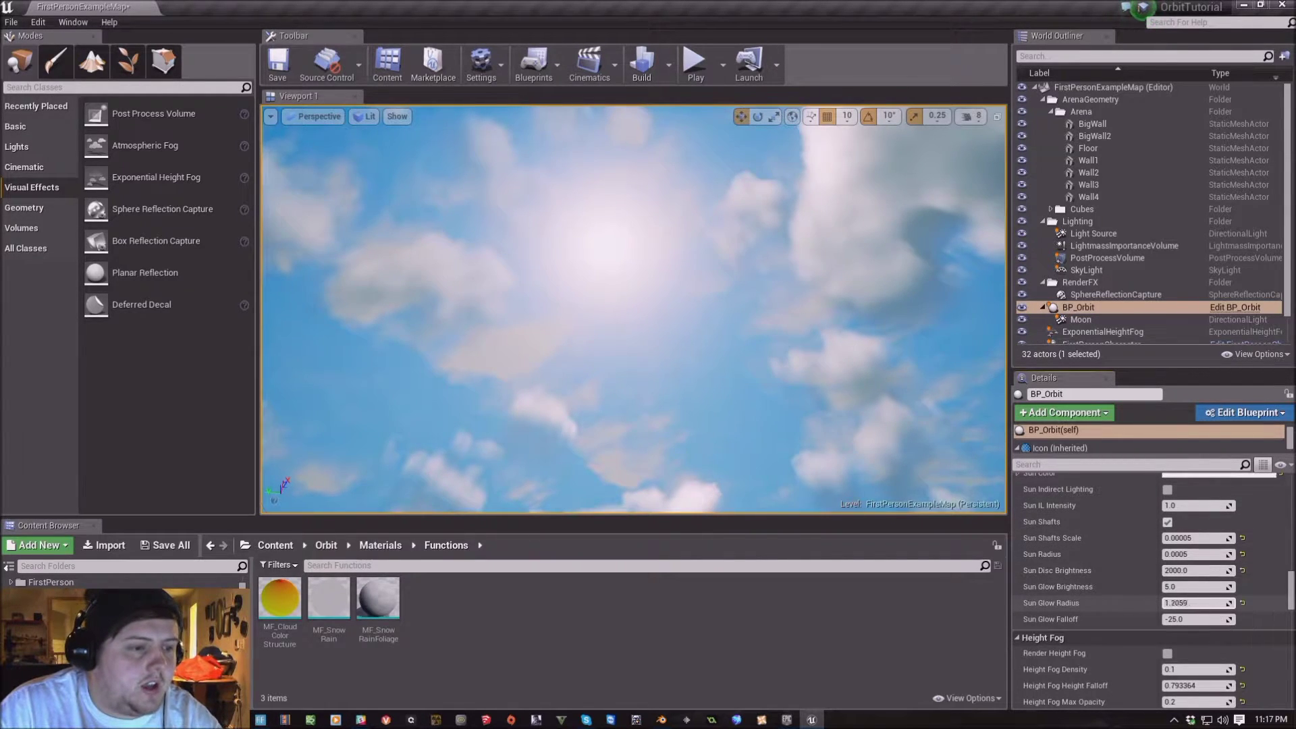
left_click_drag(1195, 602, 1215, 586)
key("ctrl+z")
key("ctrl+z")
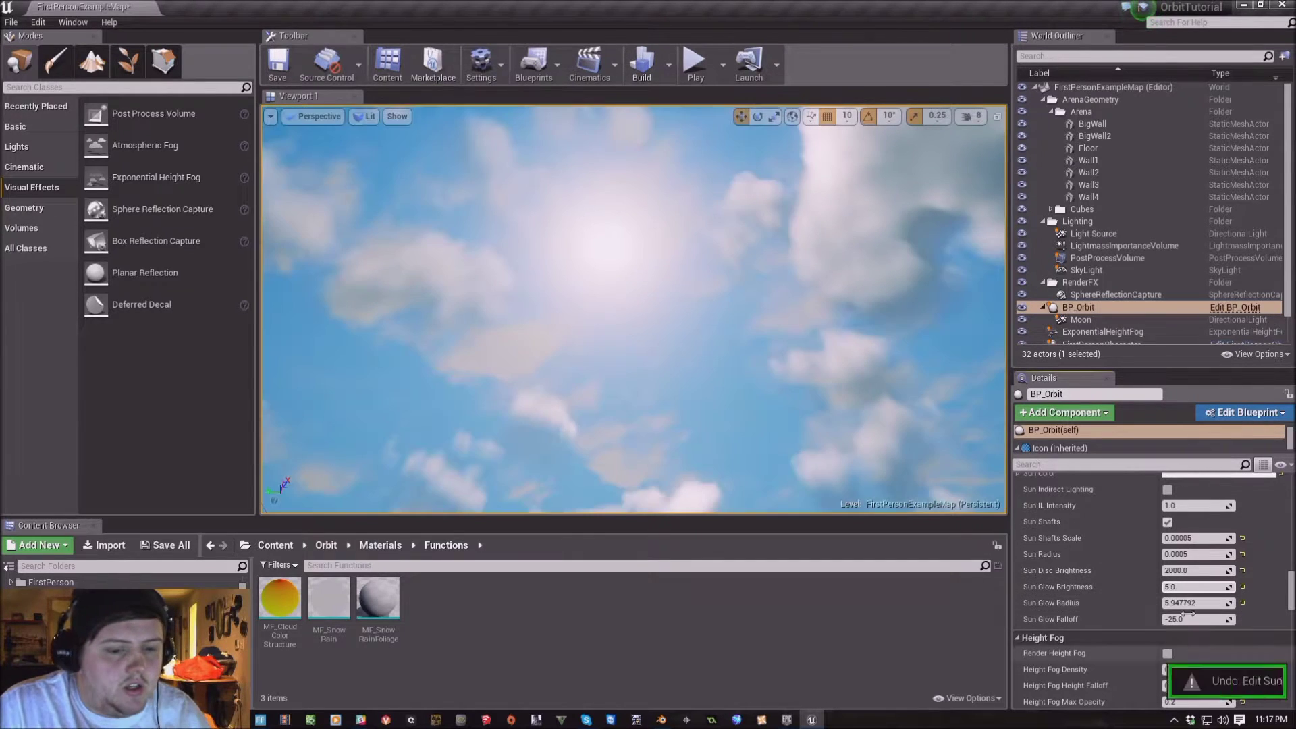
Try Ambient Lighting Intensity values of 0.05 and 1 on the arena, and settle on 0.5
scroll(1080, 621, "down", 2)
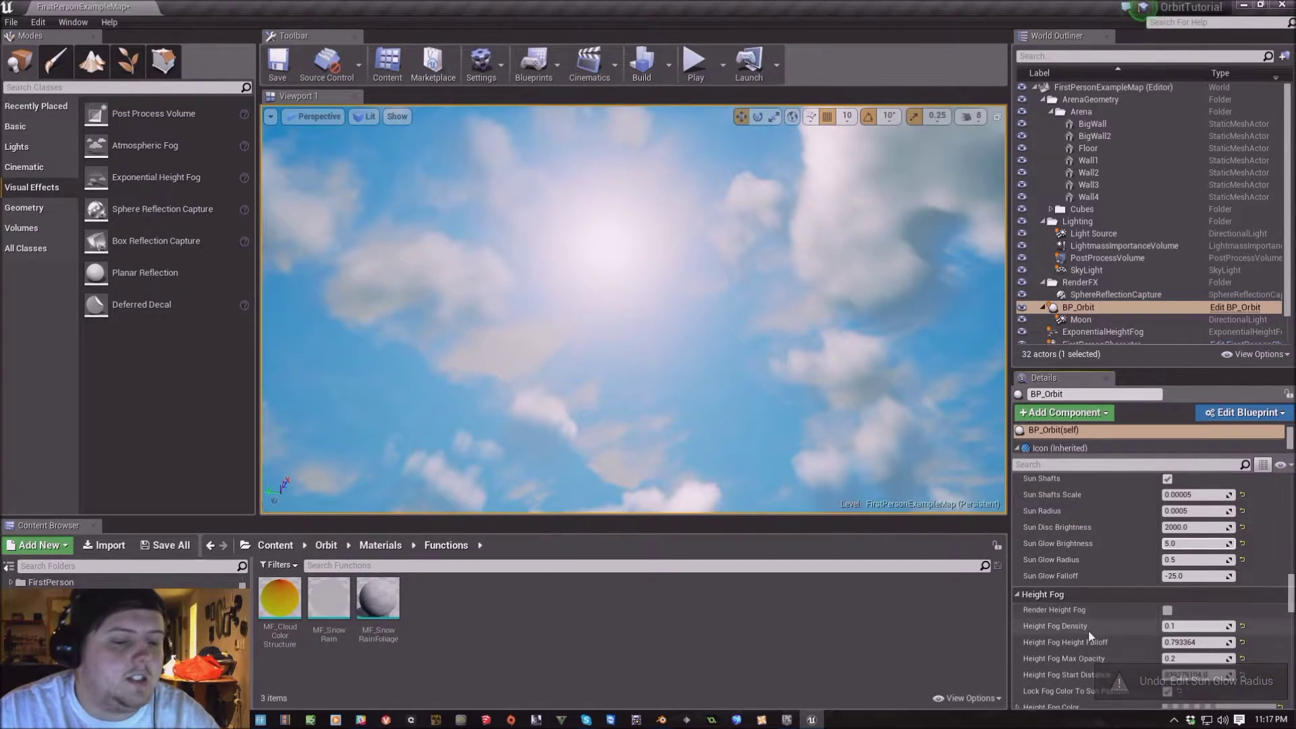
scroll(1080, 621, "down", 2)
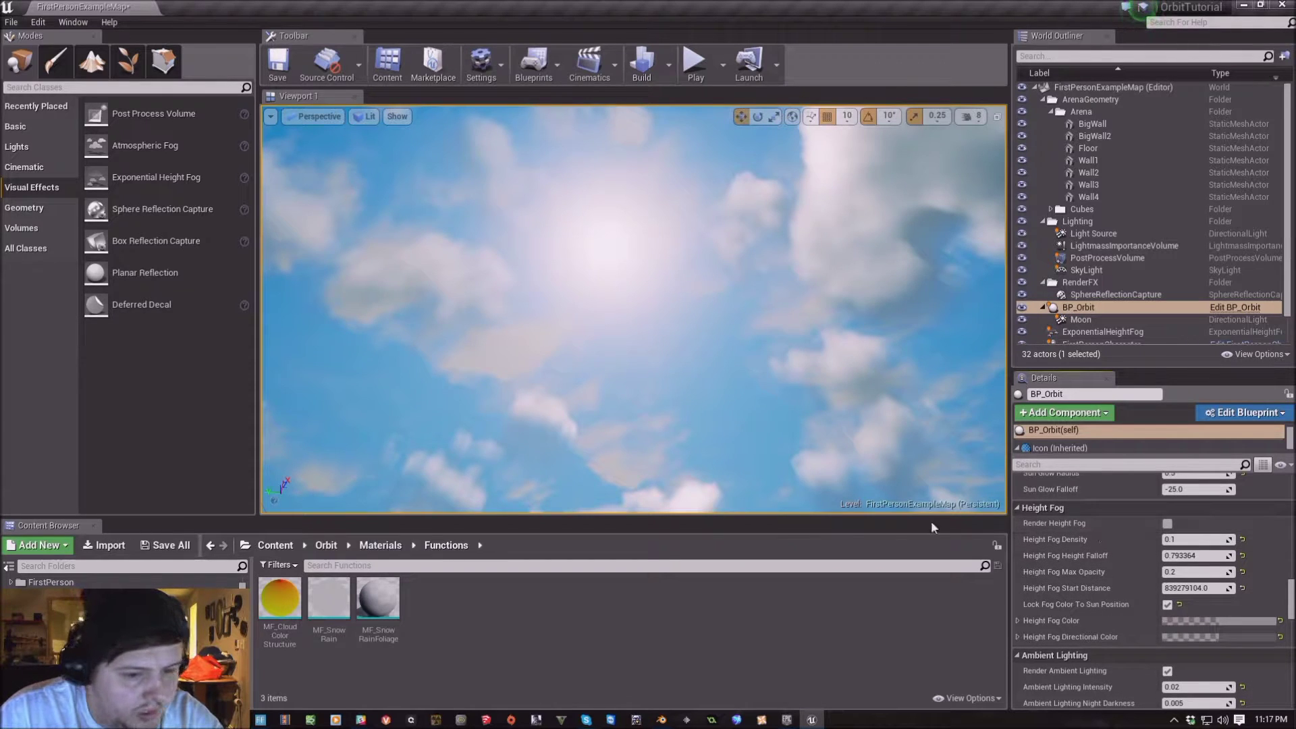
right_click_drag(634, 304, 670, 276)
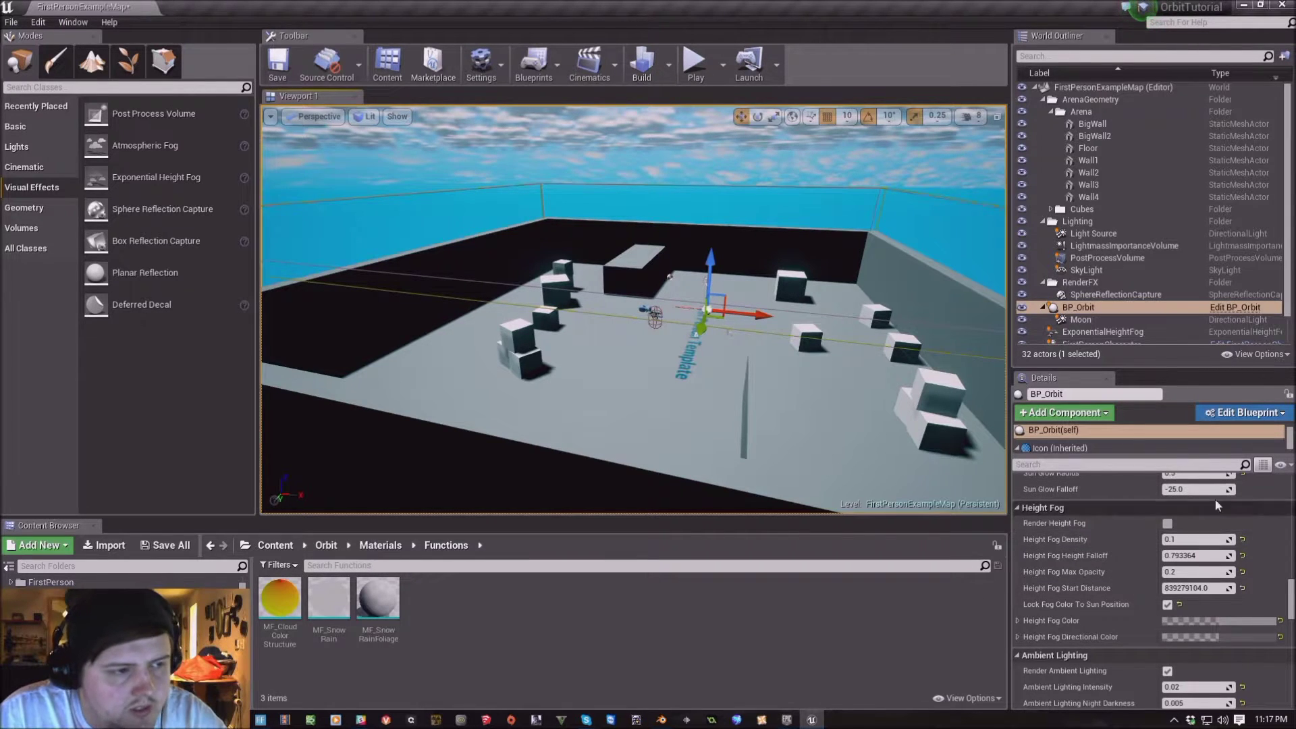
scroll(1084, 540, "down", 5)
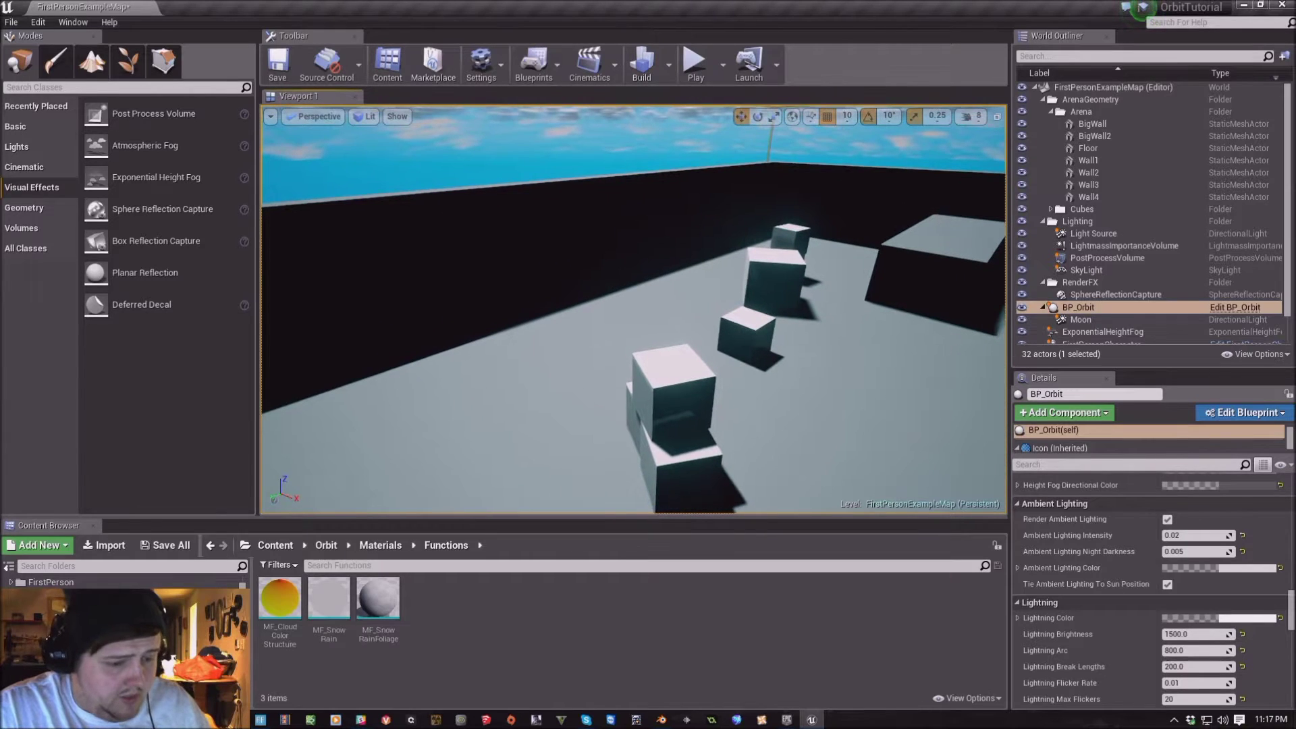
left_click(1199, 537)
type("0.05")
key("Return")
type("1")
key("Return")
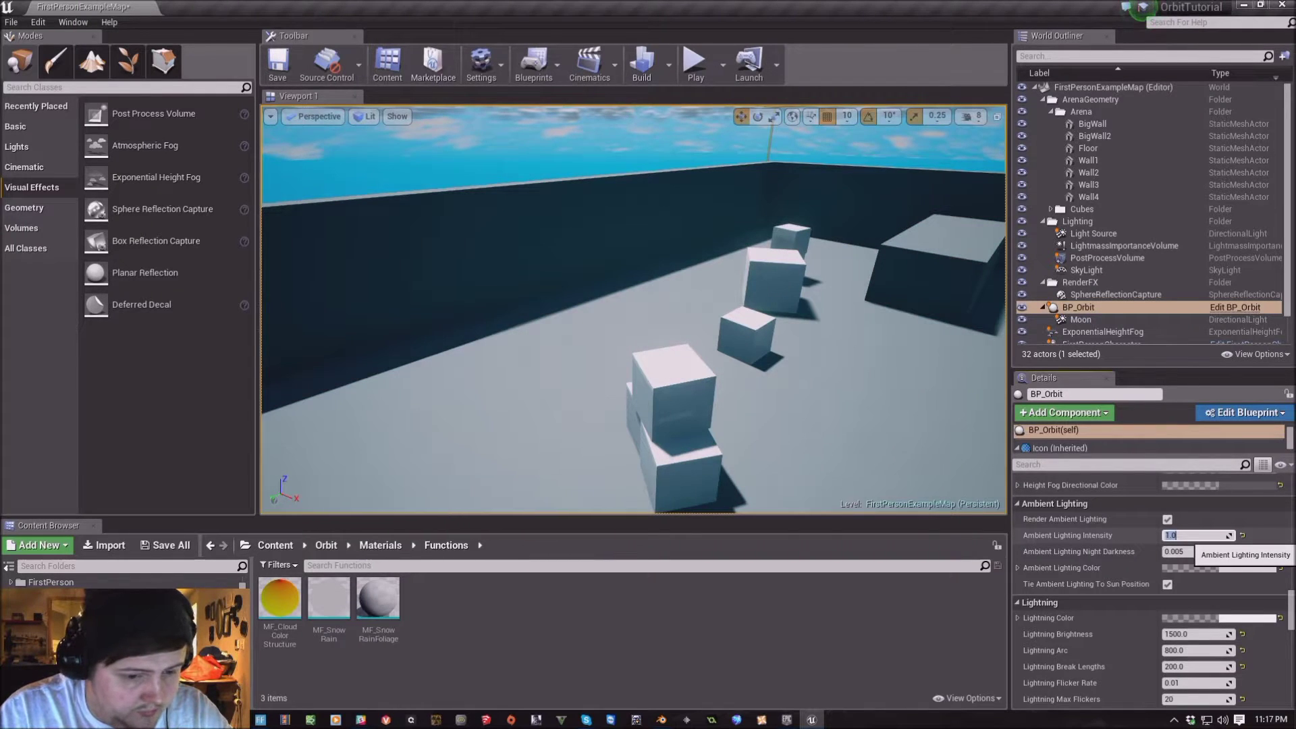
key("Return")
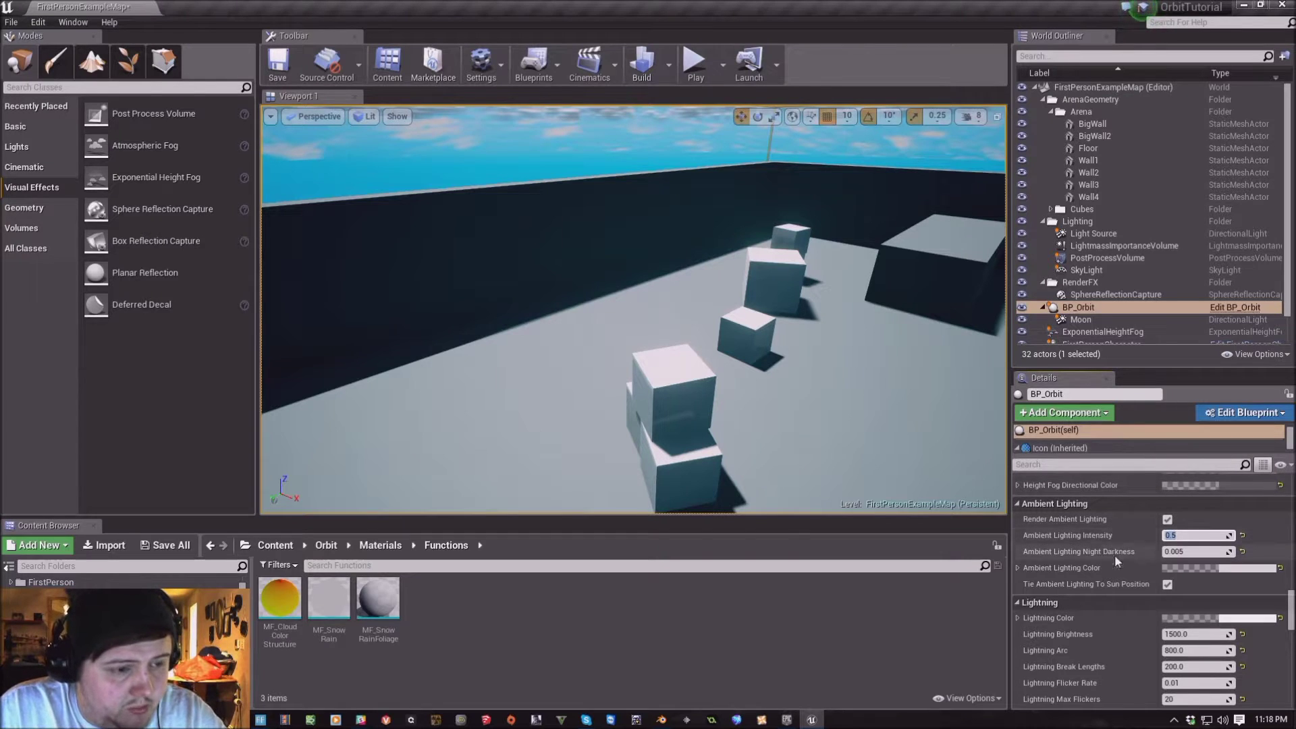
Try an Ambient Lighting Night Darkness of about 0.296 on BP_Orbit
right_click_drag(607, 310, 648, 331)
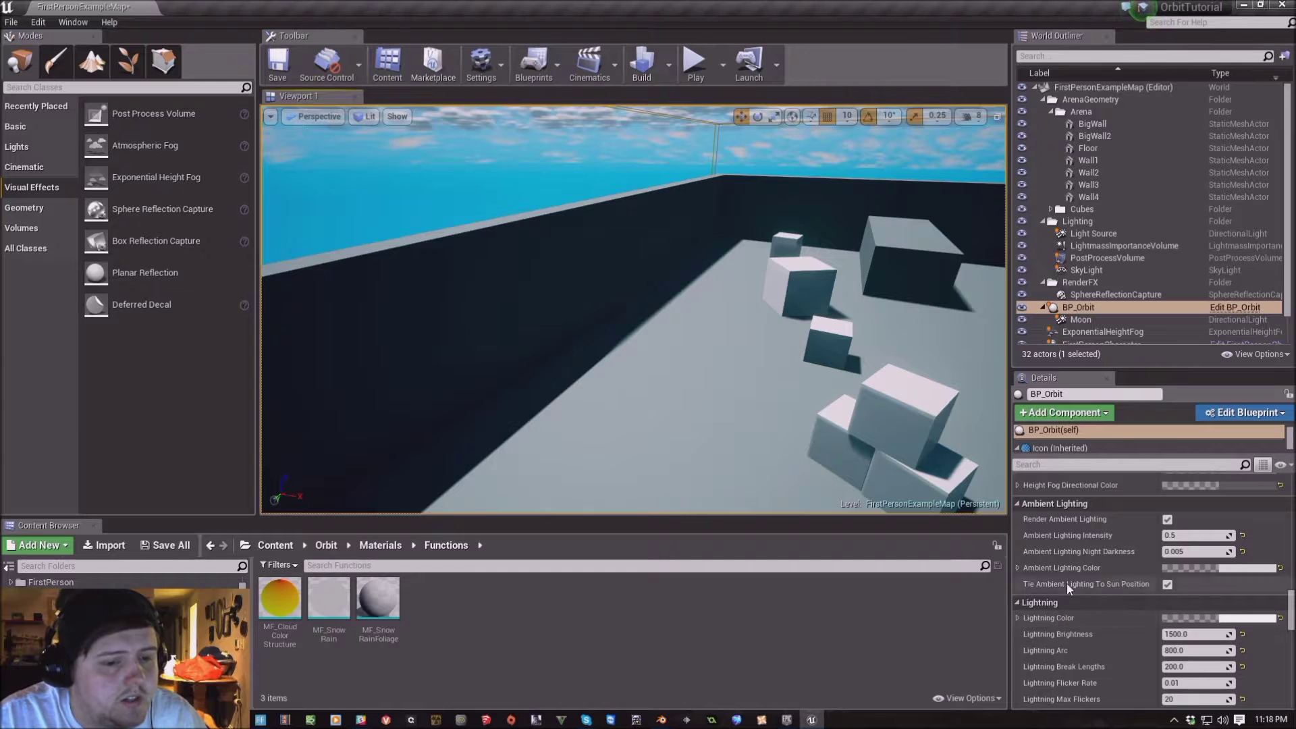
scroll(1065, 585, "up", 10)
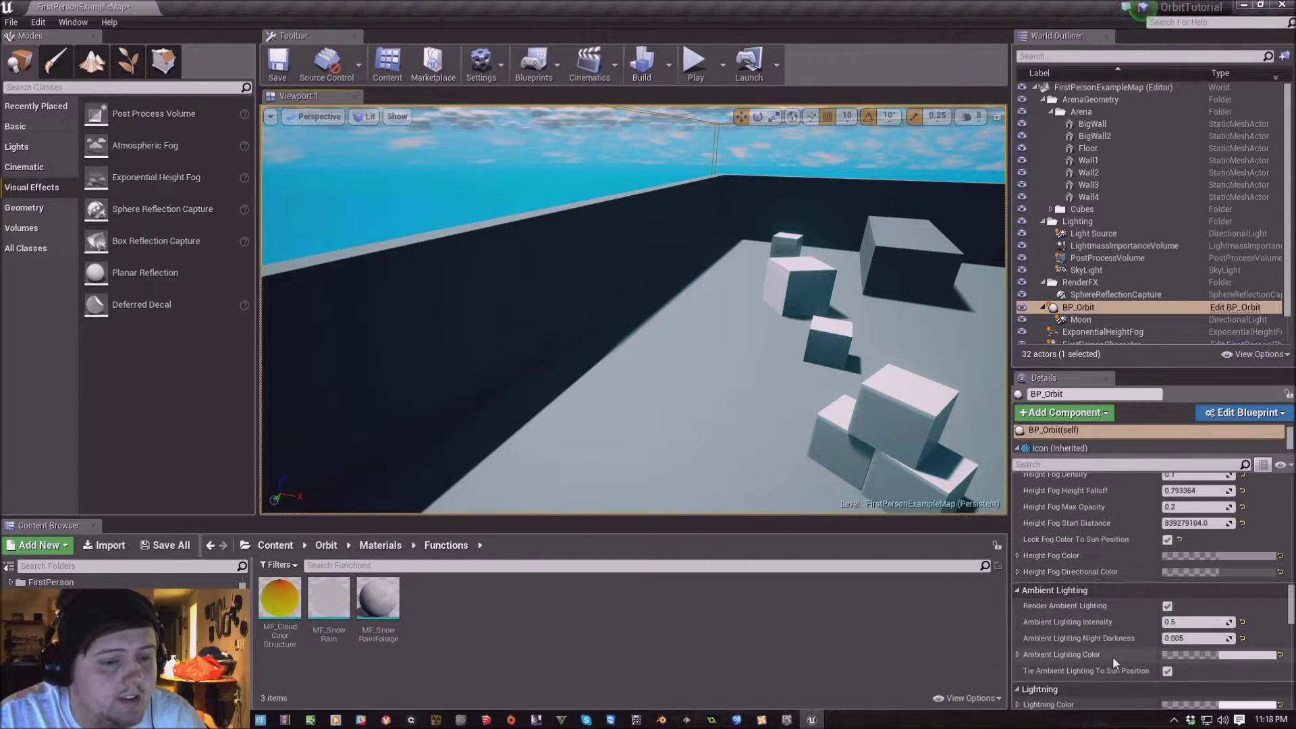
scroll(1111, 635, "down", 8)
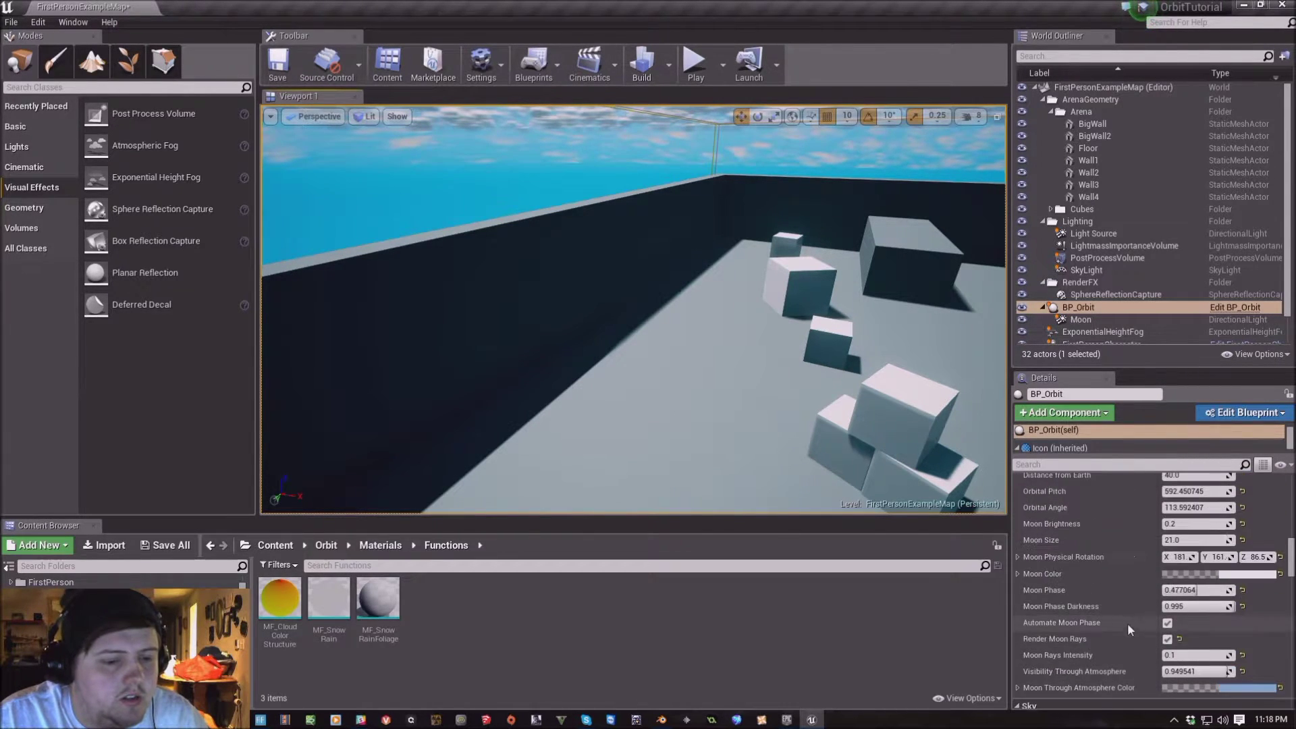
scroll(1127, 627, "down", 4)
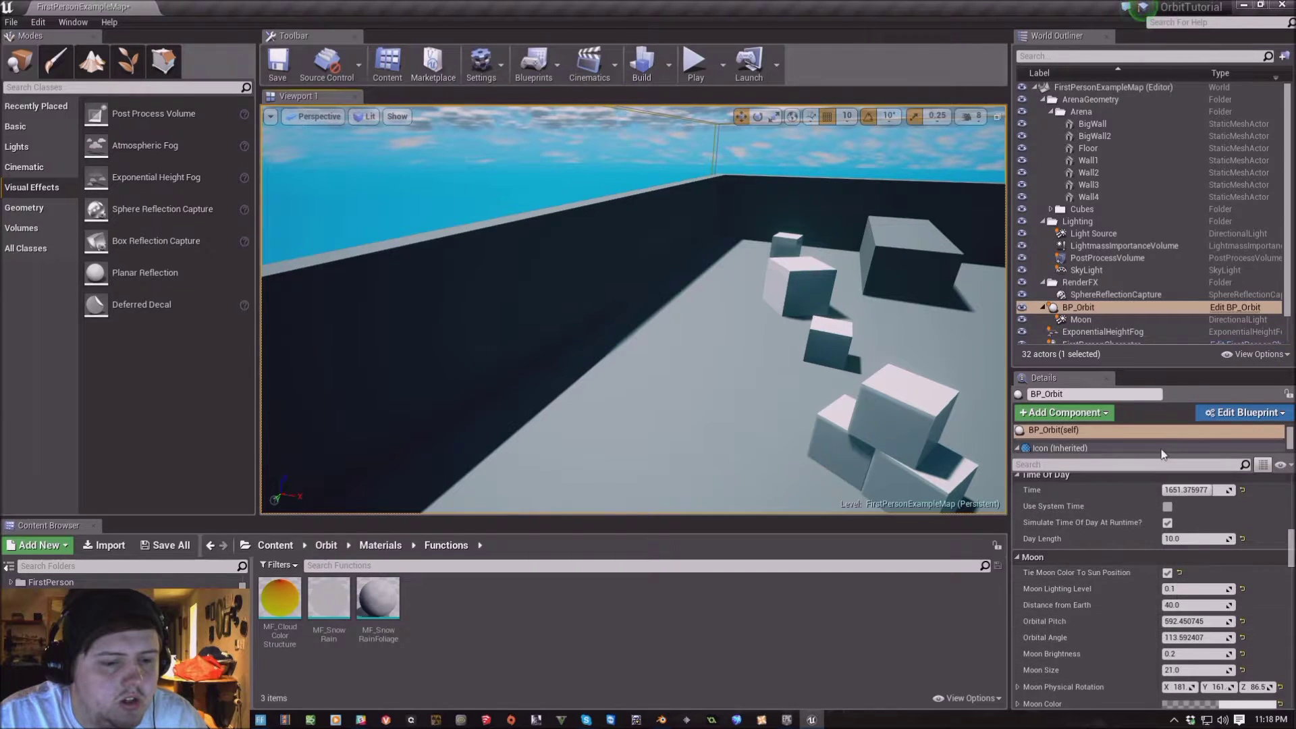
scroll(1154, 630, "down", 10)
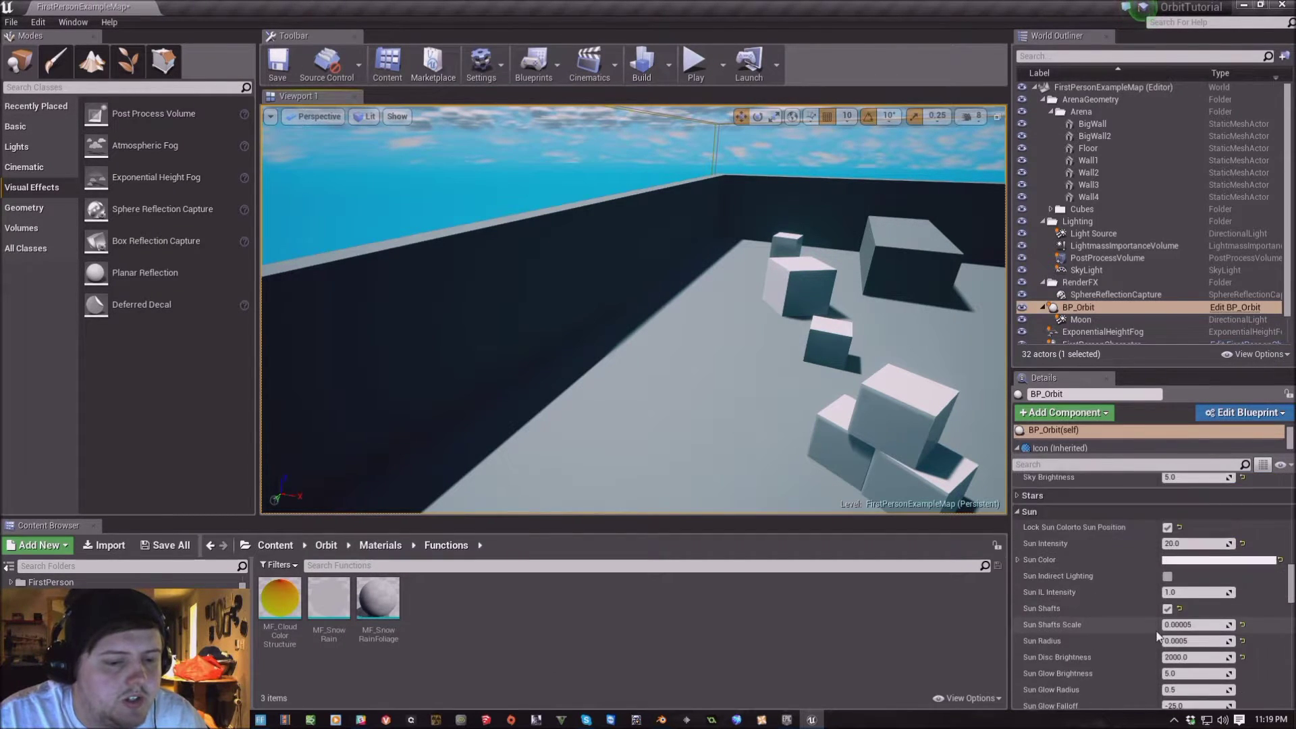
scroll(1159, 626, "down", 3)
mouse_move(1195, 573)
left_mouse_down()
mouse_move(1245, 573)
mouse_move(1227, 573)
left_mouse_up()
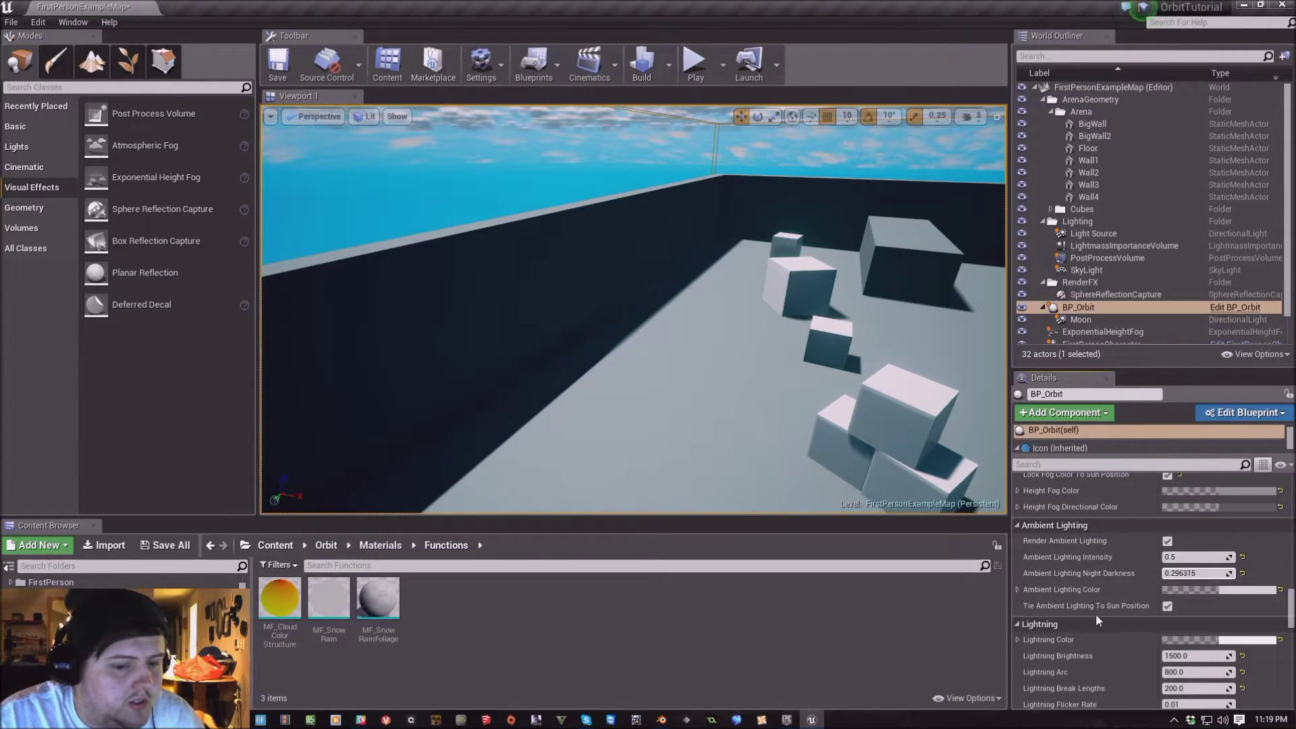
Set BP_Orbit's Time to 2400 and view the arena's cubes and floor under the night ambient lighting
scroll(1095, 614, "up", 10)
scroll(1091, 614, "down", 12)
left_click_drag(1186, 664, 1186, 624)
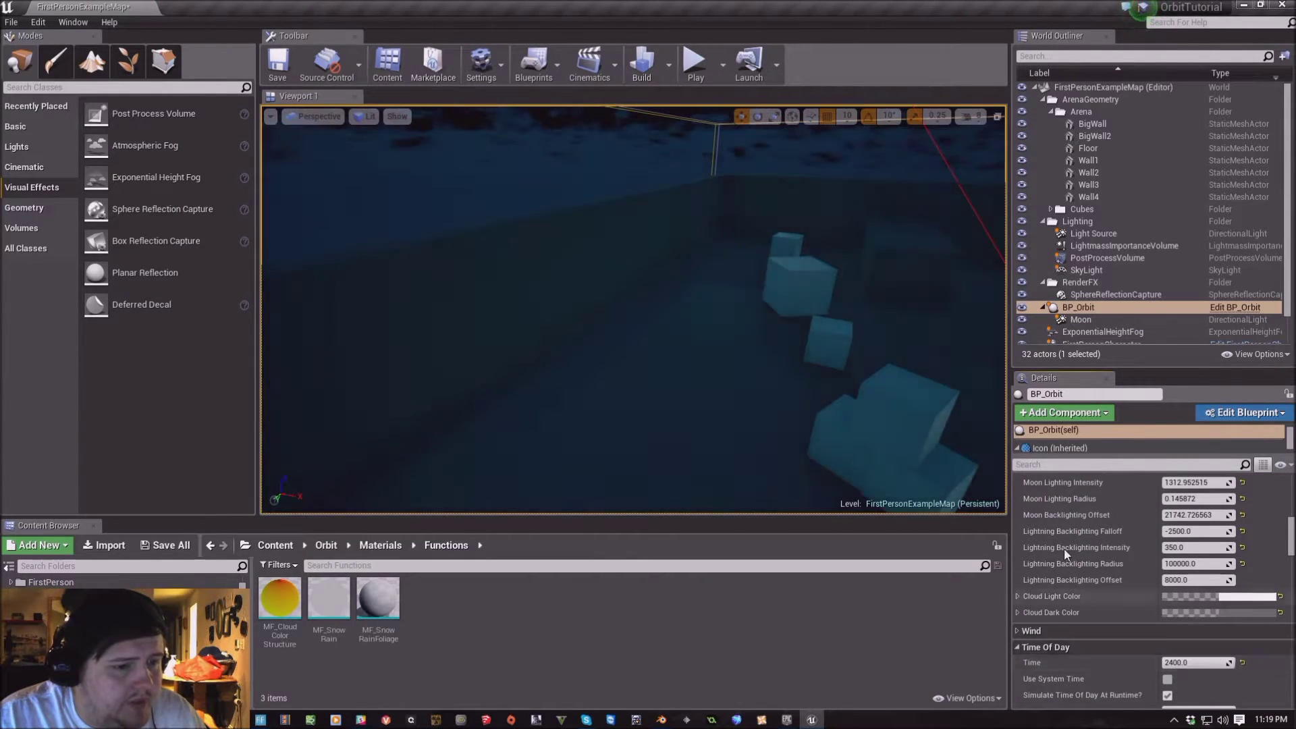
key("f")
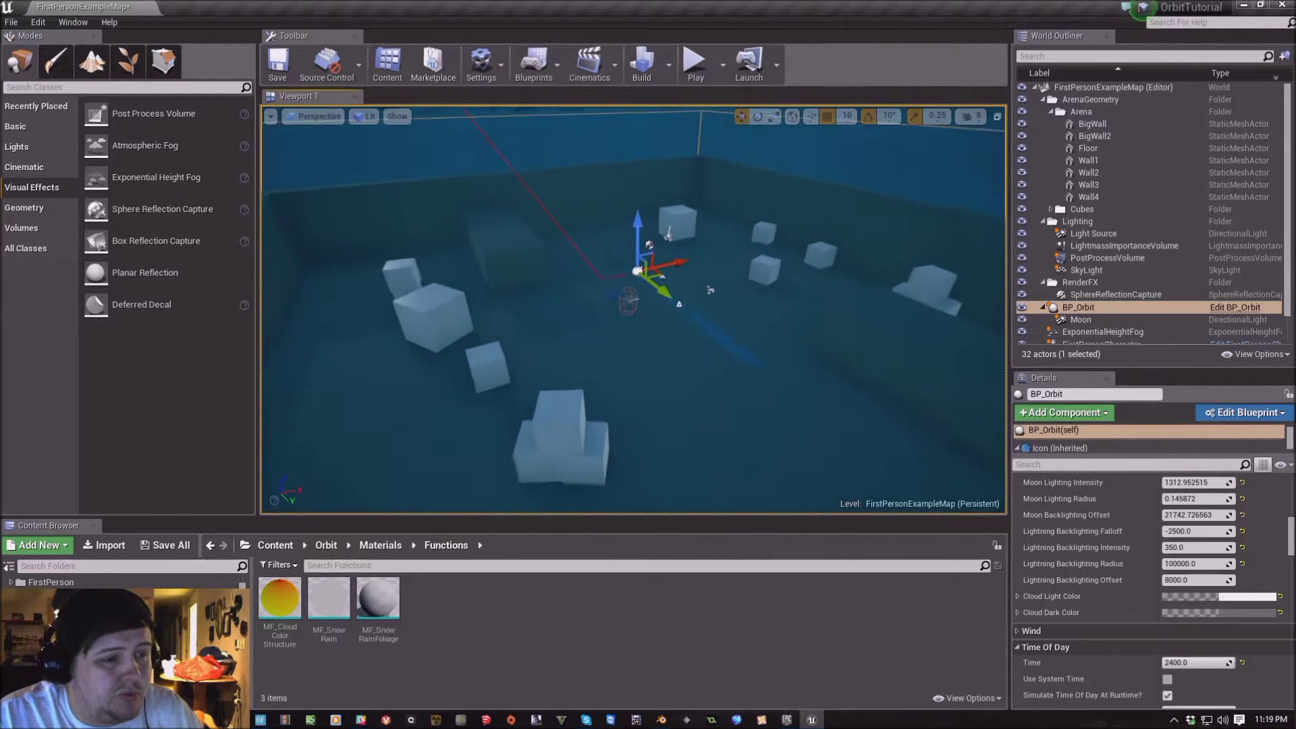
scroll(1075, 667, "down", 4)
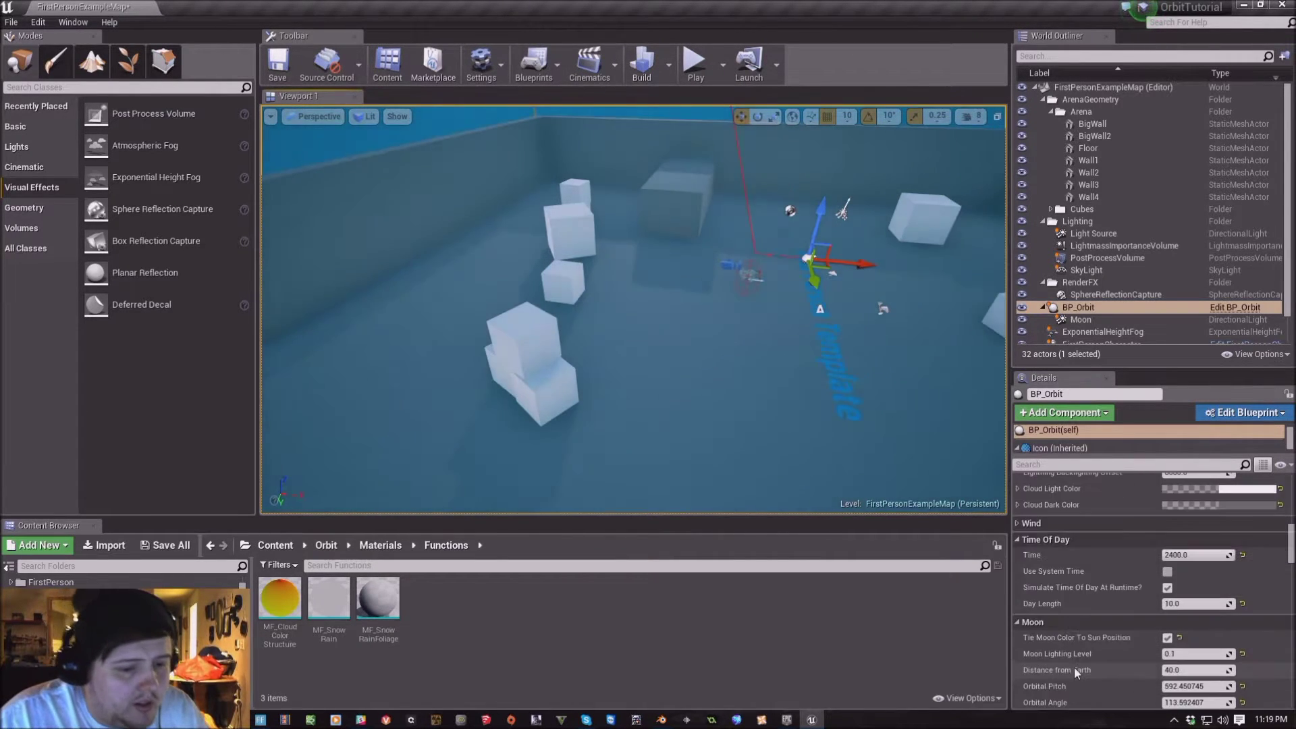
Lower the Ambient Lighting Night Darkness to about 0.0027
scroll(1074, 667, "down", 10)
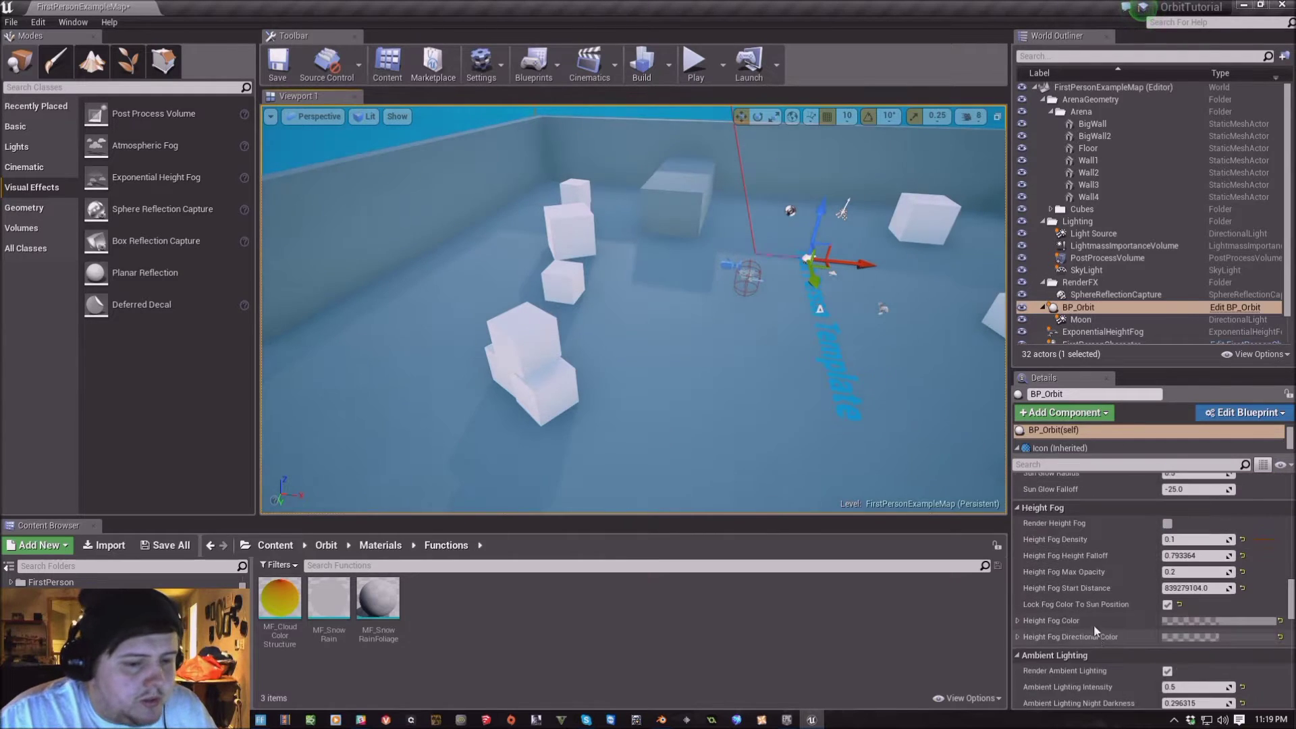
scroll(1097, 633, "down", 4)
left_click_drag(1195, 595, 1144, 595)
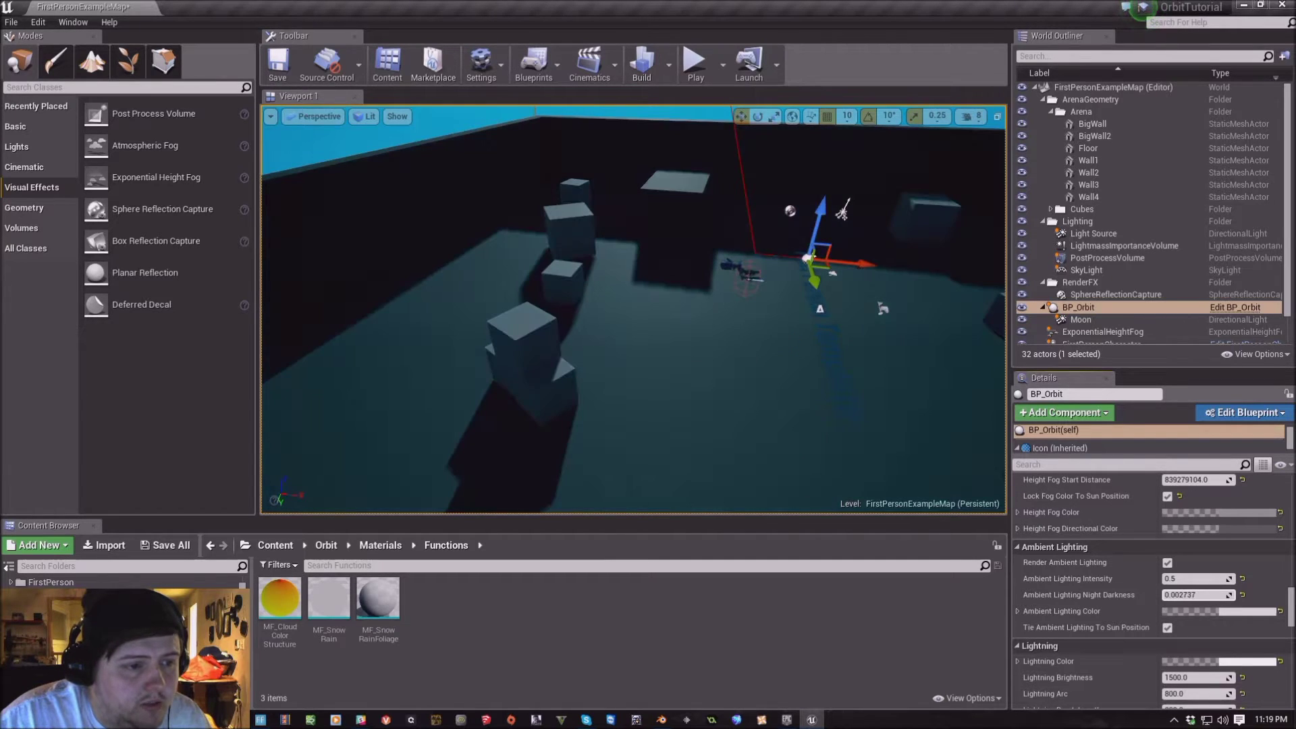
Try different daytime values for BP_Orbit's Time while viewing the arena, and settle on about 1673.39
scroll(1141, 614, "up", 6)
scroll(1117, 614, "up", 10)
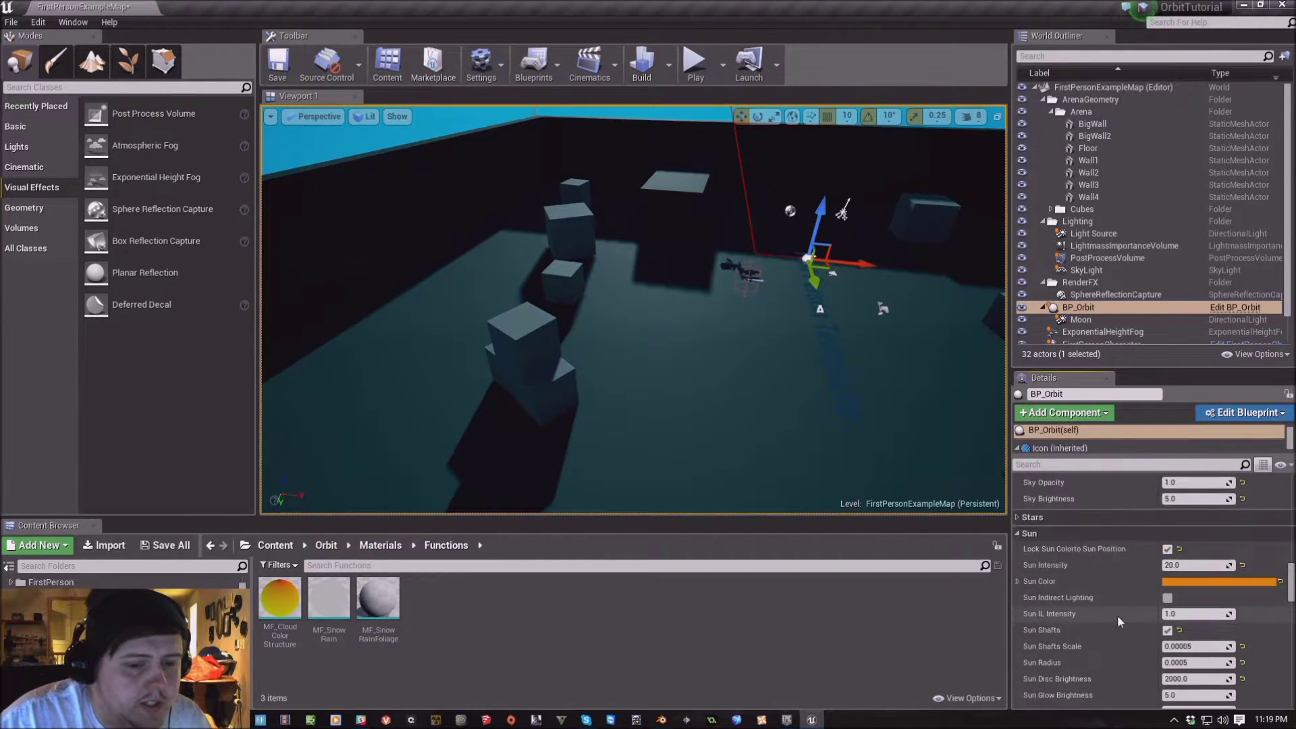
scroll(1115, 614, "up", 6)
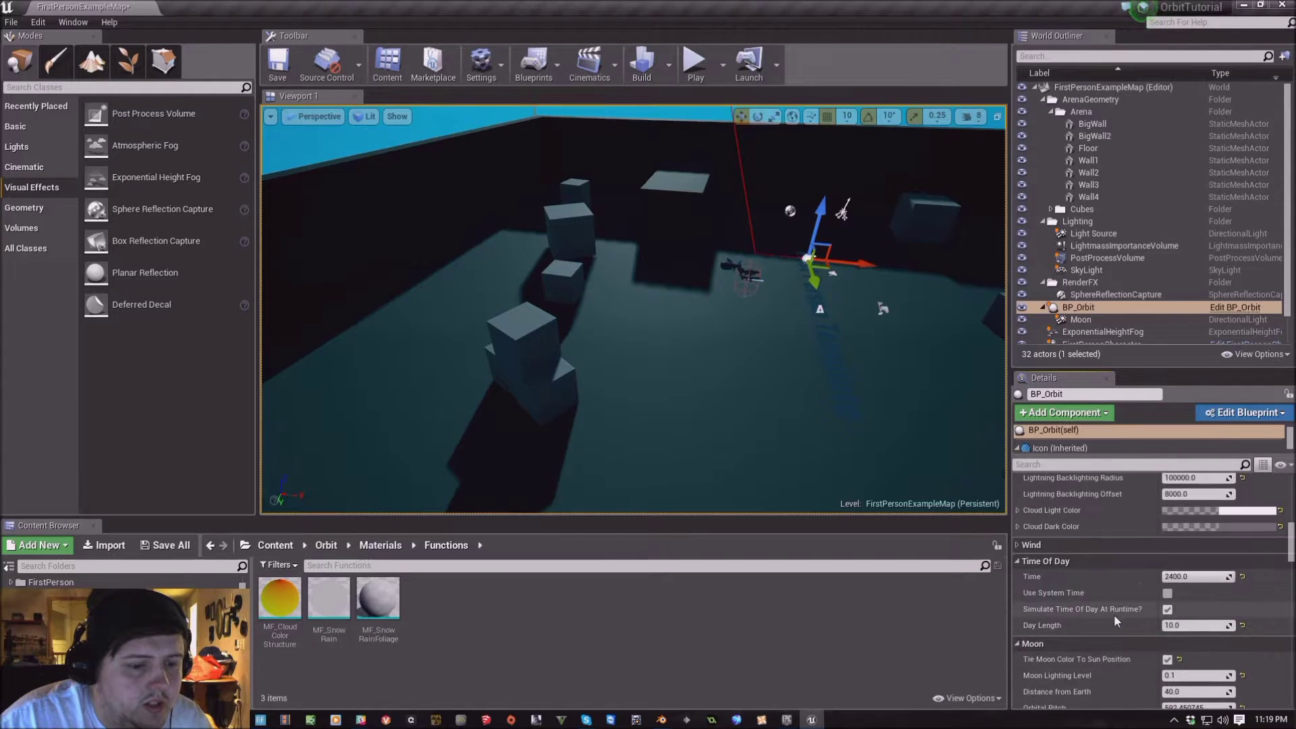
left_click_drag(1201, 576, 1228, 576)
right_click_drag(634, 310, 607, 311)
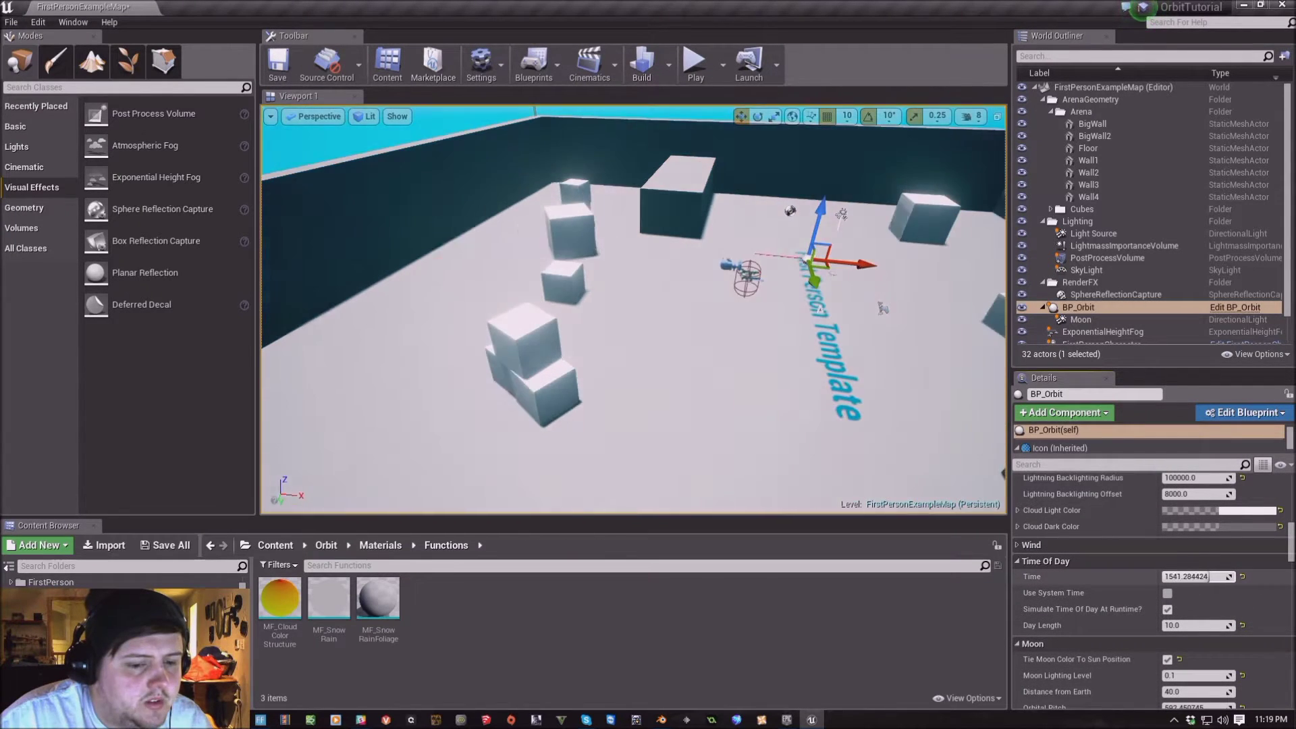
left_click_drag(1209, 577, 1188, 577)
right_click_drag(607, 310, 581, 317)
left_click_drag(1194, 578, 1218, 579)
right_click_drag(608, 310, 574, 304)
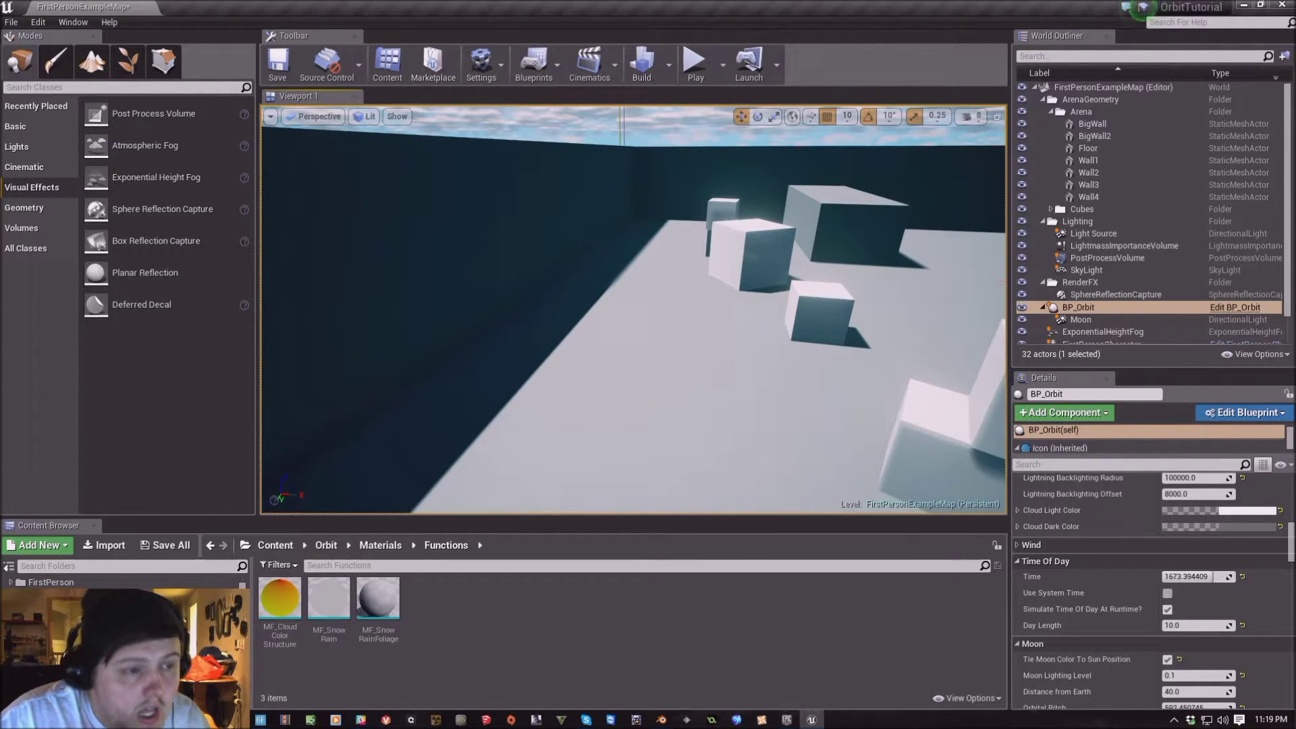
Set the Lightning Break Lengths of BP_Orbit to 30000
scroll(1057, 602, "down", 5)
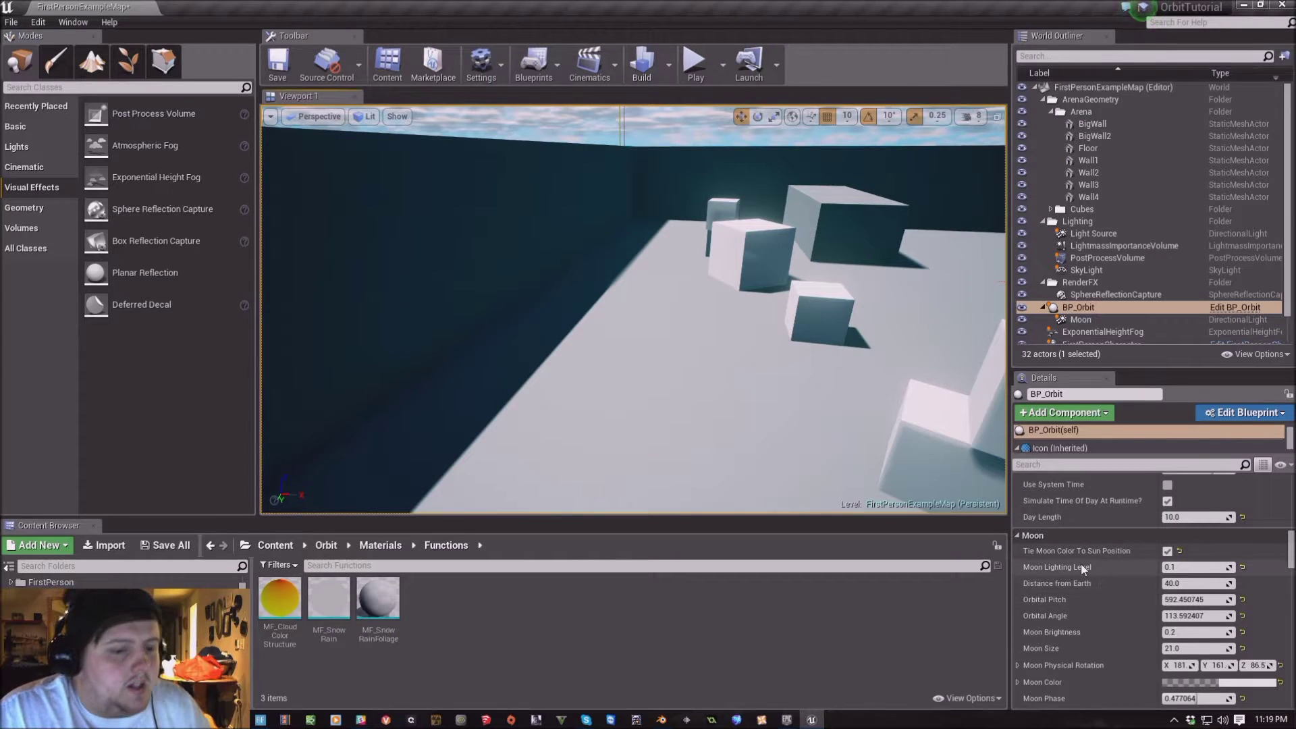
scroll(1103, 603, "up", 5)
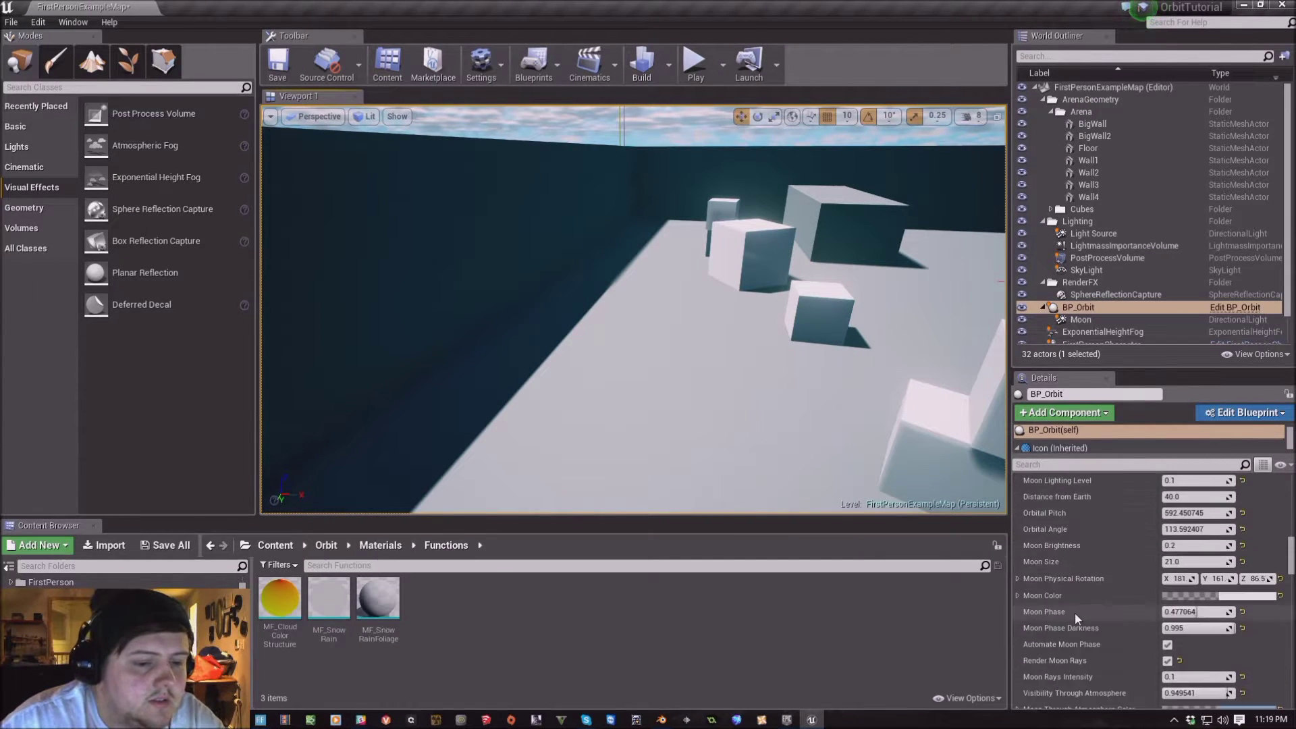
scroll(1043, 582, "down", 5)
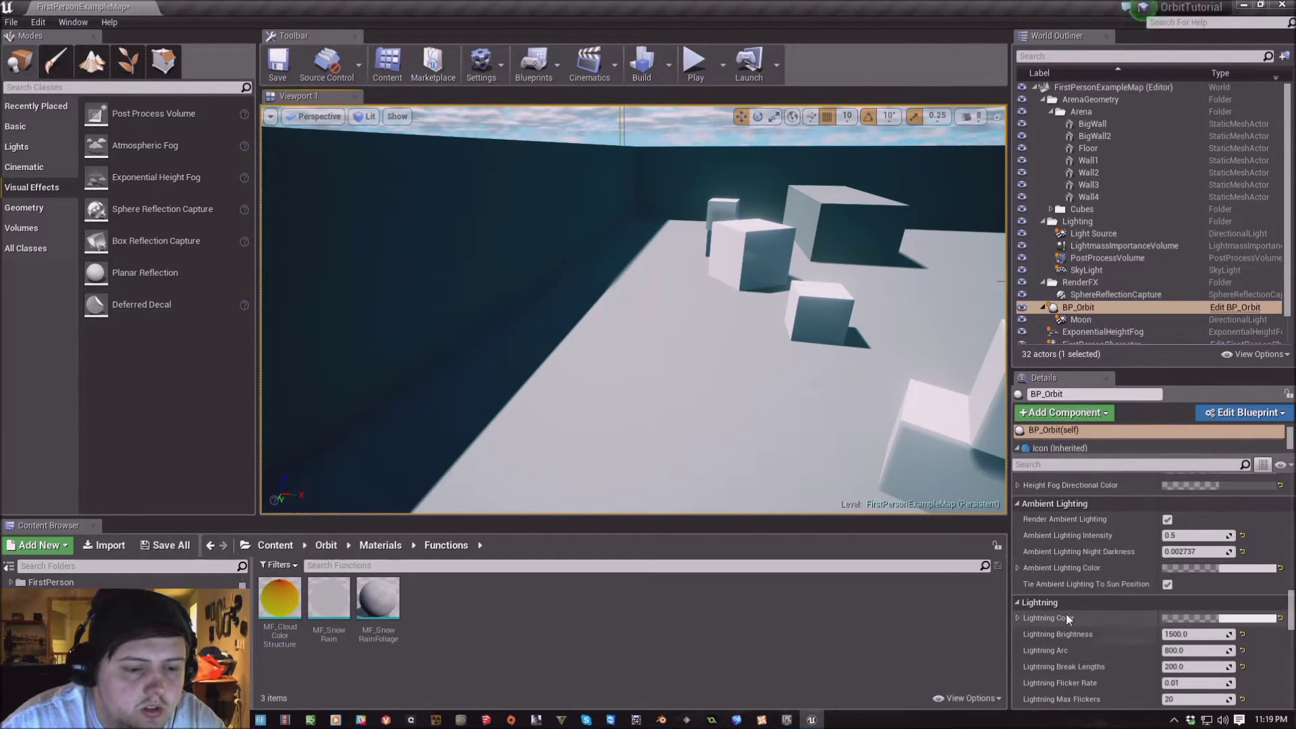
scroll(1094, 580, "down", 3)
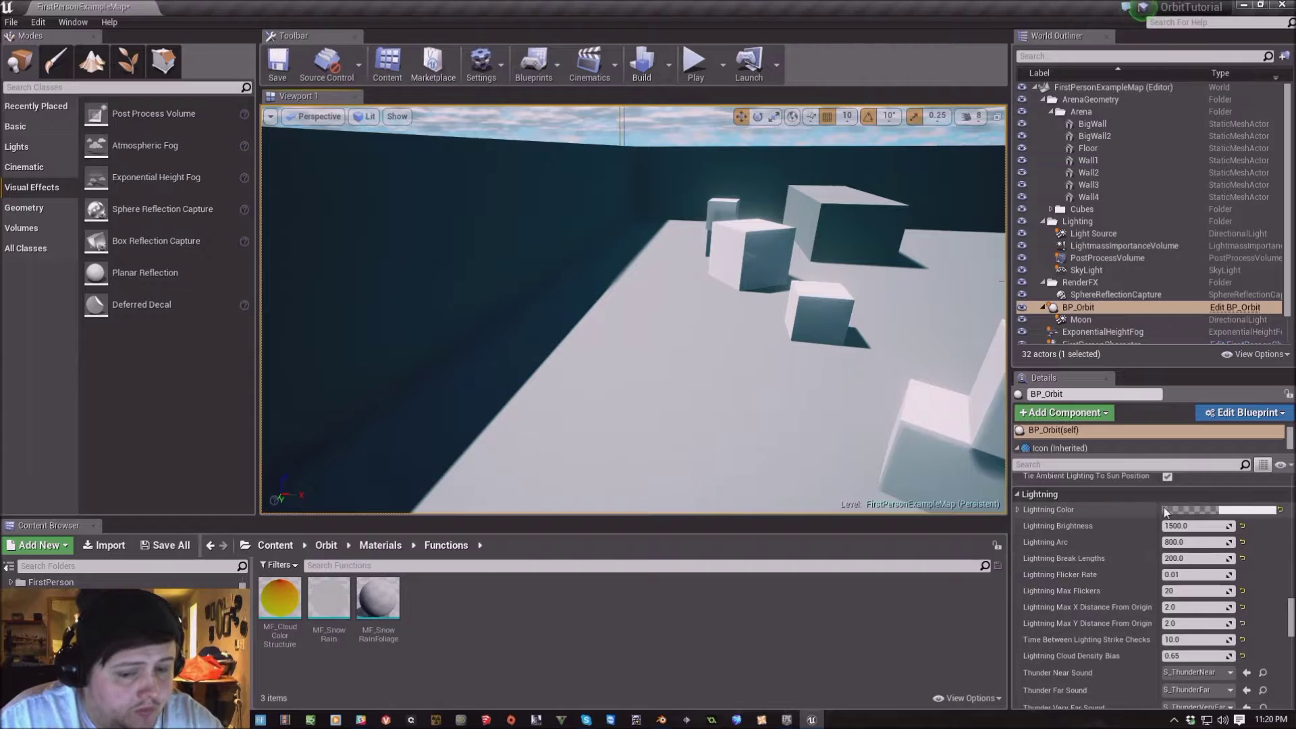
scroll(1138, 497, "down", 2)
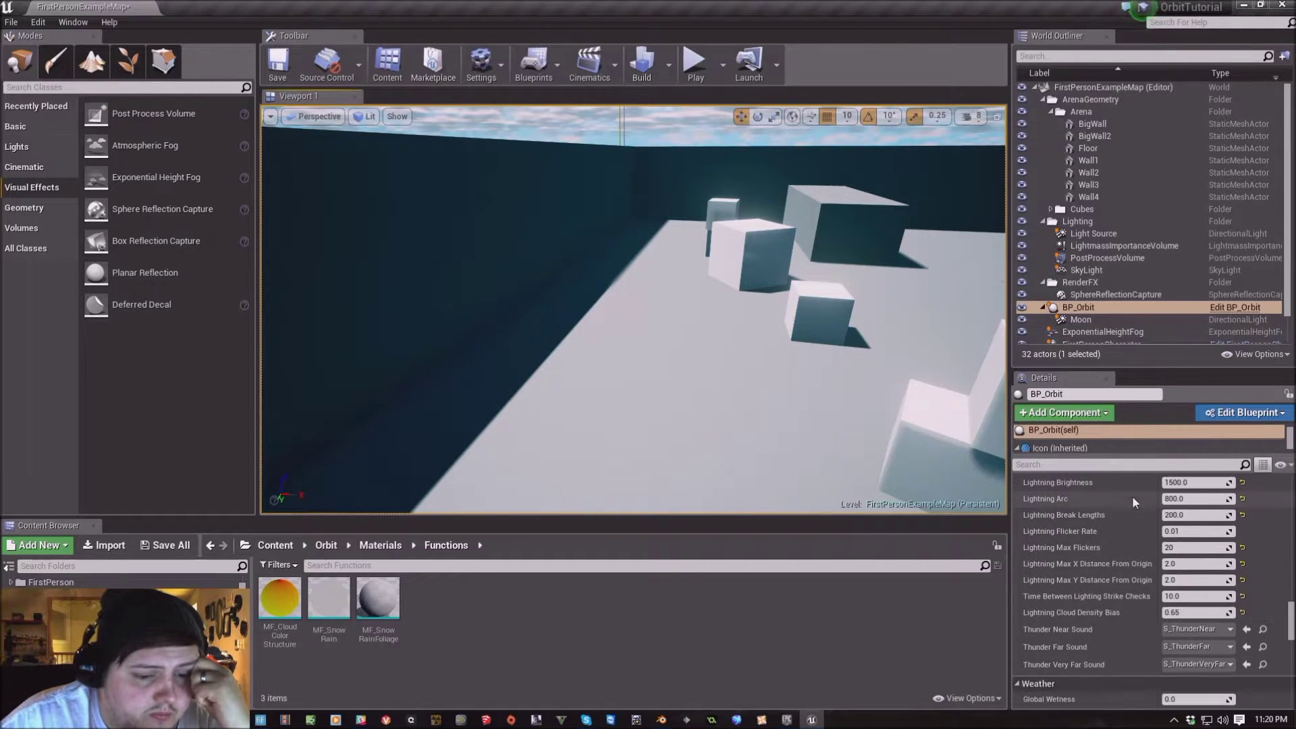
scroll(1132, 495, "up", 1)
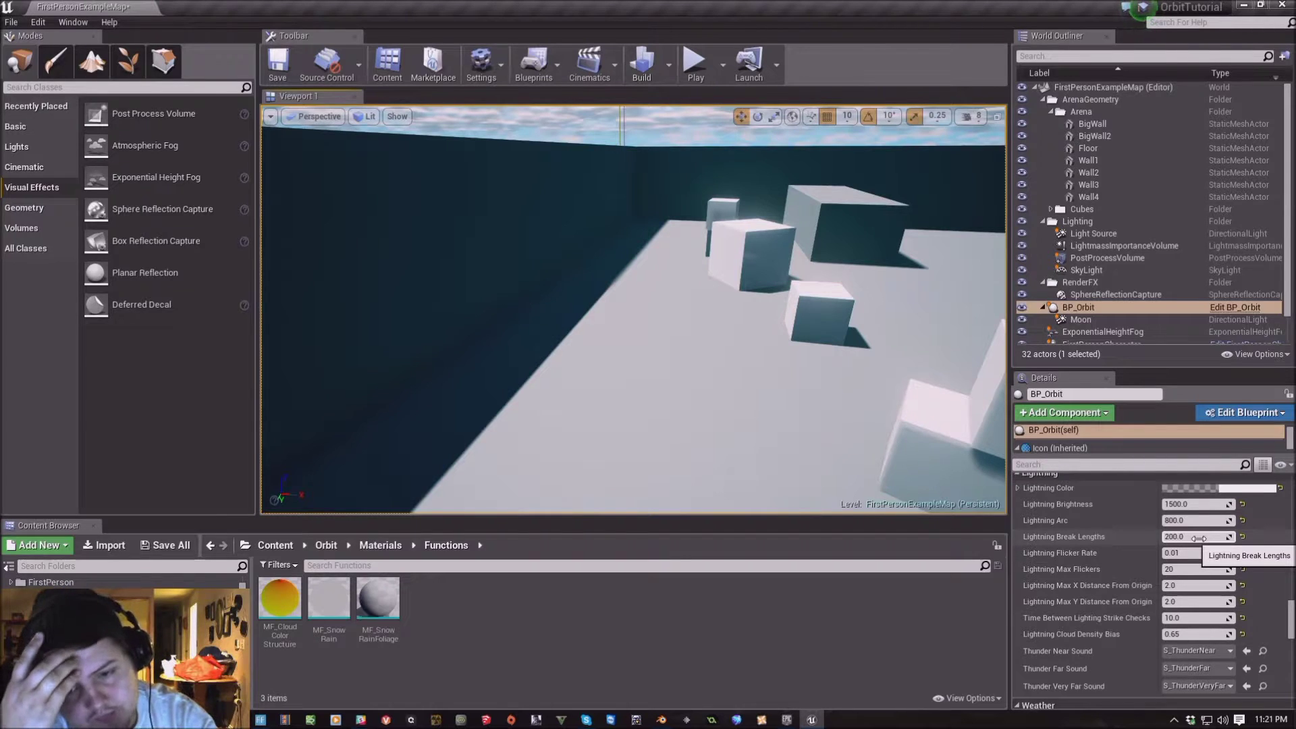
left_click(1198, 538)
type("30000.0")
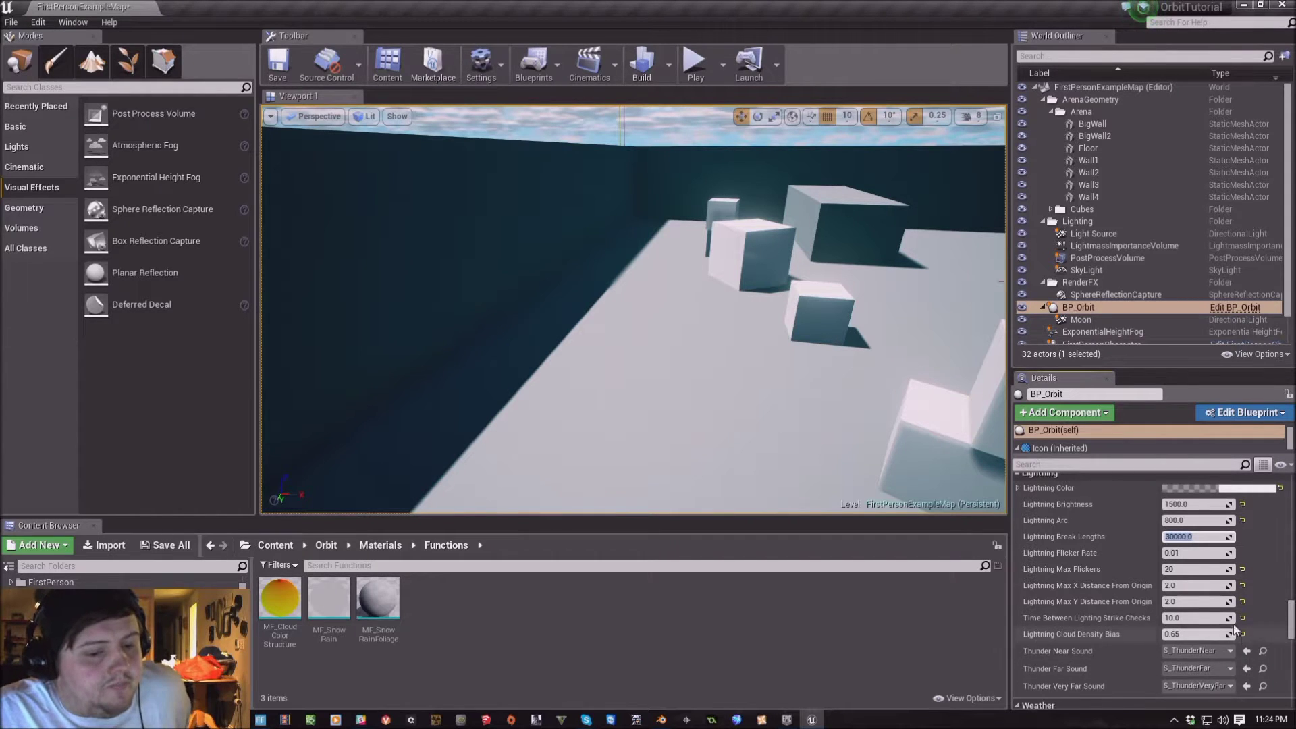
Select the BigWall block in the arena and open its assigned CubeMaterial for editing
scroll(1209, 619, "down", 2)
scroll(1210, 619, "down", 1)
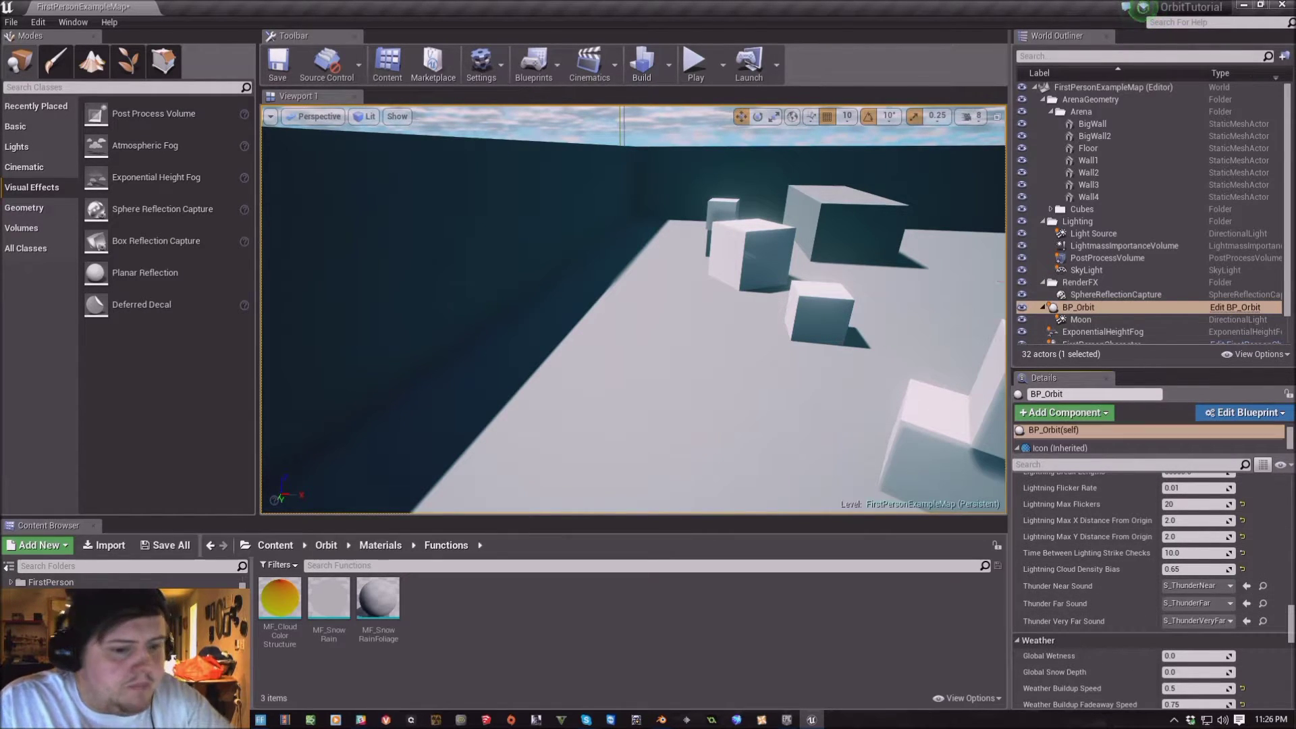
scroll(1097, 572, "down", 3)
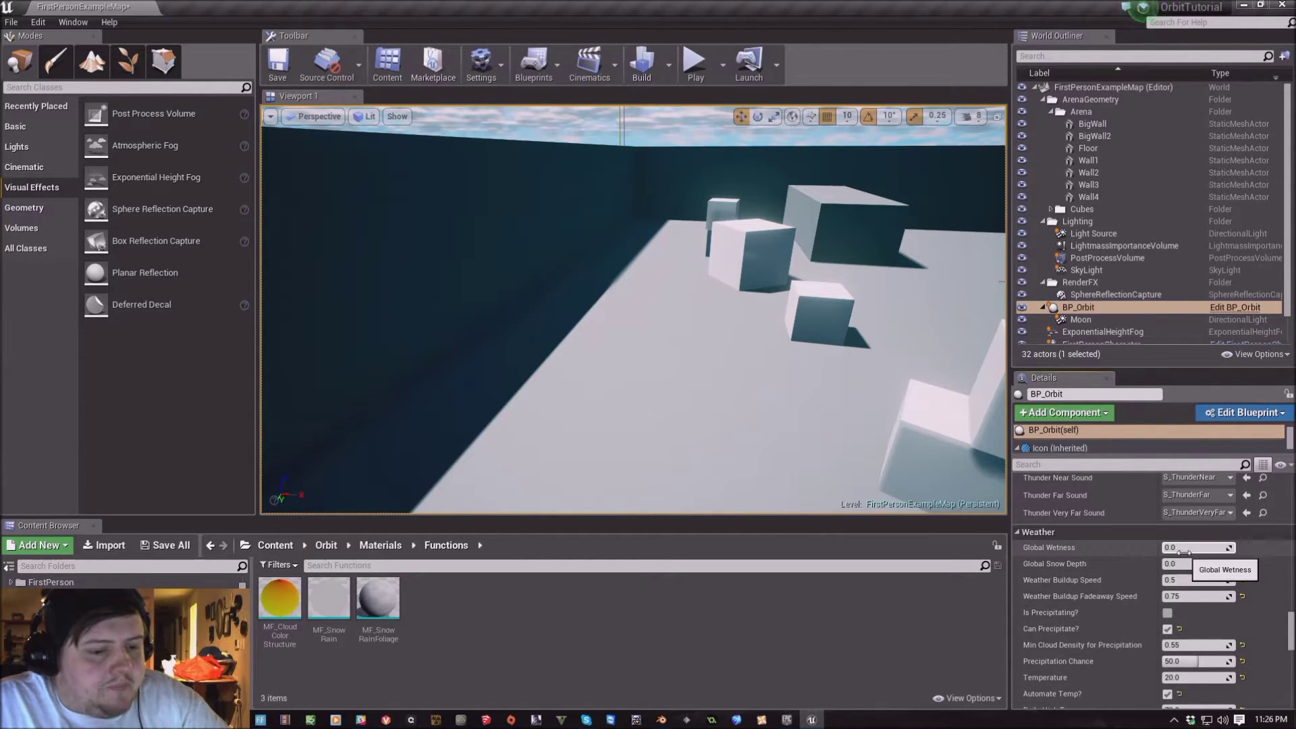
mouse_move(873, 251)
right_mouse_down()
mouse_move(843, 256)
mouse_move(873, 251)
right_mouse_up()
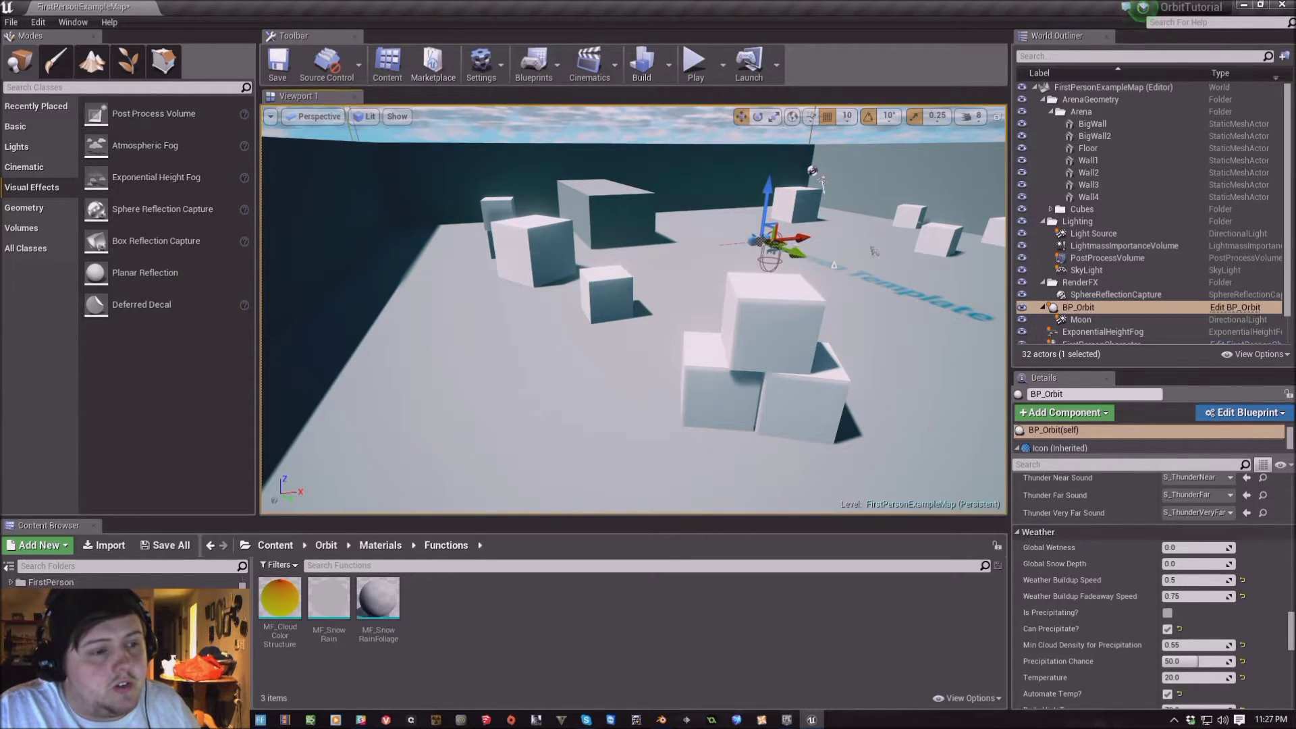
right_click_drag(633, 310, 669, 304)
left_click(668, 317)
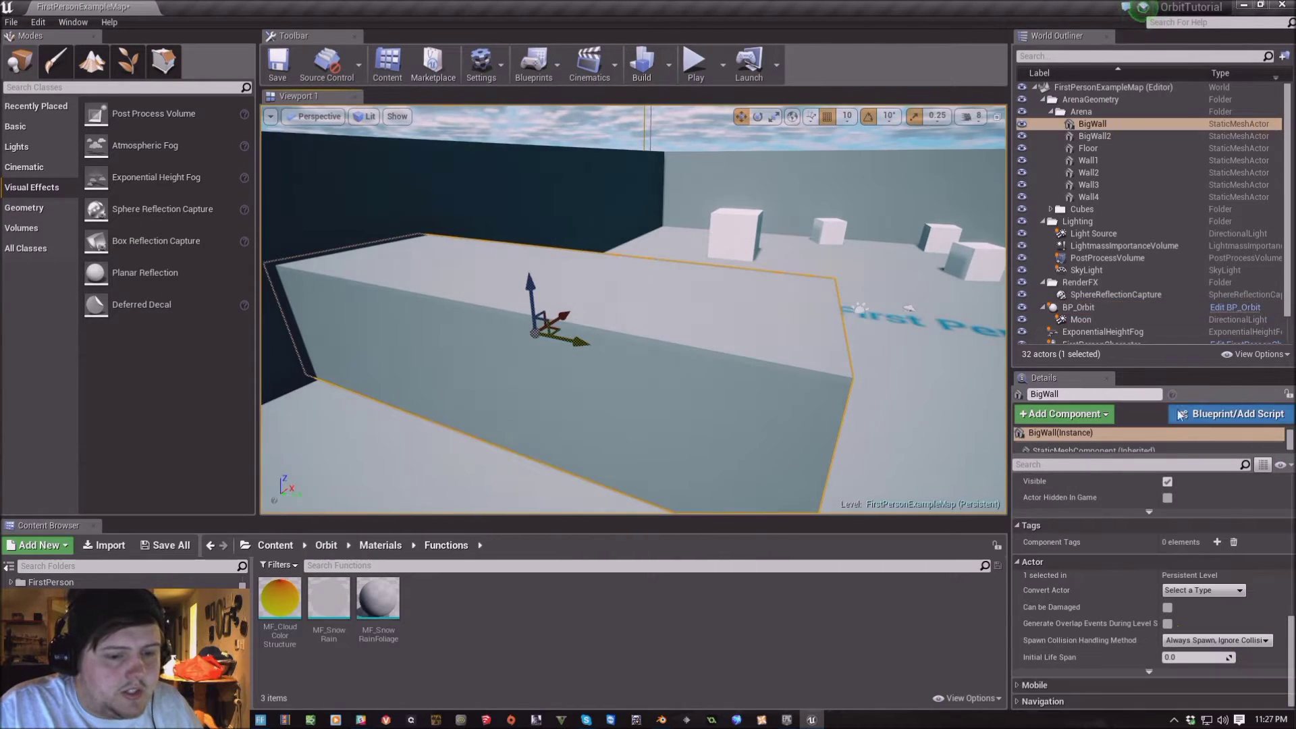
scroll(1202, 614, "up", 10)
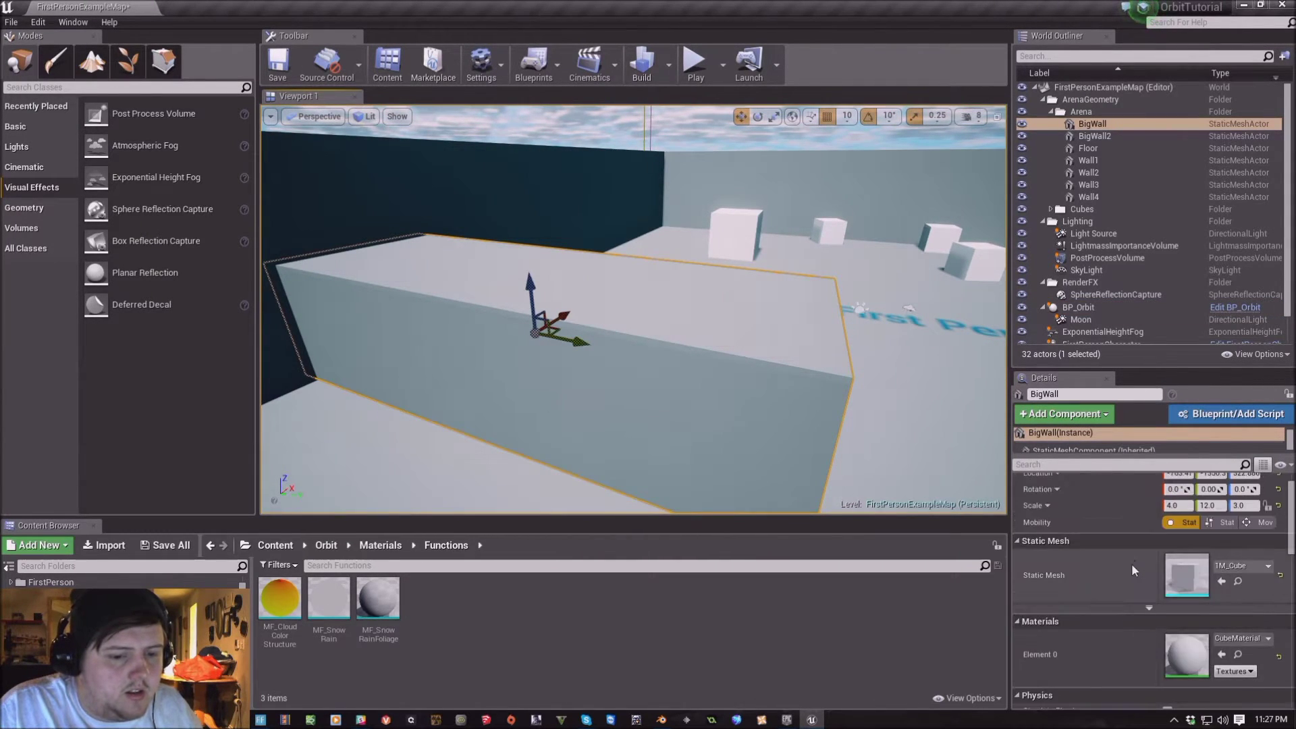
scroll(1136, 566, "down", 2)
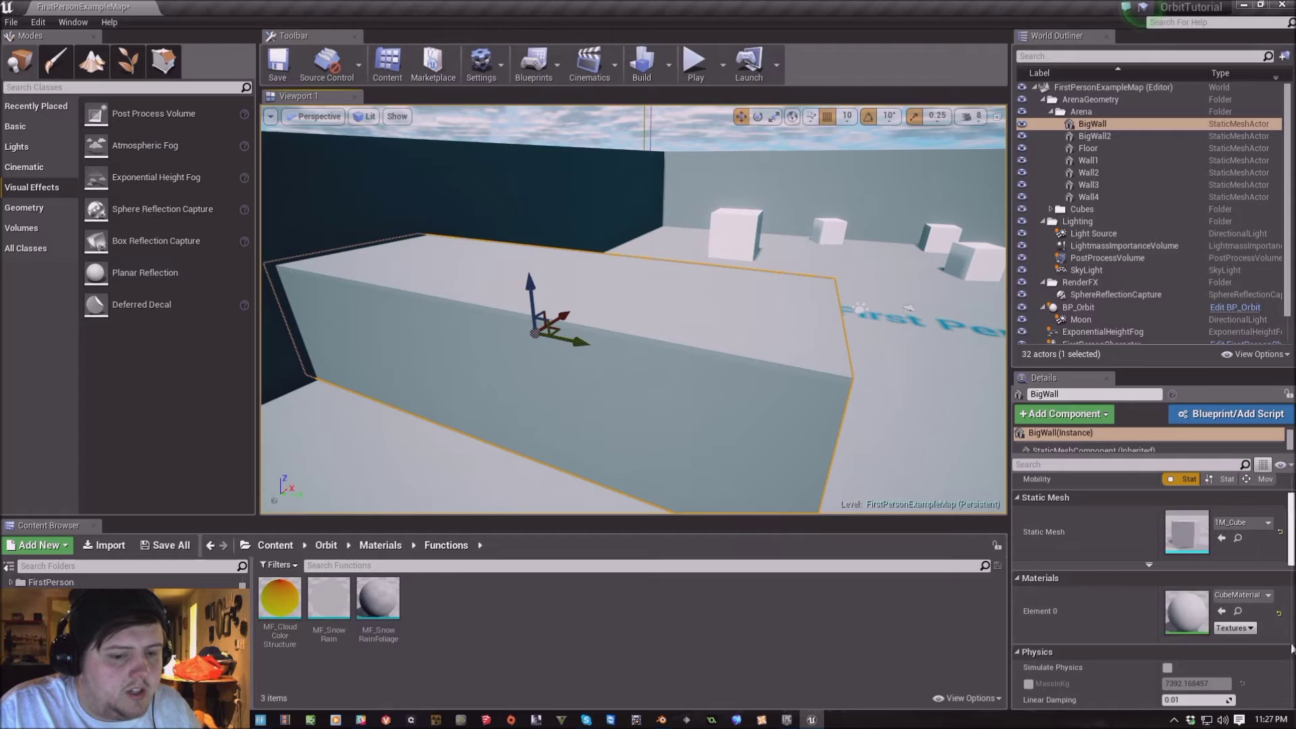
double_click(1186, 611)
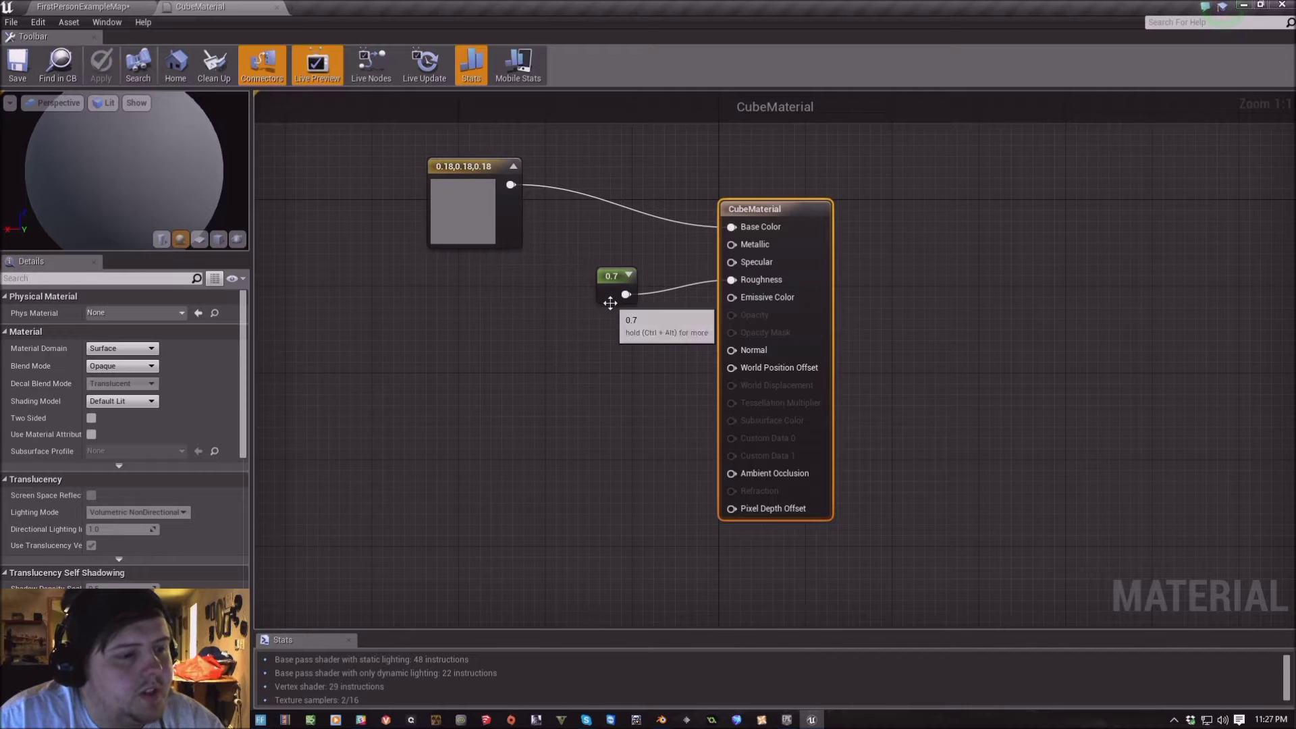
Move the 0.7 constant away from the material node and add an MF_SnowRain function node between the constants and the CubeMaterial node
left_click_drag(605, 305, 481, 318)
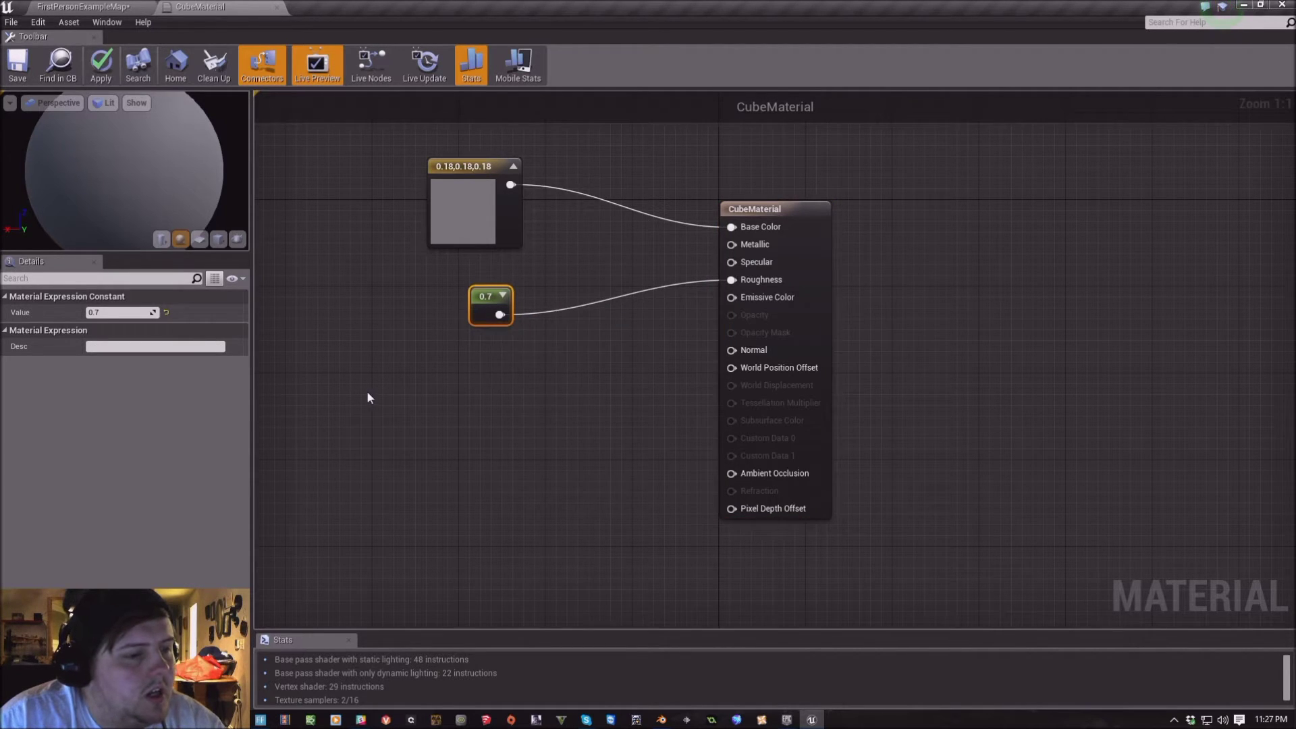
right_click_drag(367, 391, 499, 394)
right_click(659, 414)
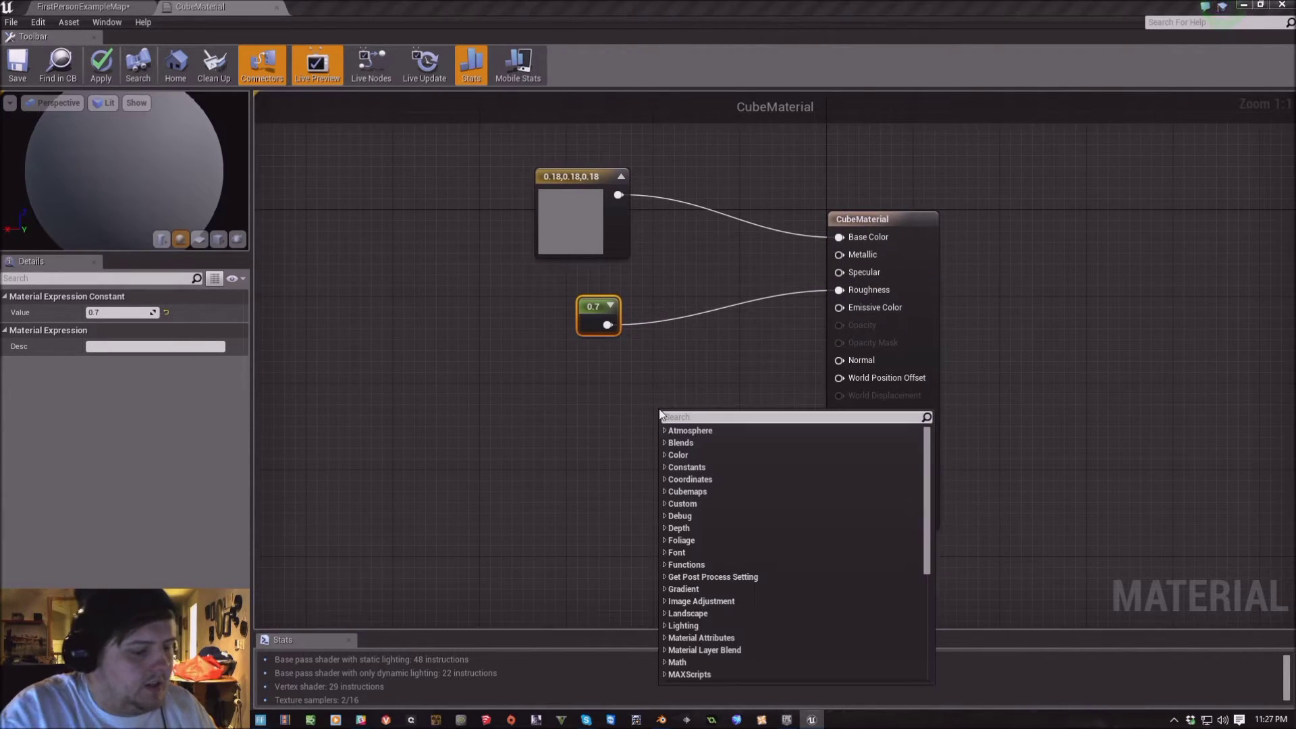
type("MF")
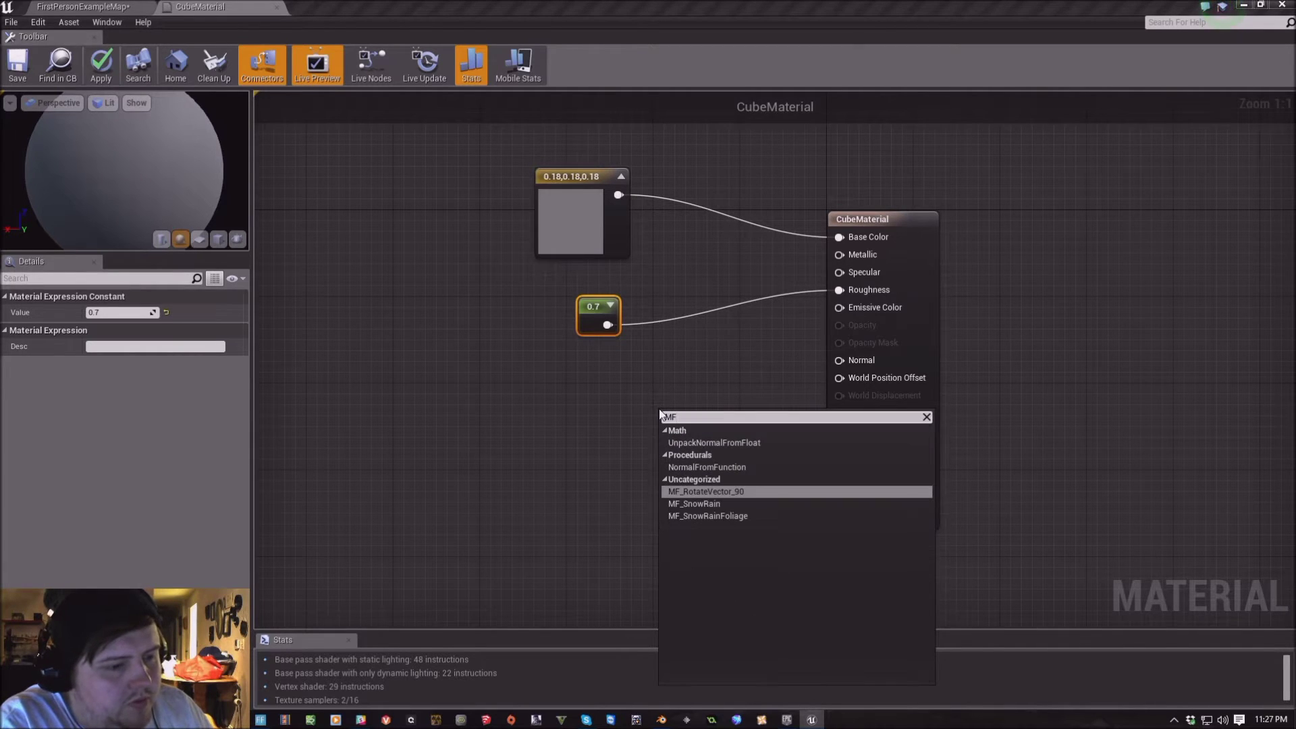
type("_SnowRain")
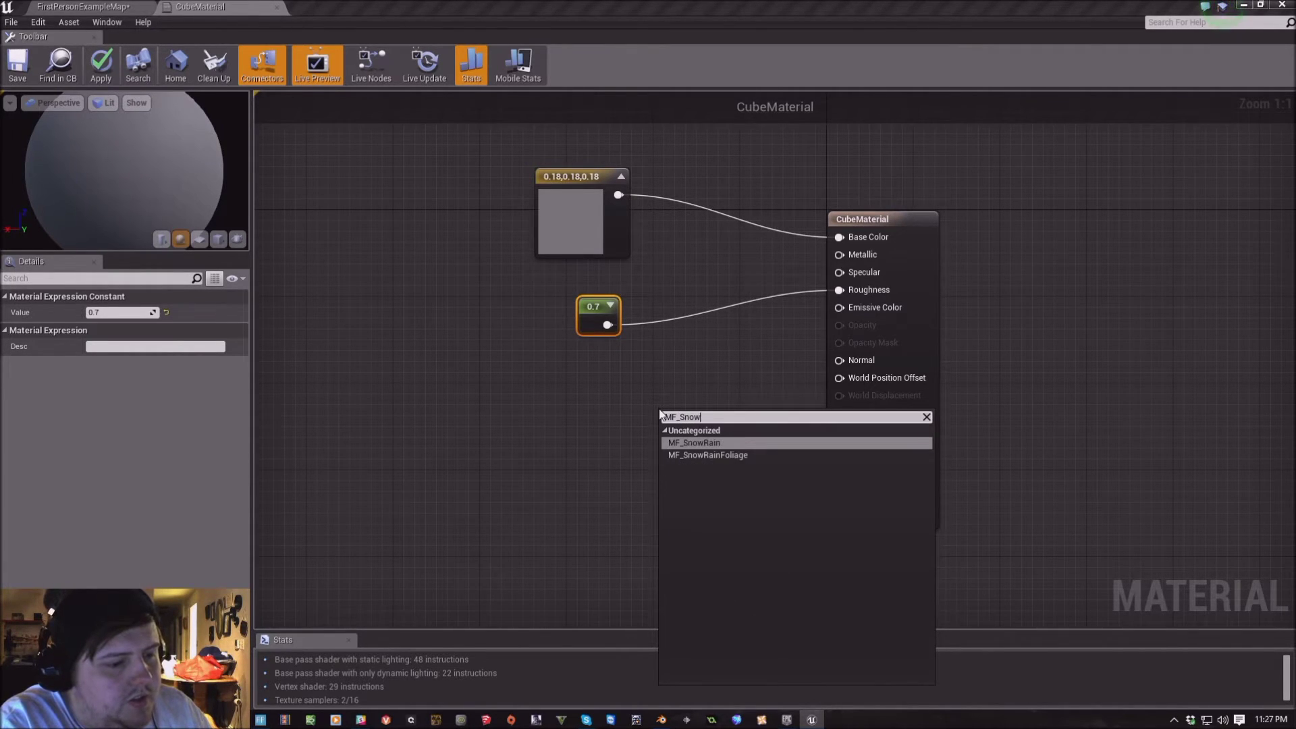
key("Return")
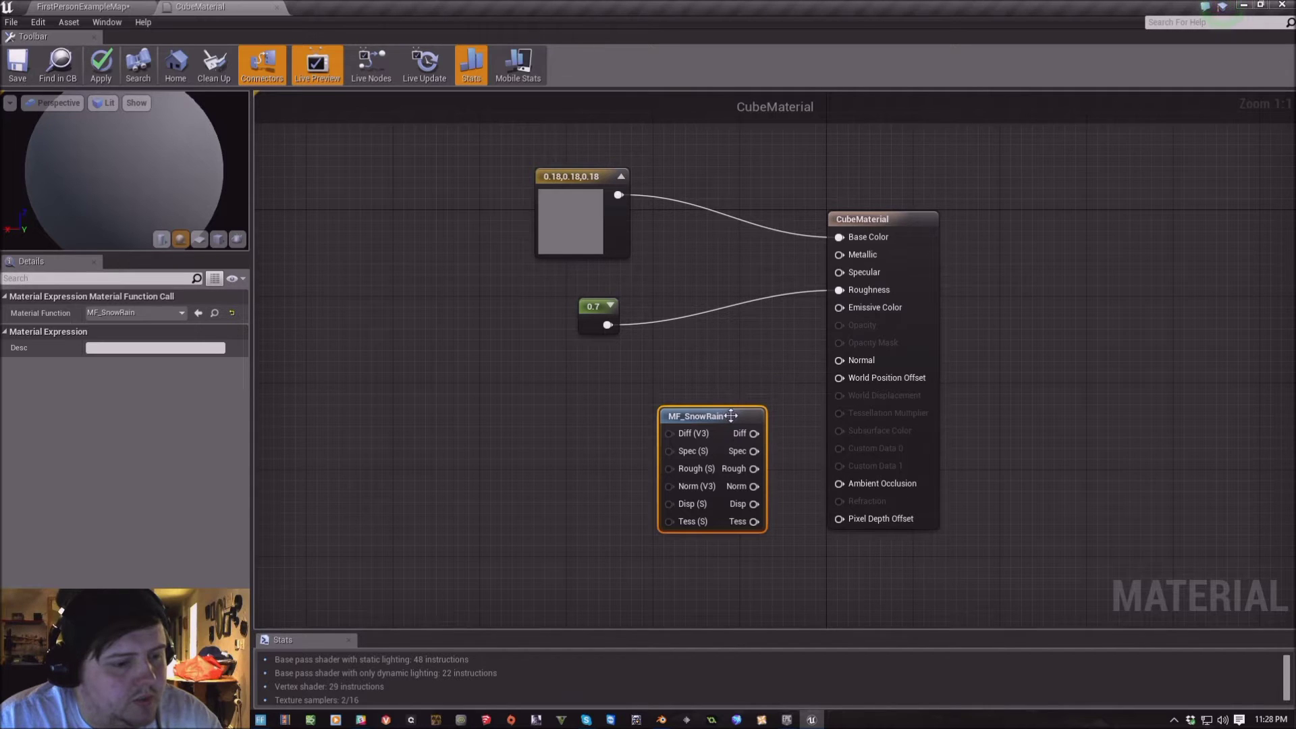
left_click_drag(729, 417, 739, 173)
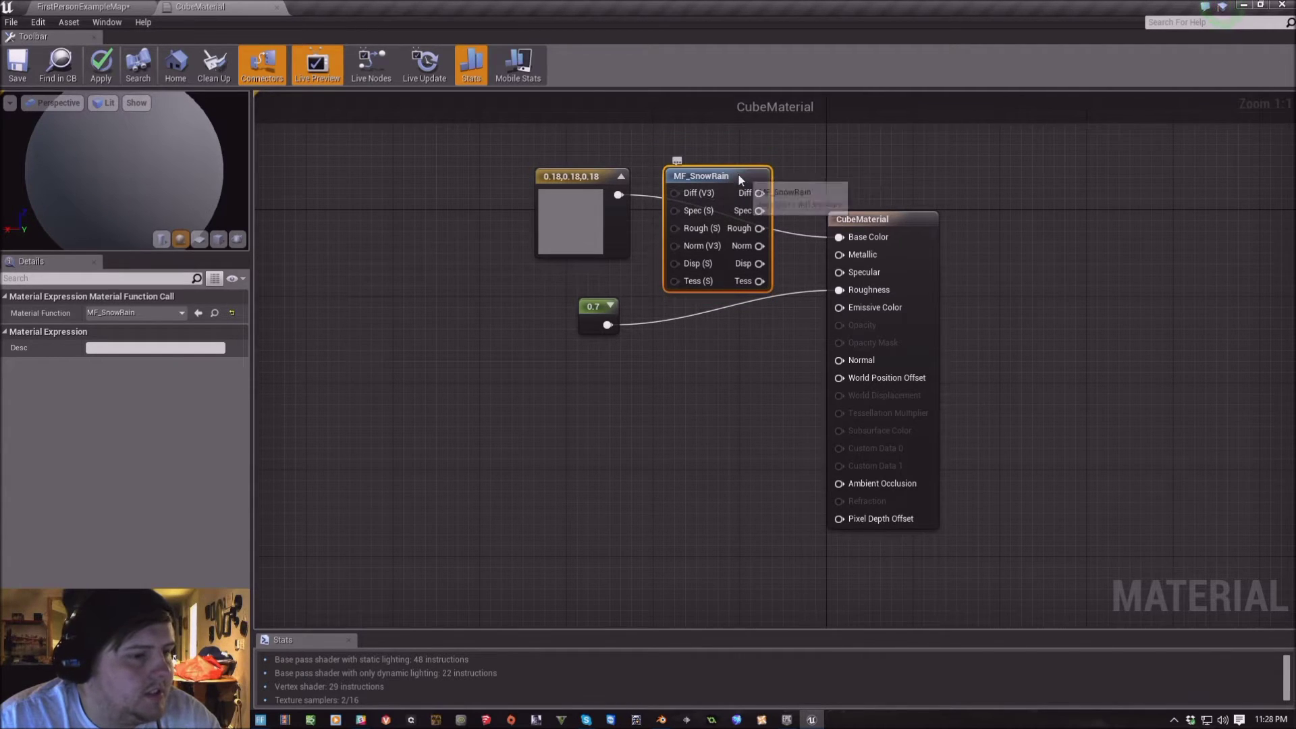
Route the 0.18 colour constant through MF_SnowRain's Diff input and output into Base Color, and move the constant farther from the function node
left_click_drag(618, 195, 633, 195)
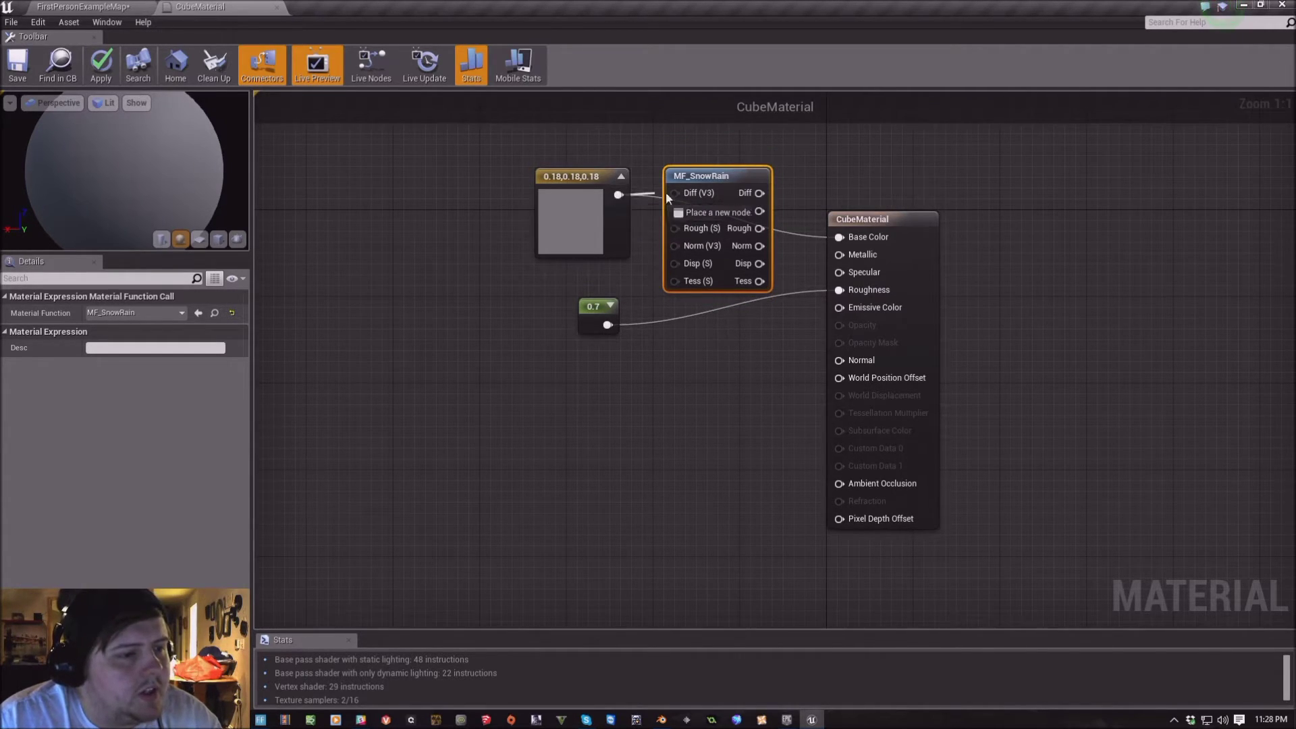
left_click_drag(687, 196, 845, 232)
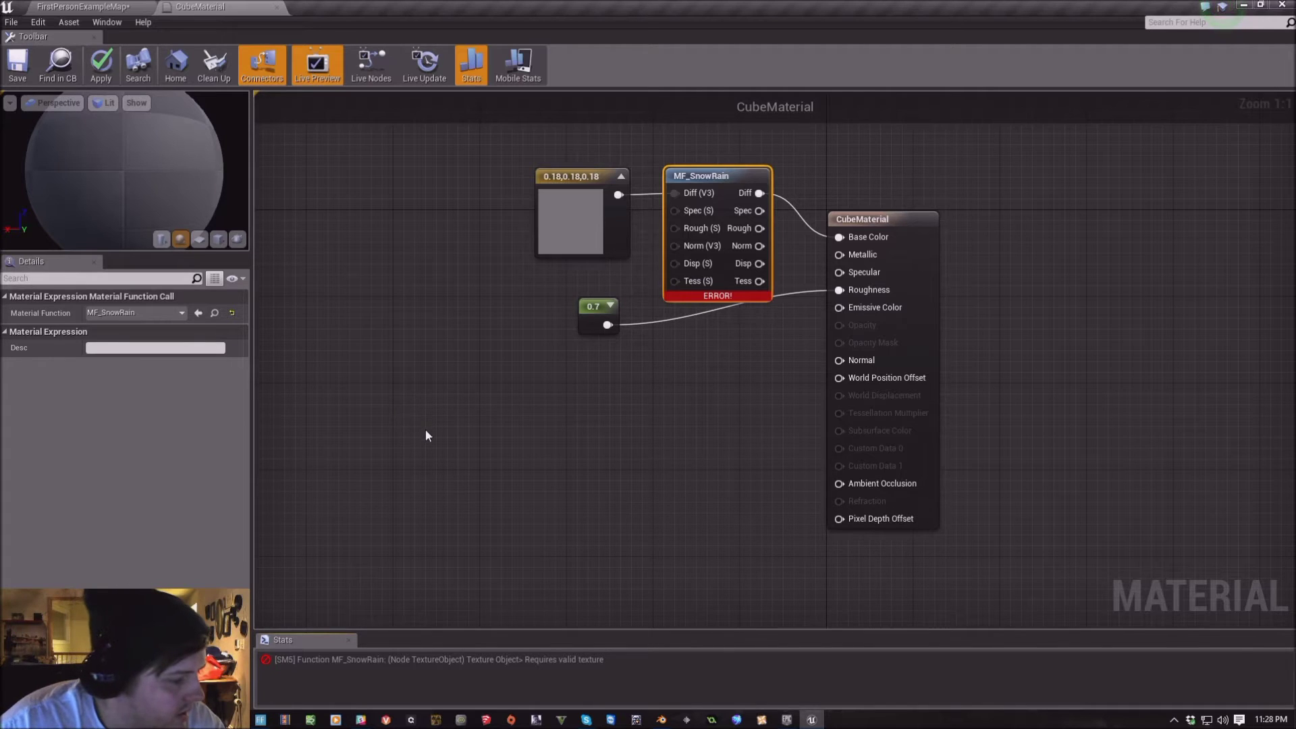
right_click_drag(515, 374, 577, 403)
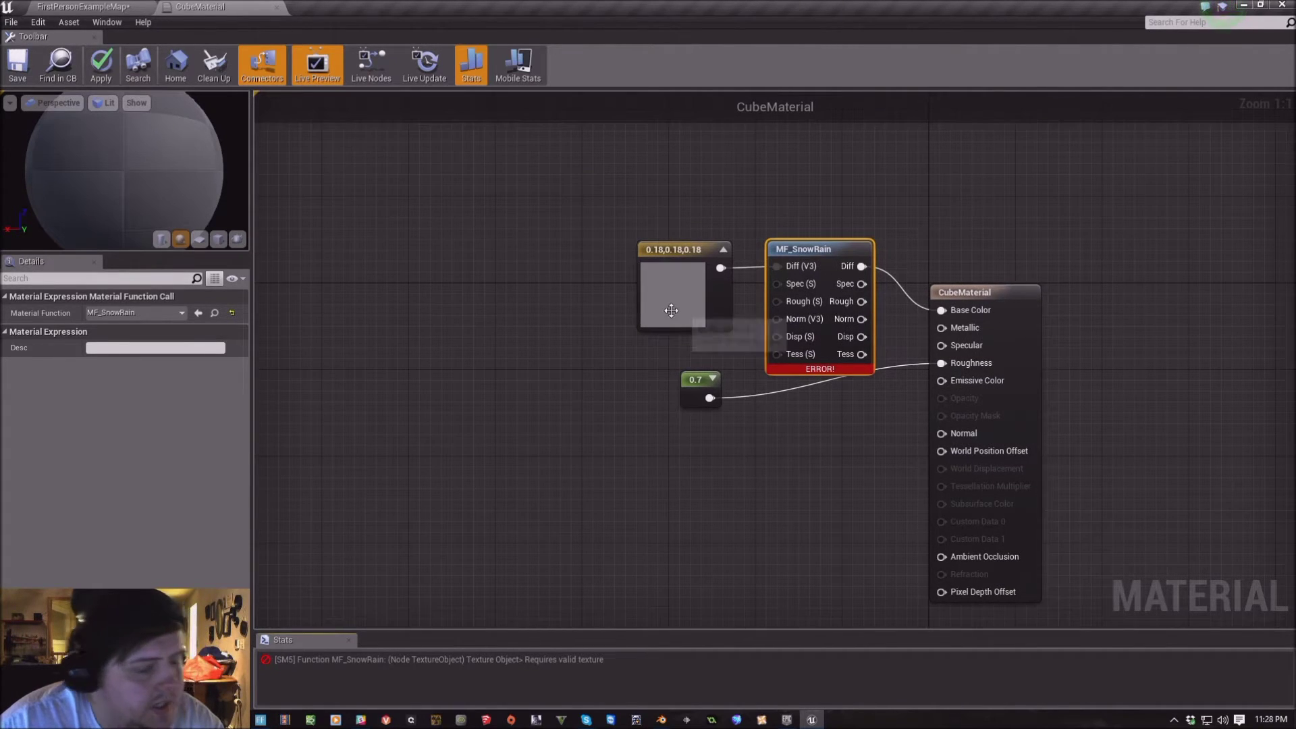
left_click(614, 318)
left_click_drag(663, 307, 565, 253)
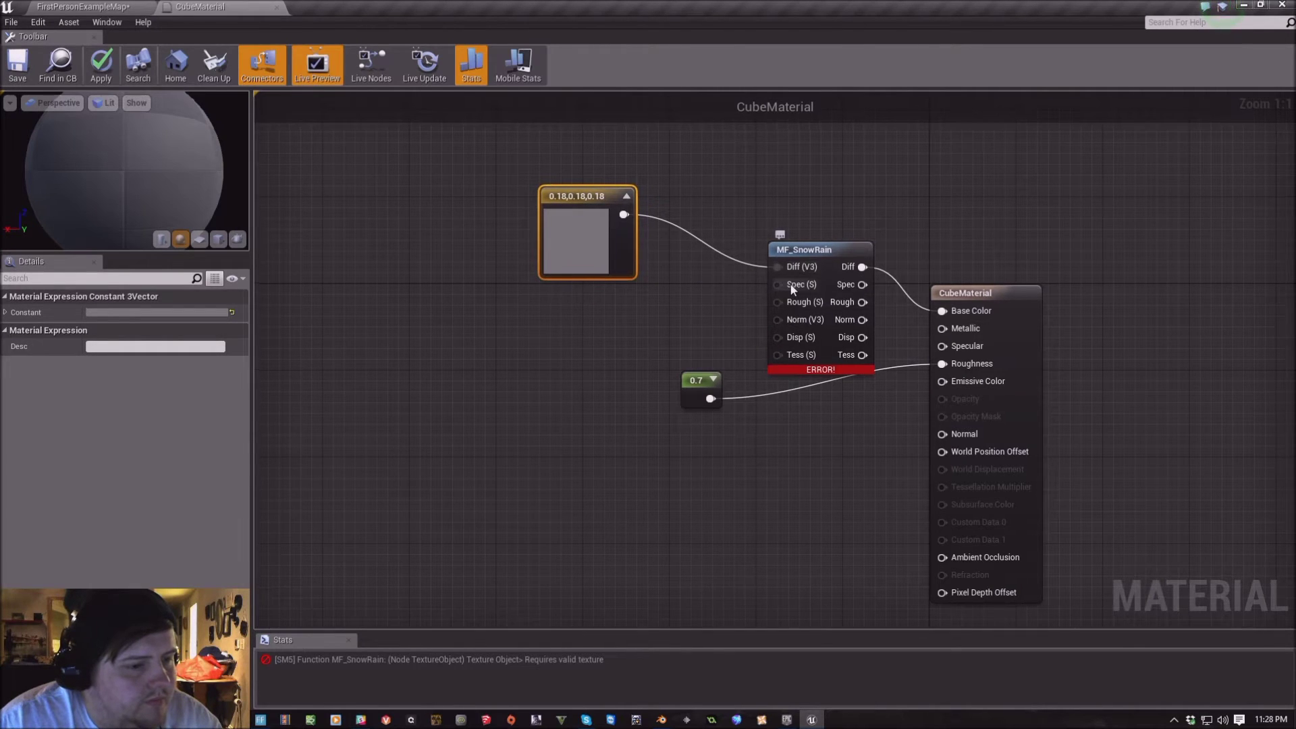
Disconnect the colour constant from MF_SnowRain's Diff input and add a TextureSample node feeding that input, placed beside the function node
right_click(790, 268)
left_click(801, 285)
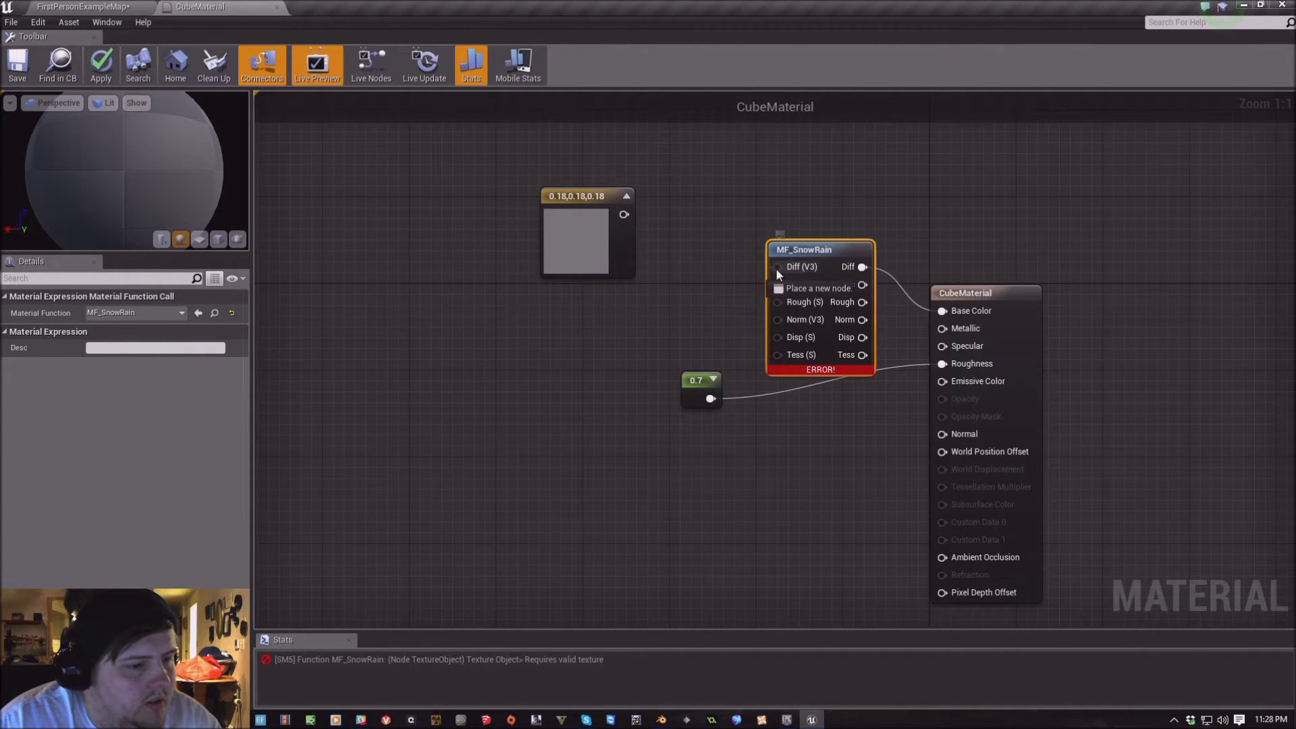
left_click_drag(776, 268, 756, 282)
type("textur")
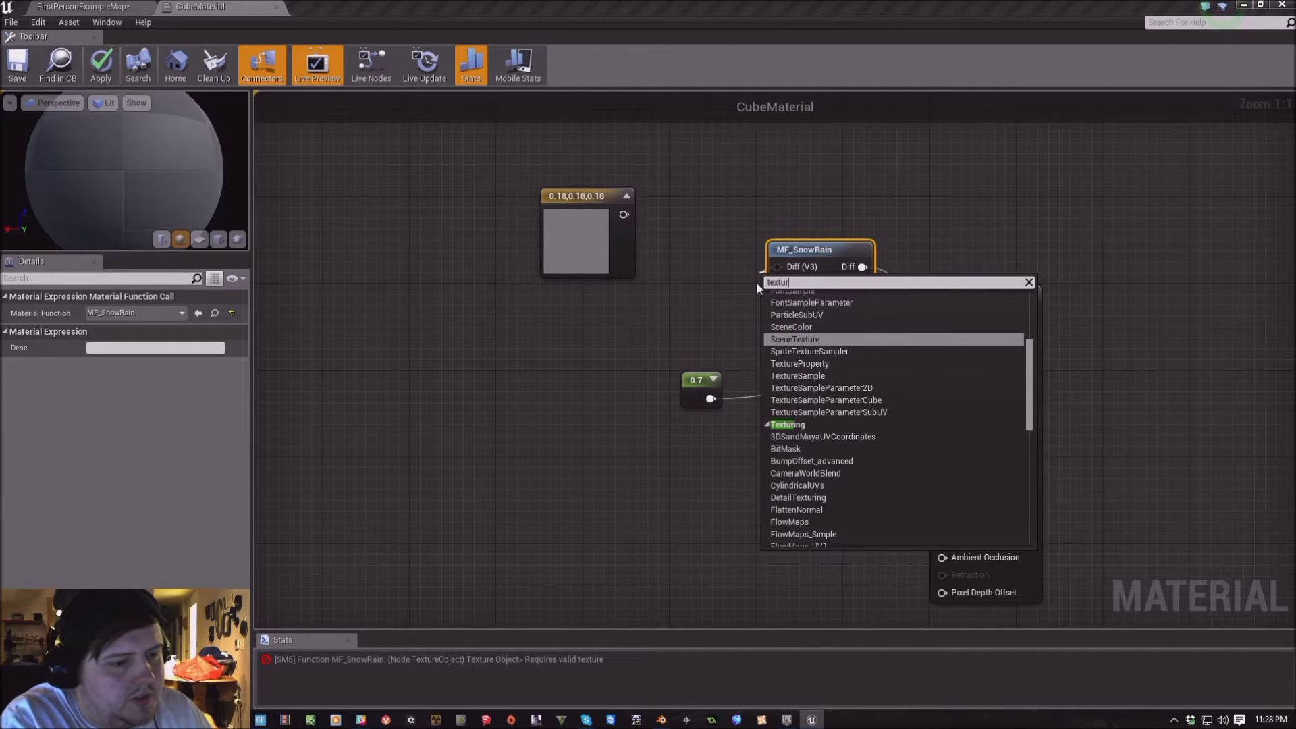
type("esample")
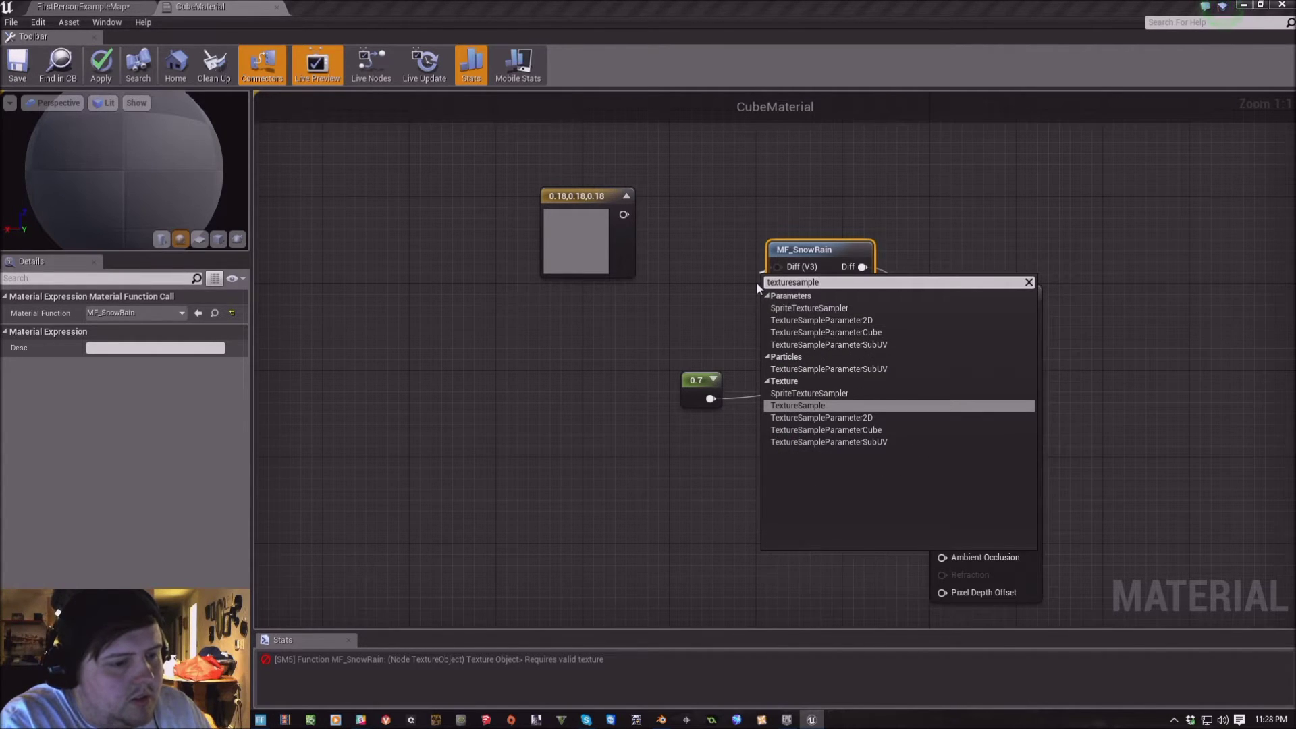
key("Return")
left_click_drag(763, 349, 651, 313)
Assign the T_BirchBark texture to the new Texture Sample node
left_click(212, 407)
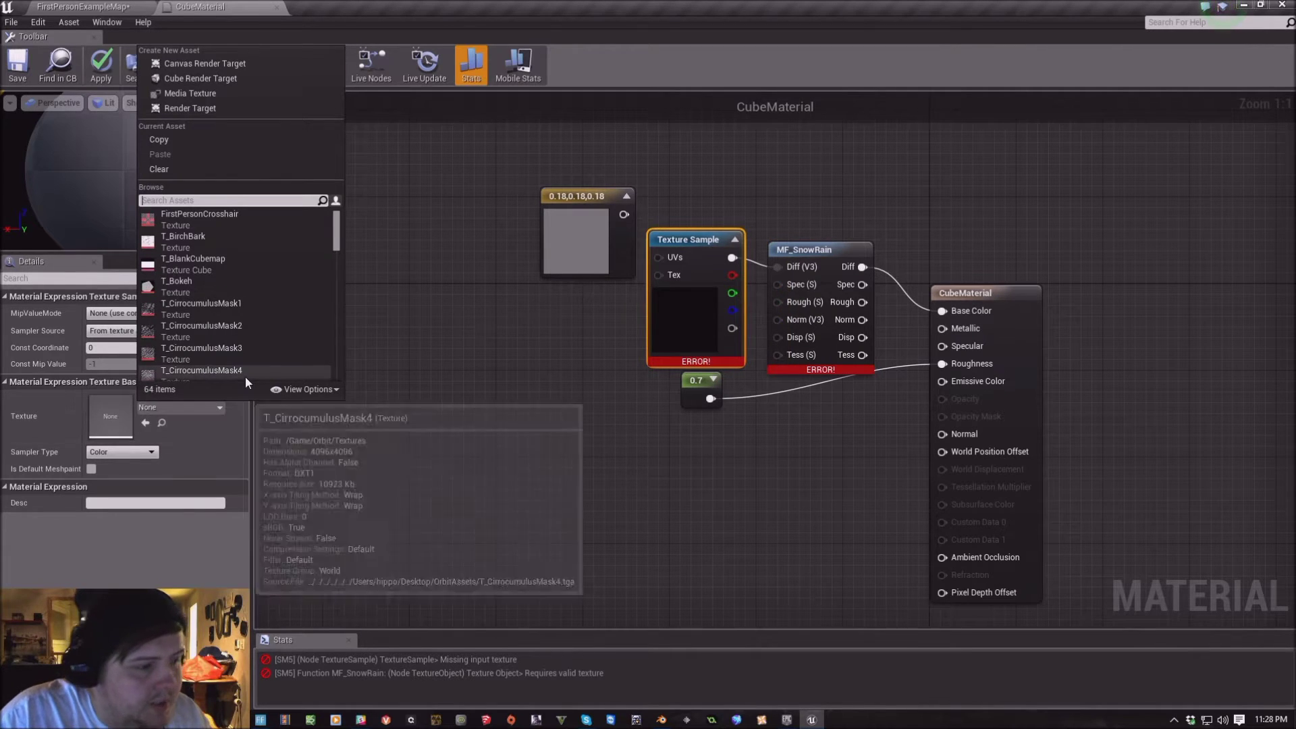
scroll(199, 262, "down", 1)
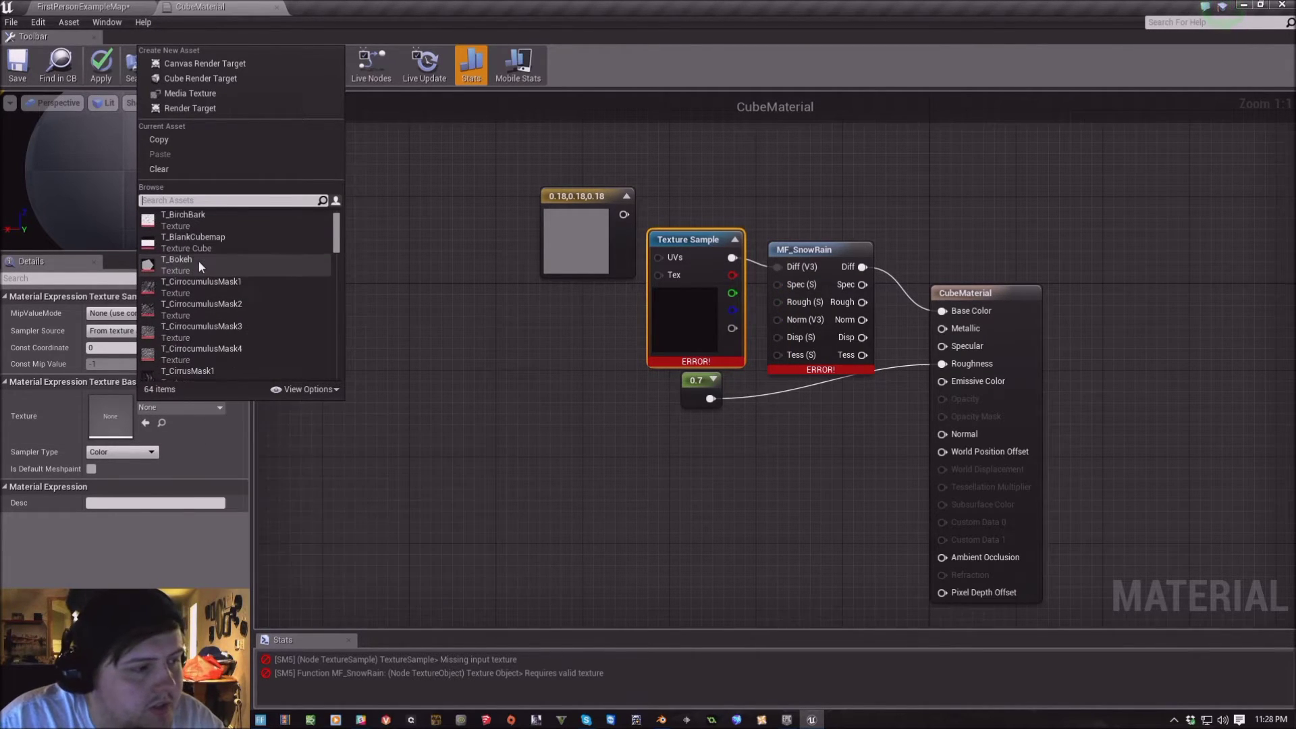
left_click(204, 224)
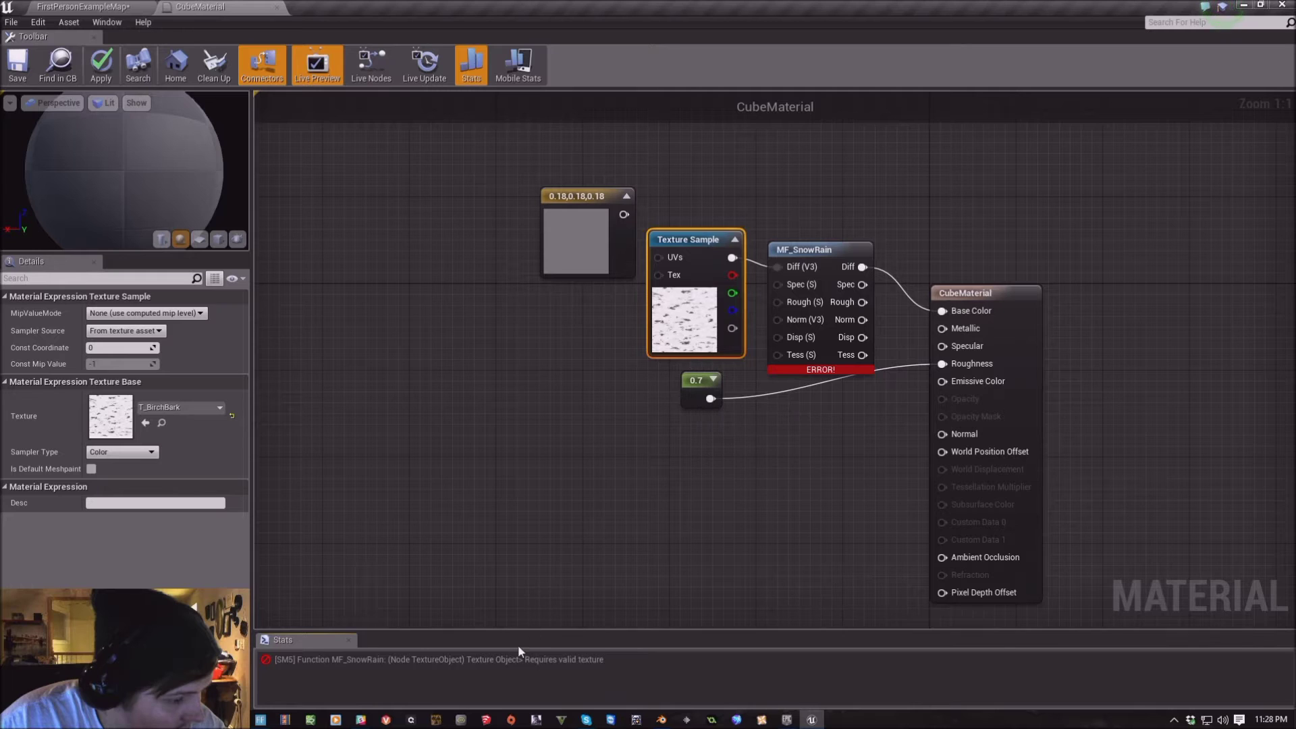
Open the MF_SnowRain function and select the erroring Texture Object node in its RainPattern group
left_click(849, 256)
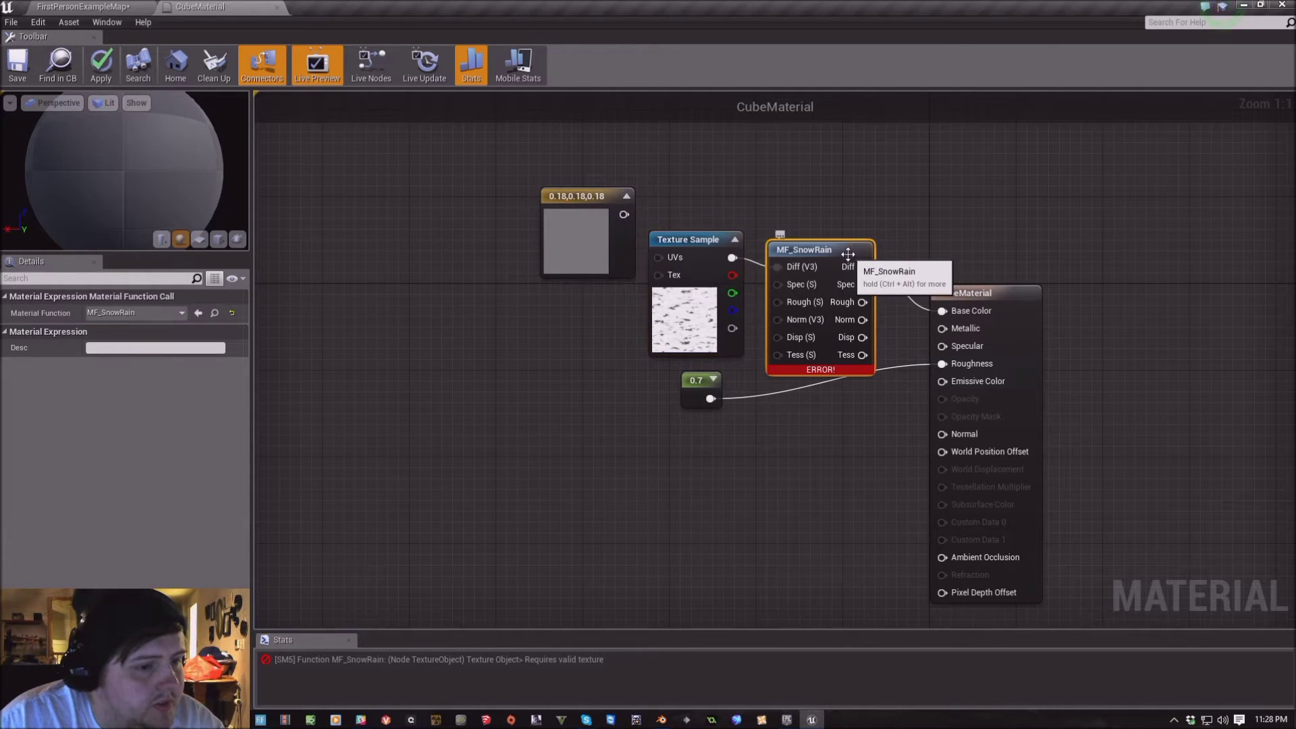
double_click(849, 256)
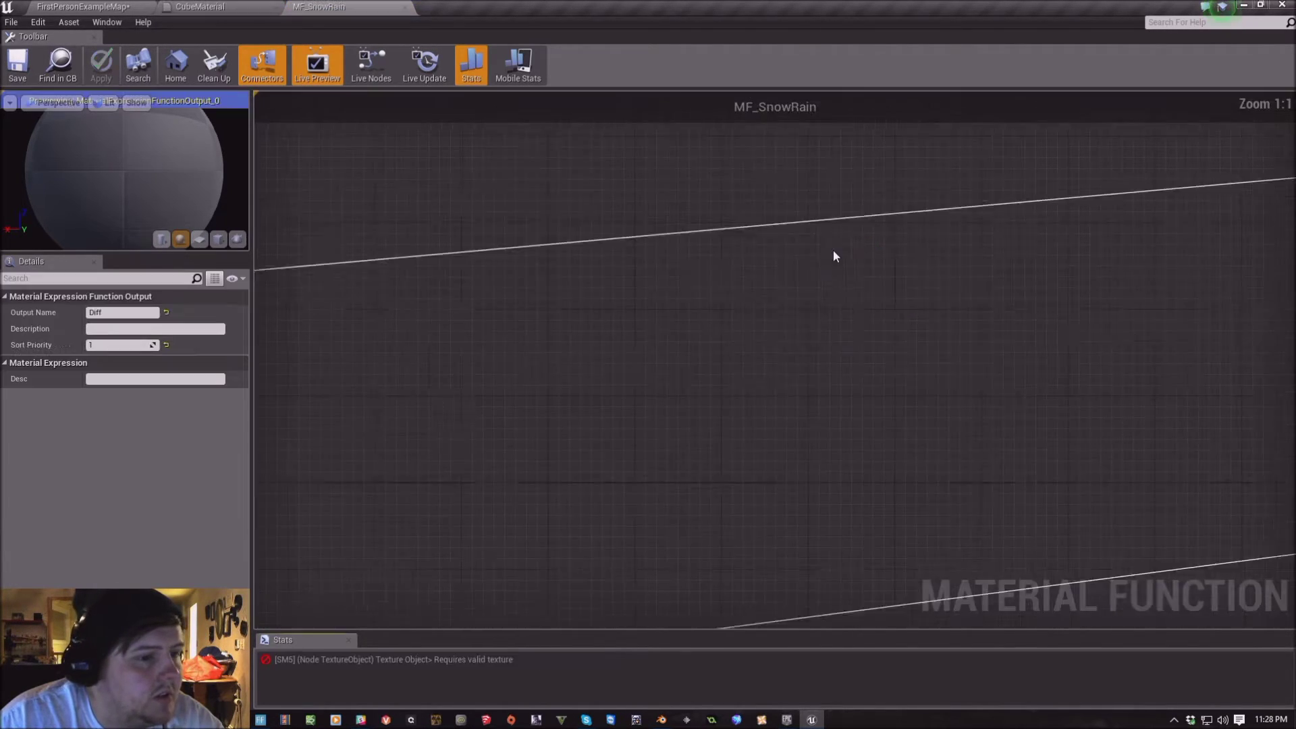
scroll(645, 415, "down", 12)
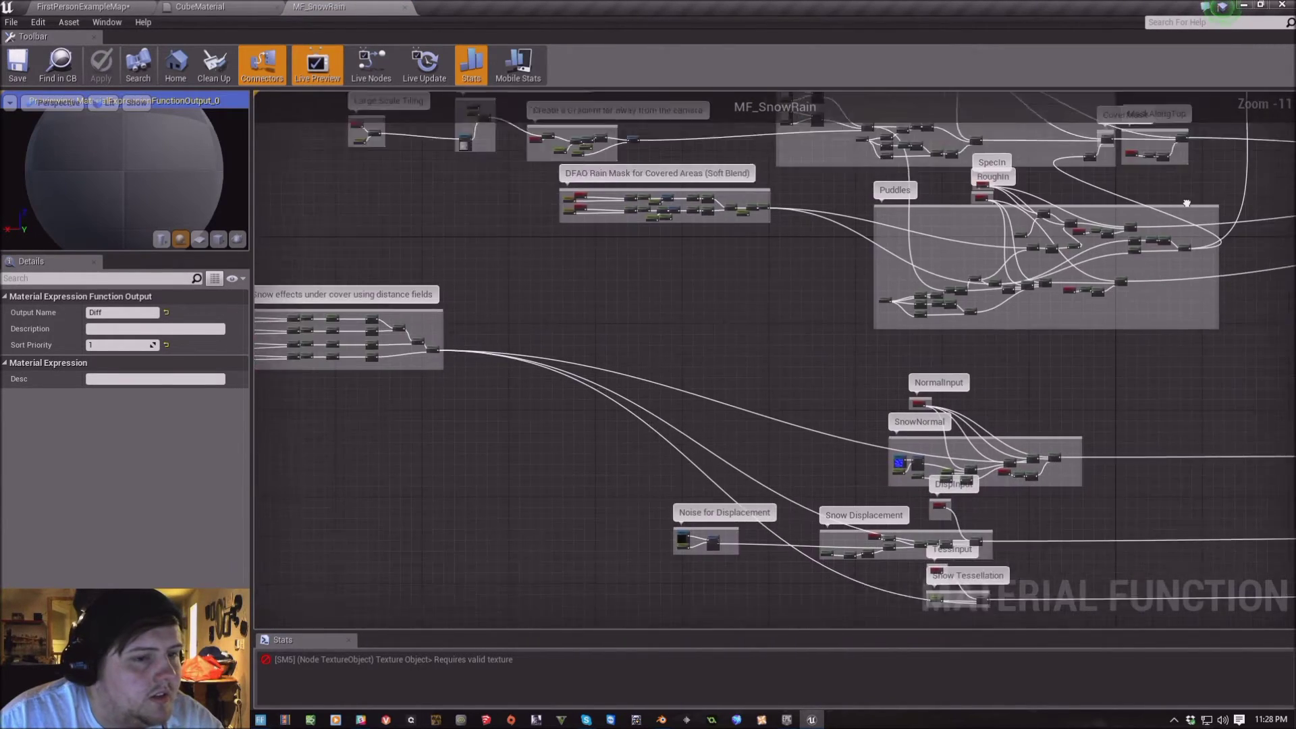
right_click_drag(1187, 203, 1069, 611)
scroll(878, 324, "up", 4)
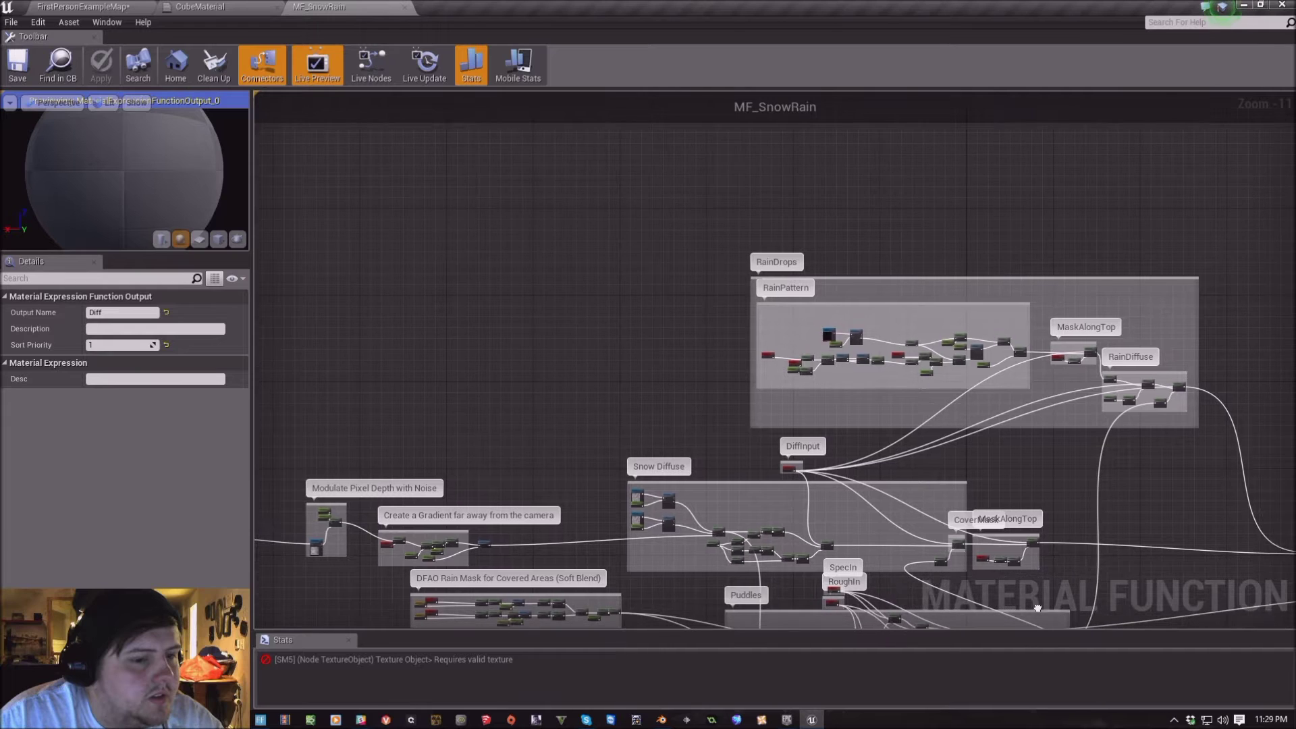
scroll(856, 316, "up", 7)
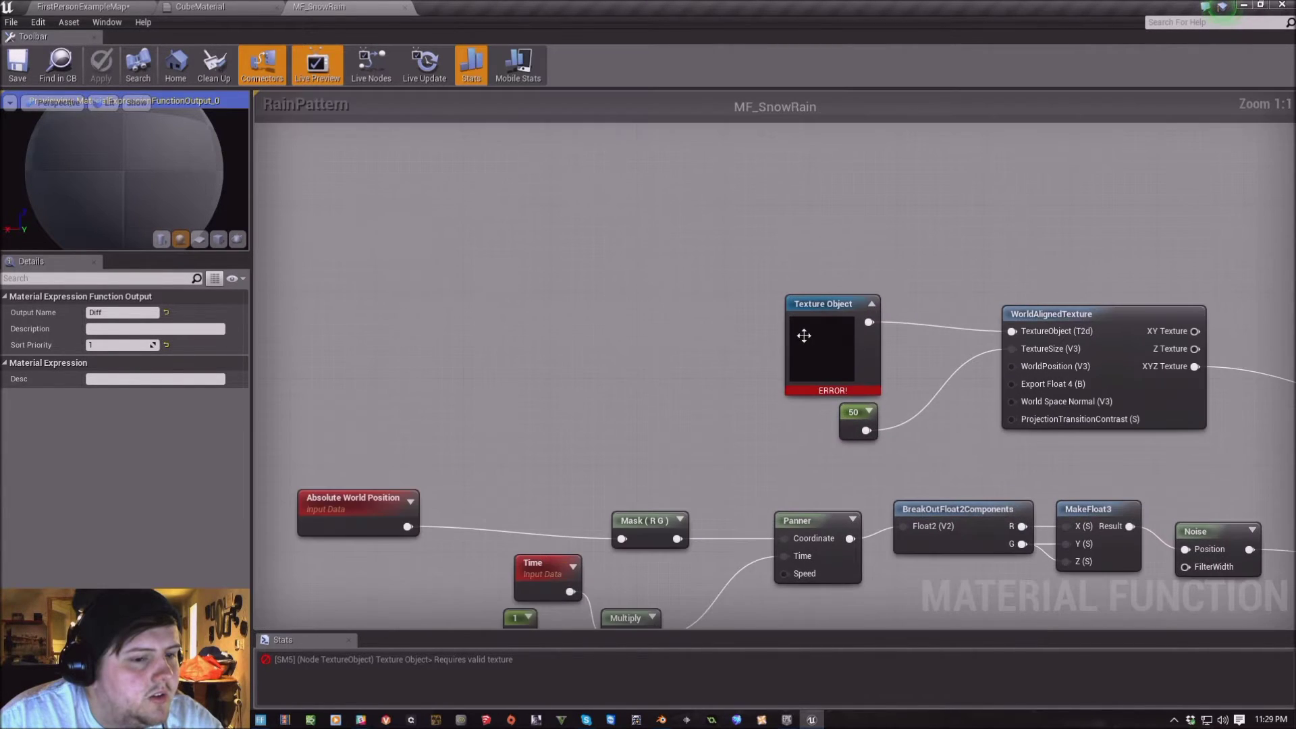
left_click(859, 393)
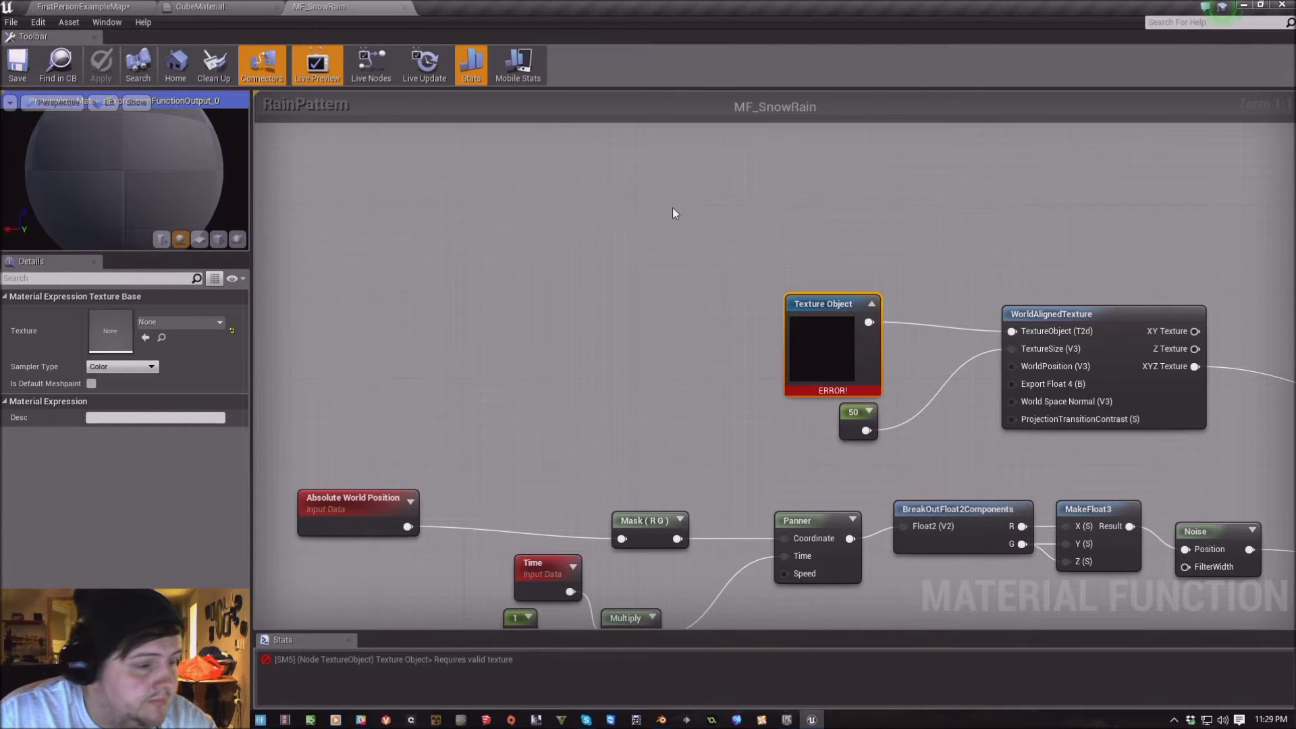
Look through the textures available for the RainPattern Texture Object and examine the surrounding RainDrops nodes
left_click(198, 318)
scroll(243, 523, "down", 10)
scroll(249, 557, "up", 5)
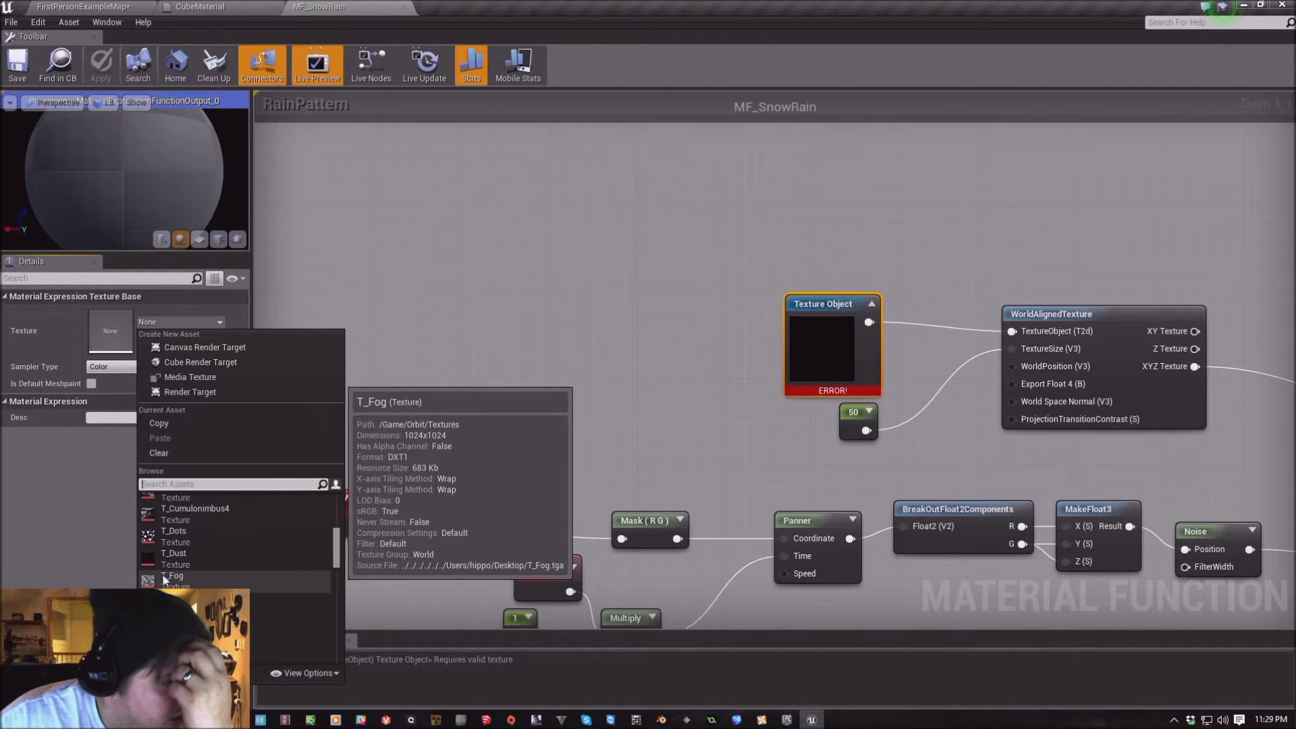
left_click(658, 339)
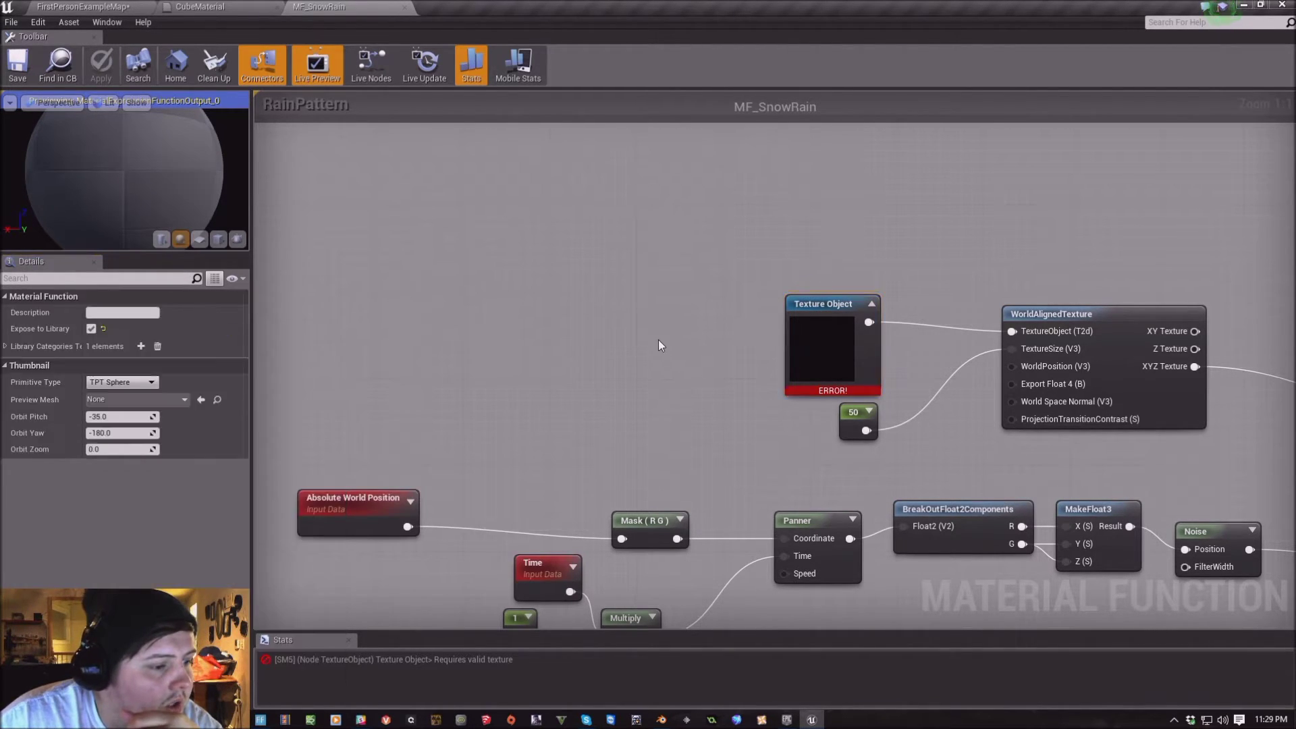
scroll(658, 340, "down", 3)
scroll(661, 362, "down", 5)
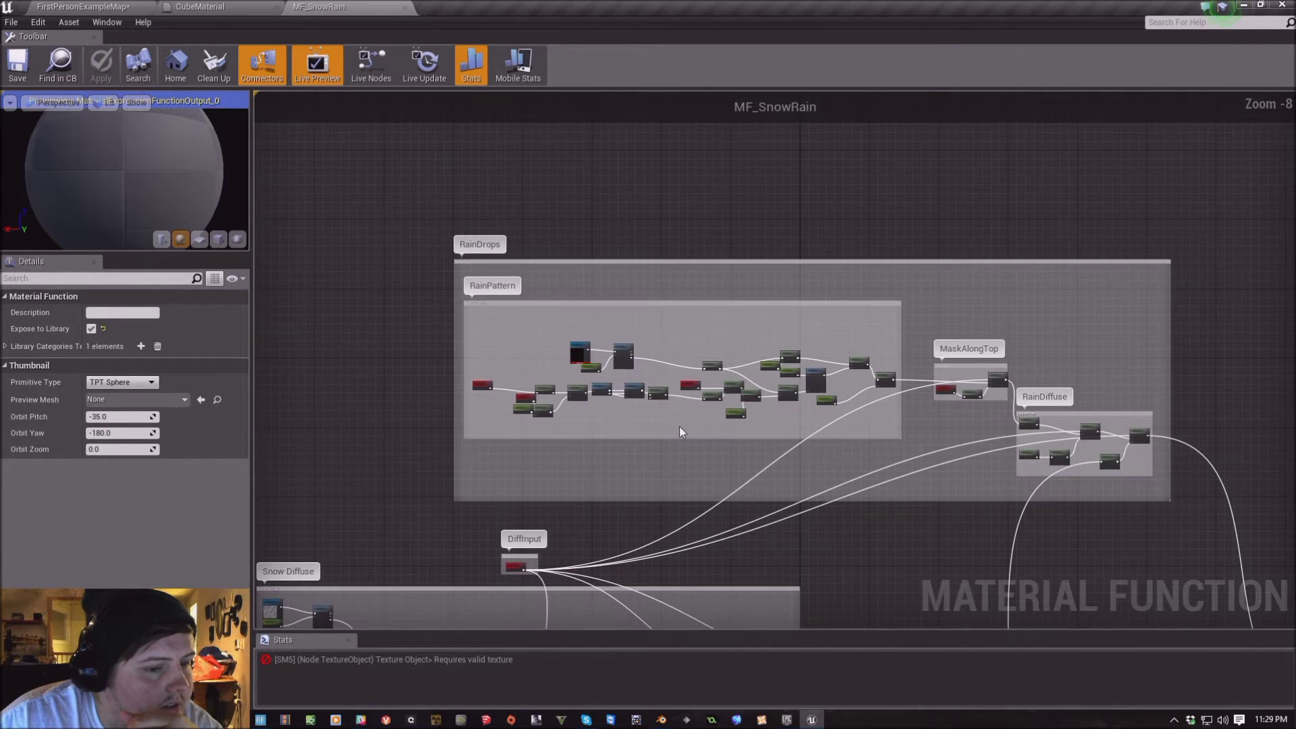
right_click_drag(738, 311, 631, 278)
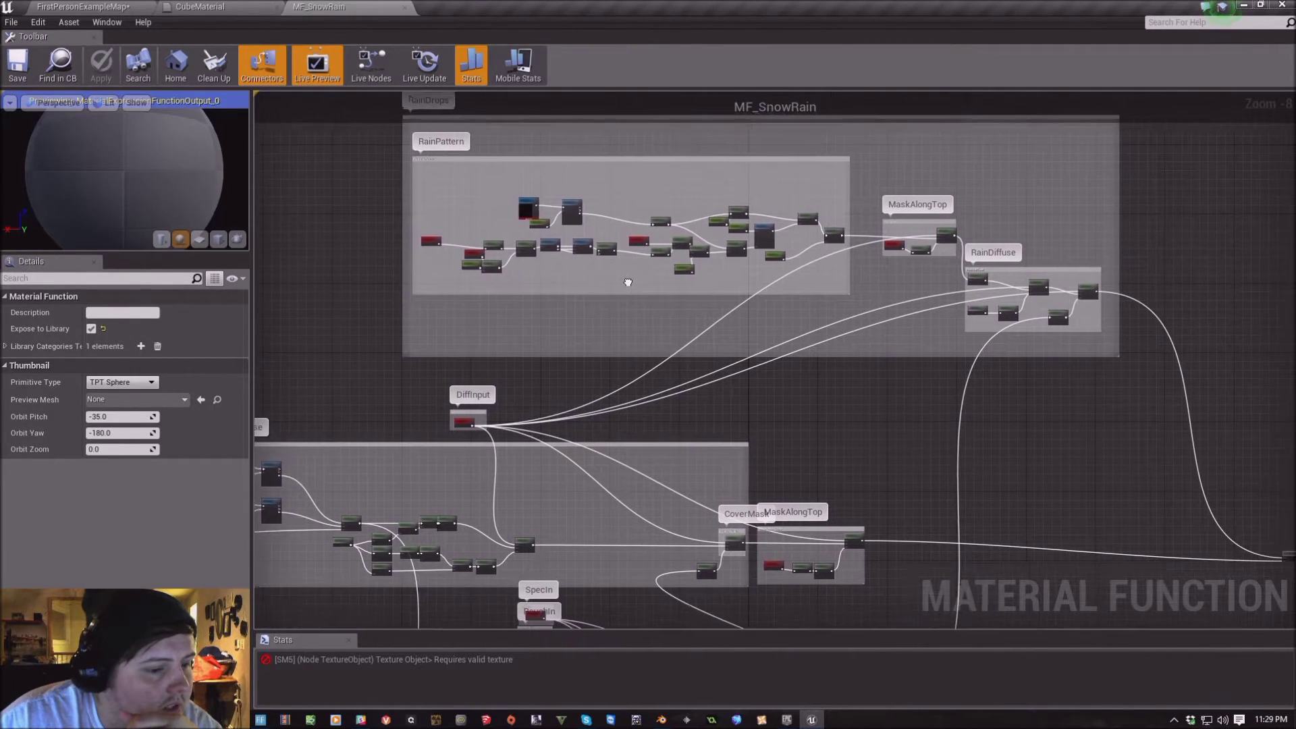
scroll(664, 412, "up", 1)
scroll(664, 412, "up", 7)
right_click_drag(930, 237, 747, 339)
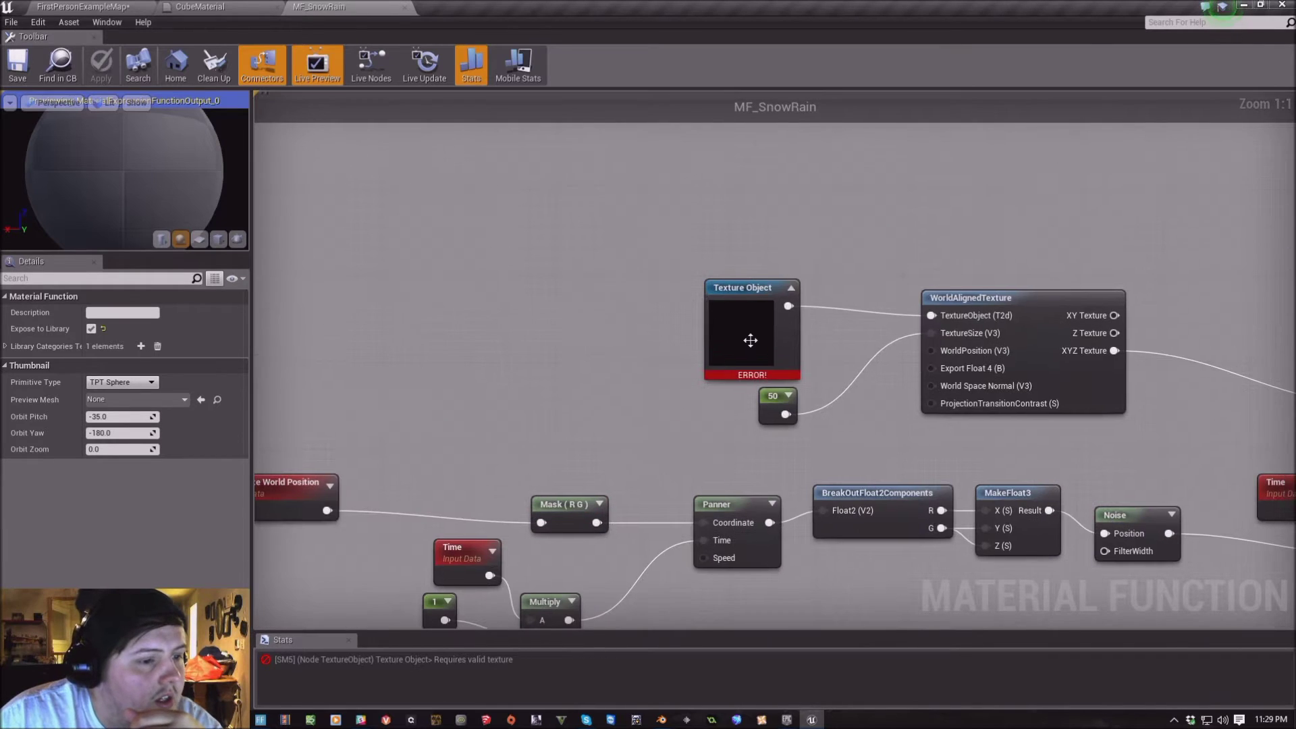
Assign the T_Dots texture to the Texture Object node feeding WorldAlignedTexture in the RainPattern group
left_click(748, 339)
left_click(180, 322)
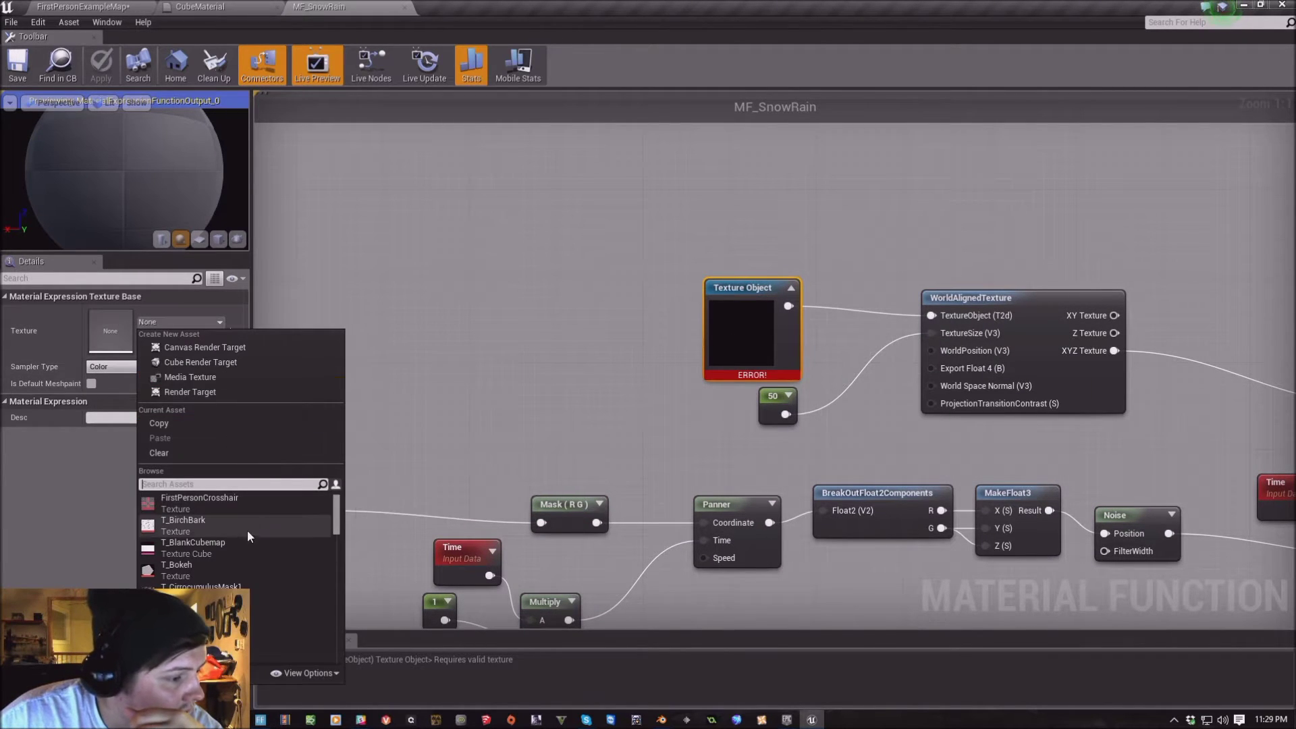
scroll(255, 544, "down", 4)
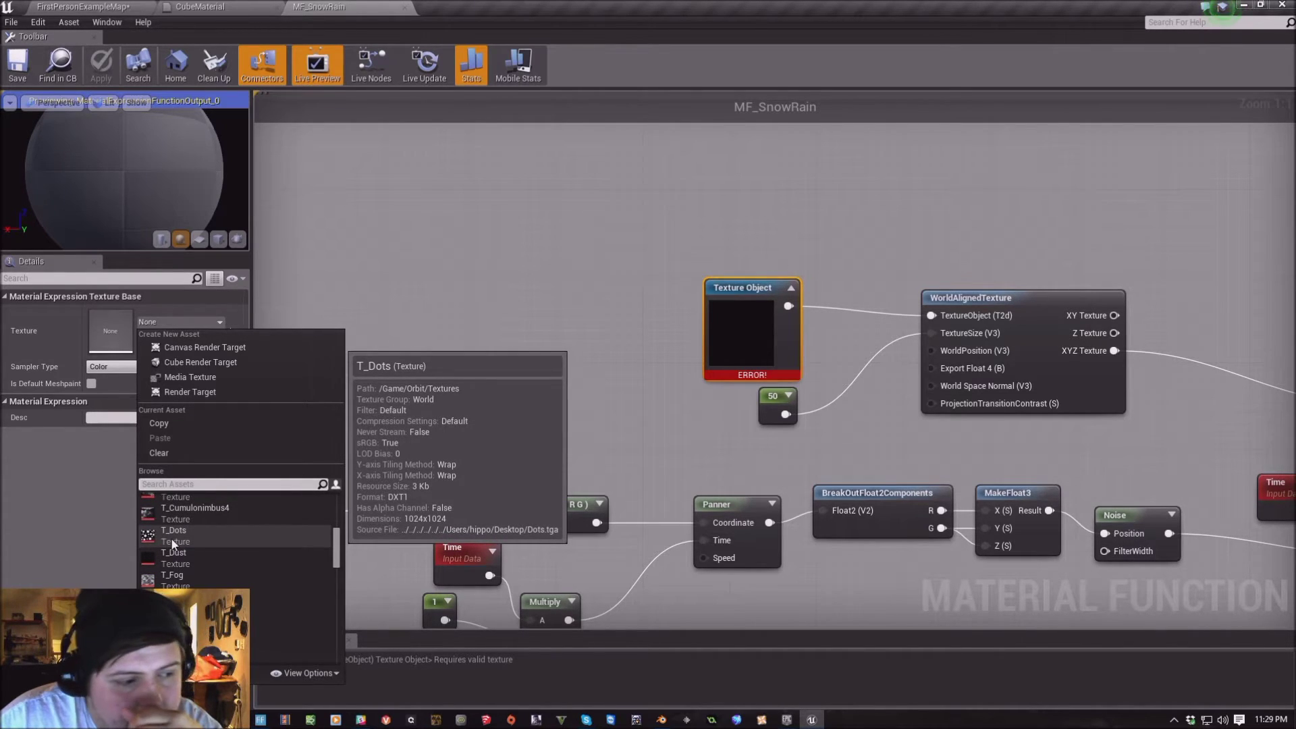
left_click(173, 535)
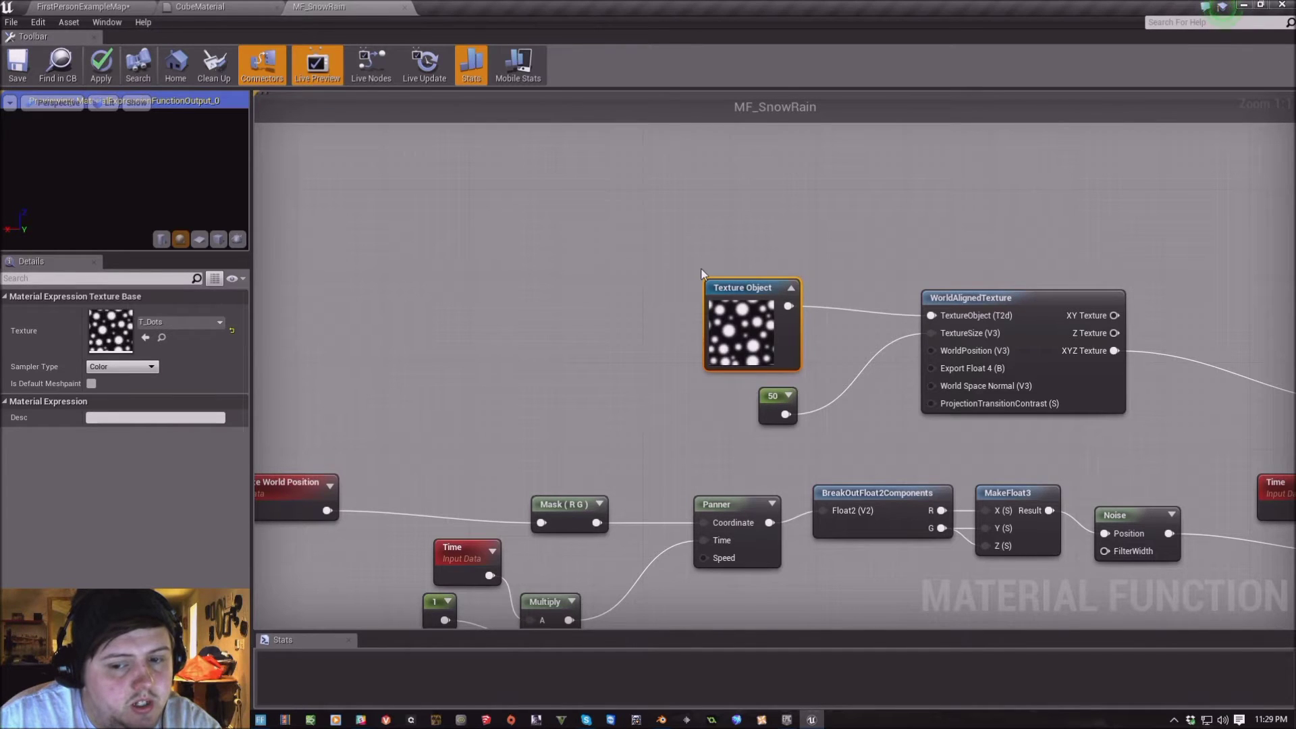
Apply and save the MF_SnowRain function and return to the CubeMaterial graph
left_click(101, 64)
left_click(23, 79)
left_click(200, 7)
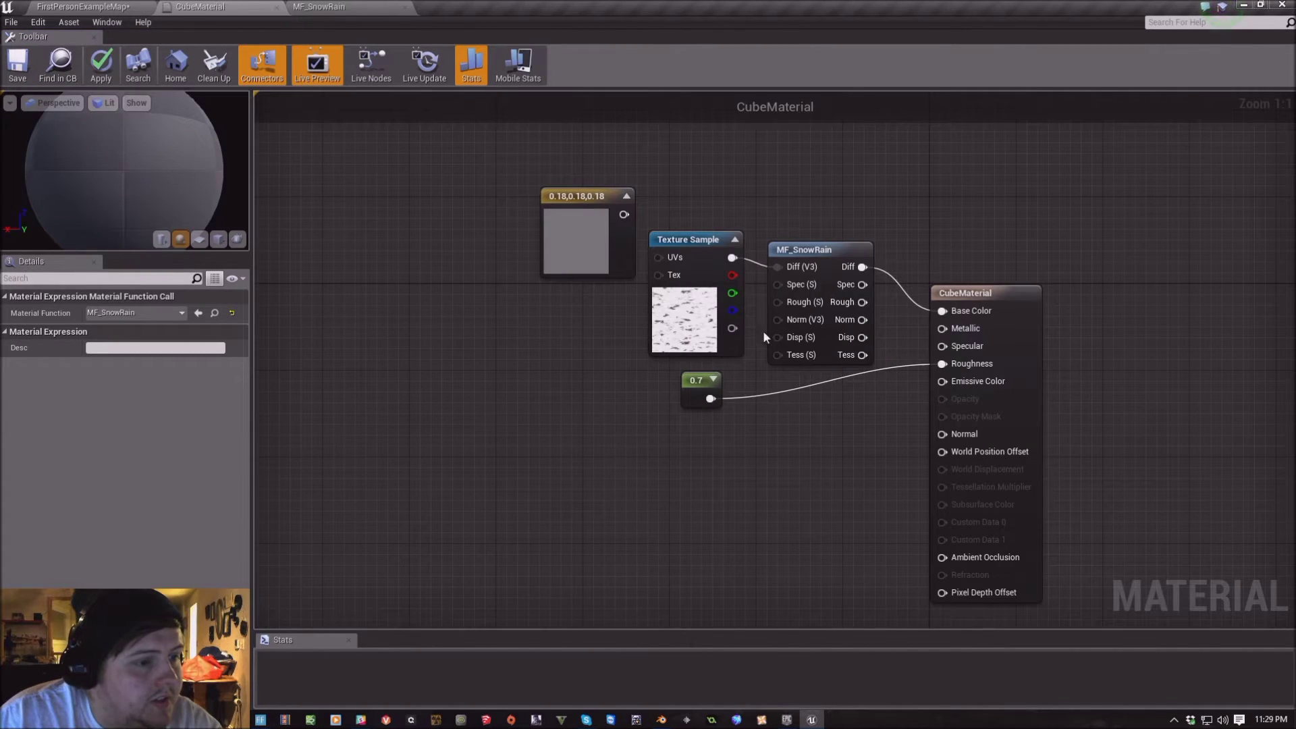
Reopen MF_SnowRain to review the RainDrops group and its Texture Object, and close the function editor
double_click(830, 254)
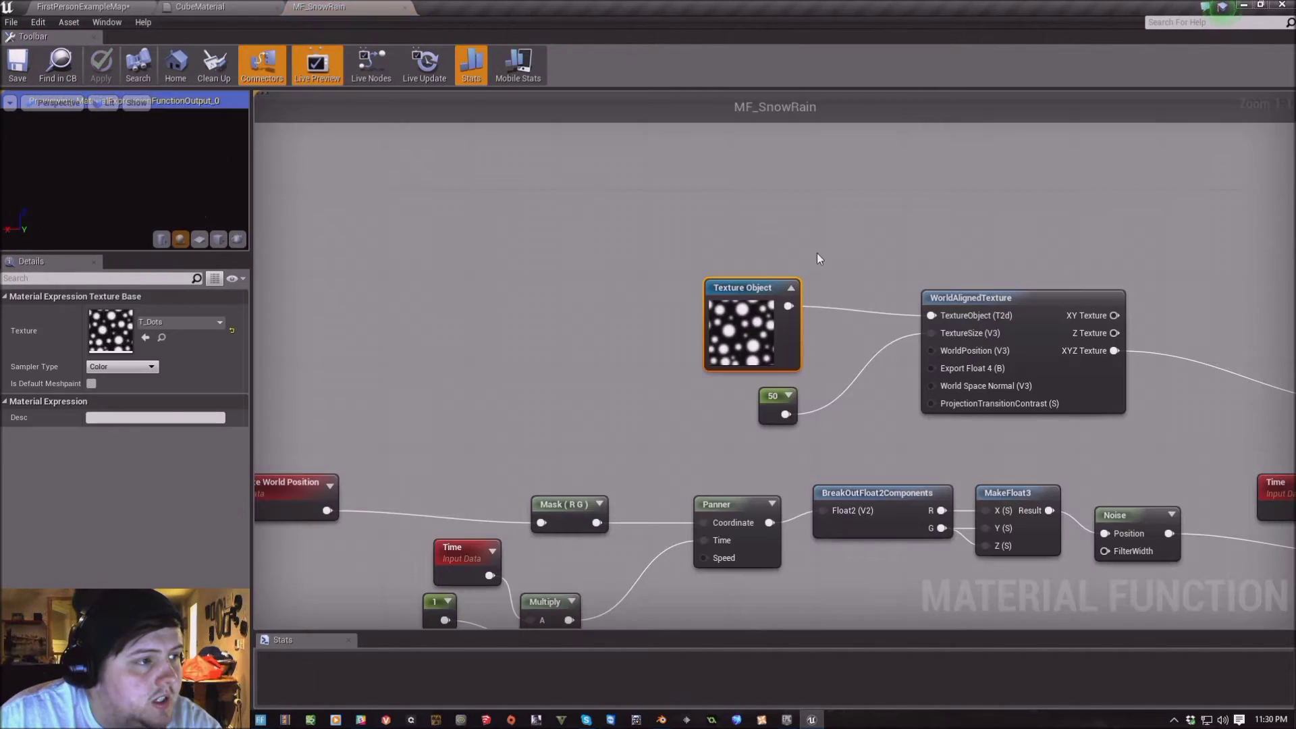
scroll(441, 209, "down", 12)
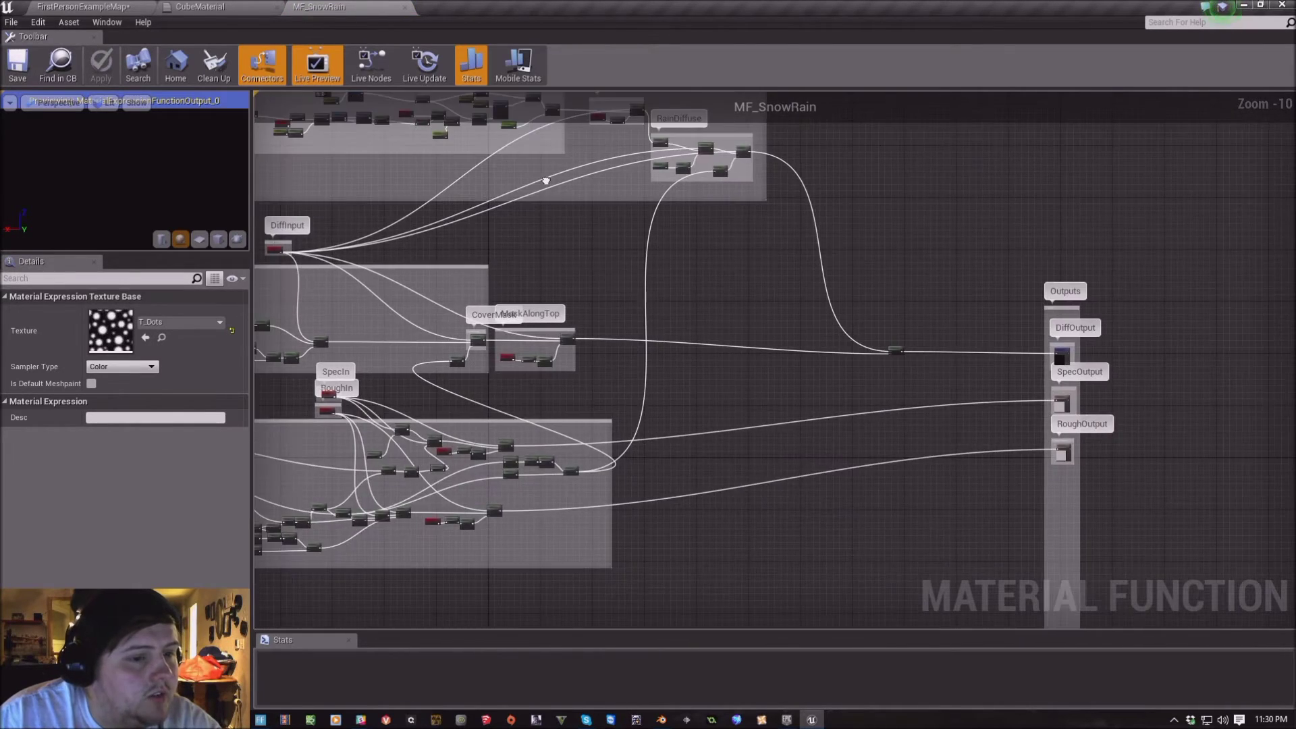
right_click_drag(677, 243, 599, 385)
scroll(586, 295, "up", 5)
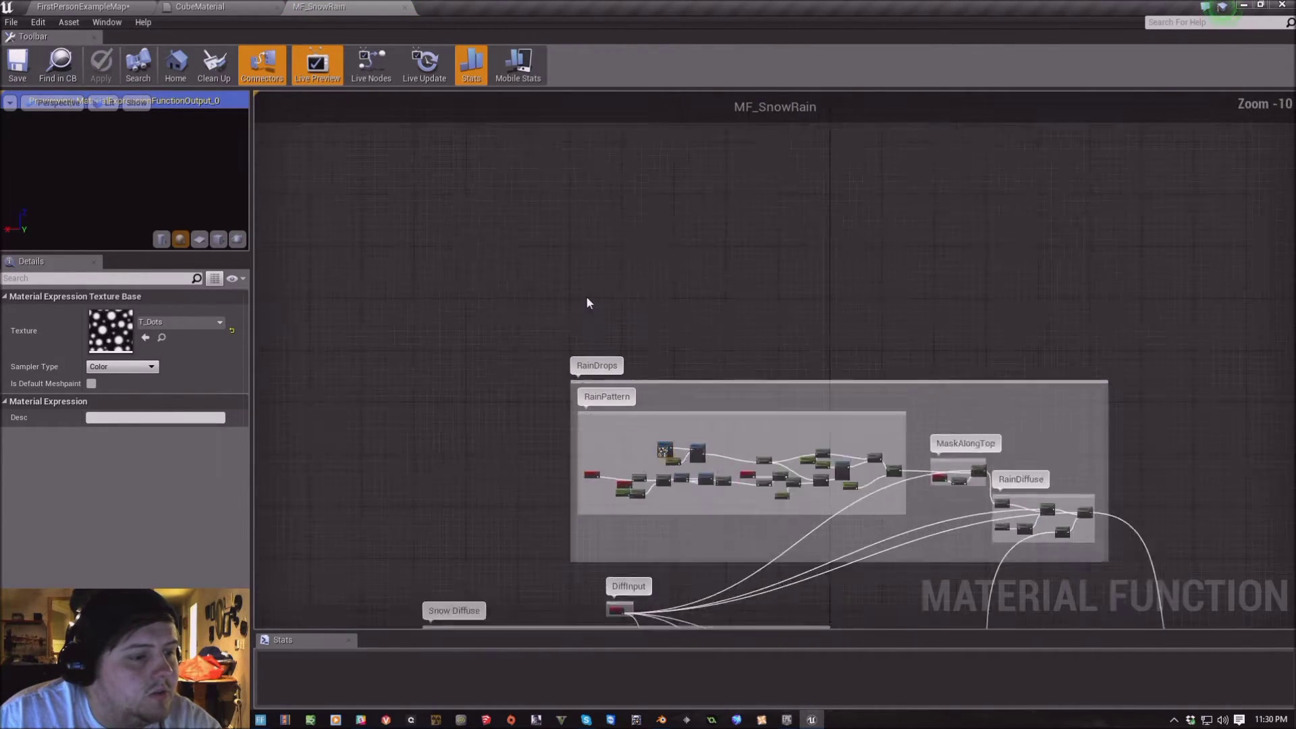
scroll(681, 472, "up", 8)
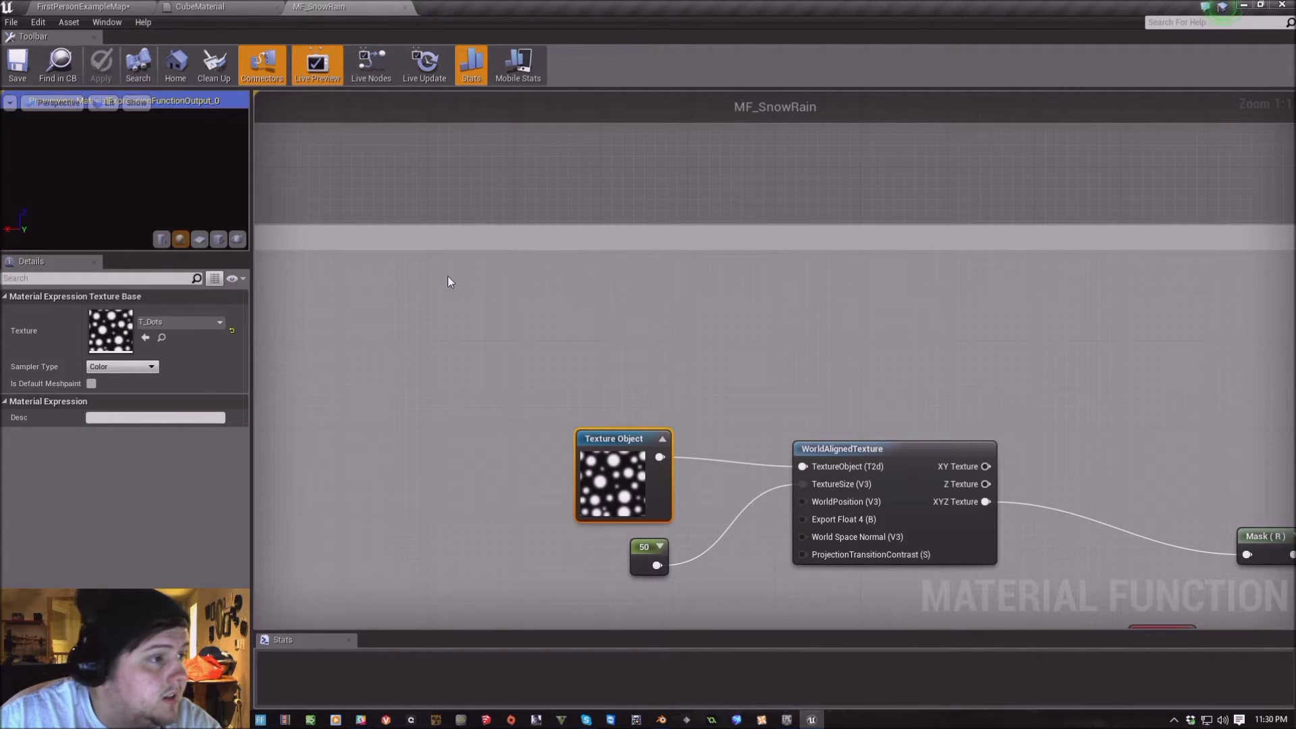
left_click(405, 7)
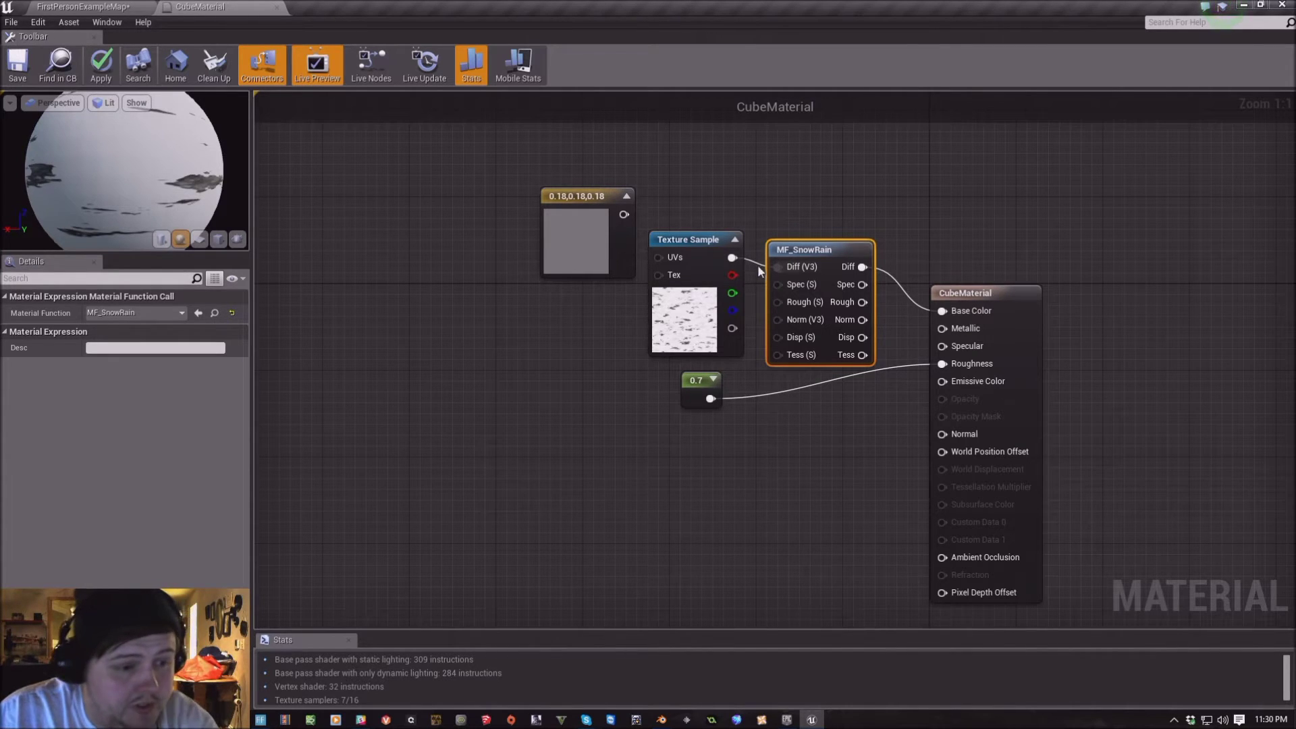
Route the 0.7 constant through MF_SnowRain's Rough input and output into Roughness, save CubeMaterial and close its editor
left_click_drag(710, 398, 943, 366)
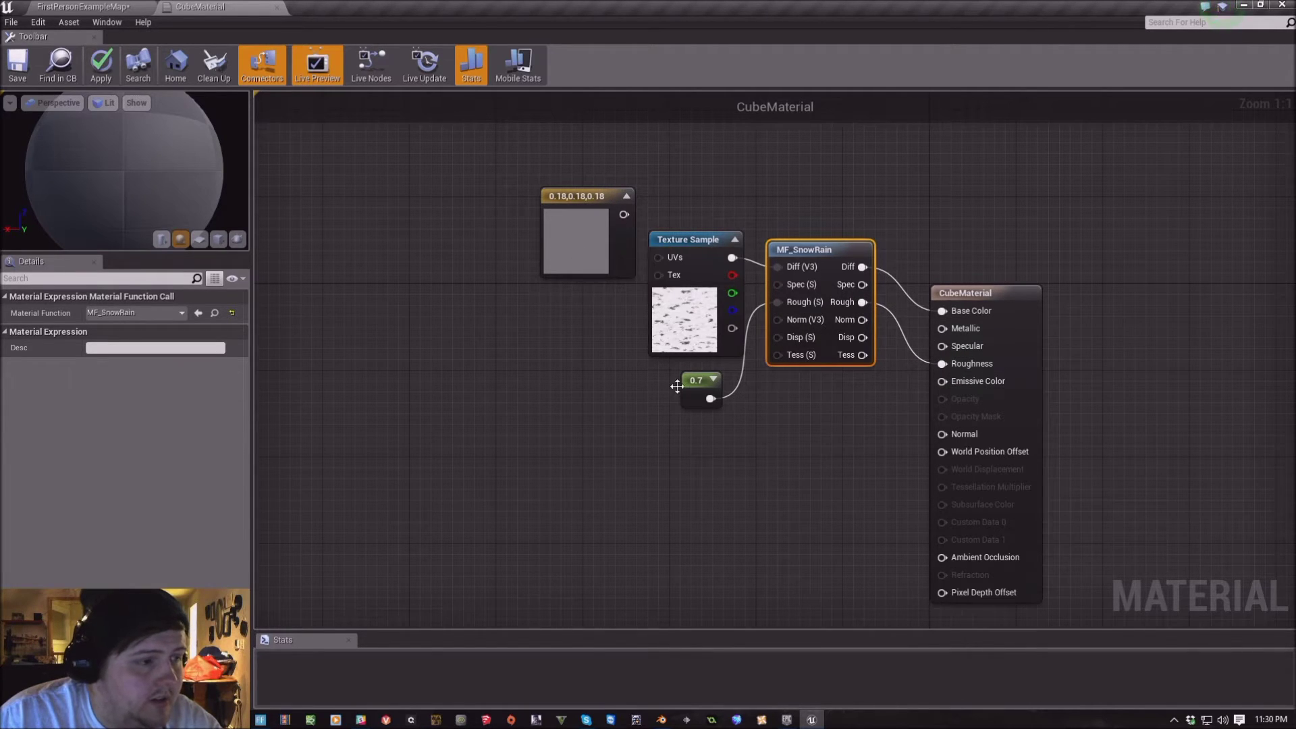
left_click(29, 55)
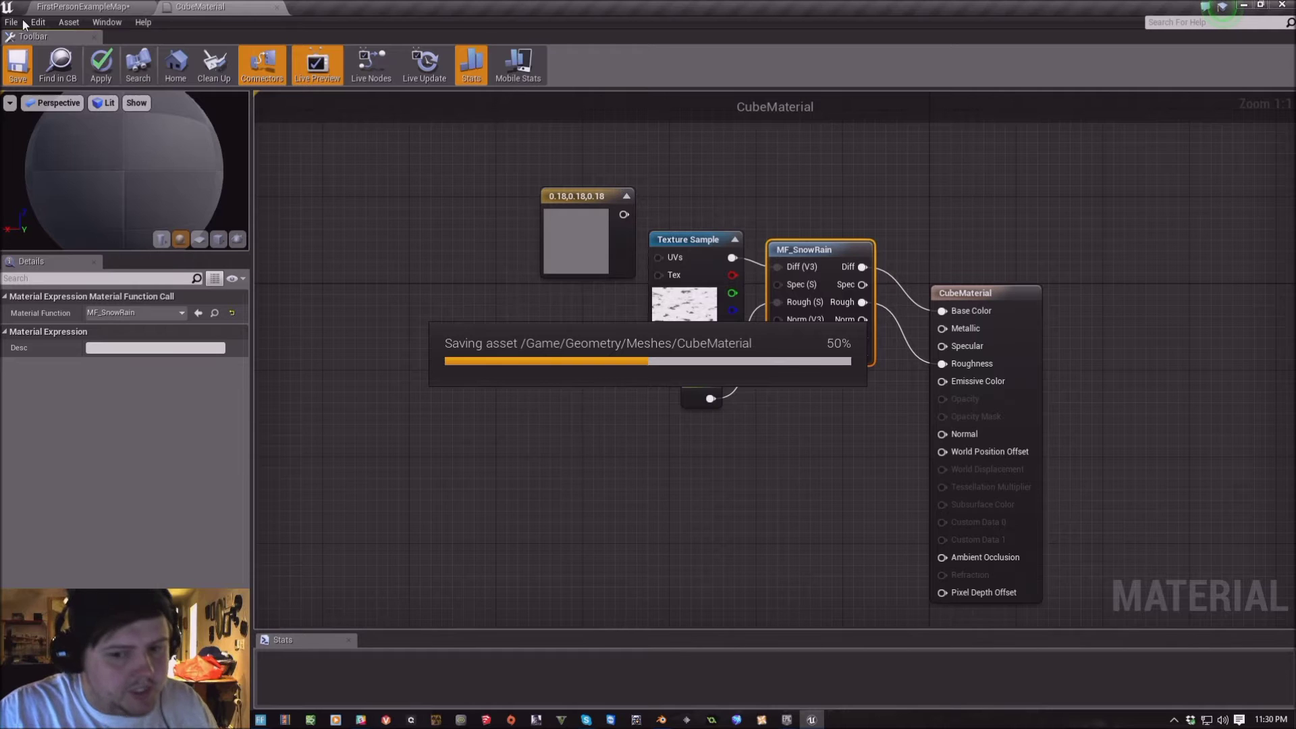
left_click(276, 7)
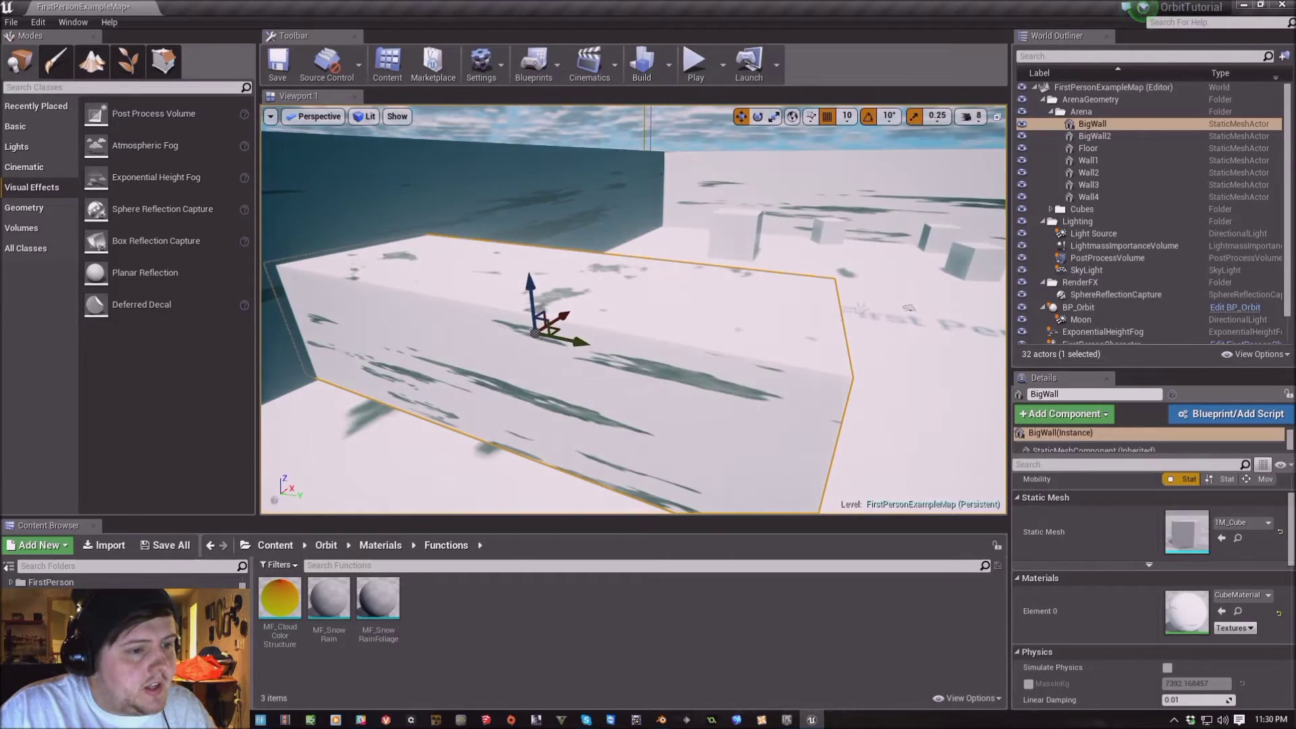
Inspect the updated material across the arena and focus the view on BigWall
right_click_drag(635, 310, 698, 287)
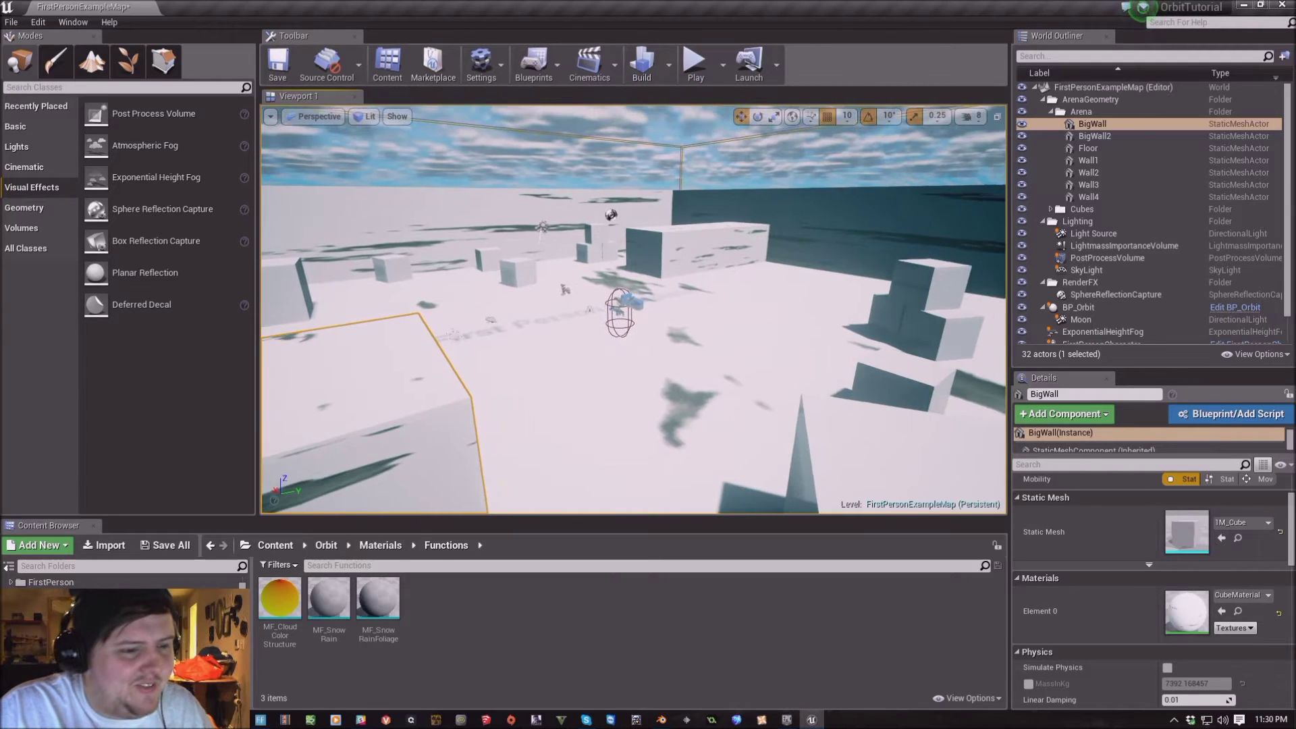
key("f")
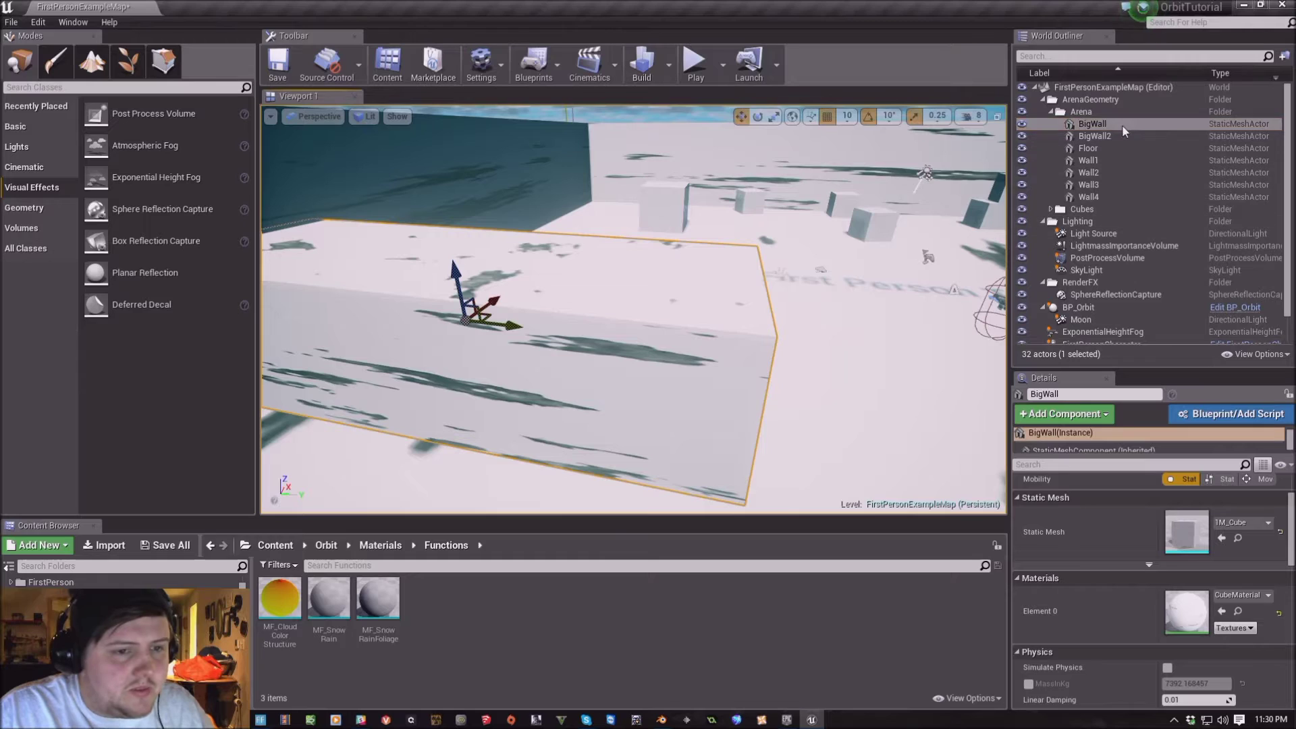
Select BP_Orbit, collapse its Stratus Clouds settings and raise Global Wetness to about 1.53
left_click(1097, 306)
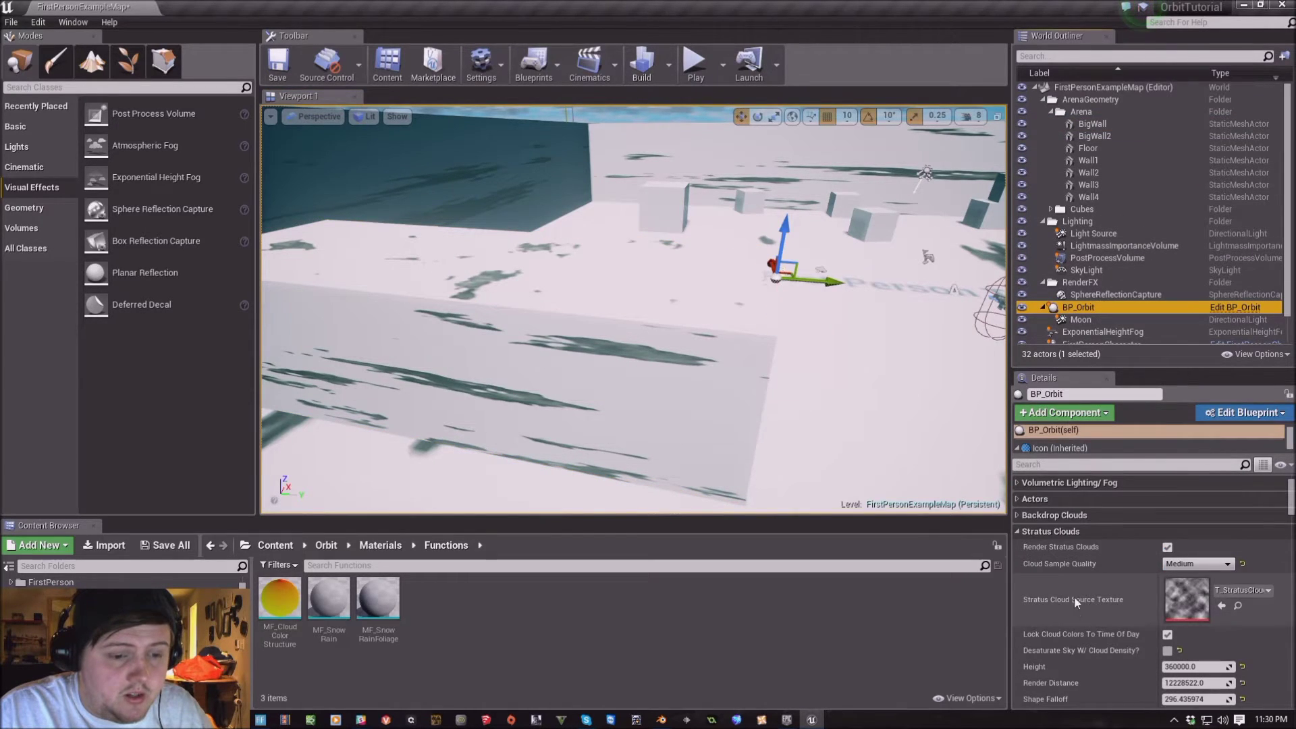
left_click(1071, 532)
scroll(1088, 544, "down", 5)
scroll(1127, 574, "down", 10)
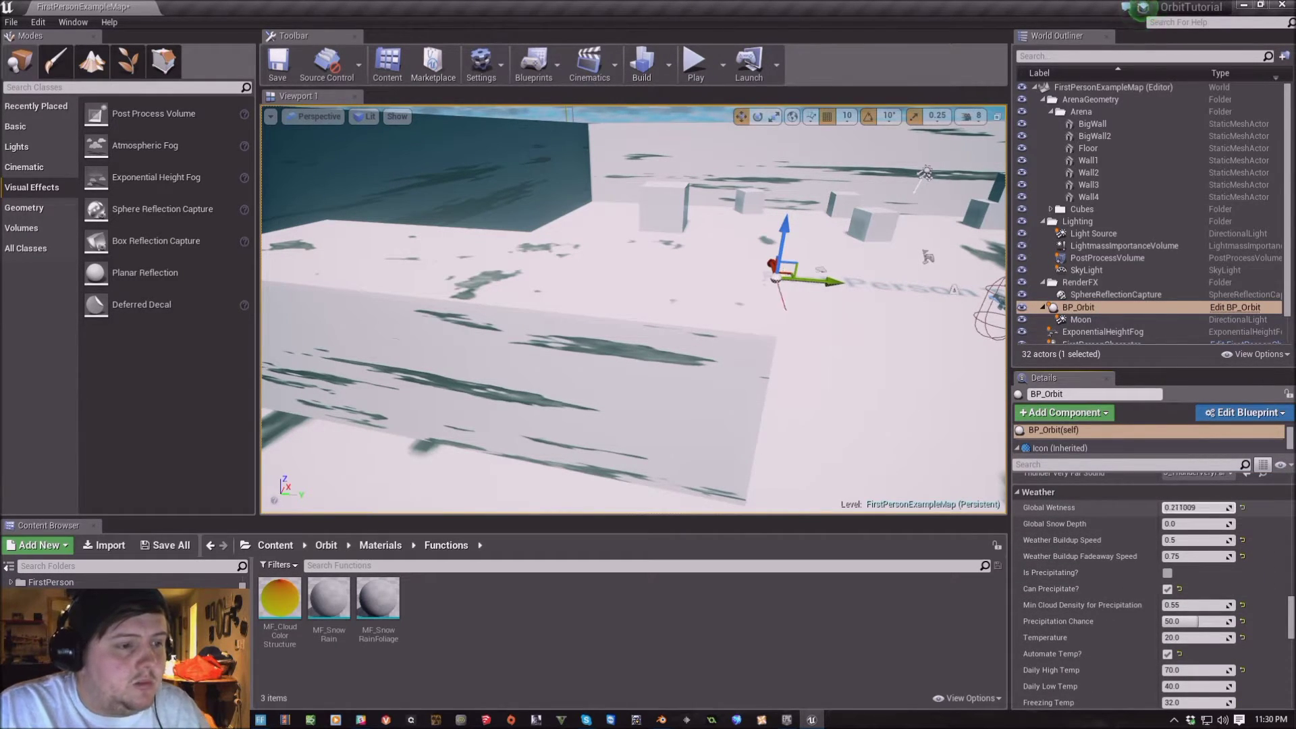
left_click_drag(1192, 507, 1222, 508)
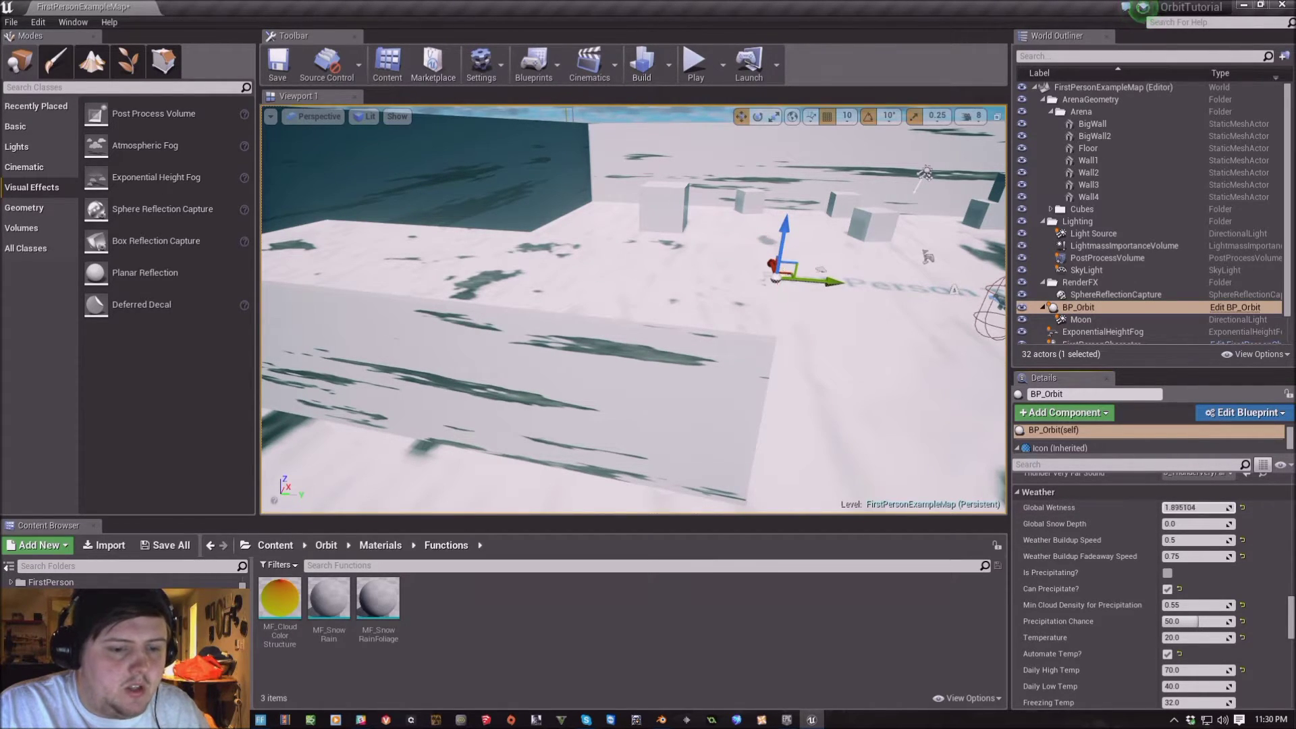
right_click_drag(634, 310, 675, 290)
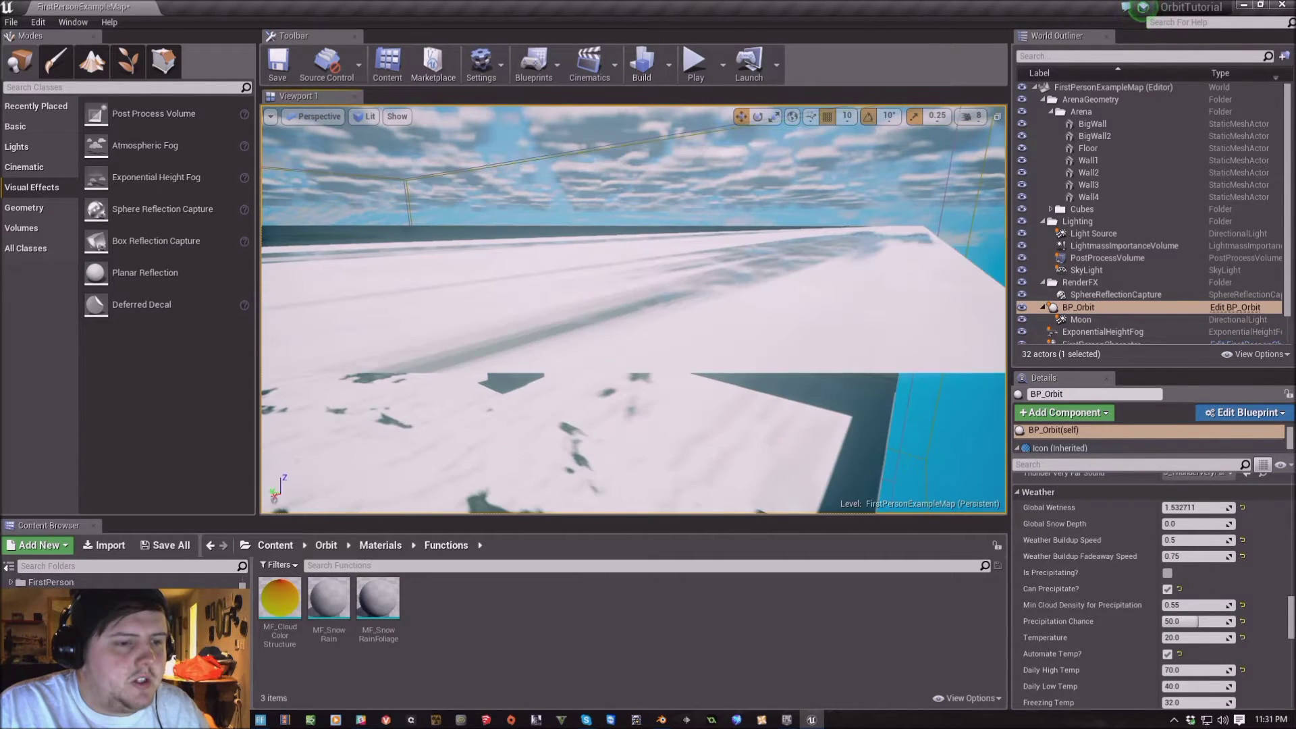
Reduce the viewport camera speed to 4 and inspect the wetness on the arena geometry
left_click(972, 118)
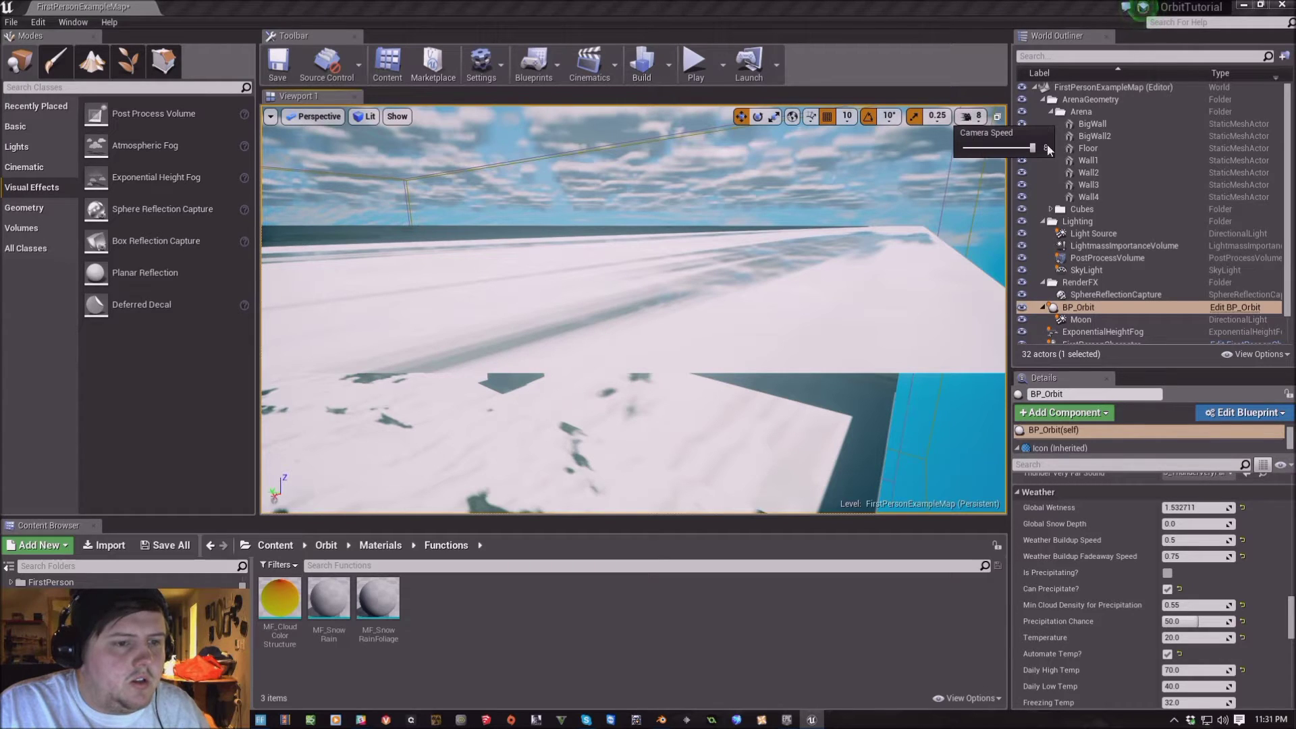
left_click_drag(1028, 151, 997, 147)
right_click_drag(675, 303, 665, 297)
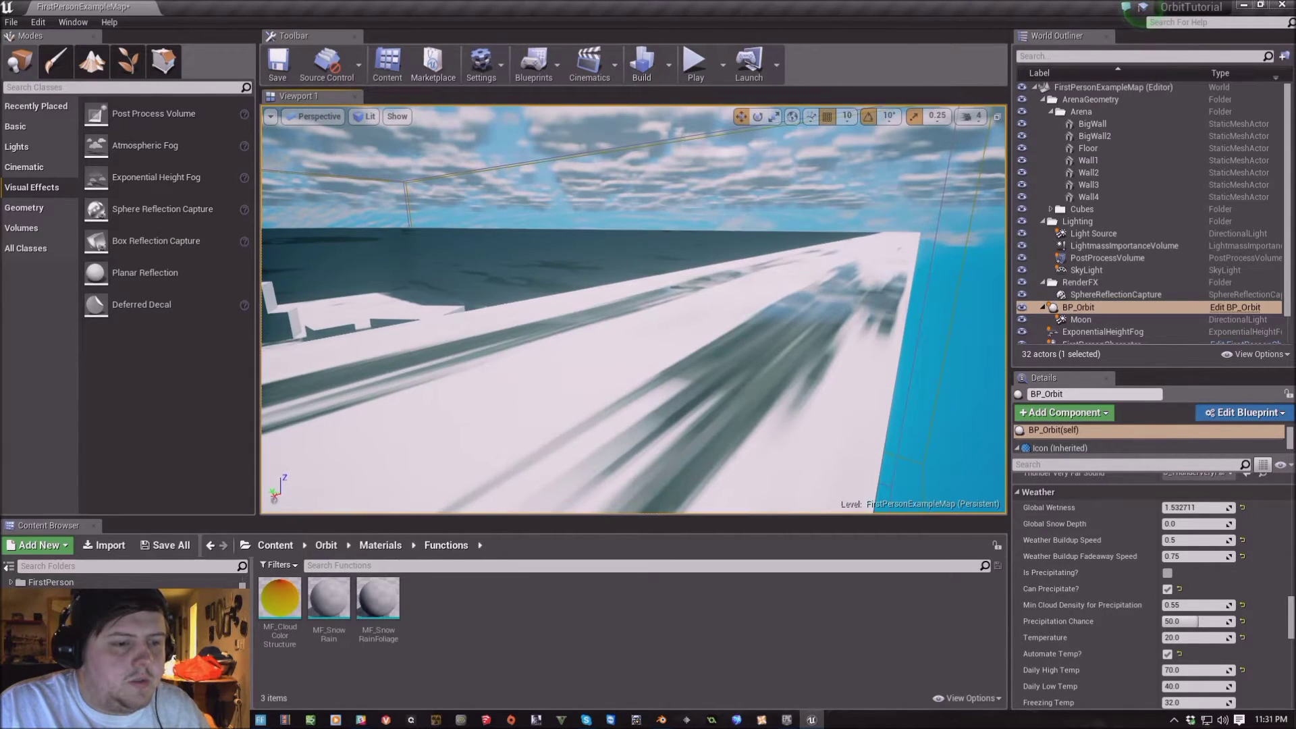
Reselect BP_Orbit, advance its Time to about 1849.5 and view the arena surface up close
left_click(1102, 223)
left_click(1080, 307)
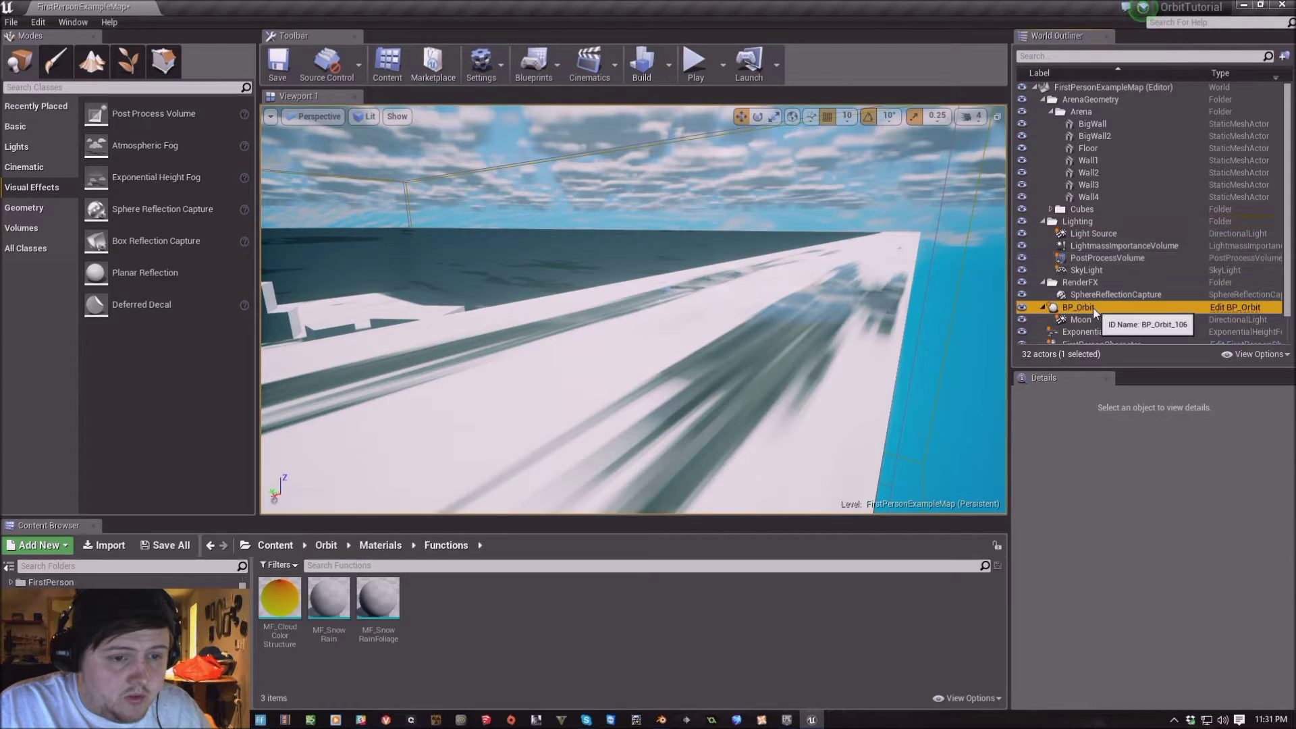
scroll(1291, 587, "down", 10)
scroll(1228, 486, "up", 10)
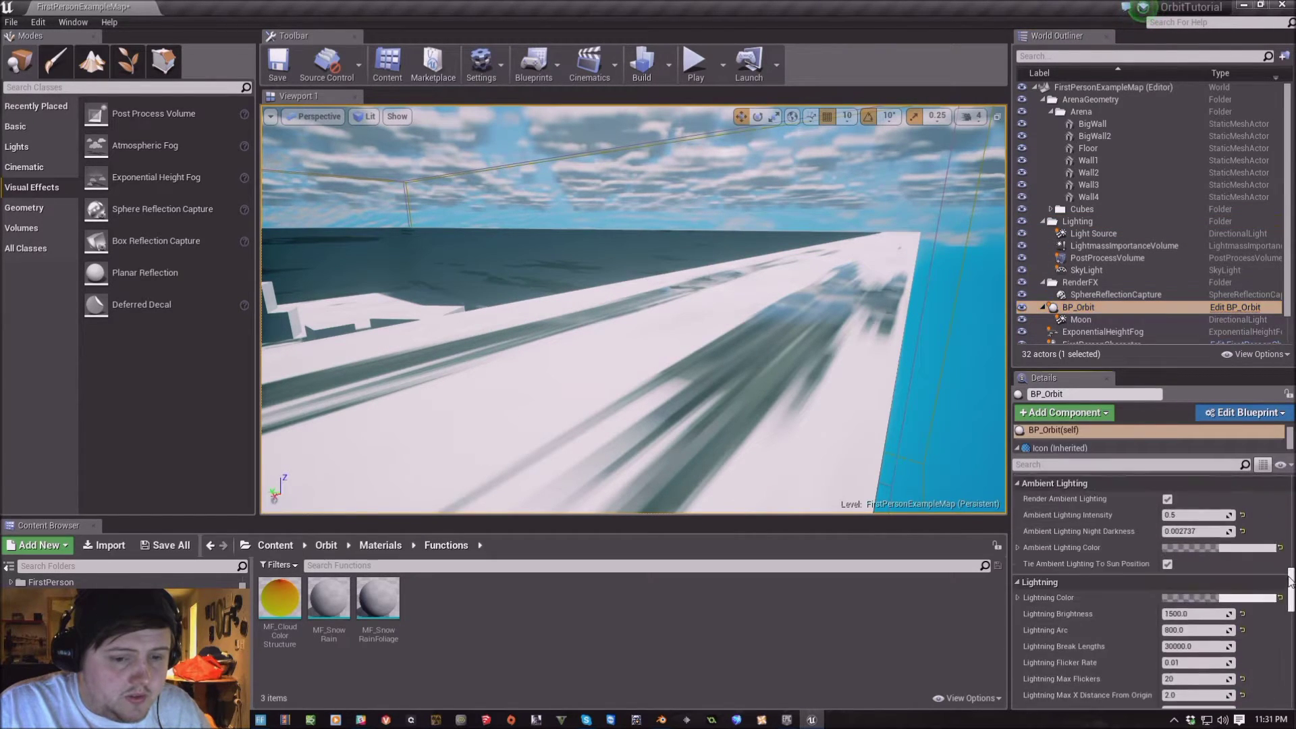
scroll(1229, 486, "up", 10)
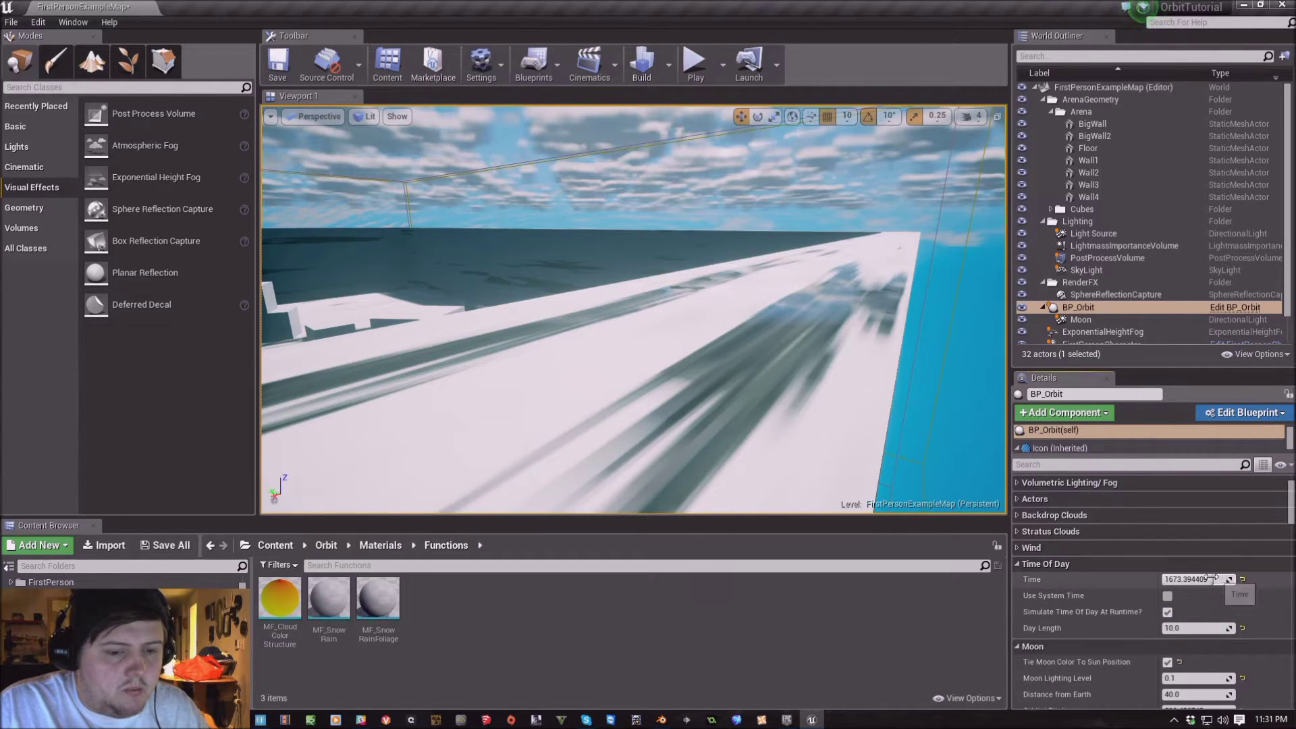
left_click_drag(1213, 578, 1236, 579)
mouse_move(635, 310)
right_mouse_down()
mouse_move(598, 285)
mouse_move(614, 304)
right_mouse_up()
right_click_drag(634, 310, 594, 342)
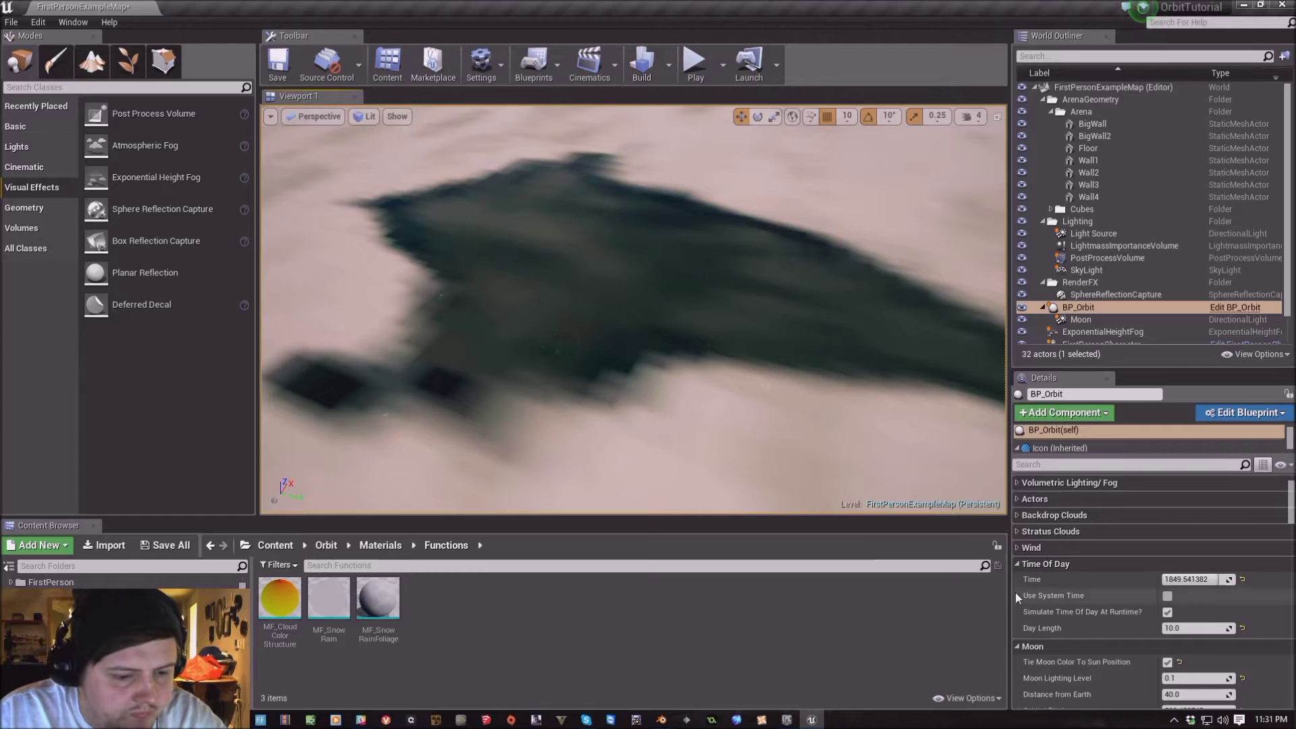
Set BP_Orbit's Global Wetness to 0 in the Weather settings
scroll(1060, 661, "down", 10)
scroll(1073, 655, "down", 12)
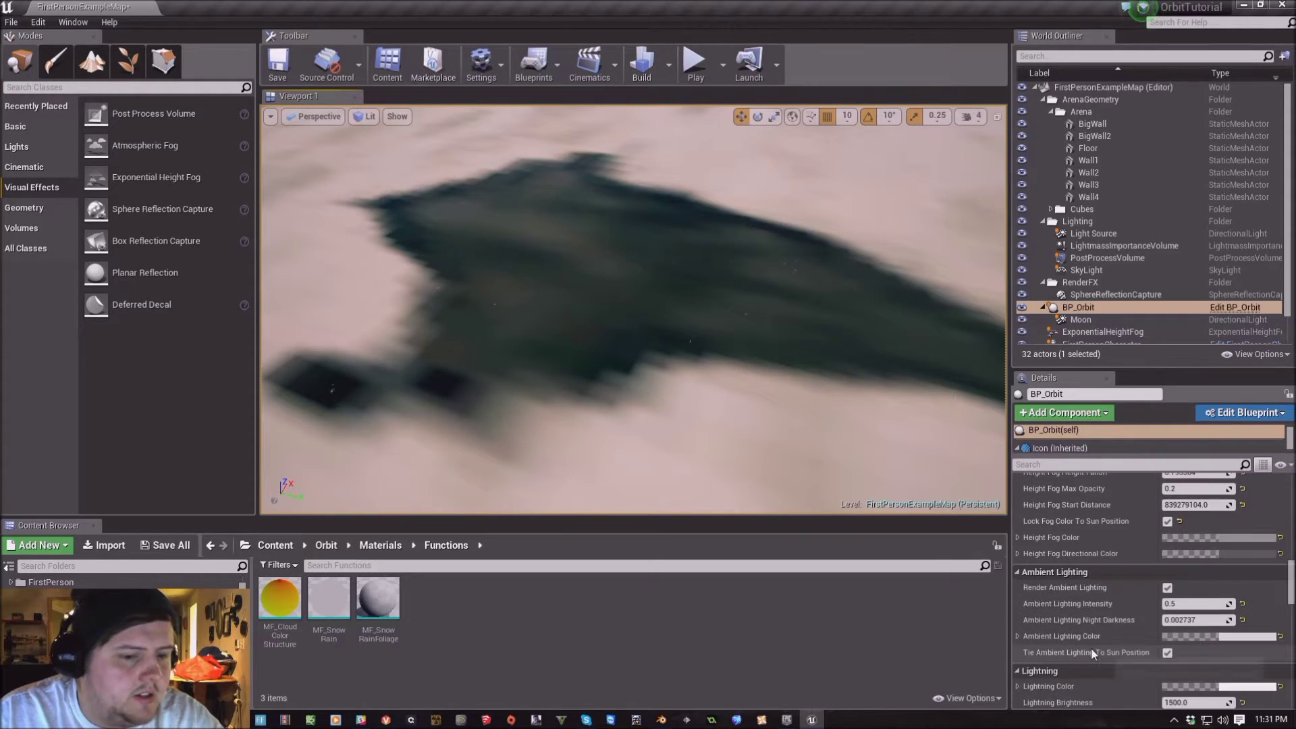
scroll(1042, 635, "down", 4)
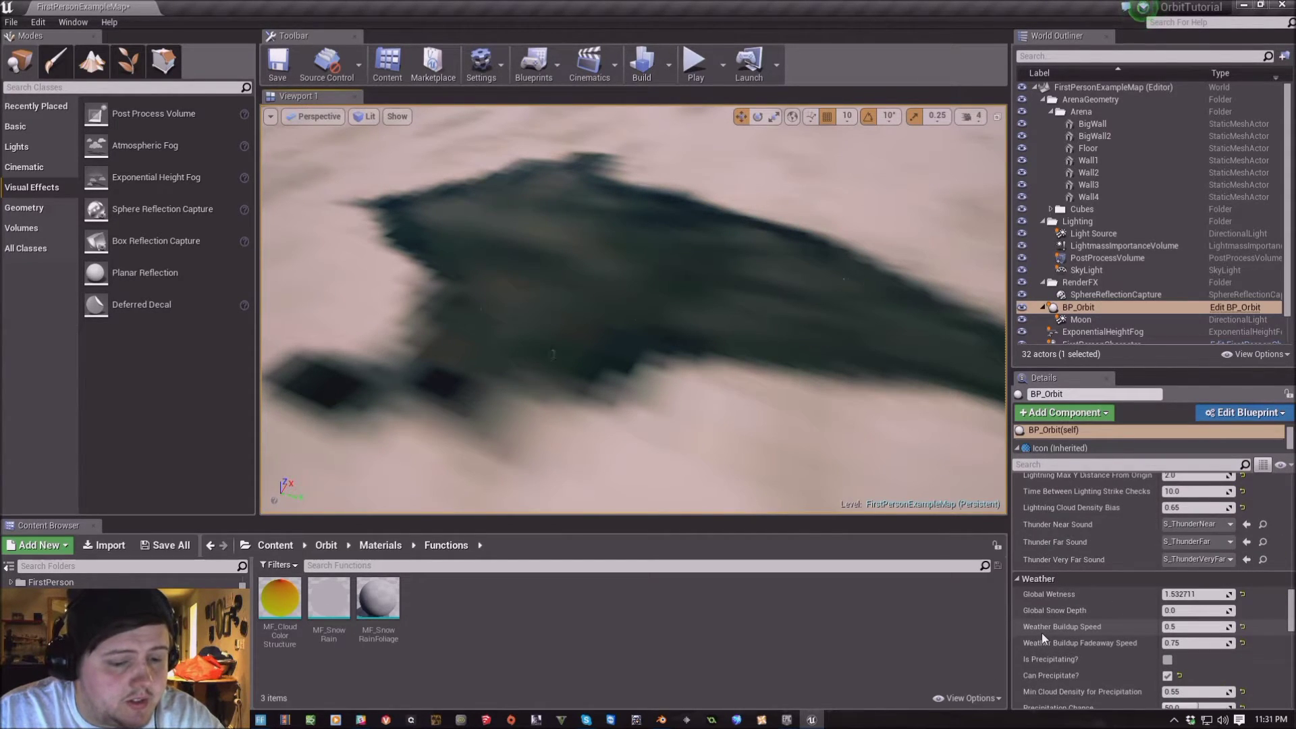
mouse_move(1186, 572)
left_mouse_down()
mouse_move(1148, 572)
mouse_move(1203, 585)
left_mouse_up()
type("0")
key("Return")
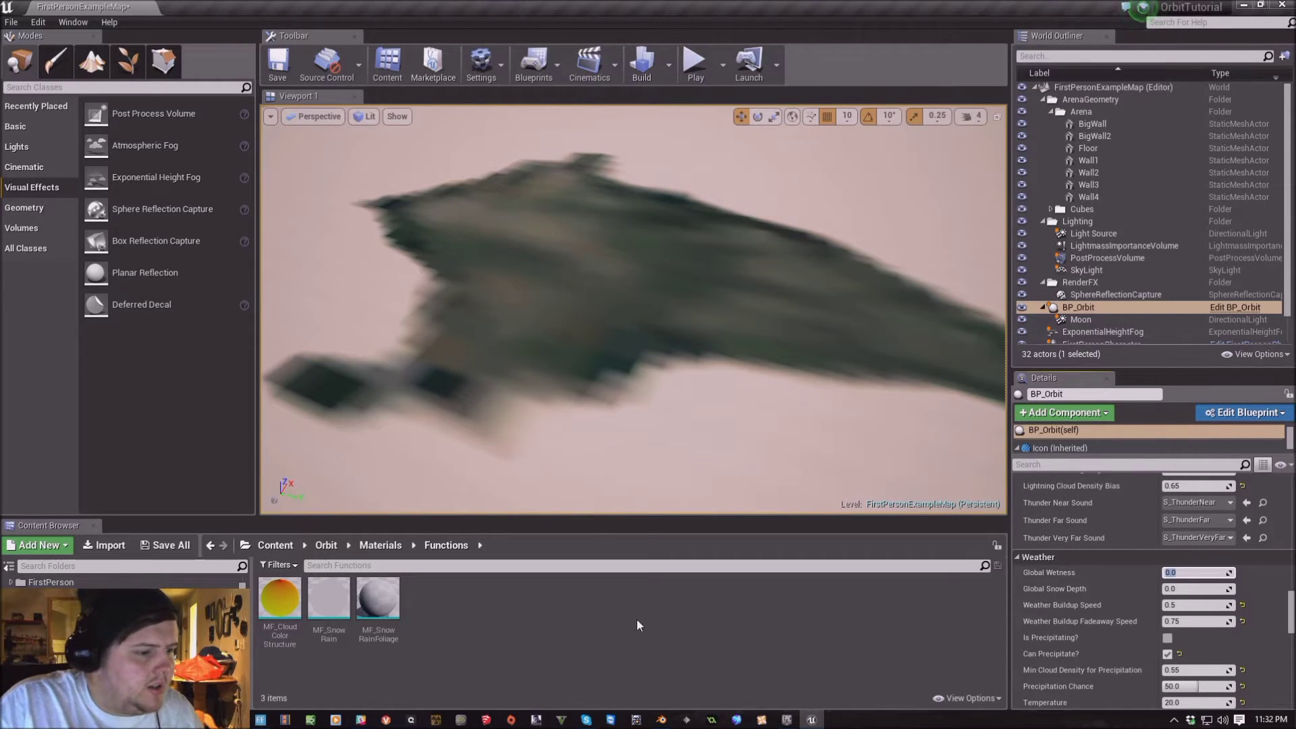
Open BigWall's CubeMaterial, spread out its nodes and connect MF_SnowRain's Disp output to World Position Offset
left_click(1092, 123)
scroll(1097, 586, "down", 5)
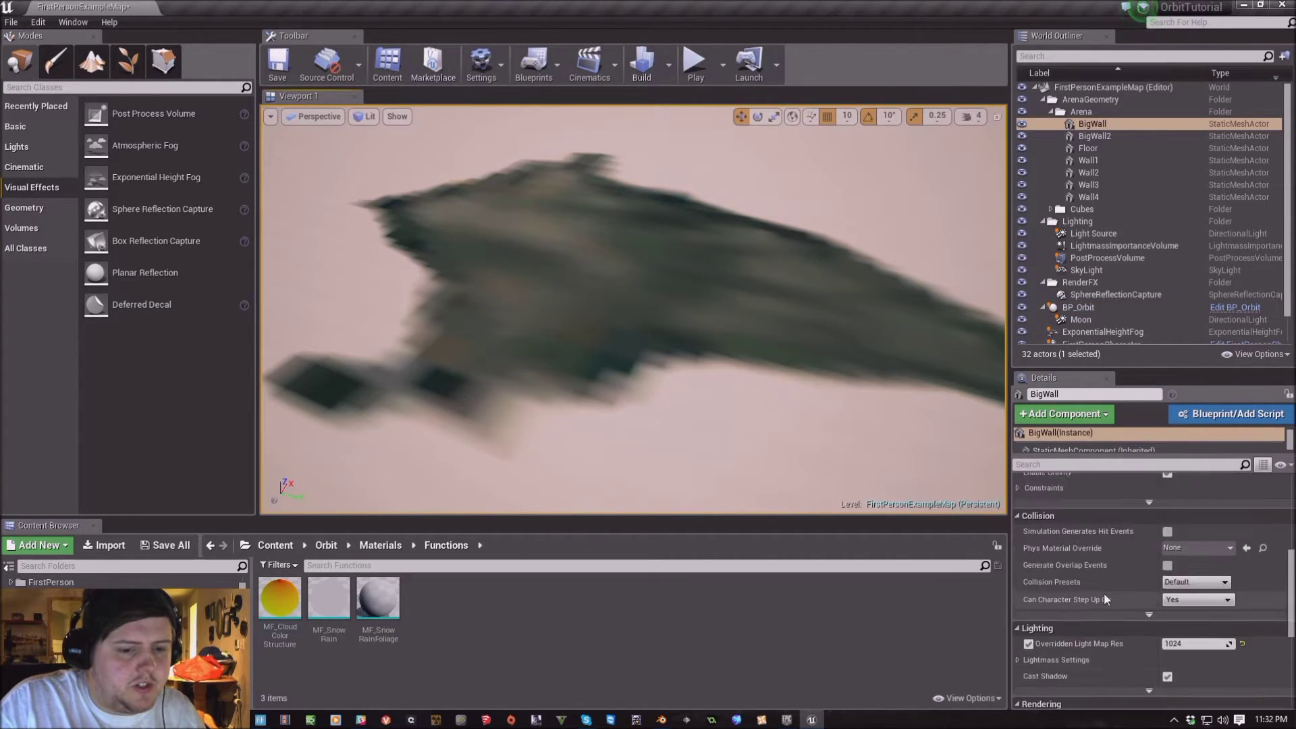
scroll(1103, 593, "up", 2)
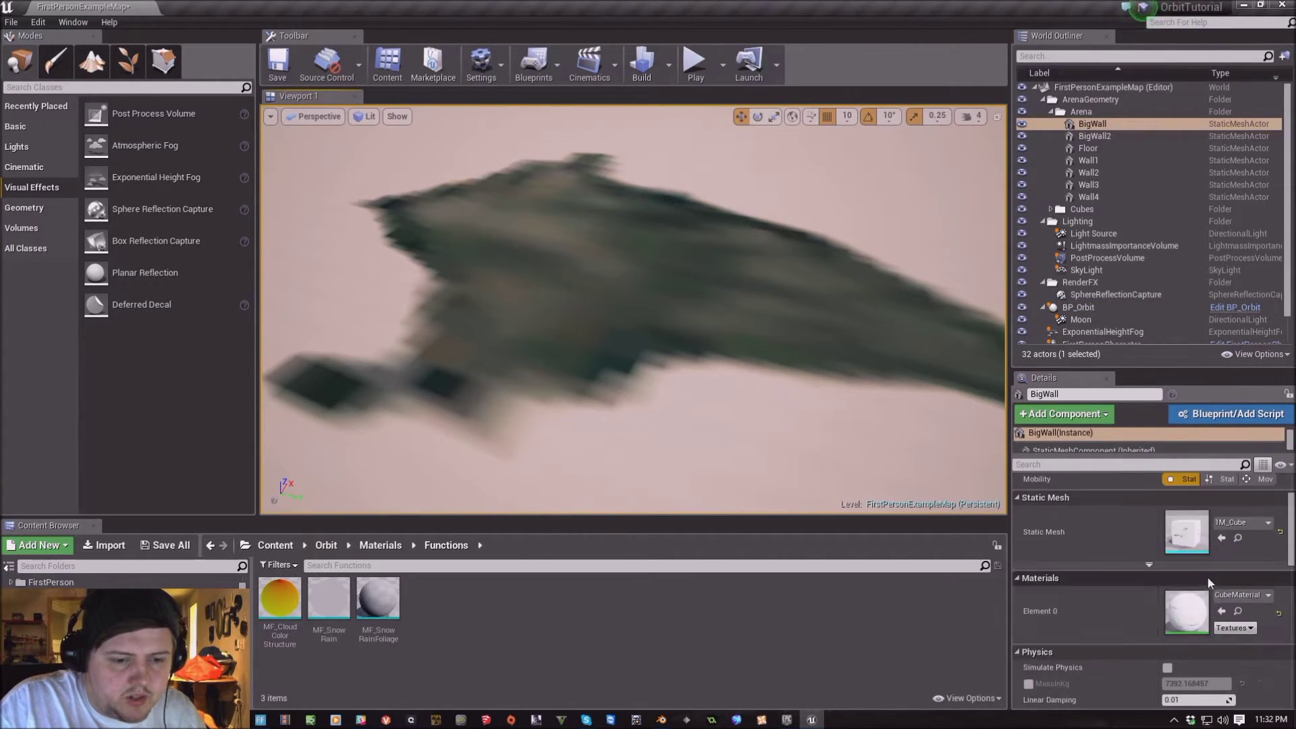
double_click(1172, 613)
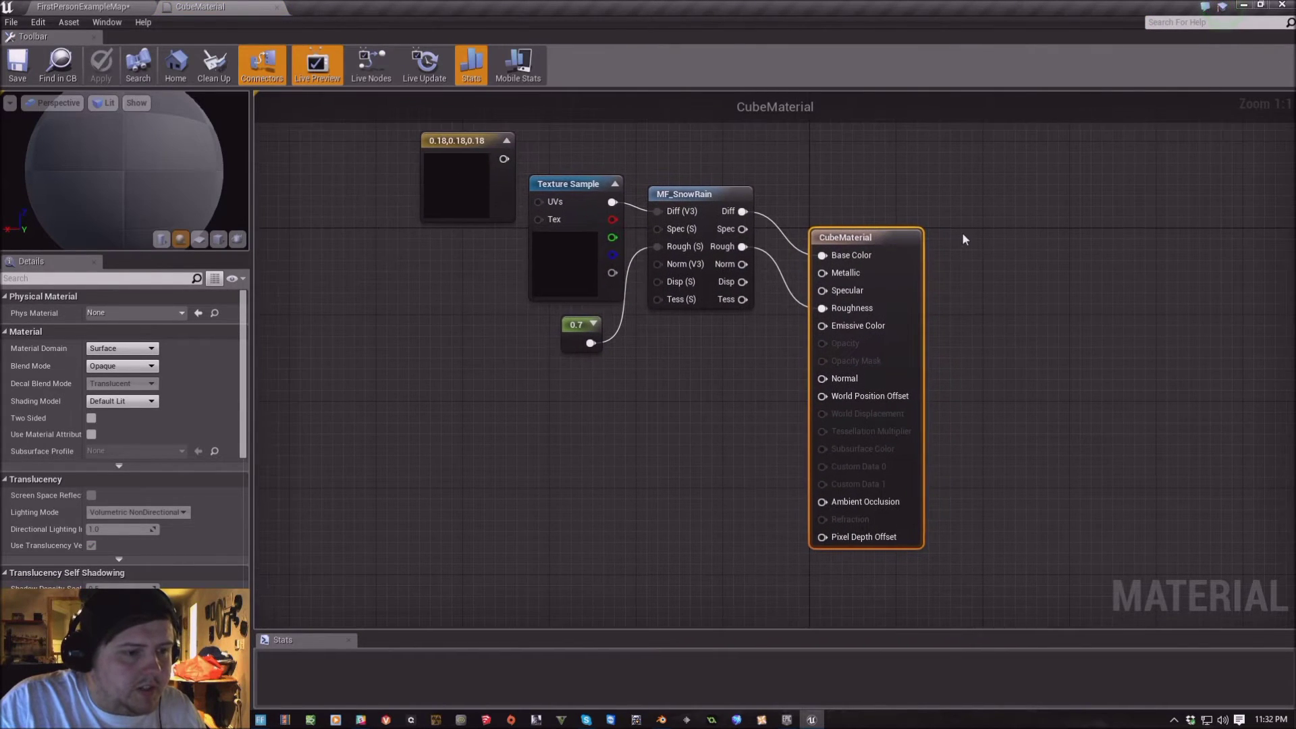
left_click_drag(957, 260, 989, 228)
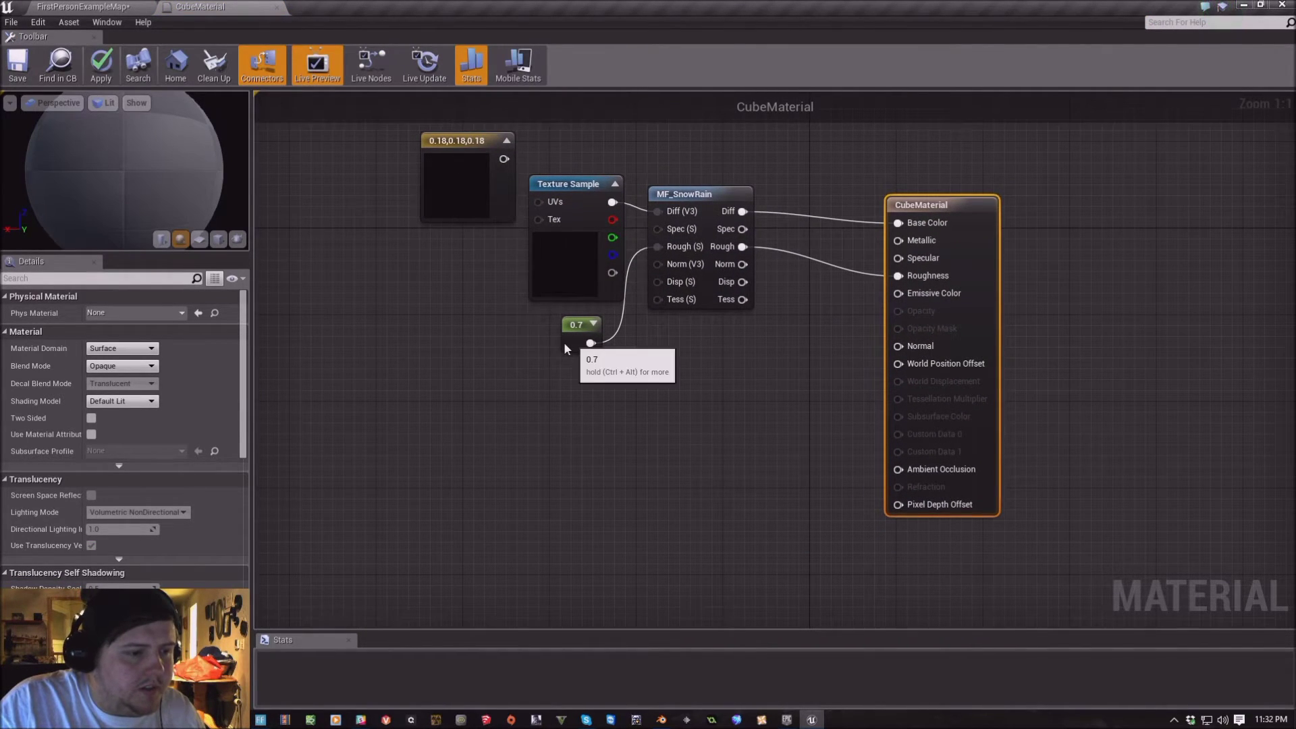
left_click_drag(567, 338, 538, 336)
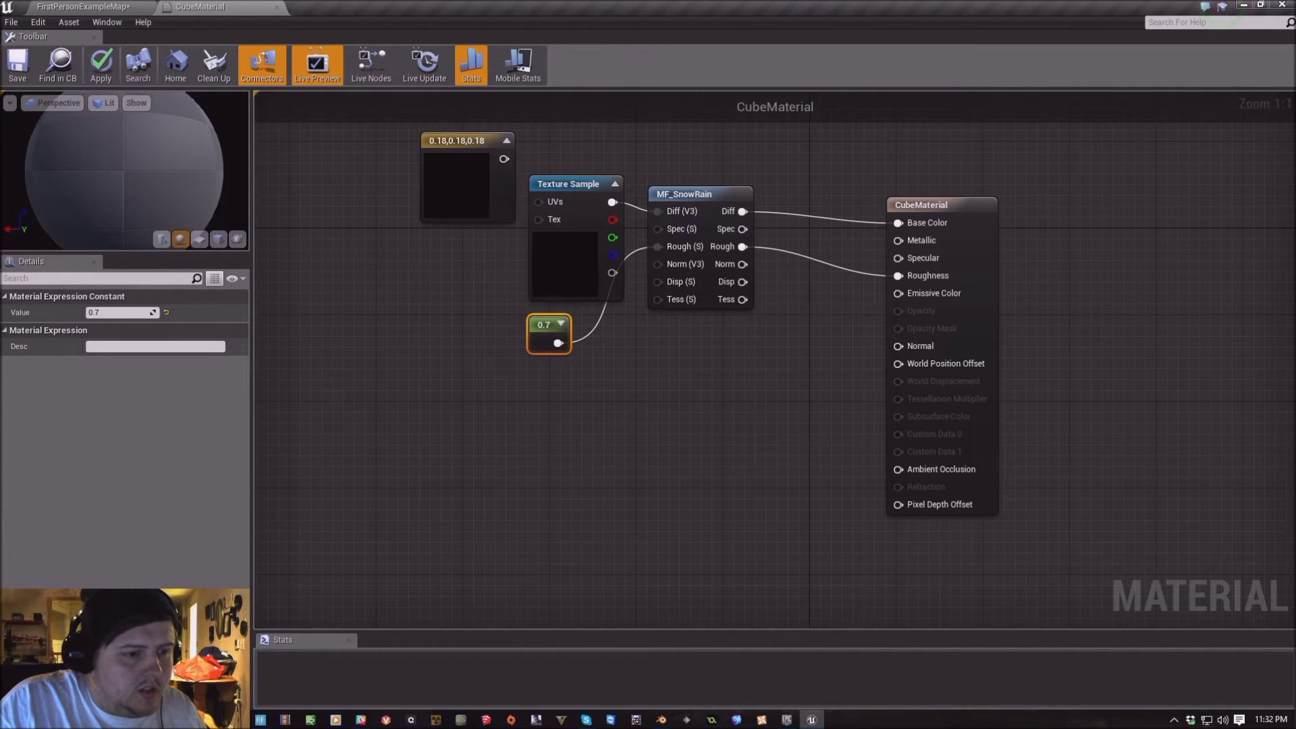
left_click_drag(743, 282, 910, 368)
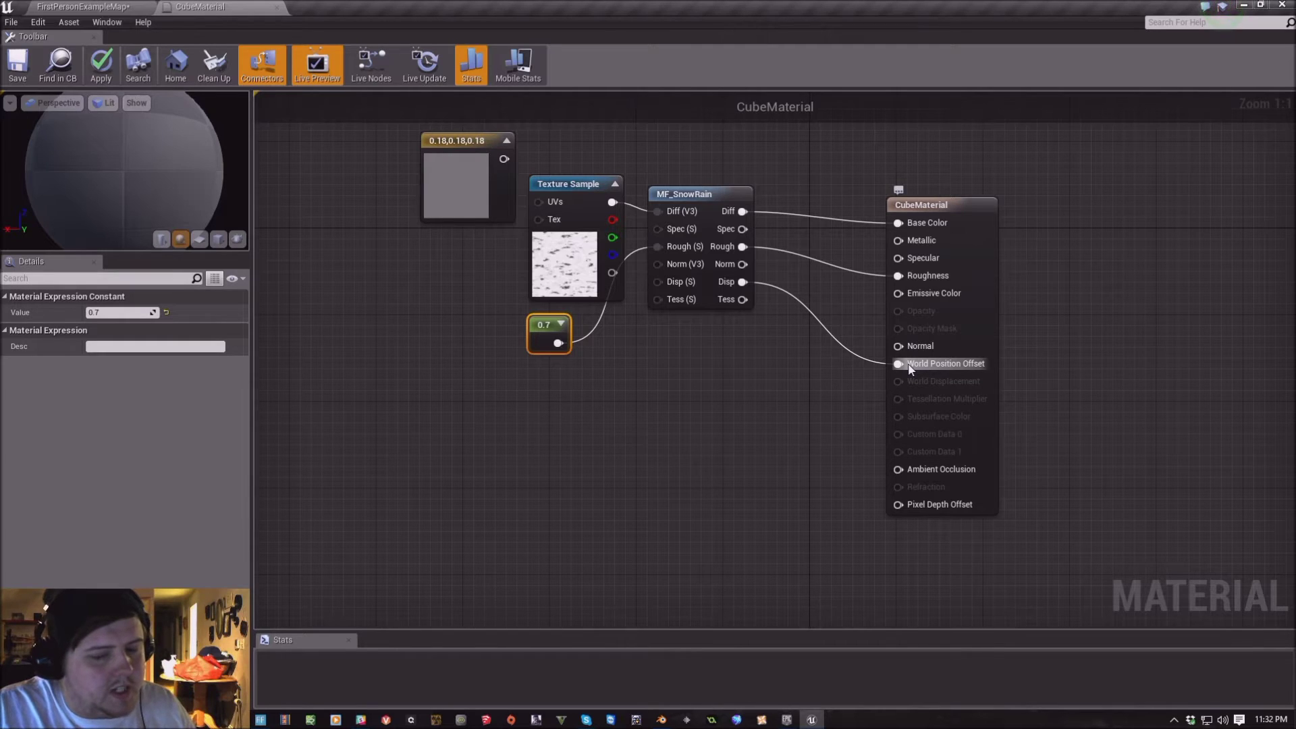
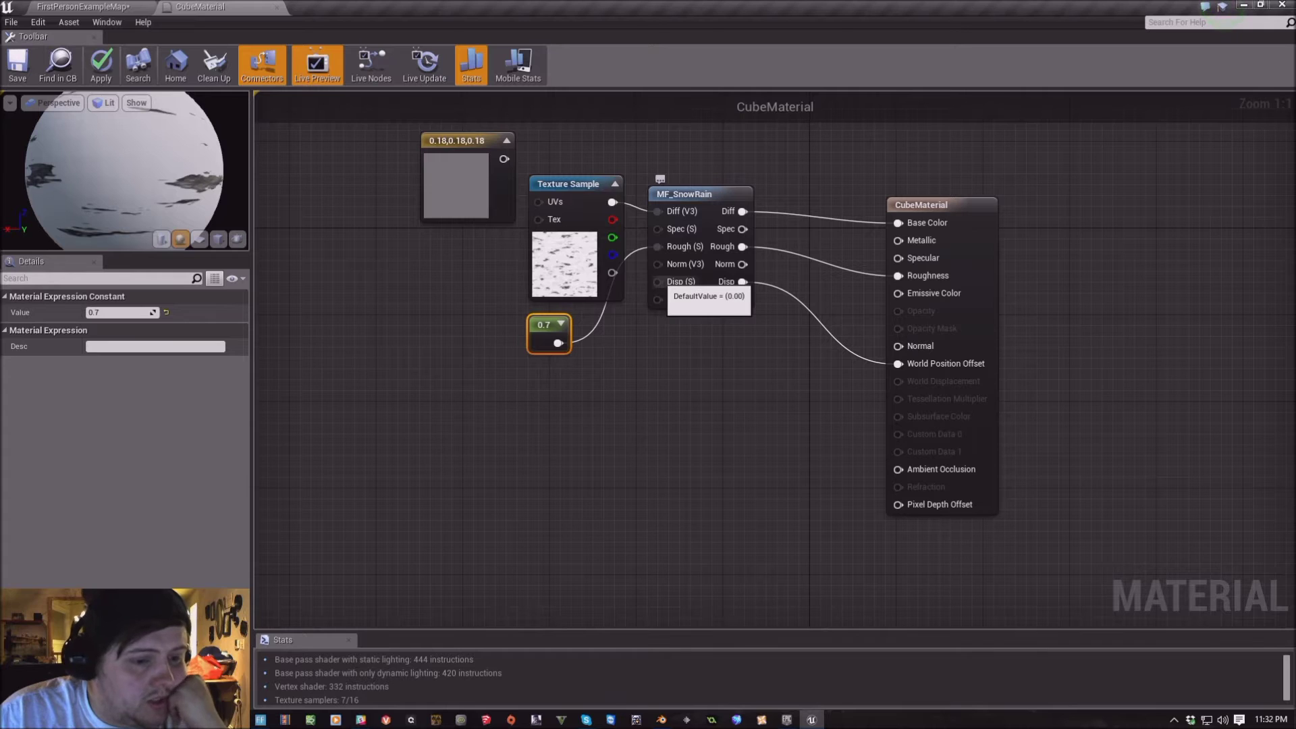
Apply the CubeMaterial change and close its editor to view the arena
left_click(100, 66)
left_click_drag(200, 6, 256, 1)
right_click_drag(824, 147, 823, 147)
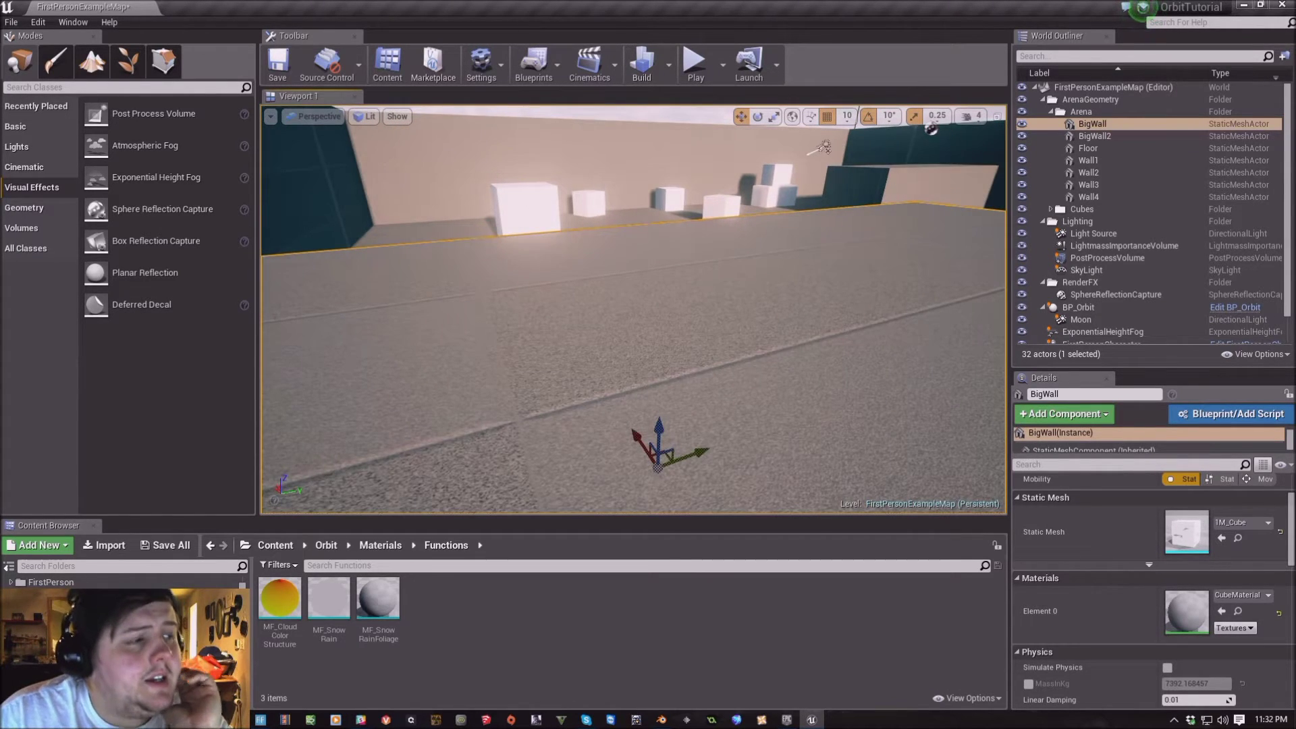
Reopen CubeMaterial from BigWall, return to the level and focus the view on BigWall
double_click(1178, 611)
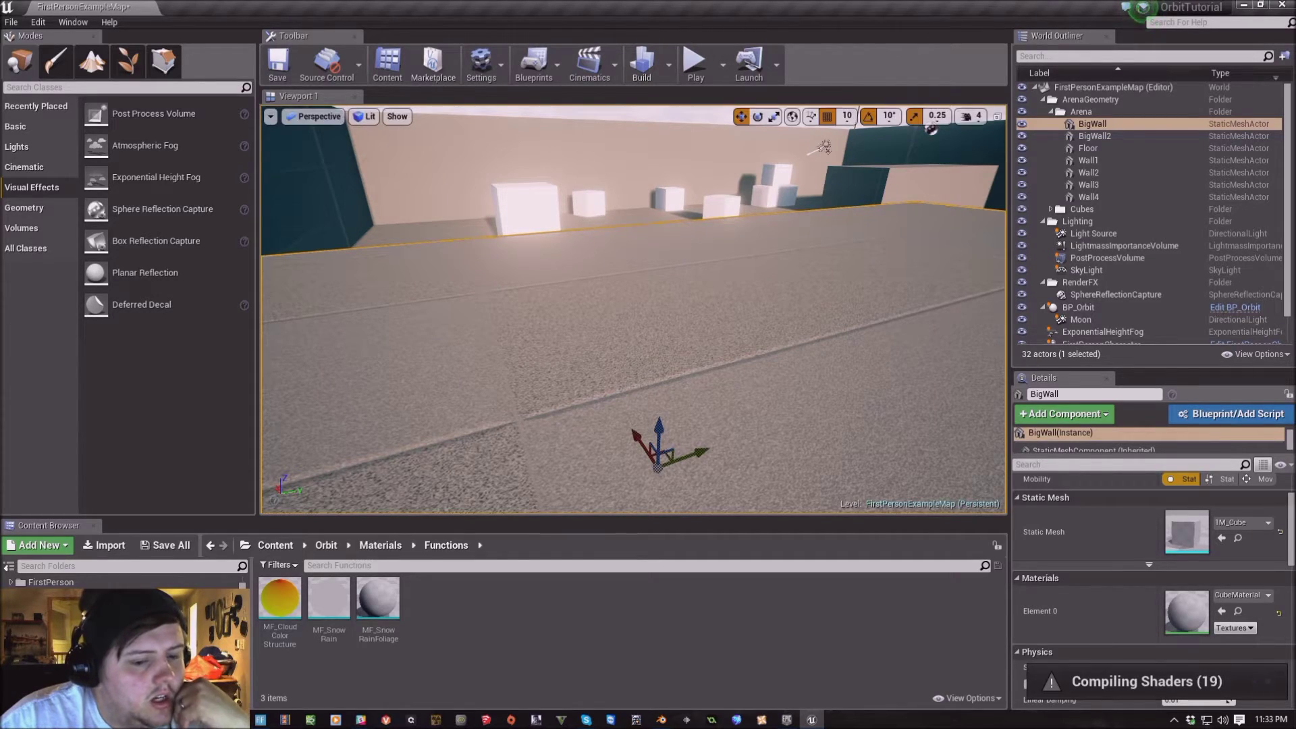
right_click_drag(824, 147, 446, 263)
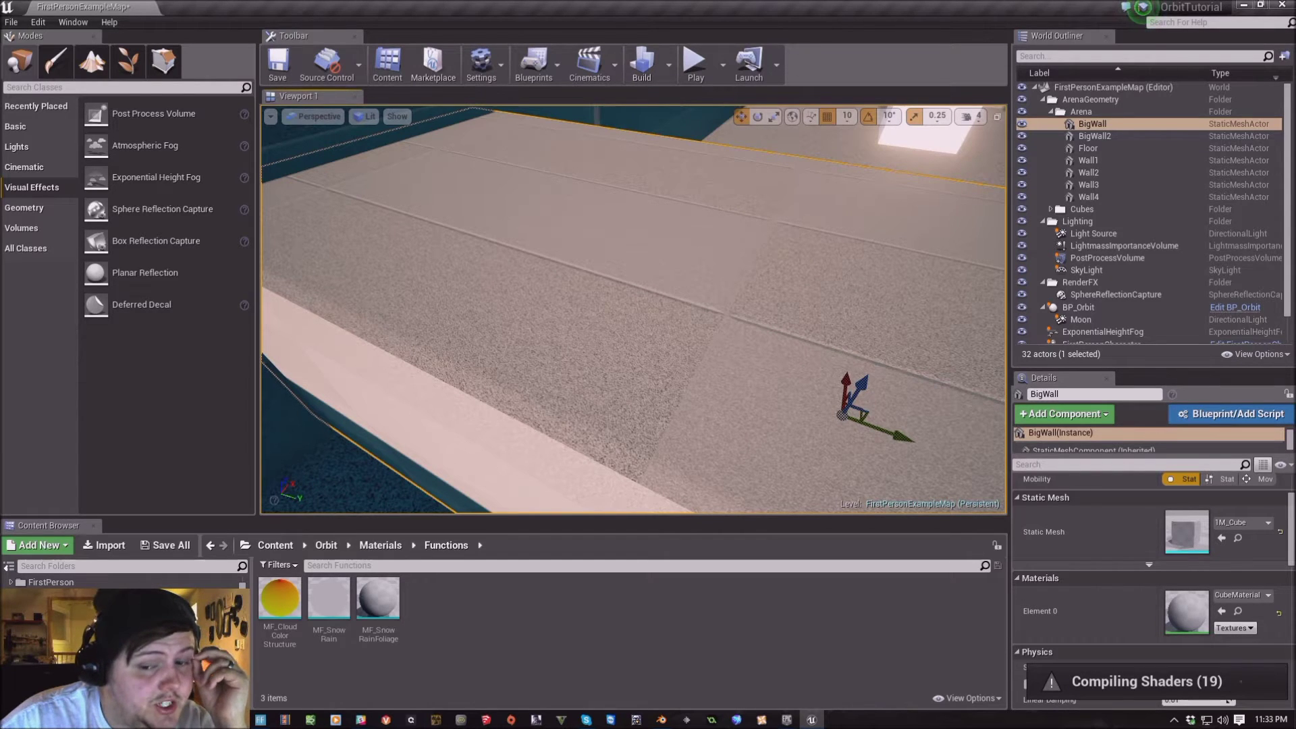
key("f")
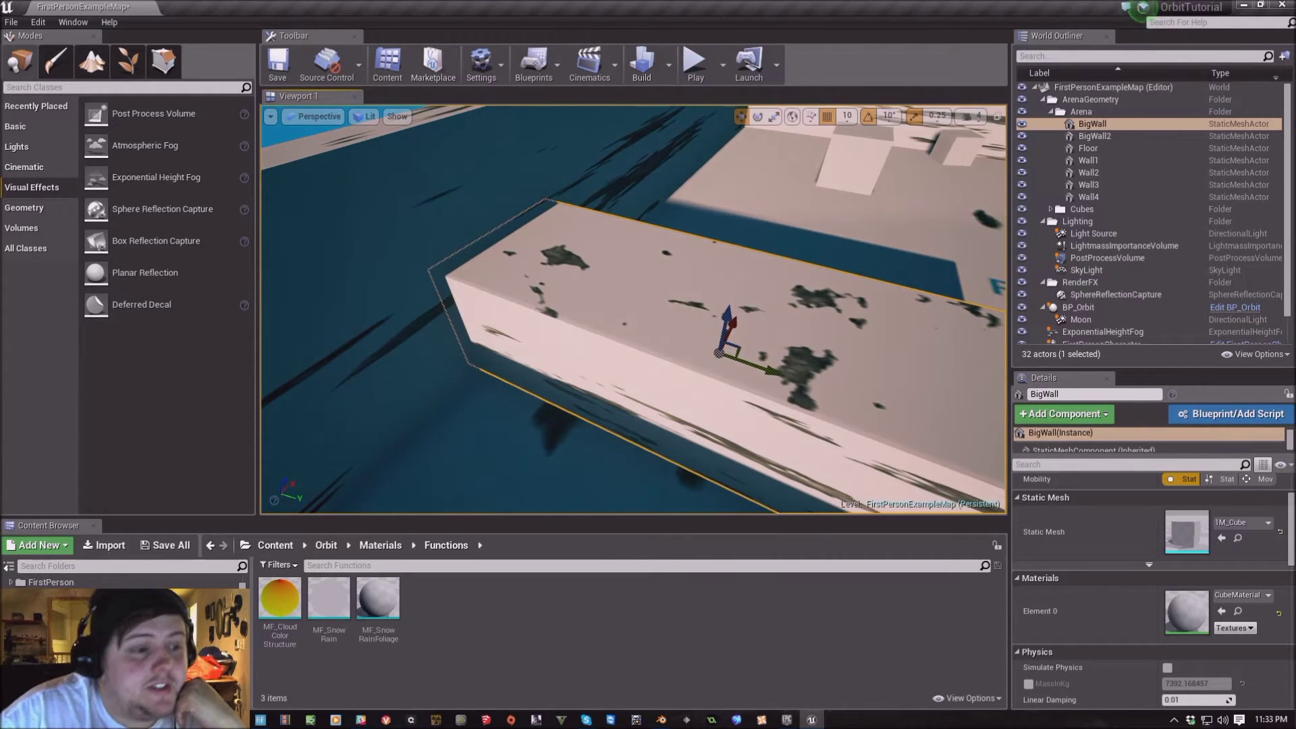
Select BP_Orbit, raise its Global Snow Depth to about 1.2 and inspect BigWall's snow cover
left_click(1081, 308)
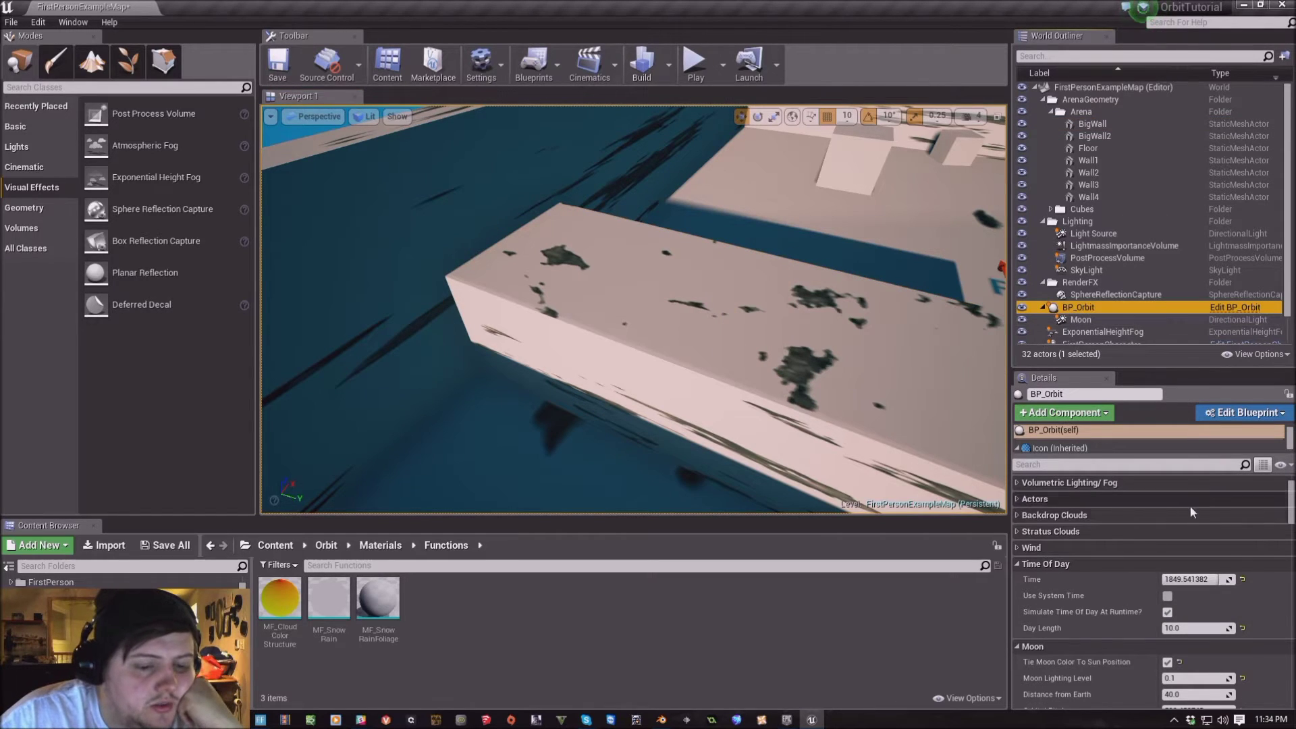
scroll(1085, 575, "down", 10)
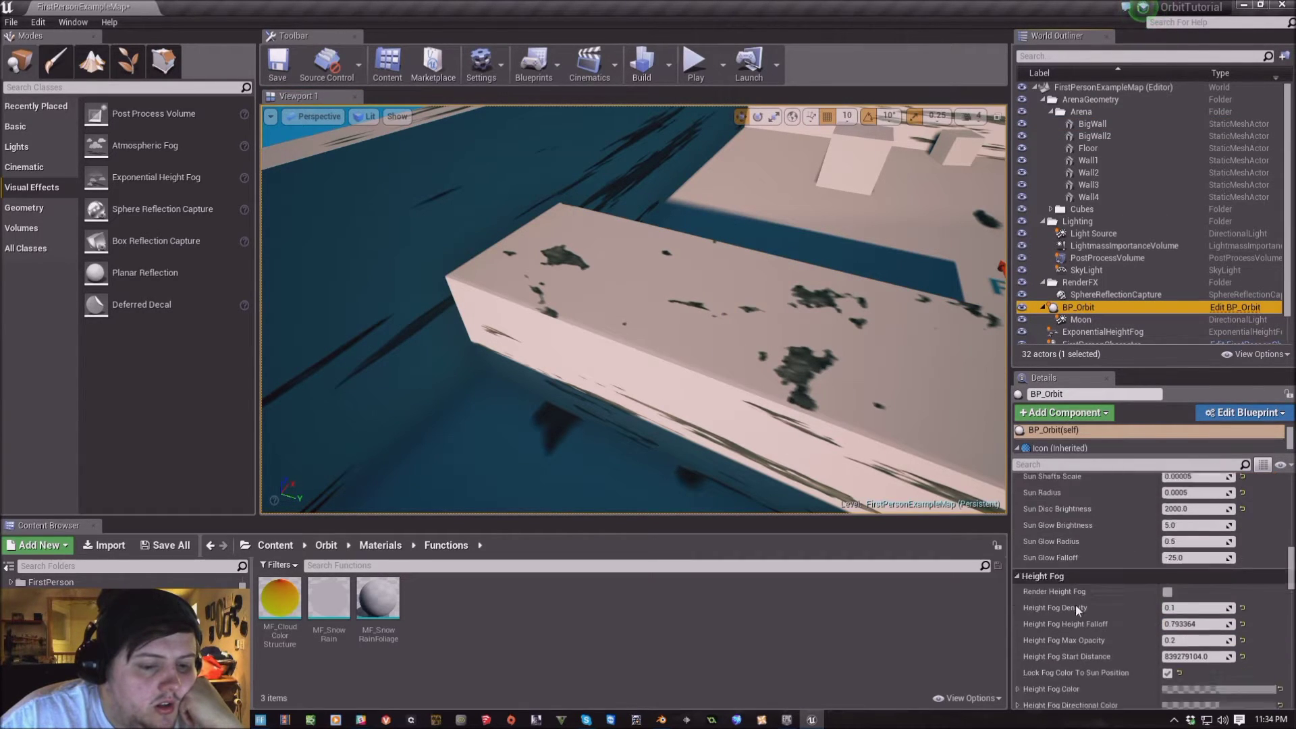
scroll(1064, 613, "down", 8)
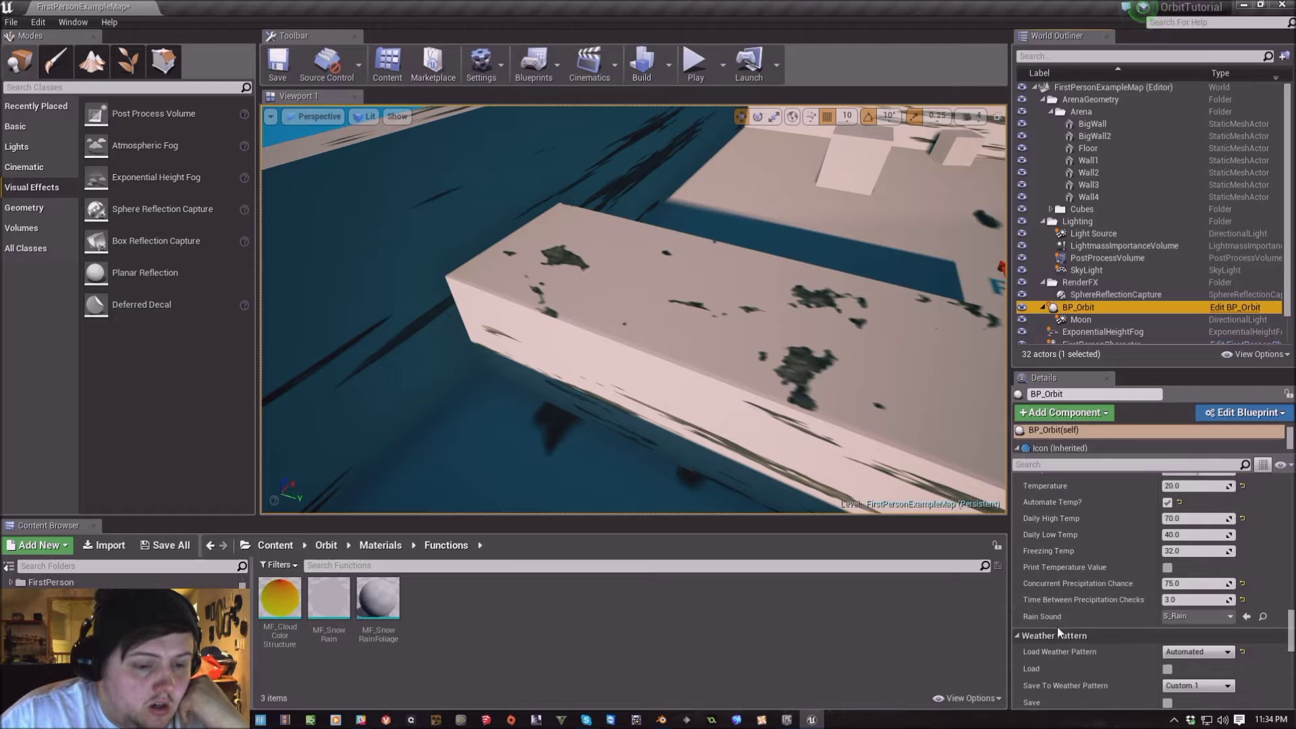
scroll(1055, 637, "up", 5)
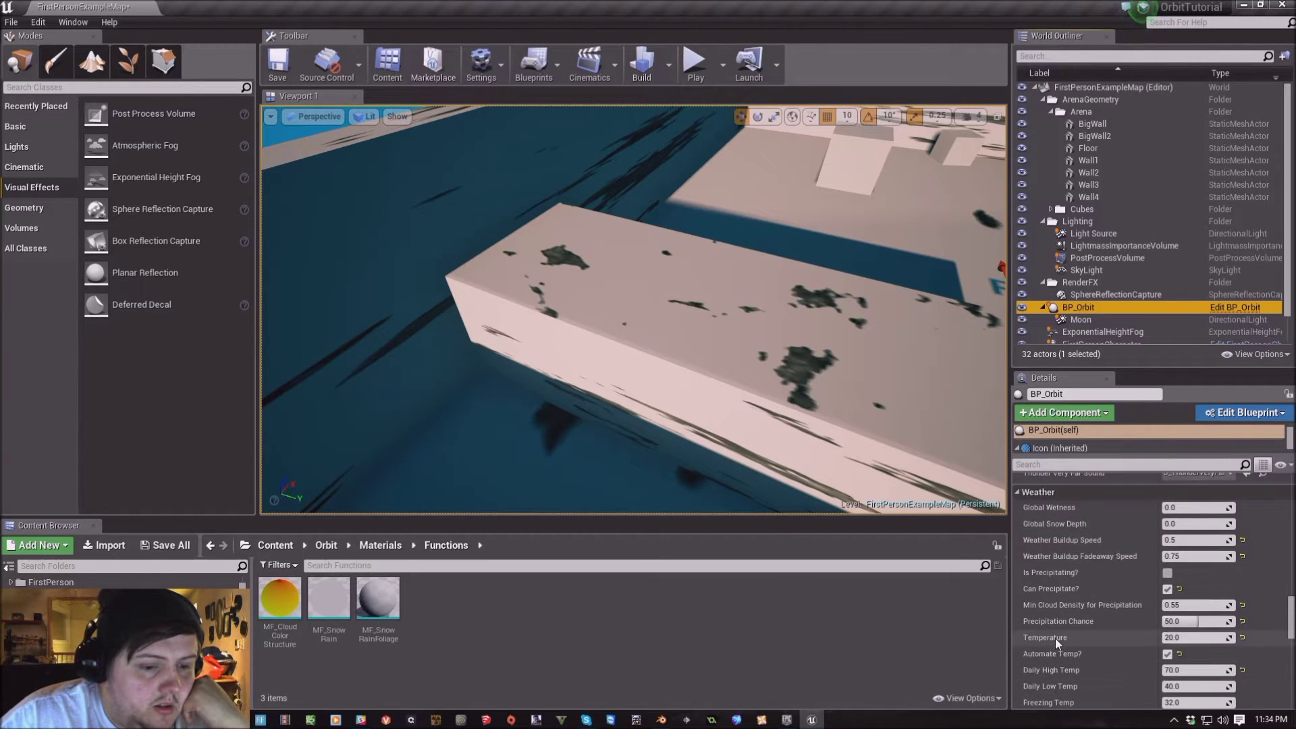
right_click_drag(635, 310, 689, 311)
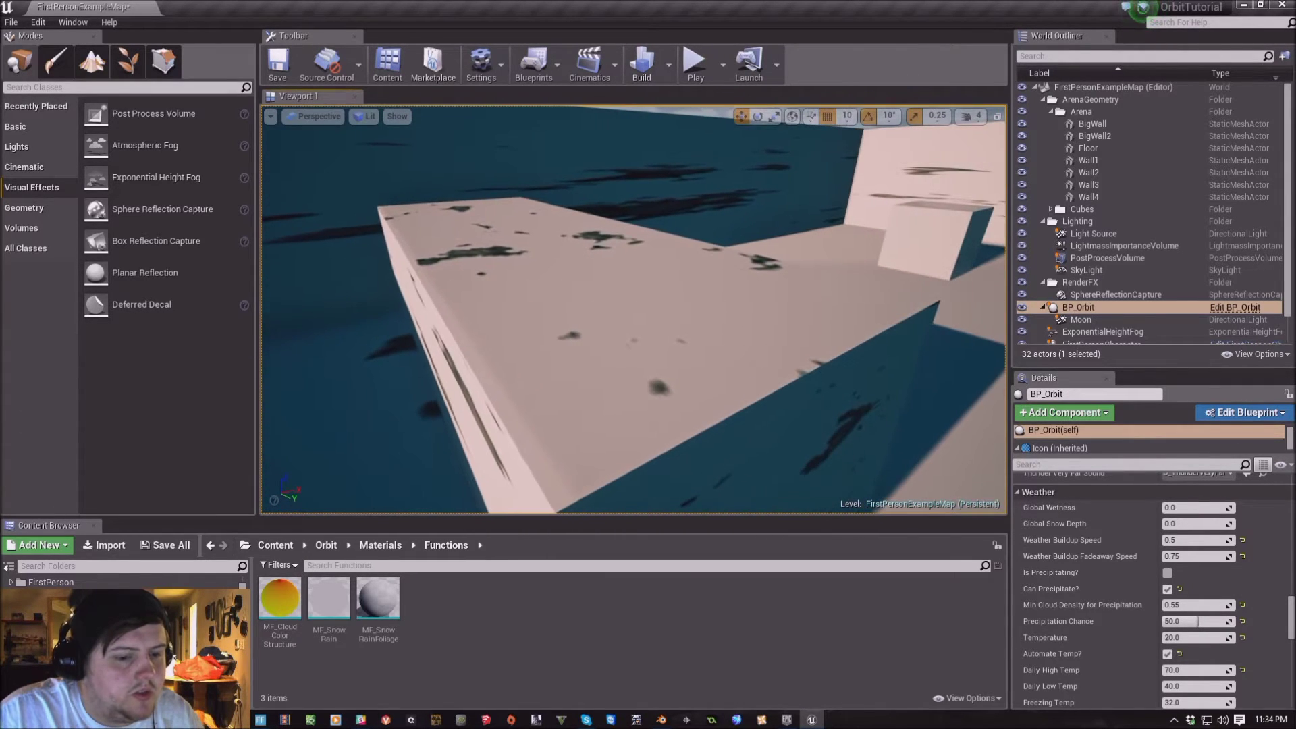
left_click_drag(1192, 524, 1230, 524)
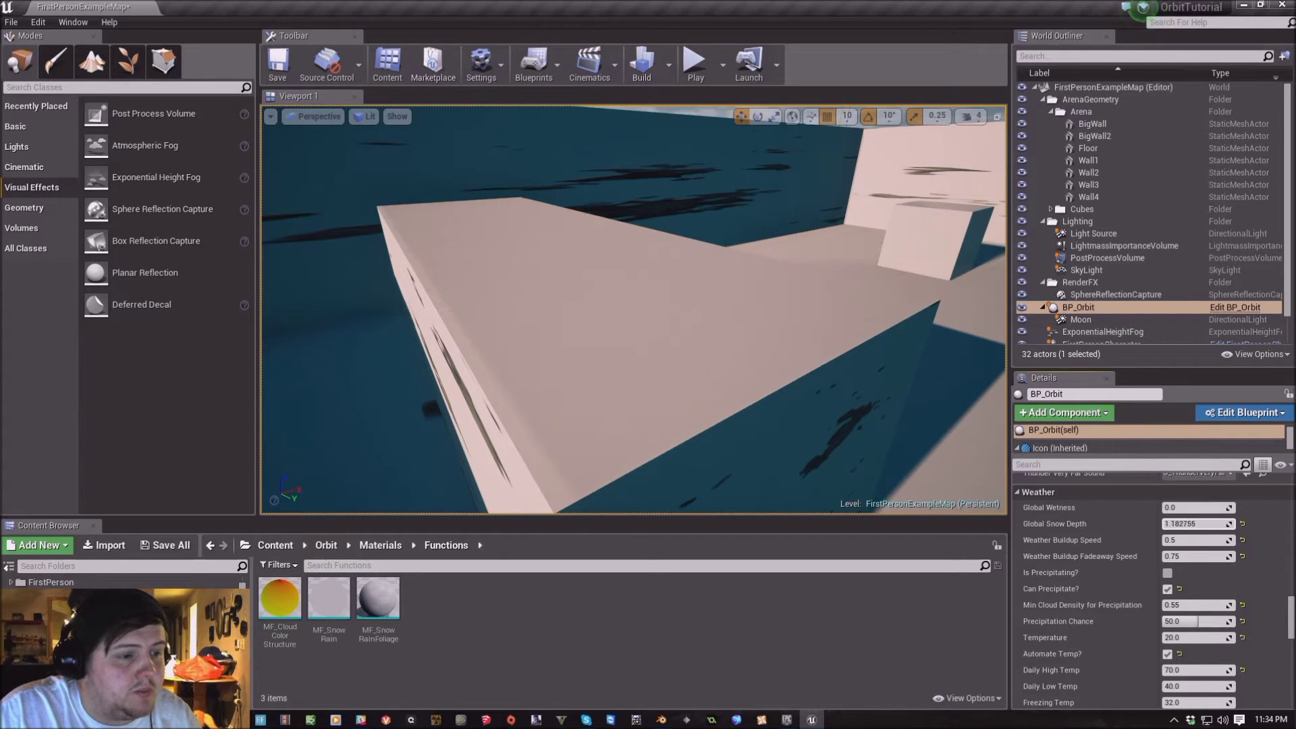
mouse_move(634, 311)
right_mouse_down()
mouse_move(661, 297)
mouse_move(652, 314)
mouse_move(668, 307)
mouse_move(654, 305)
mouse_move(667, 337)
right_mouse_up()
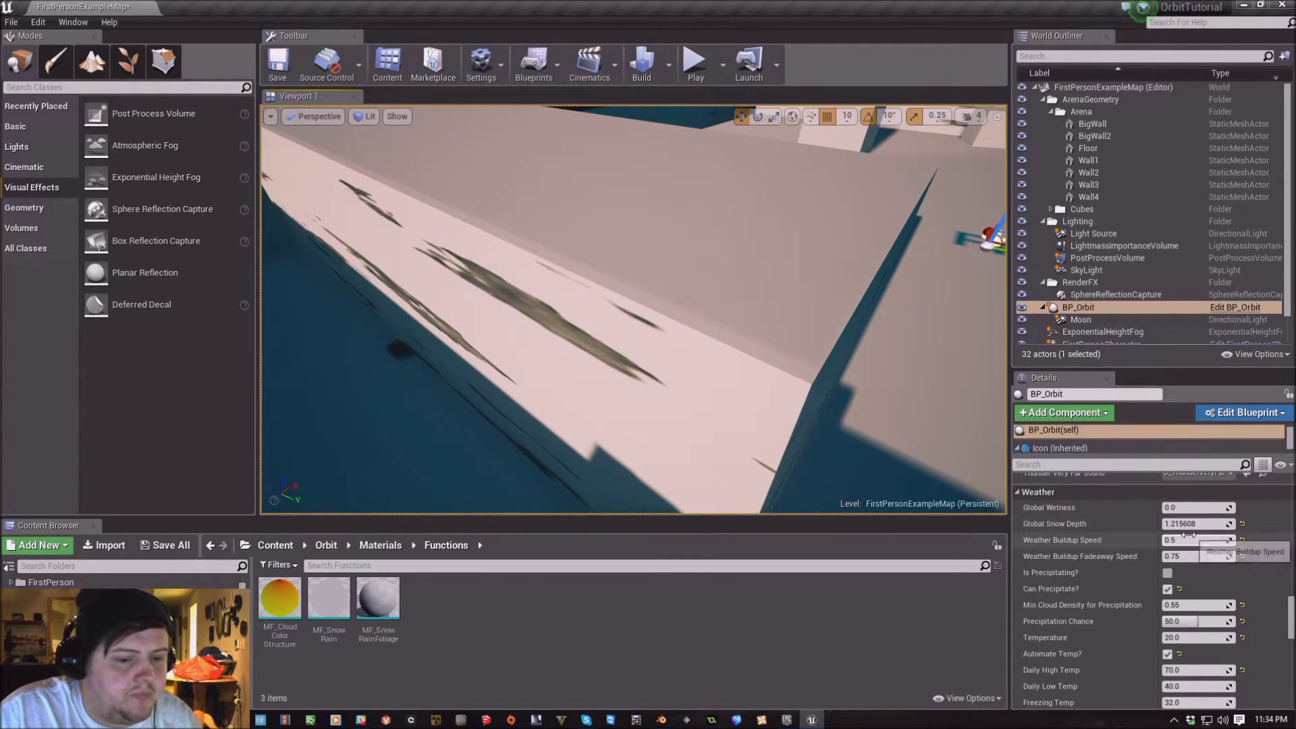
Set BP_Orbit's Global Snow Depth back to 0
left_click(1206, 524)
type("0")
key("Return")
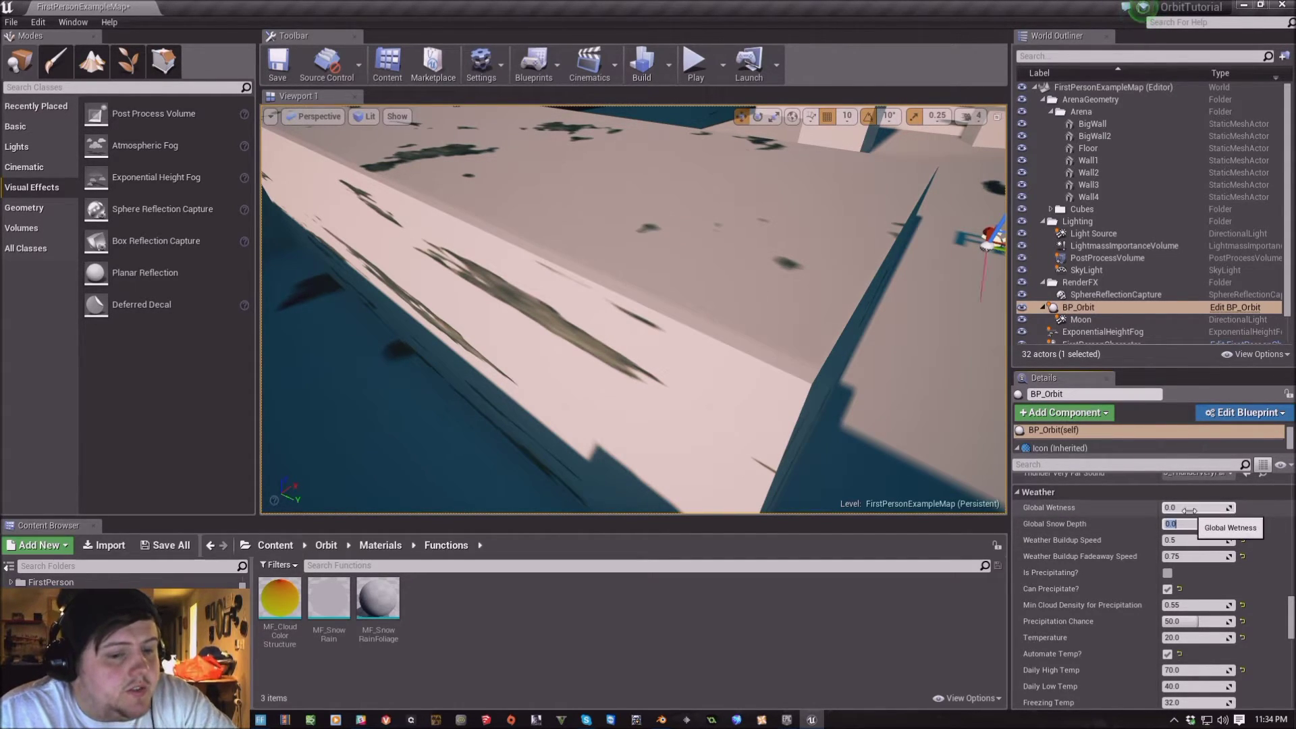
Try Global Wetness at about 0.38 with Global Snow Depth at about 0.48, and reset both to their defaults
mouse_move(1194, 506)
left_mouse_down()
mouse_move(1215, 505)
mouse_move(1194, 506)
mouse_move(1212, 523)
mouse_move(1194, 520)
left_mouse_up()
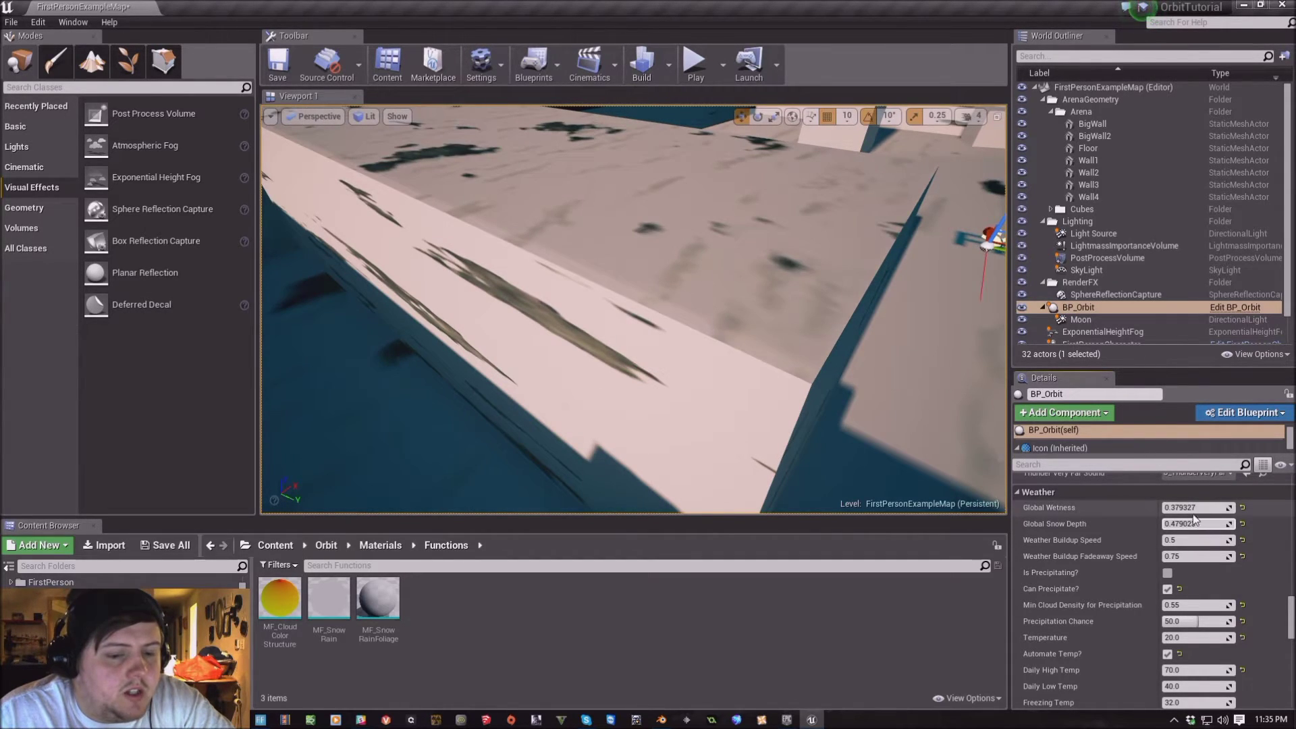
left_click(1242, 508)
left_click(1243, 524)
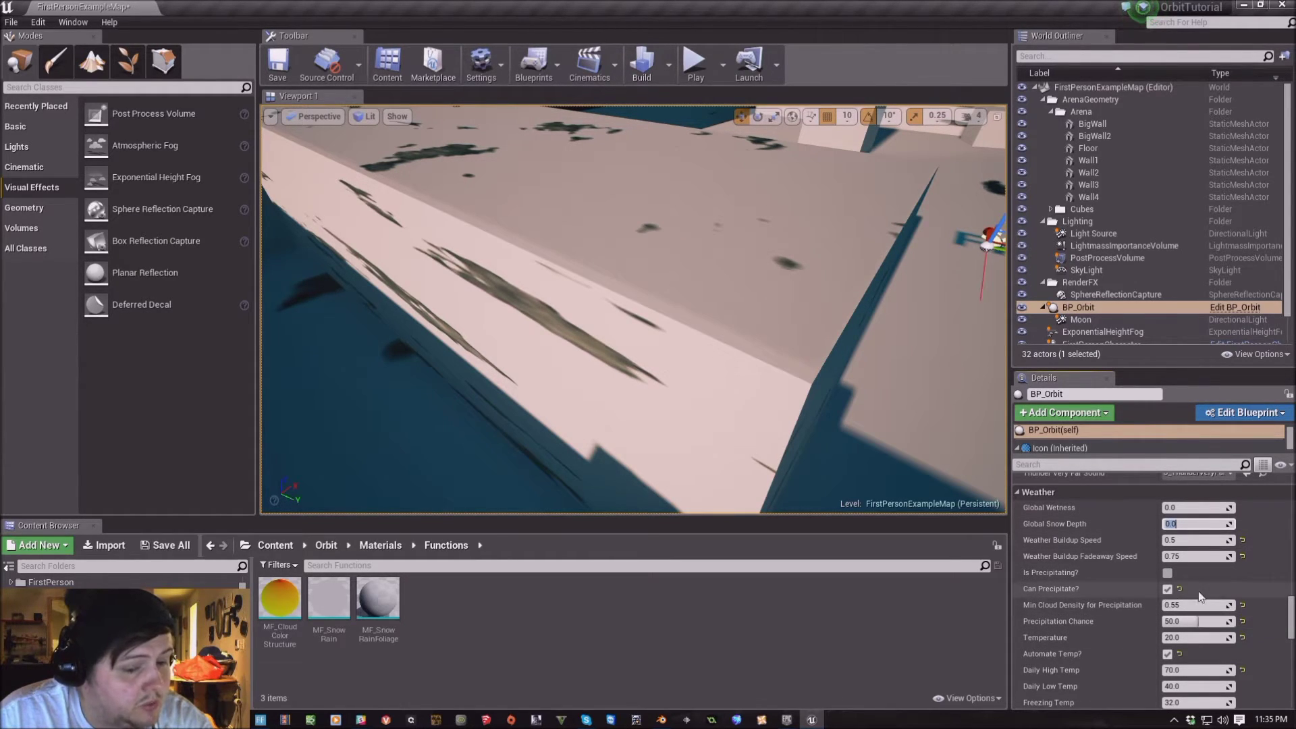
scroll(1124, 537, "down", 3)
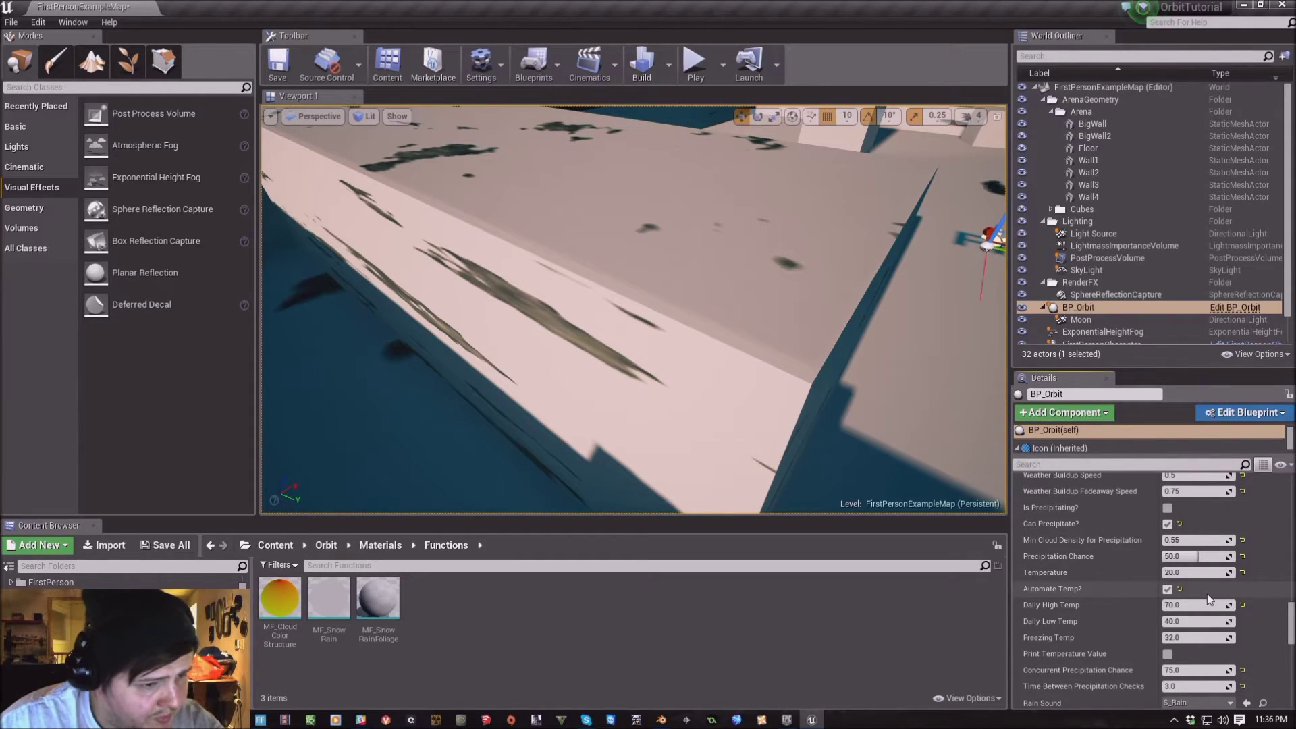
Review BP_Orbit's temperature and precipitation settings, and load the Default weather pattern
left_click(1167, 590)
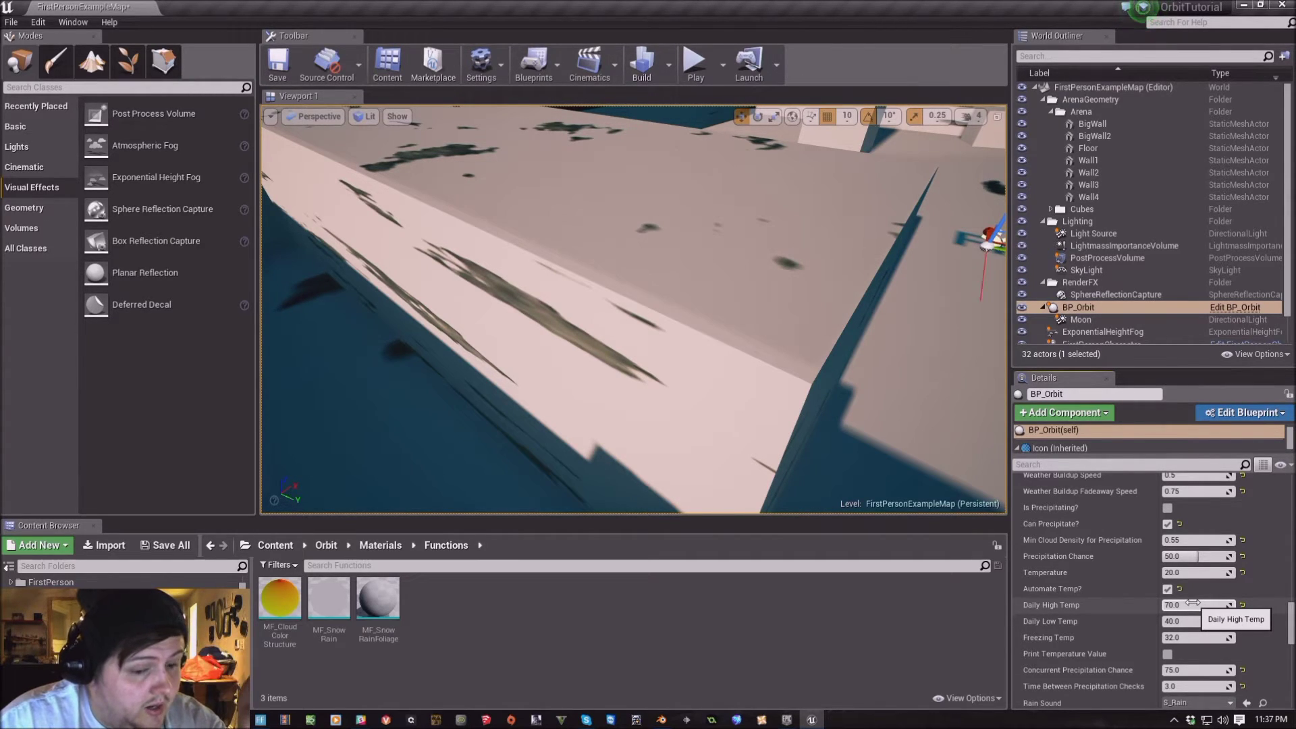
scroll(1136, 630, "down", 2)
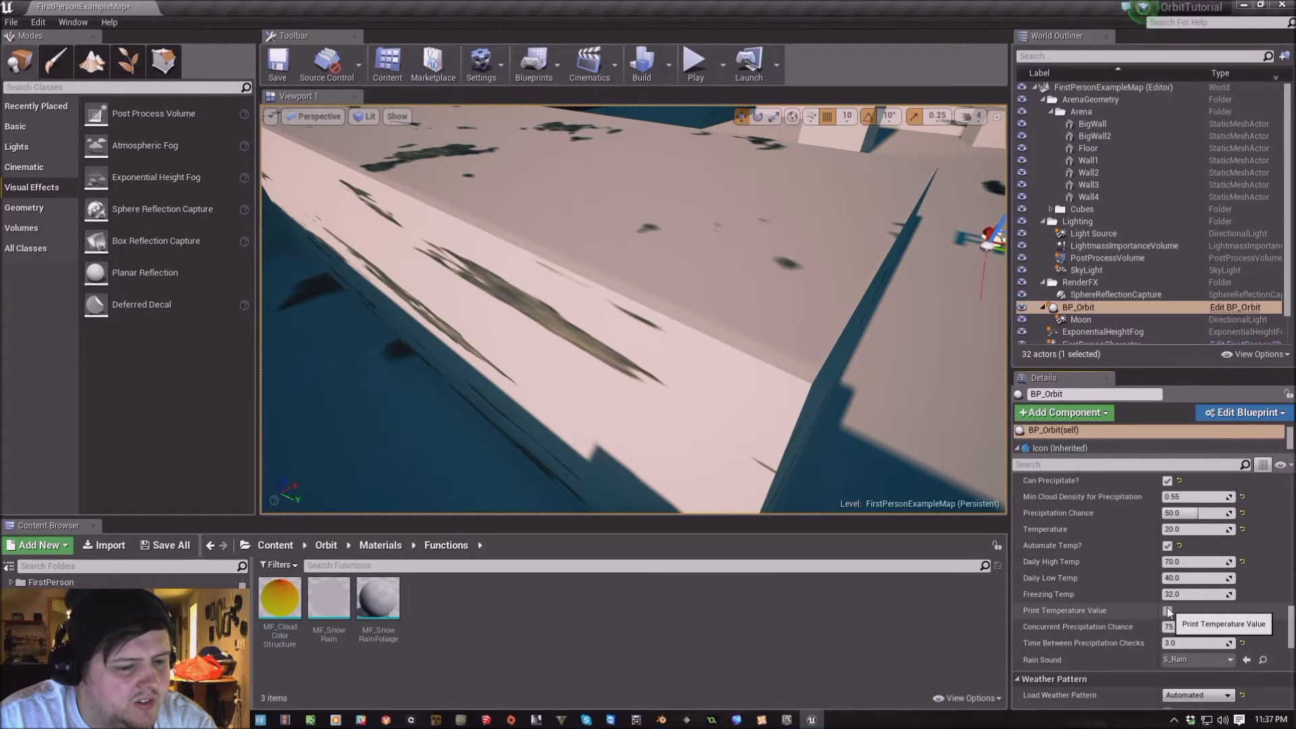
scroll(1075, 567, "down", 2)
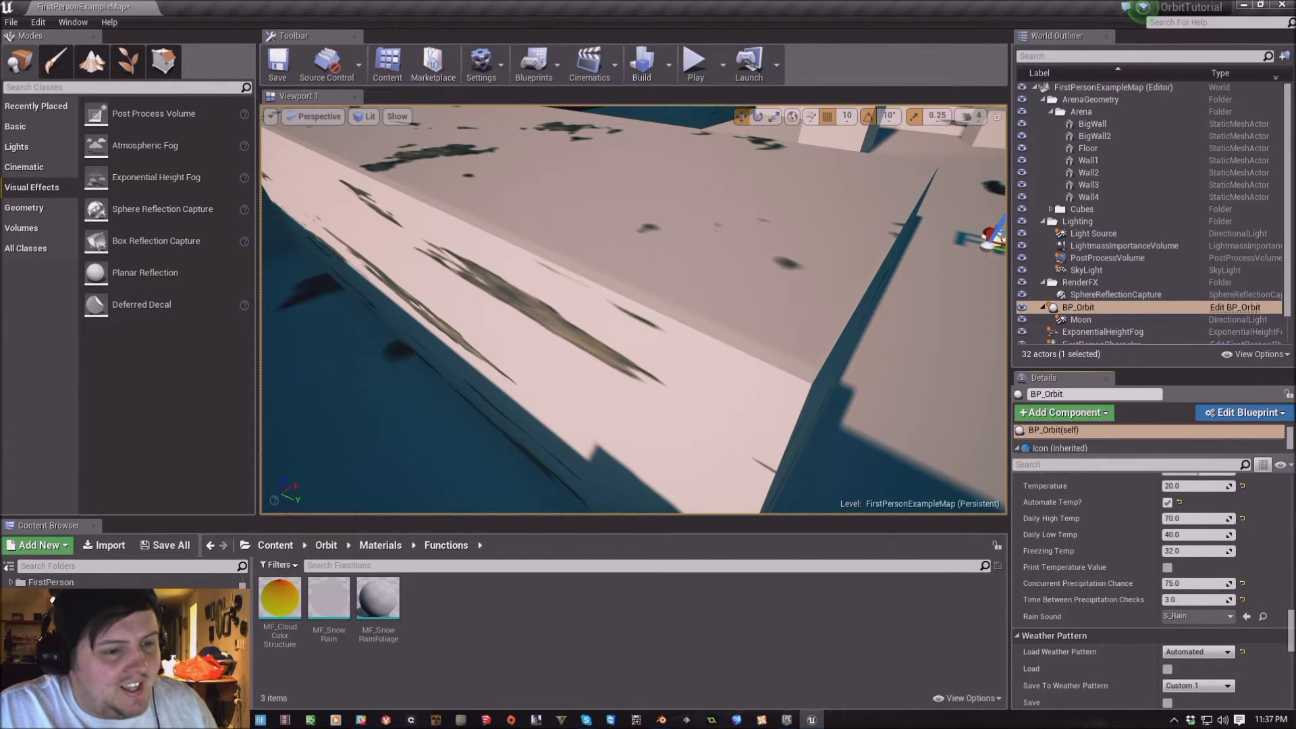
key("f")
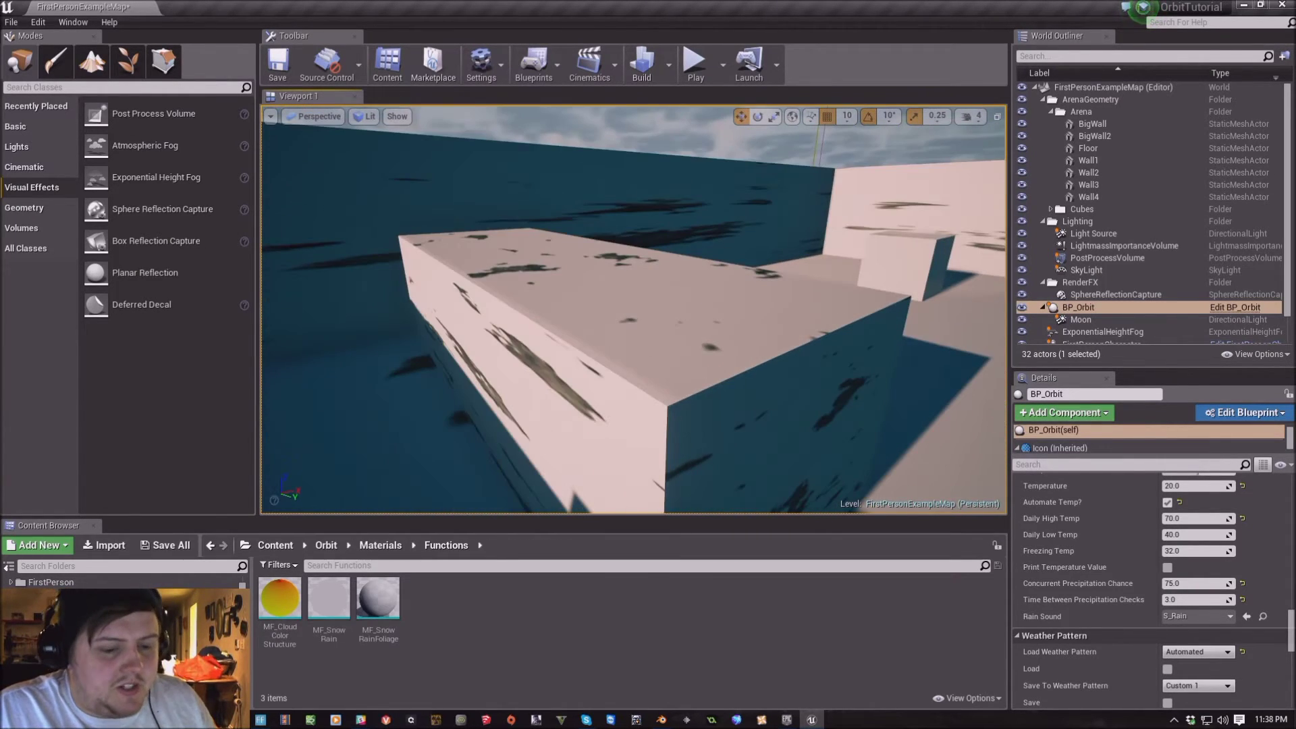
left_click(1207, 652)
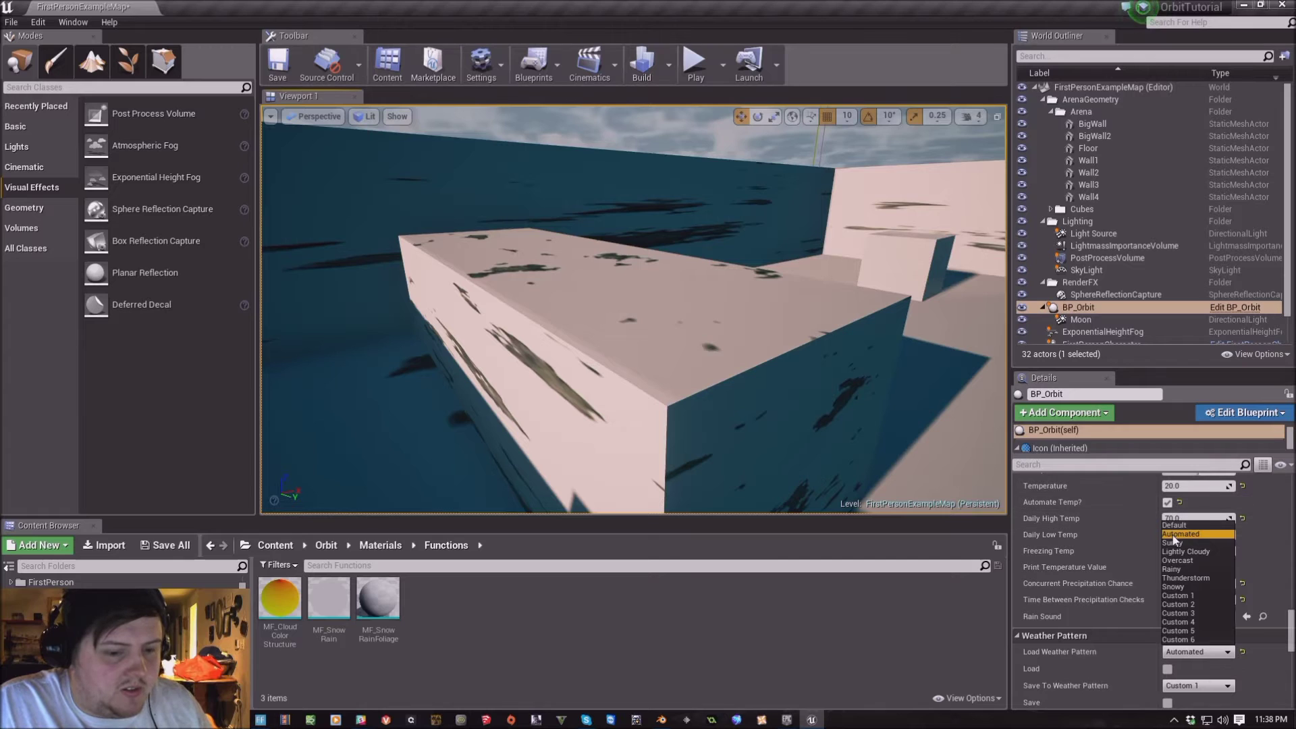
left_click(1191, 530)
left_click(1167, 669)
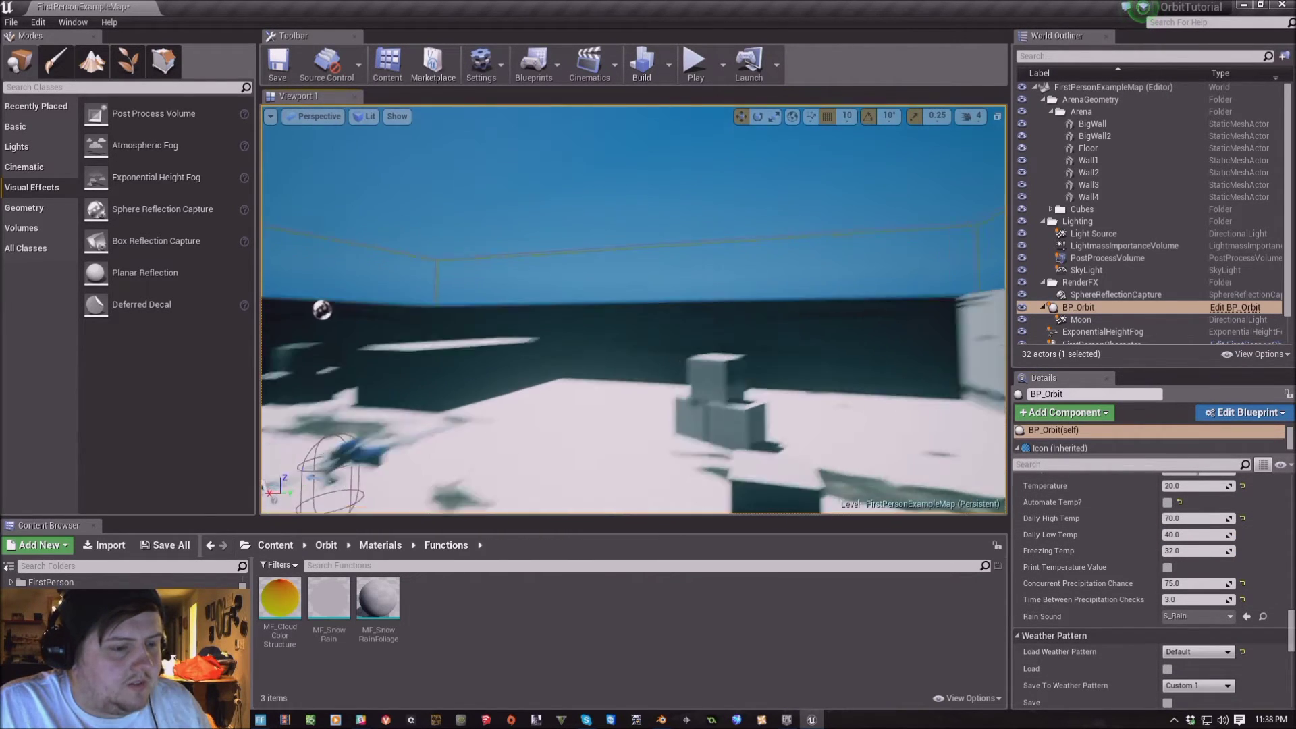
Load BP_Orbit's Automated weather pattern and view its sky, and switch to the Sunny pattern
left_click(1227, 653)
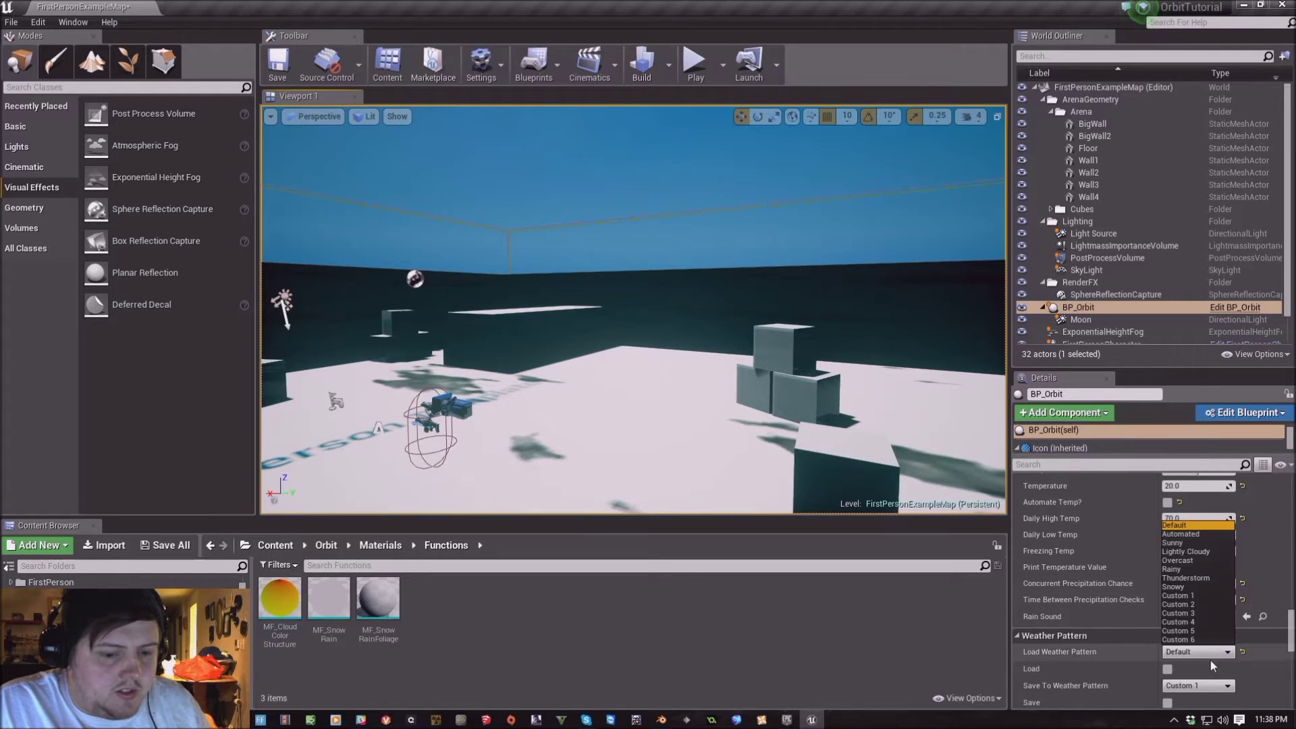
left_click(1184, 535)
left_click(1167, 668)
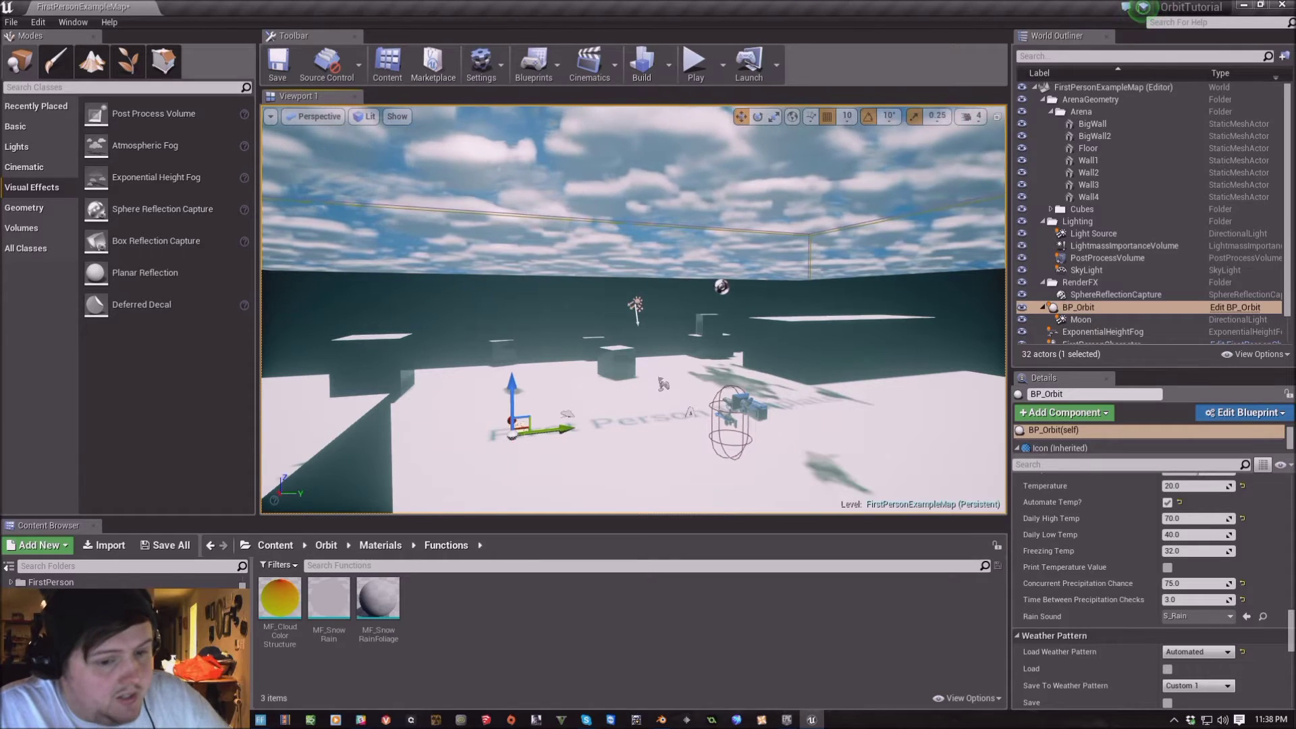
left_click(1220, 655)
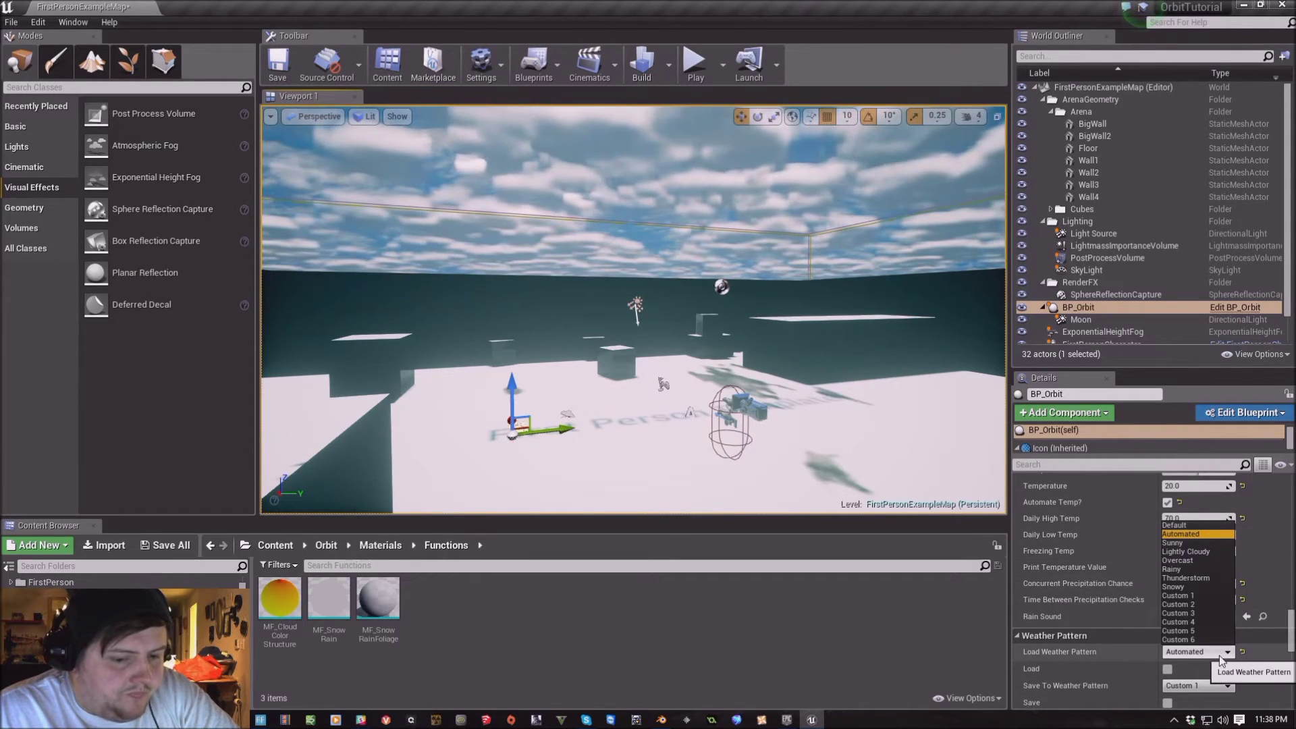
left_click(1173, 542)
left_click(1168, 669)
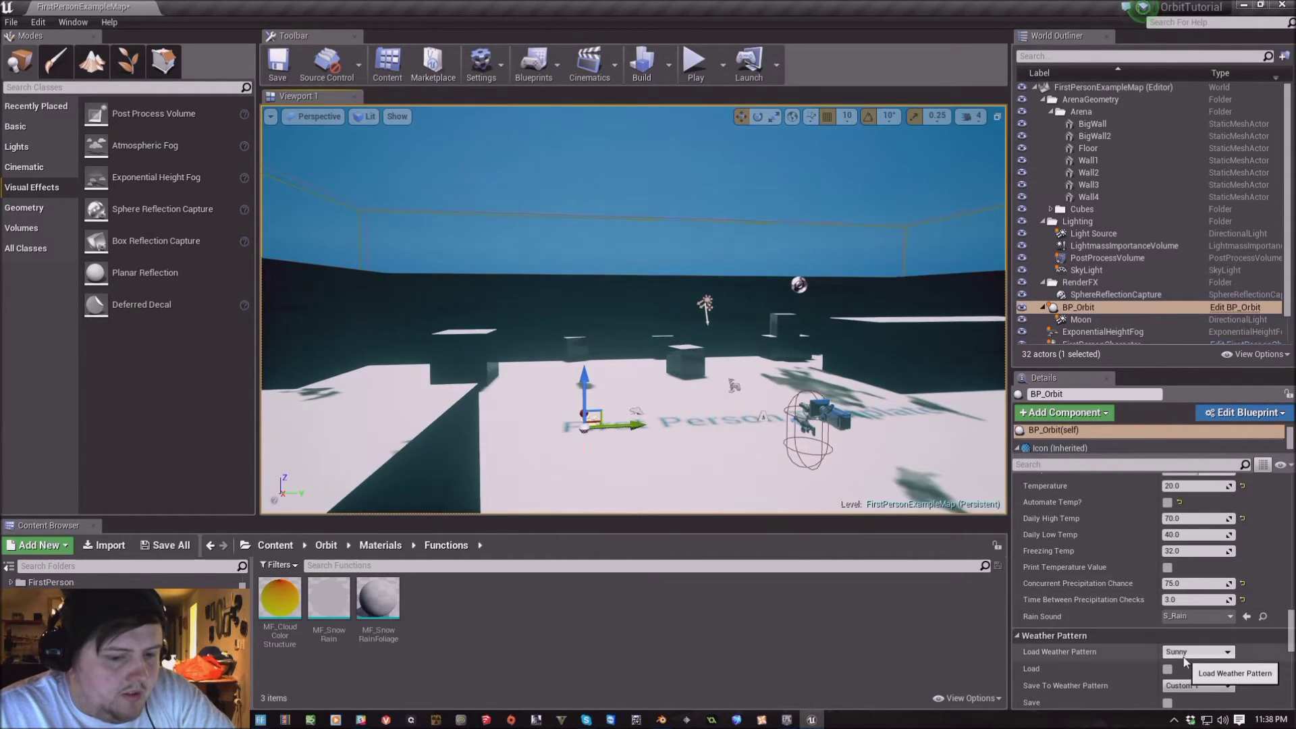
Load the Lightly Cloudy weather pattern on BP_Orbit and view its cloud cover
left_click(1184, 658)
left_click(1190, 552)
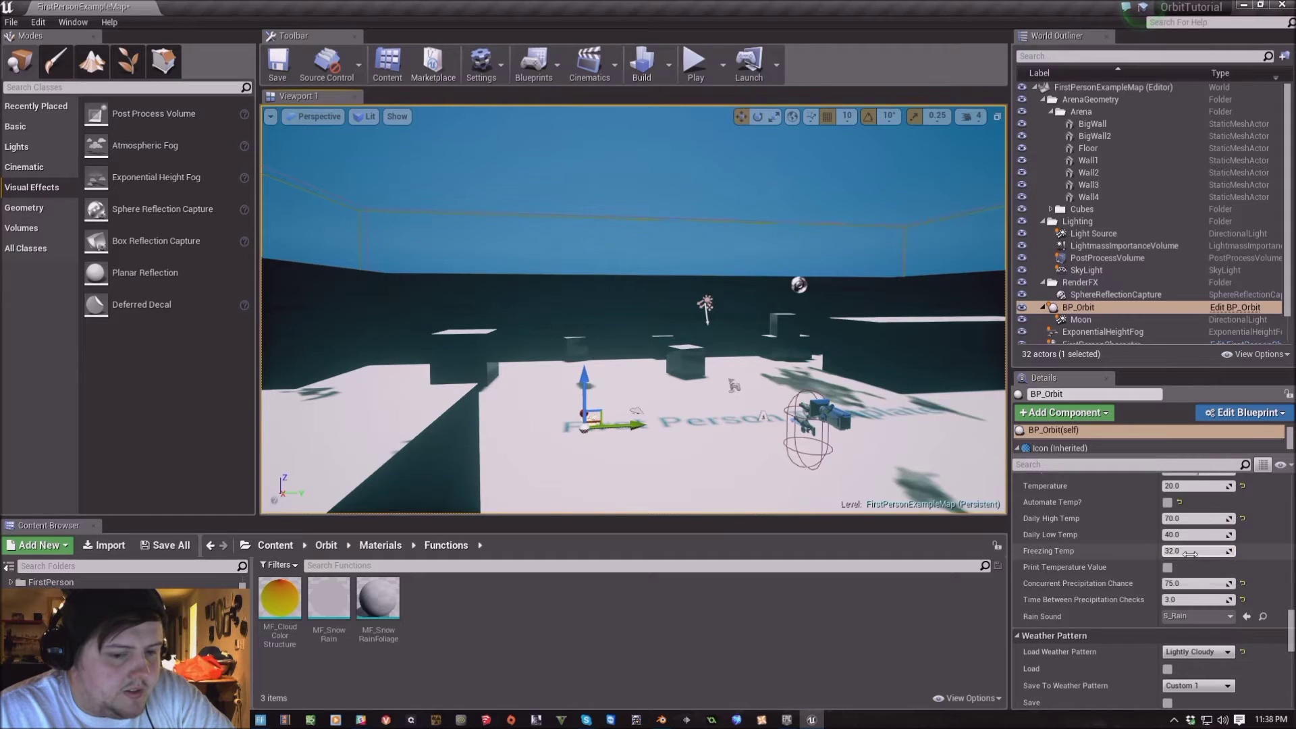
left_click(1167, 669)
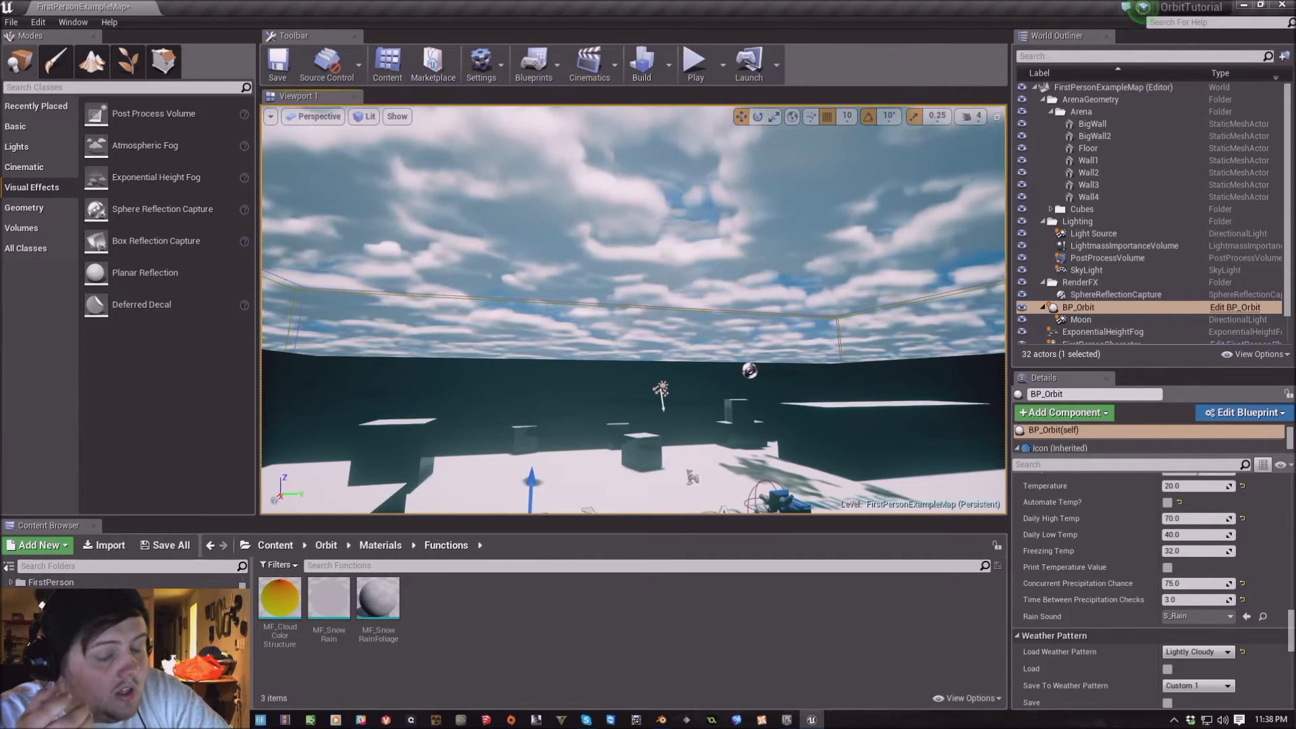
Load the Overcast weather pattern on BP_Orbit and inspect the sky above the arena
left_click(1188, 652)
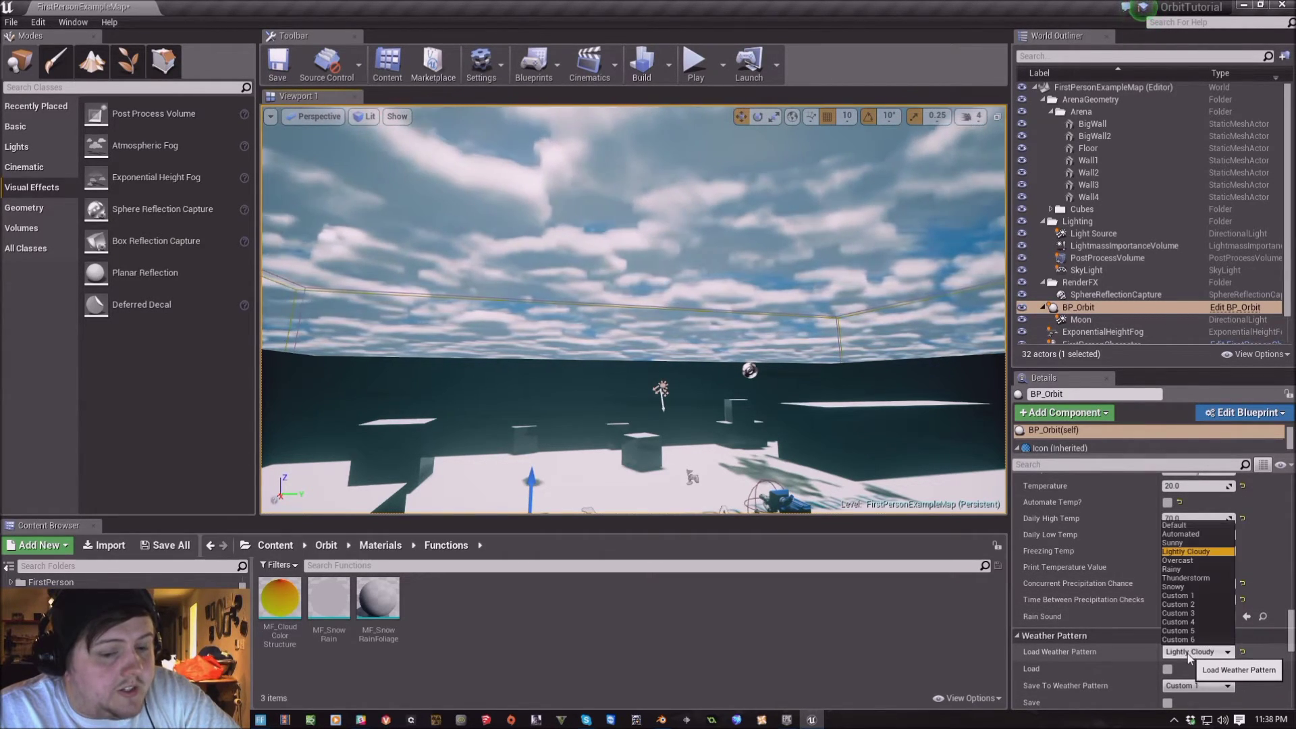
left_click(1194, 562)
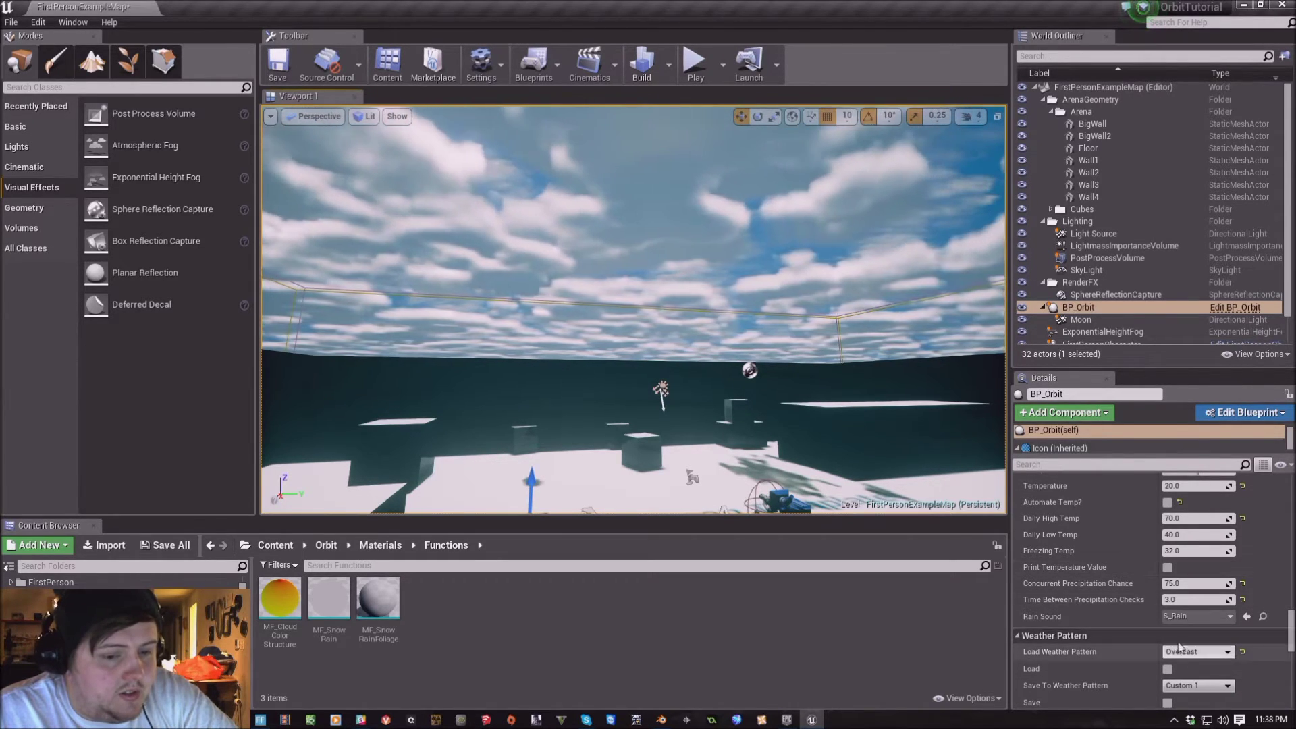
scroll(1180, 626, "down", 2)
left_click(1168, 605)
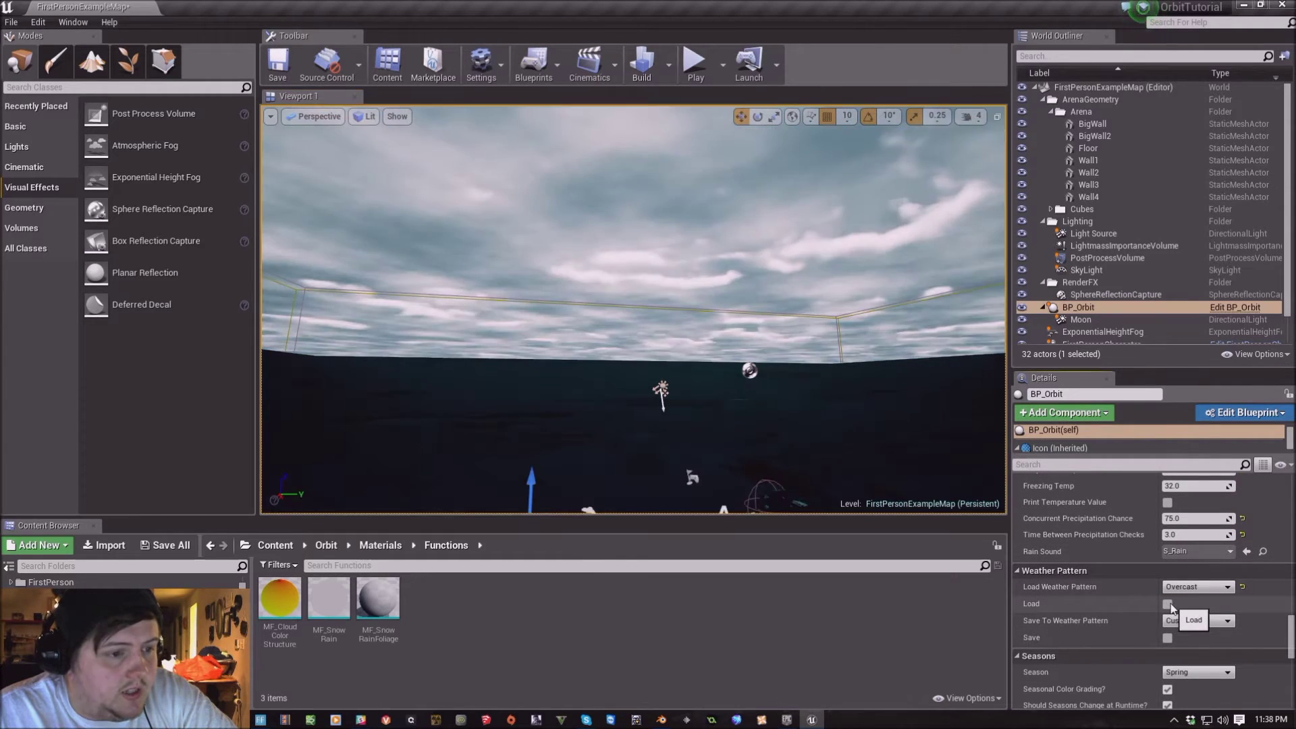
left_click(1192, 587)
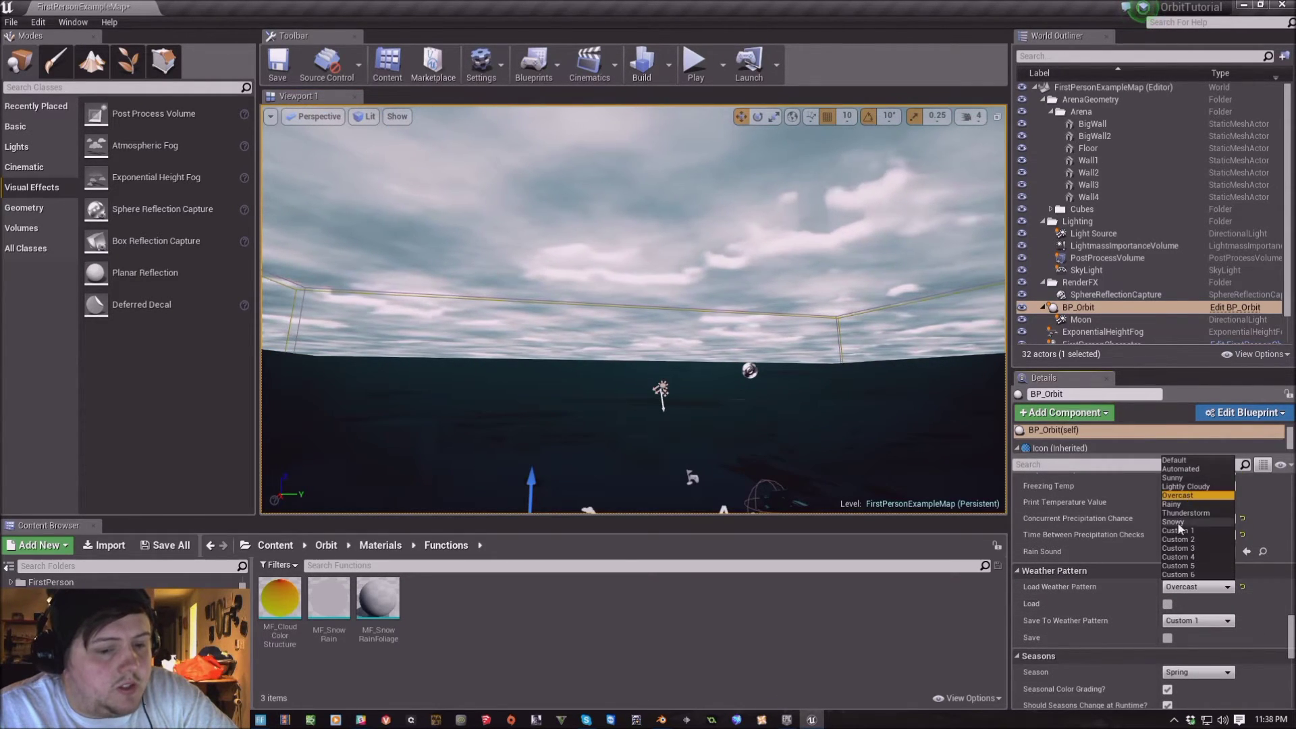
left_click(1190, 495)
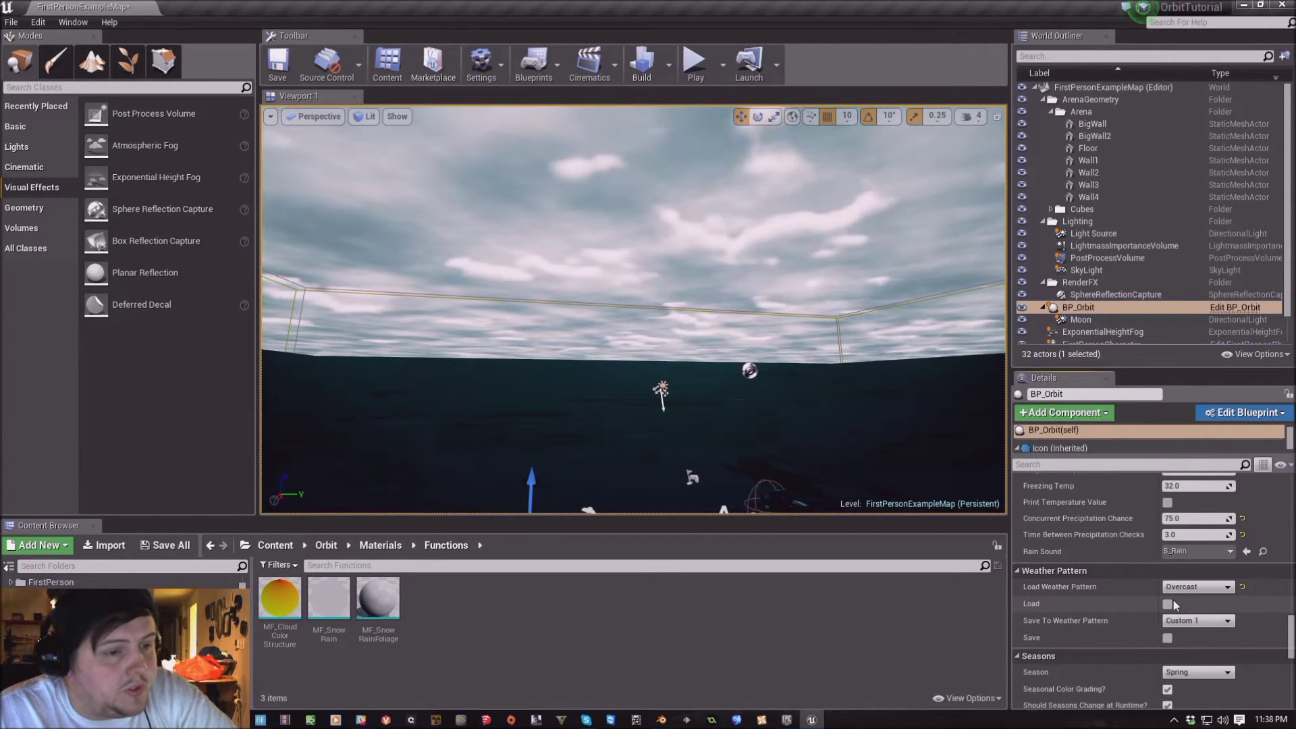
mouse_move(635, 303)
right_mouse_down()
mouse_move(634, 250)
mouse_move(645, 304)
right_mouse_up()
Load the Rainy weather pattern on BP_Orbit and look around the arena's sky and floor
left_click(1192, 586)
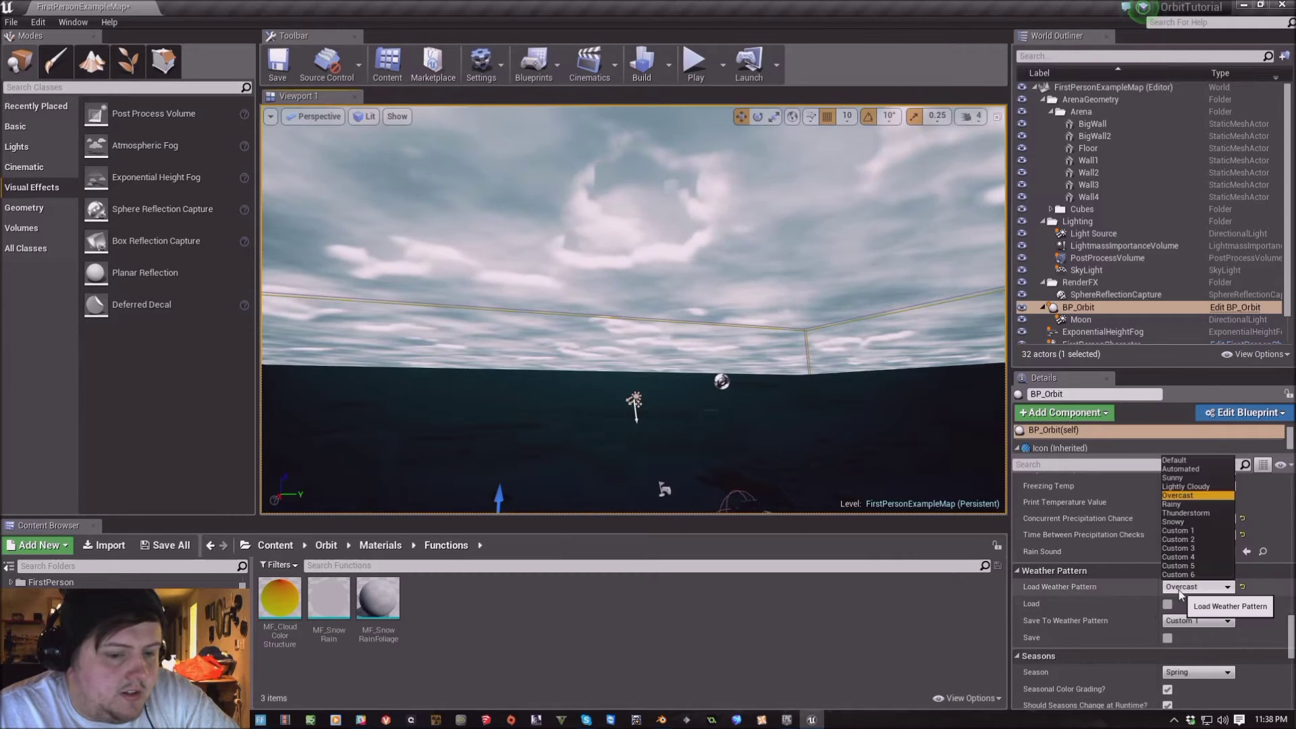
left_click(1185, 516)
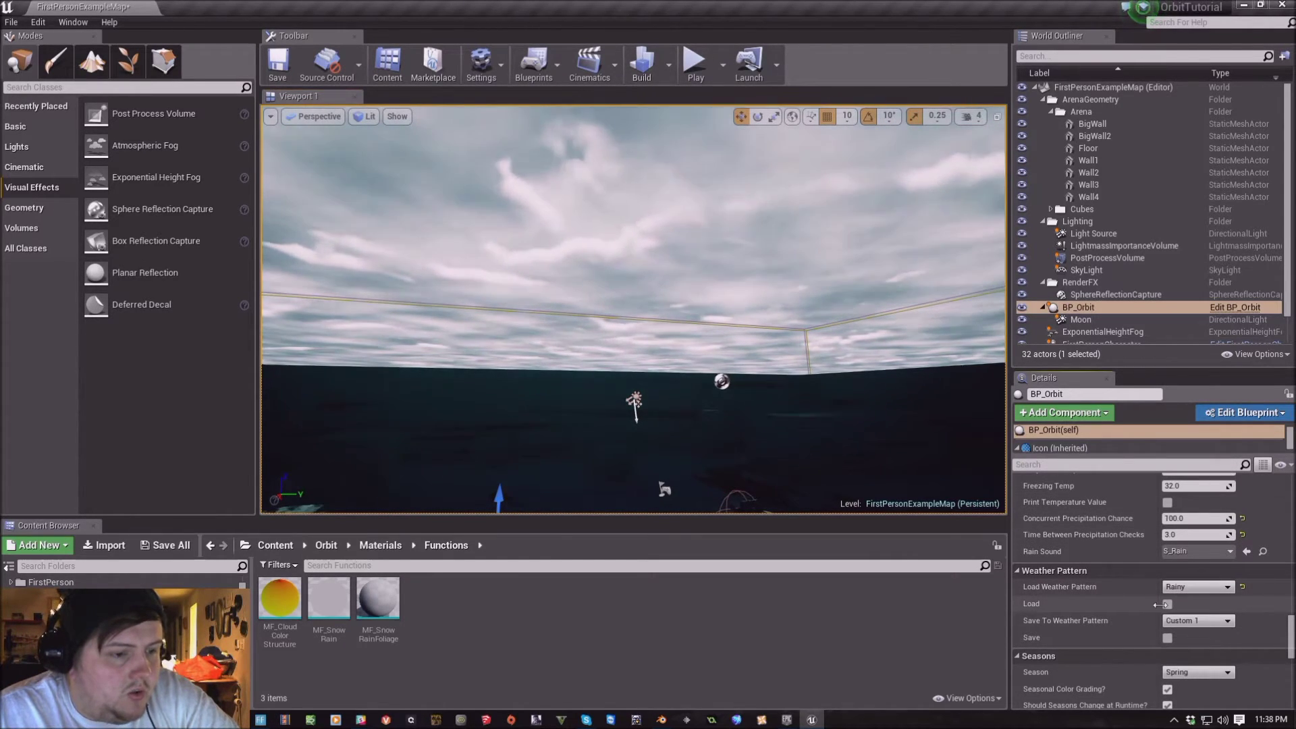
right_click_drag(634, 304, 635, 358)
right_click_drag(635, 303, 717, 293)
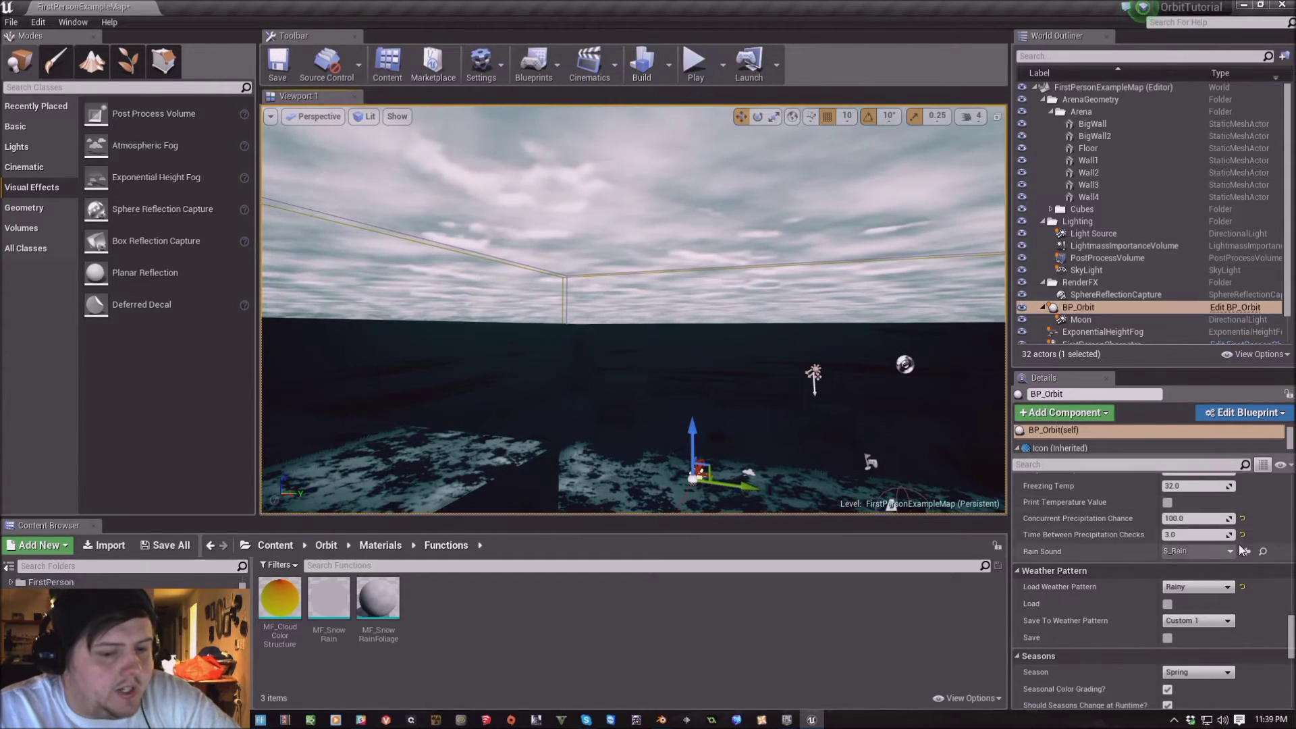
Load BP_Orbit's Thunderstorm weather pattern, followed by the Snowy pattern, viewing the sky and arena for each
left_click(1202, 589)
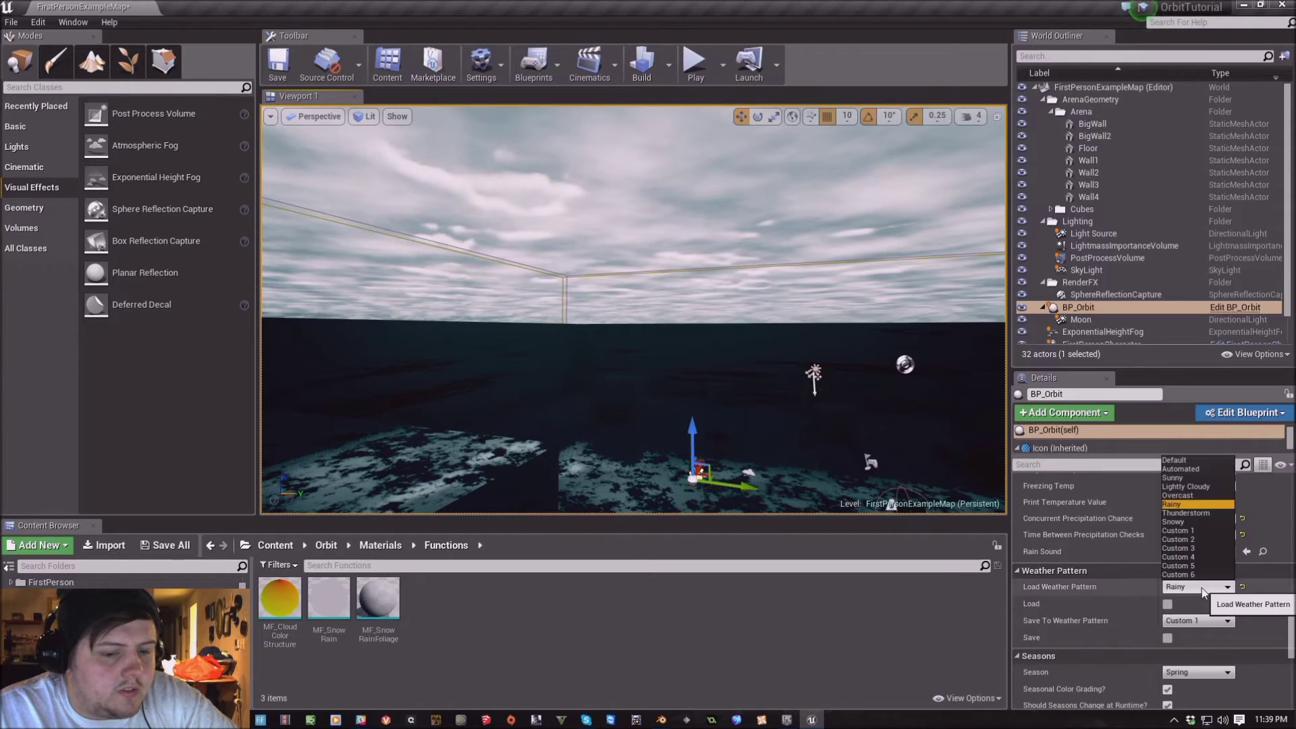
left_click(1206, 511)
mouse_move(889, 505)
right_mouse_down()
mouse_move(932, 501)
mouse_move(871, 492)
right_mouse_up()
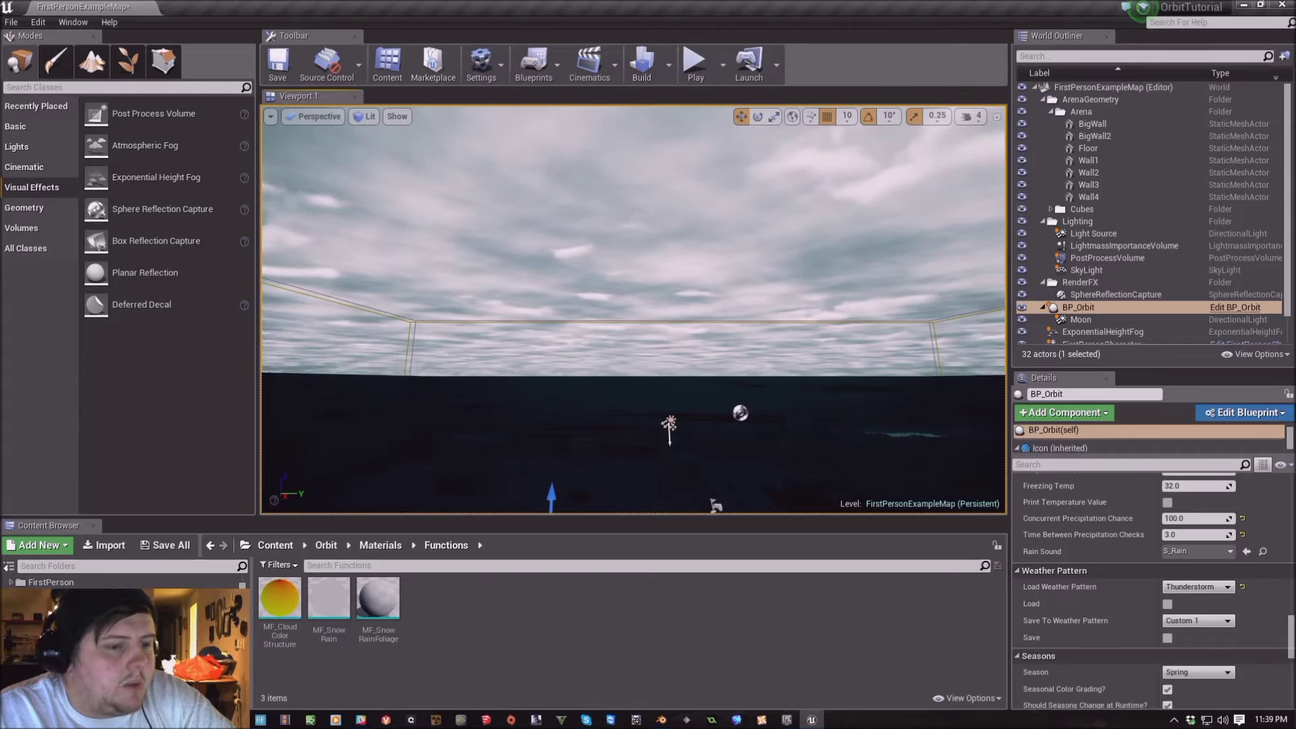
left_click(1196, 588)
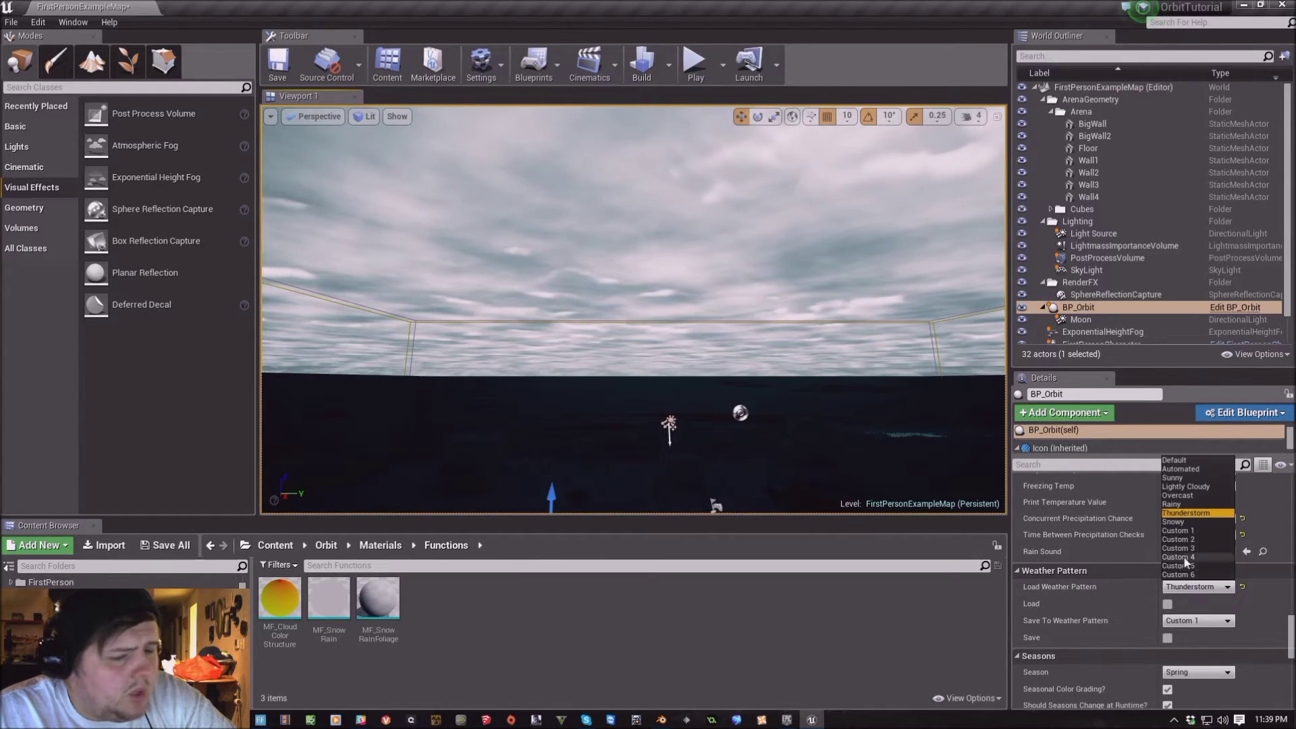
left_click(1189, 524)
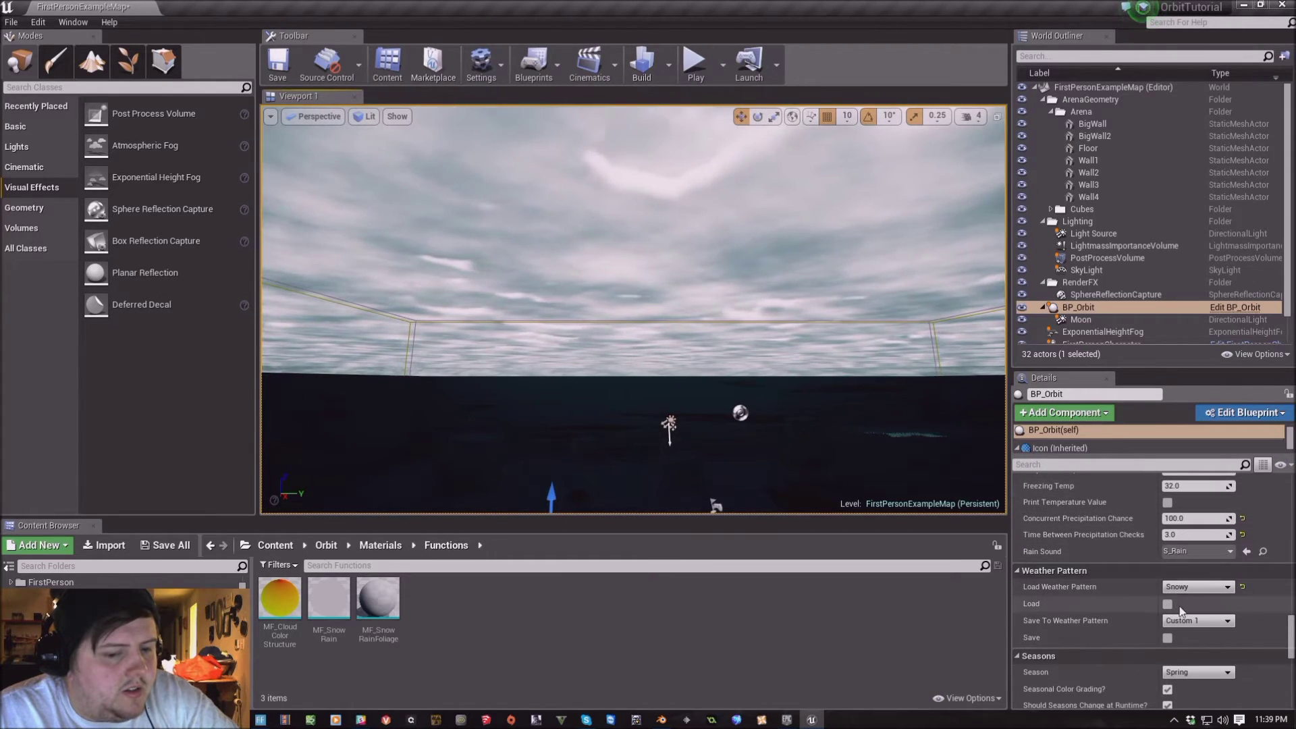
right_click_drag(992, 473, 994, 378)
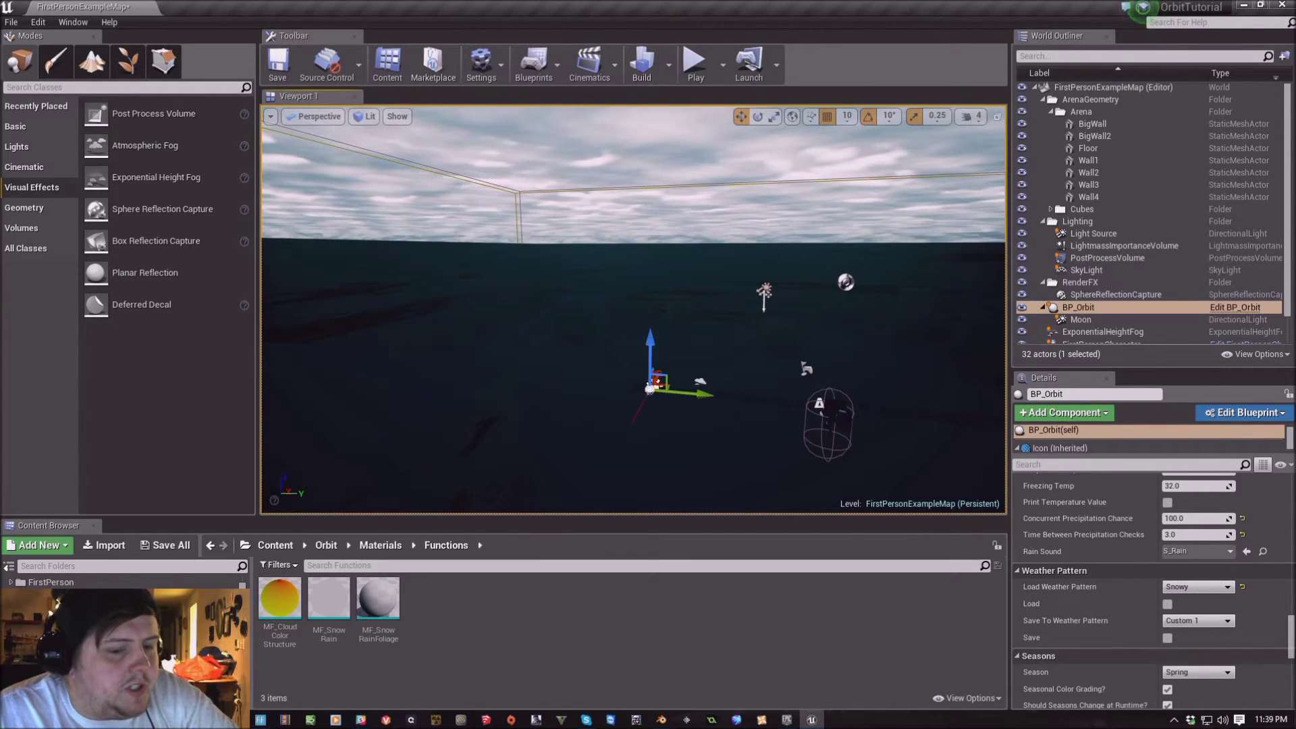
Return BP_Orbit to the Default weather pattern, and load the saved Custom 1 pattern to inspect its sky
left_click(1198, 587)
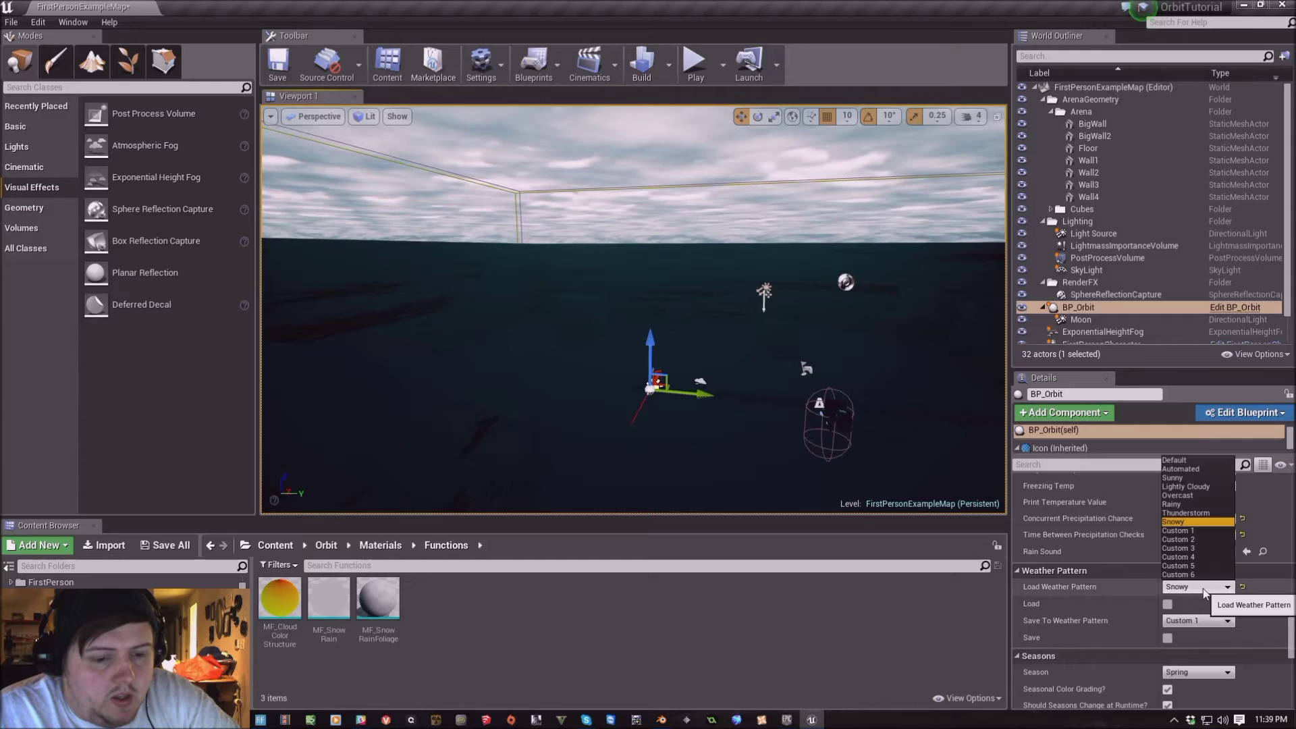
left_click(1174, 461)
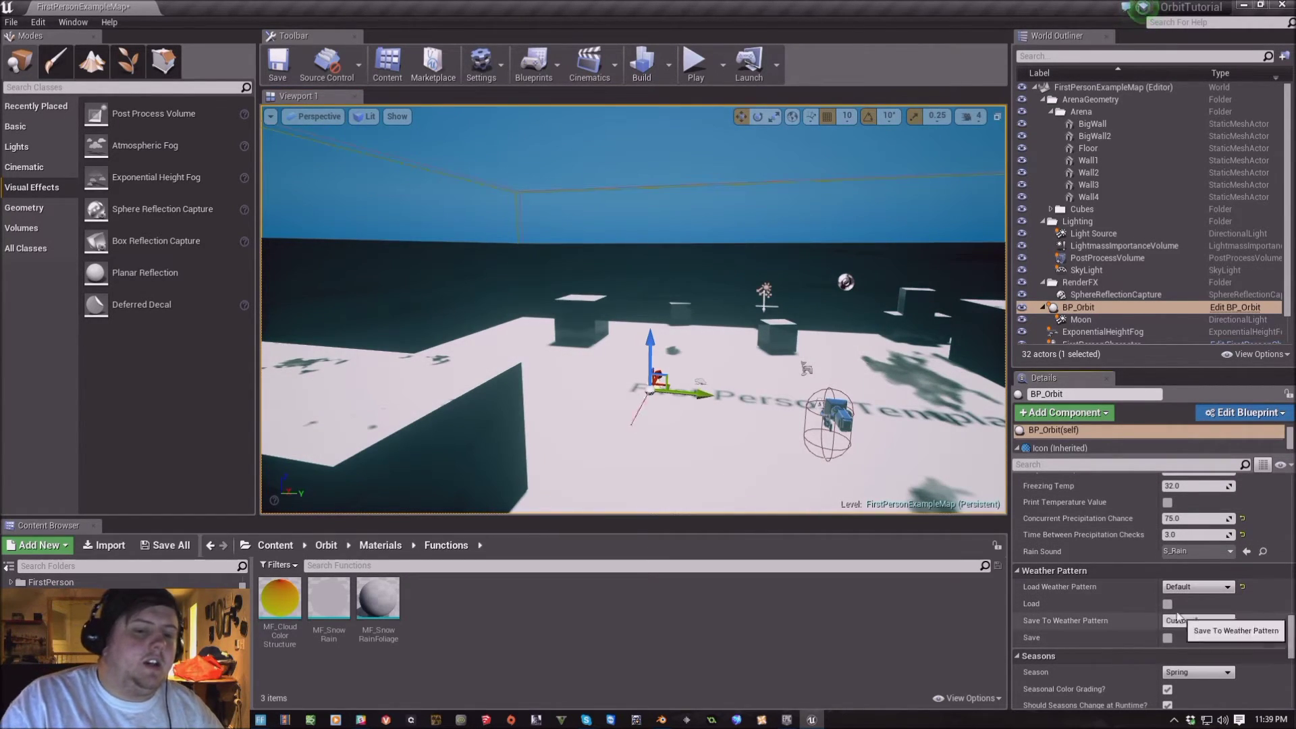
left_click(1186, 589)
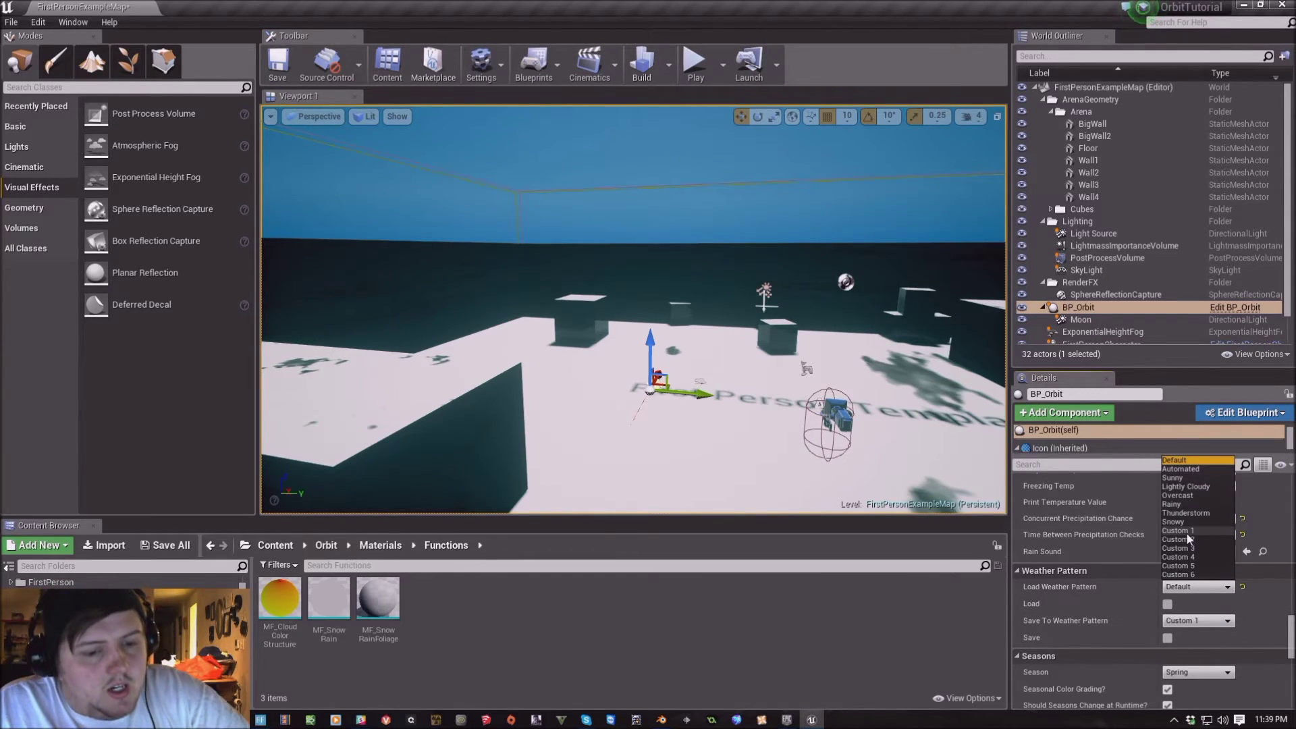
left_click(1178, 531)
left_click(1168, 604)
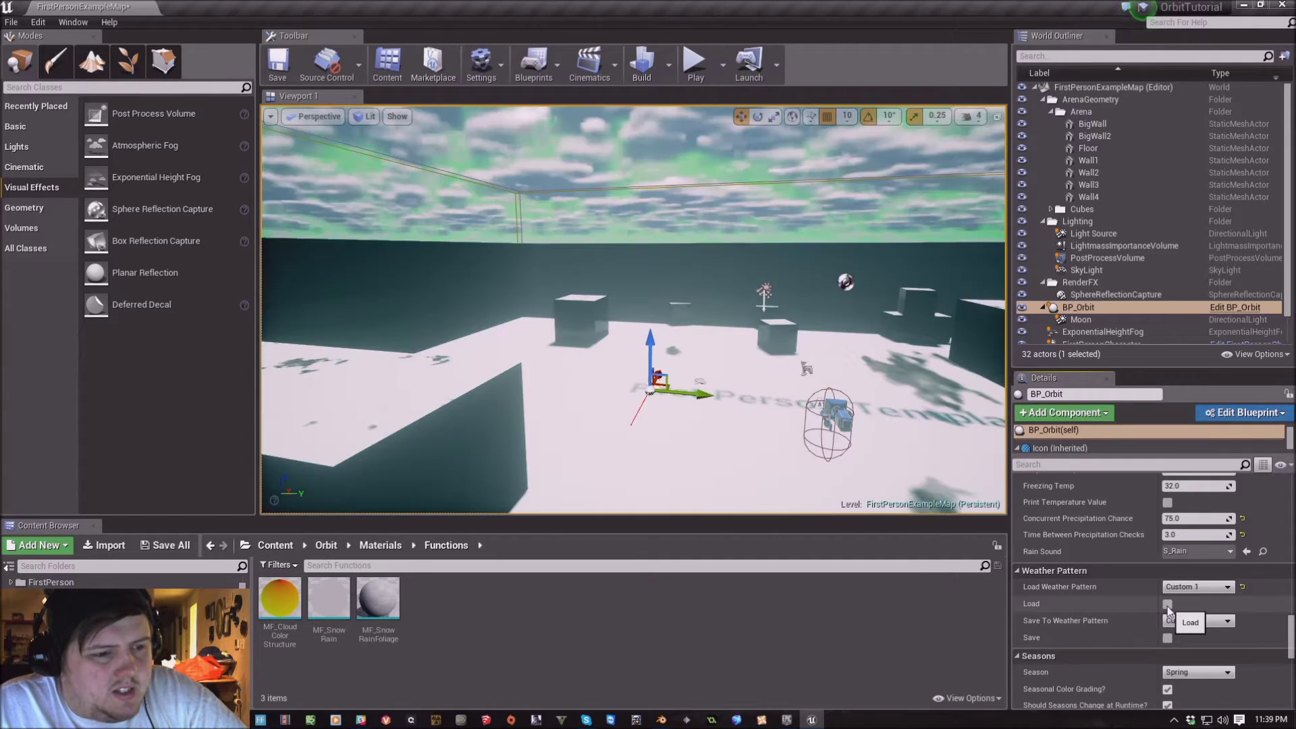
mouse_move(635, 304)
right_mouse_down()
mouse_move(634, 216)
mouse_move(615, 202)
mouse_move(614, 290)
right_mouse_up()
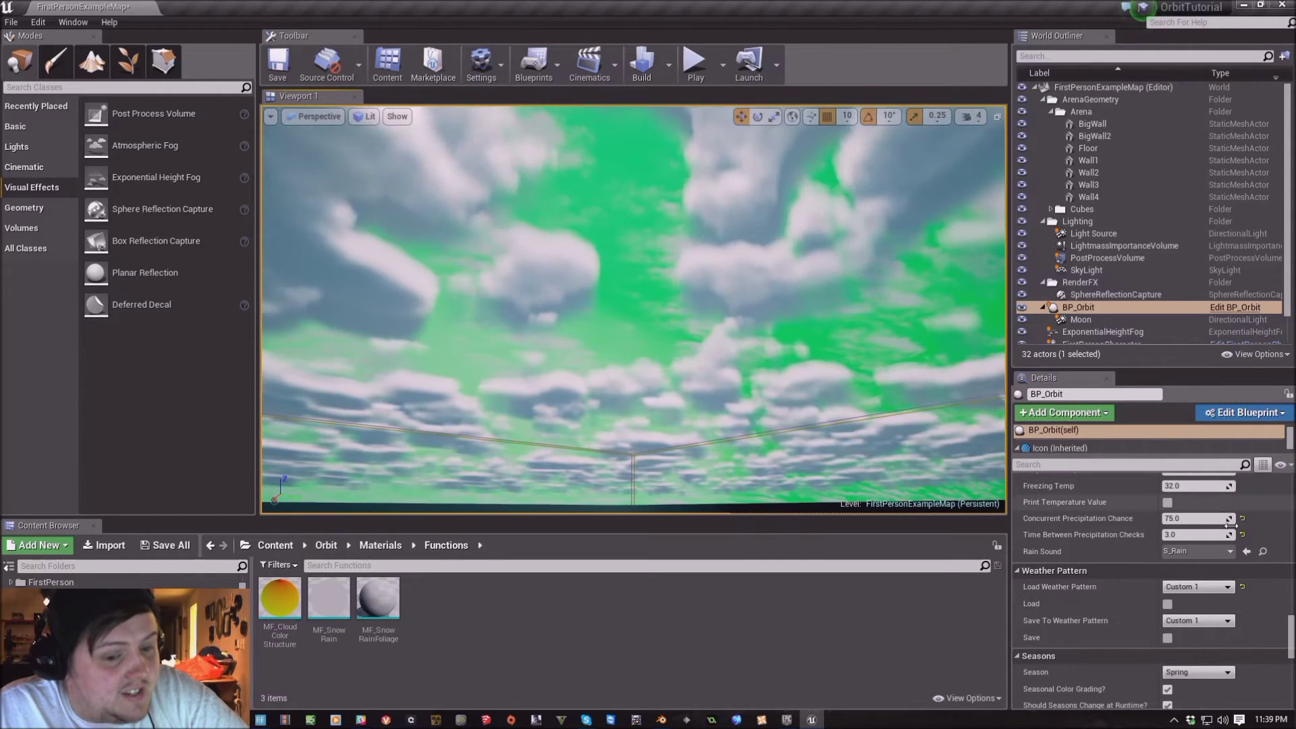
Load the saved Custom 2 weather pattern on BP_Orbit for comparison
left_click(1213, 622)
left_click(1208, 588)
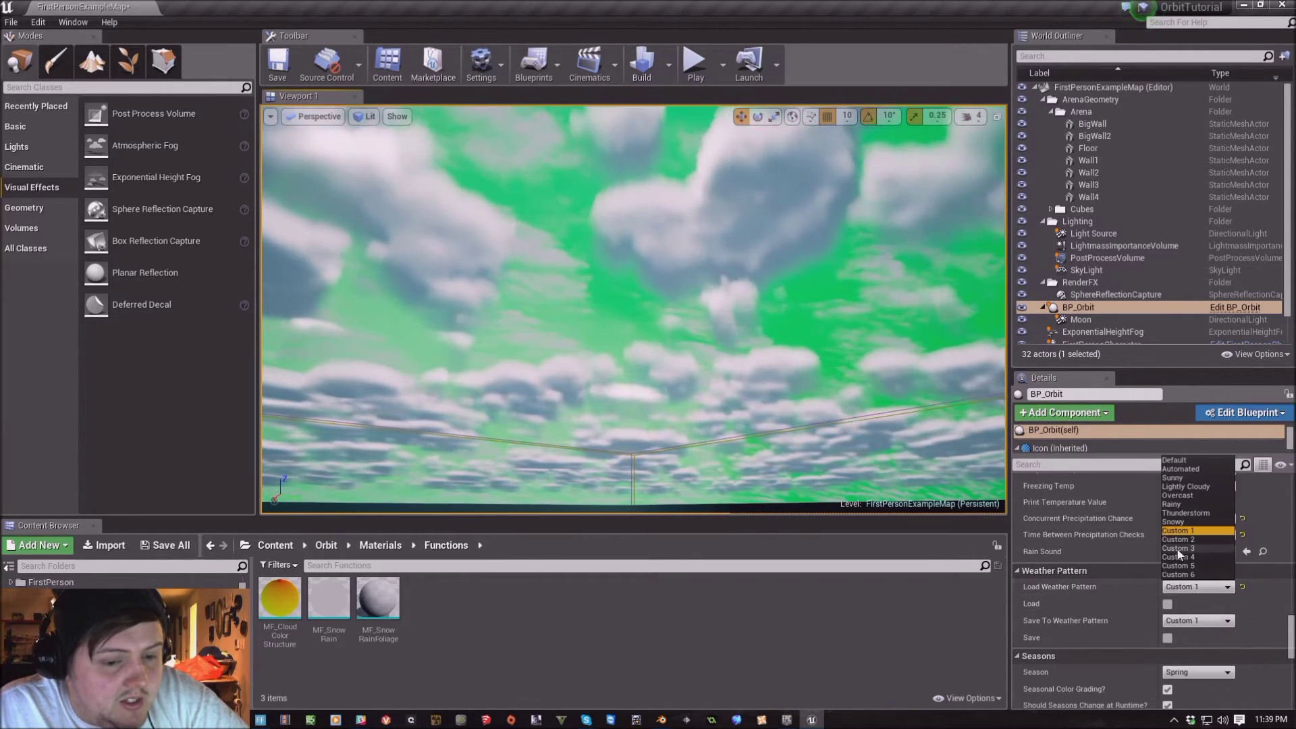
left_click(1194, 561)
left_click(1167, 604)
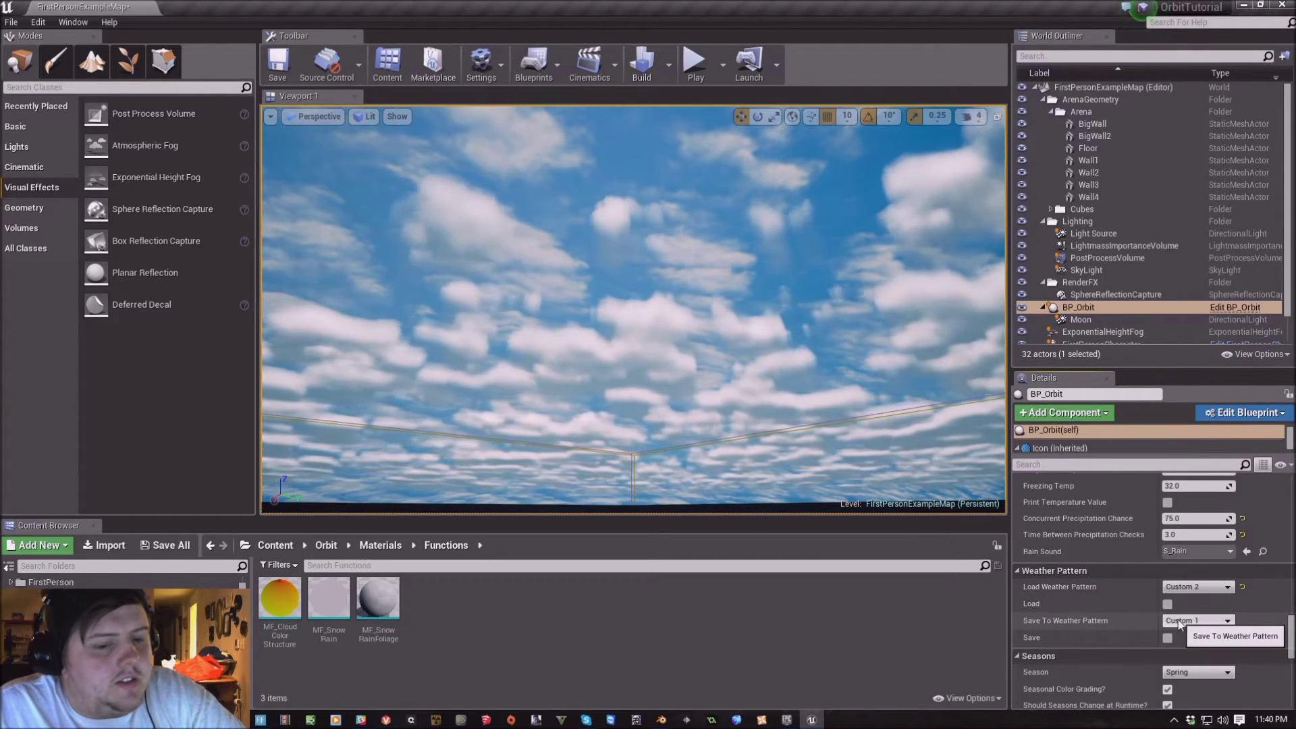
Load the saved Custom 1 weather pattern on BP_Orbit
left_click(1184, 587)
left_click(1191, 539)
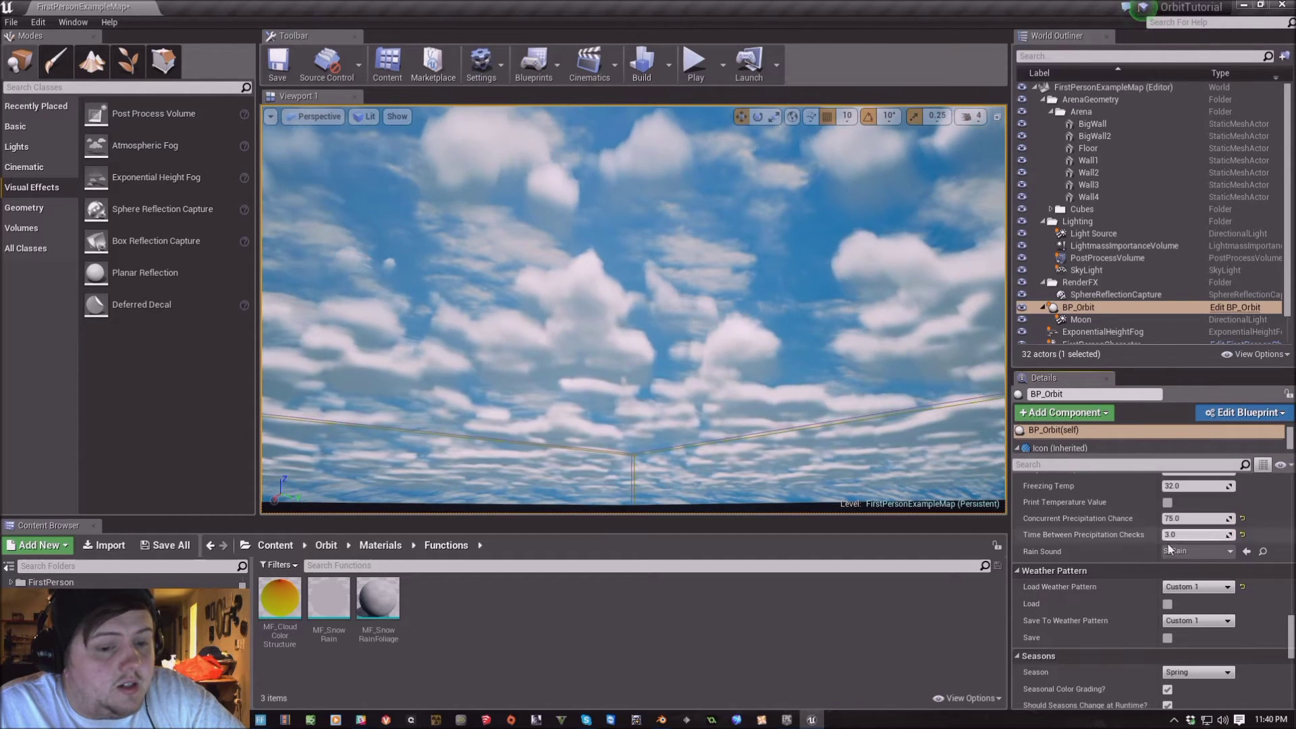
left_click(1166, 605)
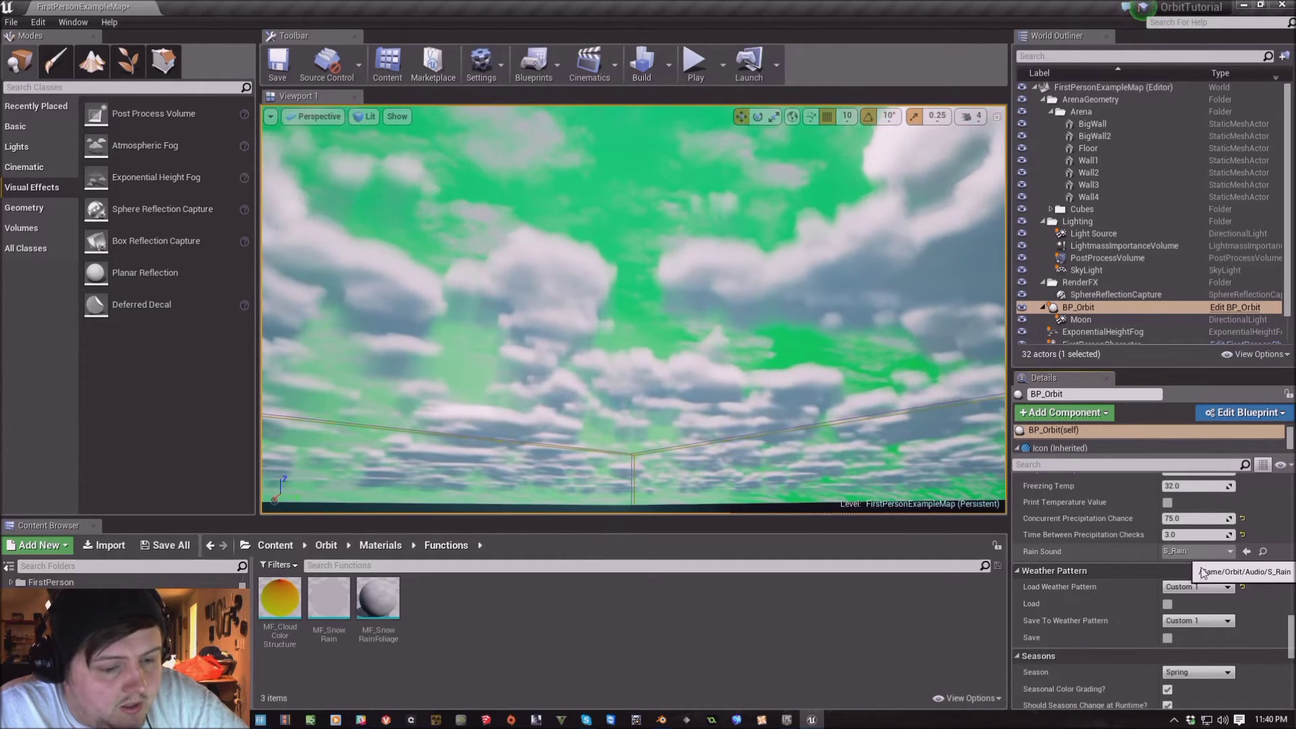
Load BP_Orbit's Custom 3 weather pattern to check what the slot holds
left_click(1192, 621)
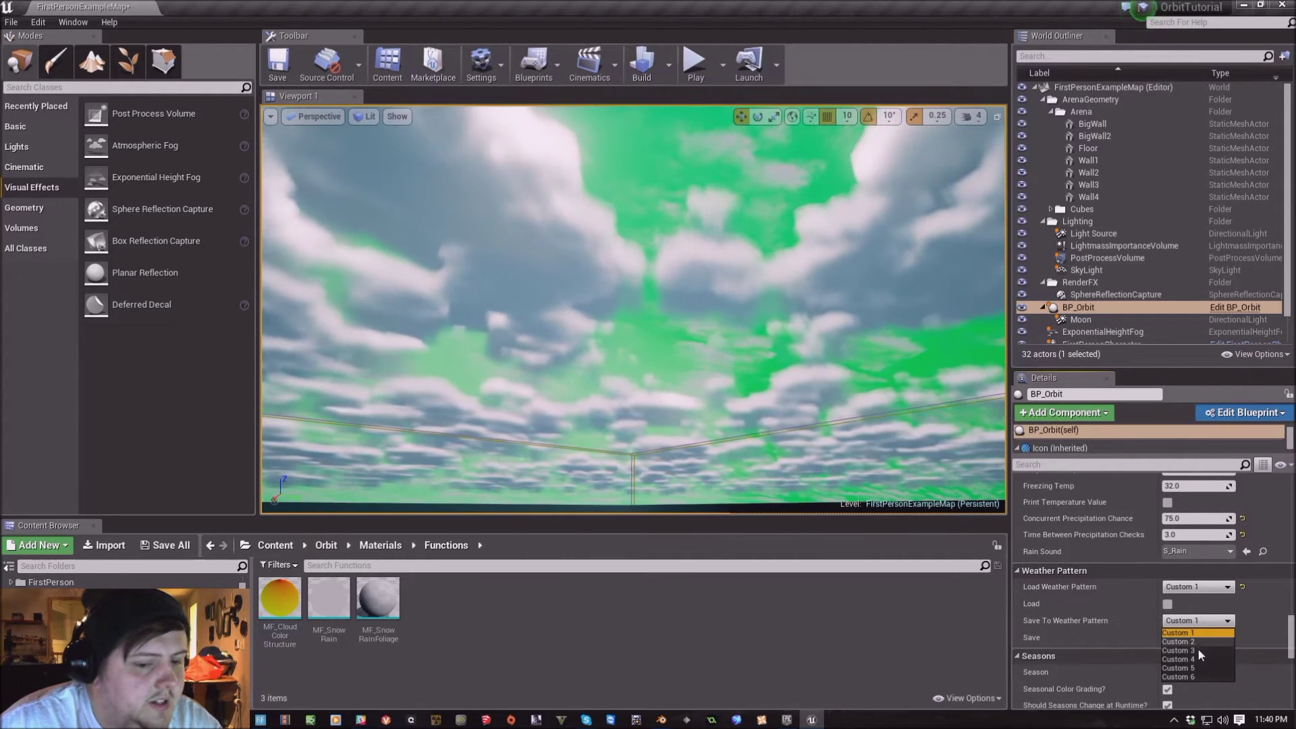
left_click(1215, 586)
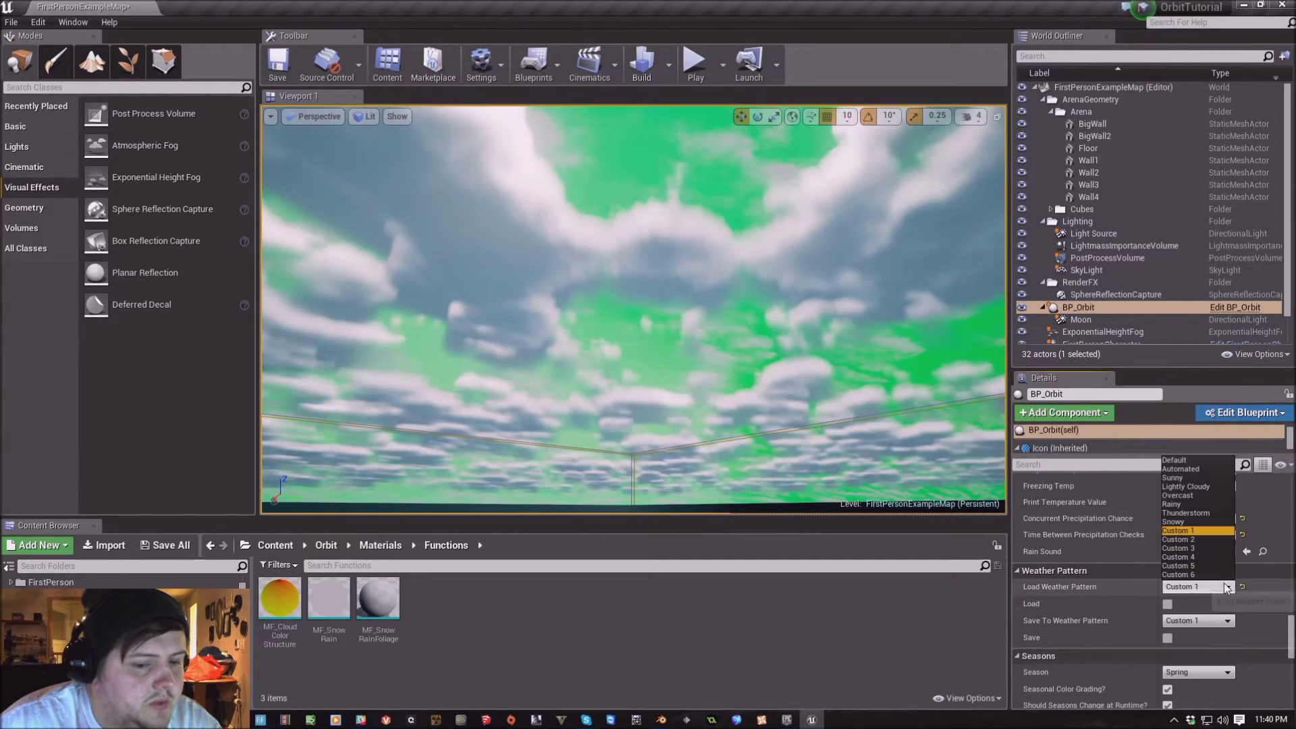
left_click(1185, 548)
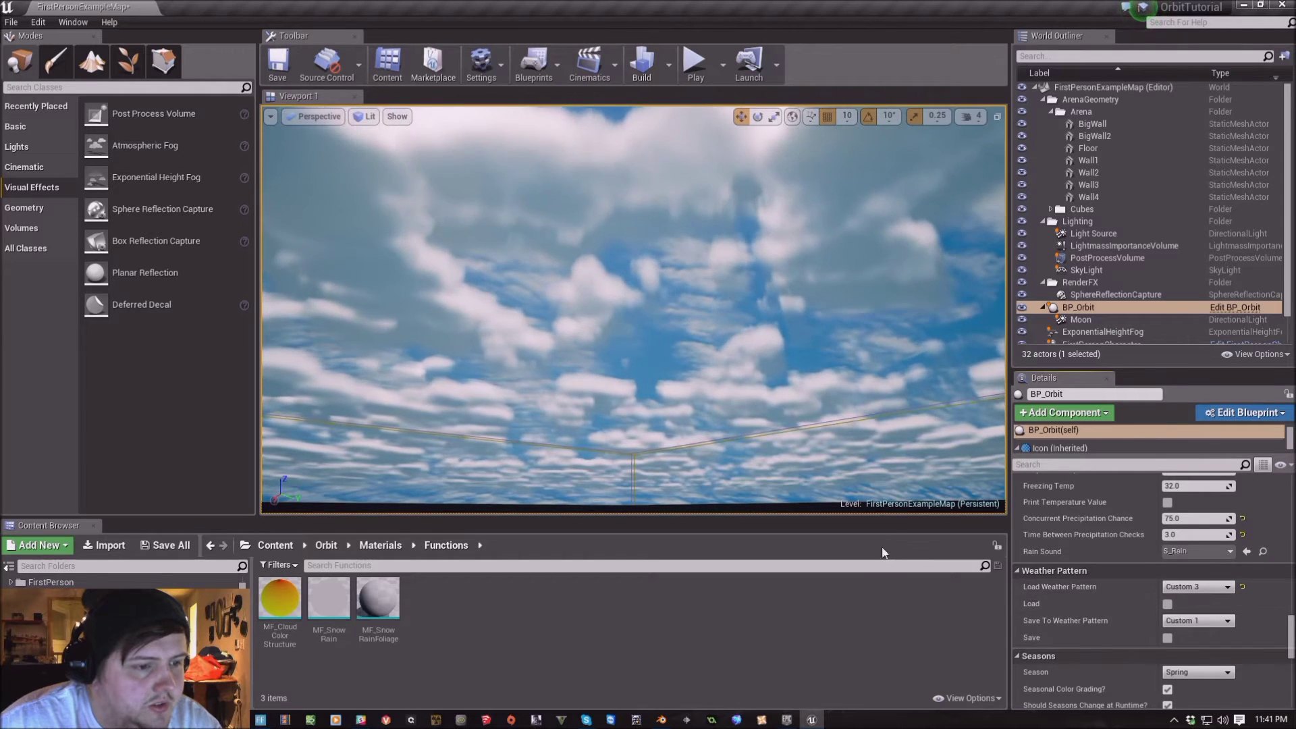
Load the Custom 1 weather pattern on BP_Orbit and save it to the Custom 3 slot
left_click(1186, 588)
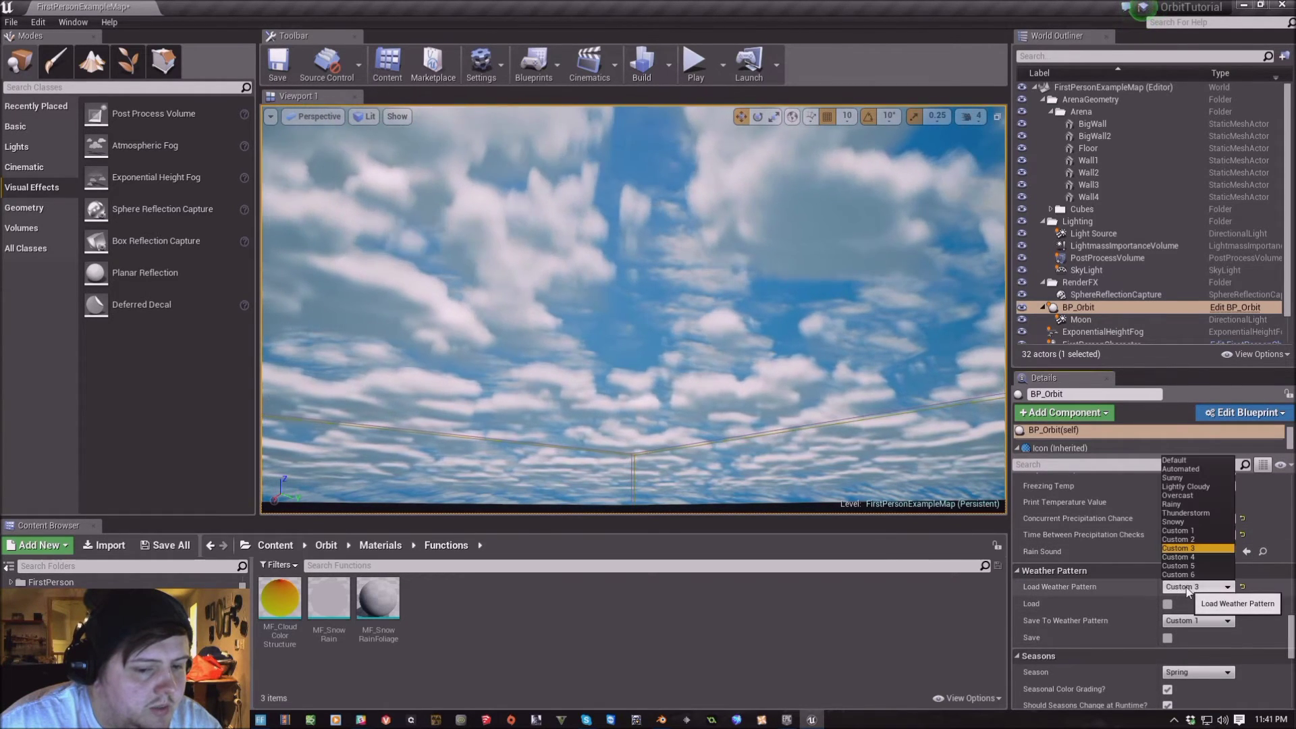
left_click(1188, 530)
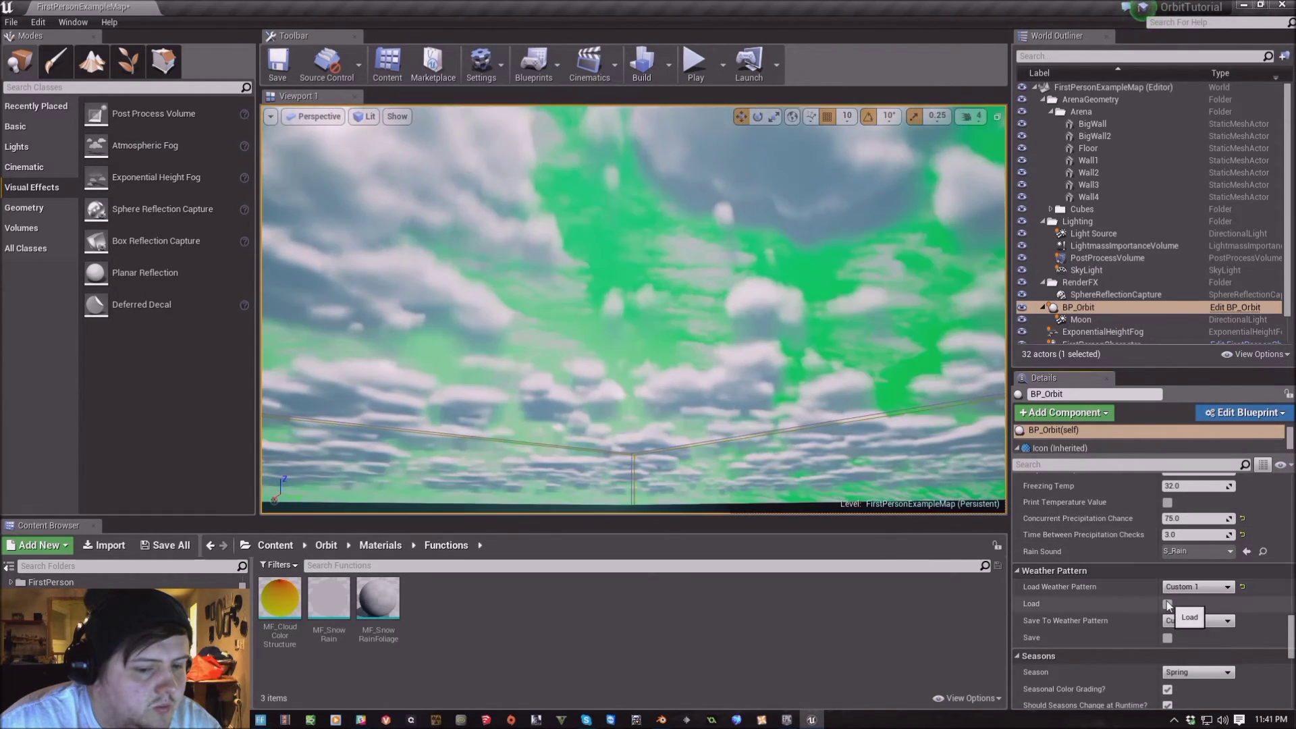
left_click(1189, 621)
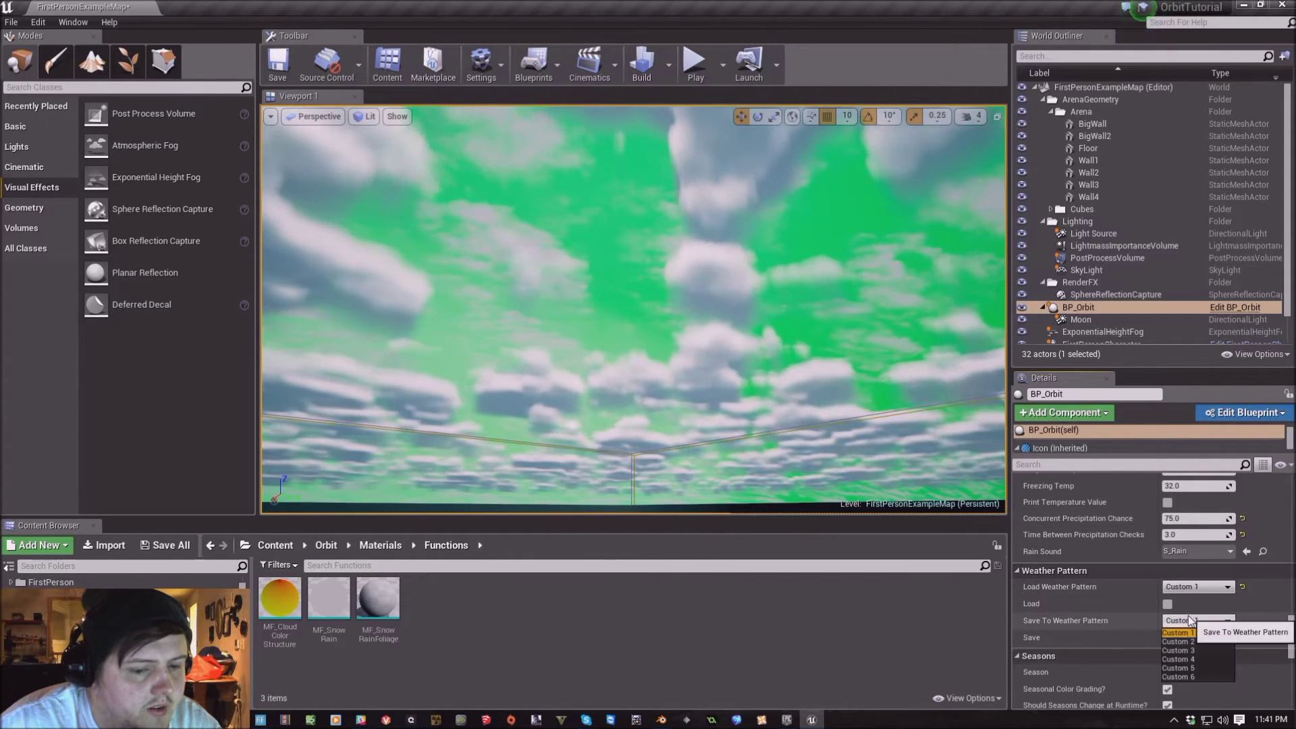
left_click(1178, 650)
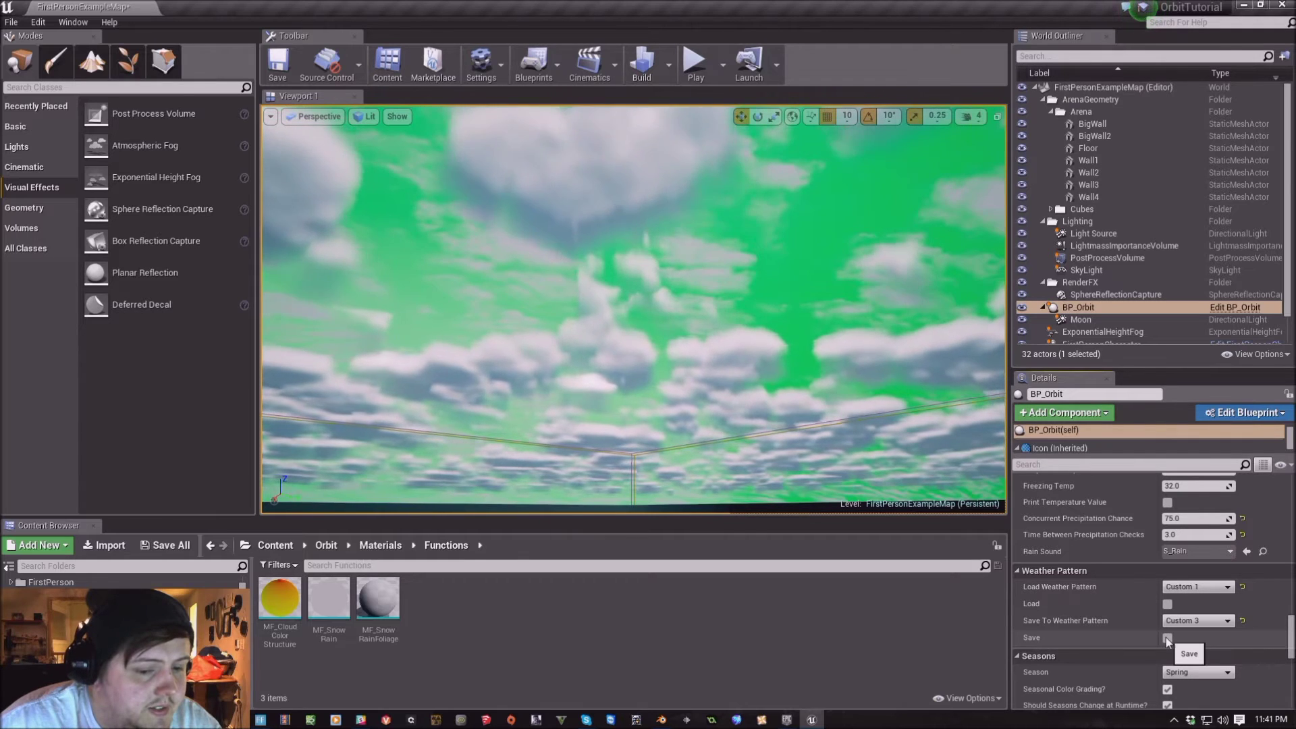
Load the Custom 2 weather pattern, followed by the newly saved Custom 3 pattern, to compare their skies
left_click(1203, 586)
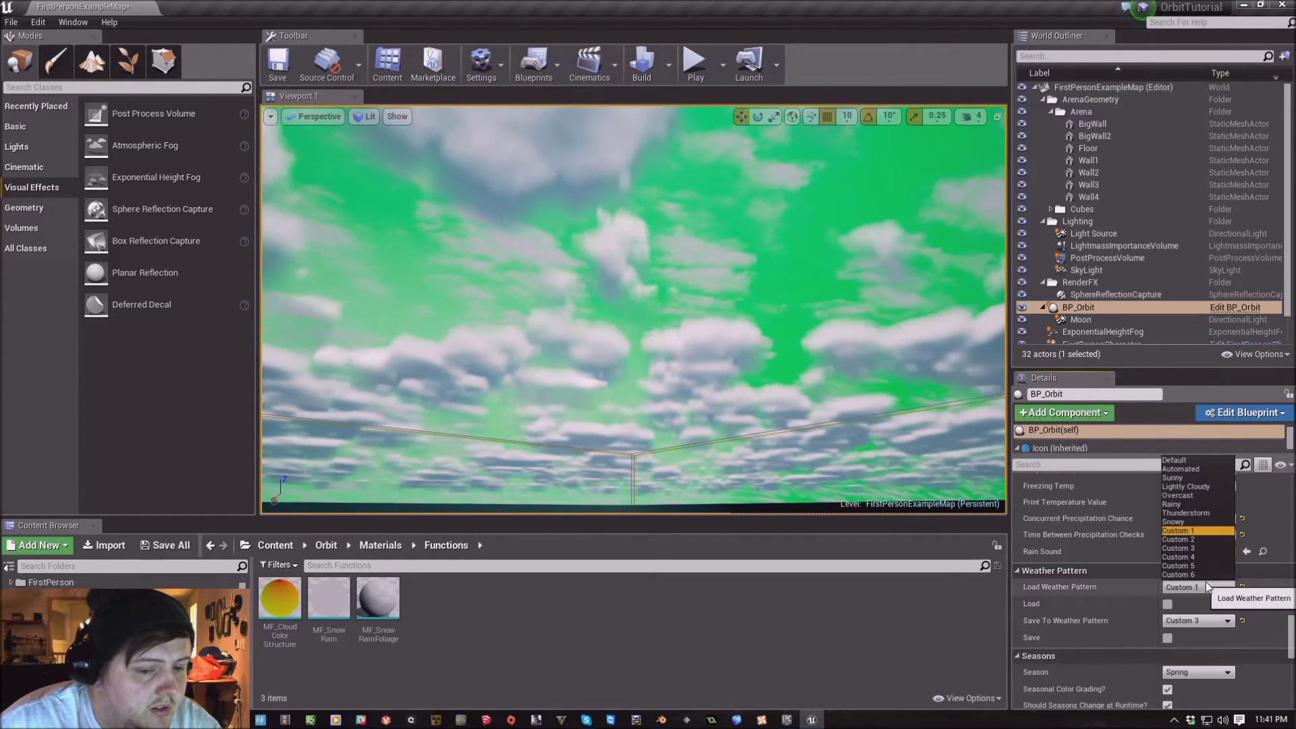
left_click(1202, 538)
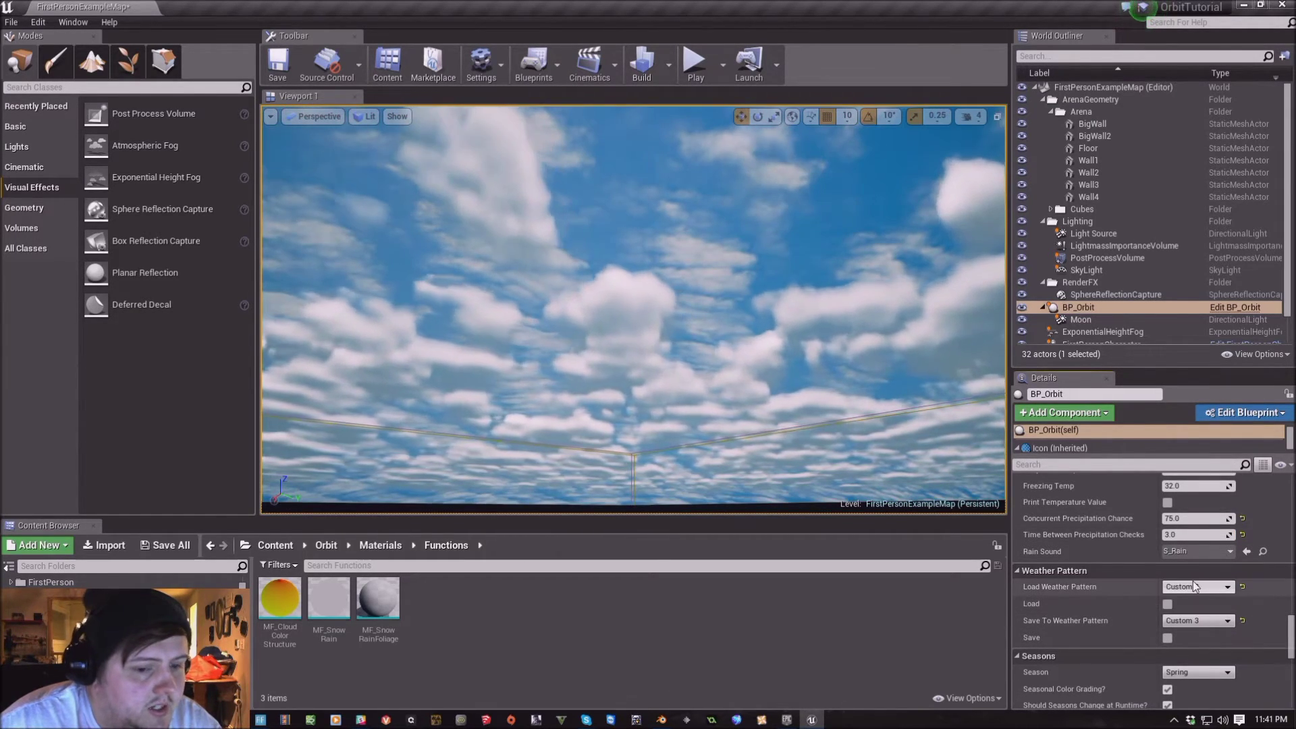
left_click(1193, 586)
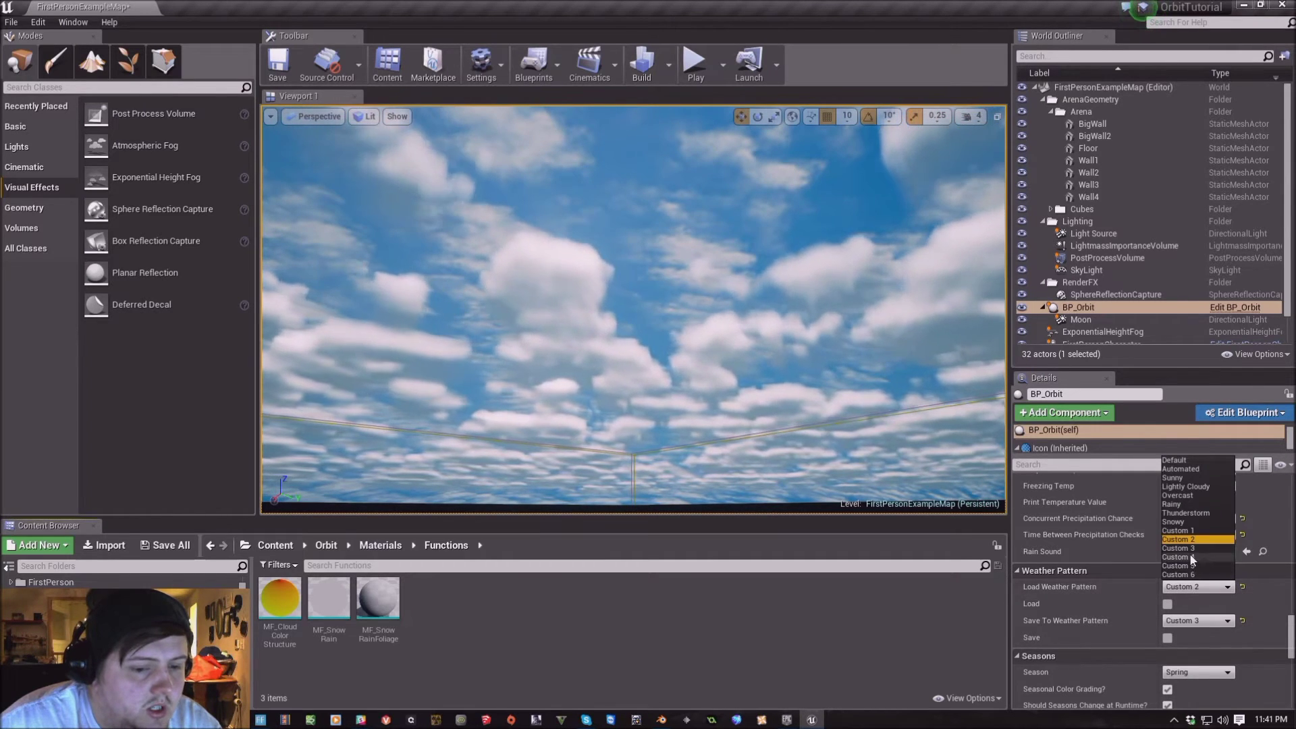
left_click(1192, 547)
left_click(1167, 604)
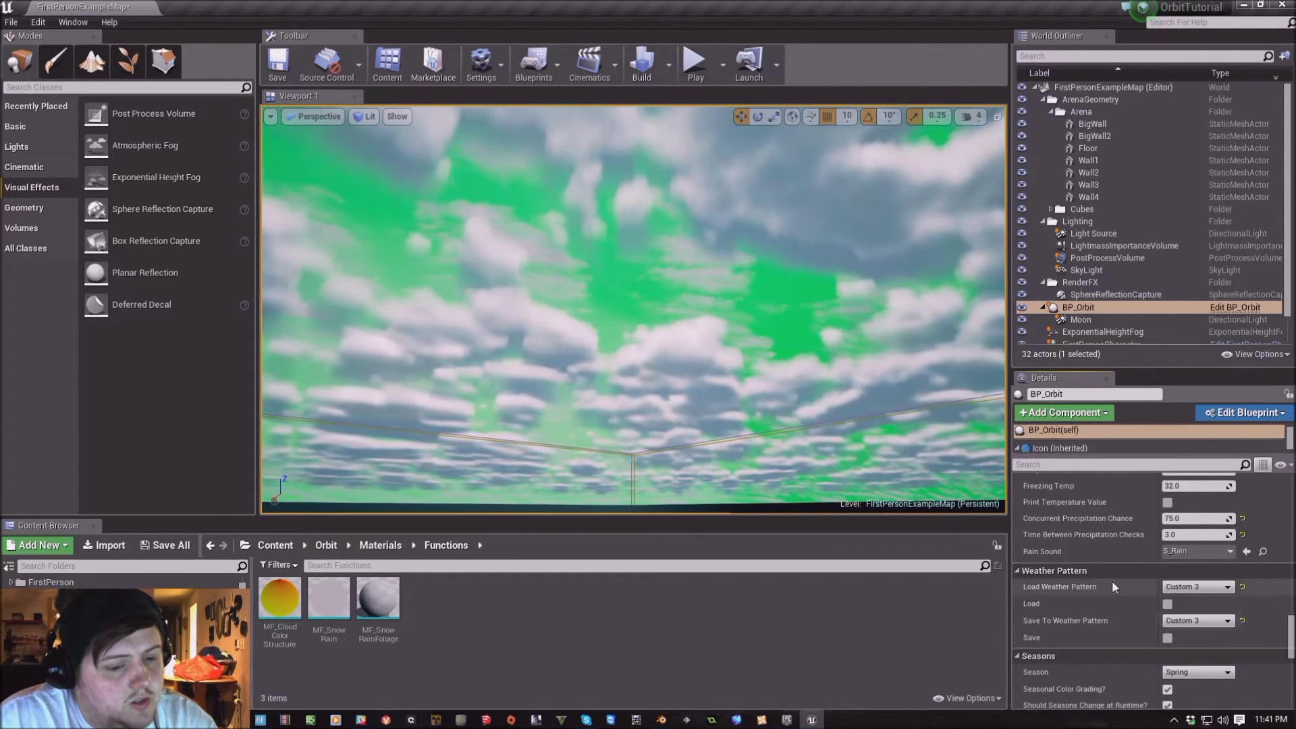
Switch BP_Orbit from the Custom 3 weather pattern to Custom 2
left_click(1192, 572)
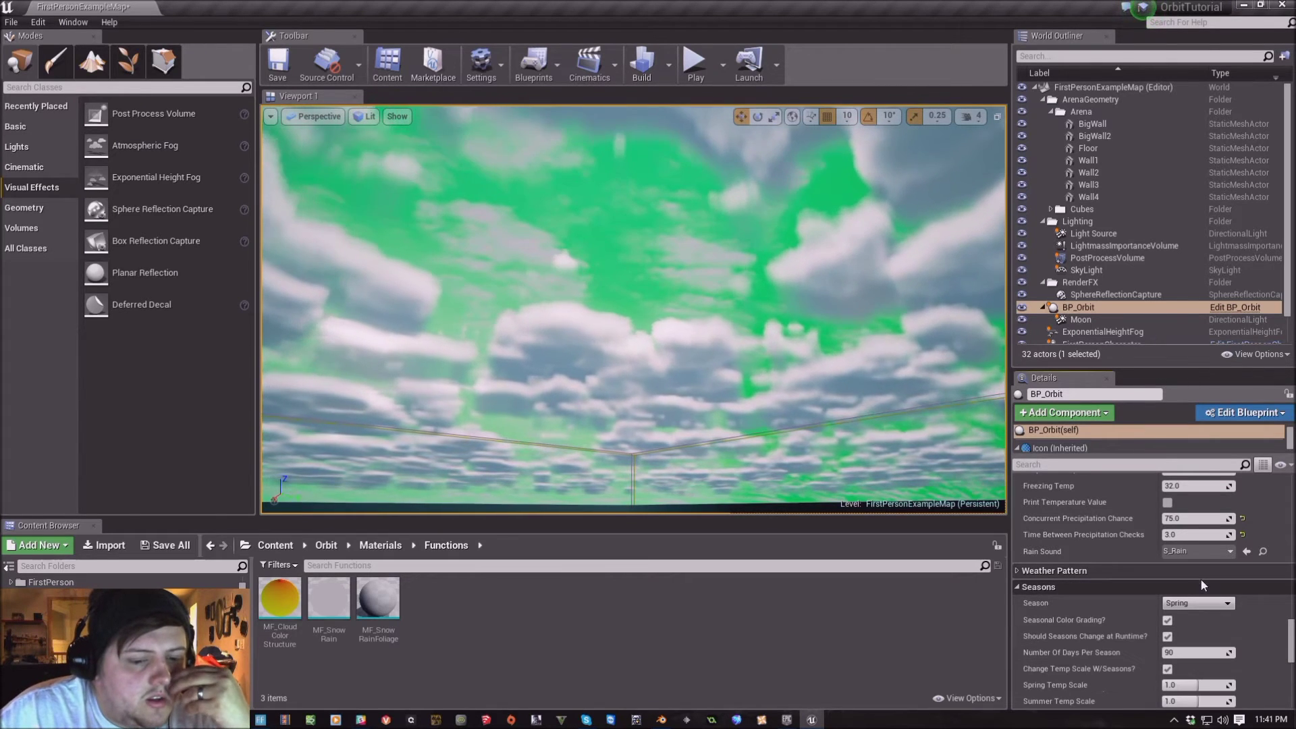
left_click(1200, 575)
left_click(1198, 587)
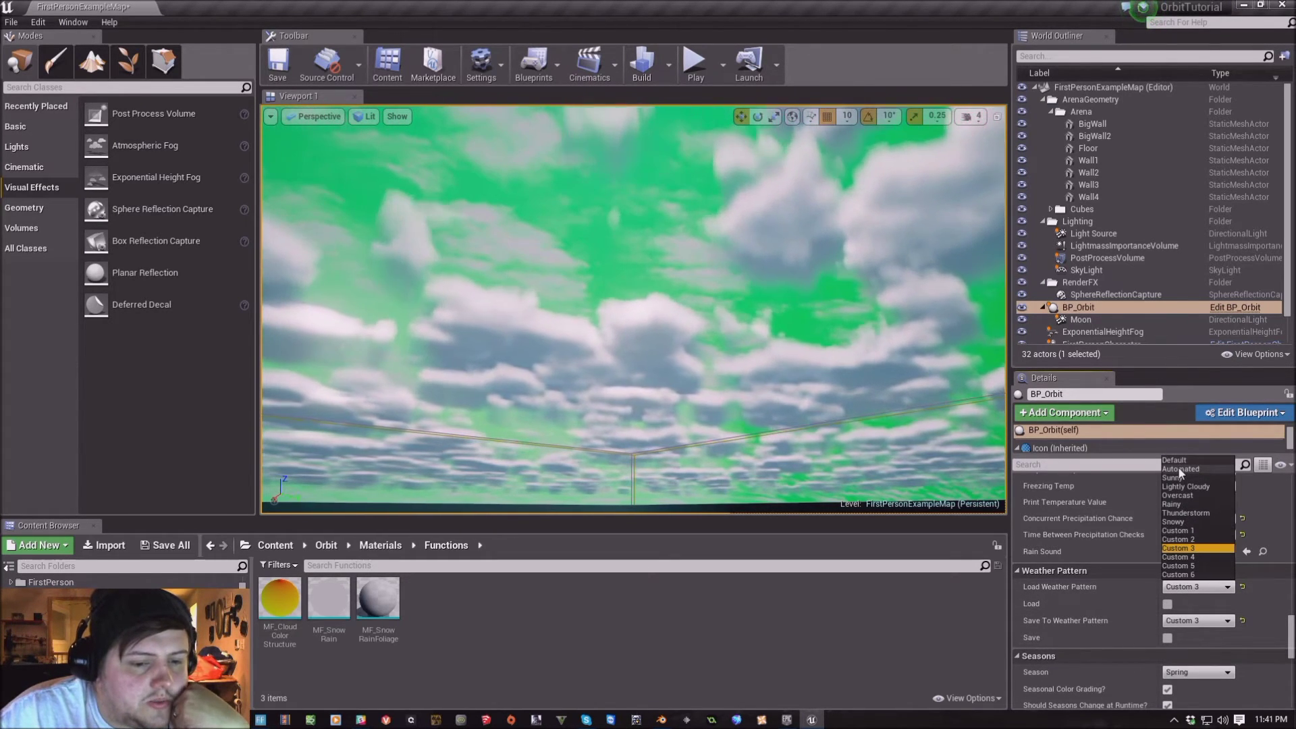
left_click(1177, 540)
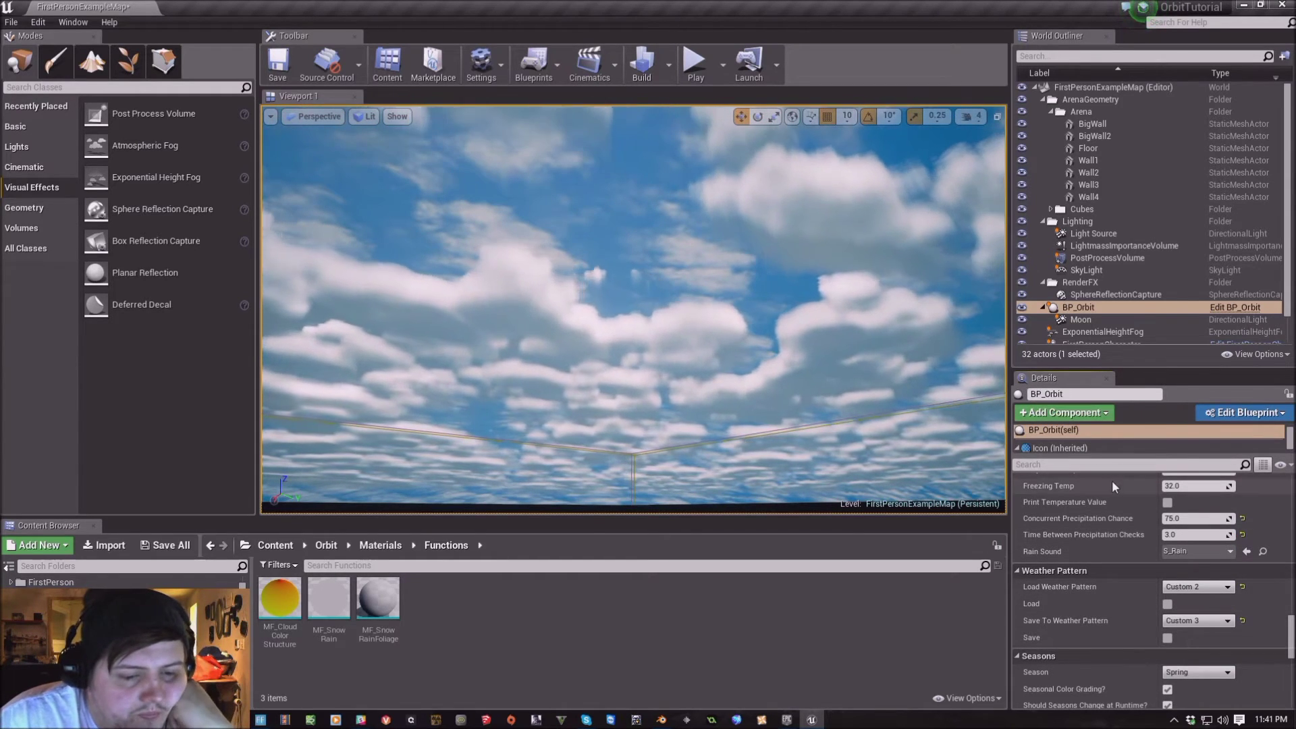
Facing the arena, cycle BP_Orbit's season through Summer, Fall and Winter and back to Spring to compare the color grading
scroll(1200, 597, "down", 5)
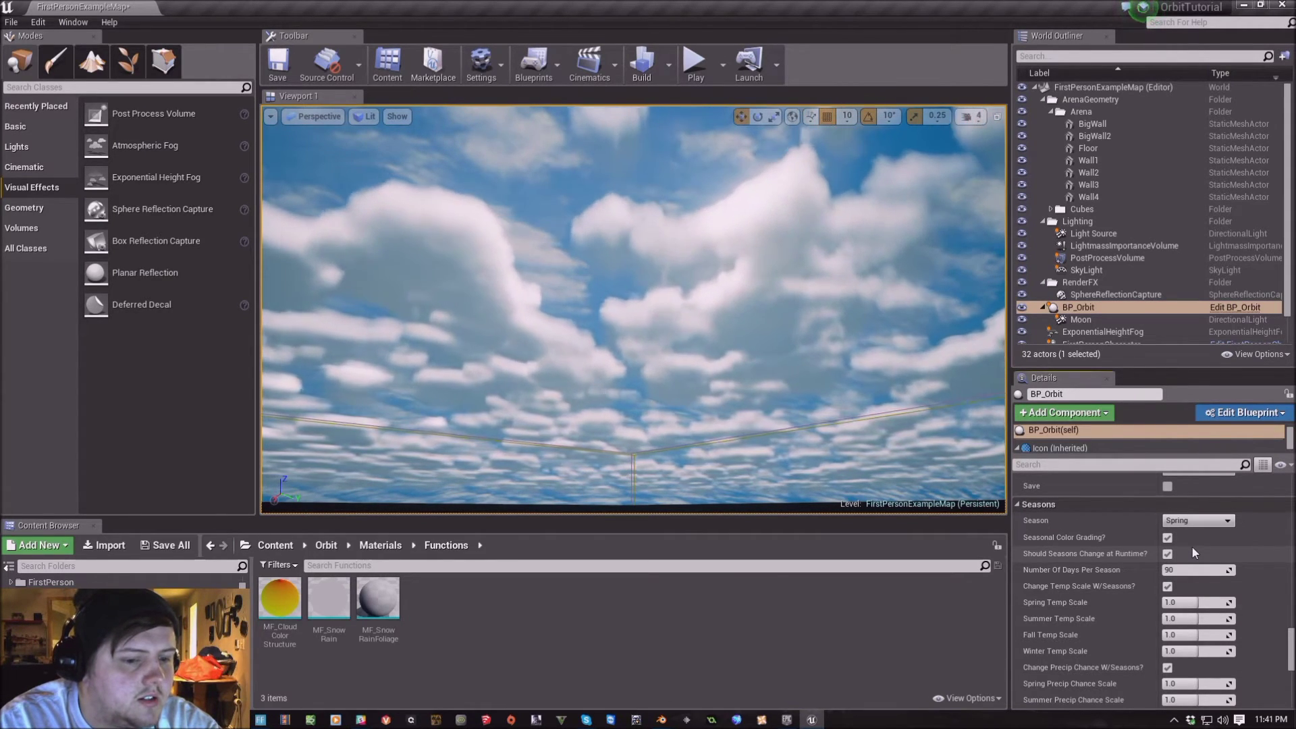
right_click_drag(984, 455, 984, 493)
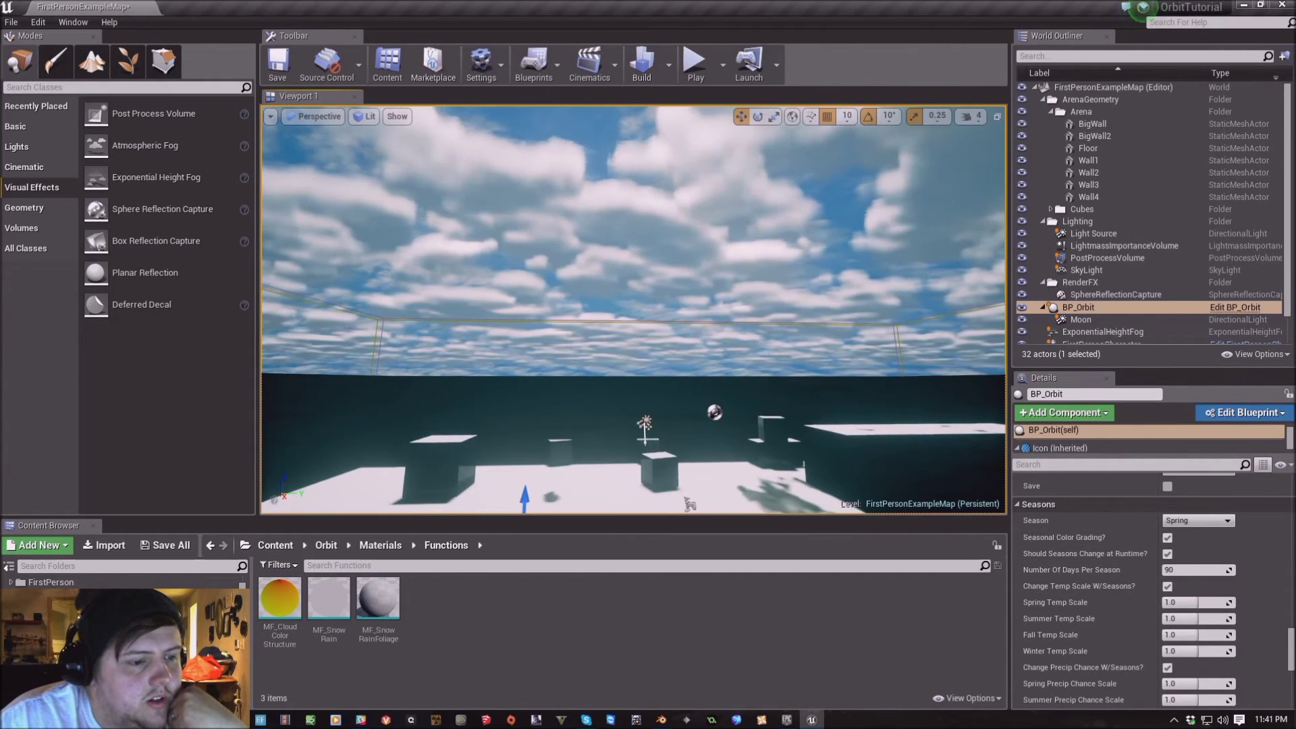
left_click(1183, 523)
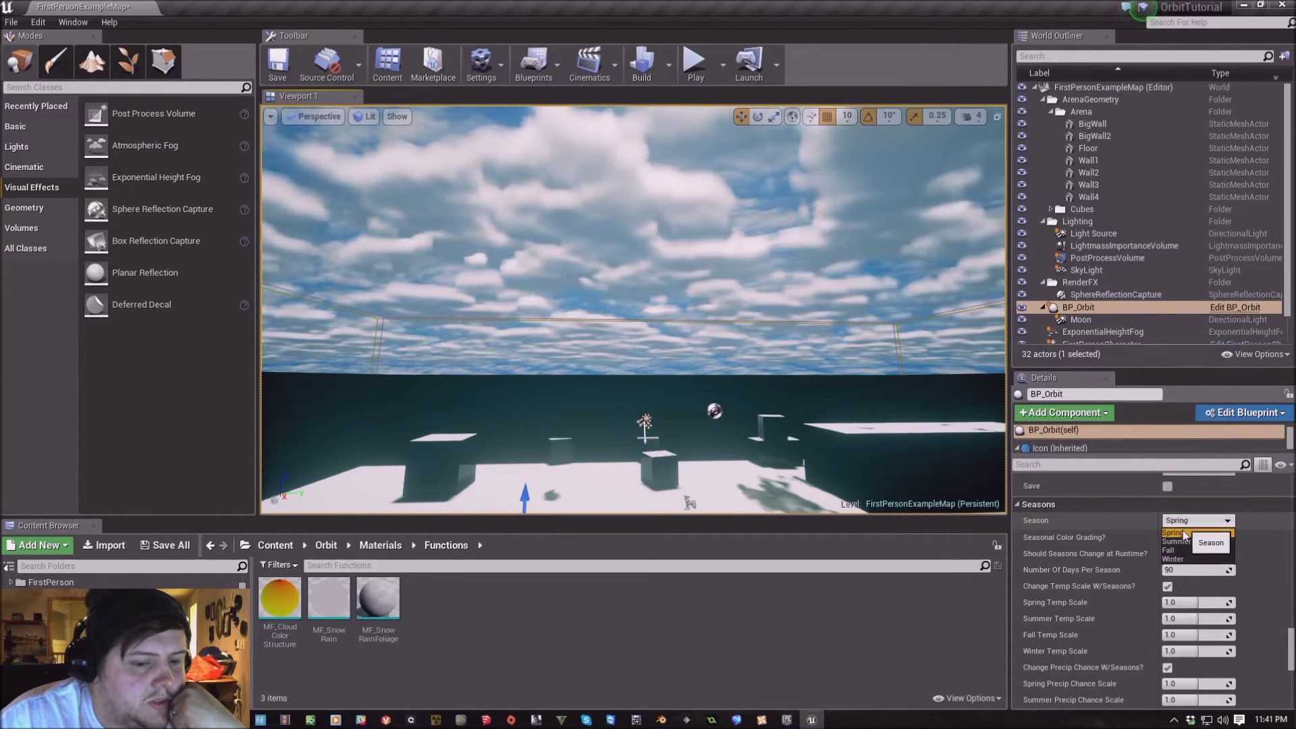
left_click(1184, 538)
left_click(1186, 521)
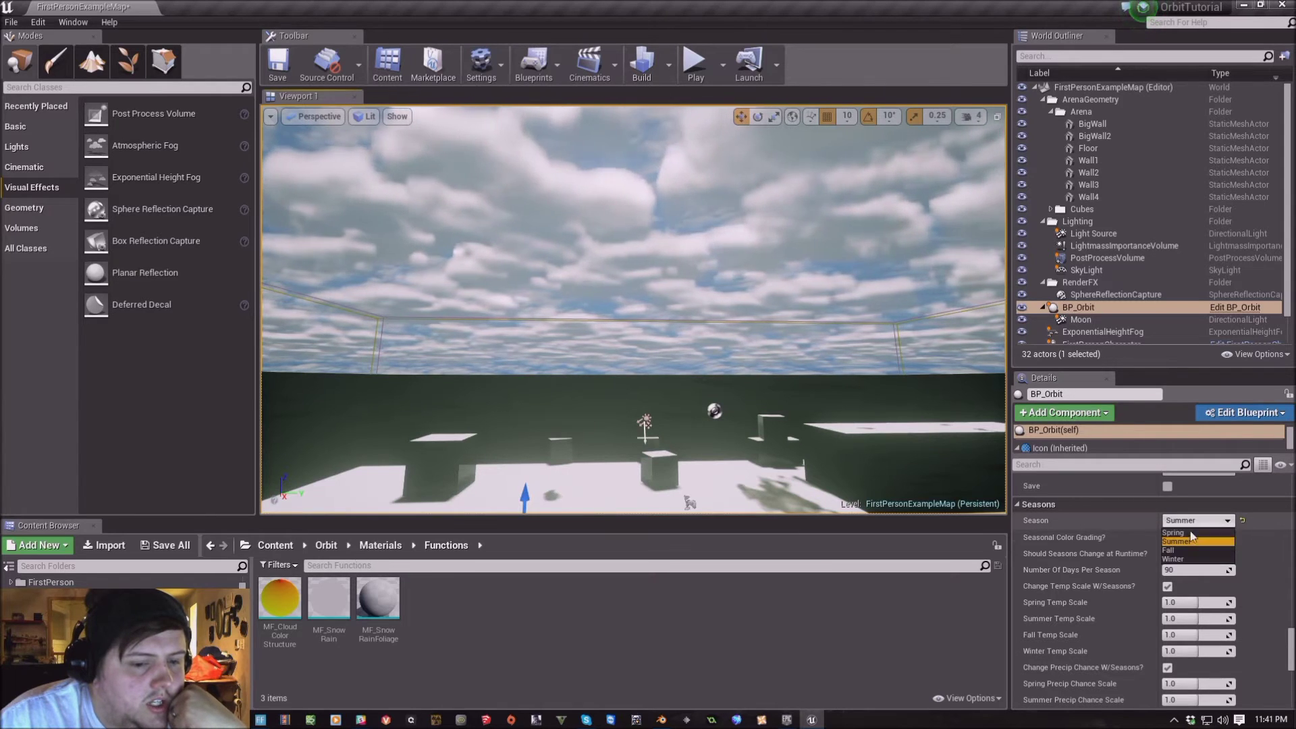
left_click(1189, 547)
left_click(1204, 520)
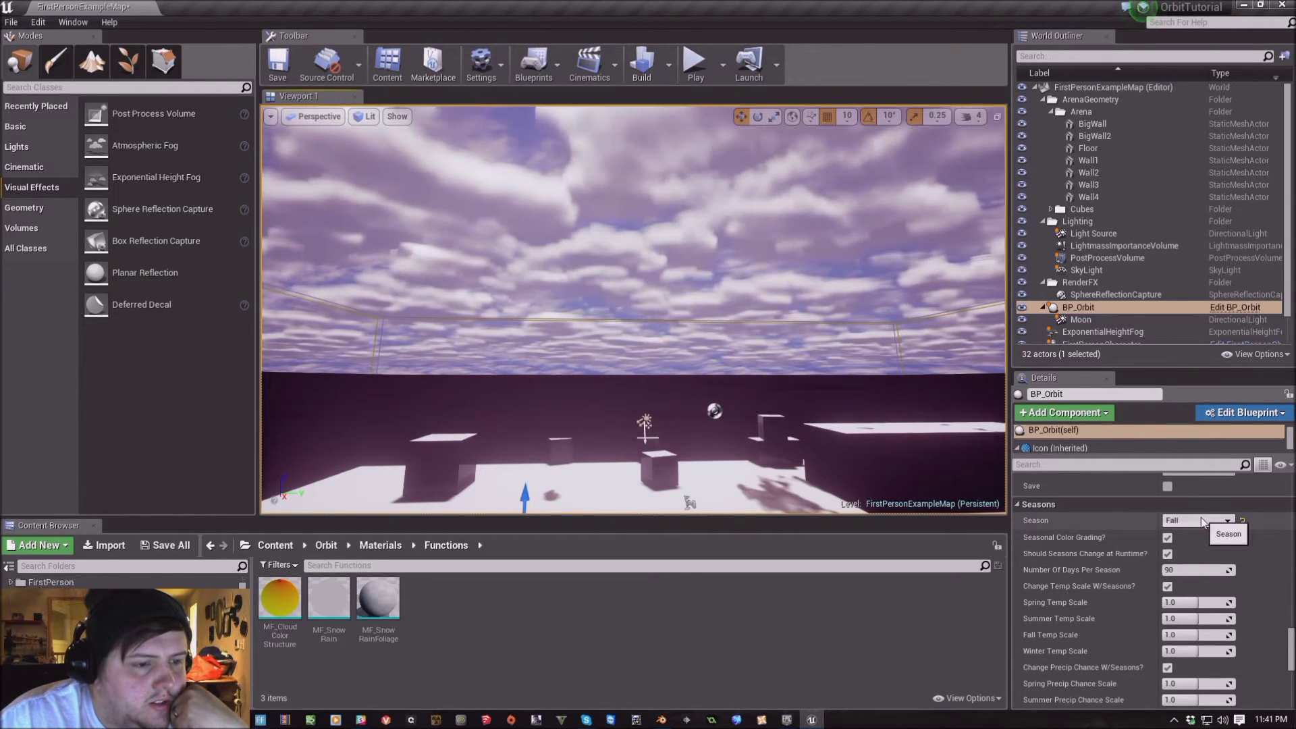
left_click(1186, 553)
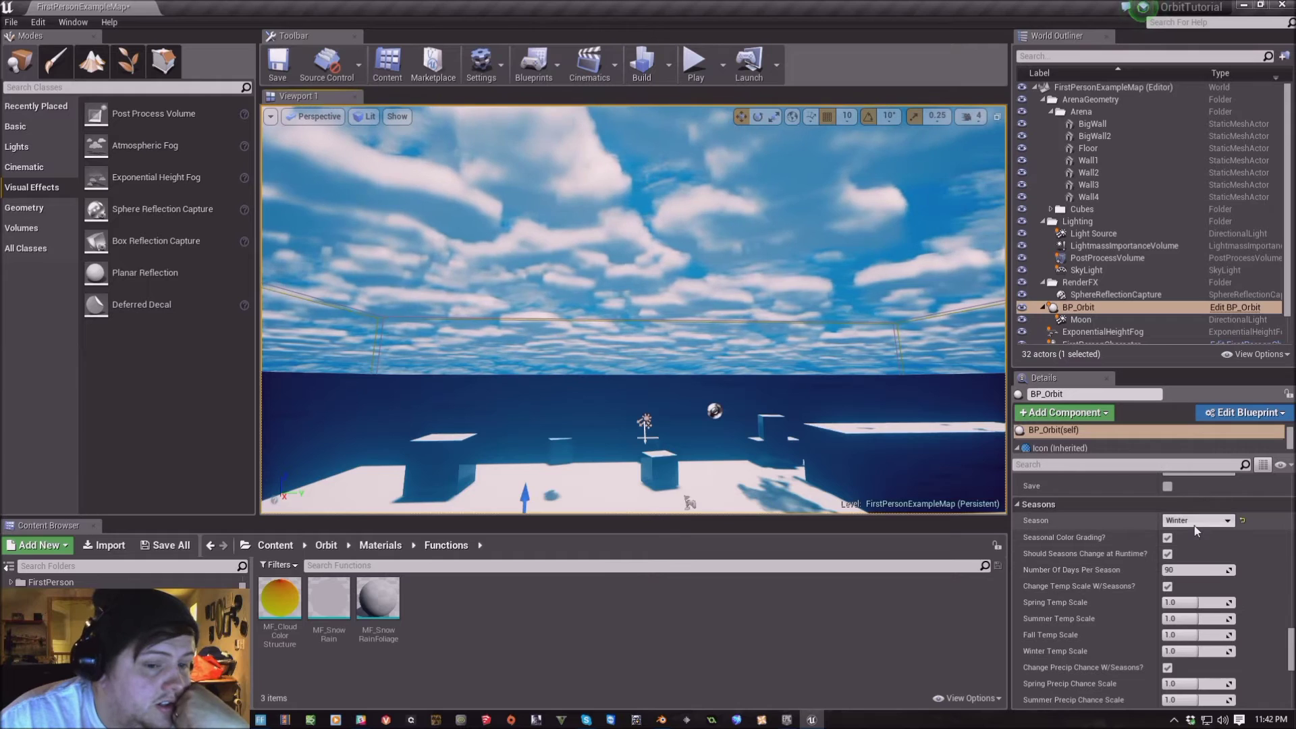
left_click(1193, 525)
left_click(1192, 532)
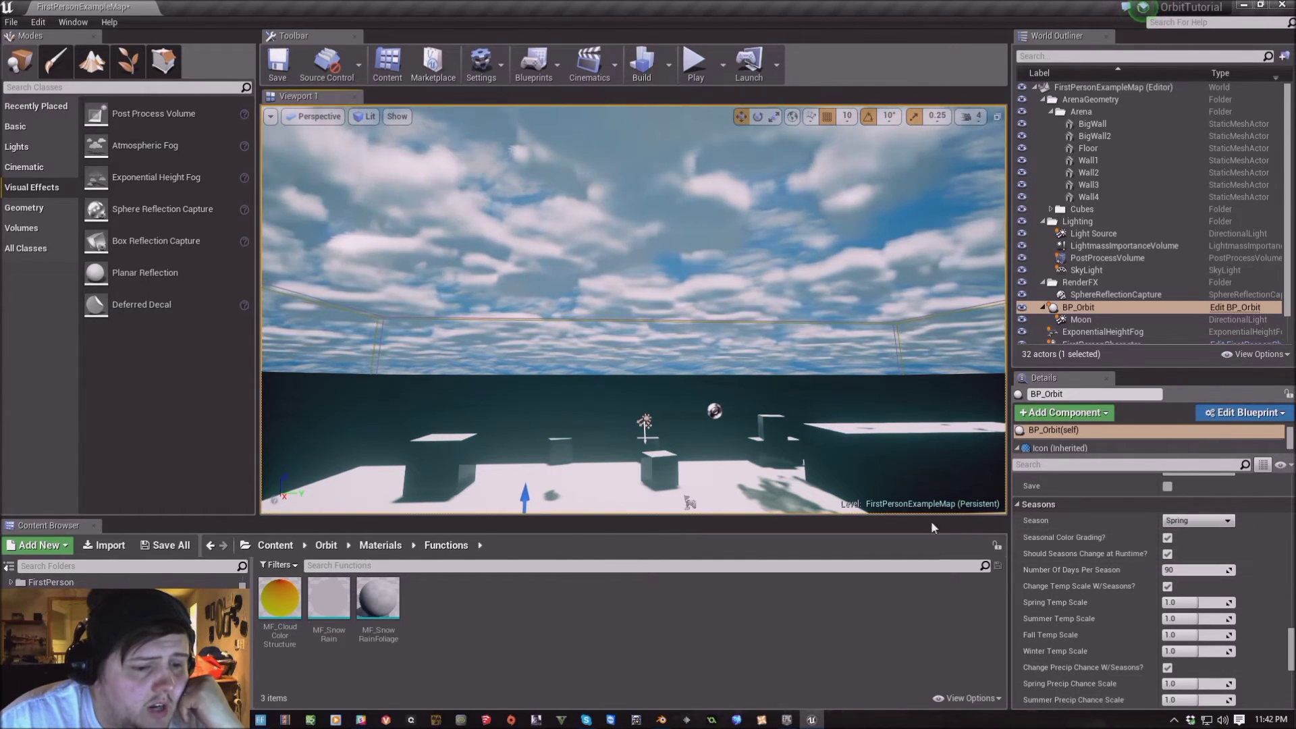
Preview BP_Orbit with Seasonal Color Grading off, switching the season to Fall and back to Spring, and restore the grading
left_click(1172, 537)
left_click(1189, 522)
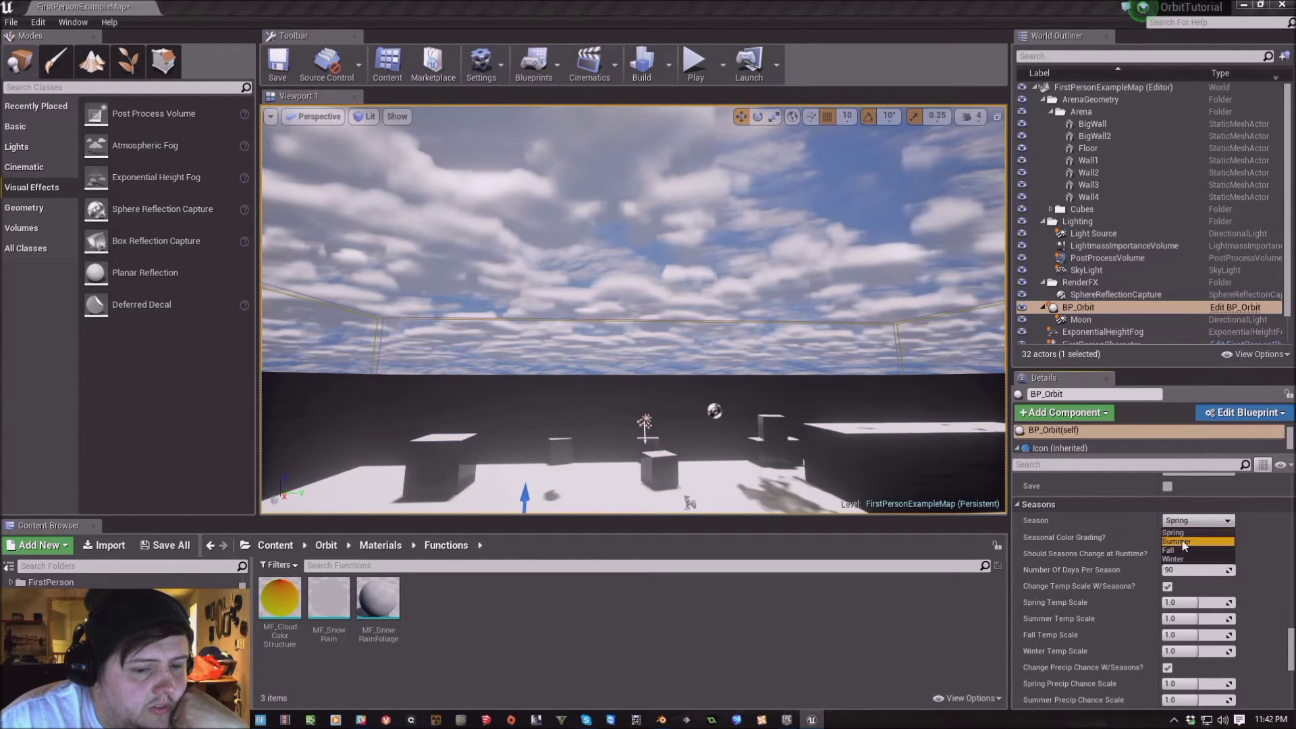
left_click(1178, 550)
left_click(1200, 522)
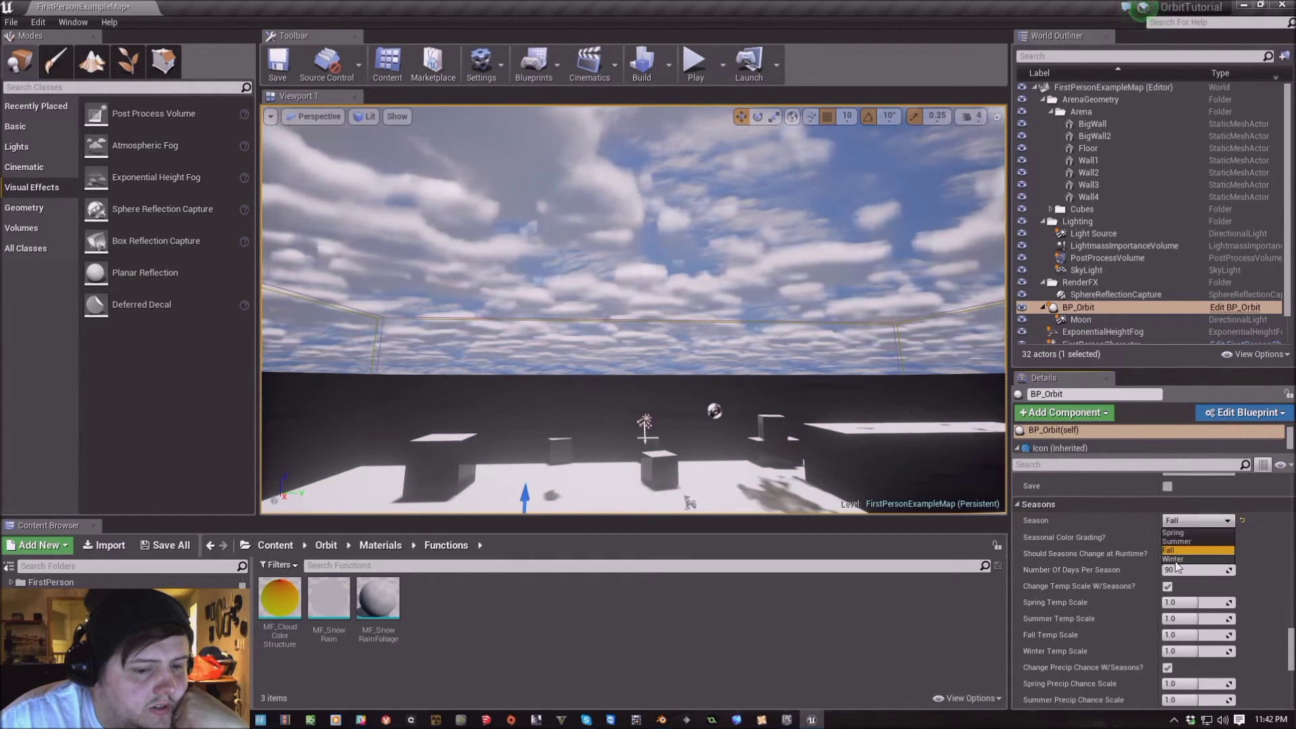
left_click(1190, 528)
left_click(1189, 522)
left_click(1188, 533)
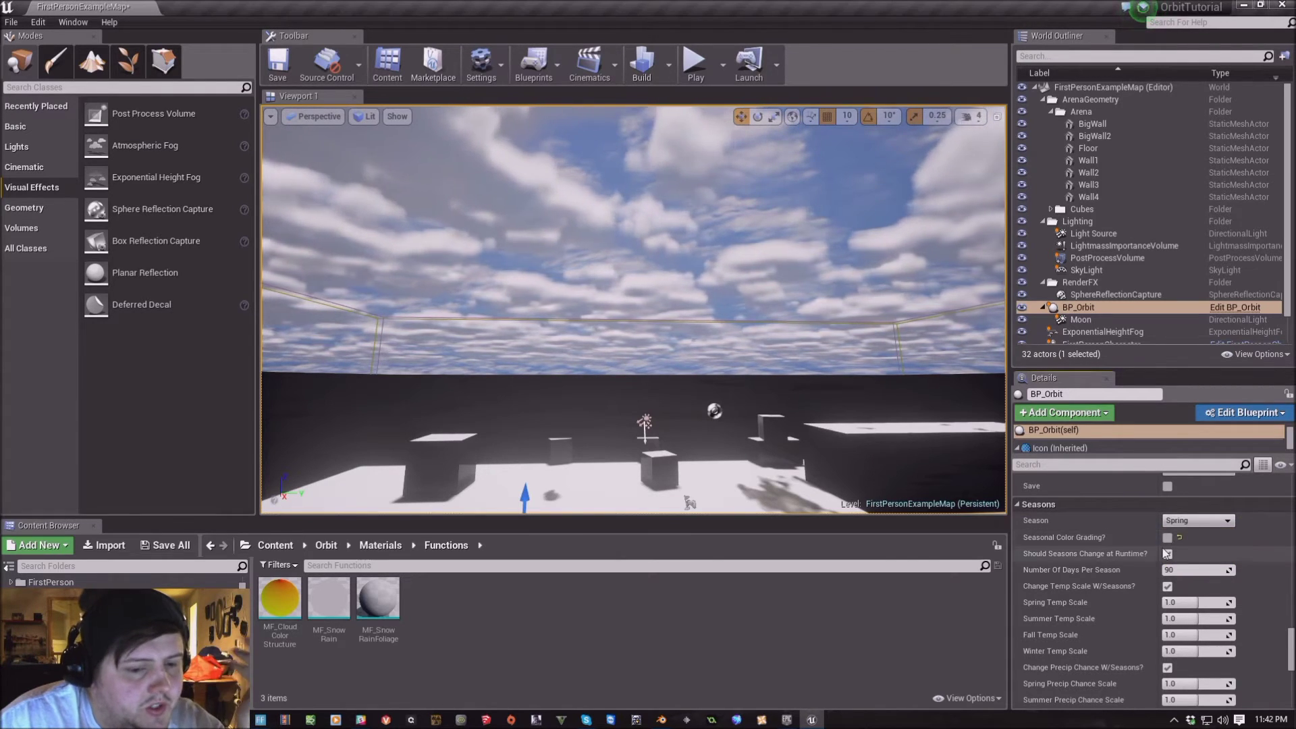
left_click(1180, 537)
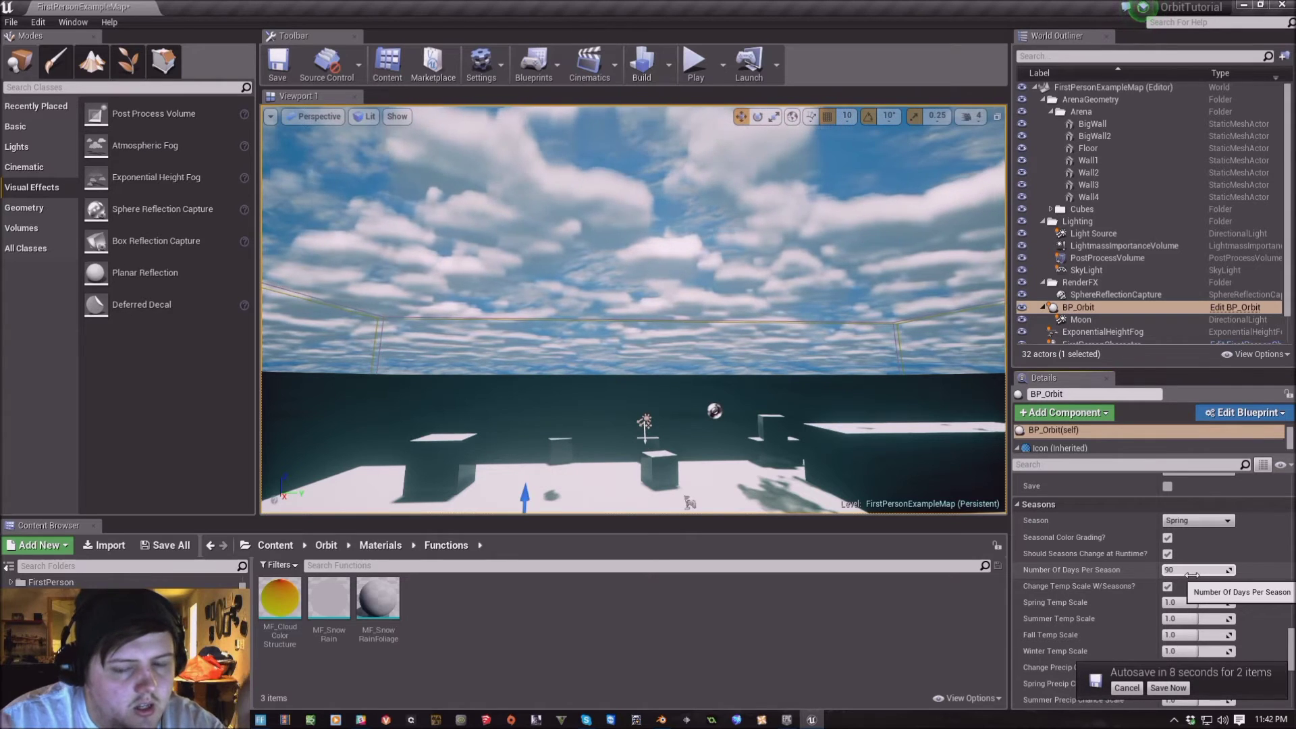
Review BP_Orbit's seasonal temperature and precipitation scales, the stored Custom 1 pattern data and the Weather Pattern save and load options
scroll(1107, 544, "down", 2)
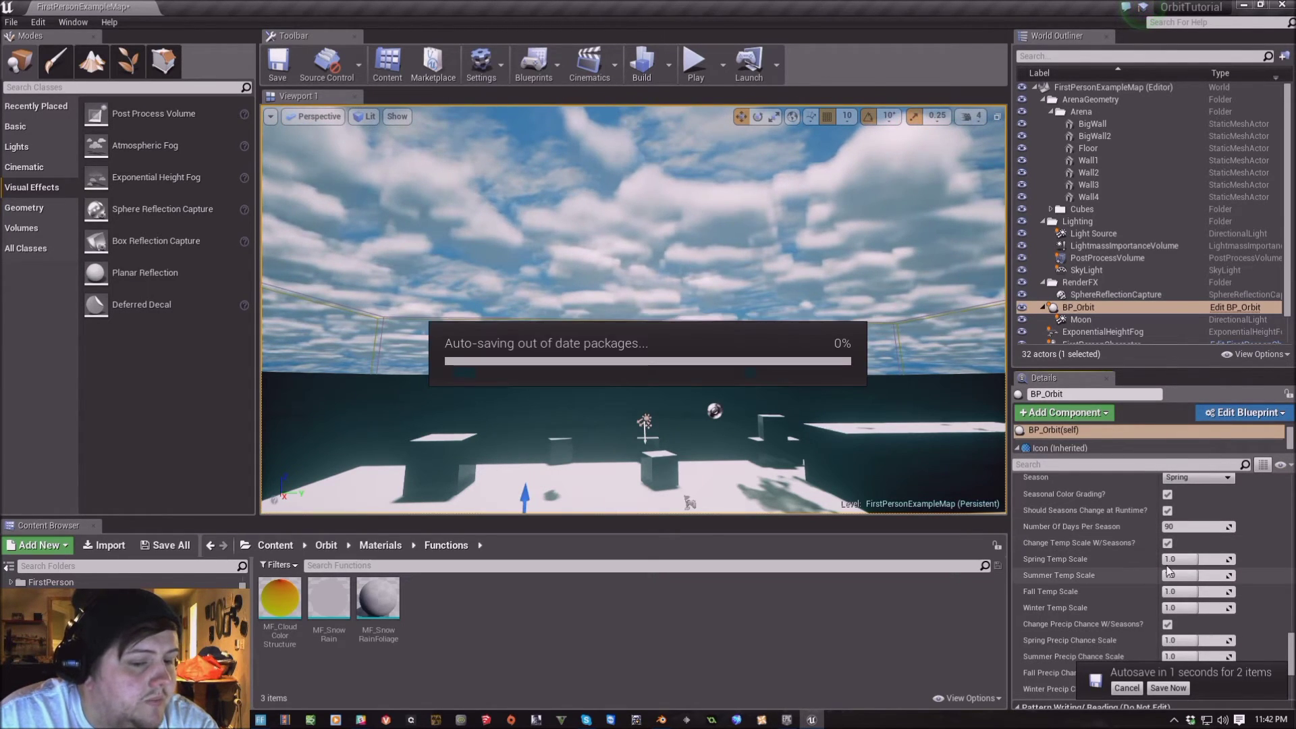
scroll(1113, 538, "down", 2)
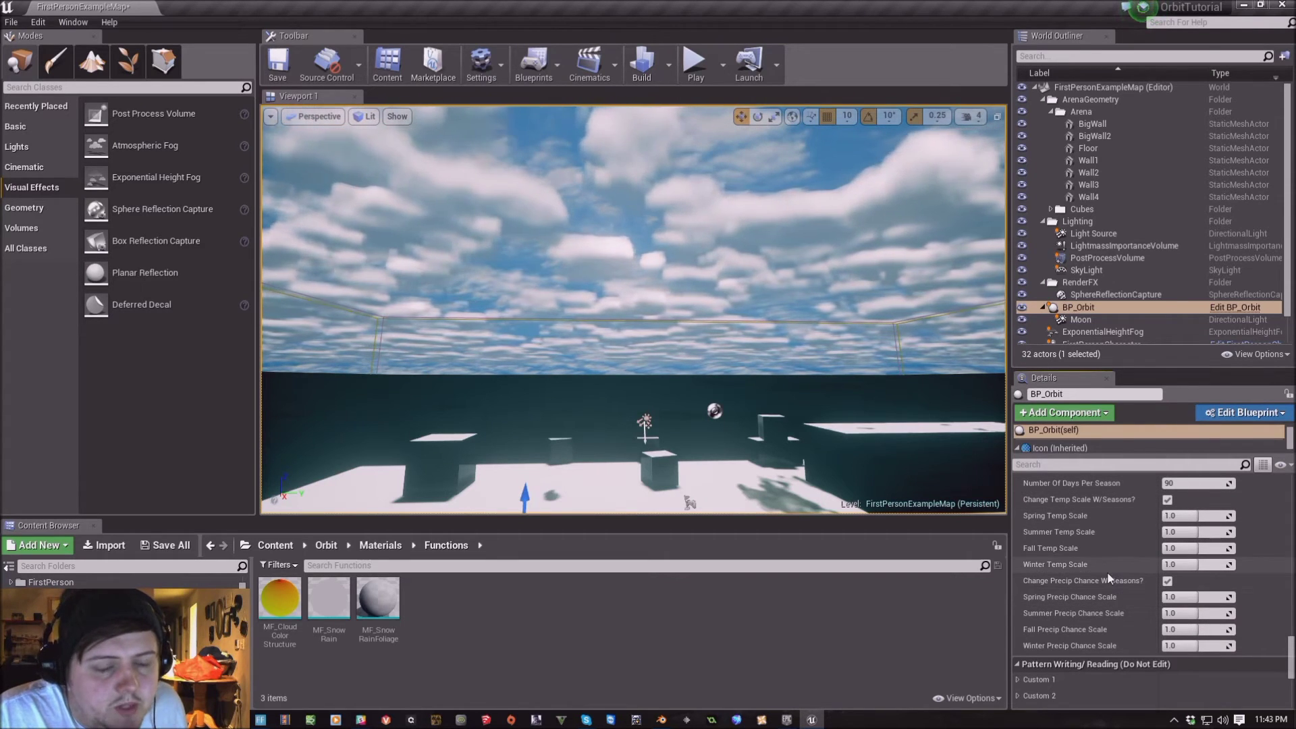
scroll(1107, 578, "down", 3)
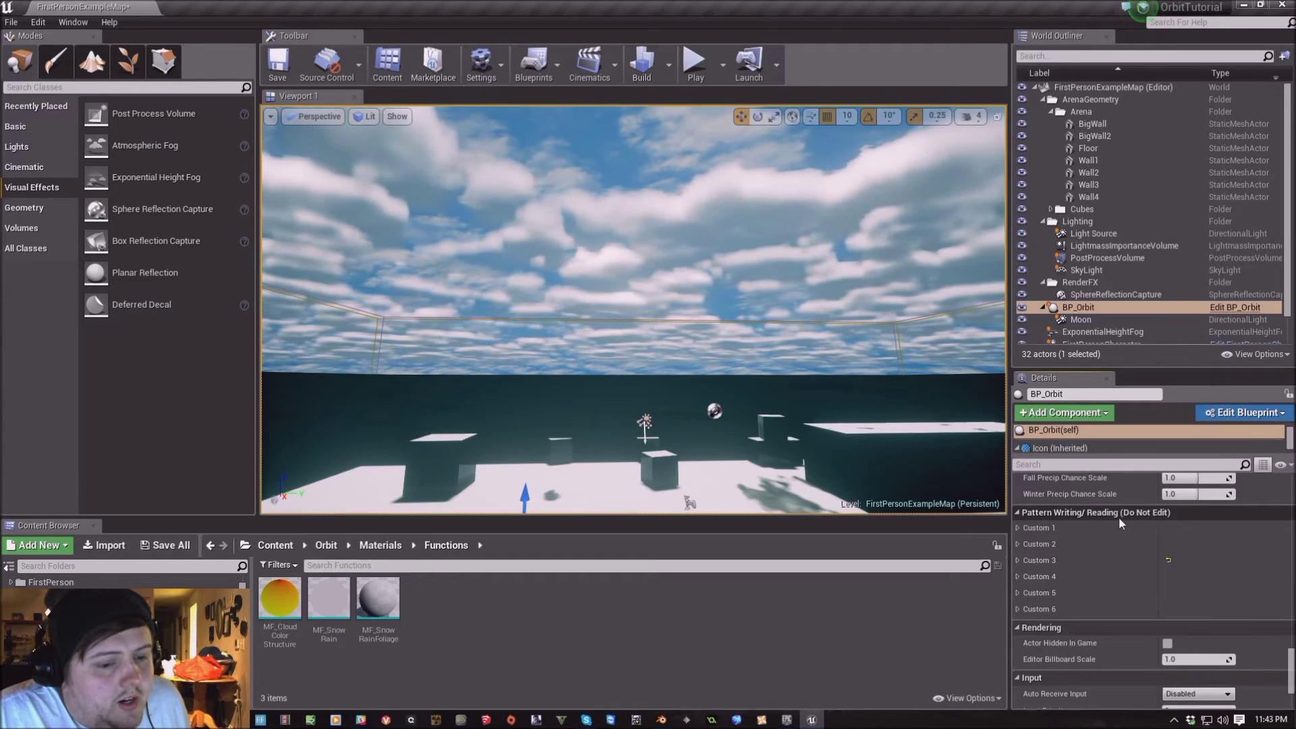
left_click(1018, 528)
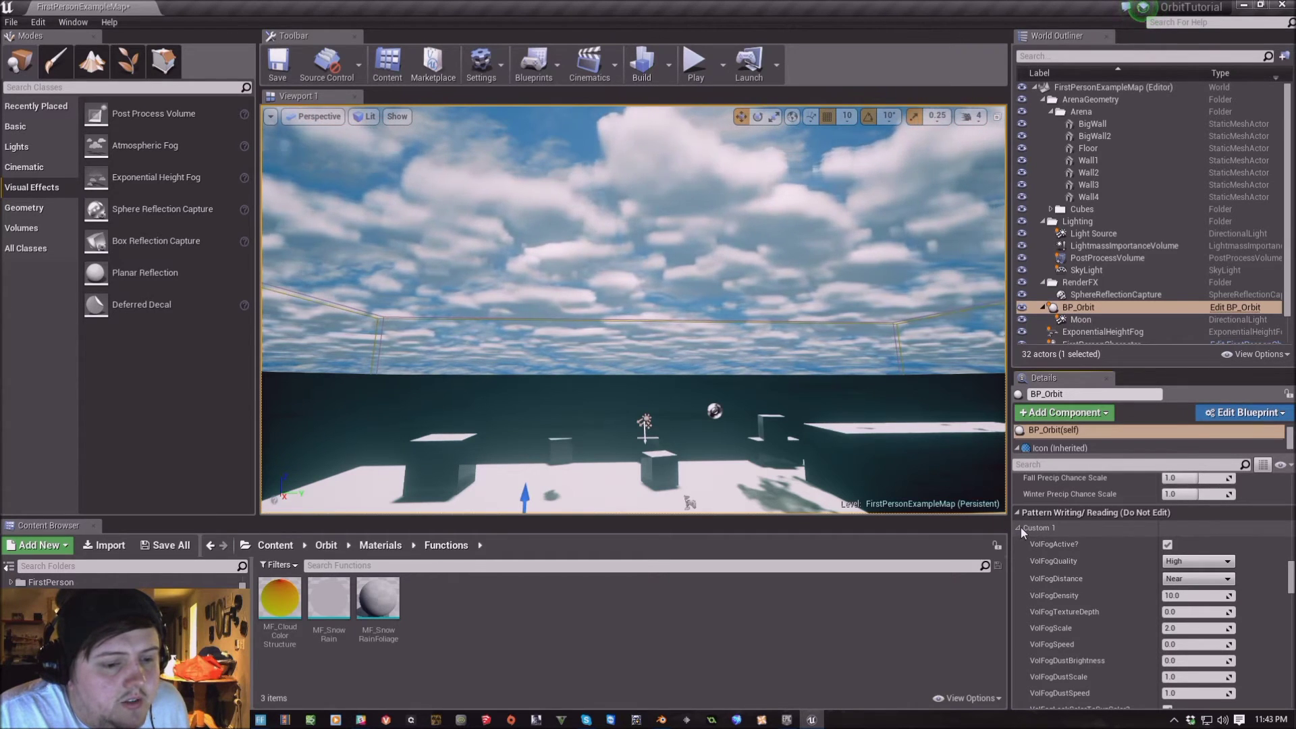
left_click(1020, 528)
scroll(1088, 591, "up", 8)
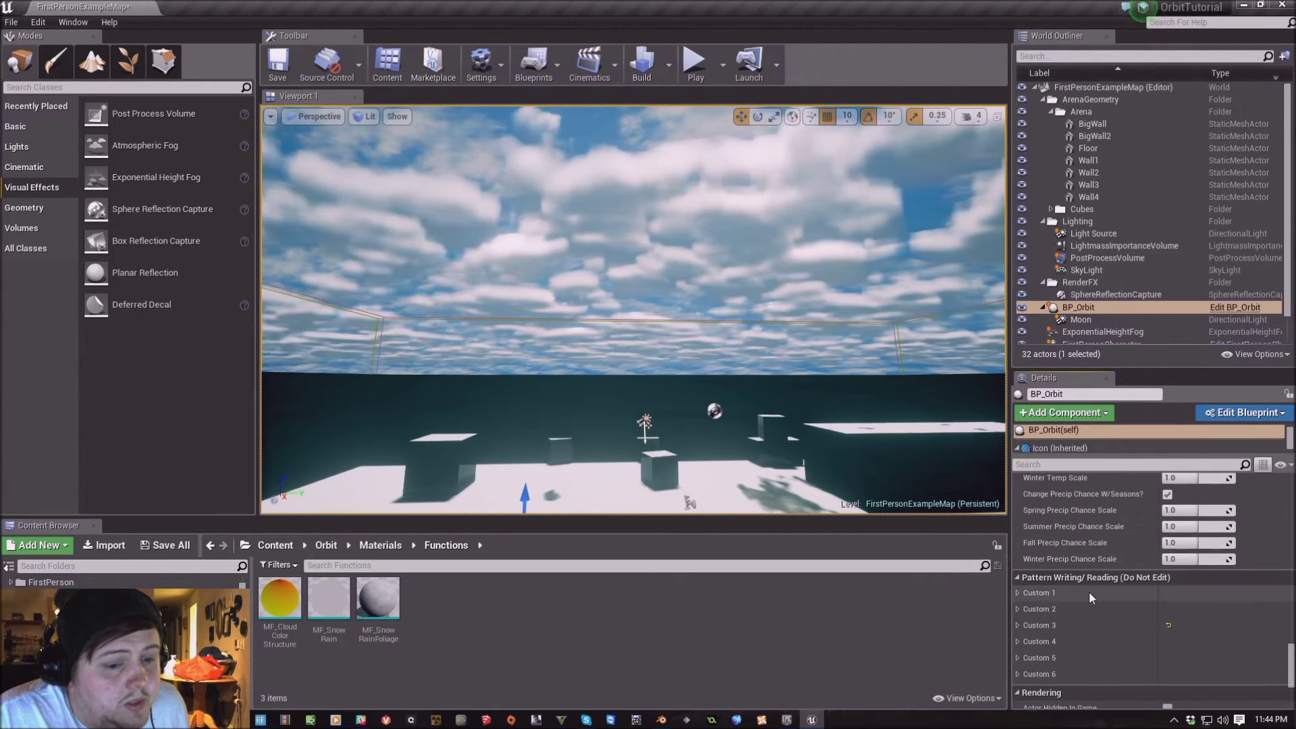
scroll(1067, 597, "up", 3)
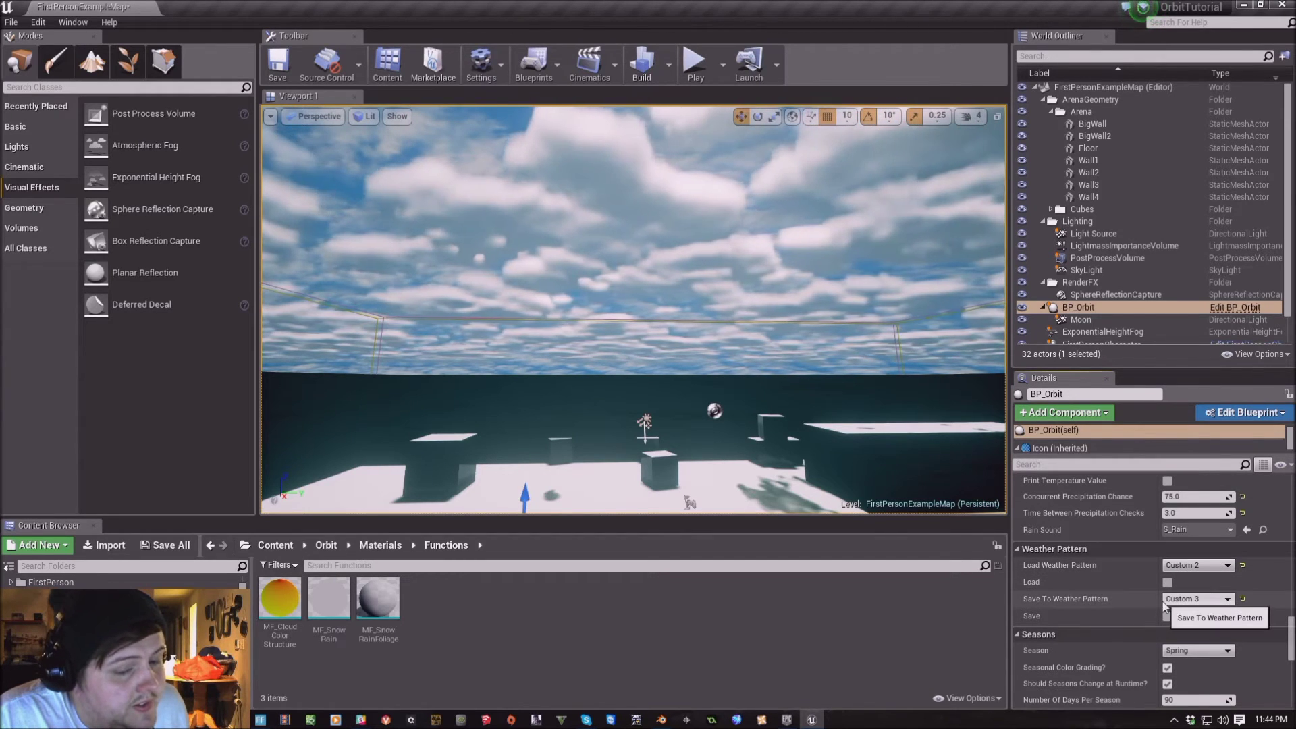
scroll(1066, 605, "down", 5)
scroll(1062, 601, "down", 10)
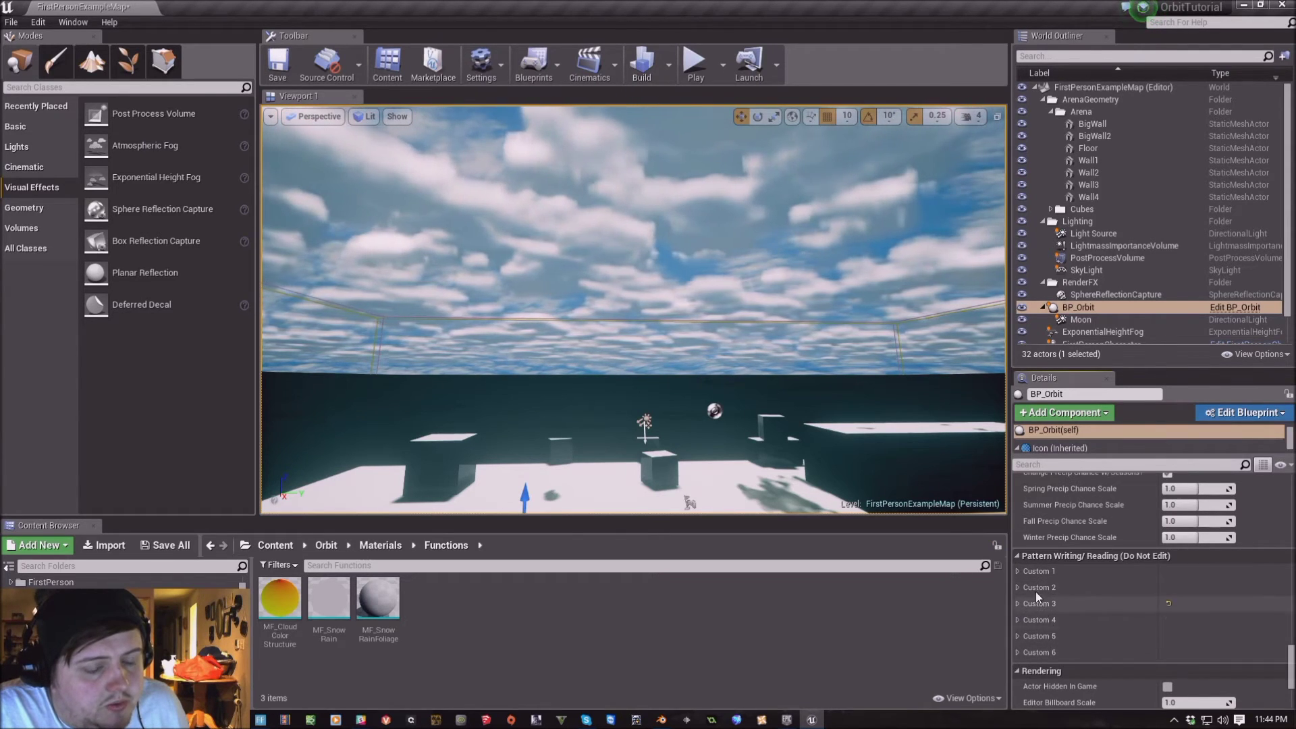
scroll(1042, 611, "up", 10)
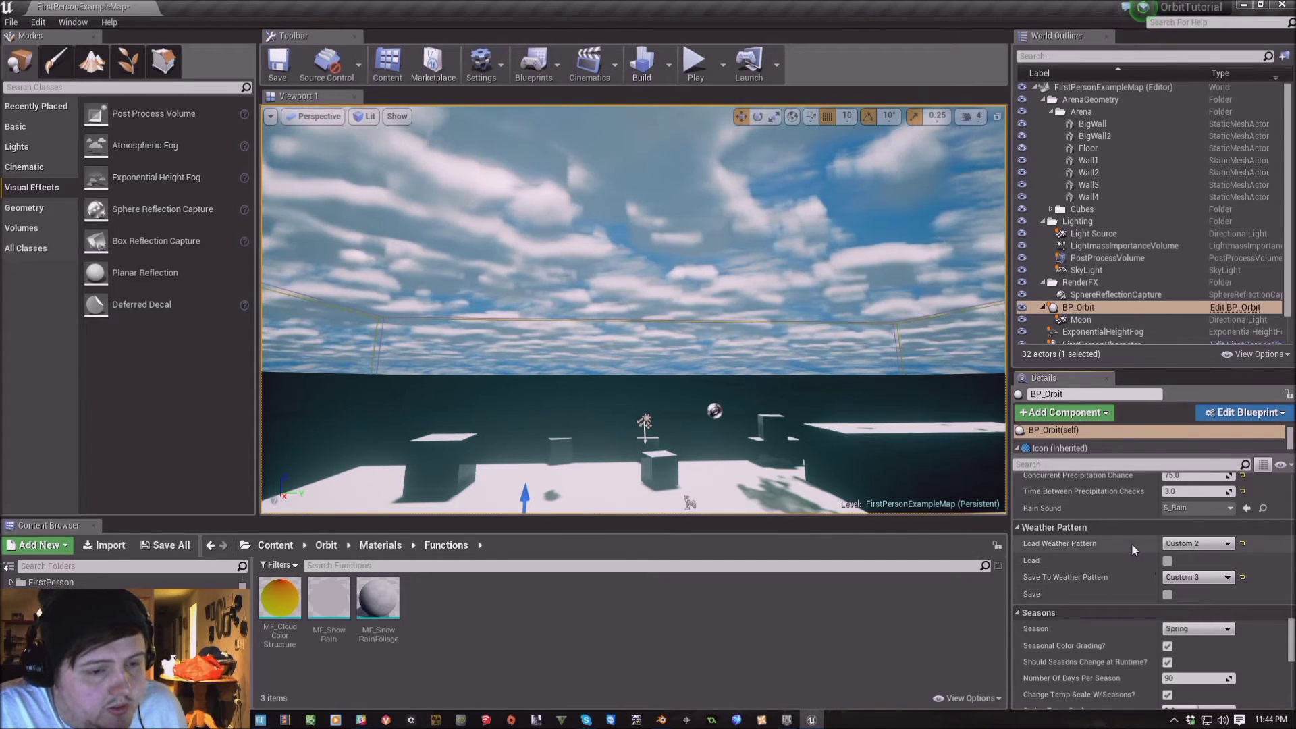
Review BP_Orbit's precipitation scales, stored custom patterns and remaining actor settings, then return to the start of its properties
scroll(1116, 555, "down", 8)
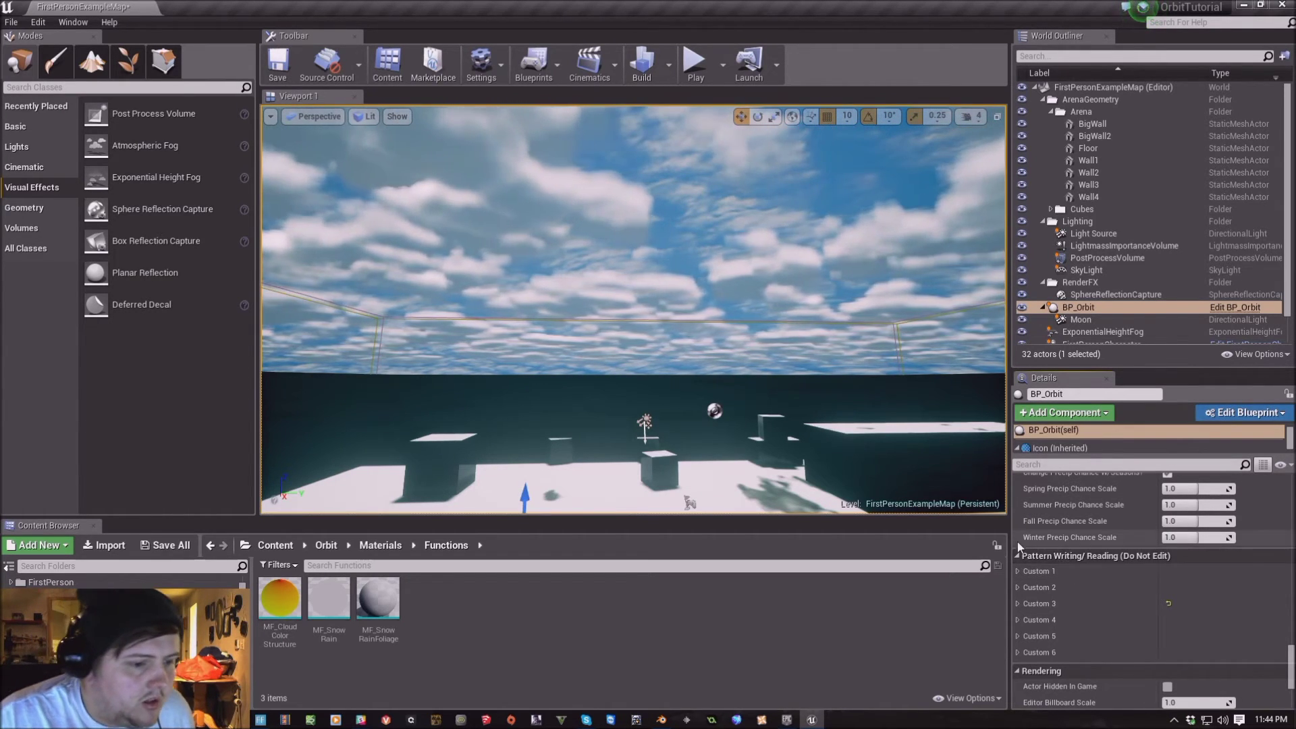
scroll(1072, 675, "down", 3)
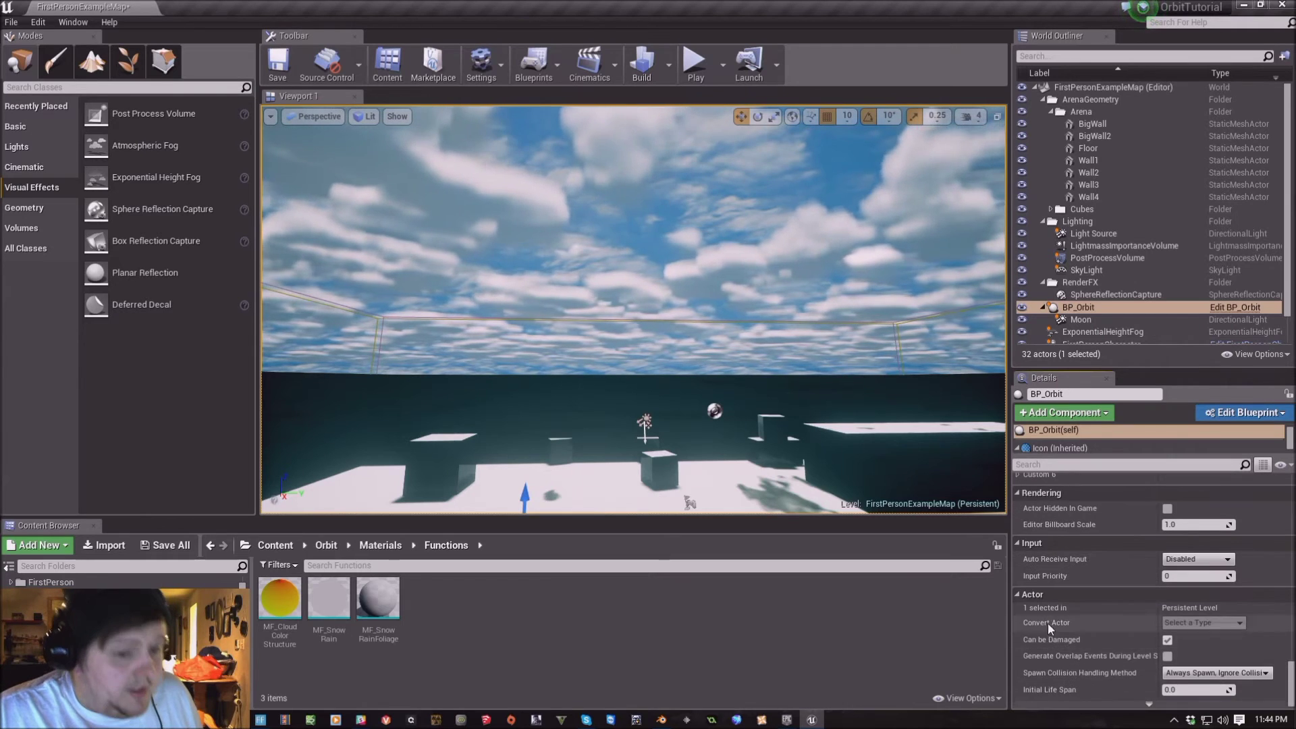
scroll(1099, 670, "up", 5)
left_click_drag(1290, 658, 1291, 496)
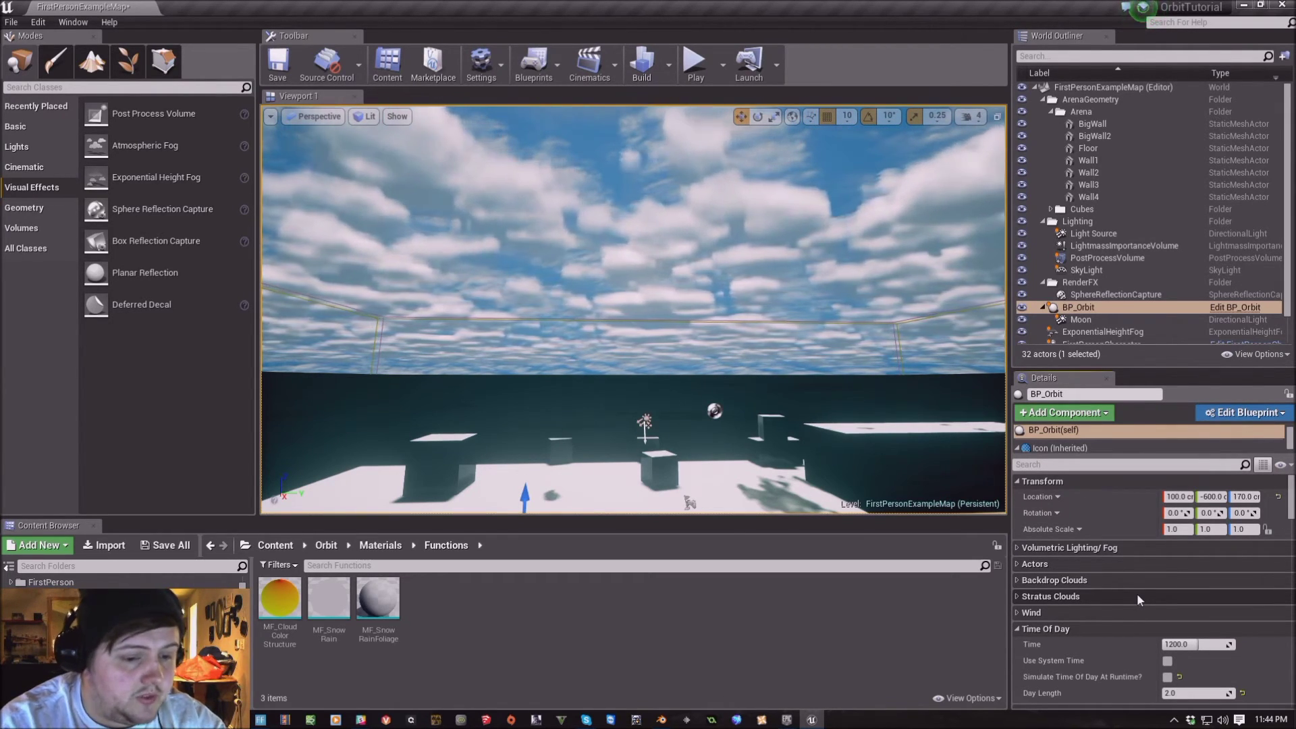
Expand BP_Orbit's Volumetric Lighting/Fog settings and examine the fog, dust and Distance options
left_click(1018, 548)
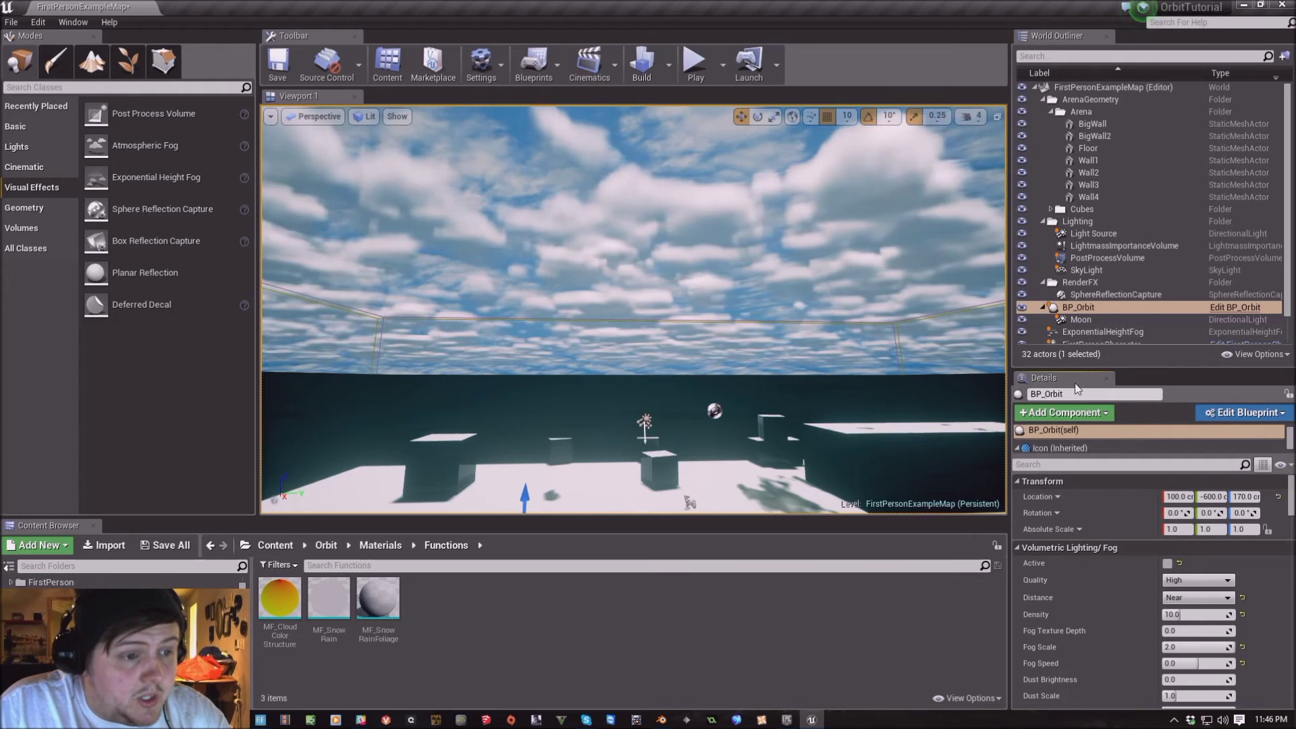
scroll(1115, 589, "down", 3)
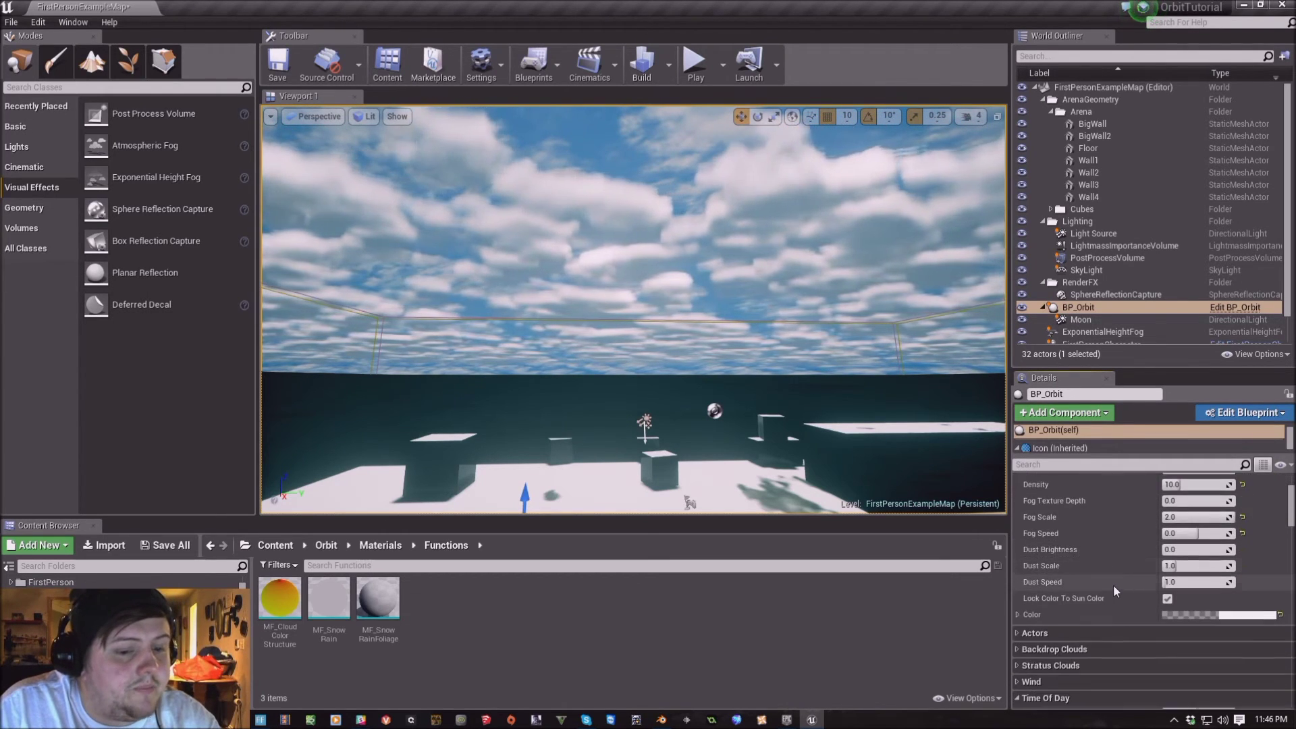
scroll(1115, 589, "up", 2)
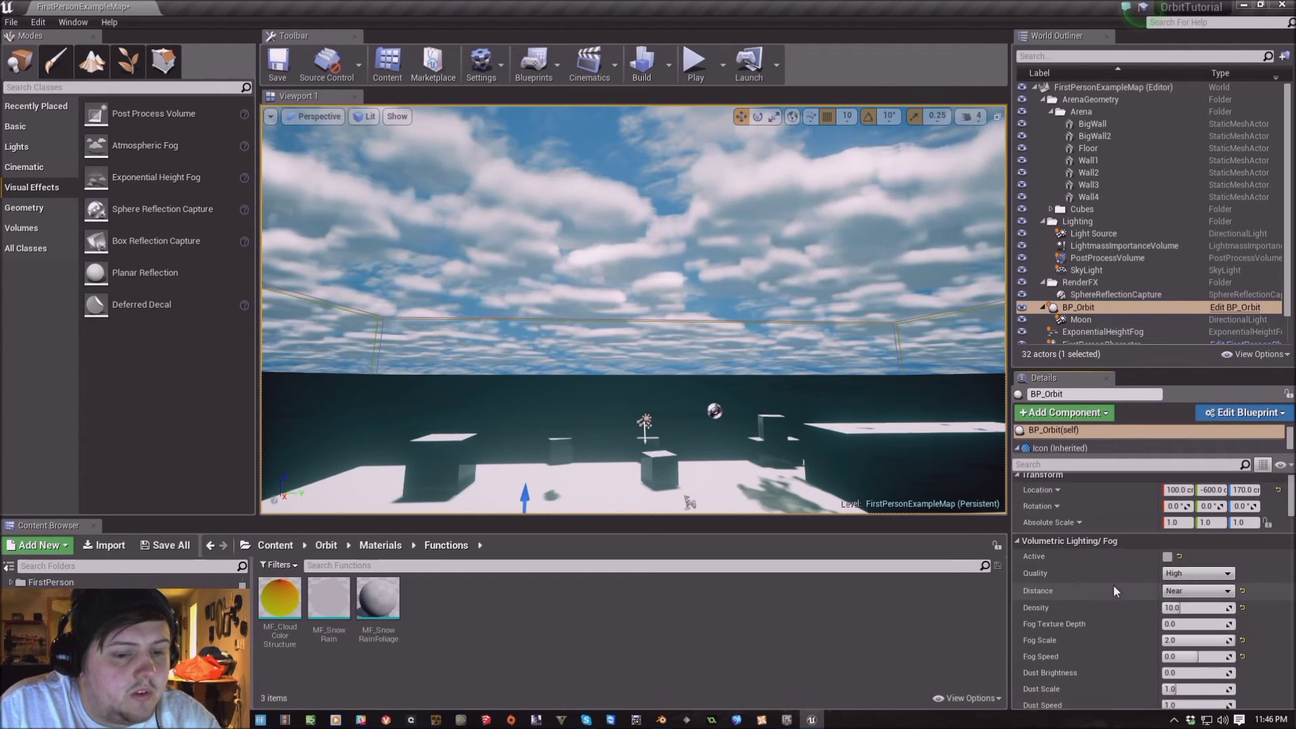
left_click(1181, 594)
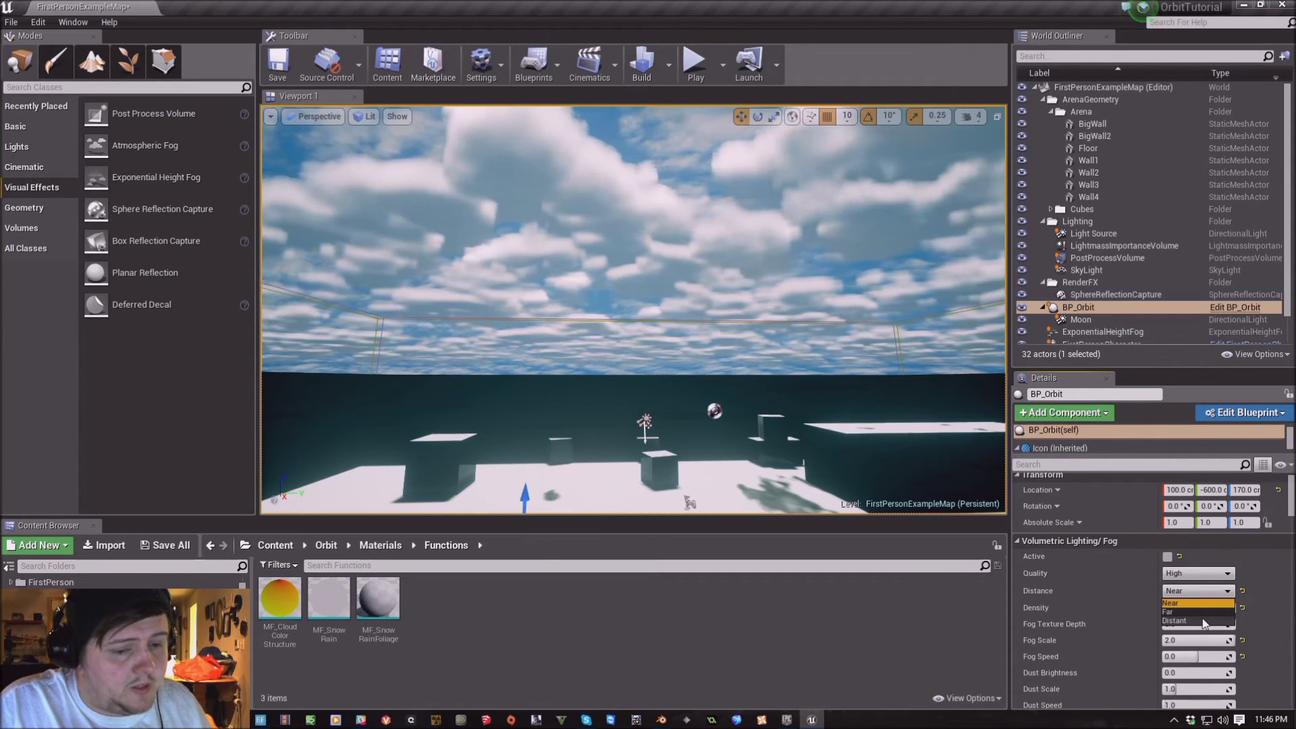
left_click(1132, 594)
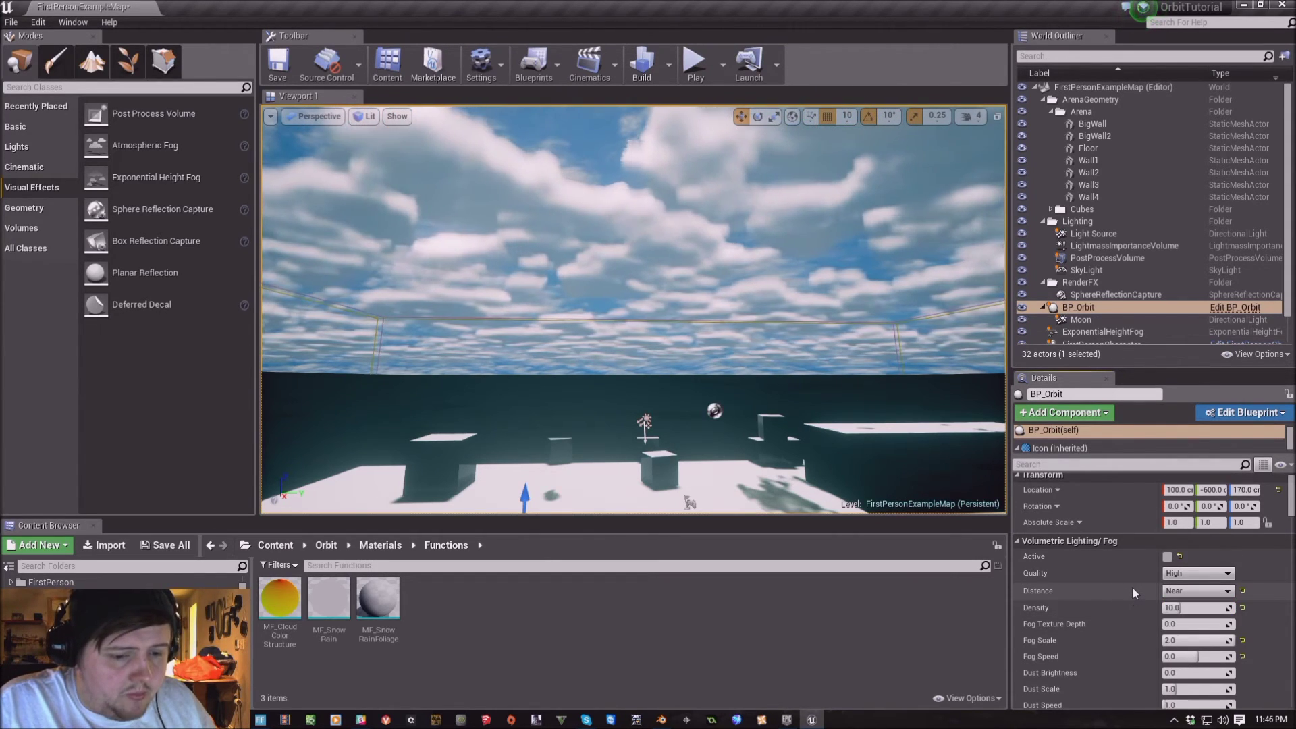
Activate BP_Orbit's volumetric lighting and frame the actor within the arena
left_click(1168, 559)
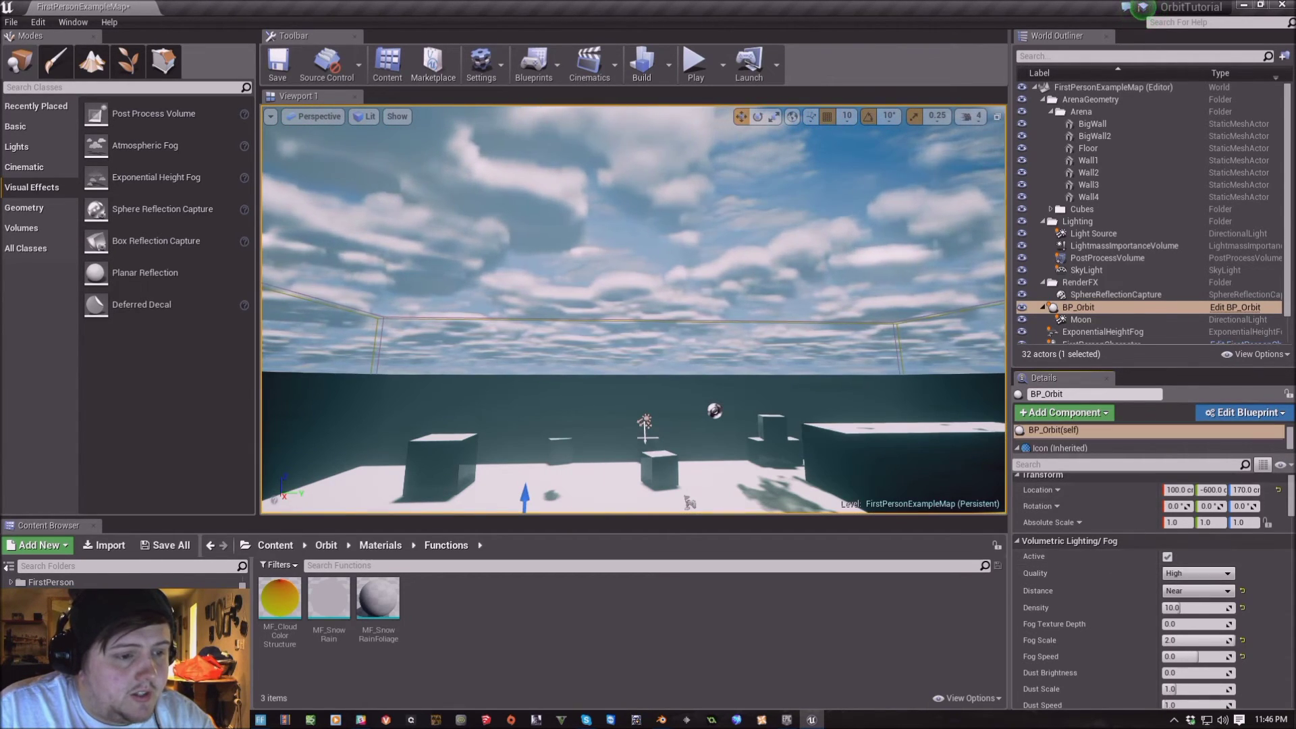
key("f")
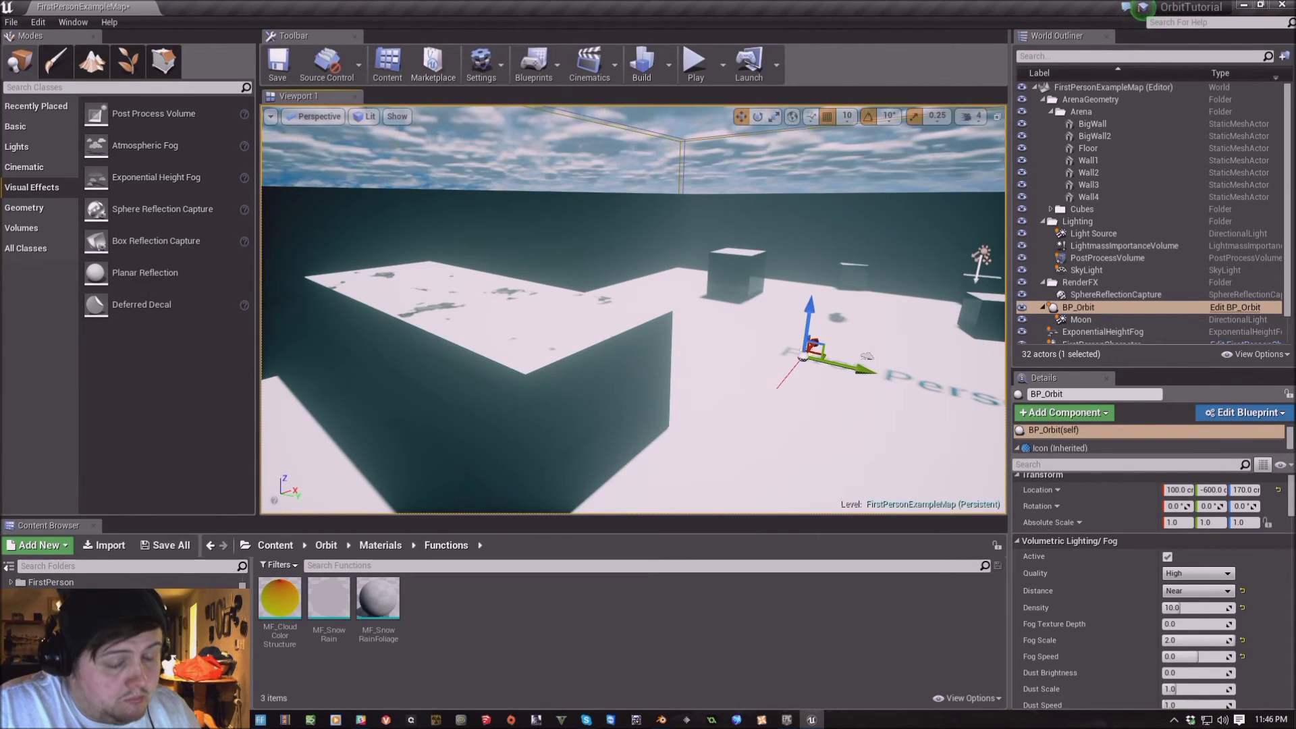
right_click_drag(635, 310, 540, 325)
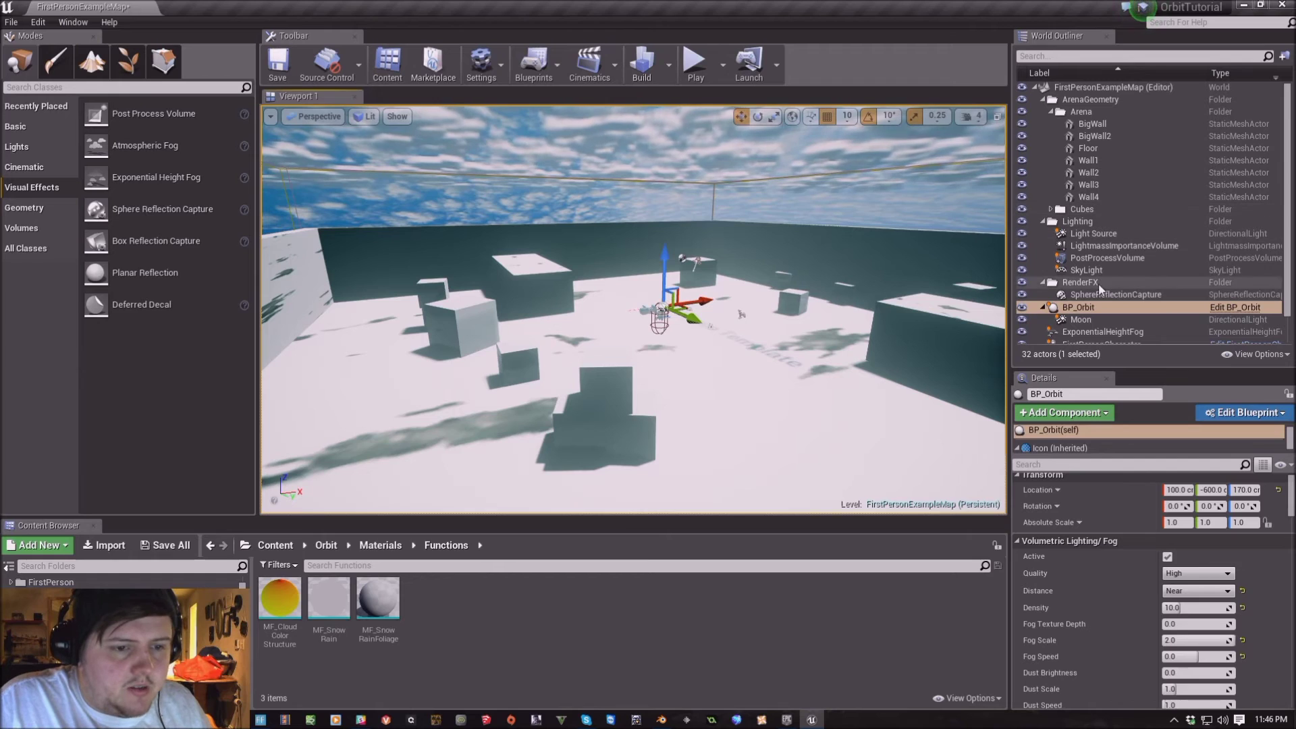
Set BP_Orbit's time of day to about 1860 so the low sun lights the arena
left_click(1088, 305)
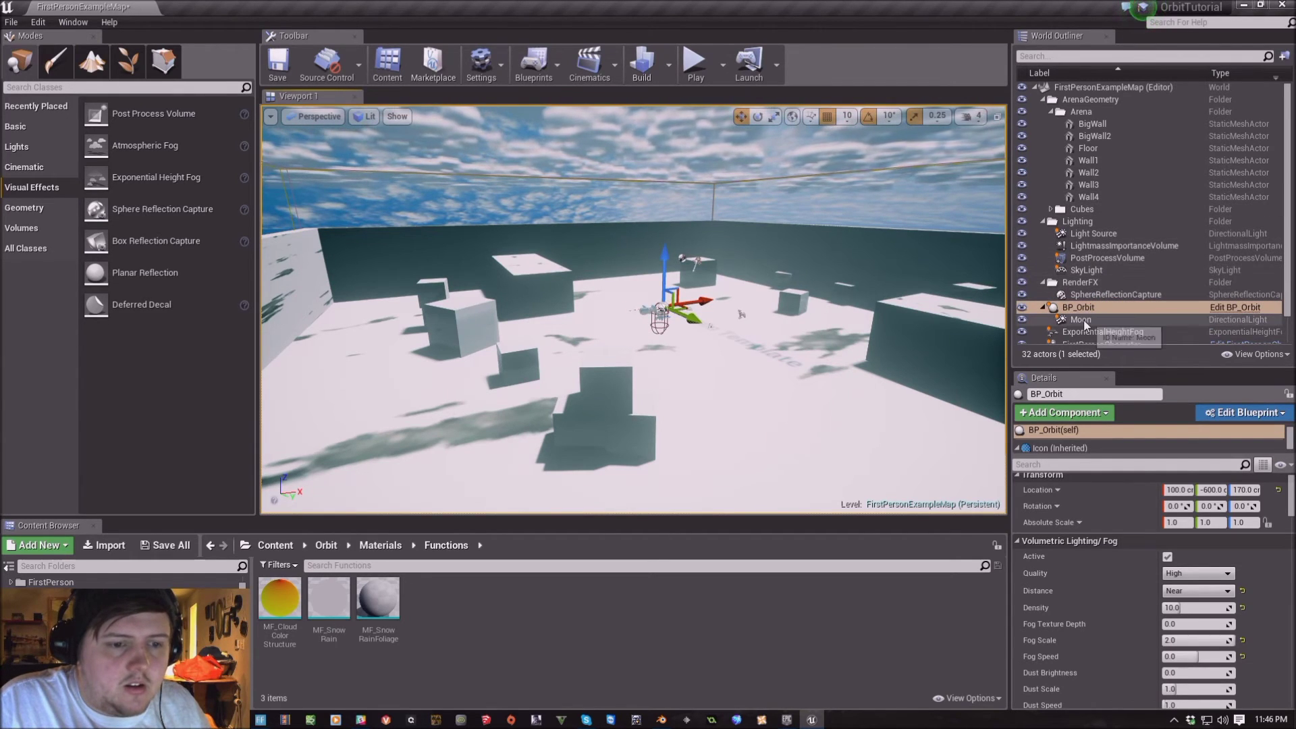
scroll(1097, 521, "down", 5)
scroll(1197, 578, "down", 8)
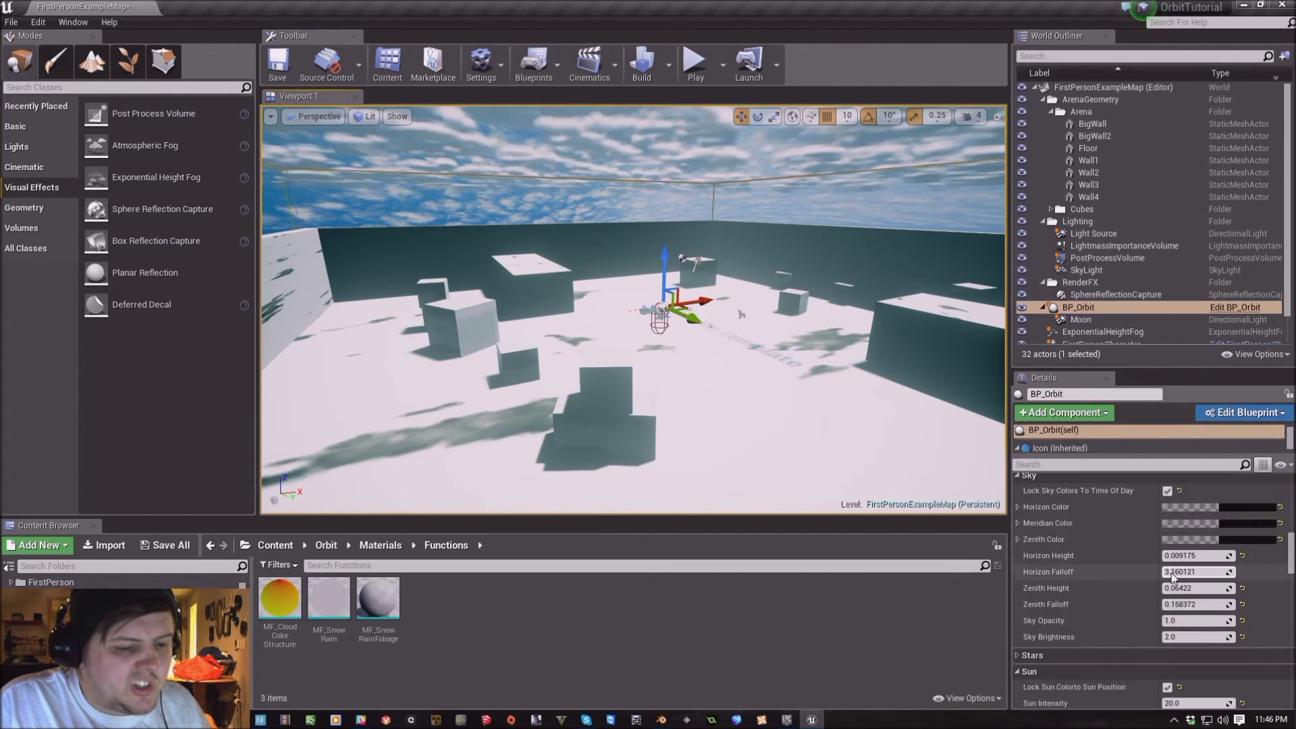
scroll(1120, 584, "down", 10)
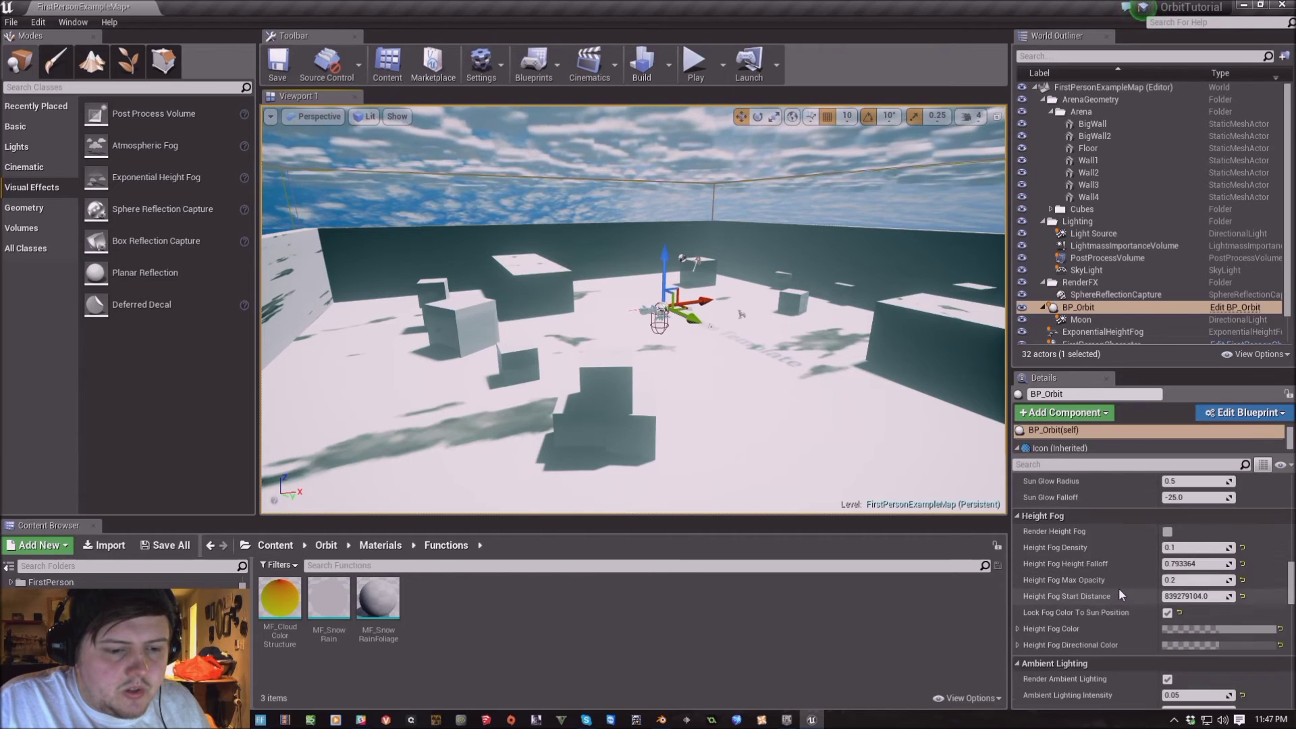
scroll(1116, 591, "down", 10)
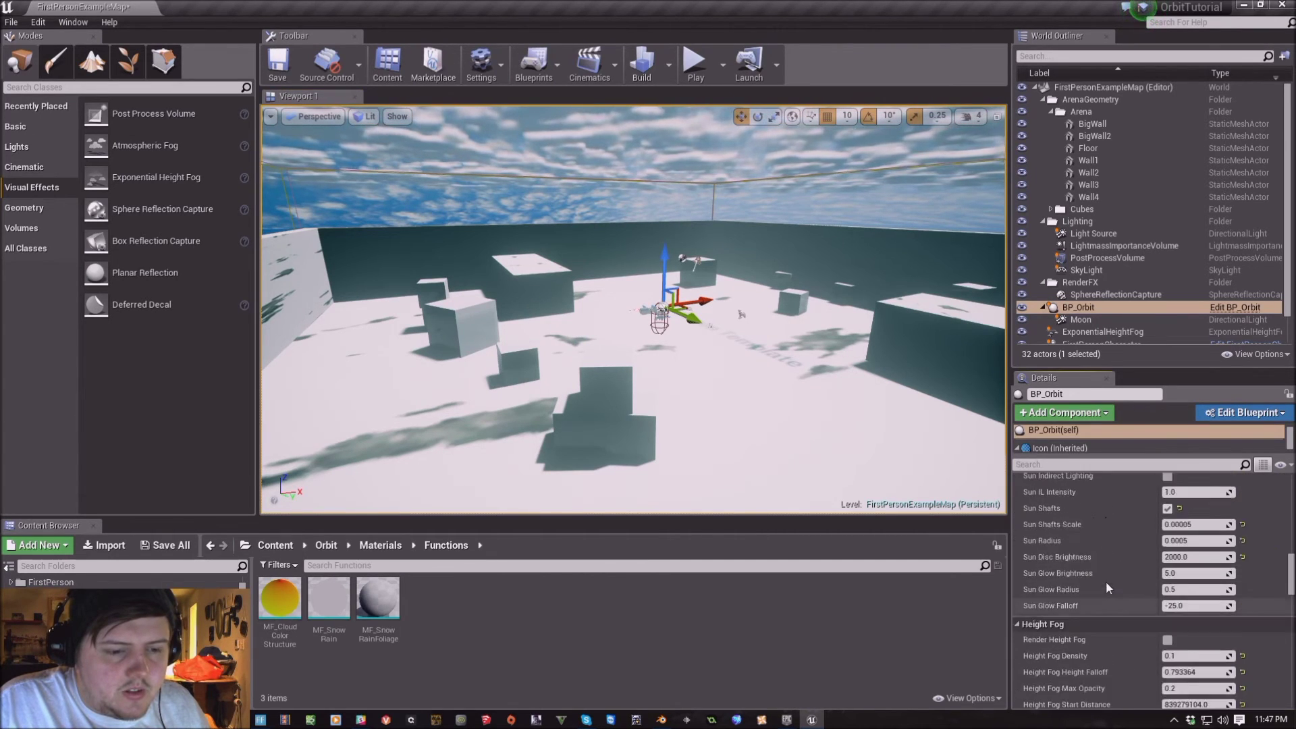
scroll(1102, 578, "up", 15)
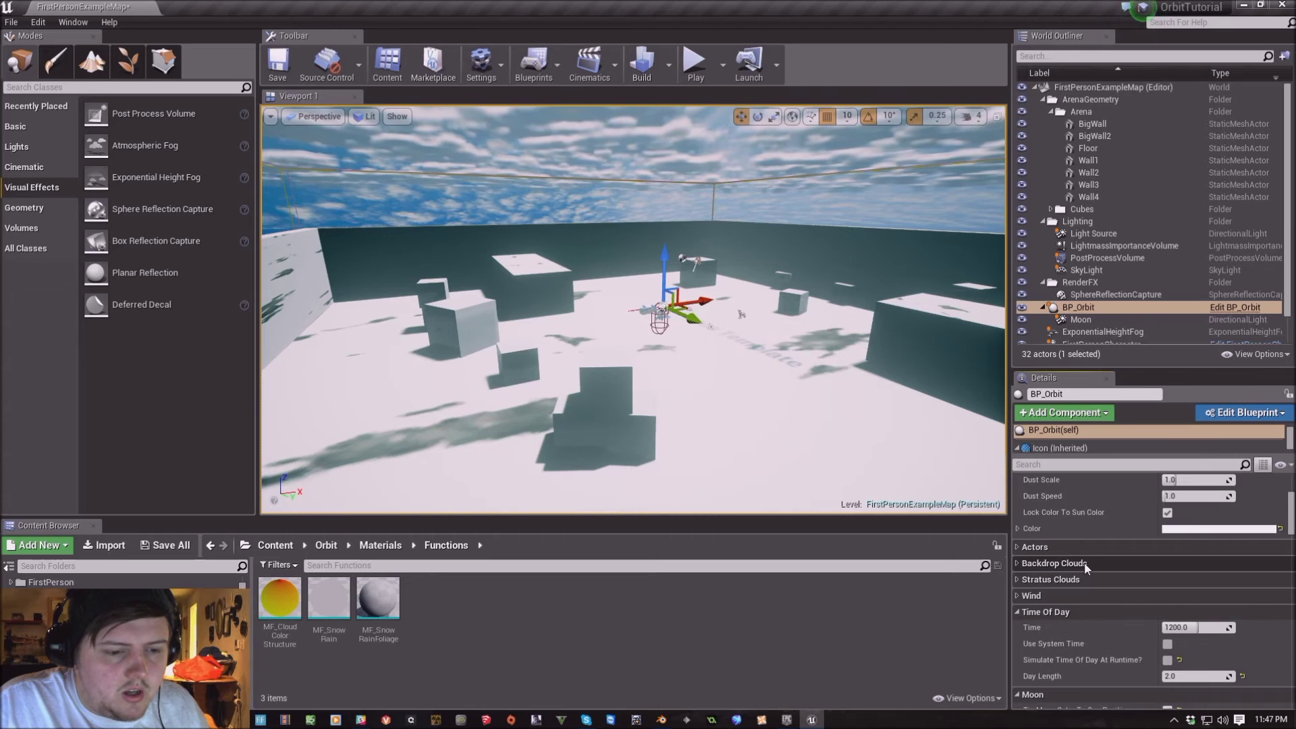
left_click_drag(1197, 628, 1239, 628)
right_click_drag(634, 304, 643, 328)
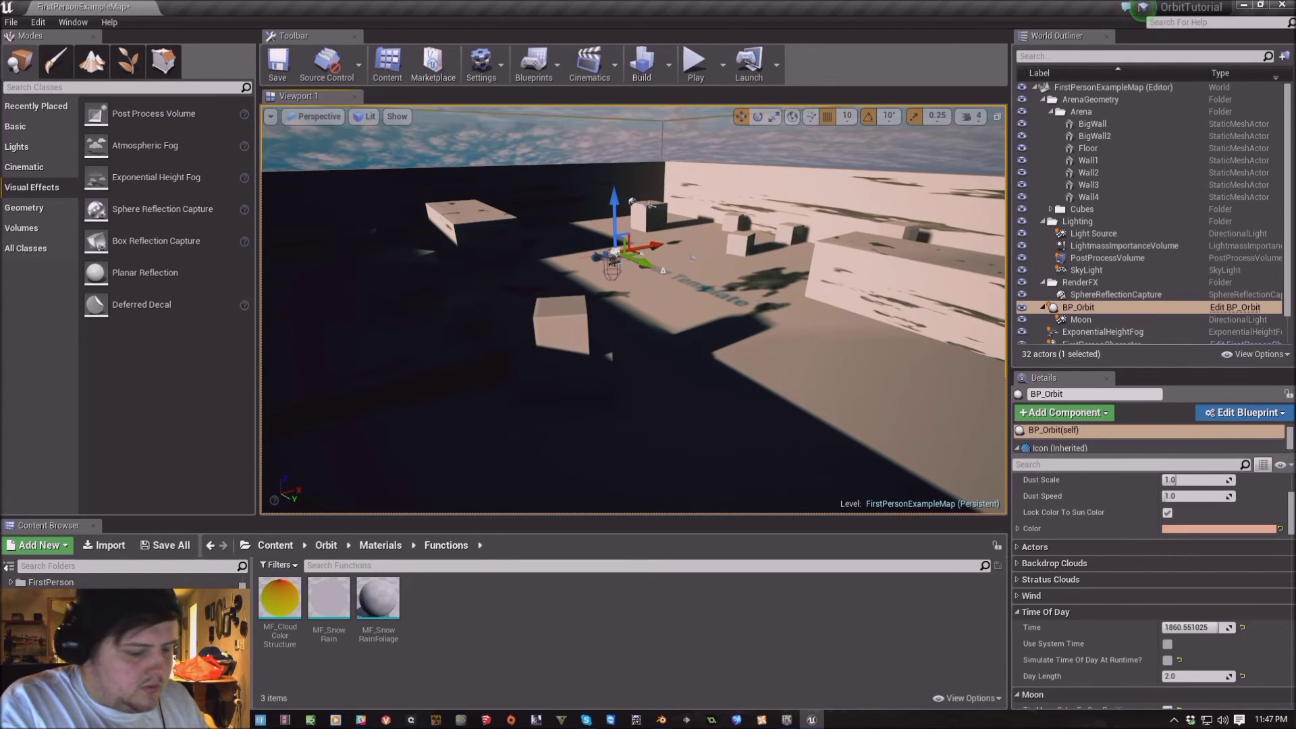
Play the level in the editor to check the volumetric lighting at sunset, and end the play session
key("alt+p")
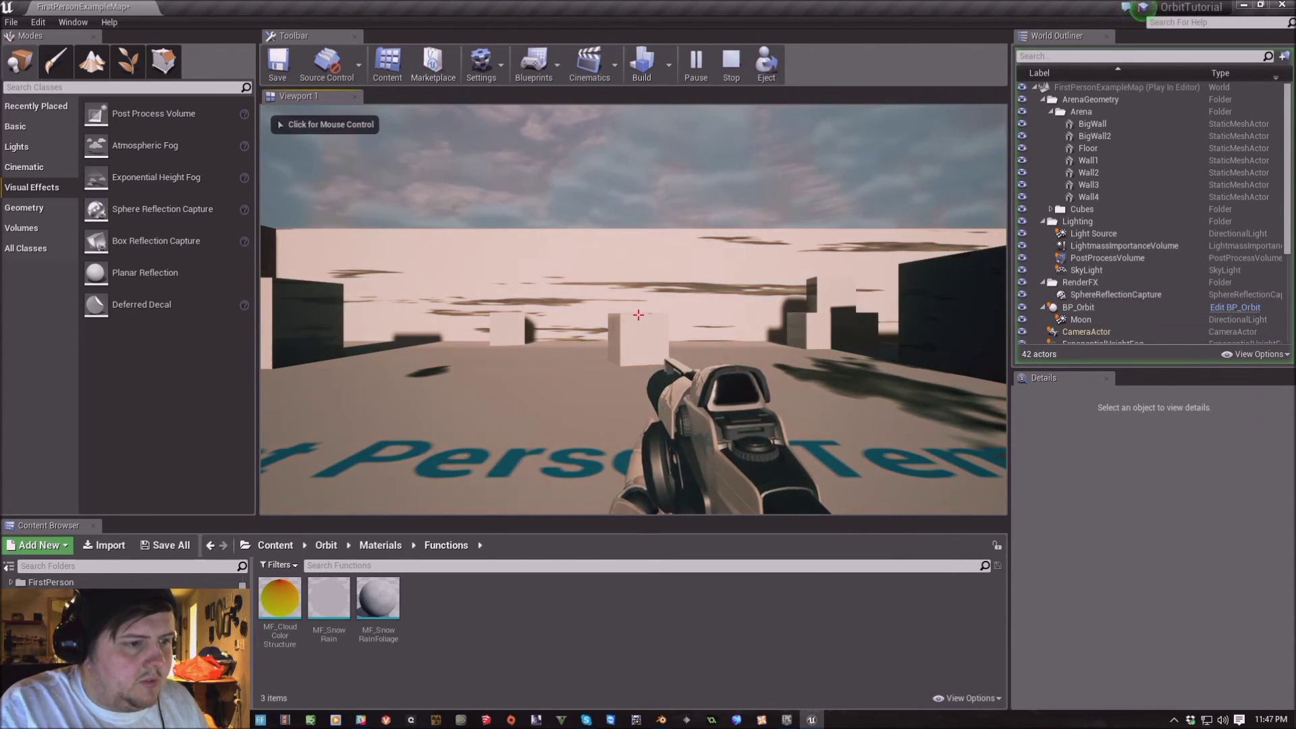
left_click(606, 401)
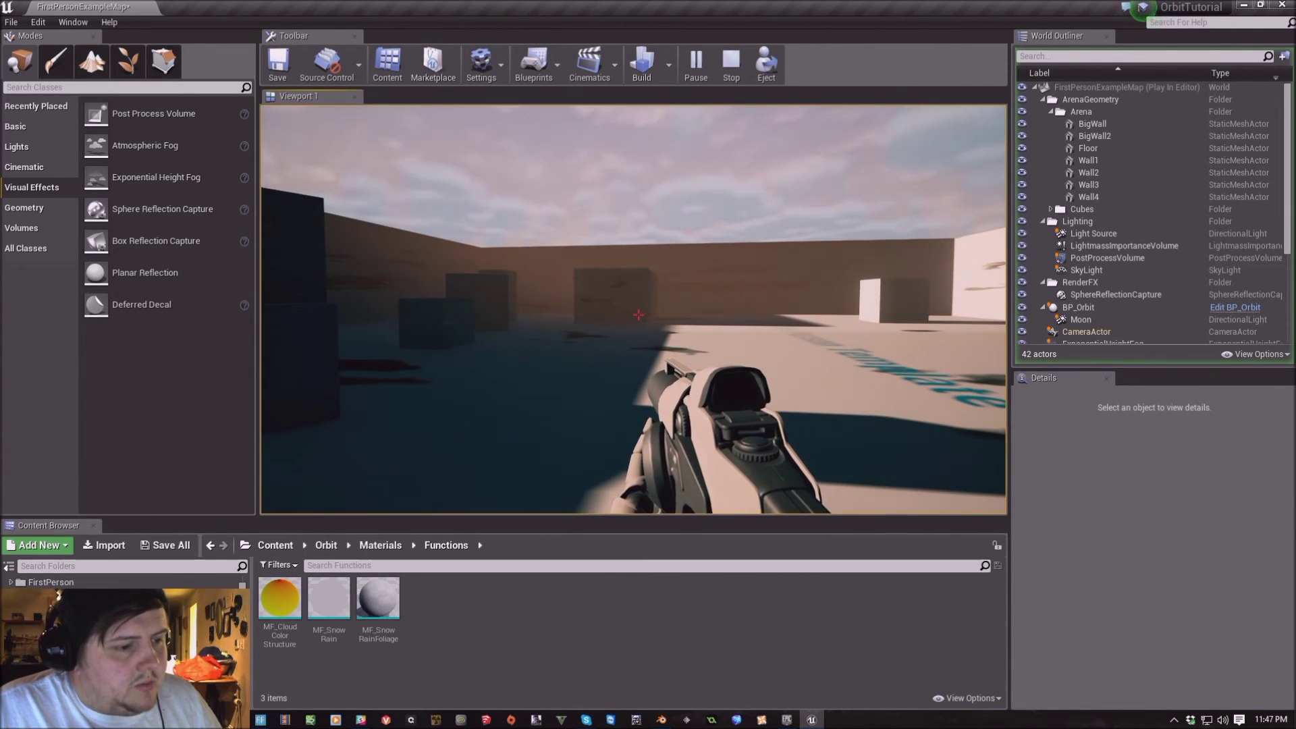
key("Escape")
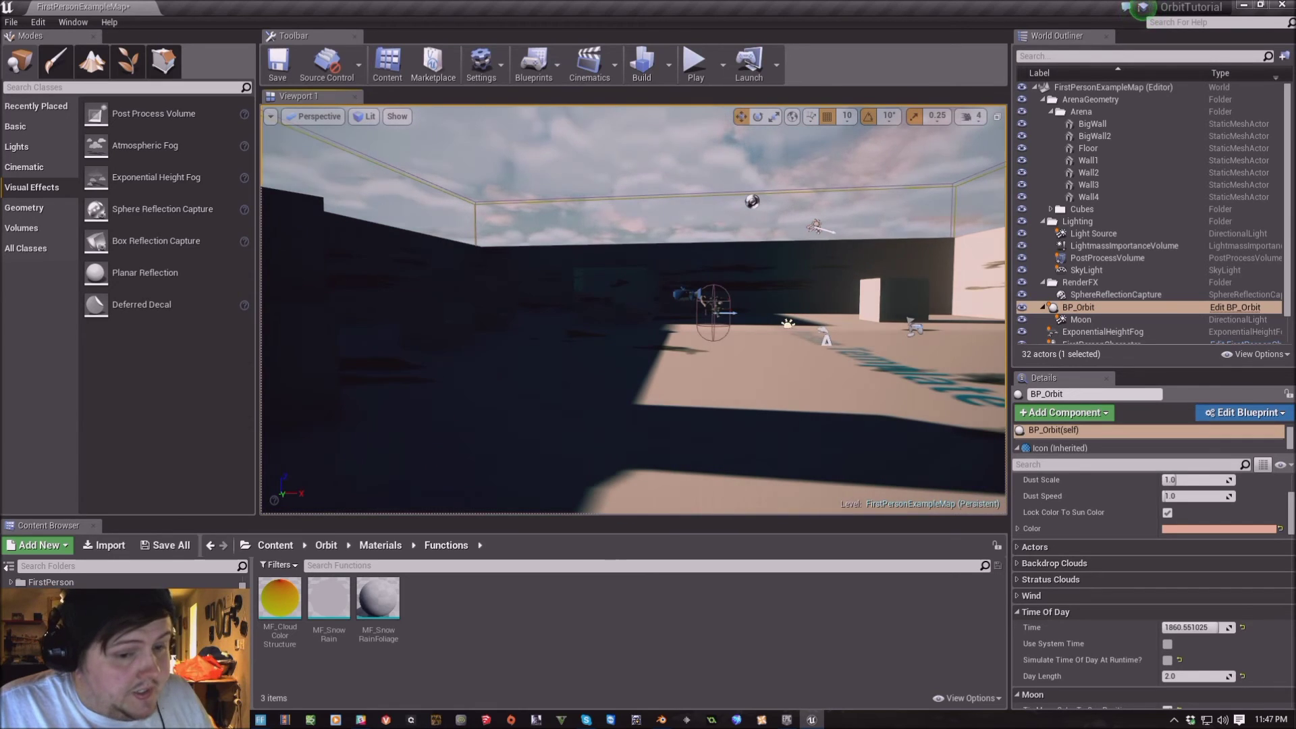
Turn on the FPS display in the perspective viewport
left_click(271, 118)
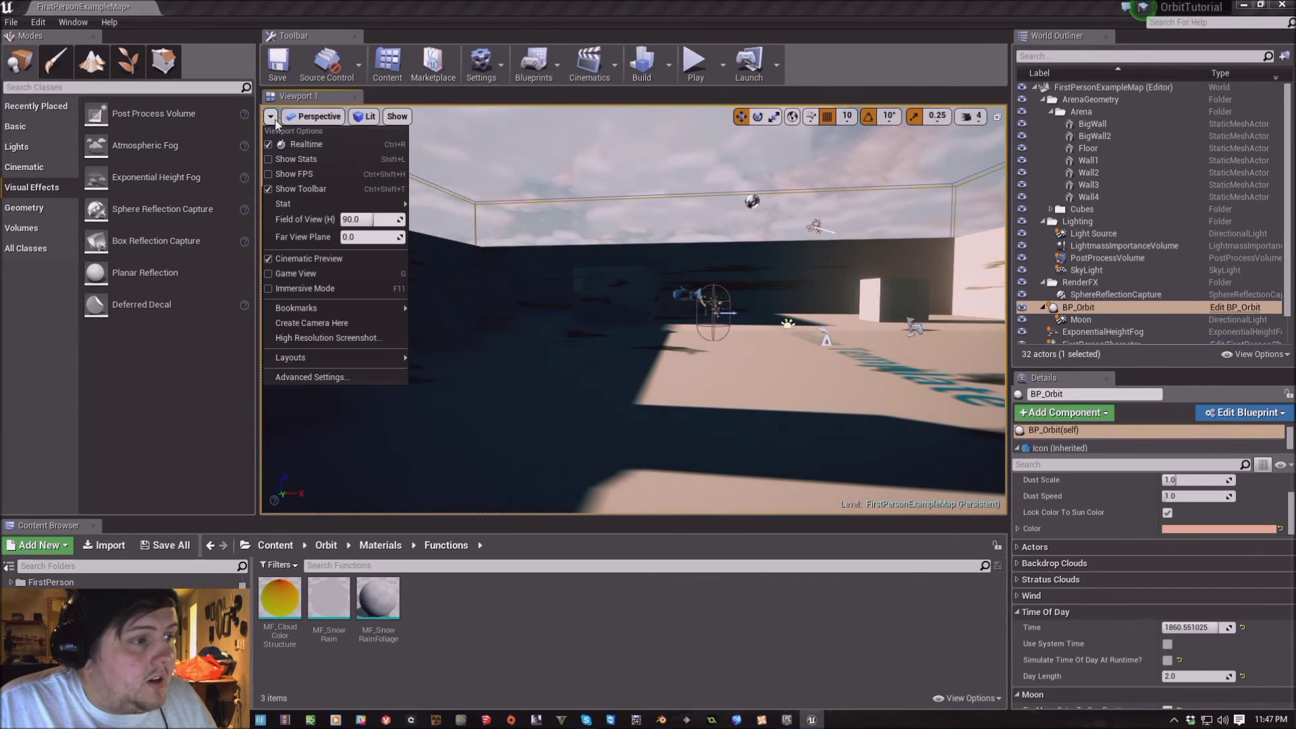
left_click(270, 175)
right_click_drag(513, 304, 513, 304)
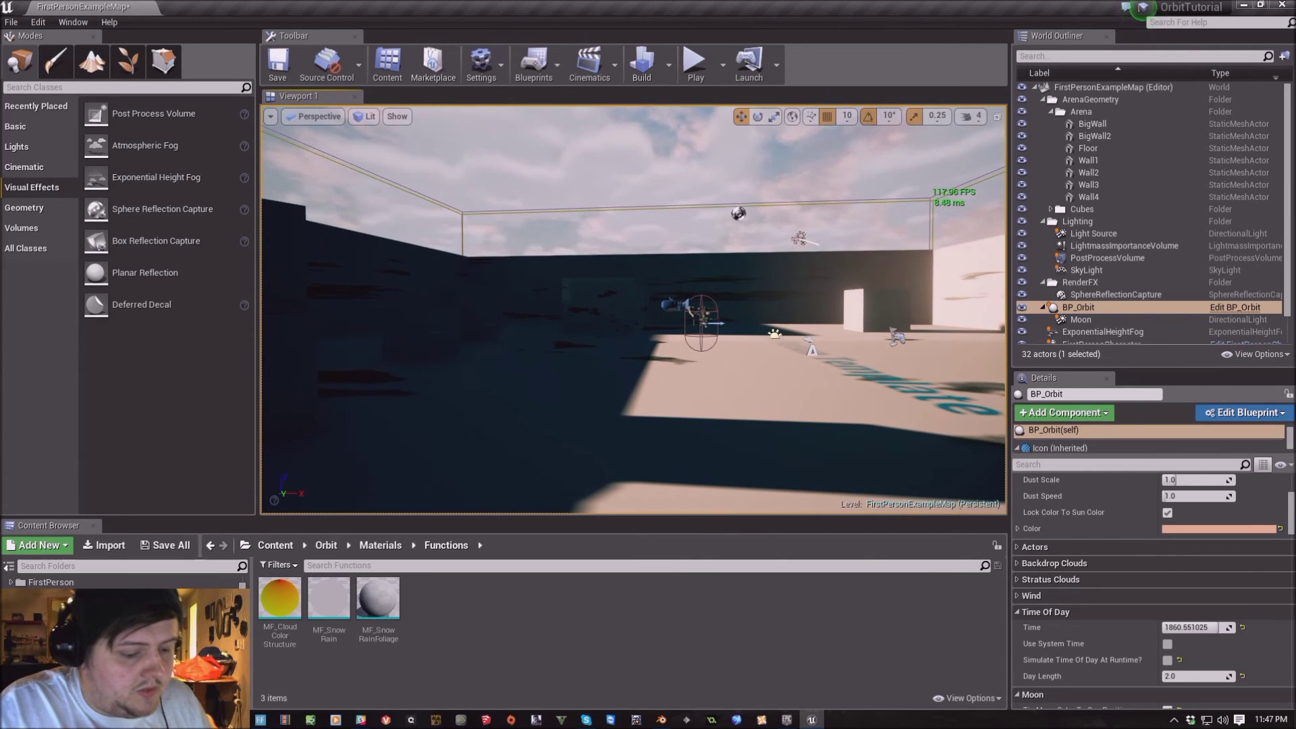
Play the level in fullscreen with volumetric lighting active to check the frame rate, and return to the editor
key("alt+p")
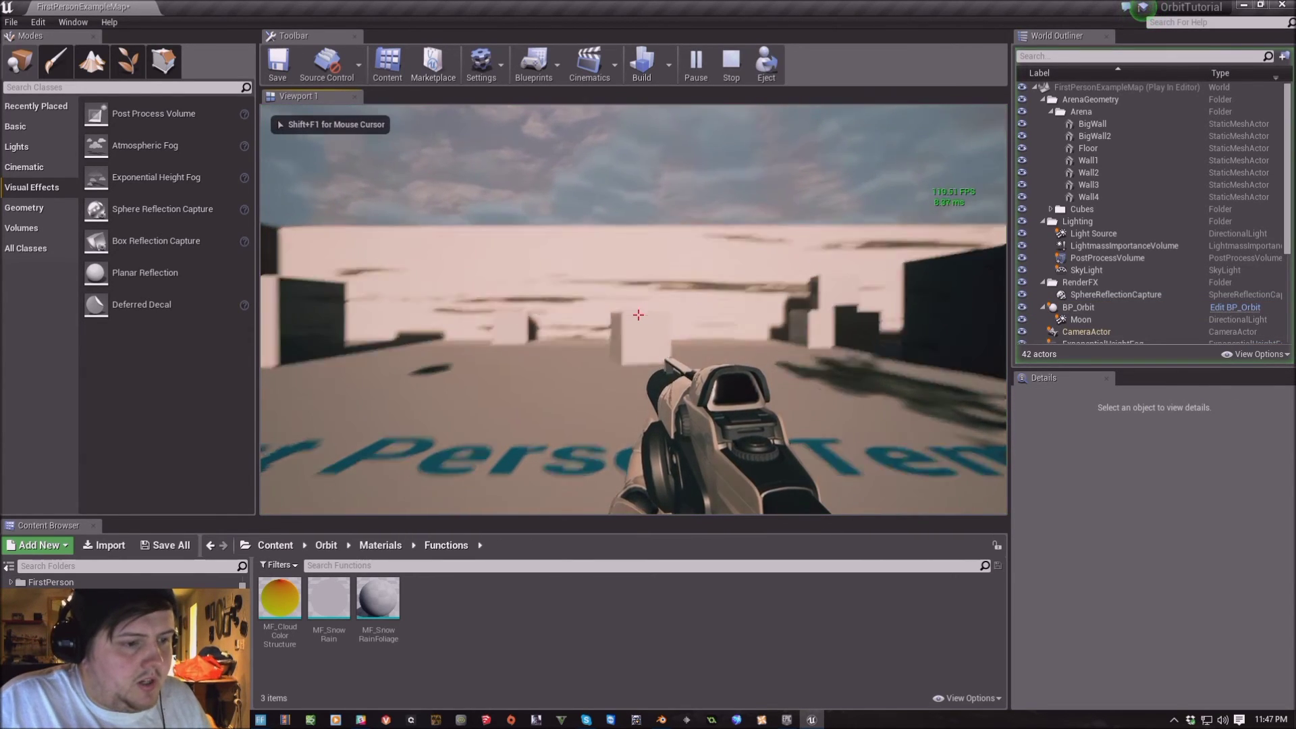
key("F11")
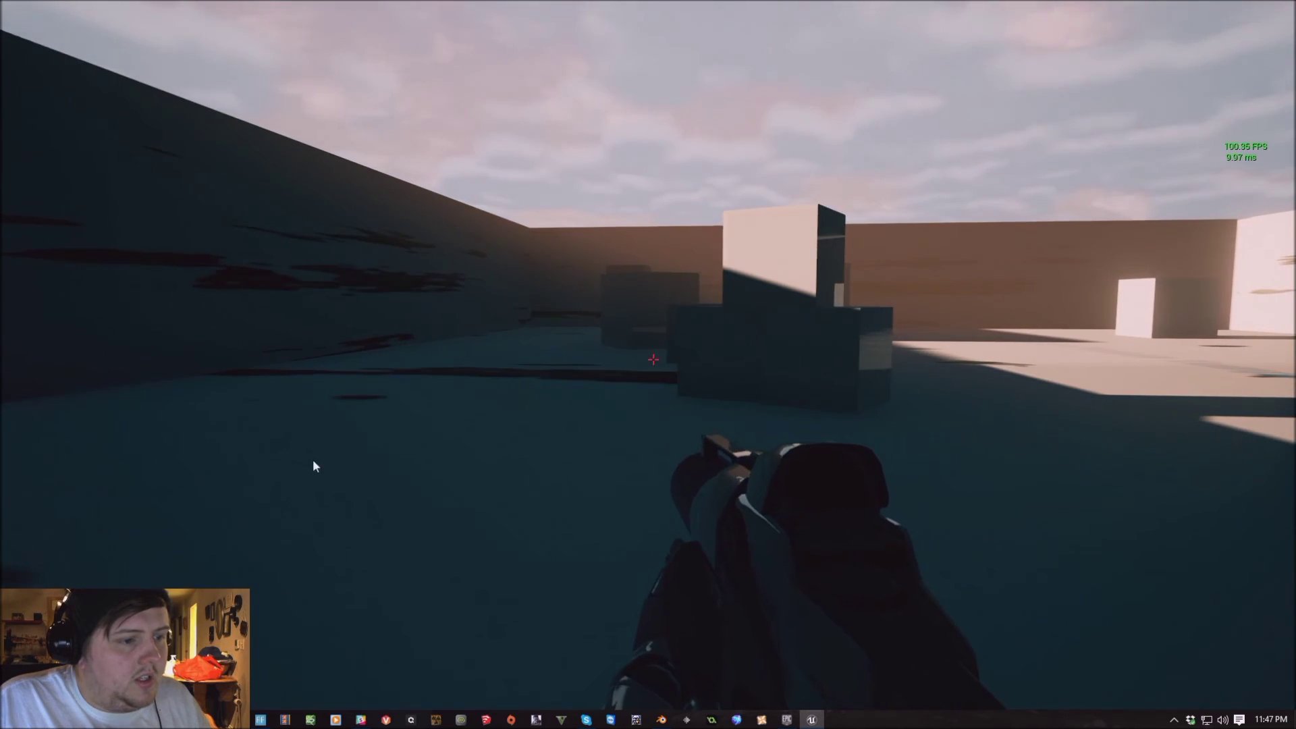
key("Escape")
key("F11")
Deactivate BP_Orbit's volumetric lighting and play the level in fullscreen to compare the look and frame rate
scroll(1116, 536, "up", 3)
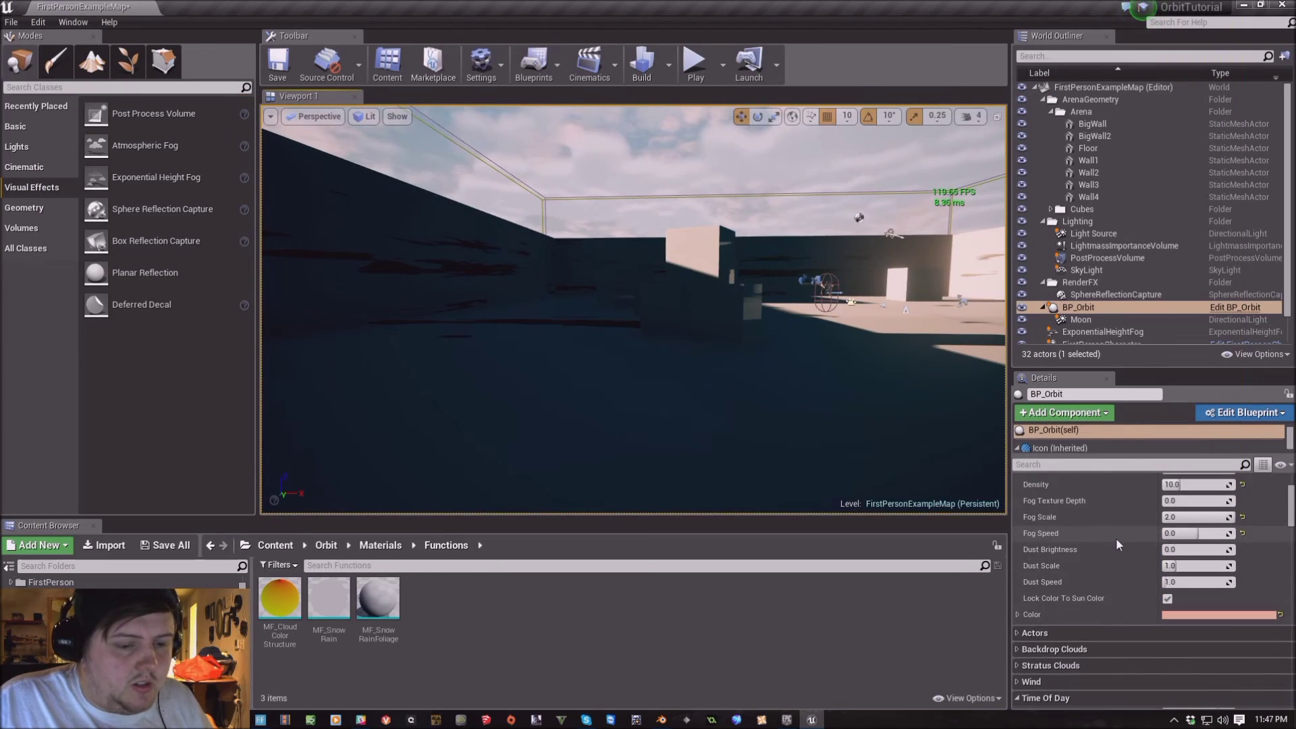
scroll(1116, 536, "up", 4)
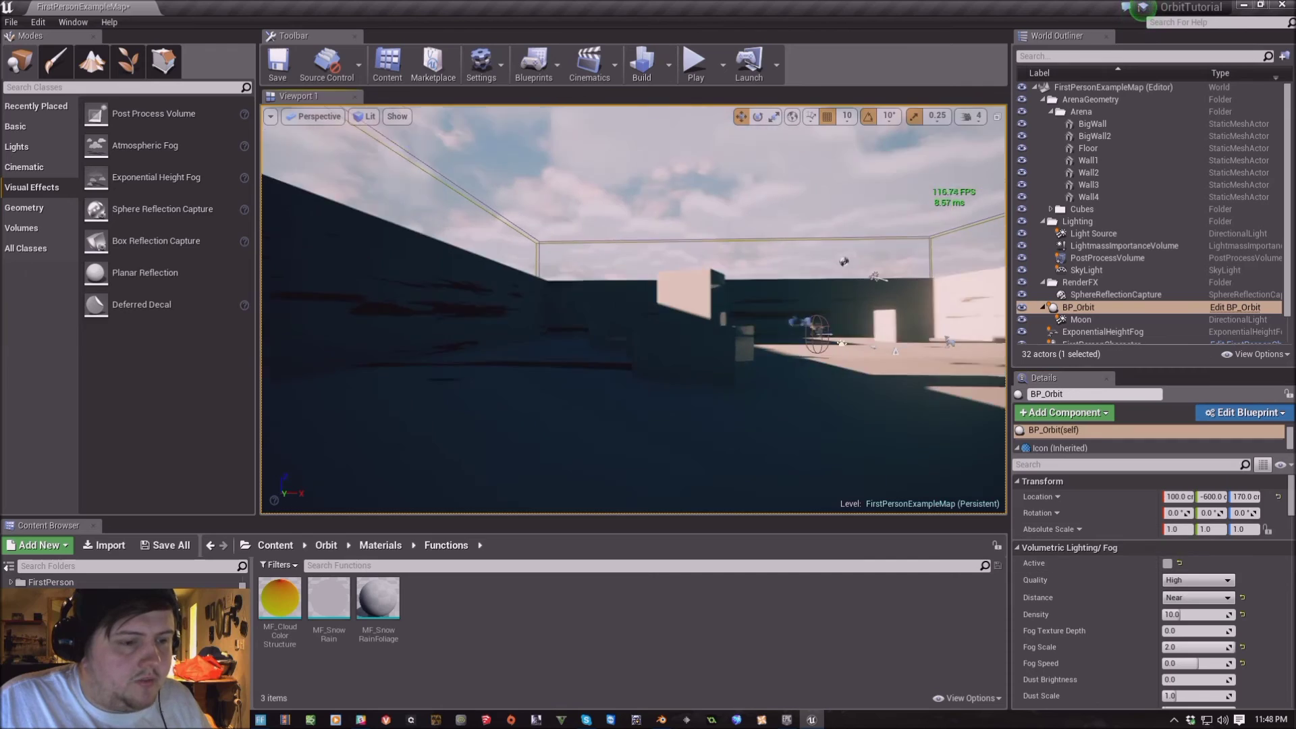
key("alt+p")
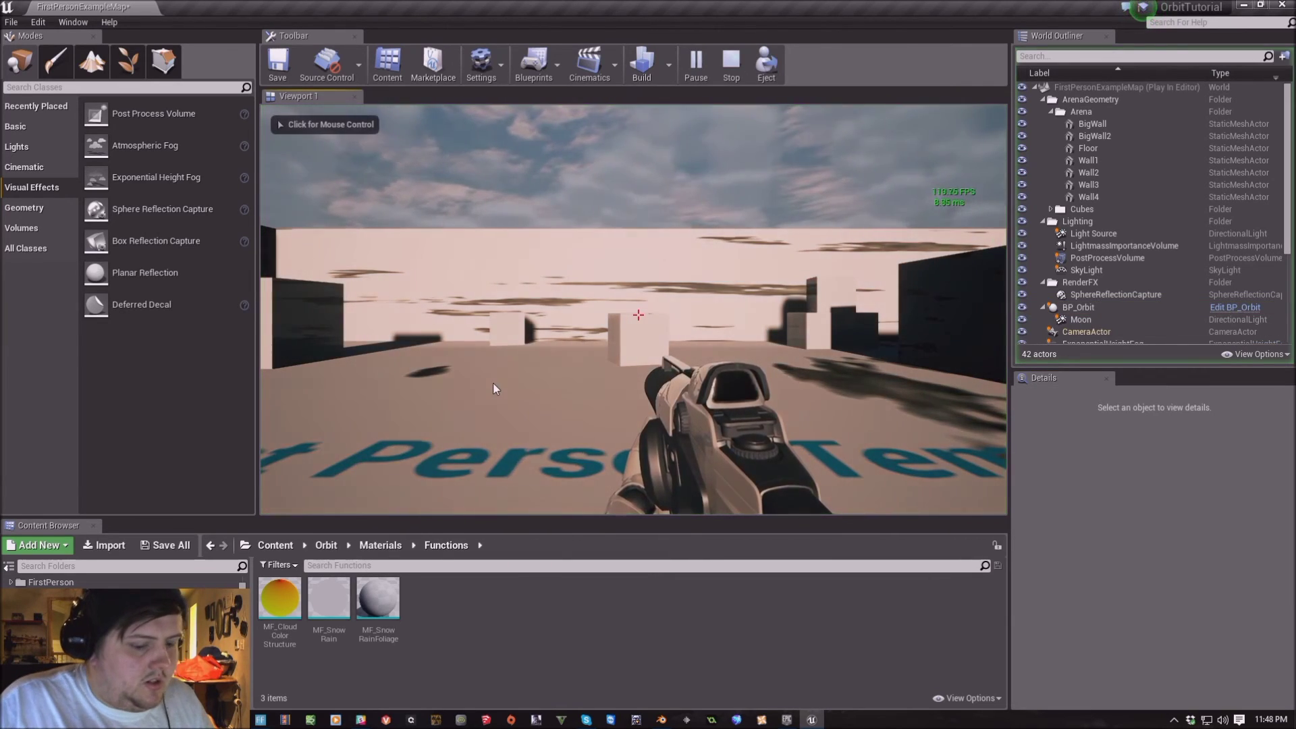
left_click(493, 382)
key("F11")
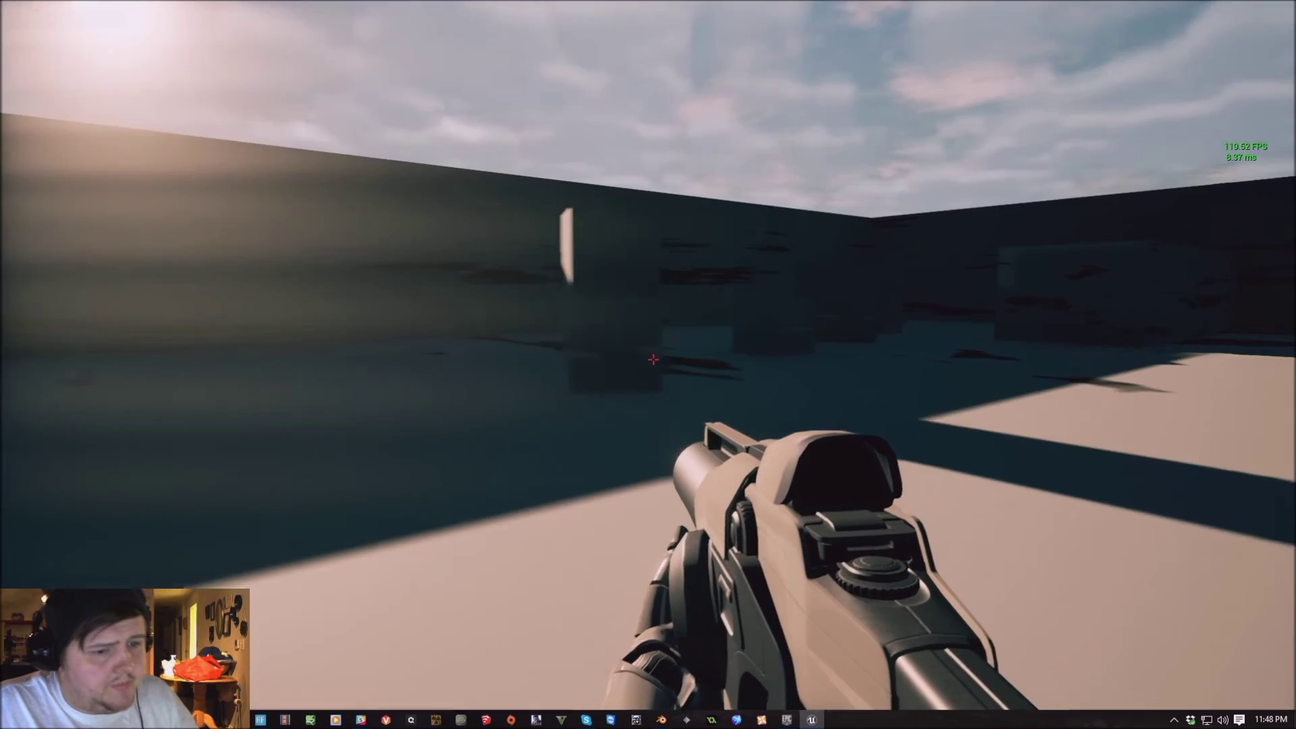
key("Escape")
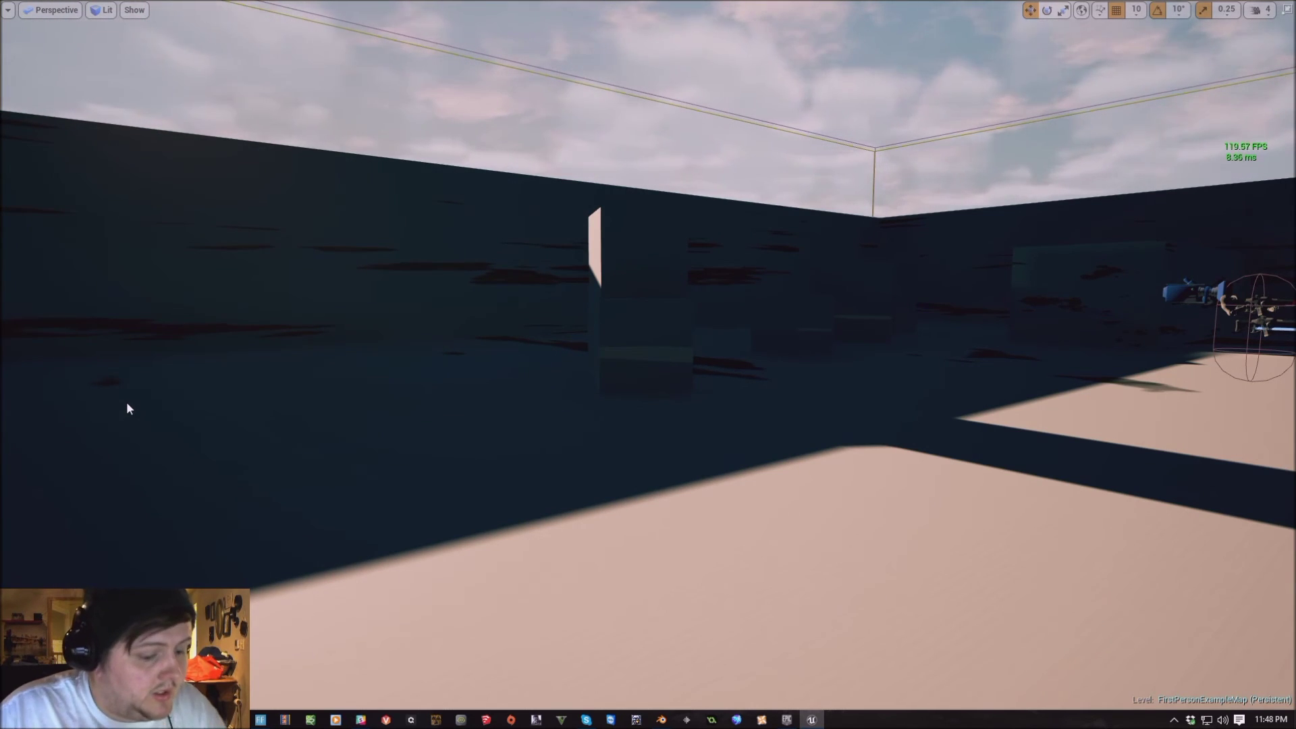
key("F11")
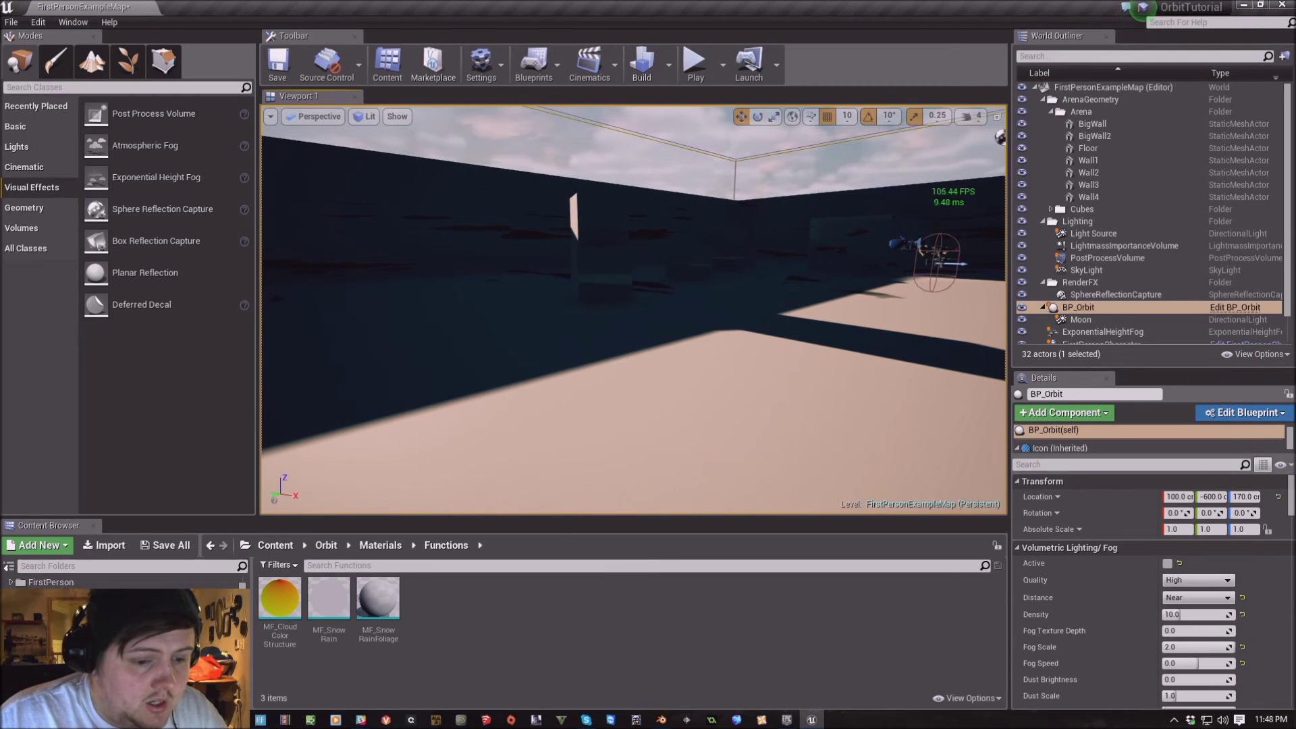
Examine the Quality and Distance options of BP_Orbit's volumetric lighting and turn Active back on
scroll(1193, 512, "down", 2)
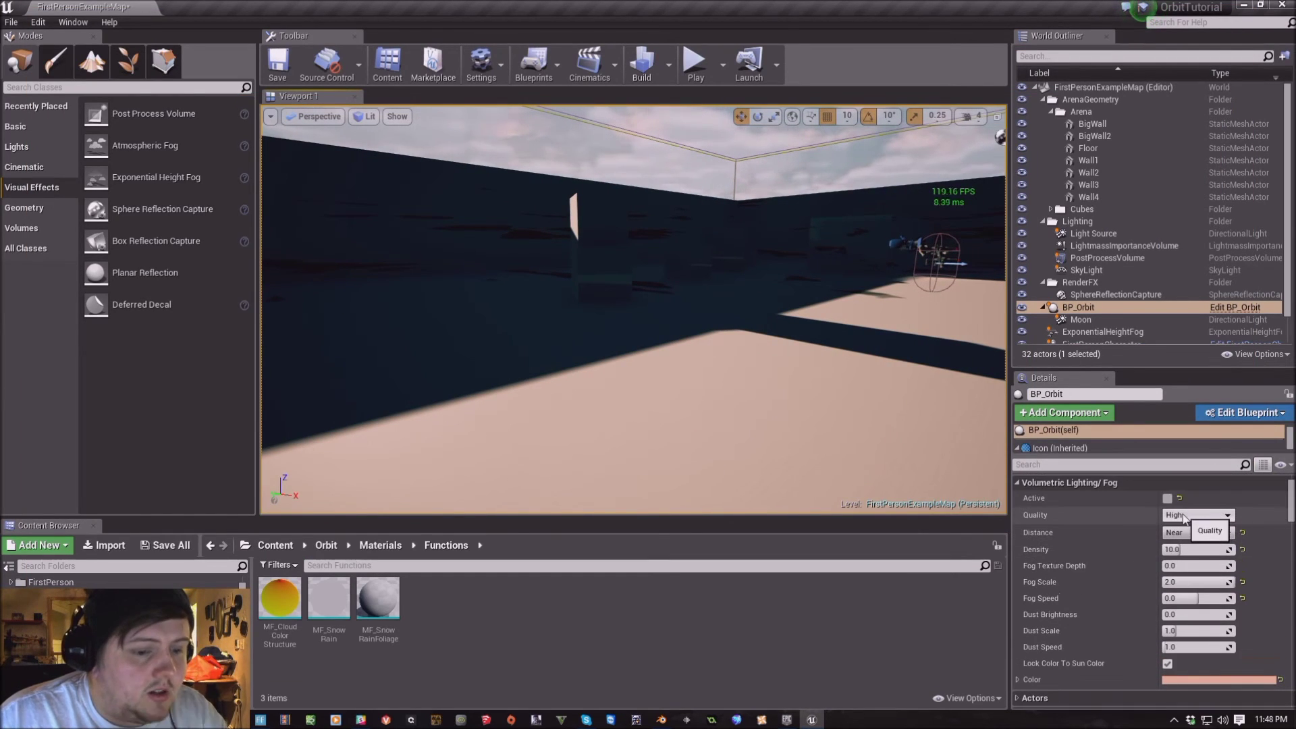
left_click(1183, 516)
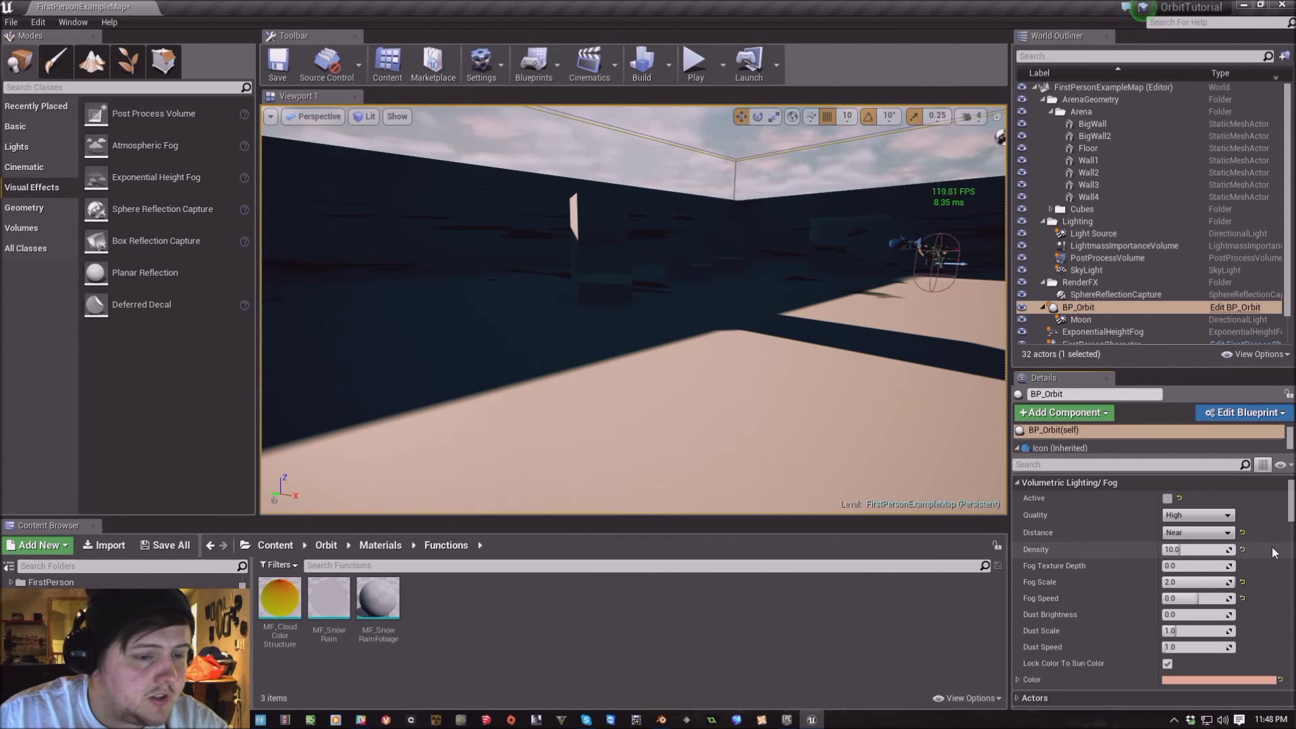
left_click(1197, 537)
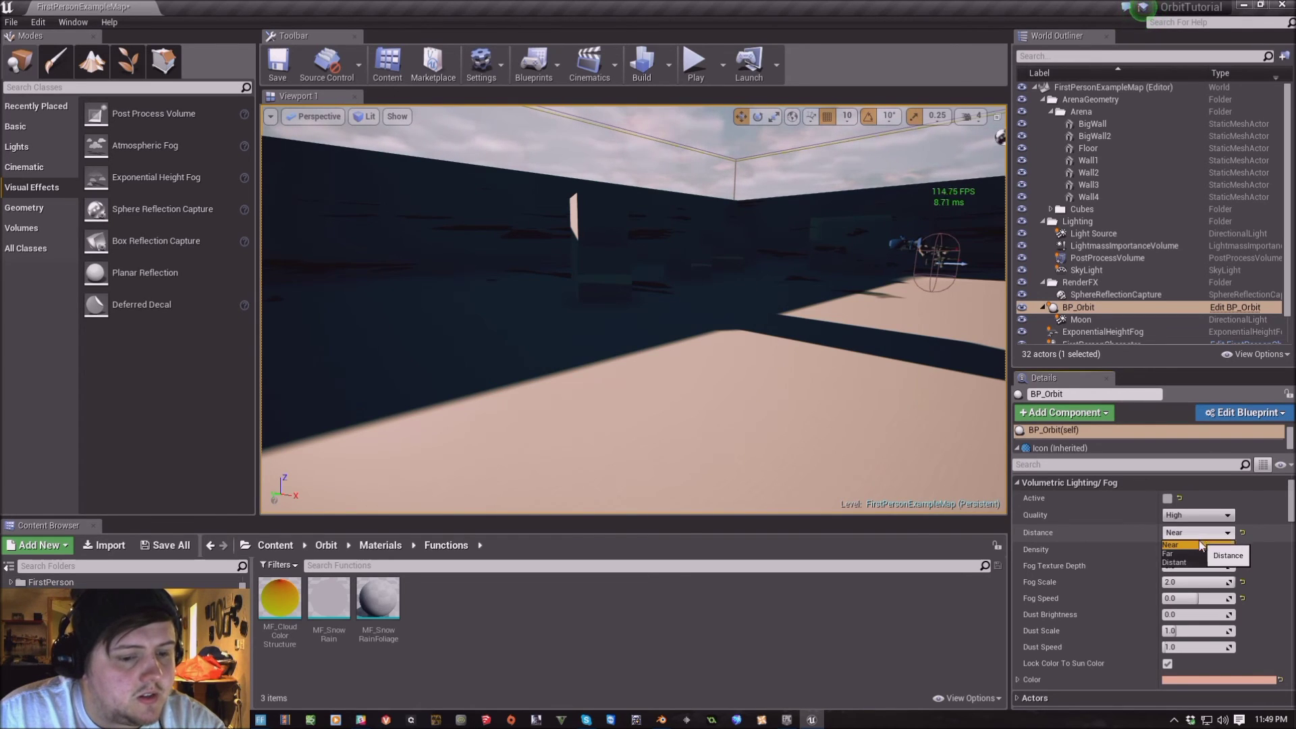
left_click(1271, 534)
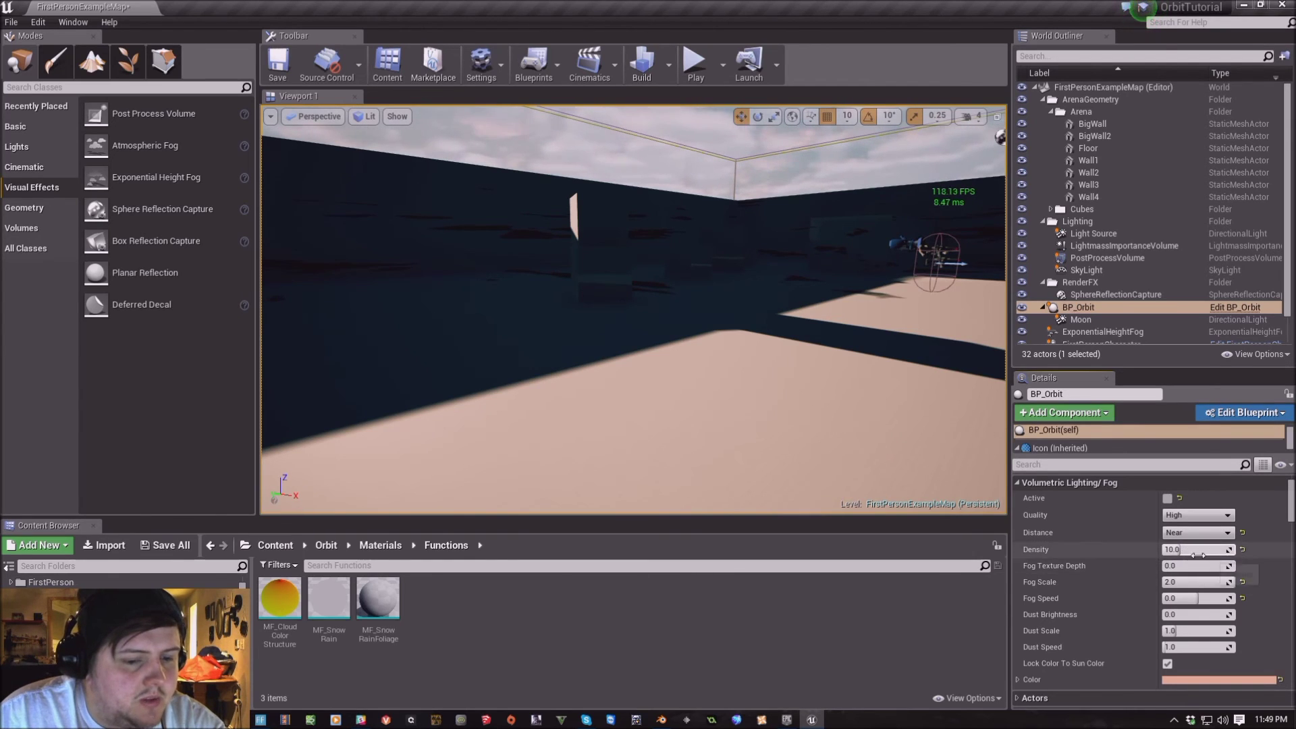
left_click(1168, 498)
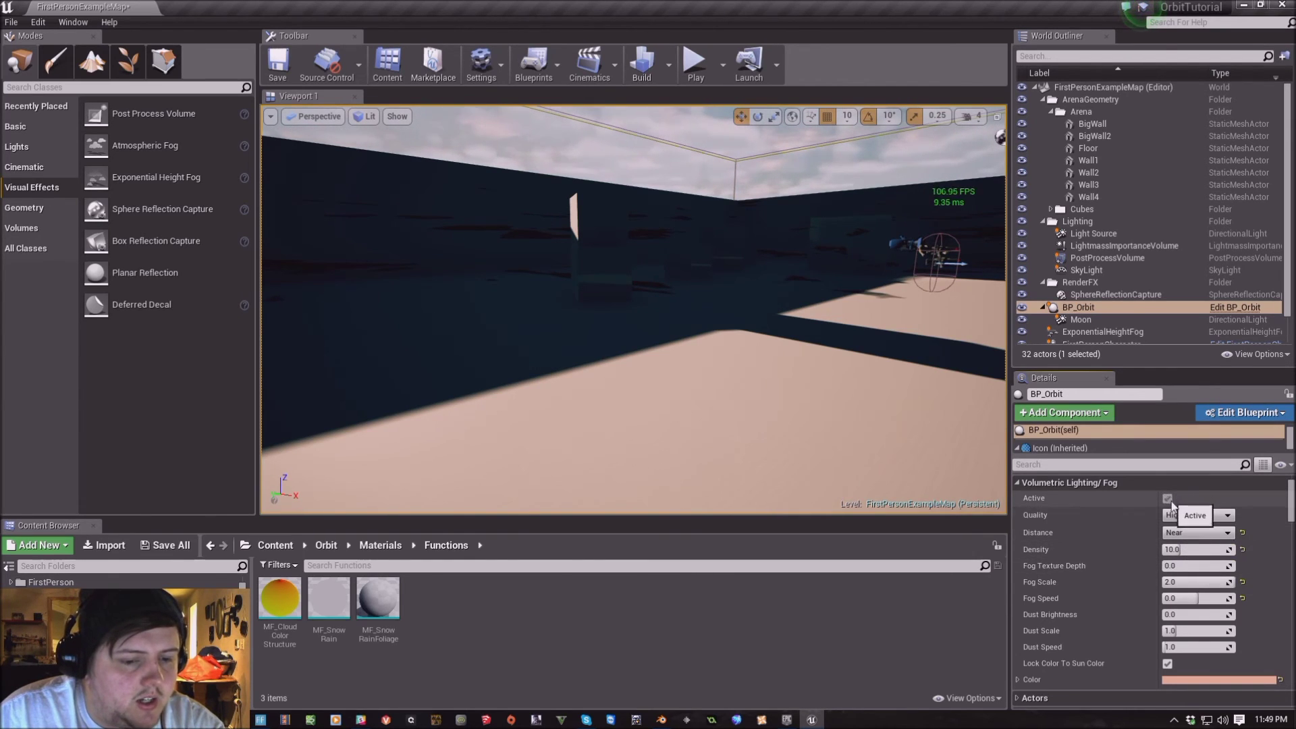
Set BP_Orbit's volumetric fog Density to 20 and Fog Texture Depth to 0.5
left_click(1189, 550)
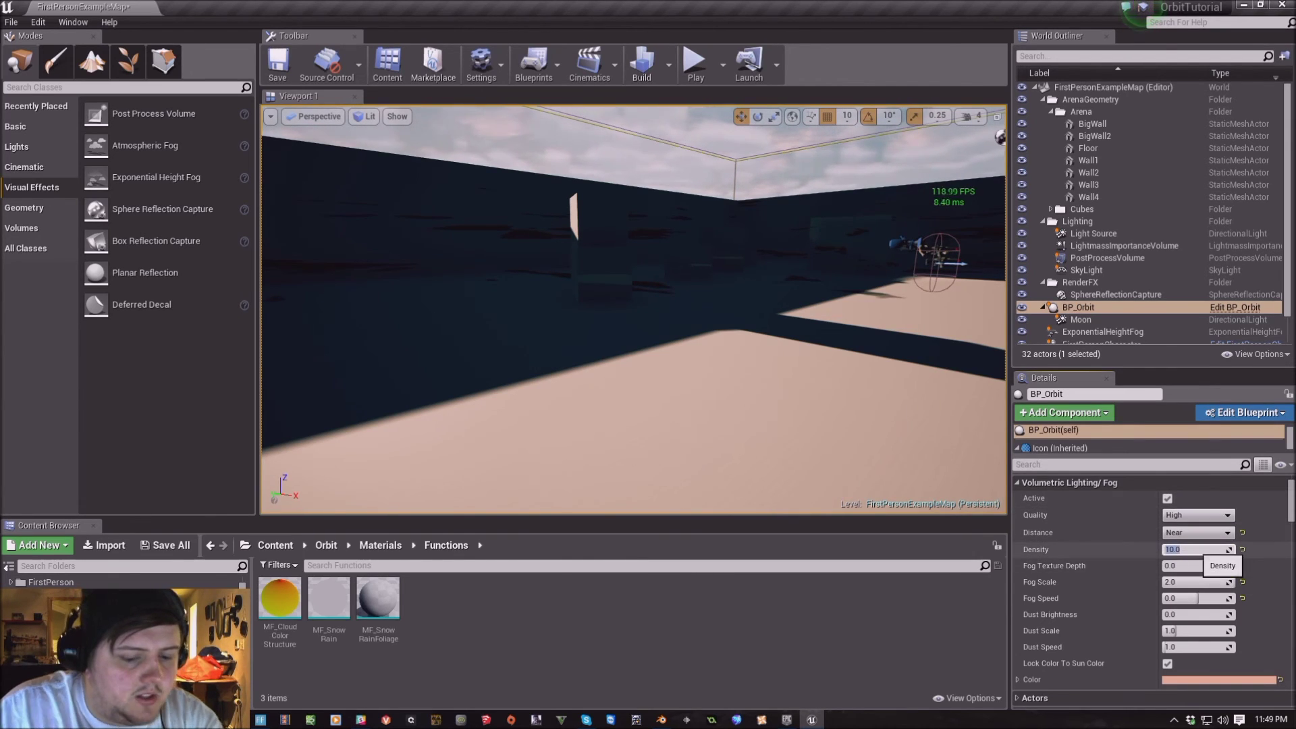
left_click(1187, 565)
type("0")
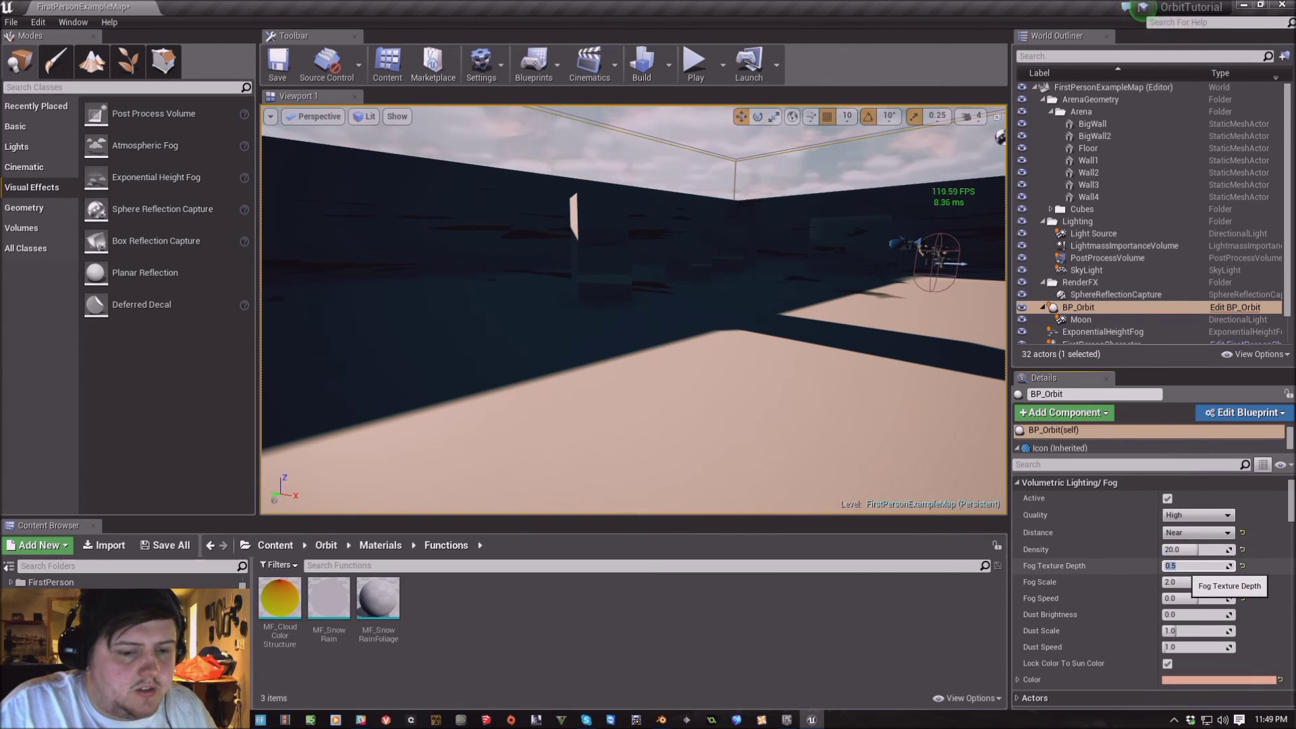
type(".5")
key("Return")
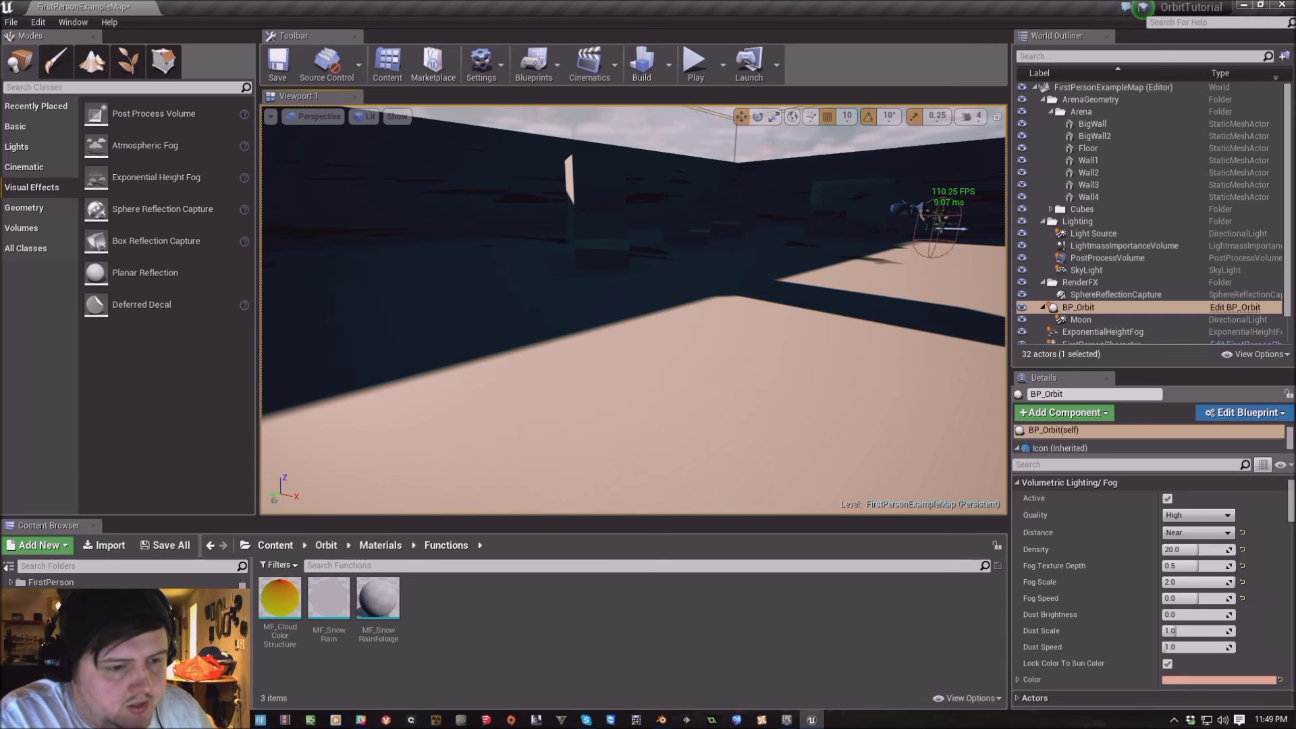
Play the level in the viewport and walk through the arena to check the fog at Density 20 and Fog Texture Depth 0.5
key("alt+p")
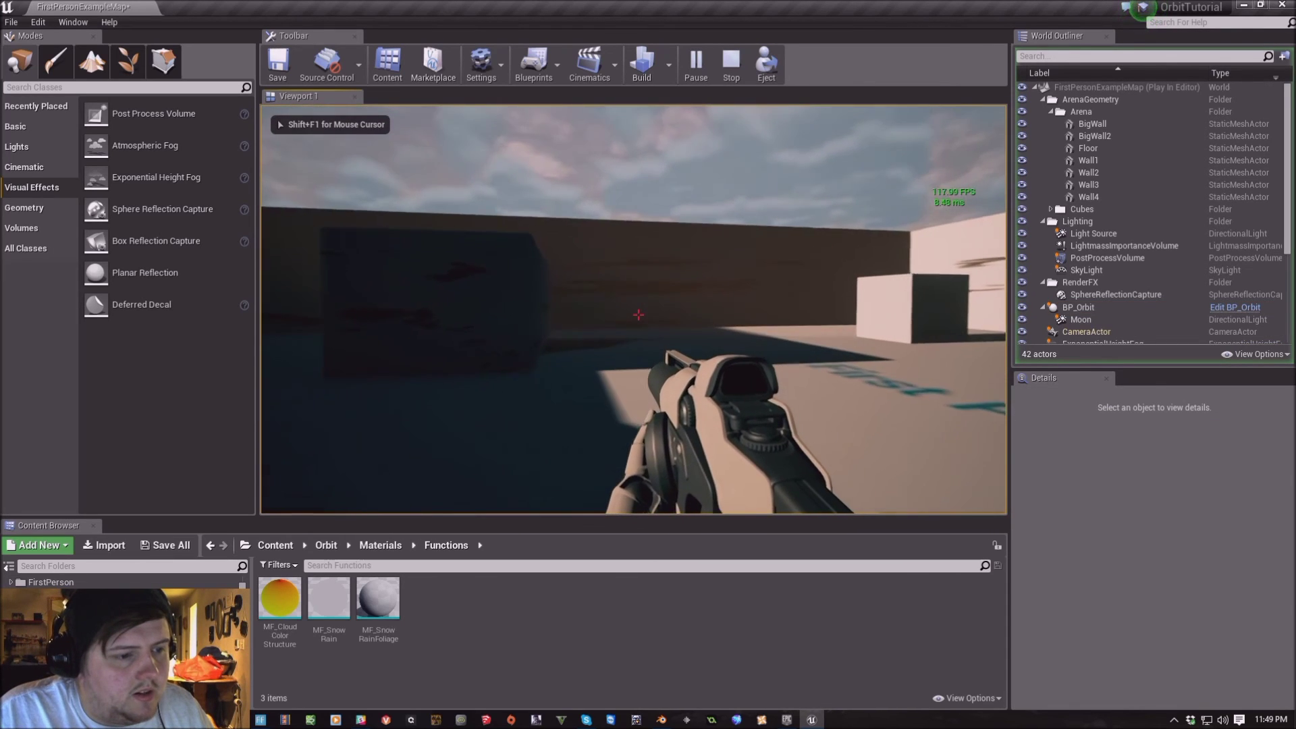
key("w")
key("w")
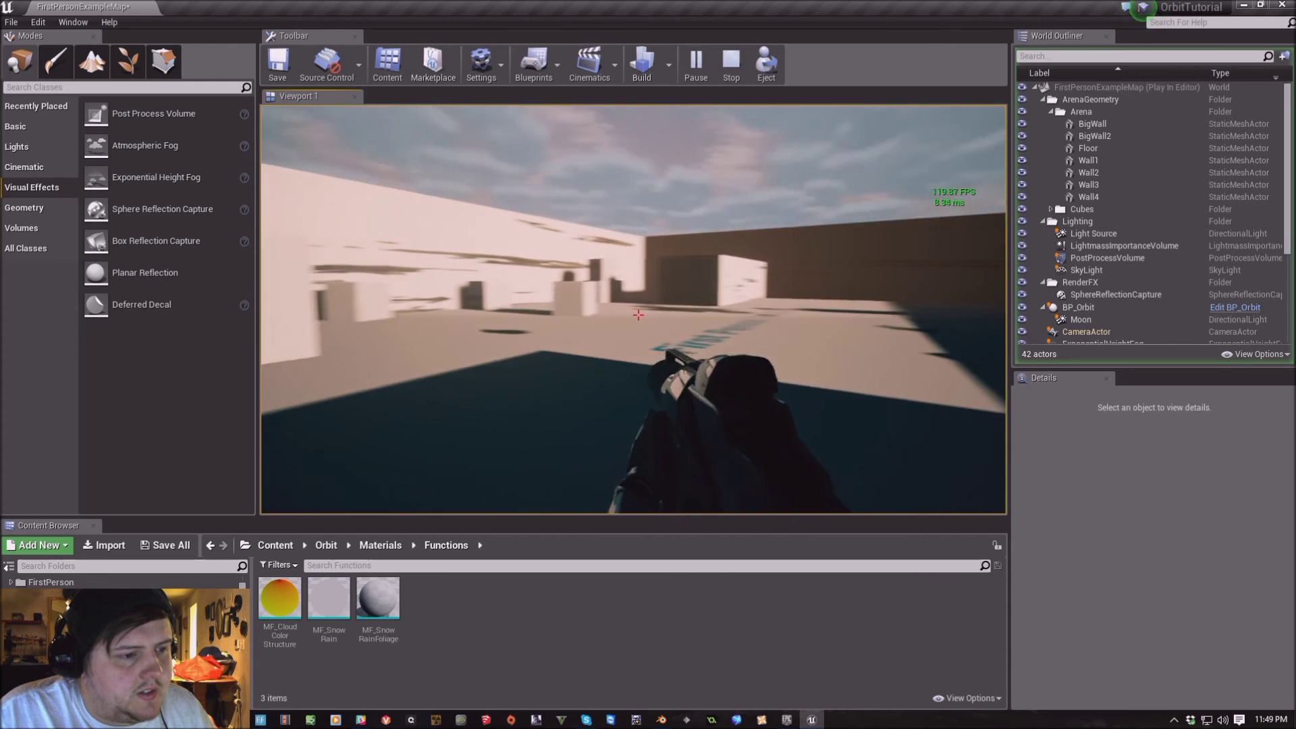
key("Escape")
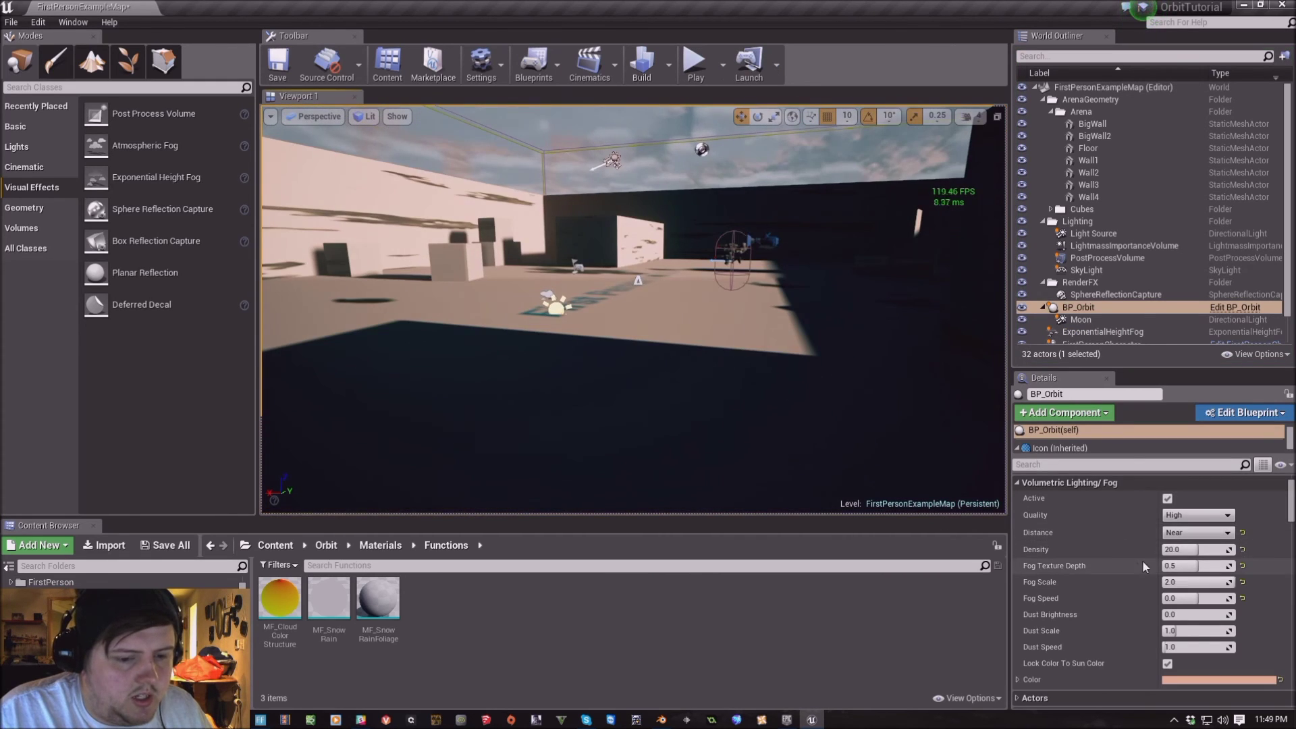
Raise BP_Orbit's Fog Texture Depth to 0.9 and volumetric Density to 40
left_click(1194, 569)
type("0.9")
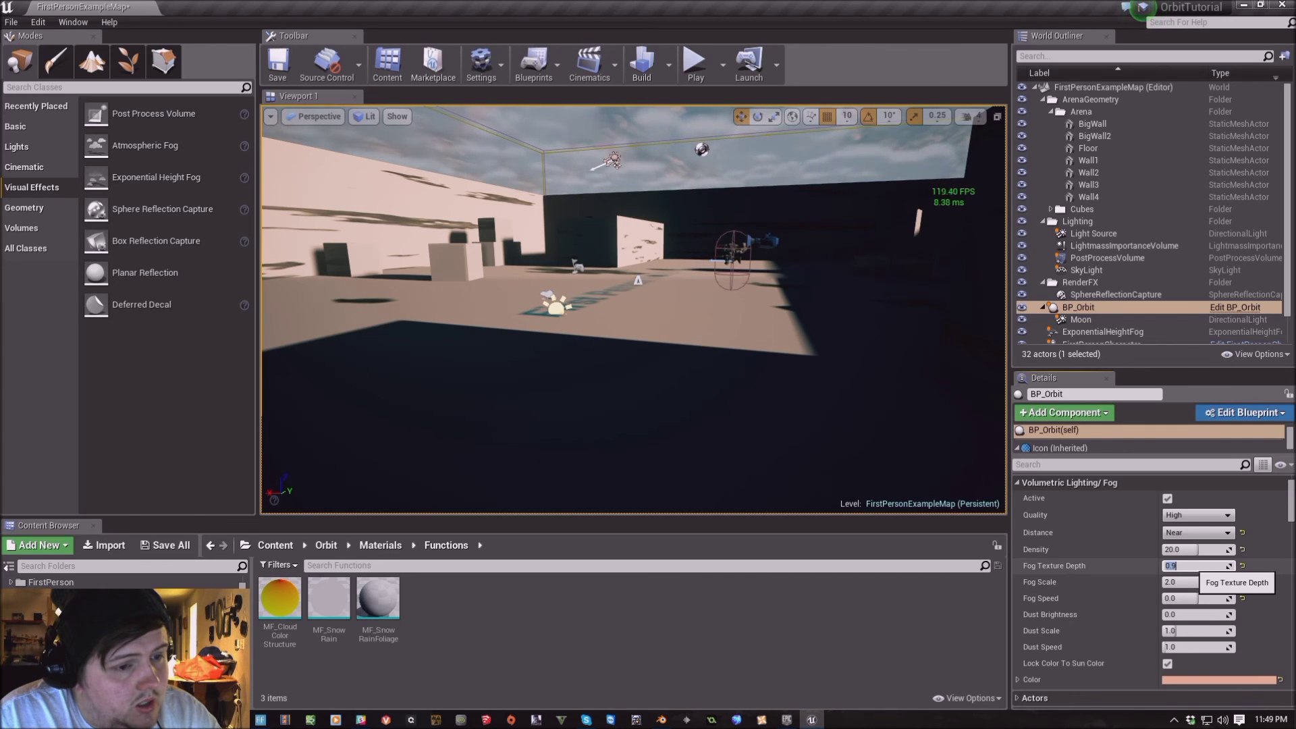
left_click(1197, 550)
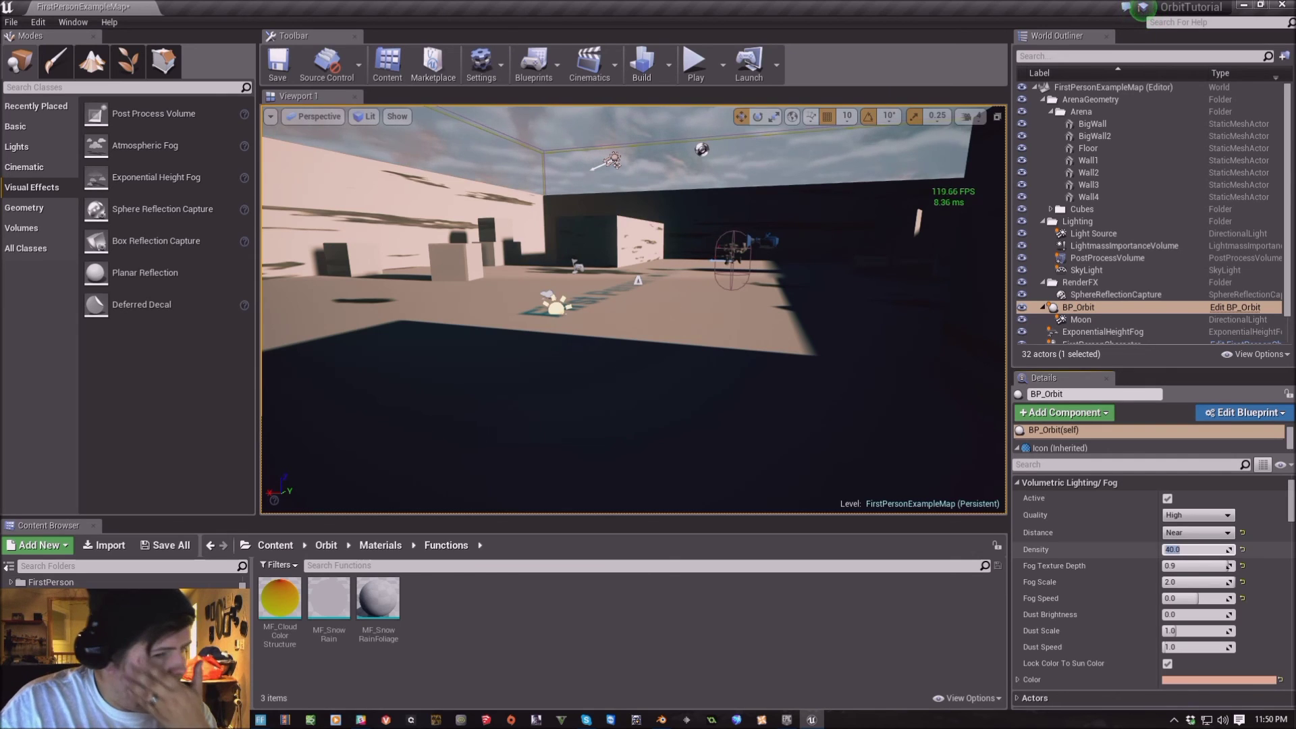
key("Return")
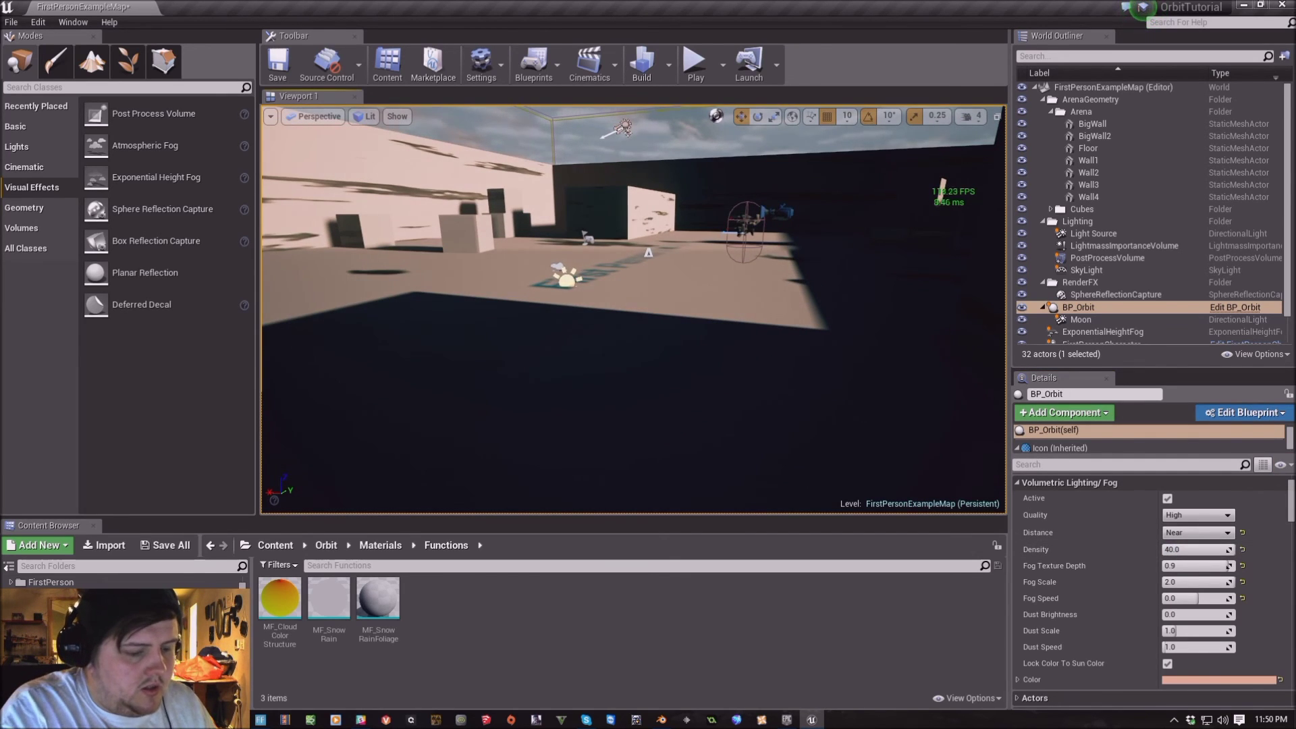
Play the level briefly to check the denser, more textured fog, and return to the editor
key("alt+p")
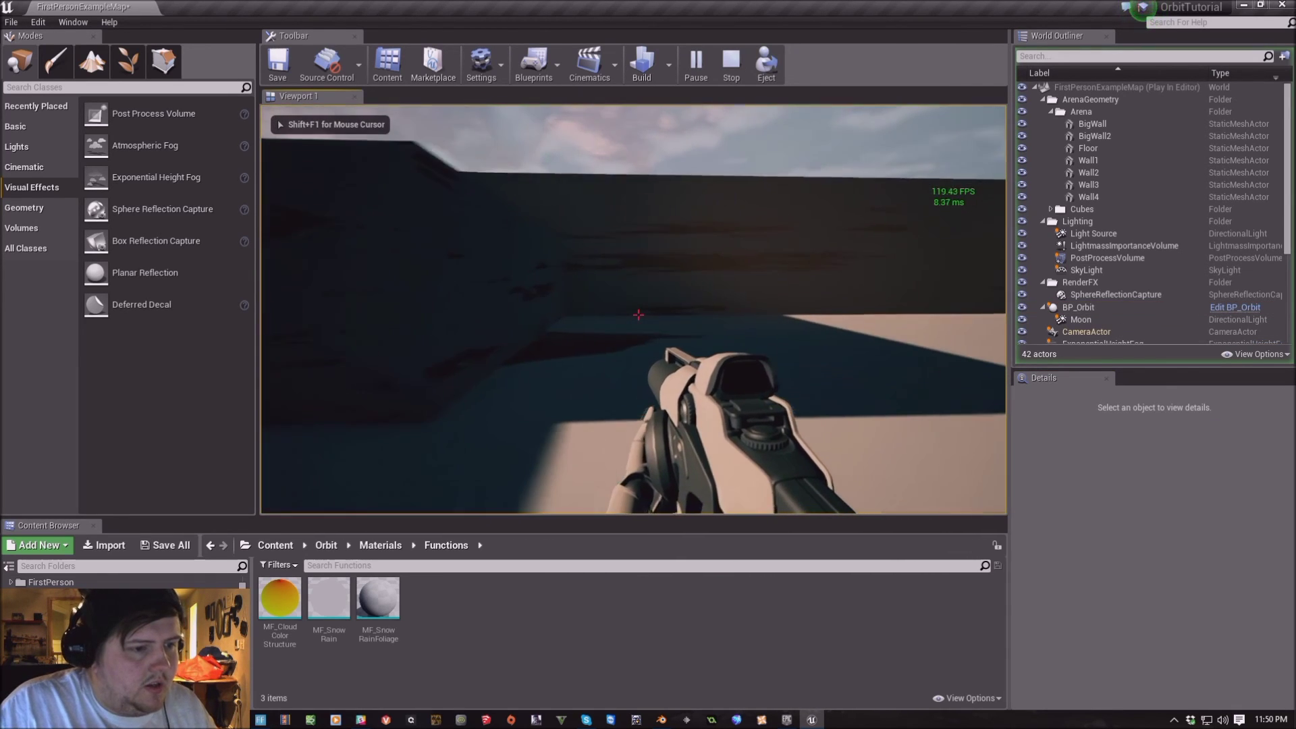
key("Escape")
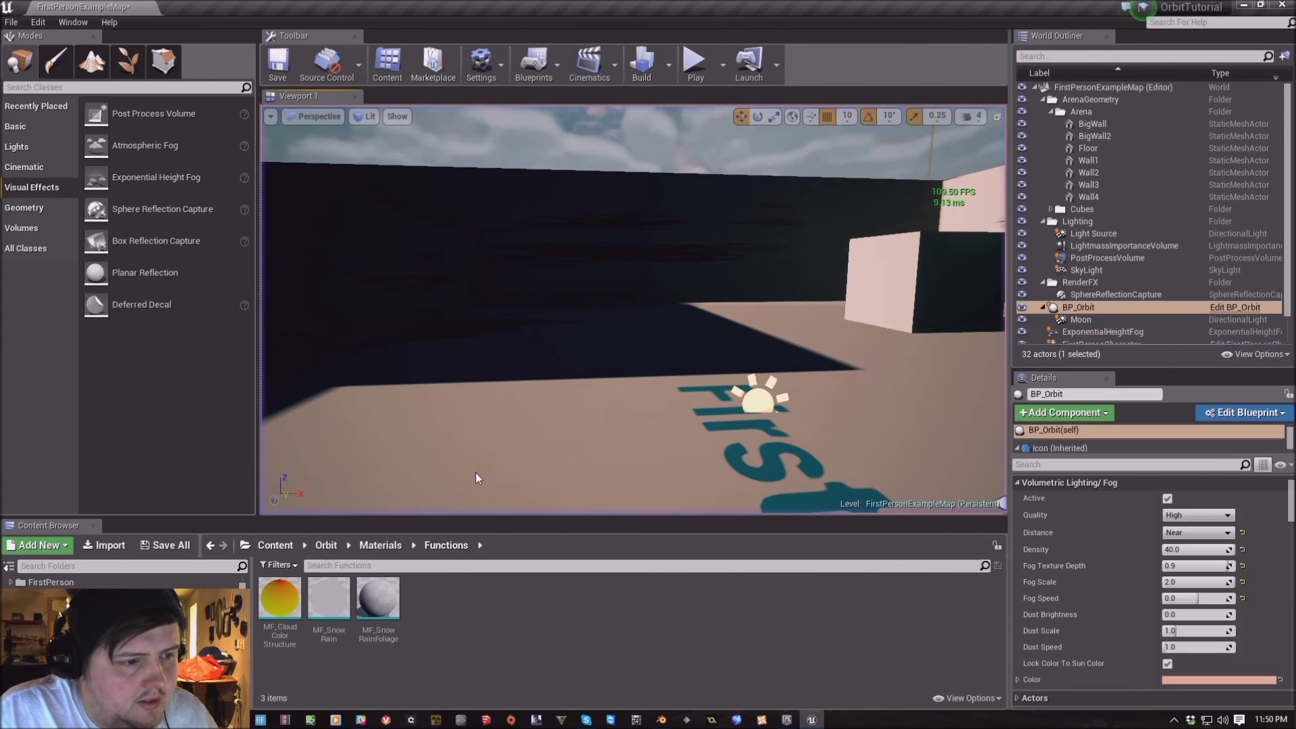
right_click_drag(475, 478, 475, 462)
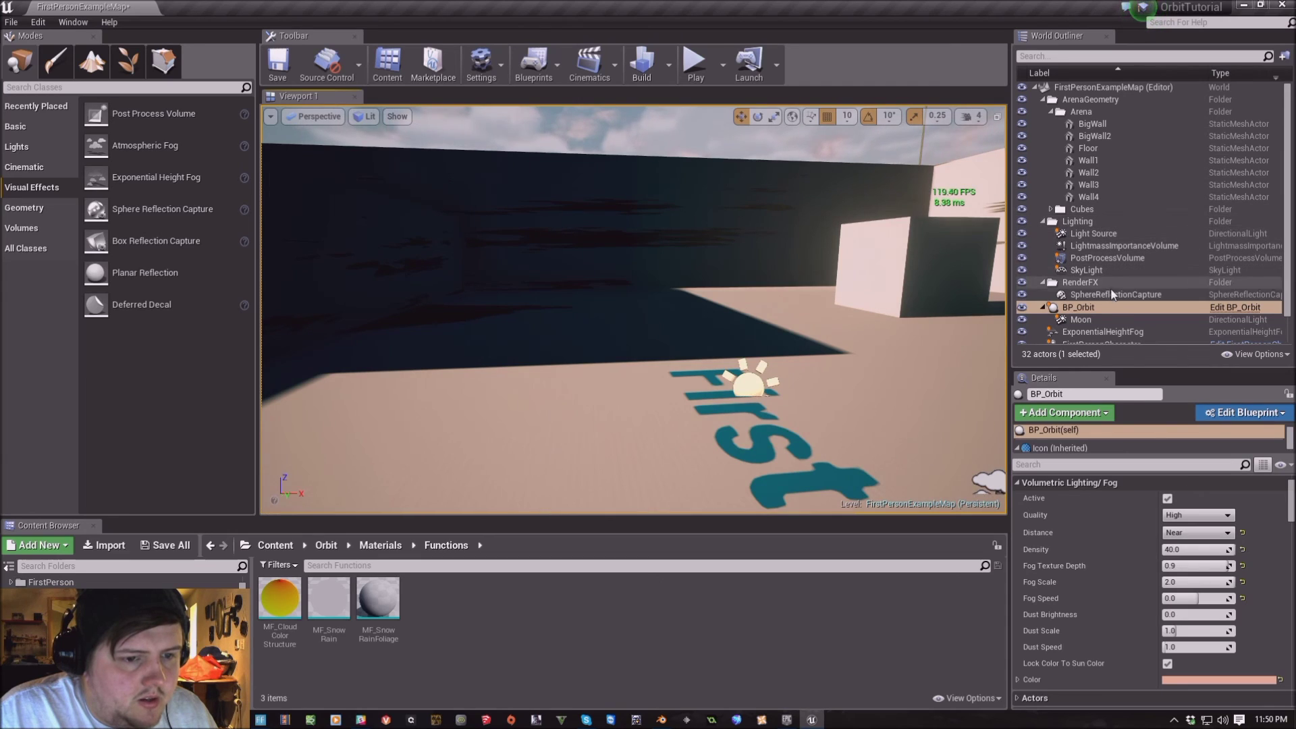
Set BP_Orbit's Time Of Day to about 1750.46 for brighter daylight in the arena
left_click(1080, 307)
scroll(1117, 548, "down", 5)
scroll(1115, 552, "down", 10)
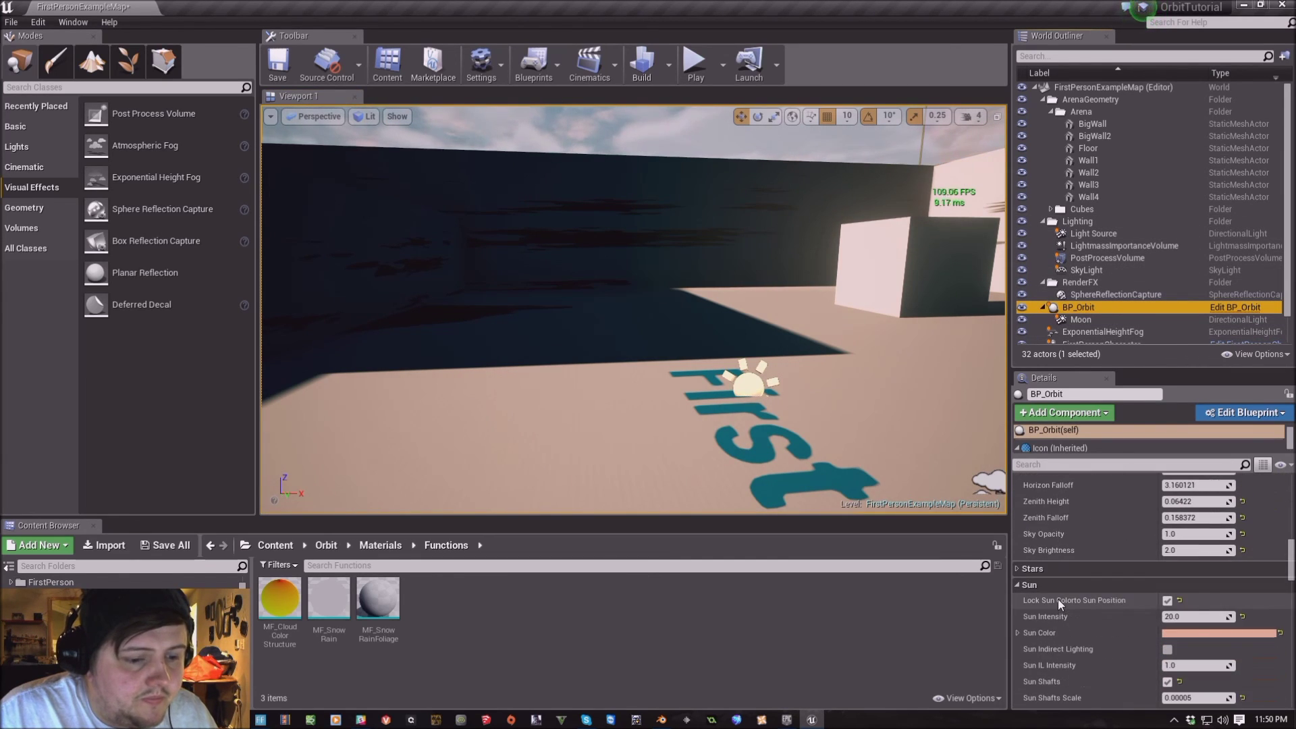
scroll(1063, 602, "up", 9)
scroll(1062, 602, "up", 3)
mouse_move(1200, 628)
left_mouse_down()
mouse_move(1171, 627)
mouse_move(1186, 627)
left_mouse_up()
right_click_drag(635, 311, 567, 310)
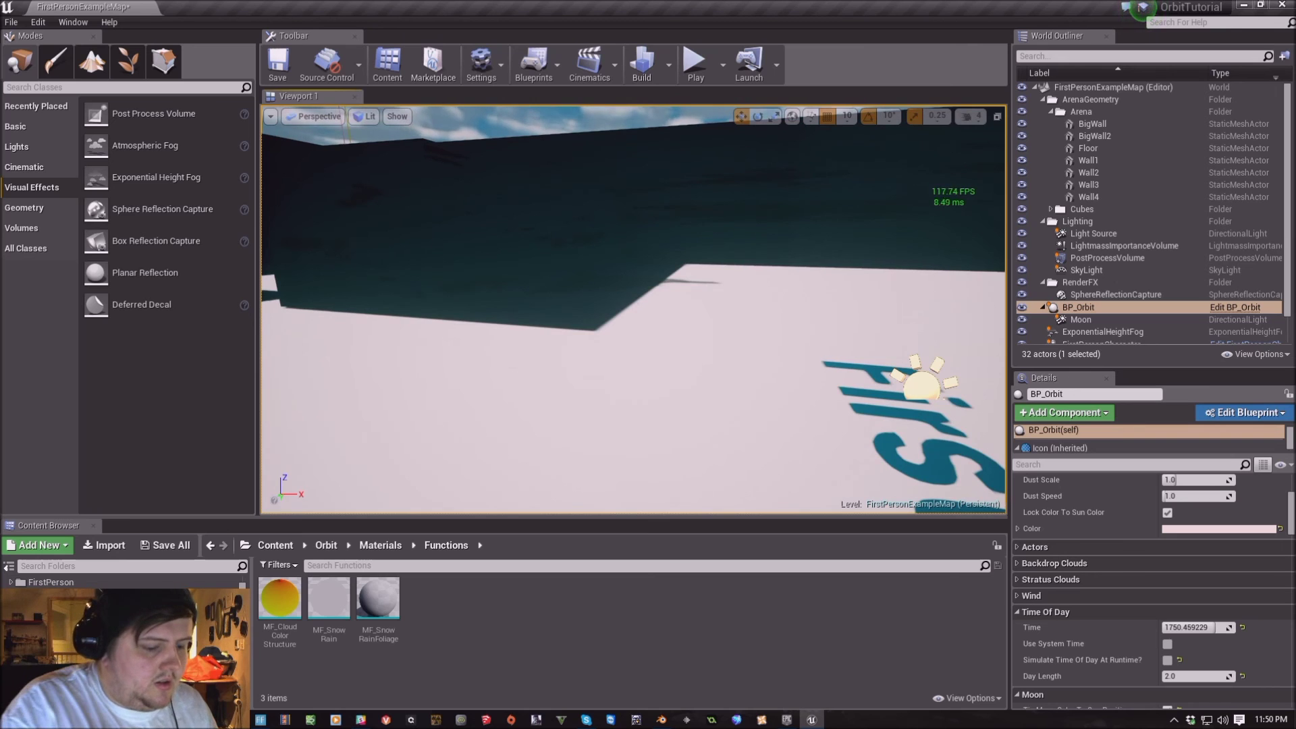
Play the level and walk around the arena to examine the volumetric fog and shadows in daylight
key("alt+p")
key("w")
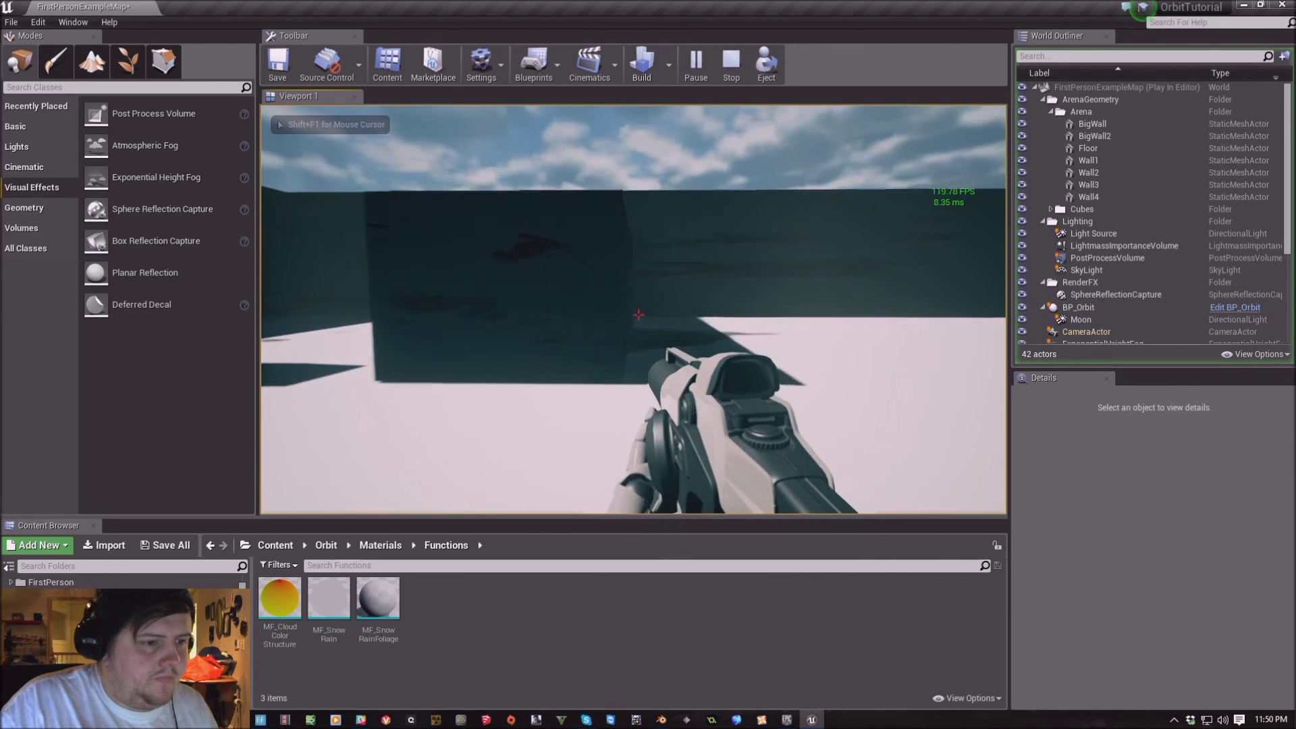
key("w")
key("w")
key("w")
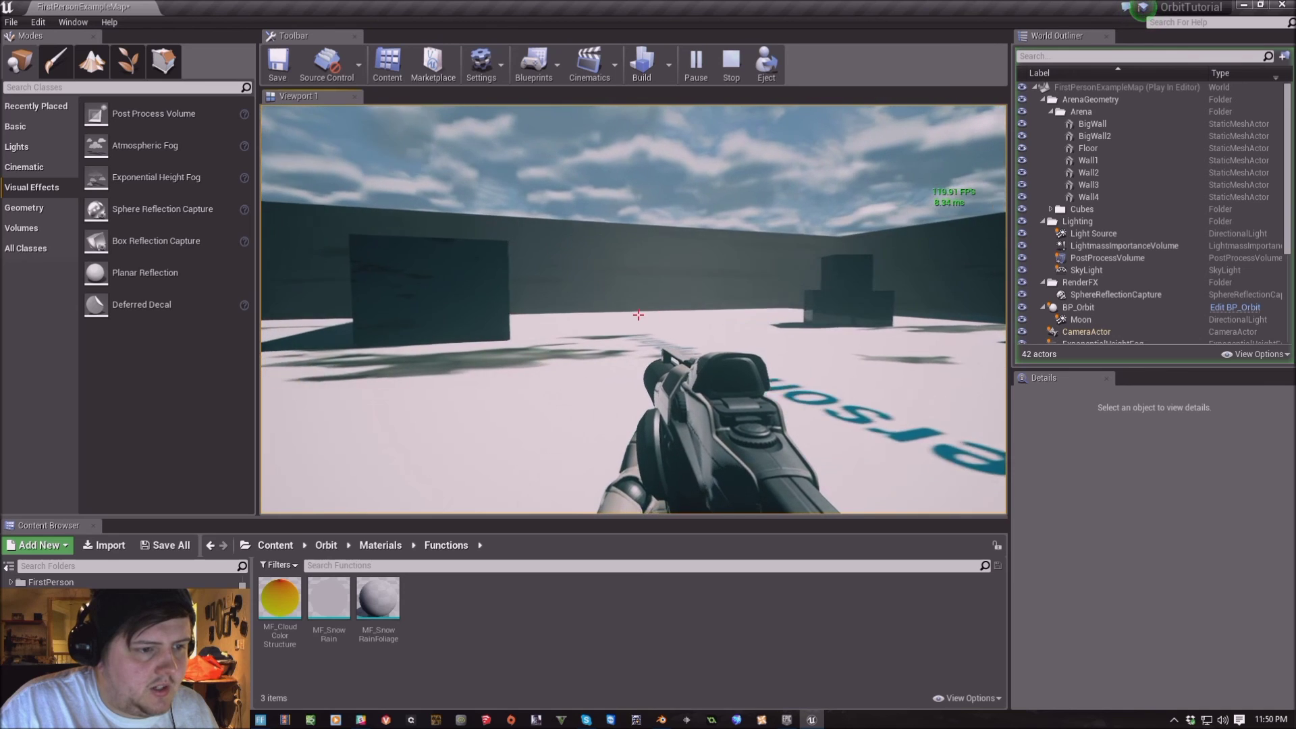
key("w")
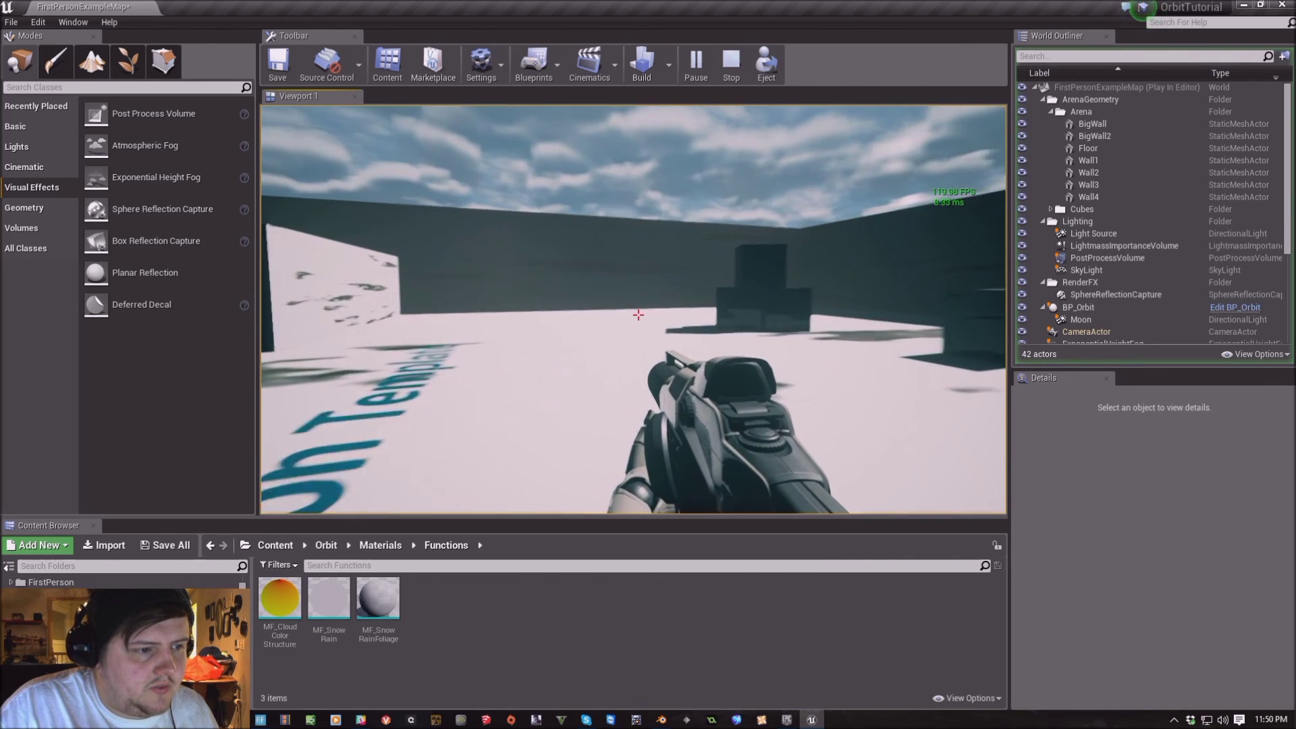
key("w")
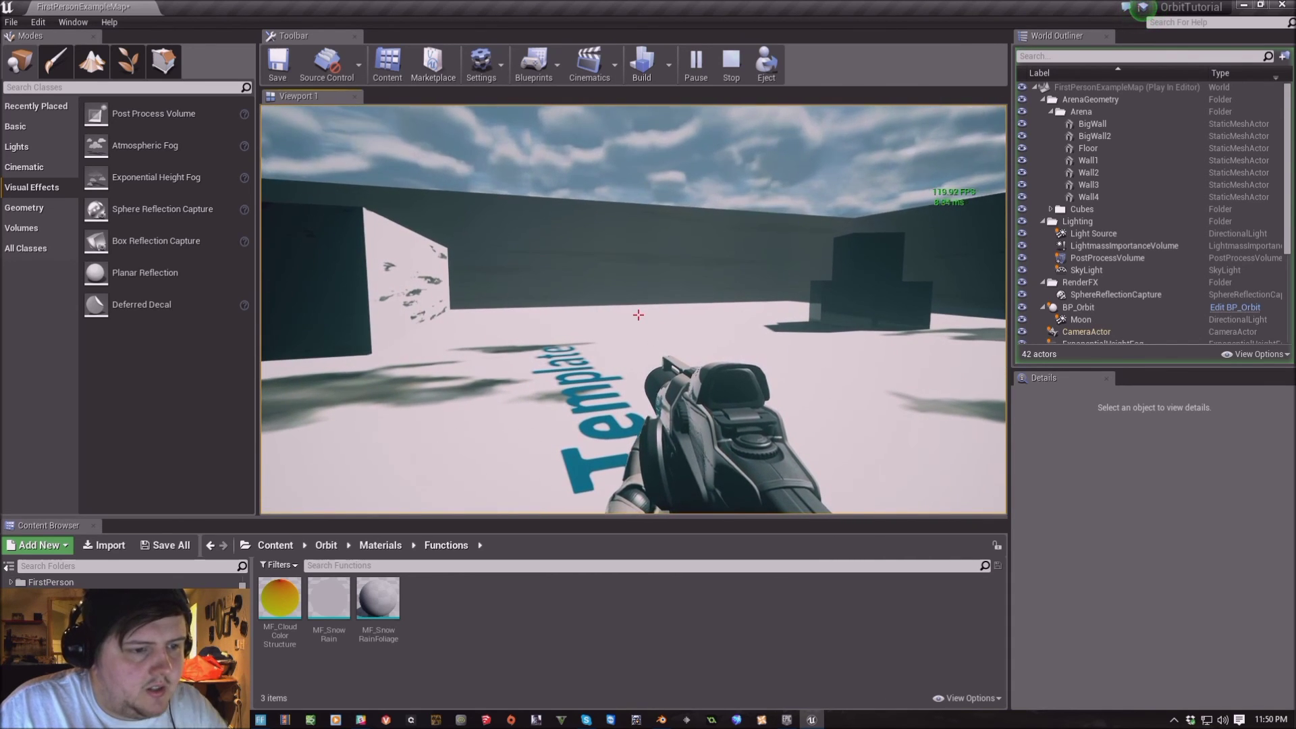
key("w")
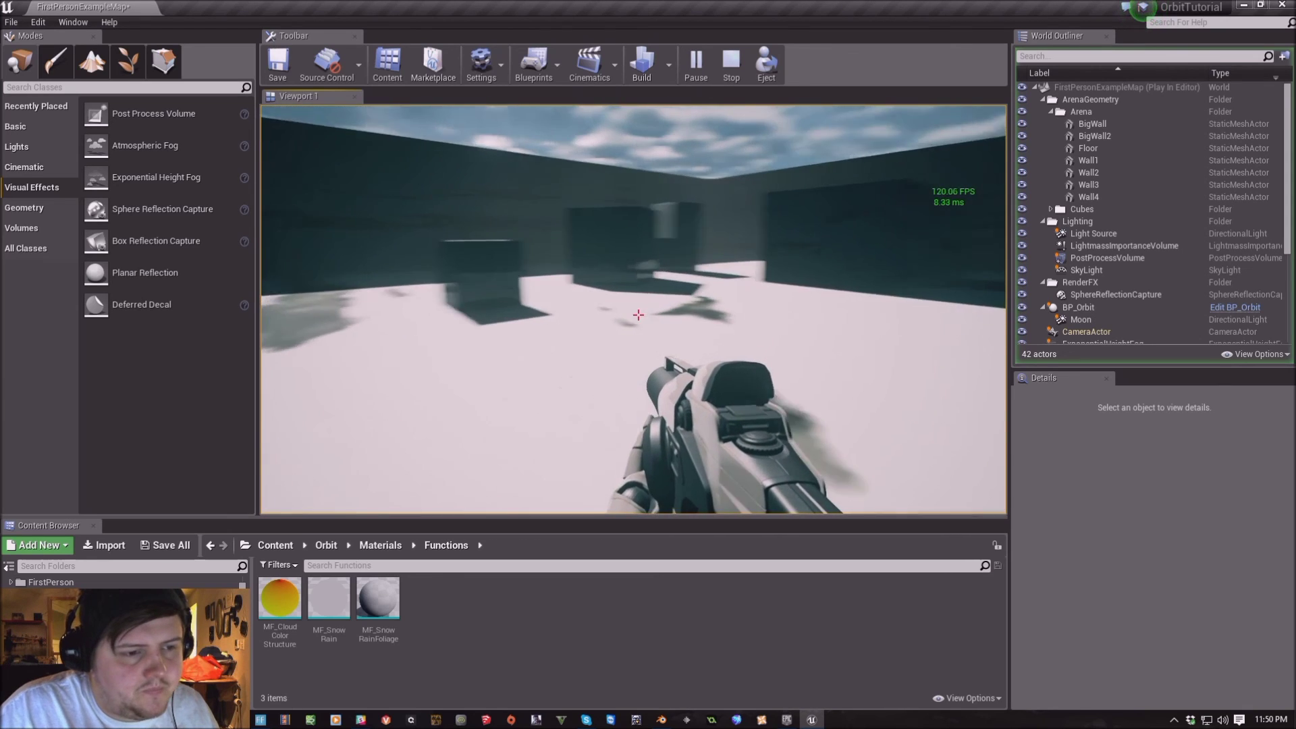
key("w")
key("Escape")
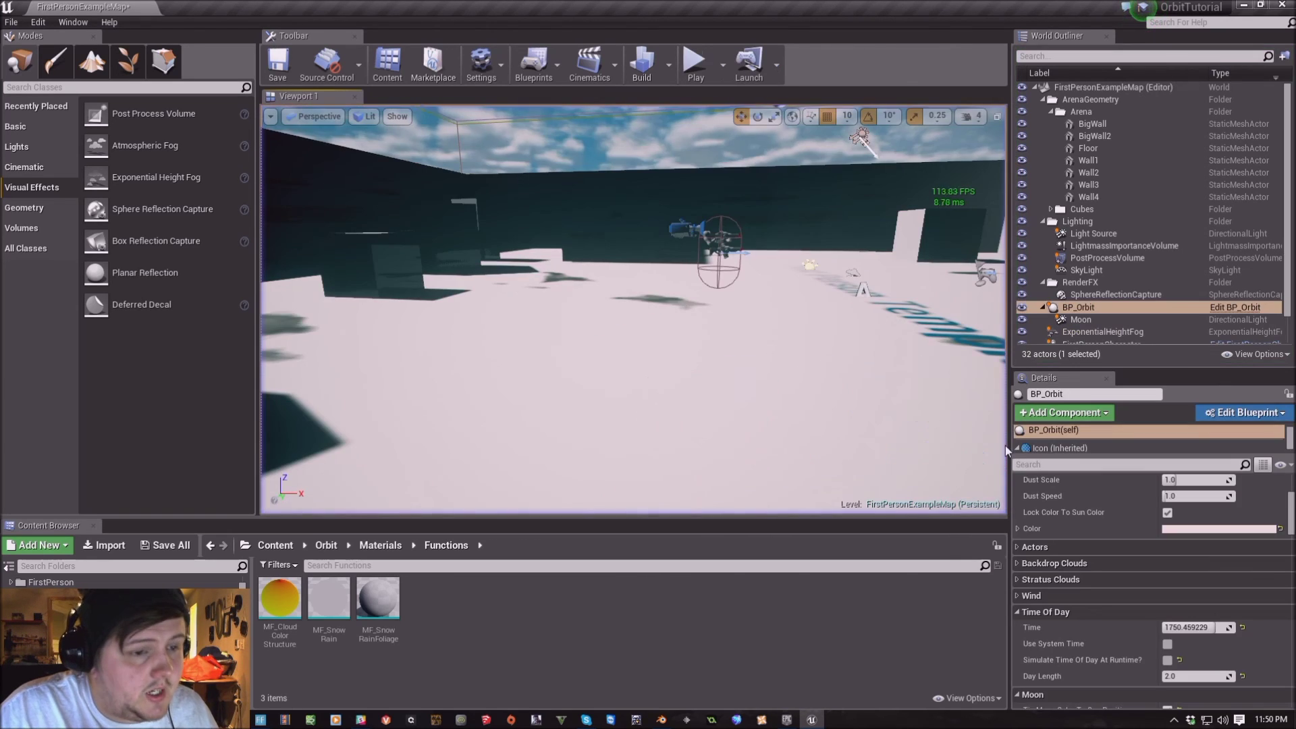
Set the Dust Brightness of BP_Orbit's volumetric lighting to 3
scroll(1080, 596, "up", 5)
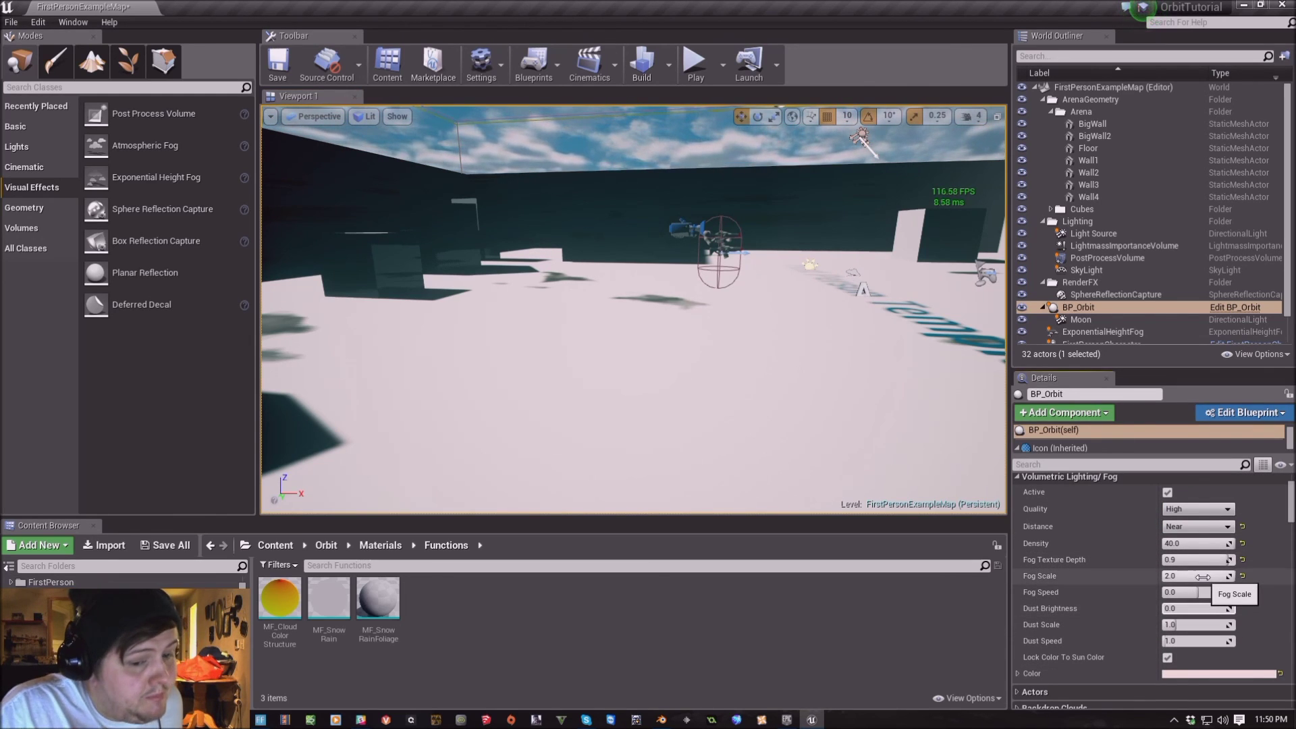
left_click(1171, 608)
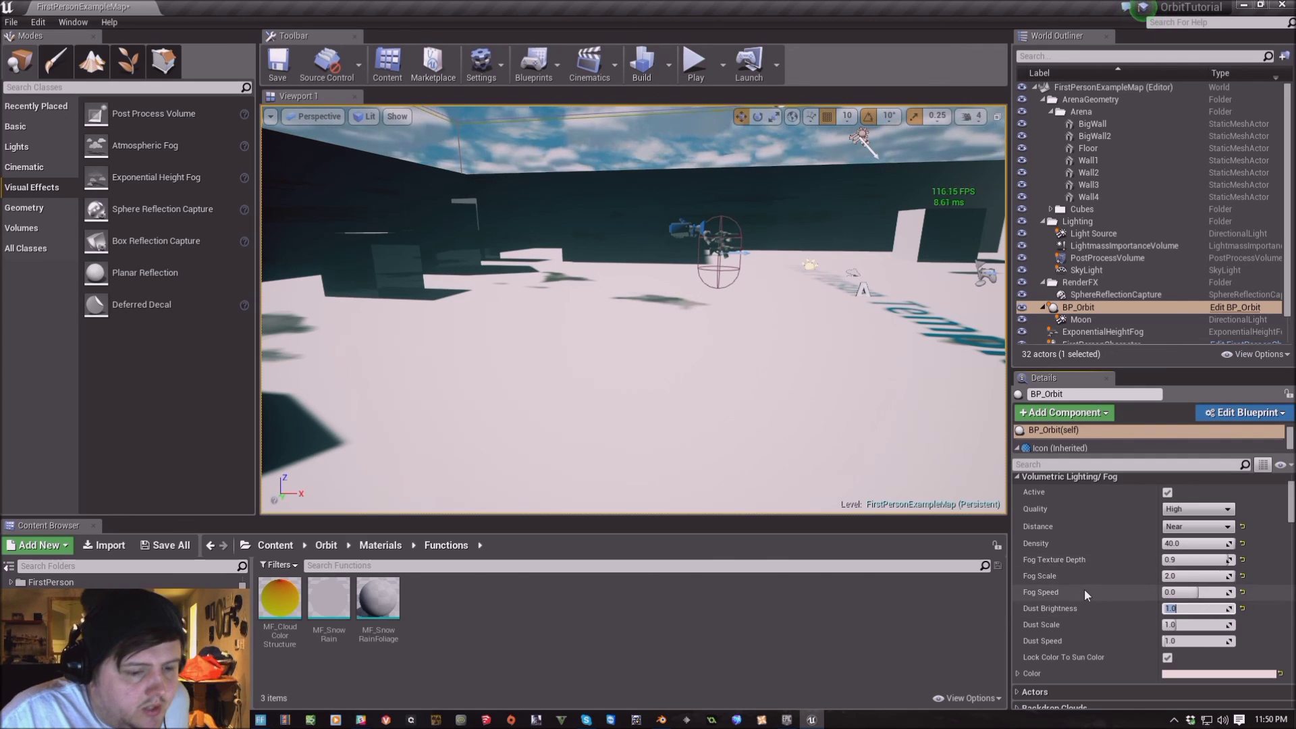
type("0")
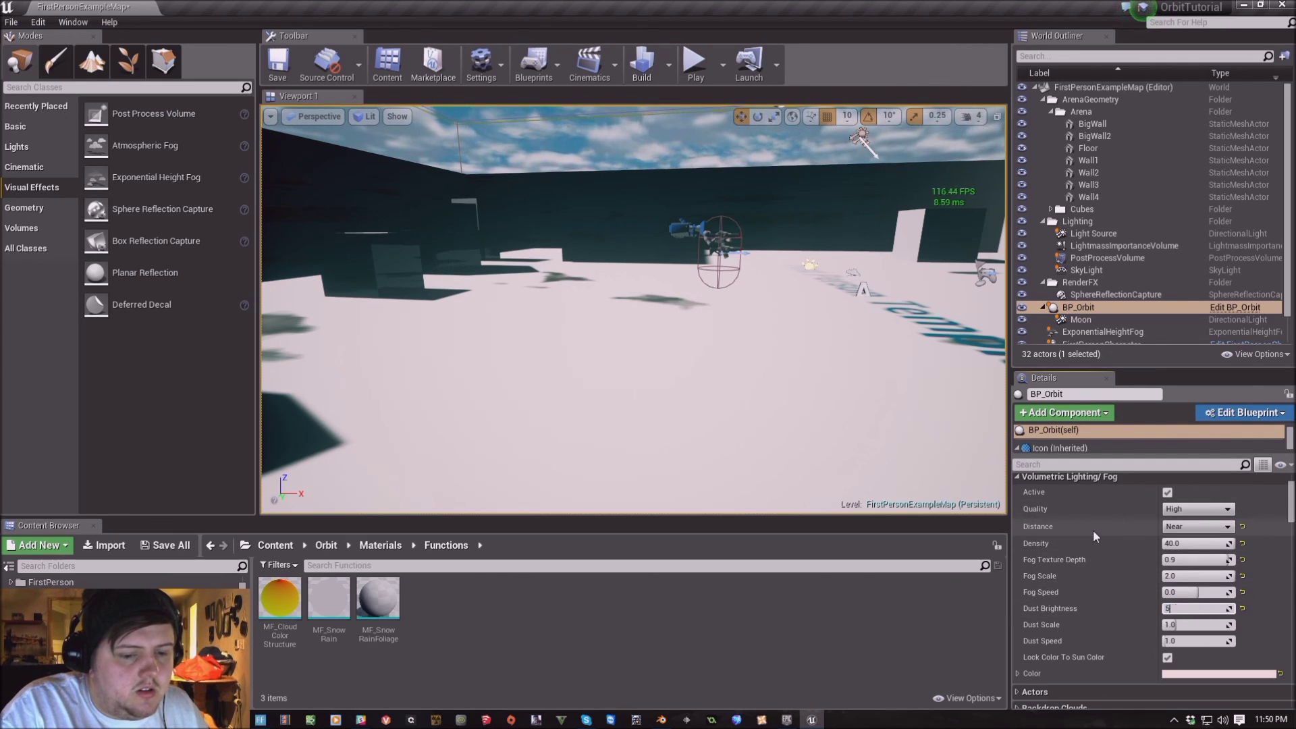
key("BackSpace")
type("3")
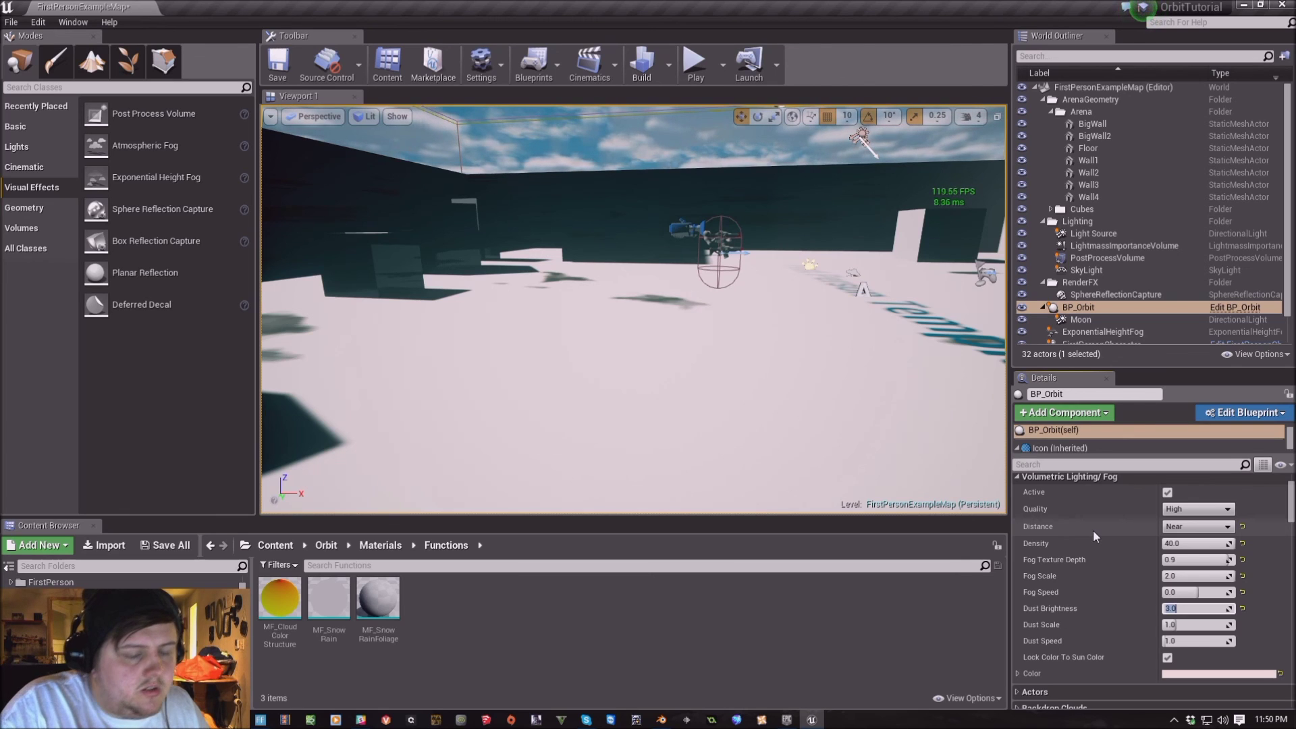
Play the level and walk through the shaded areas to examine the dust effect, and return to the editor to view the arena and sky
right_click_drag(742, 303, 675, 277)
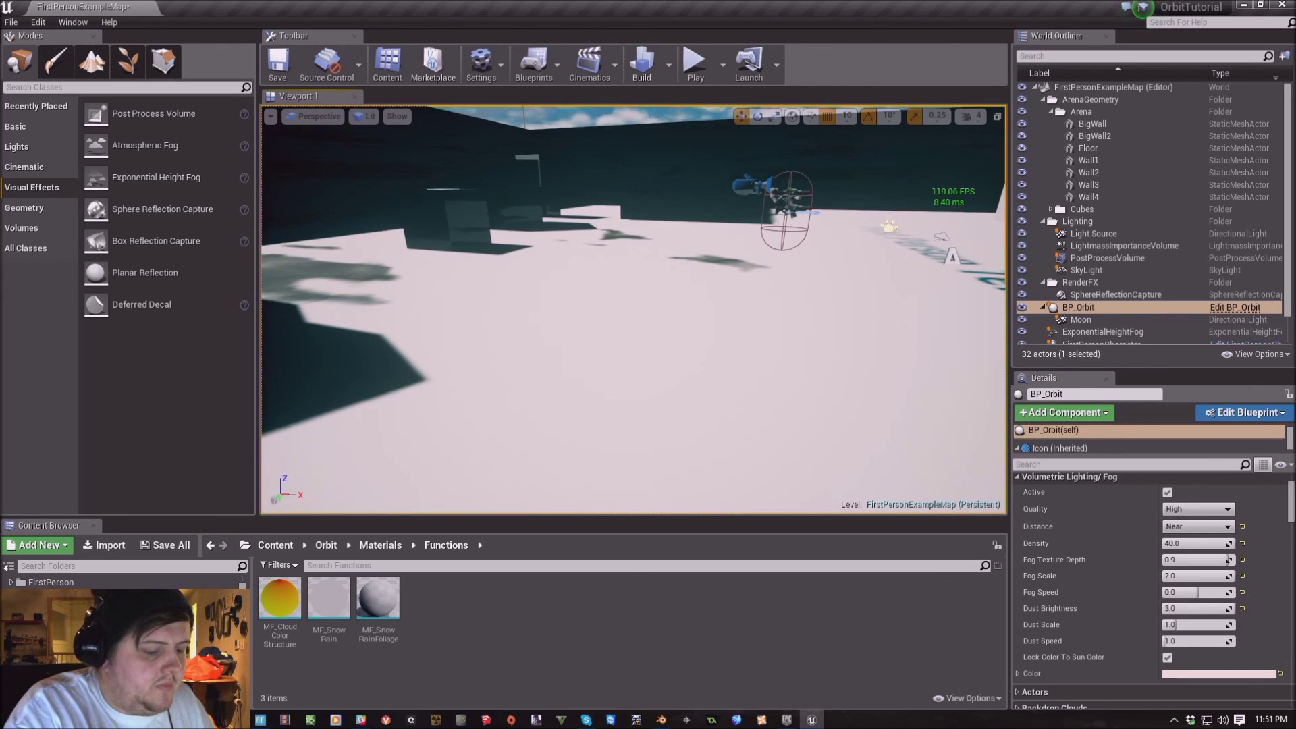
key("alt+p")
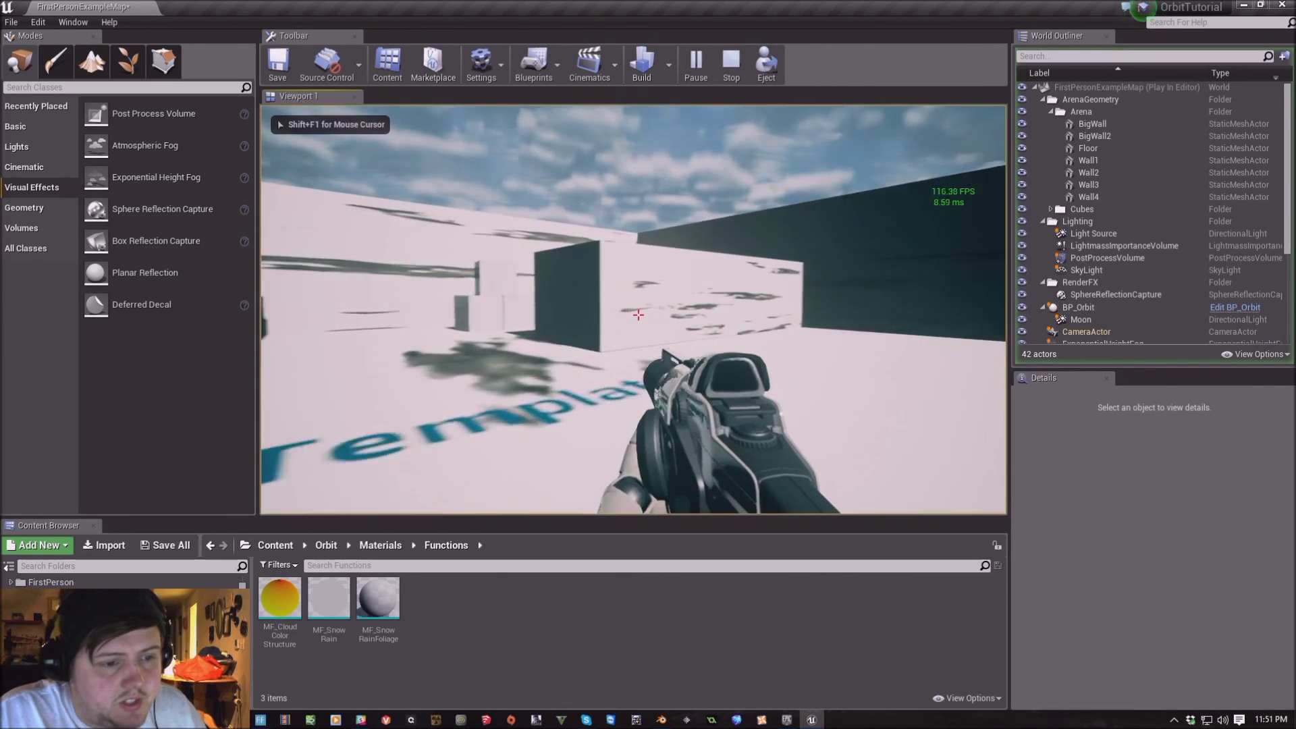
key("w")
key("w")
key("w")
key("w")
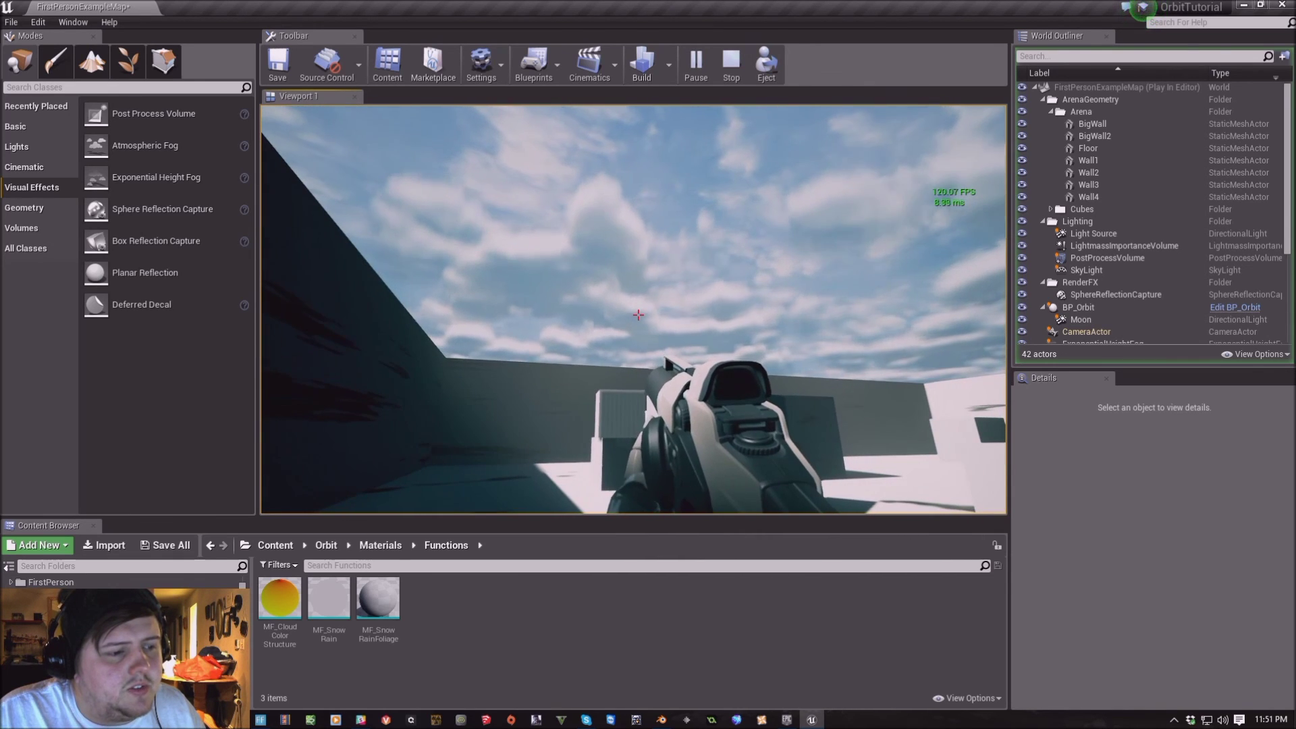
key("w")
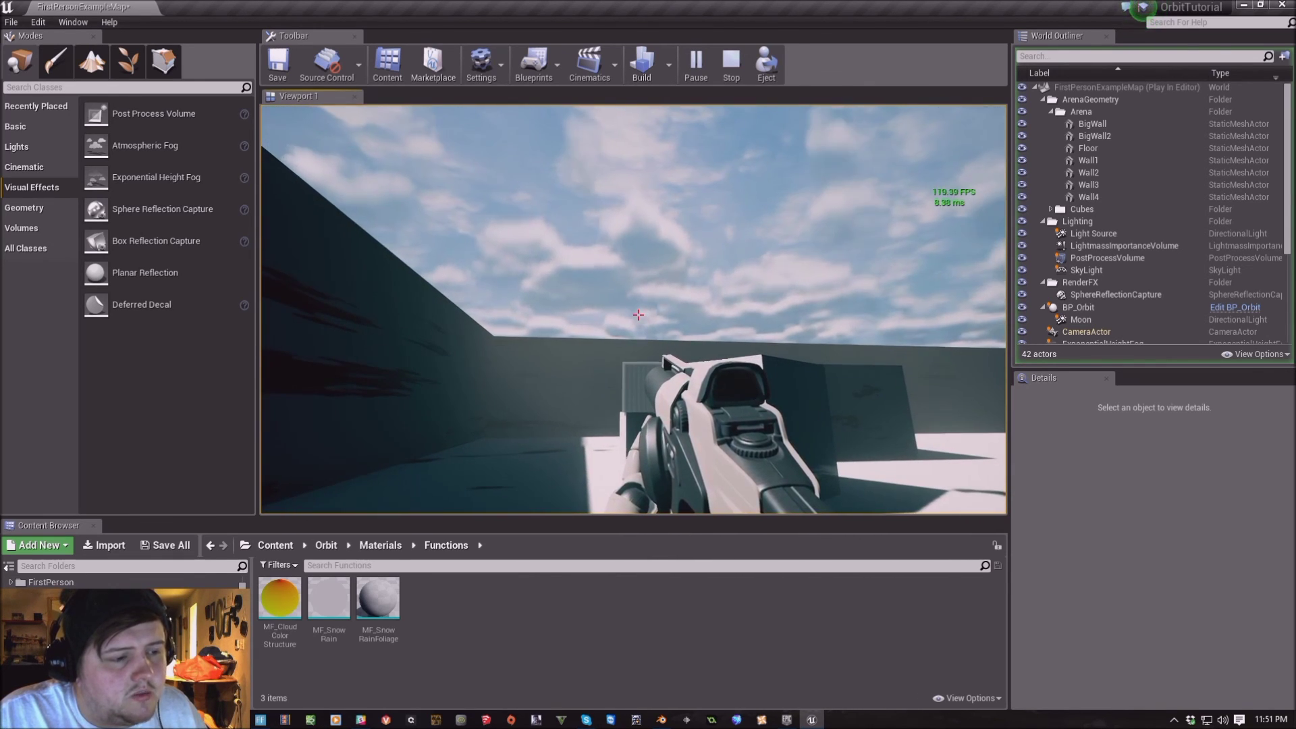
key("w")
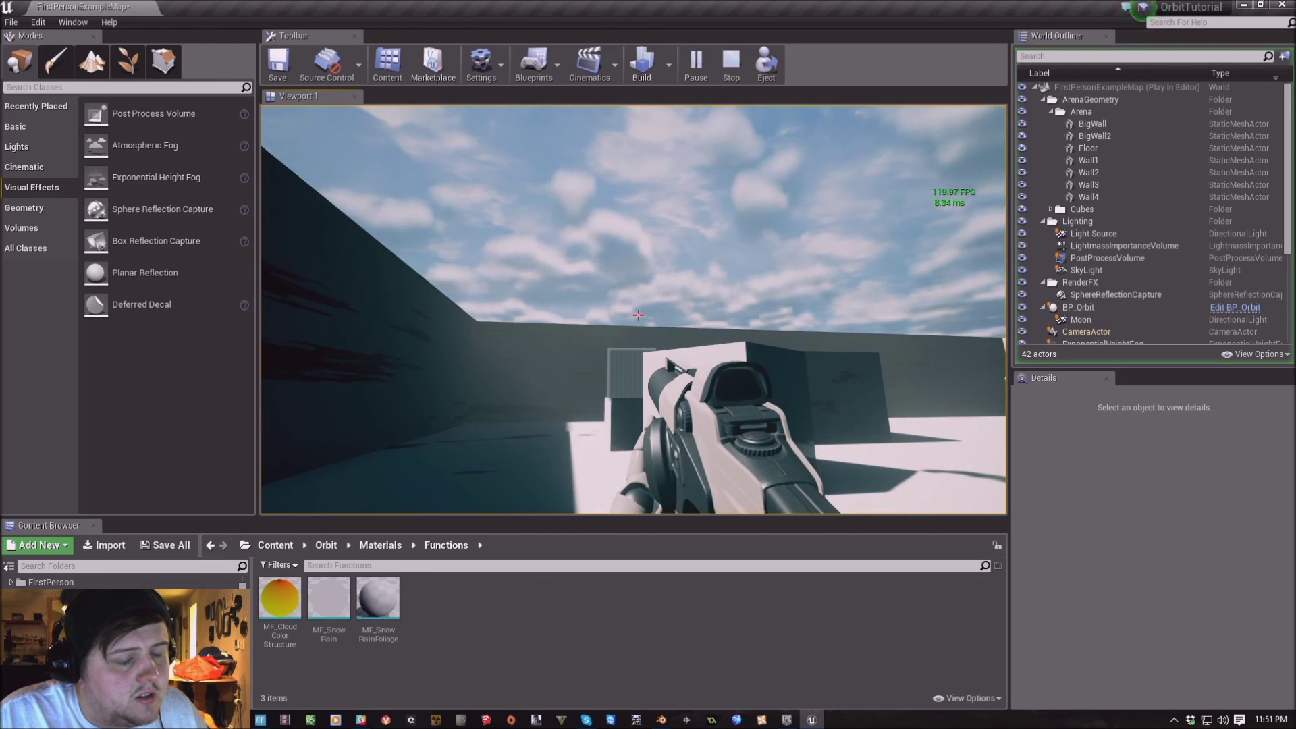
key("Escape")
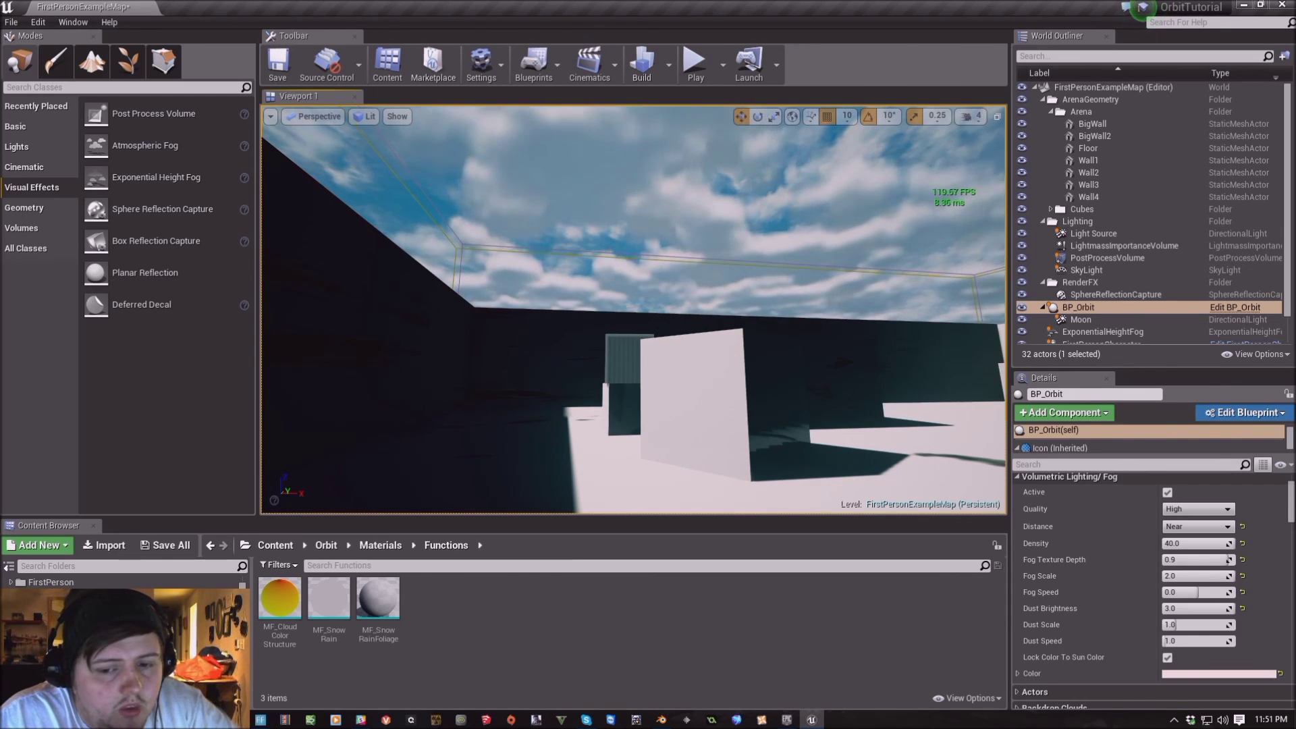
key("f")
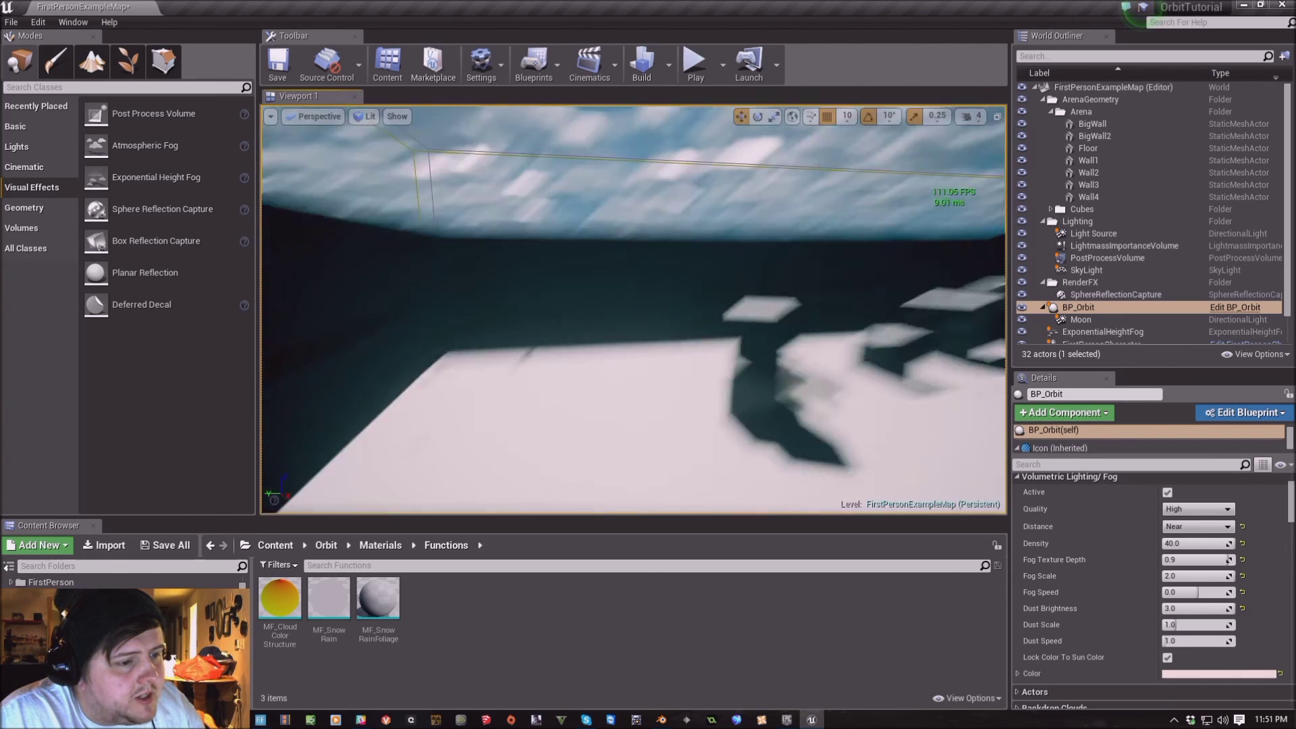
right_click_drag(635, 311, 624, 209)
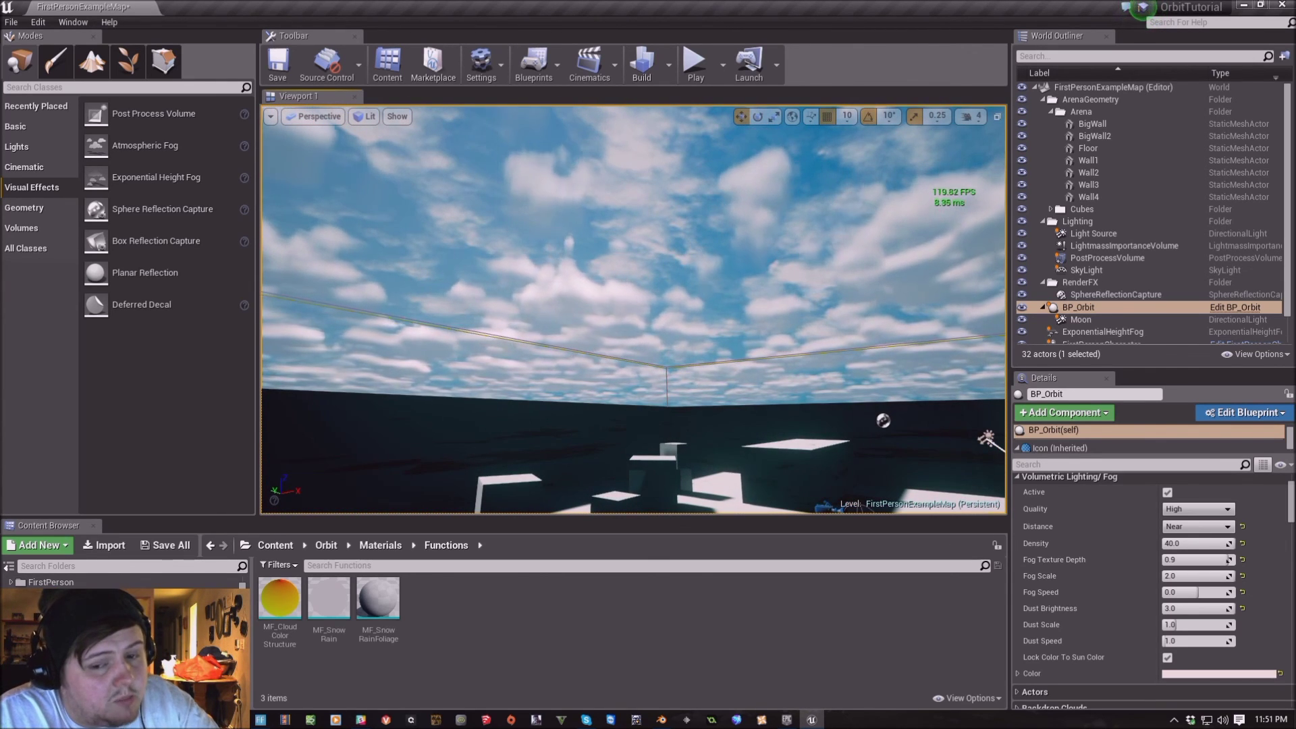